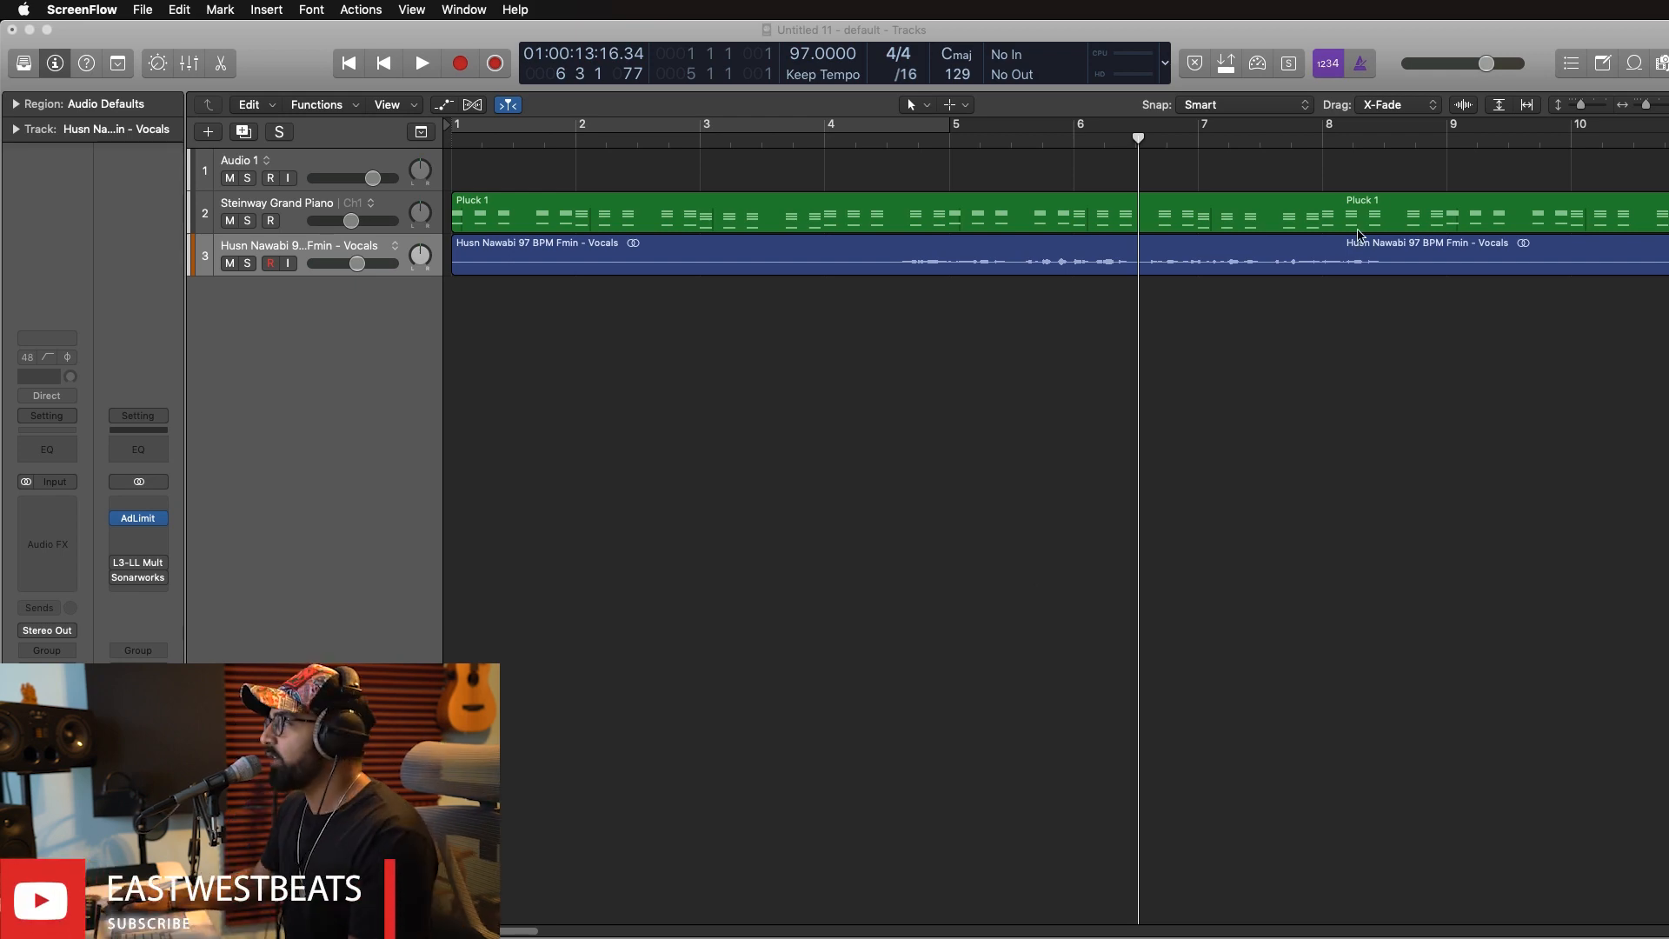
Enlarge the track heights and move the Pluck 1 region so it starts at bar 5.
left_click(1585, 112)
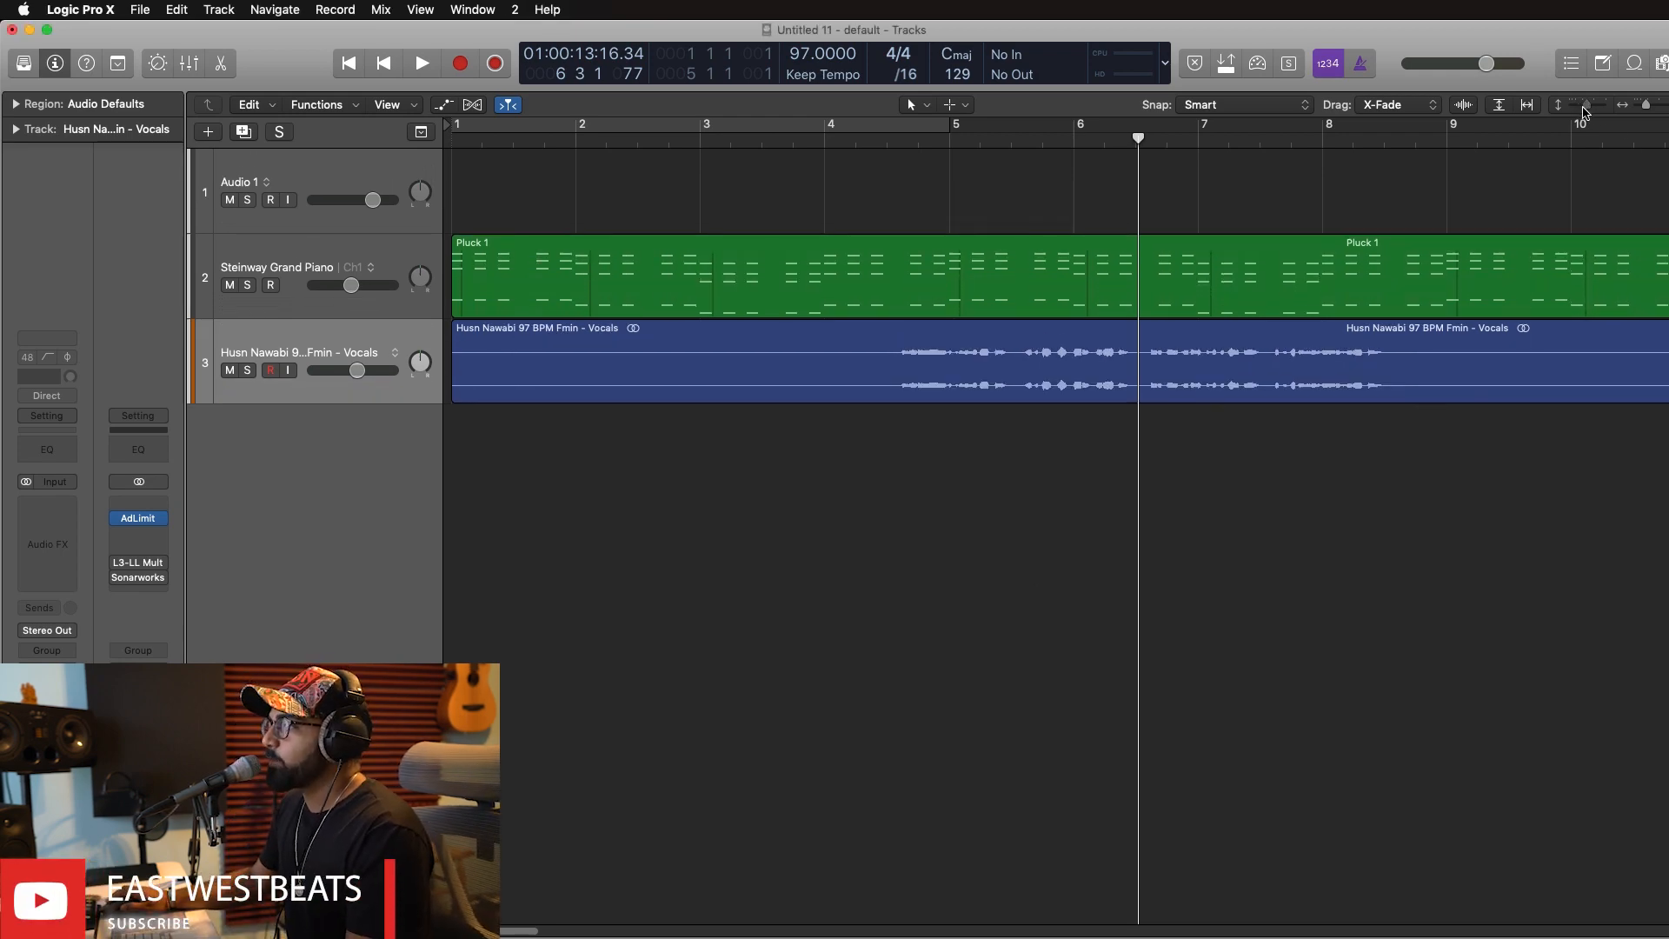
left_click_drag(1583, 111, 1591, 112)
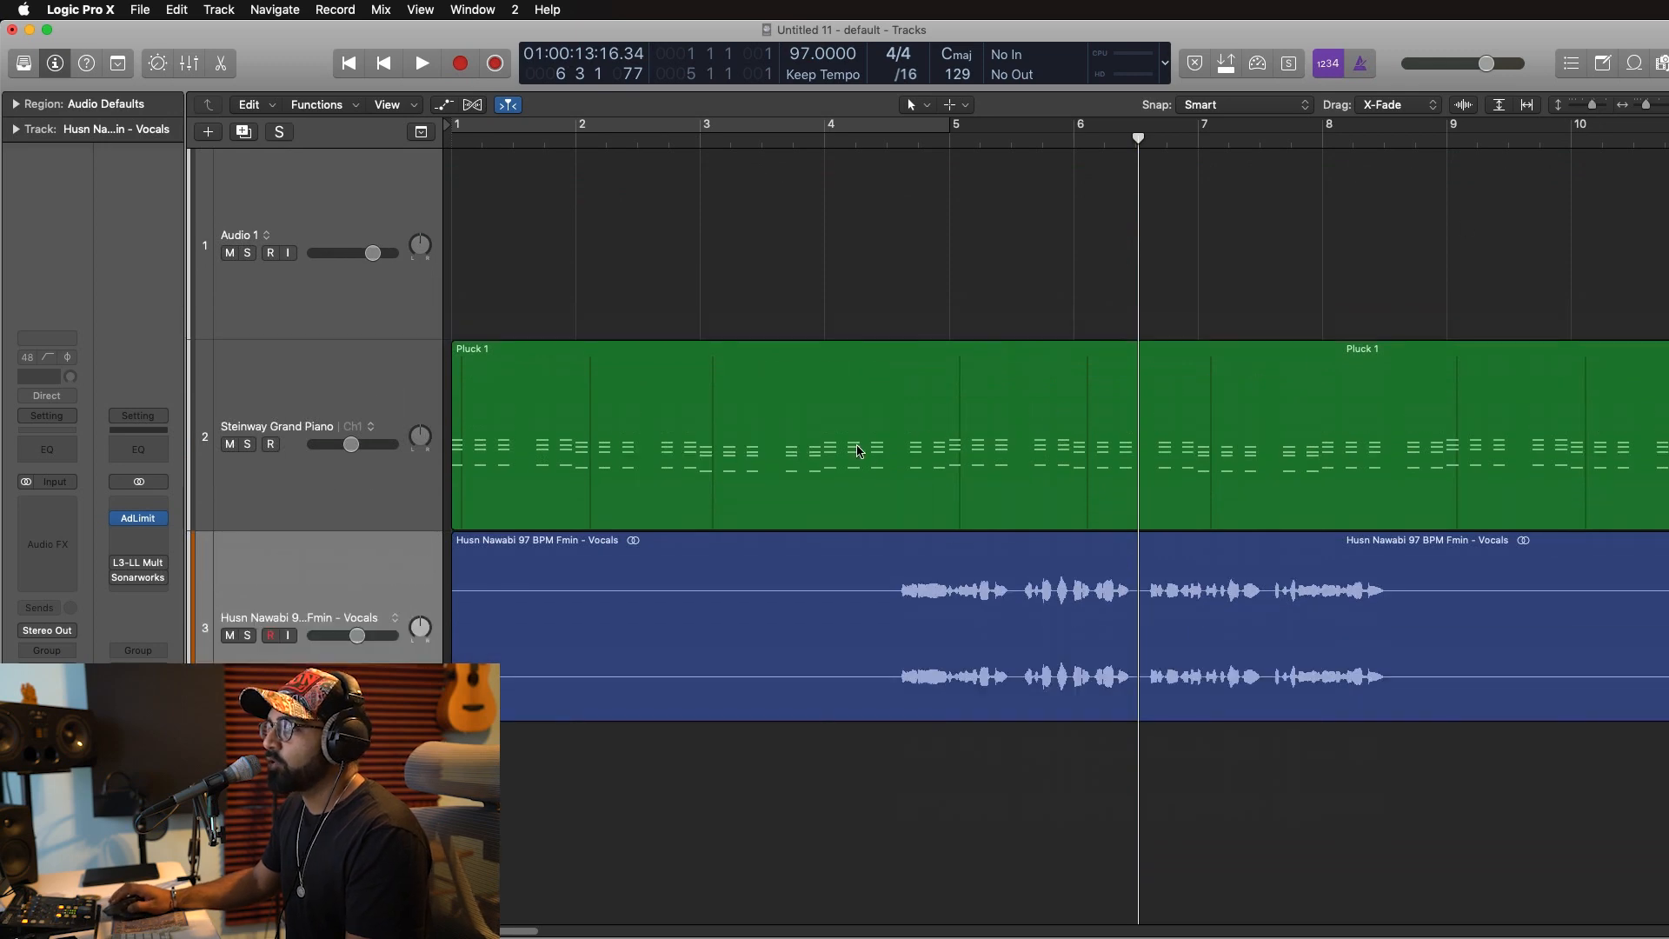
left_click_drag(569, 493, 1071, 468)
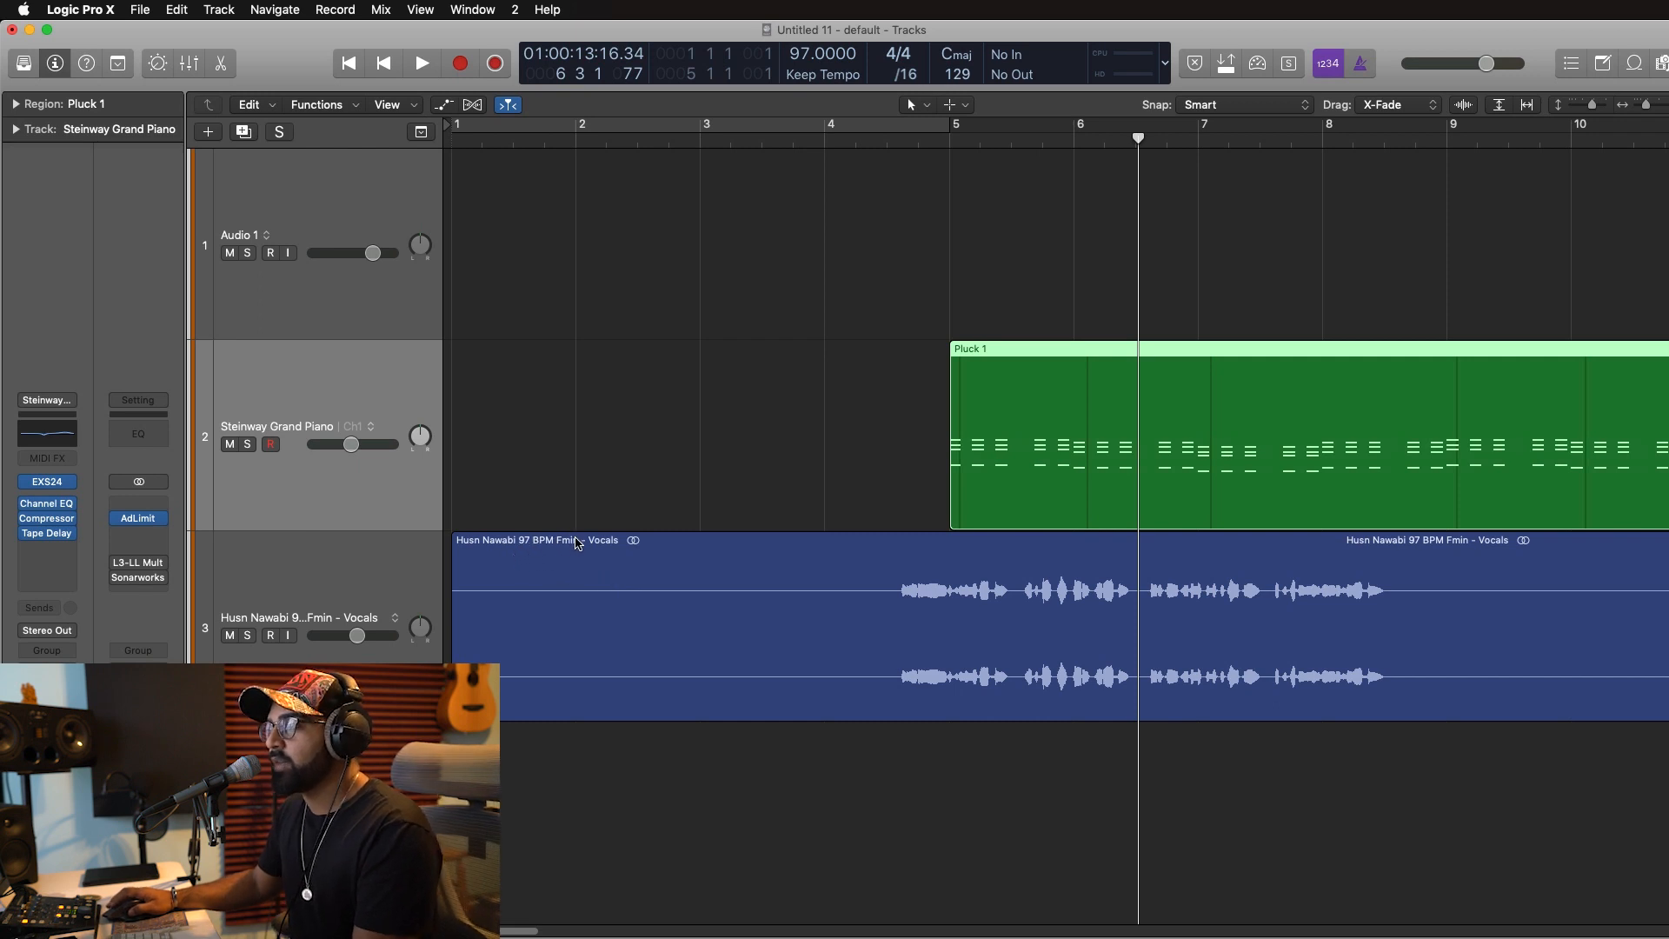
Play from bar 4 beat 3 while shifting the Pluck 1 region slightly earlier against the vocals and back to bar 5.
left_click(884, 148)
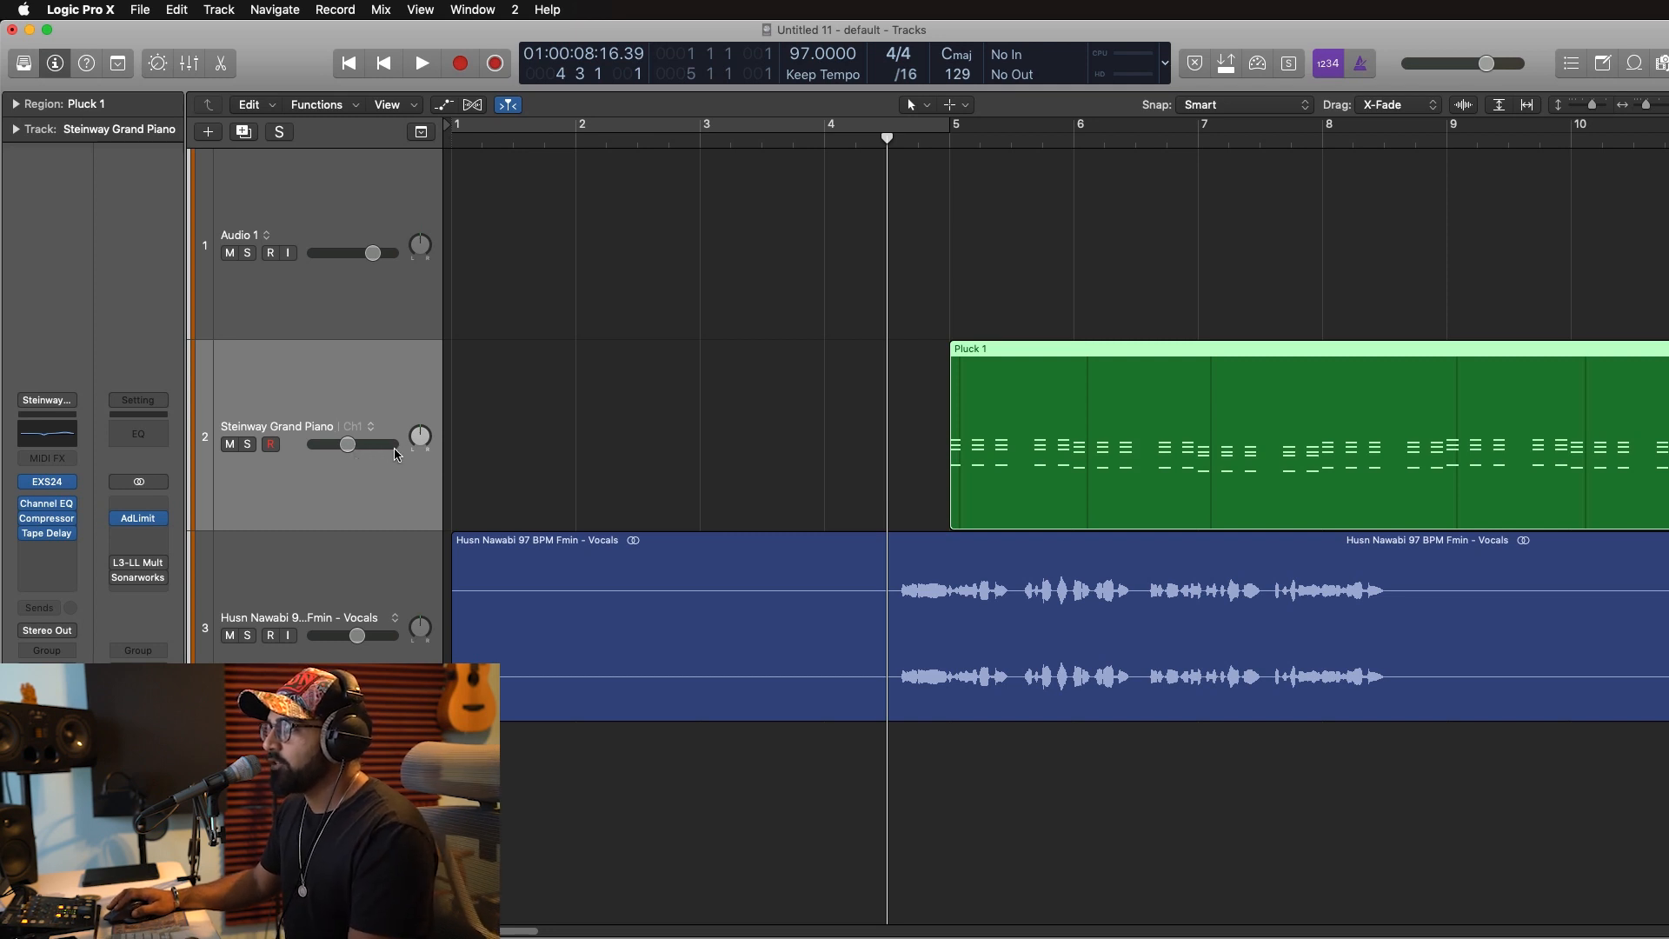
key("space")
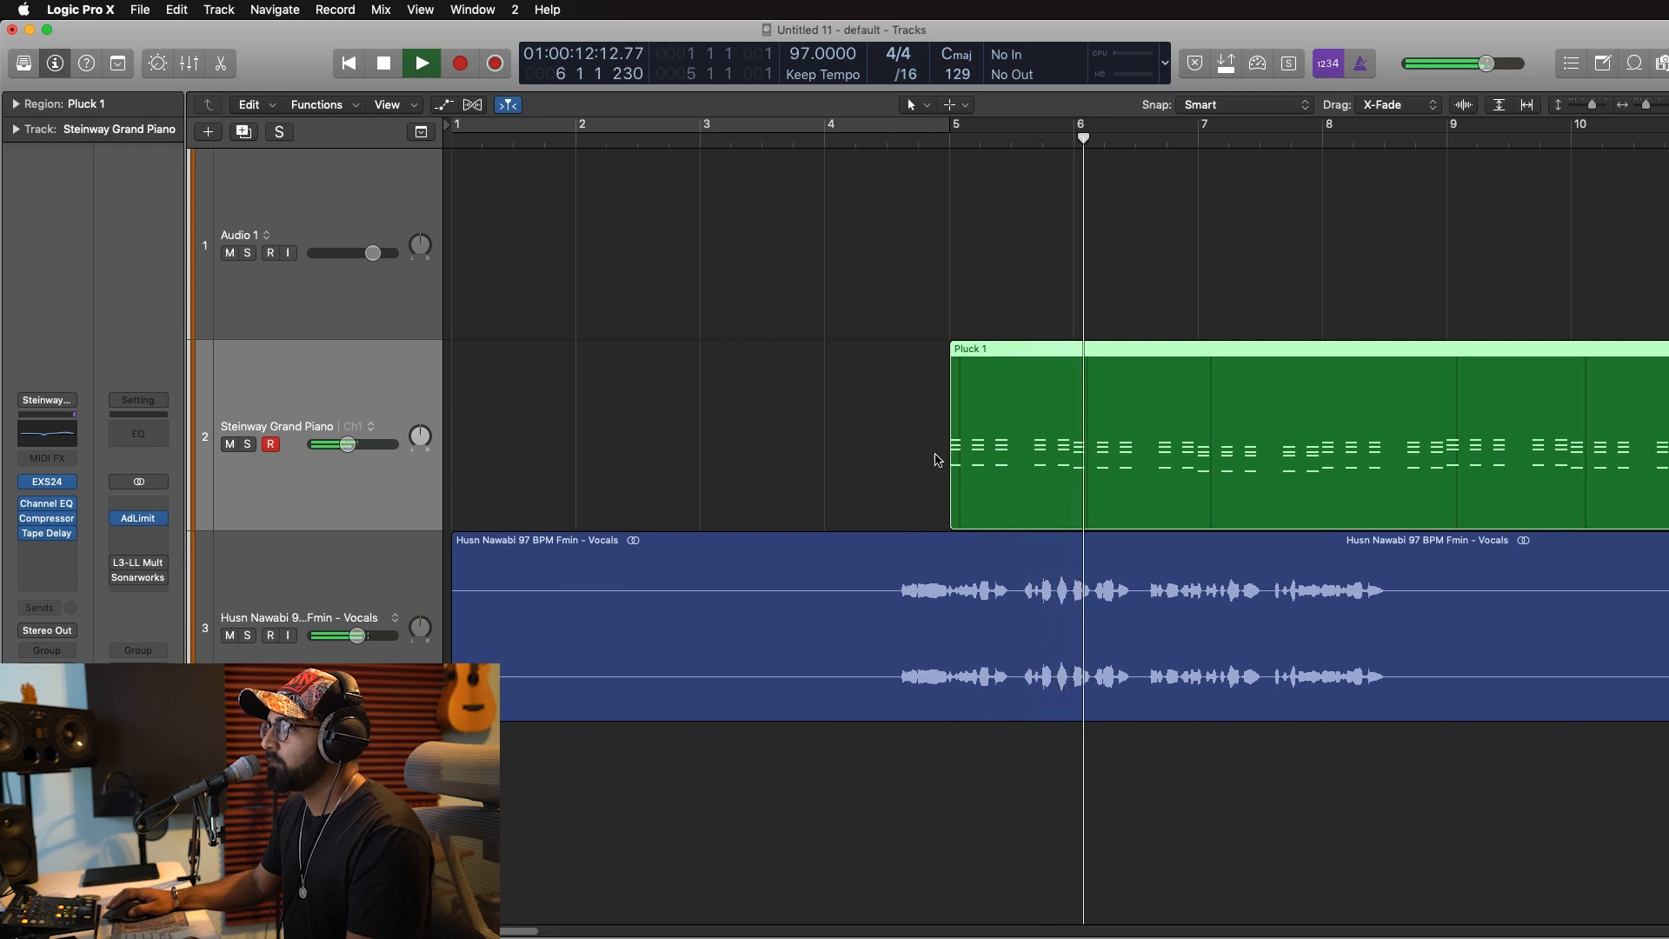
left_click_drag(1133, 461, 1086, 461)
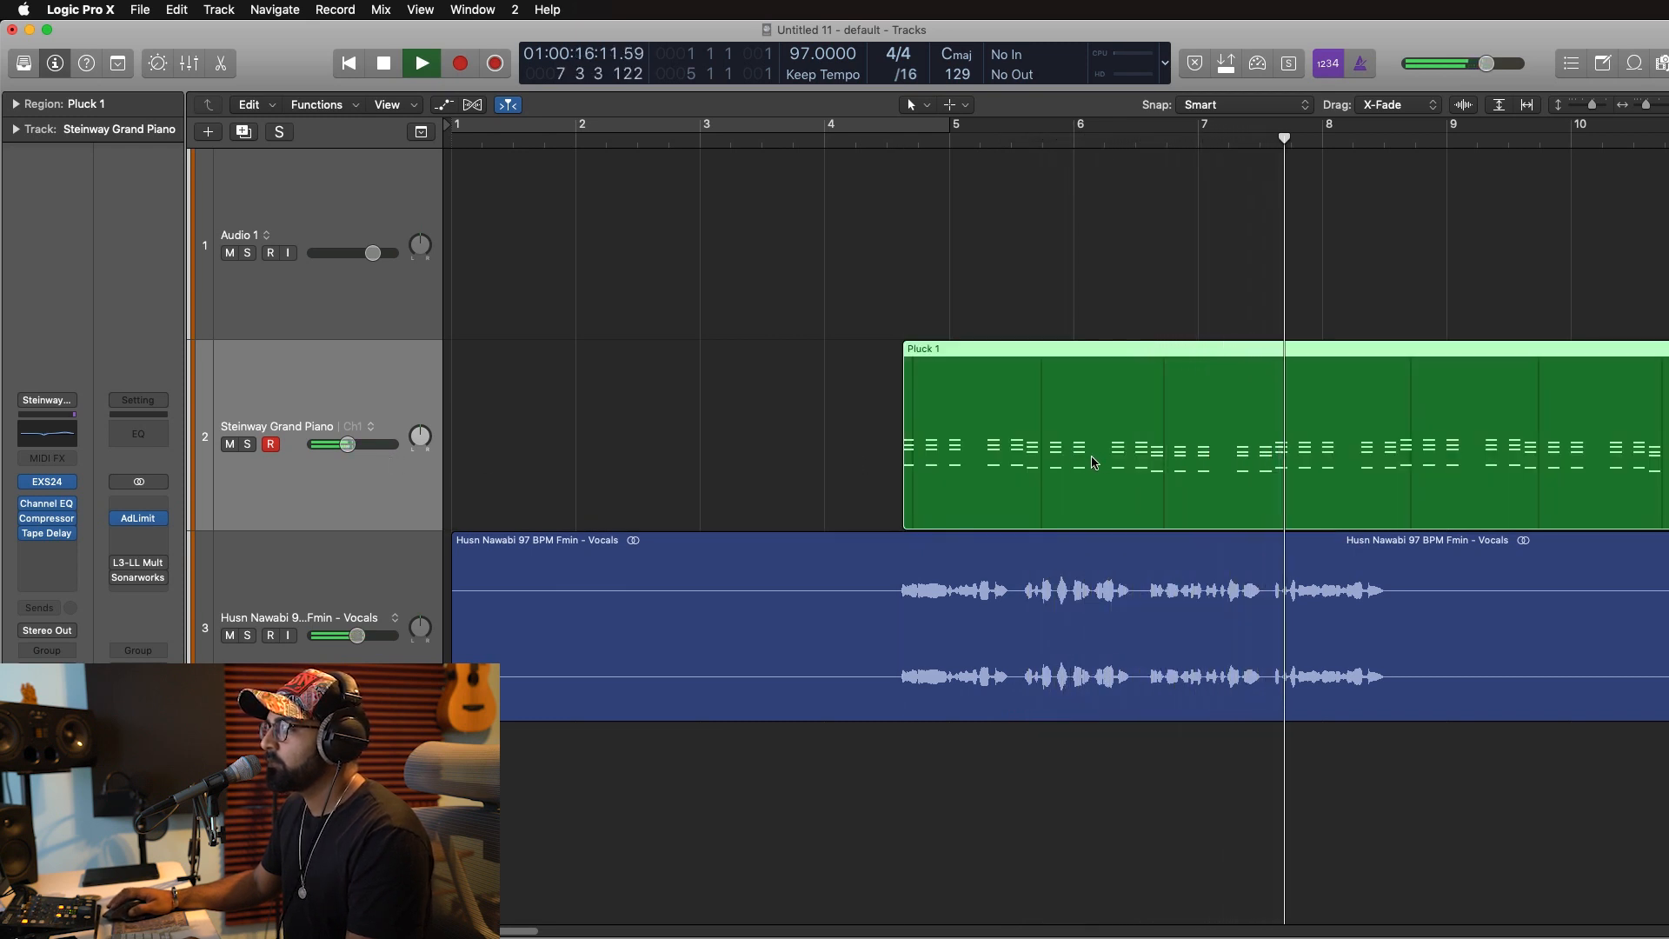
left_click_drag(1095, 462, 1137, 454)
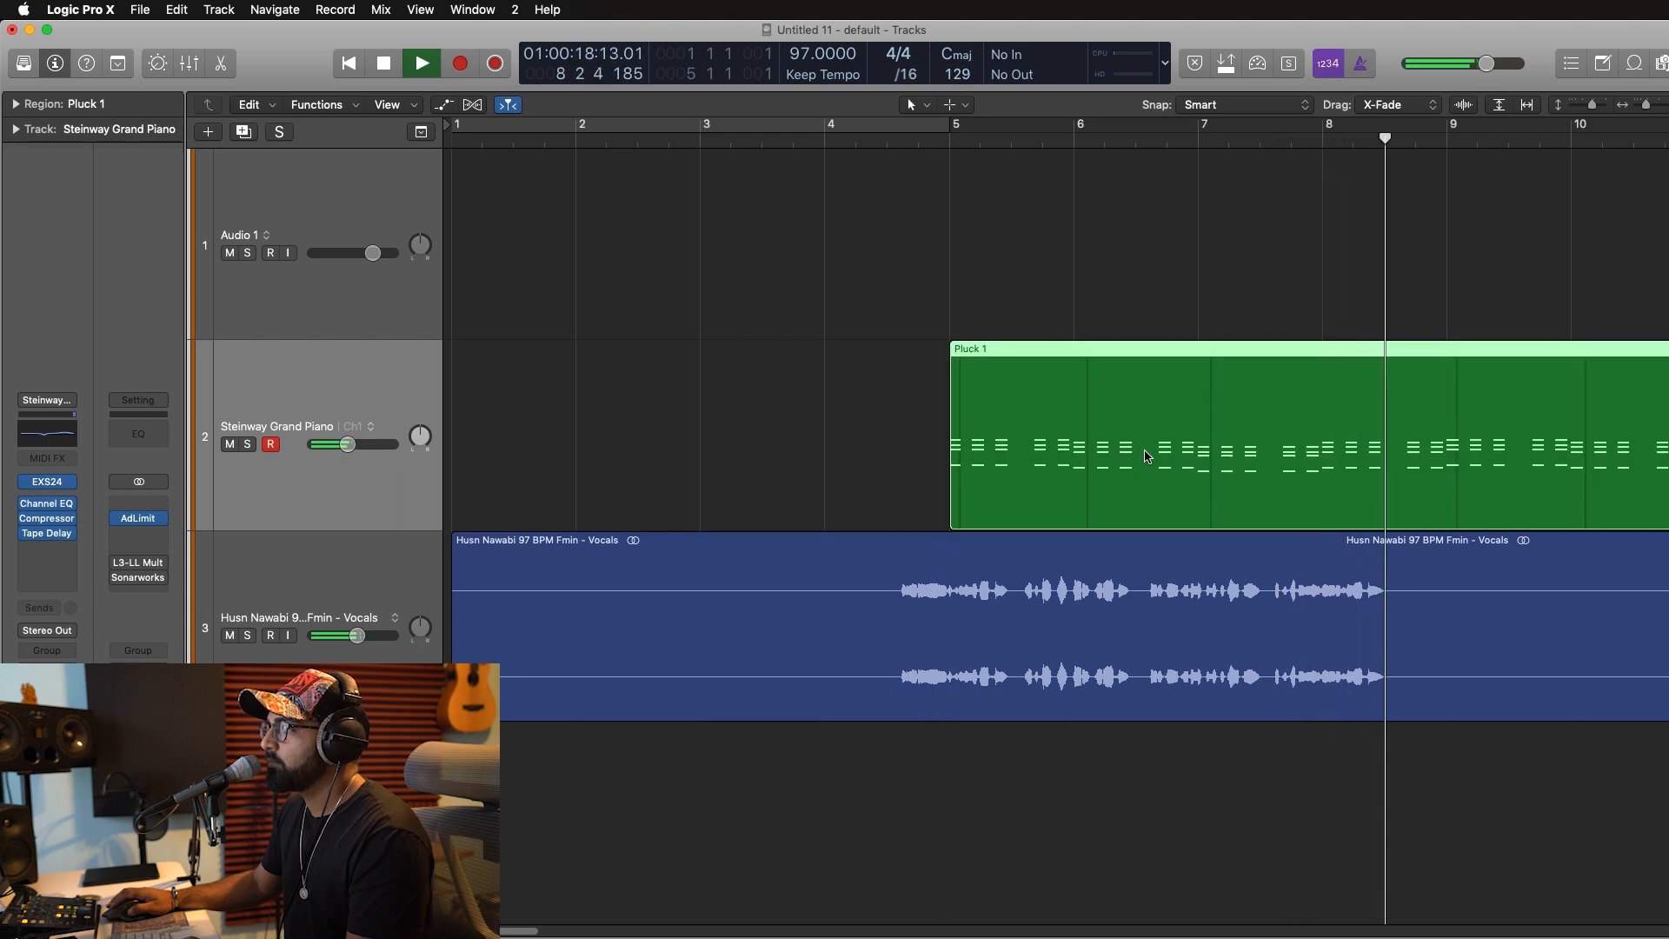
Move the Pluck 1 region back to bar 1, in line with the vocals region's start, and stop playback.
scroll(1156, 558, "right", 5)
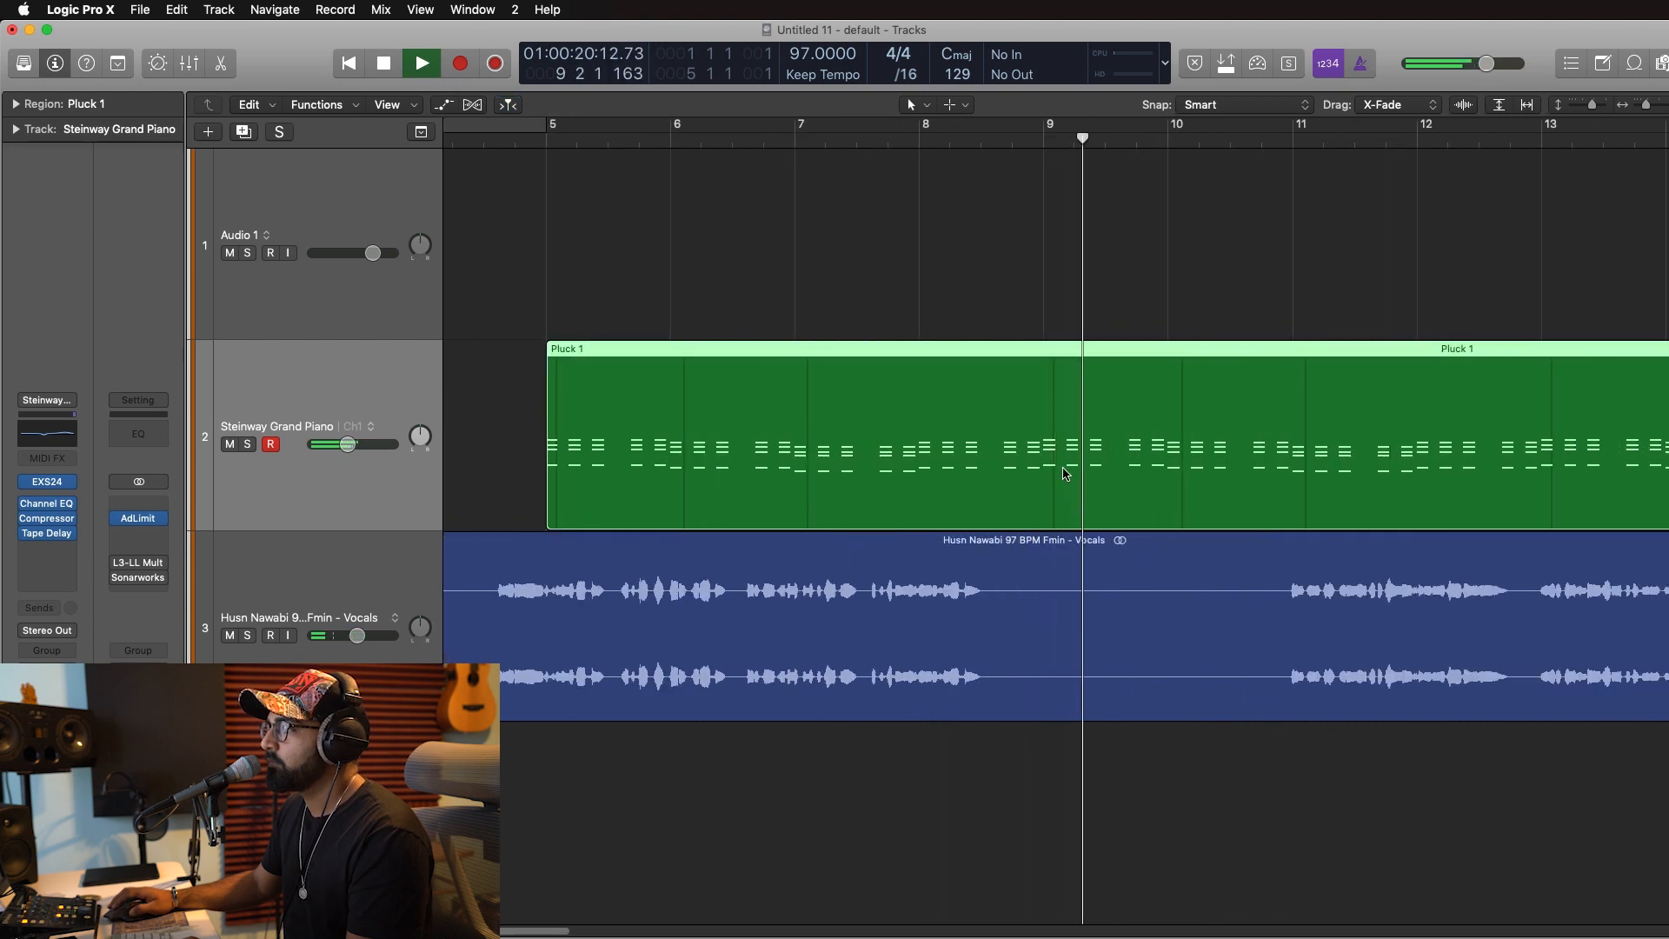
scroll(1136, 508, "right", 5)
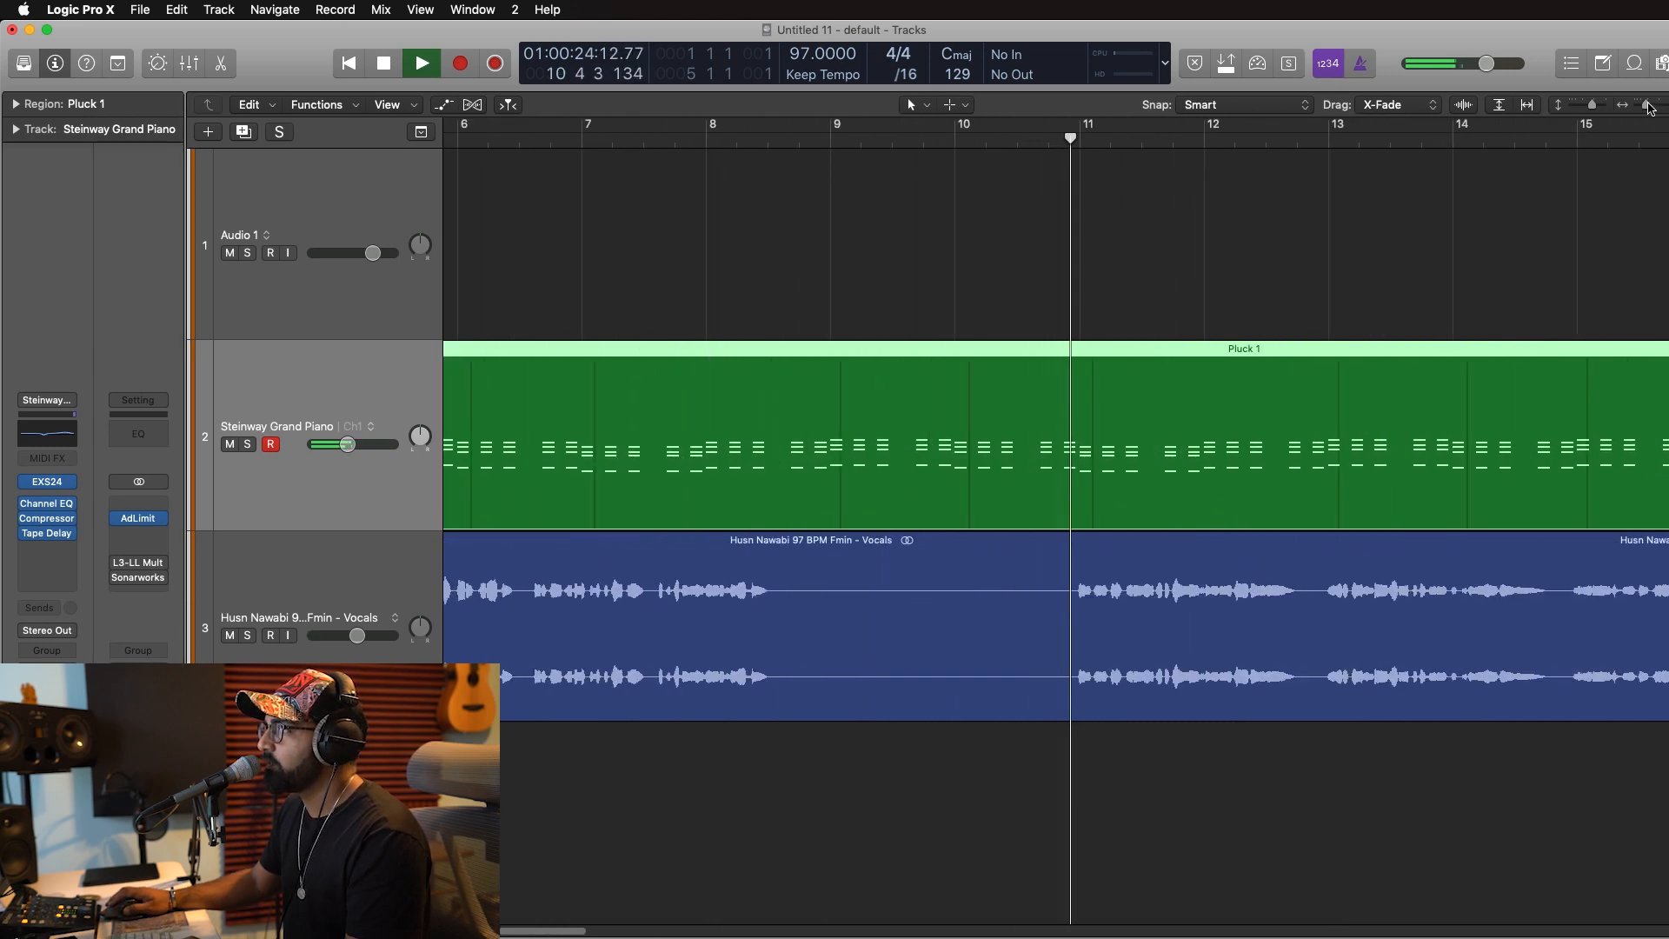
left_click_drag(1646, 105, 1624, 107)
left_click(766, 556)
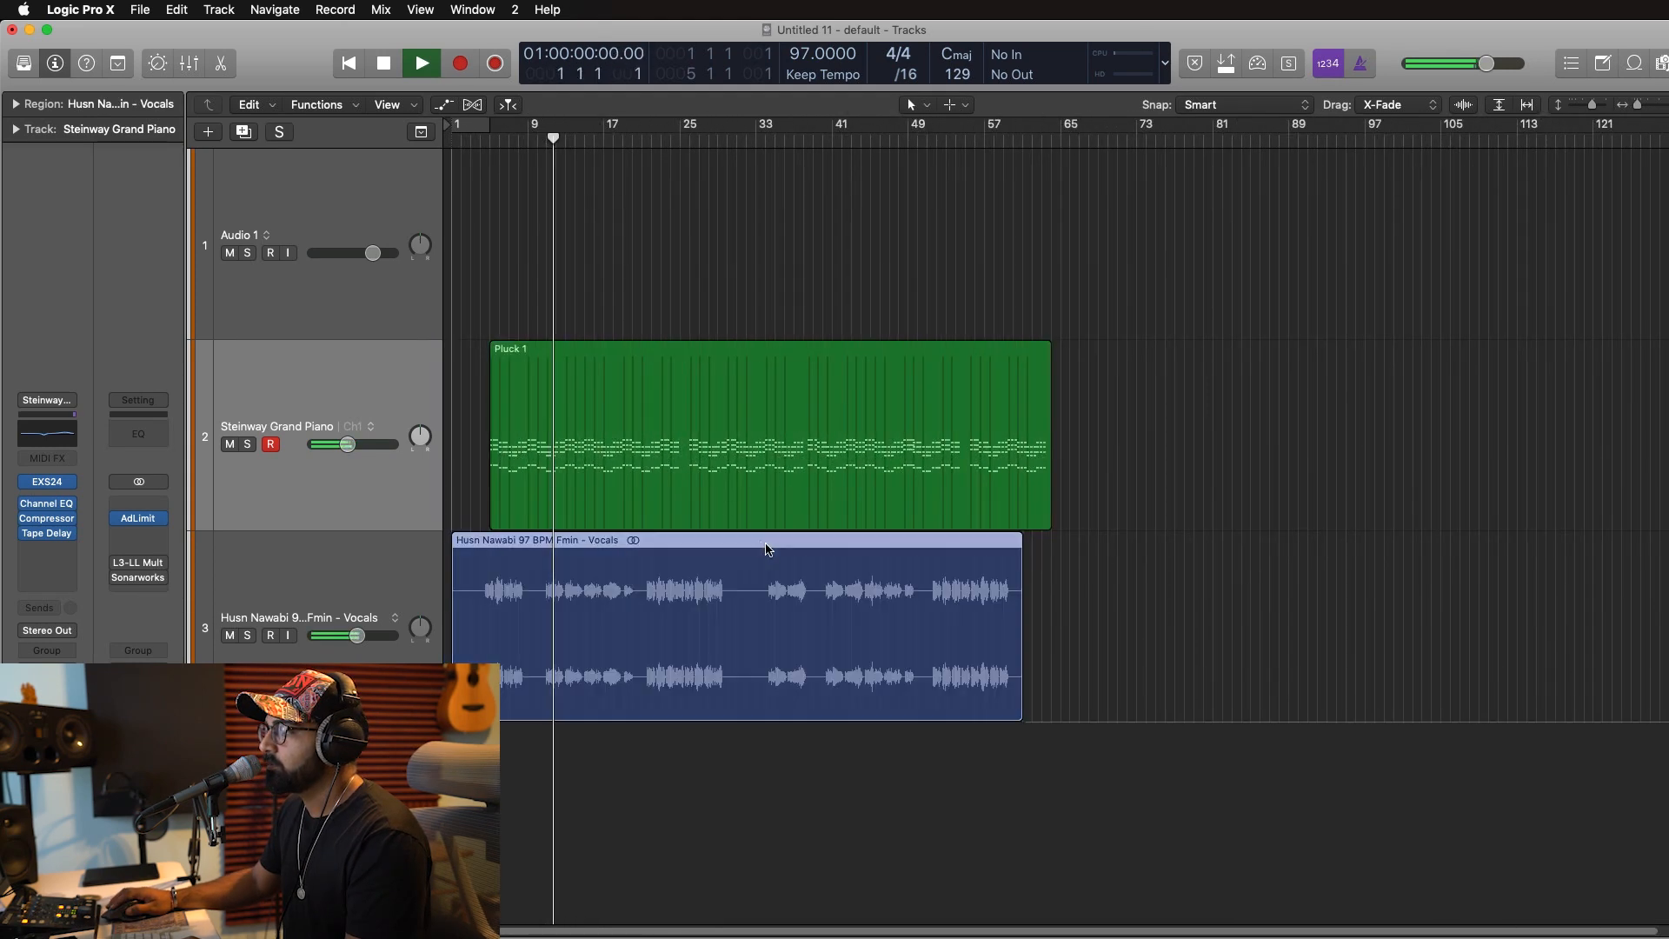
left_click_drag(558, 472, 521, 472)
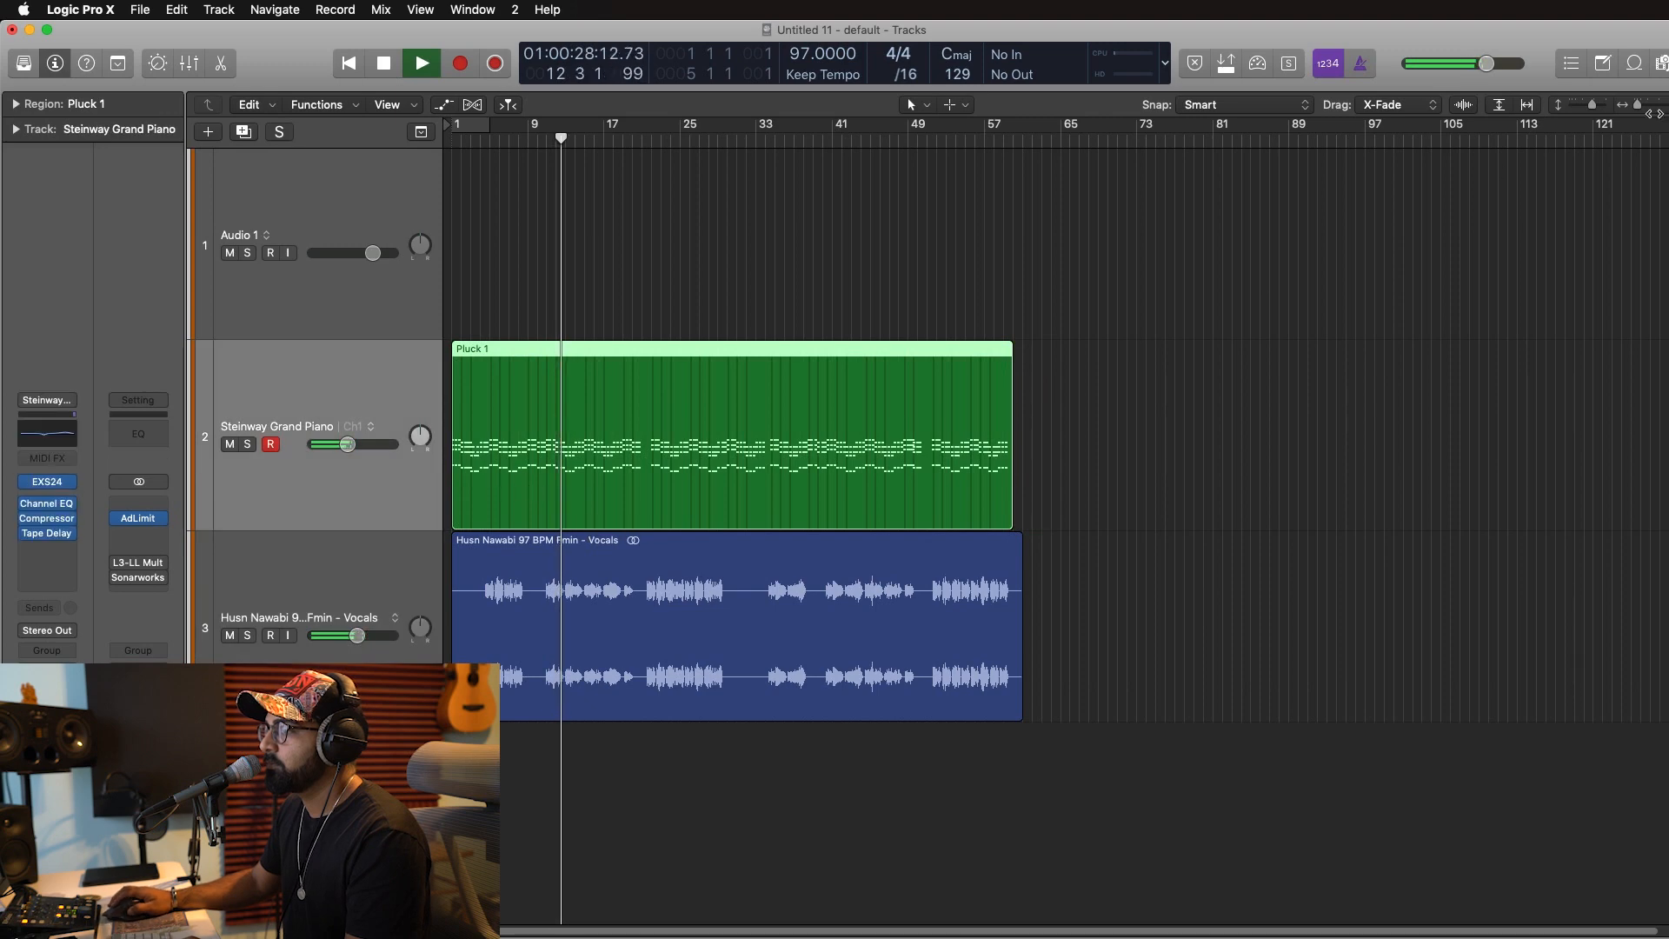
left_click_drag(1638, 106, 1647, 109)
scroll(805, 488, "left", 5)
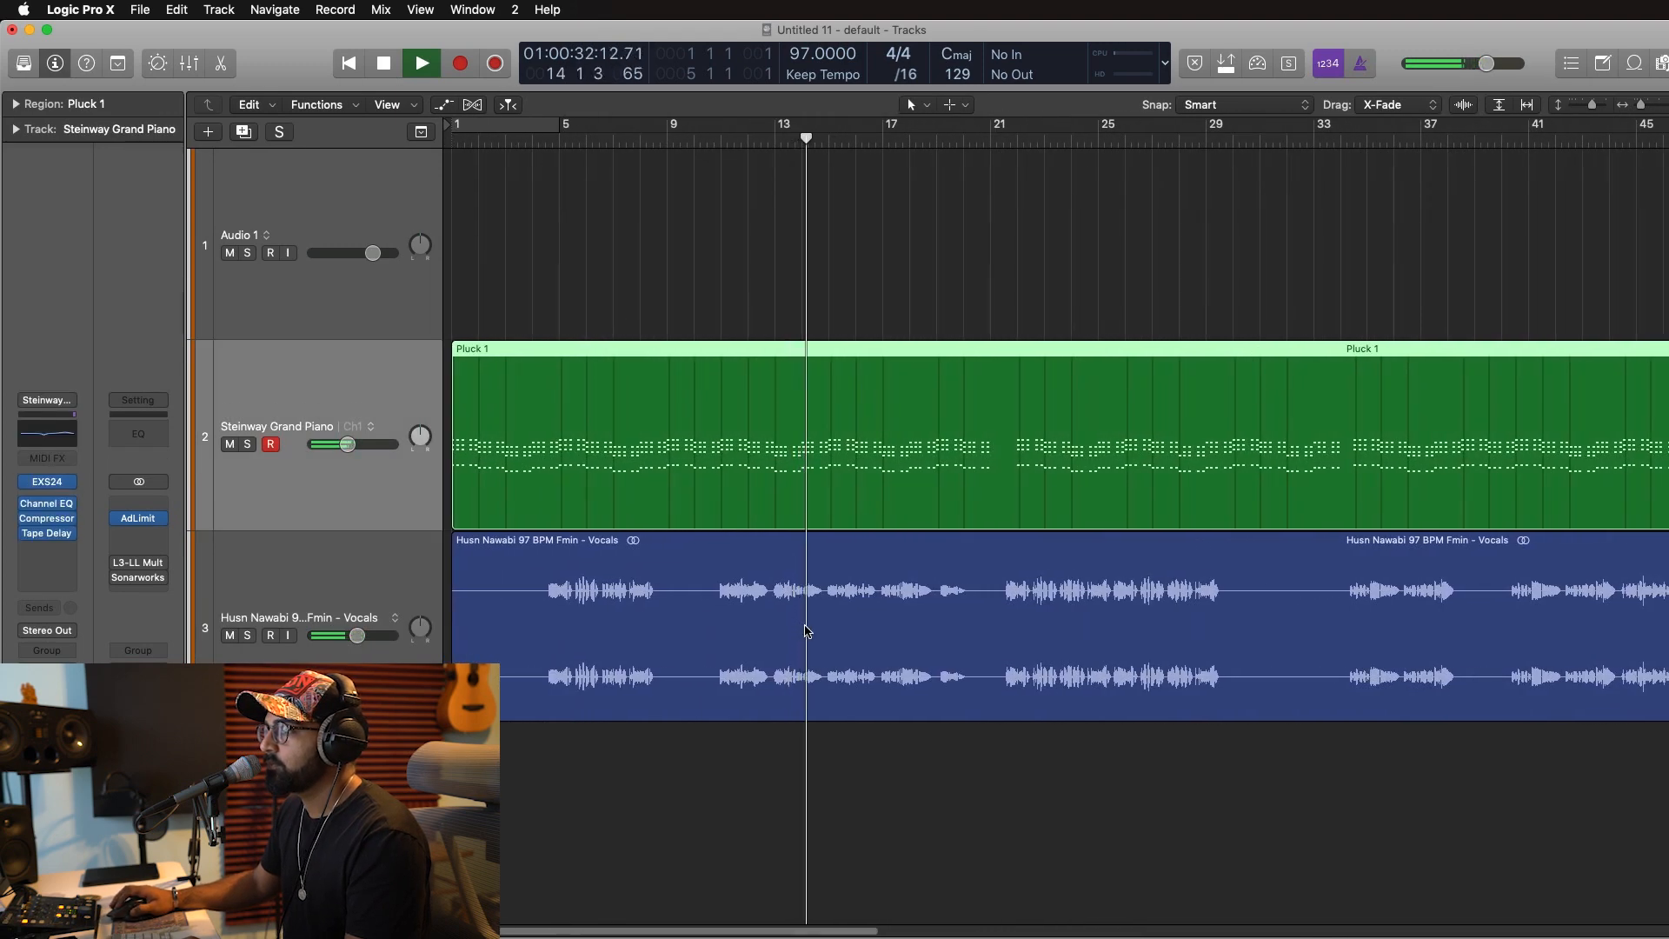
key("space")
Try Flex on the vocals track, view its flex mode options, and turn Flex off again.
left_click(470, 641)
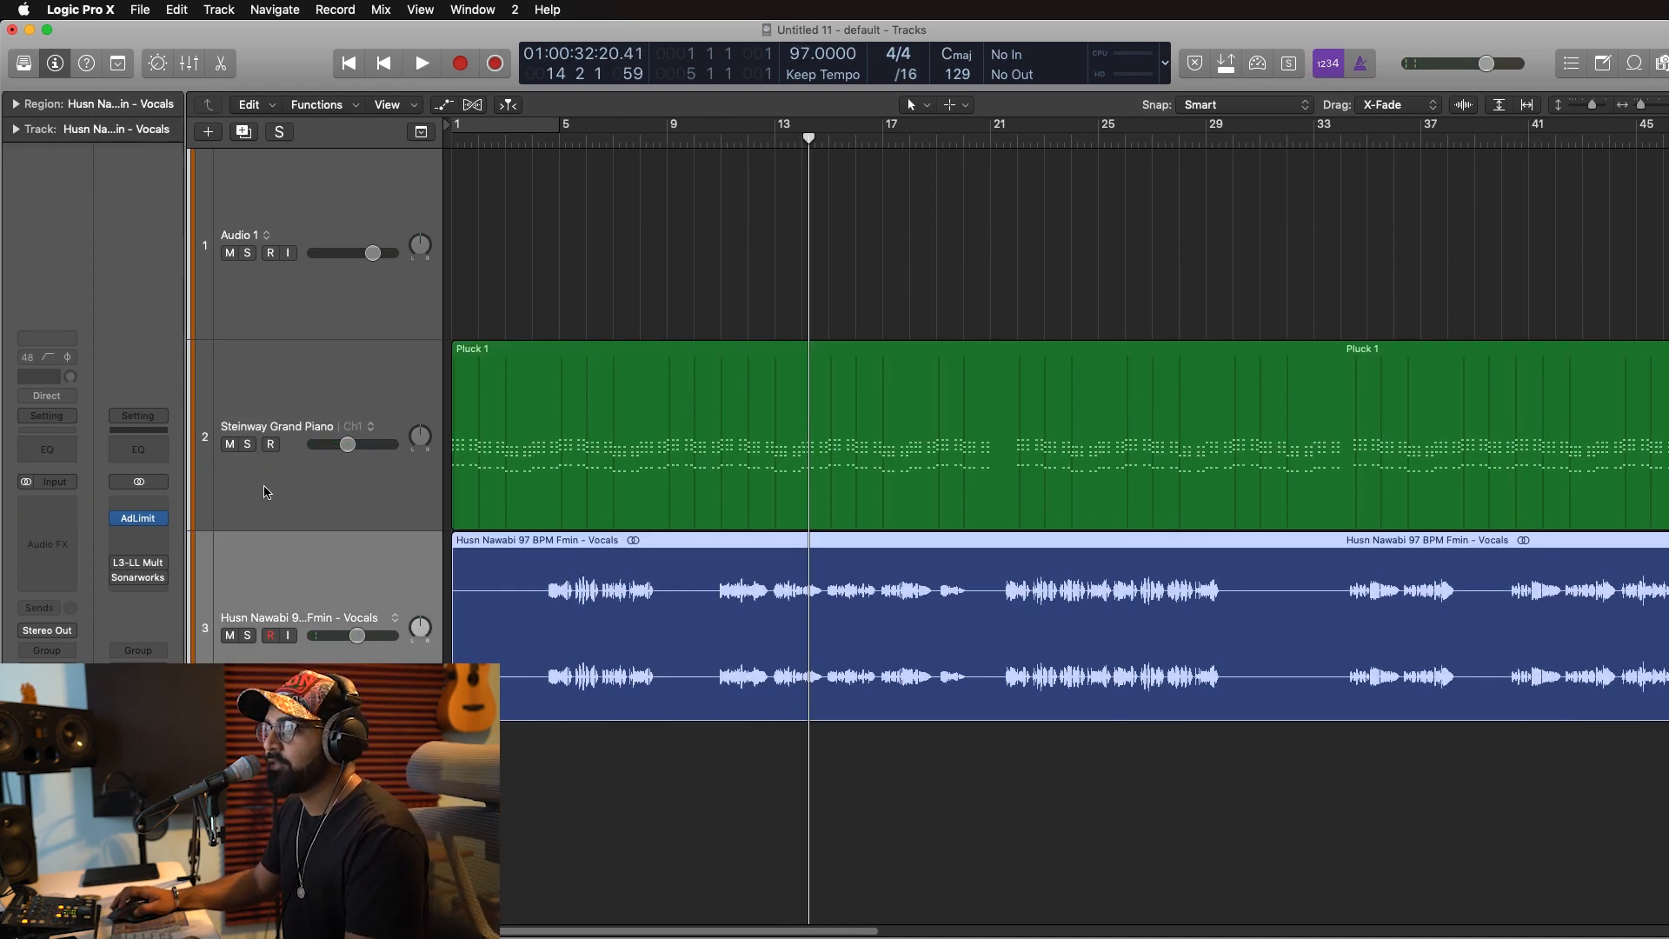
left_click(365, 401)
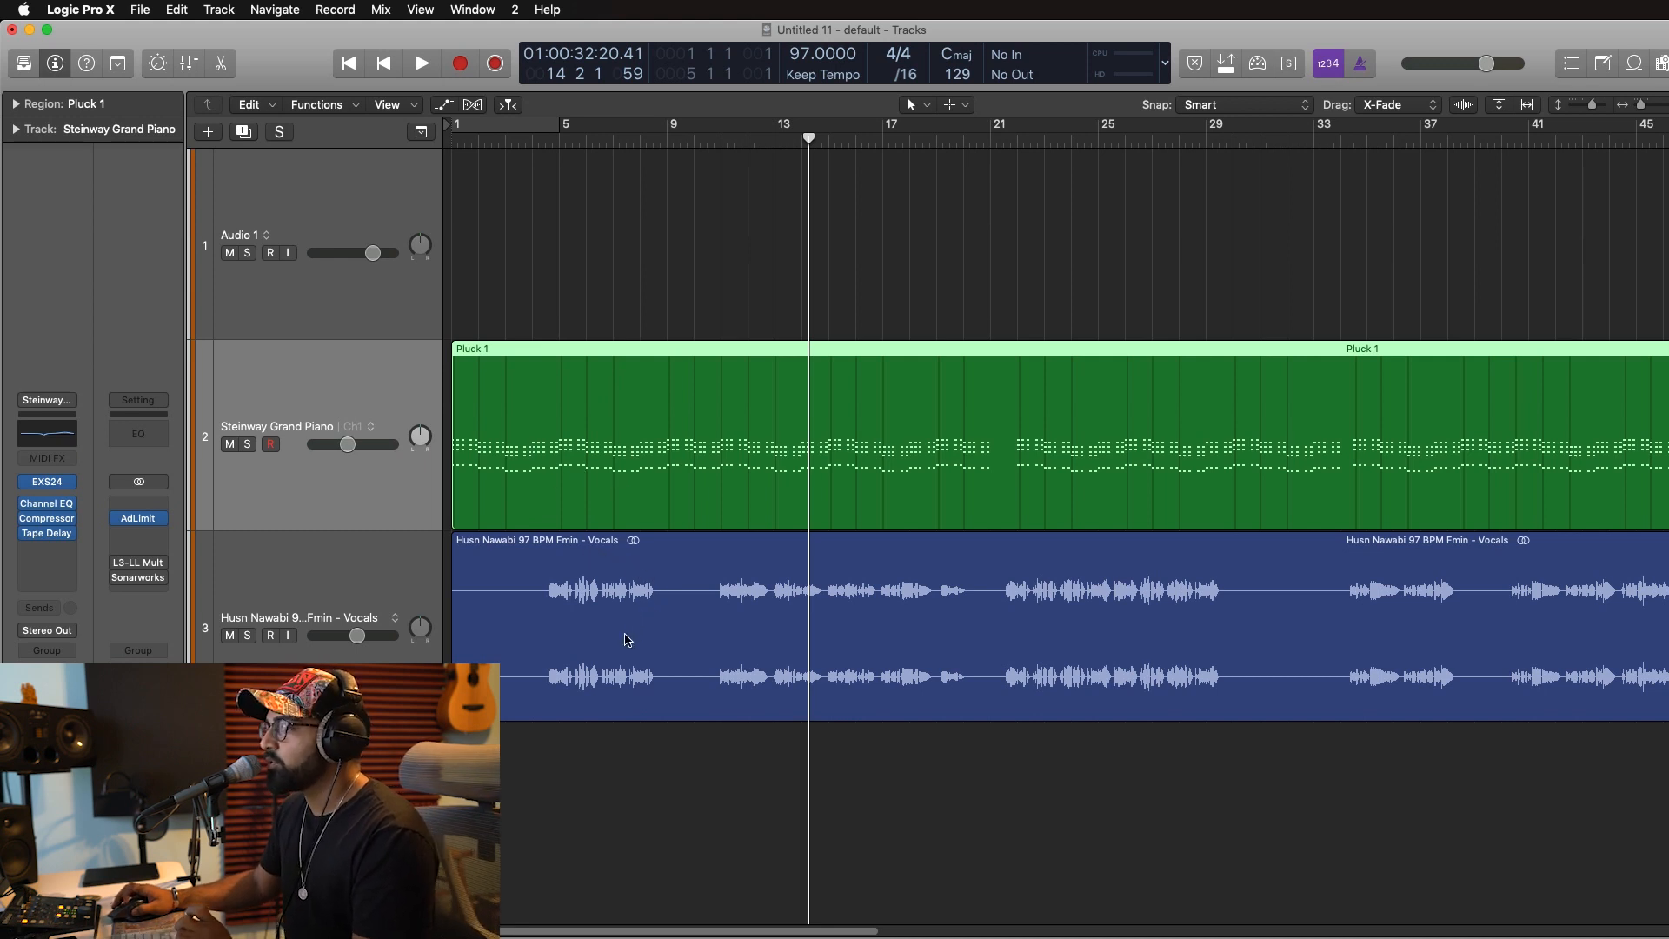
left_click(407, 582)
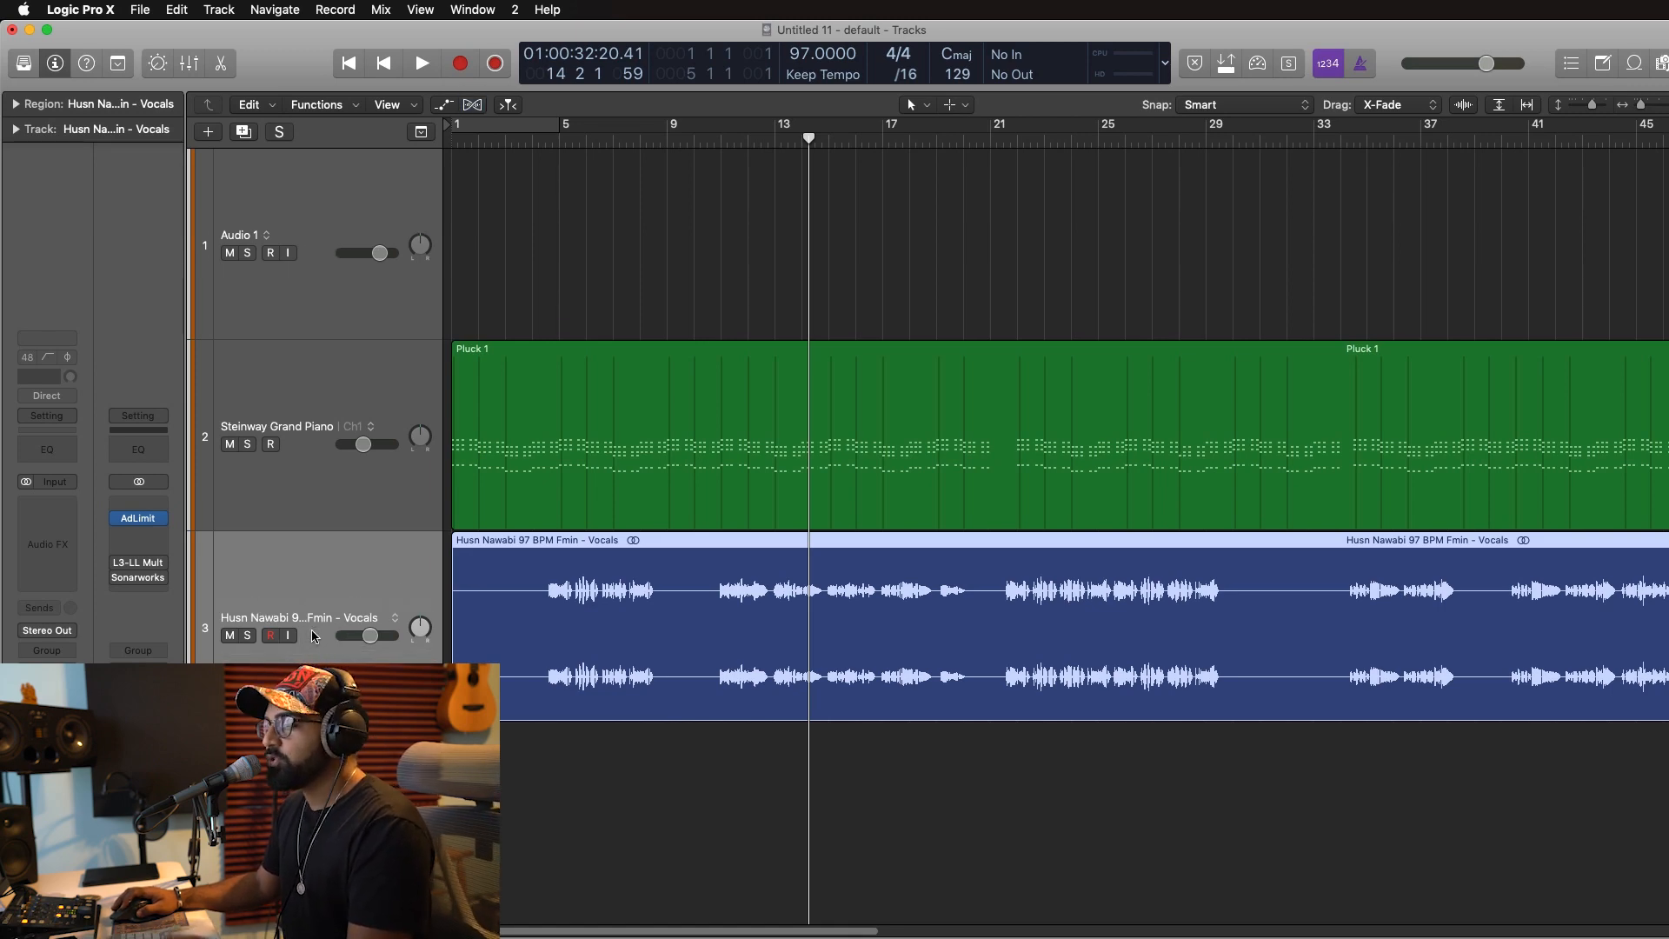
key("super+f")
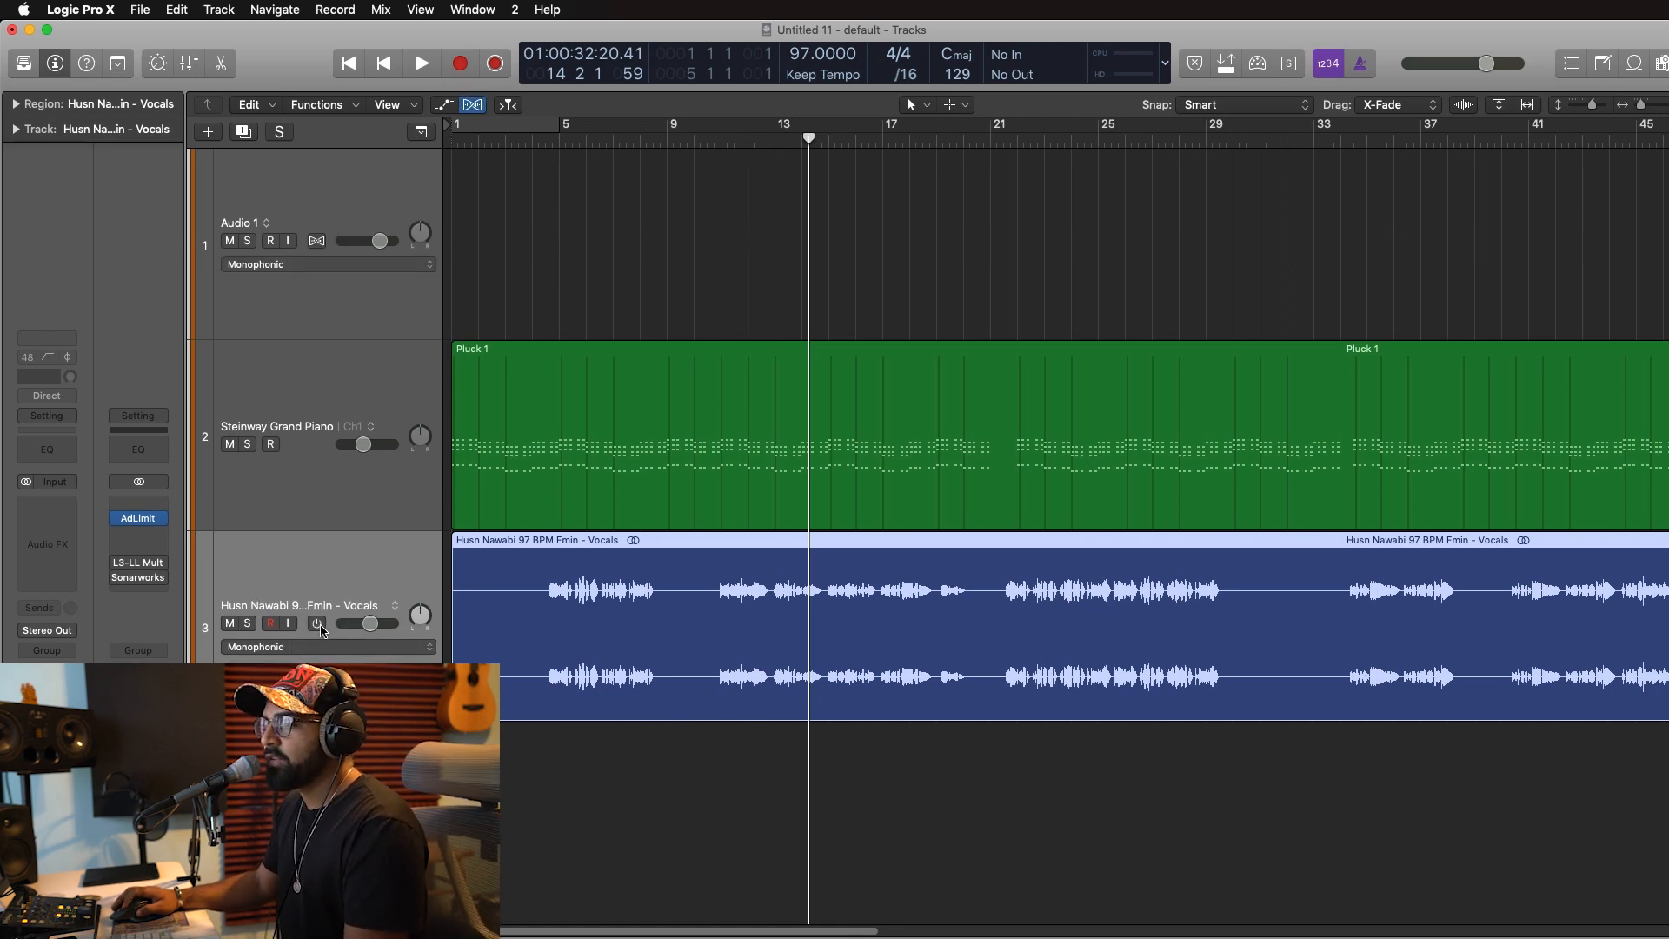
left_click(318, 625)
left_click(339, 648)
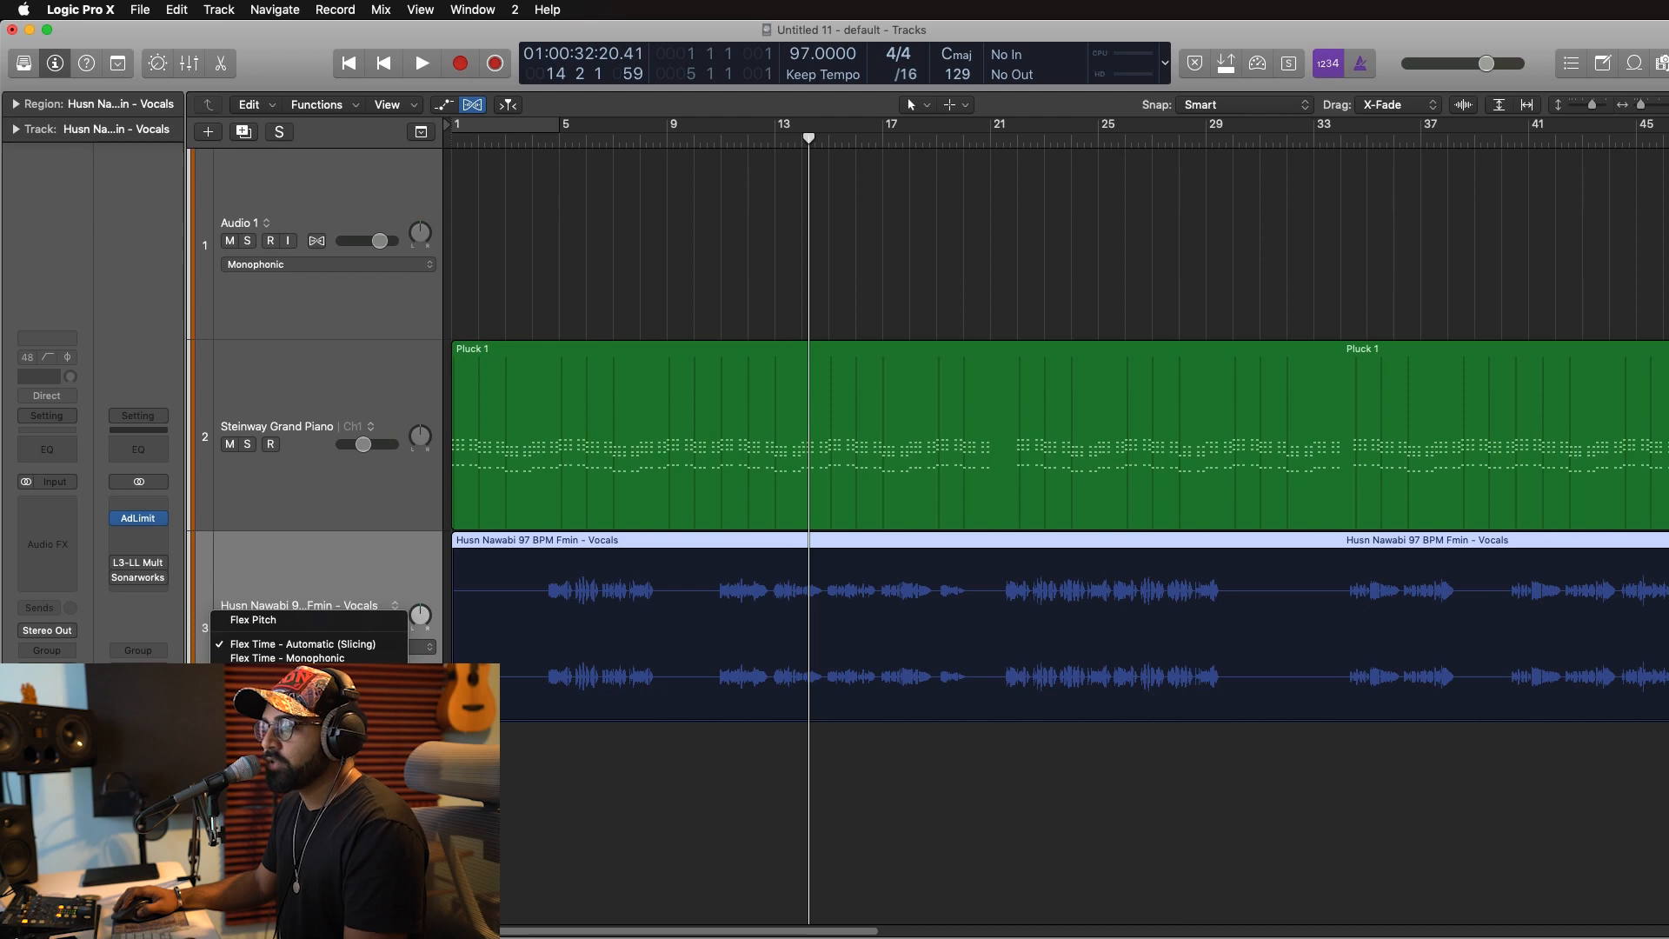
left_click(348, 648)
key("super+f")
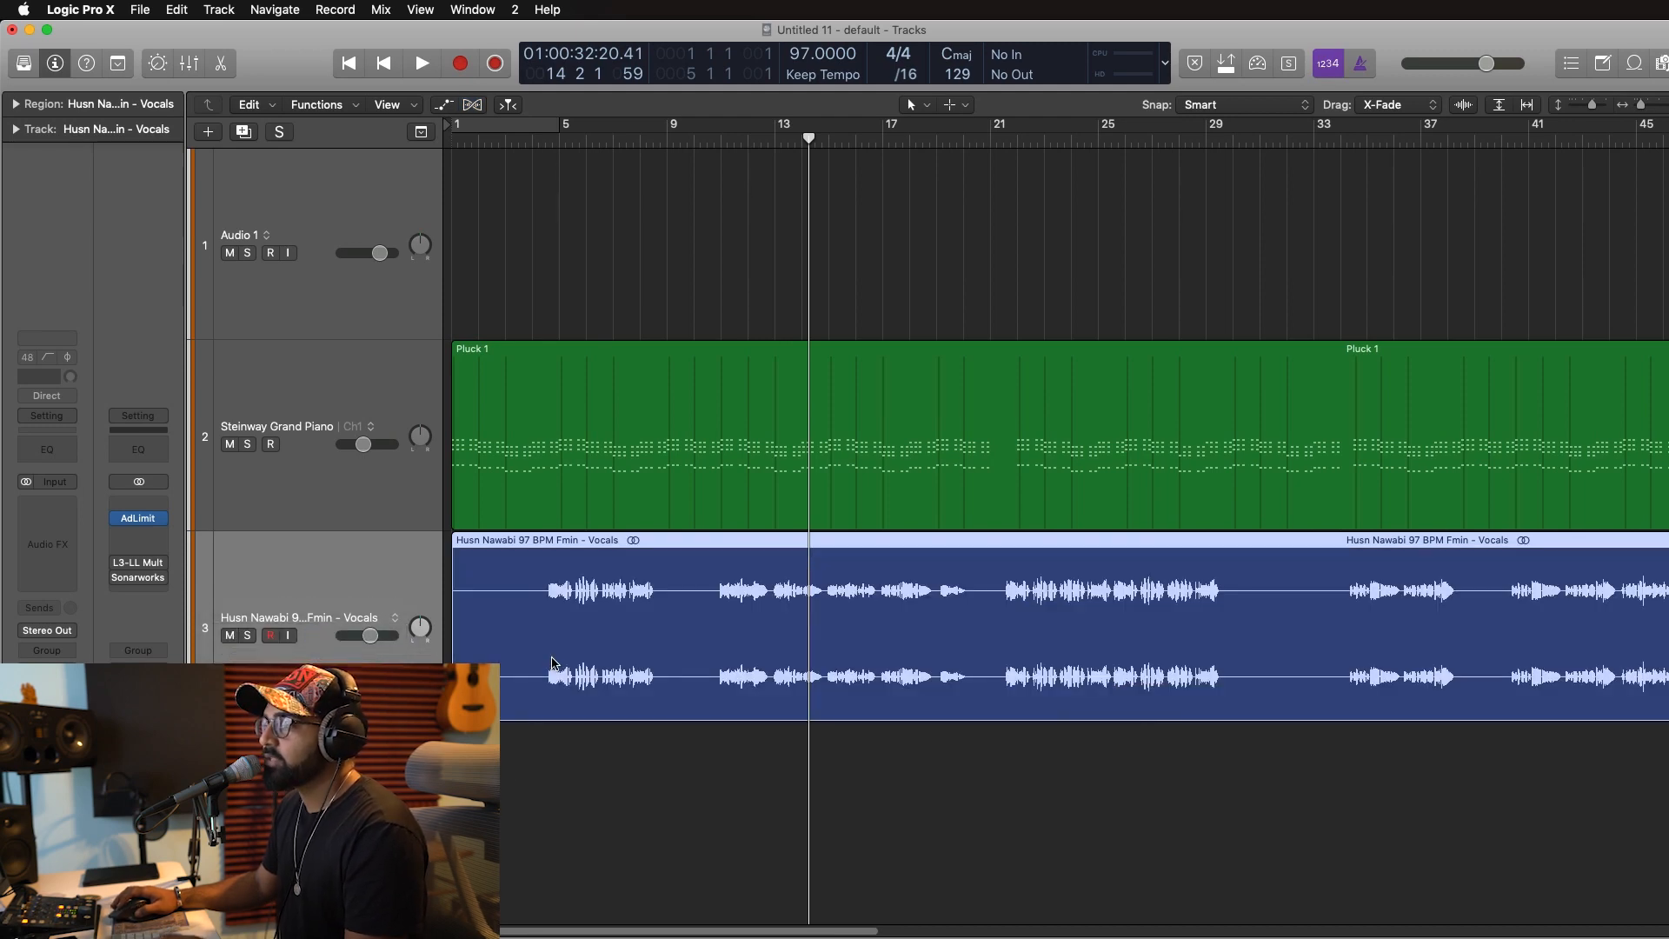
Select the Pluck 1 region and set the cycle range from bar 5 to bar 9.
left_click(659, 480)
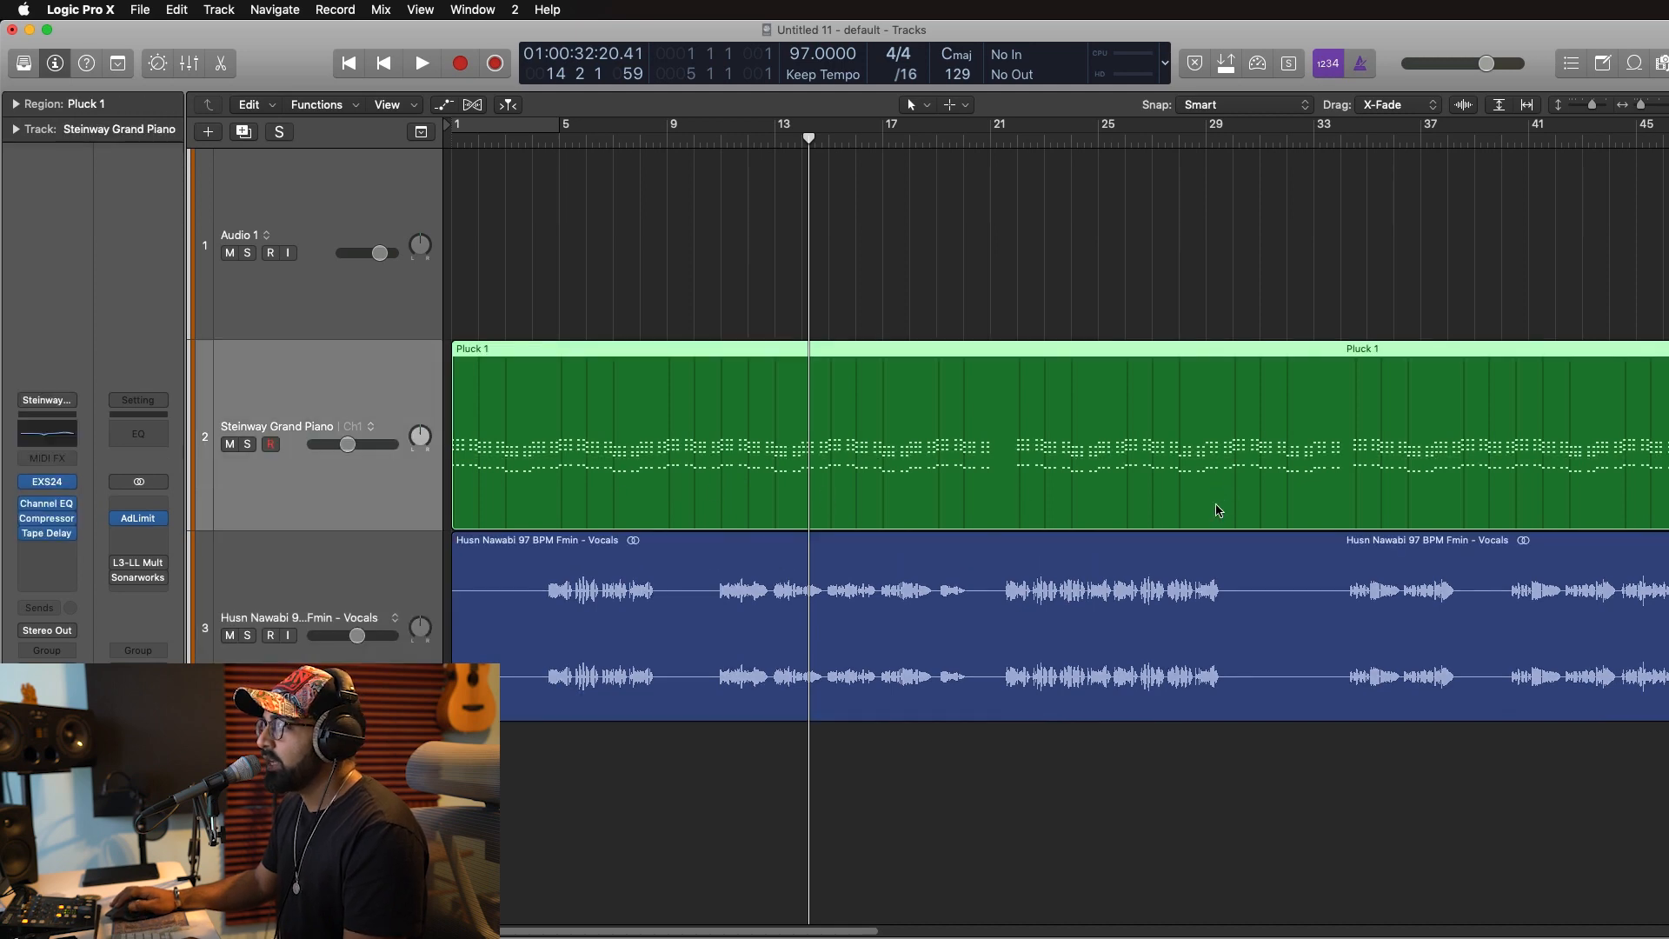
scroll(1212, 511, "right", 5)
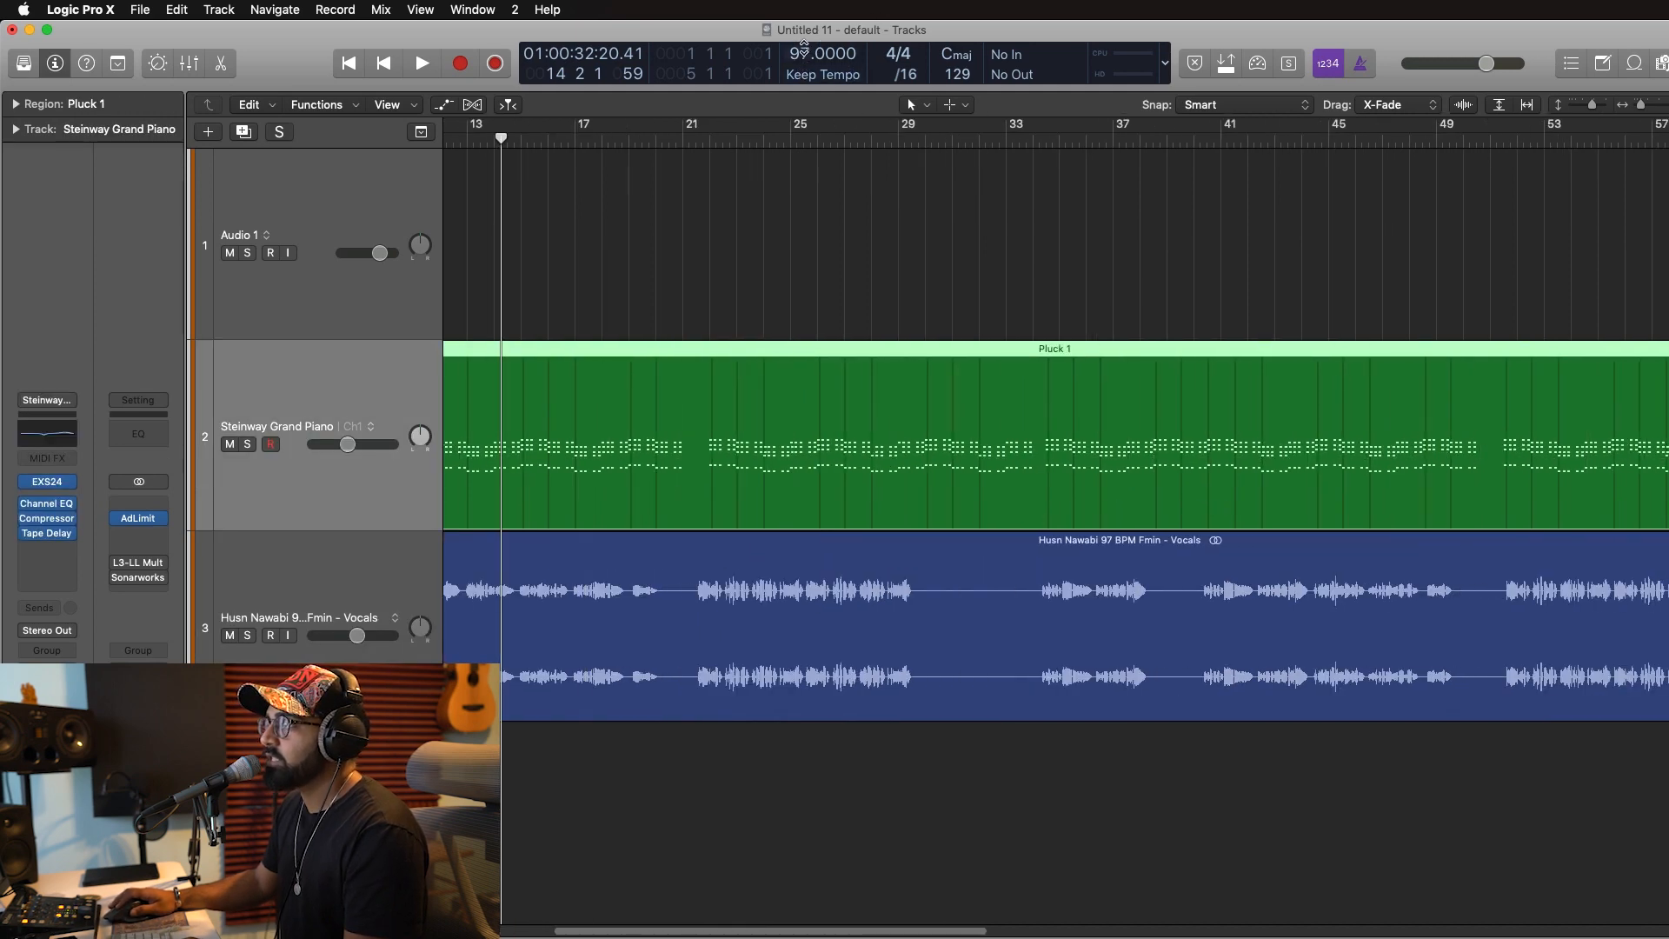
scroll(728, 484, "left", 5)
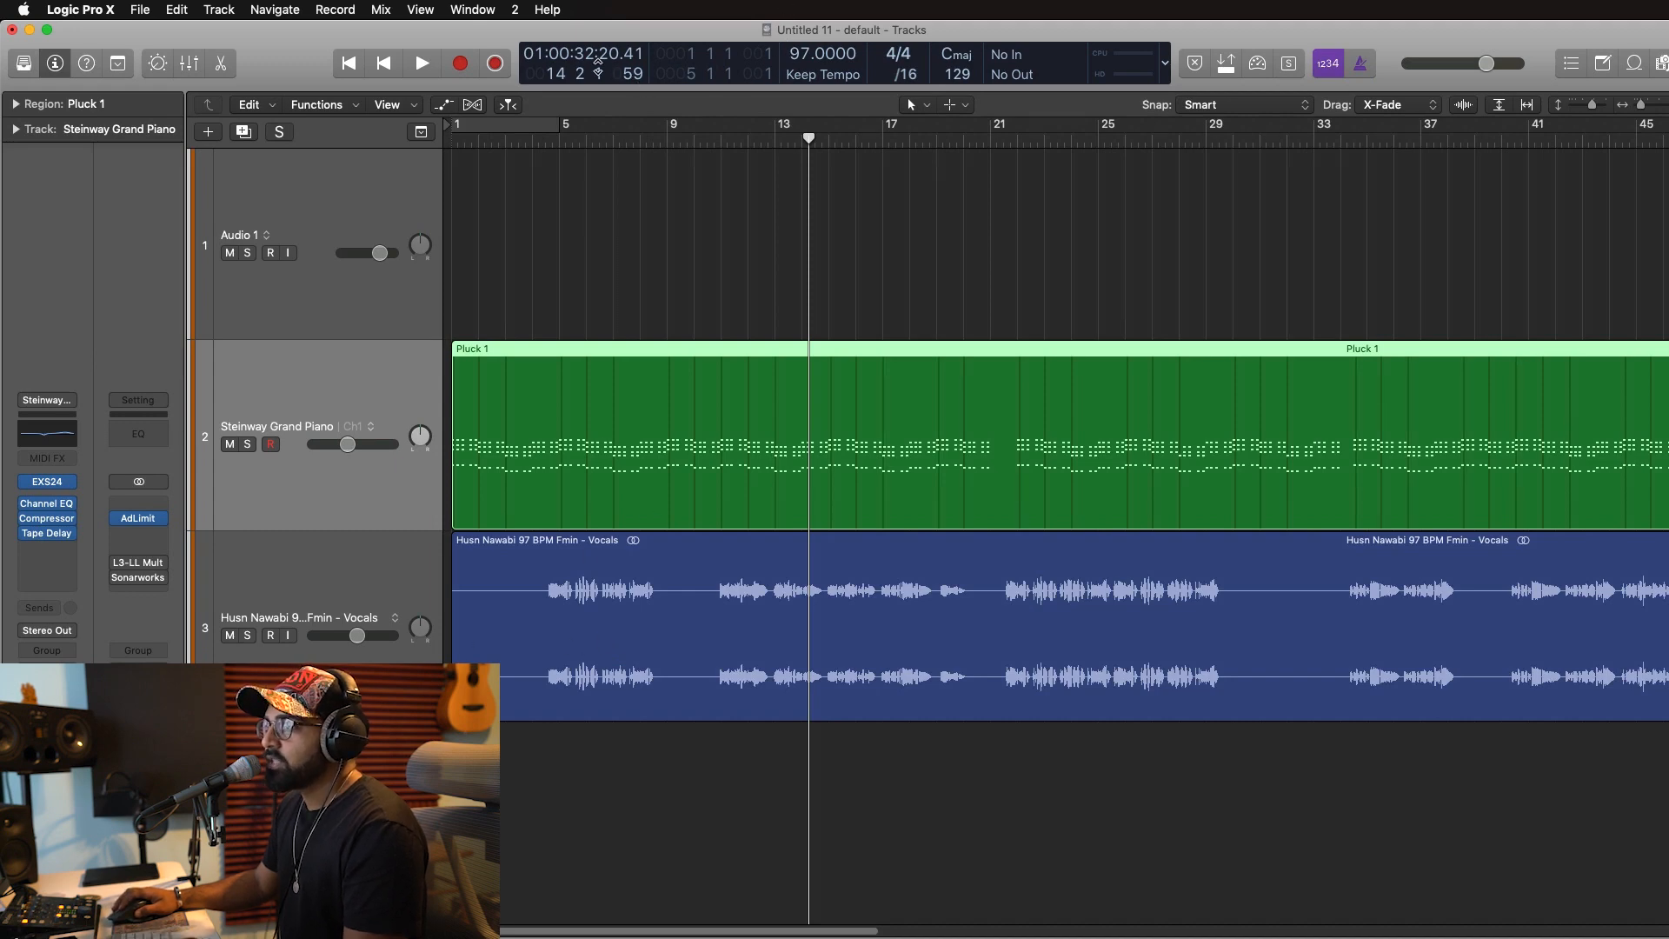
left_click_drag(567, 128, 667, 127)
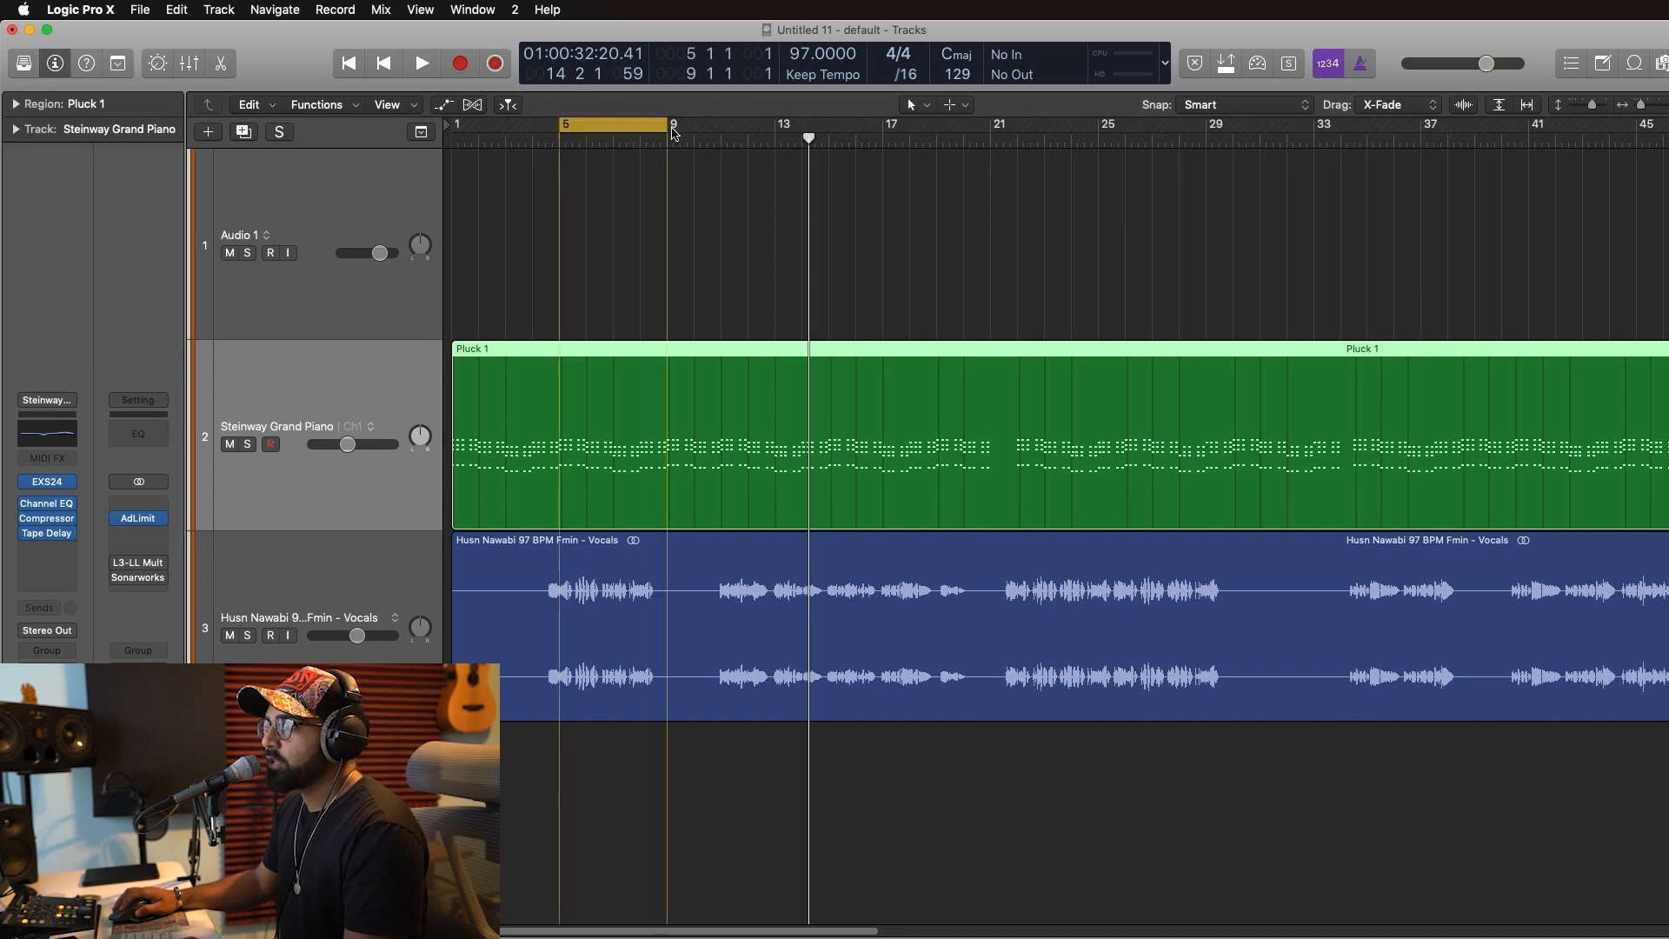
left_click(1648, 105)
left_click(1649, 105)
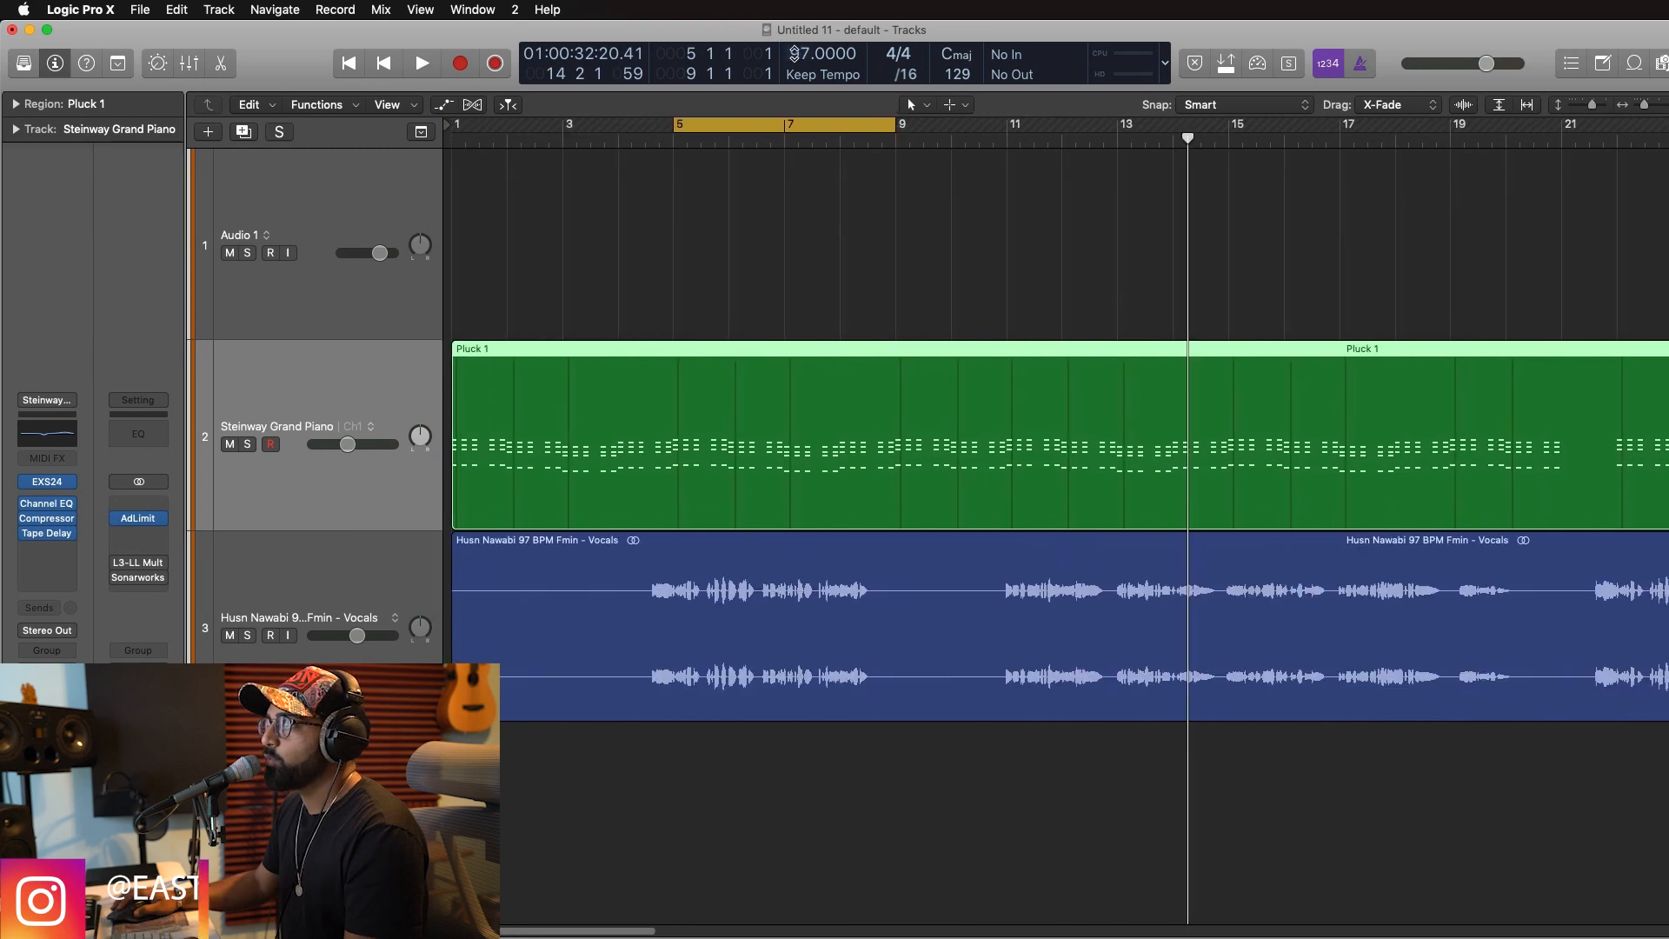
Set the project tempo to 106 BPM.
left_click_drag(793, 54, 794, 32)
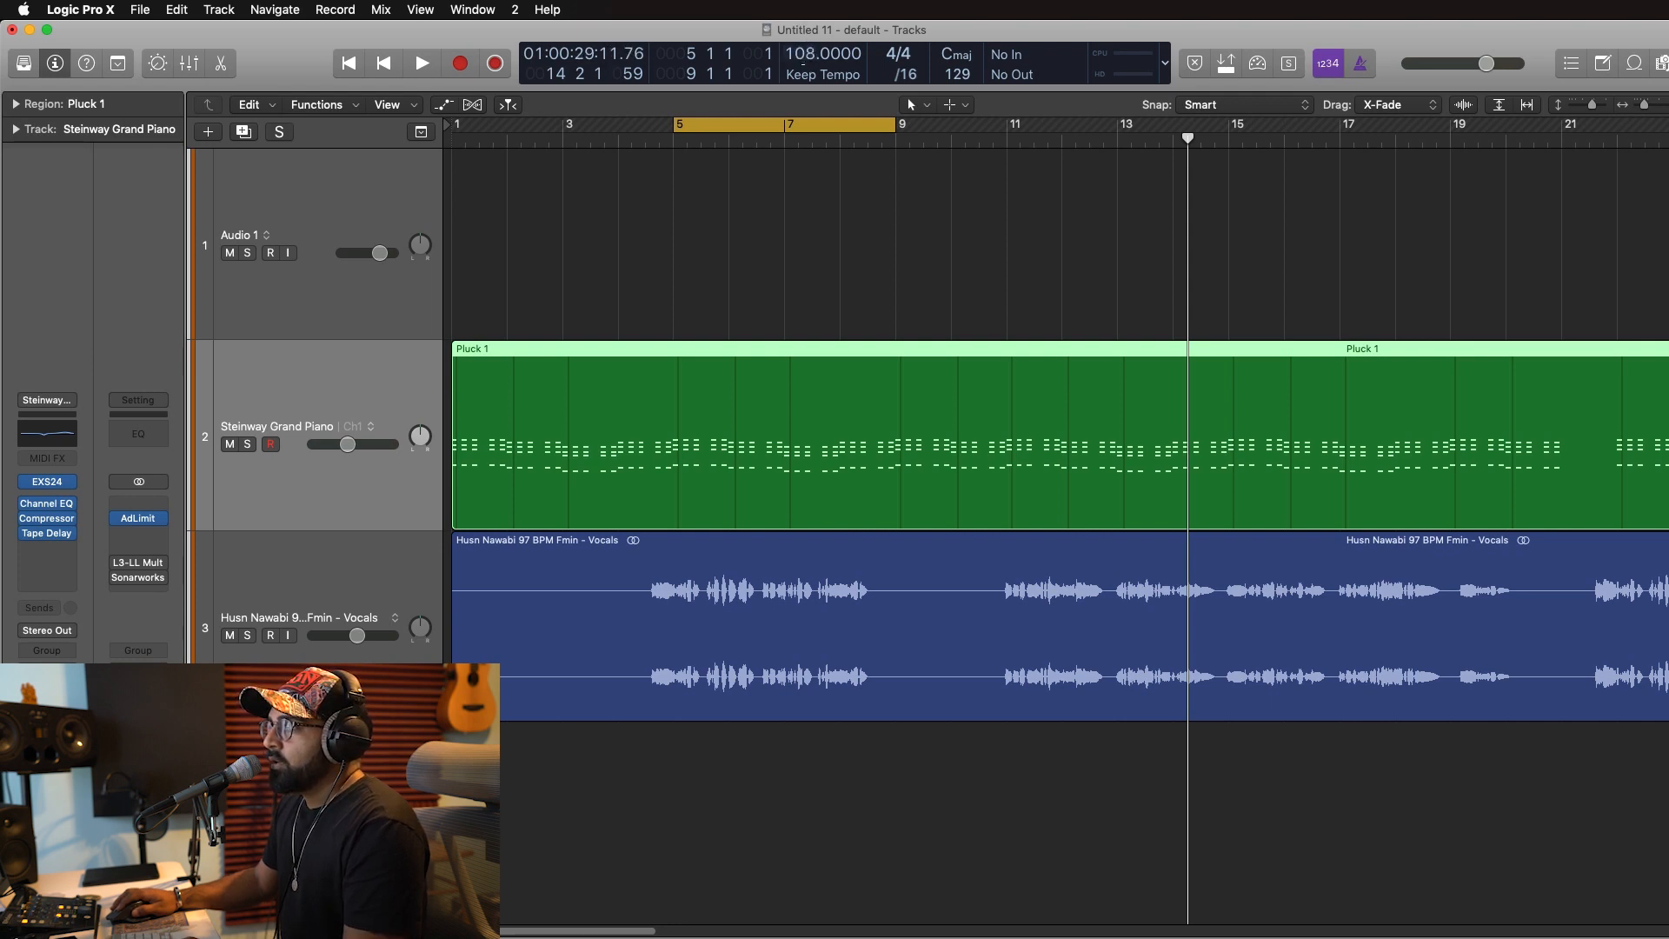
double_click(808, 55)
type("1")
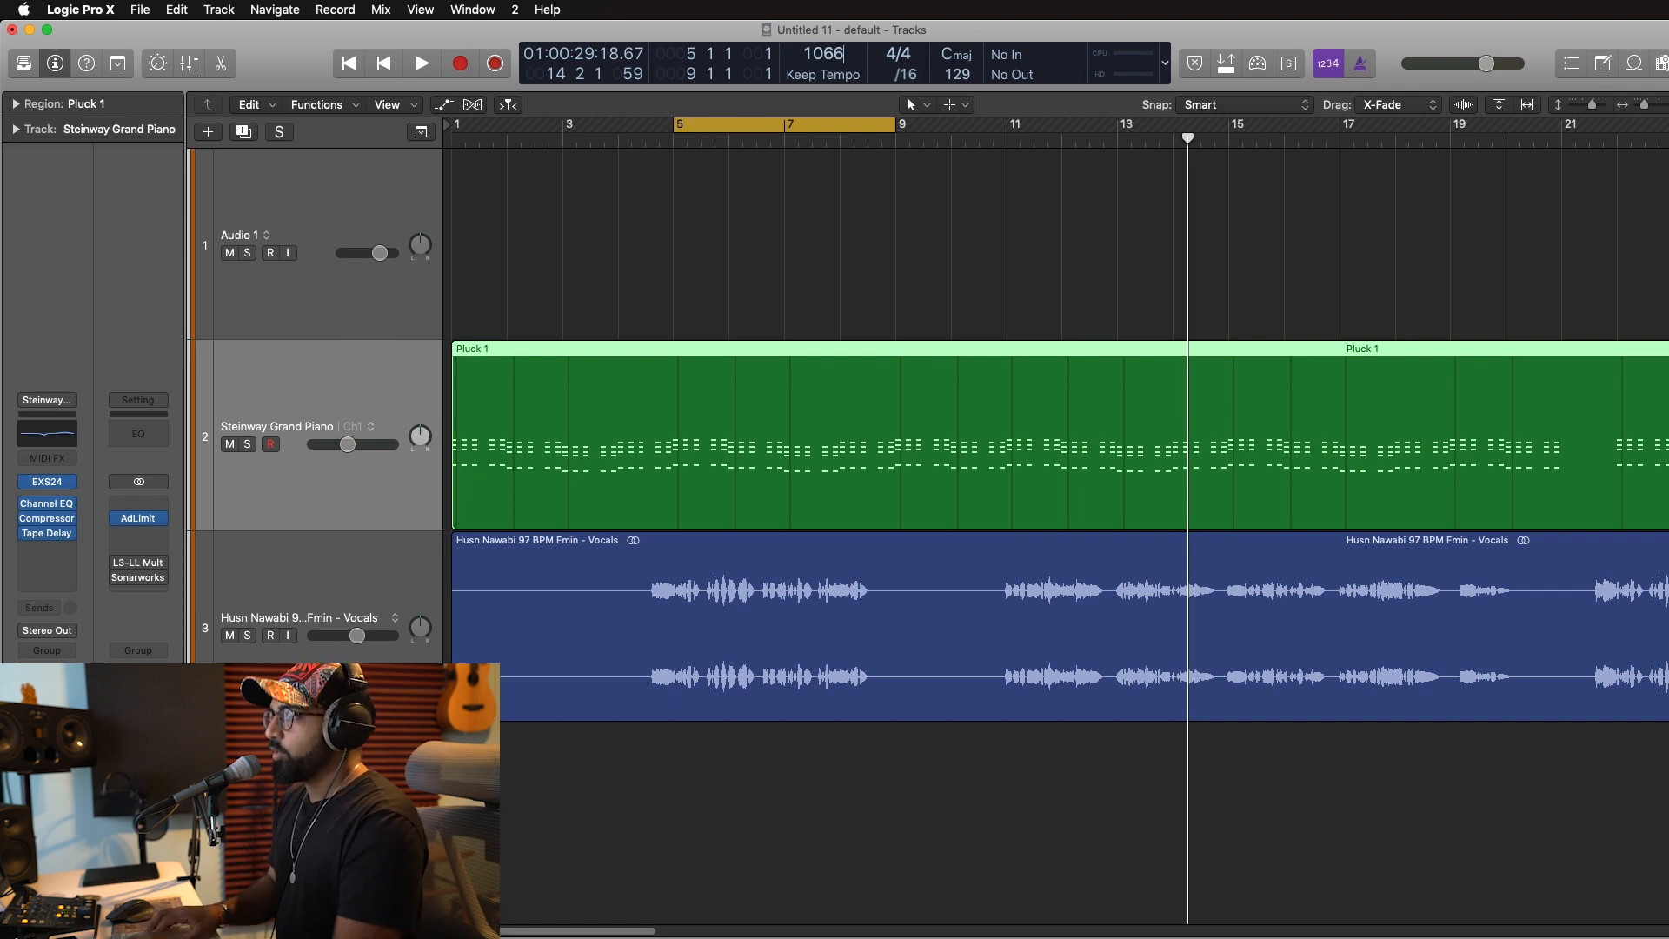
type("066")
key("BackSpace")
key("Return")
Play back the cycled section to check the piano against the vocals at 106 BPM.
key("space")
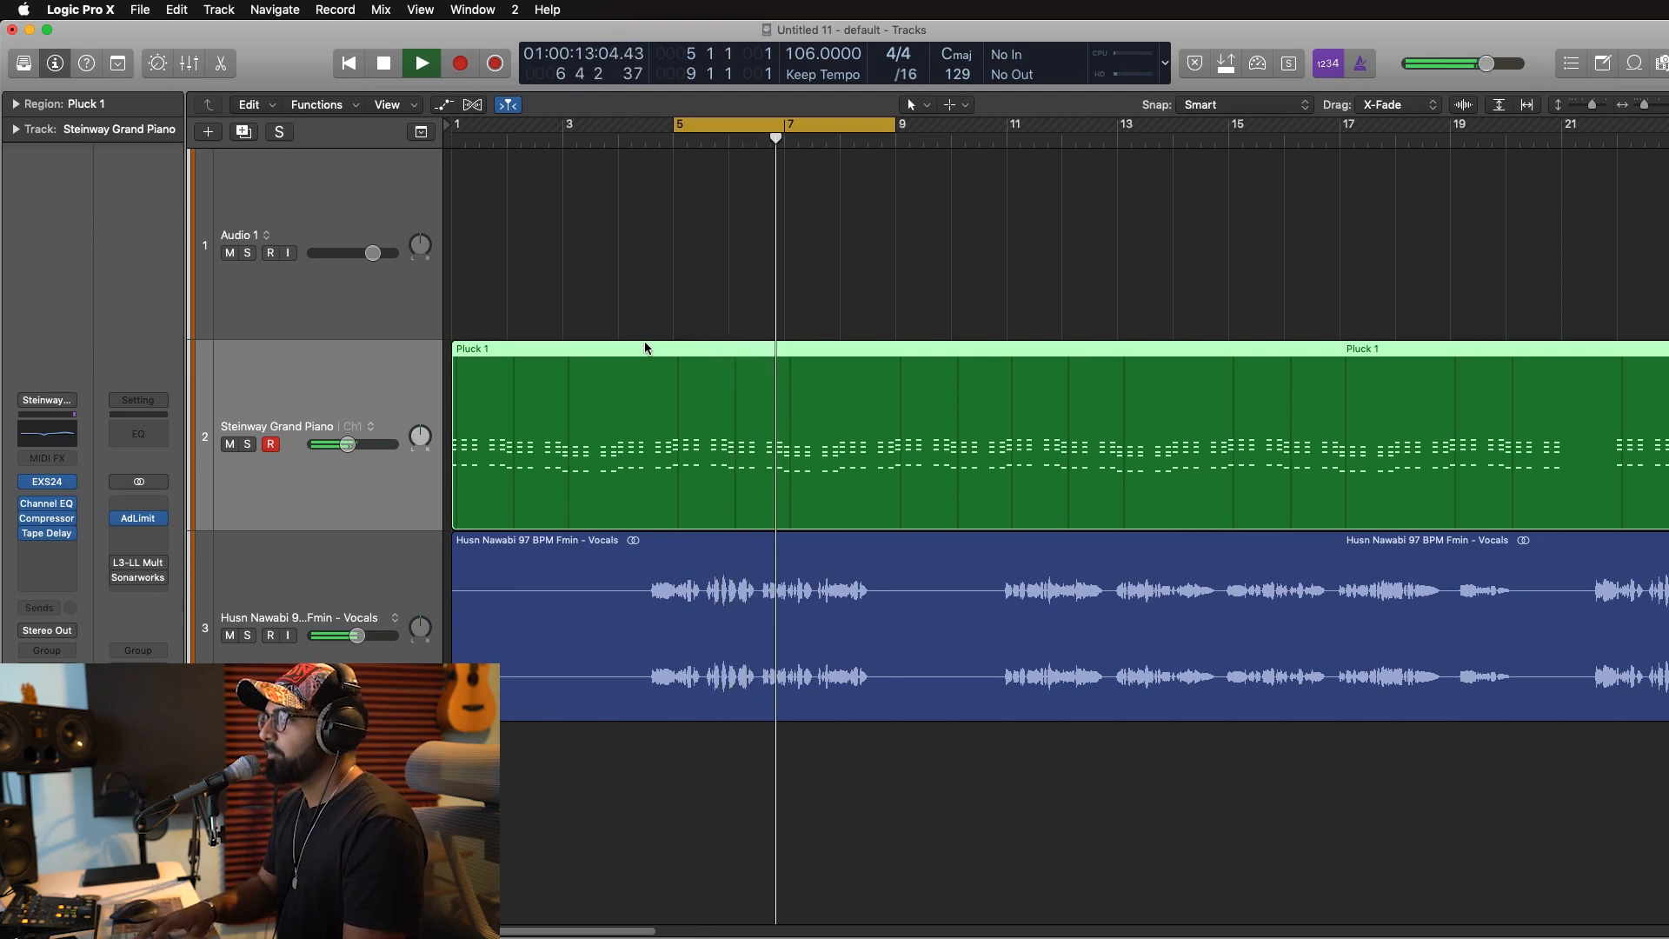
key("space")
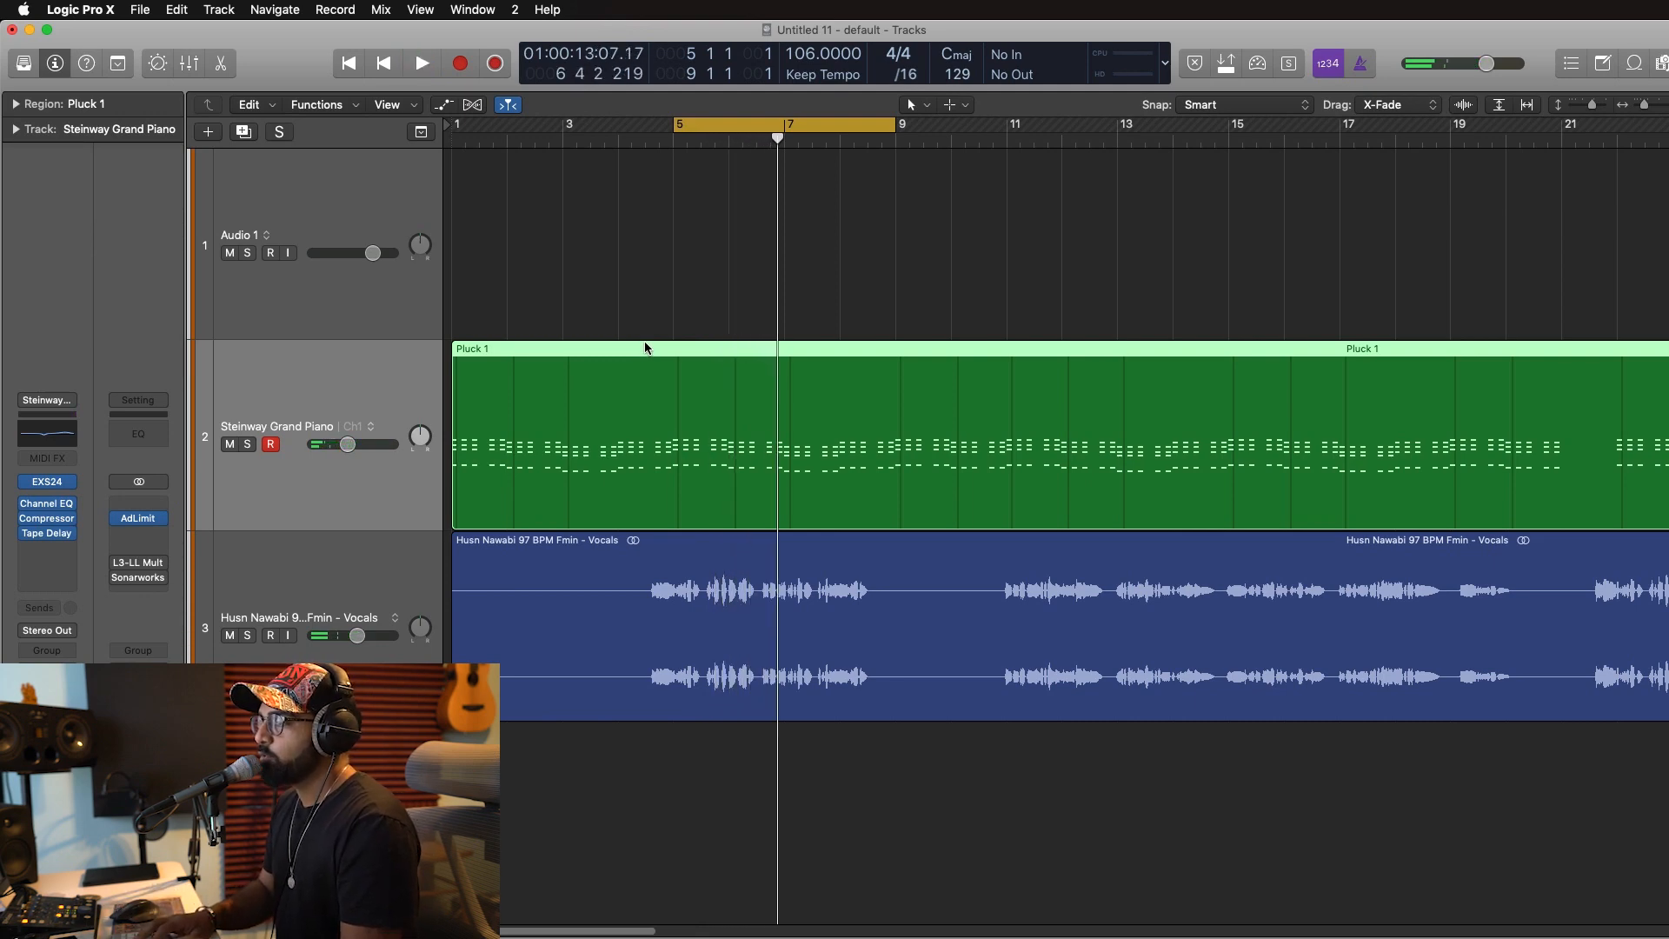
key("space")
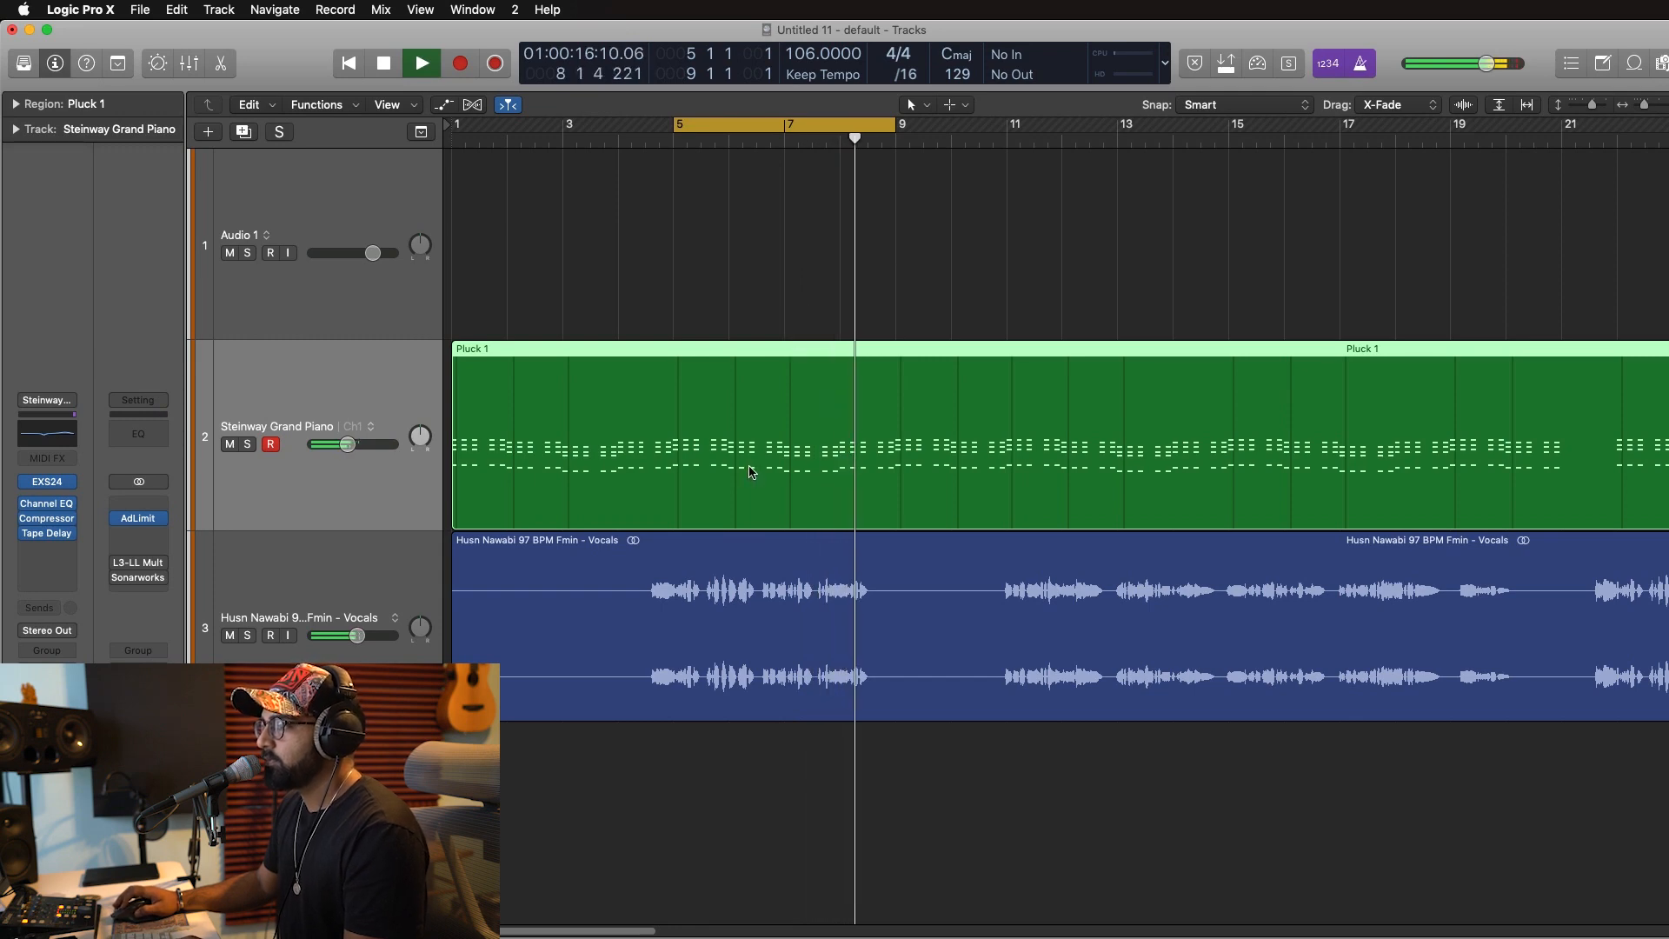
key("space")
Set the project tempo to 123 BPM.
double_click(823, 53)
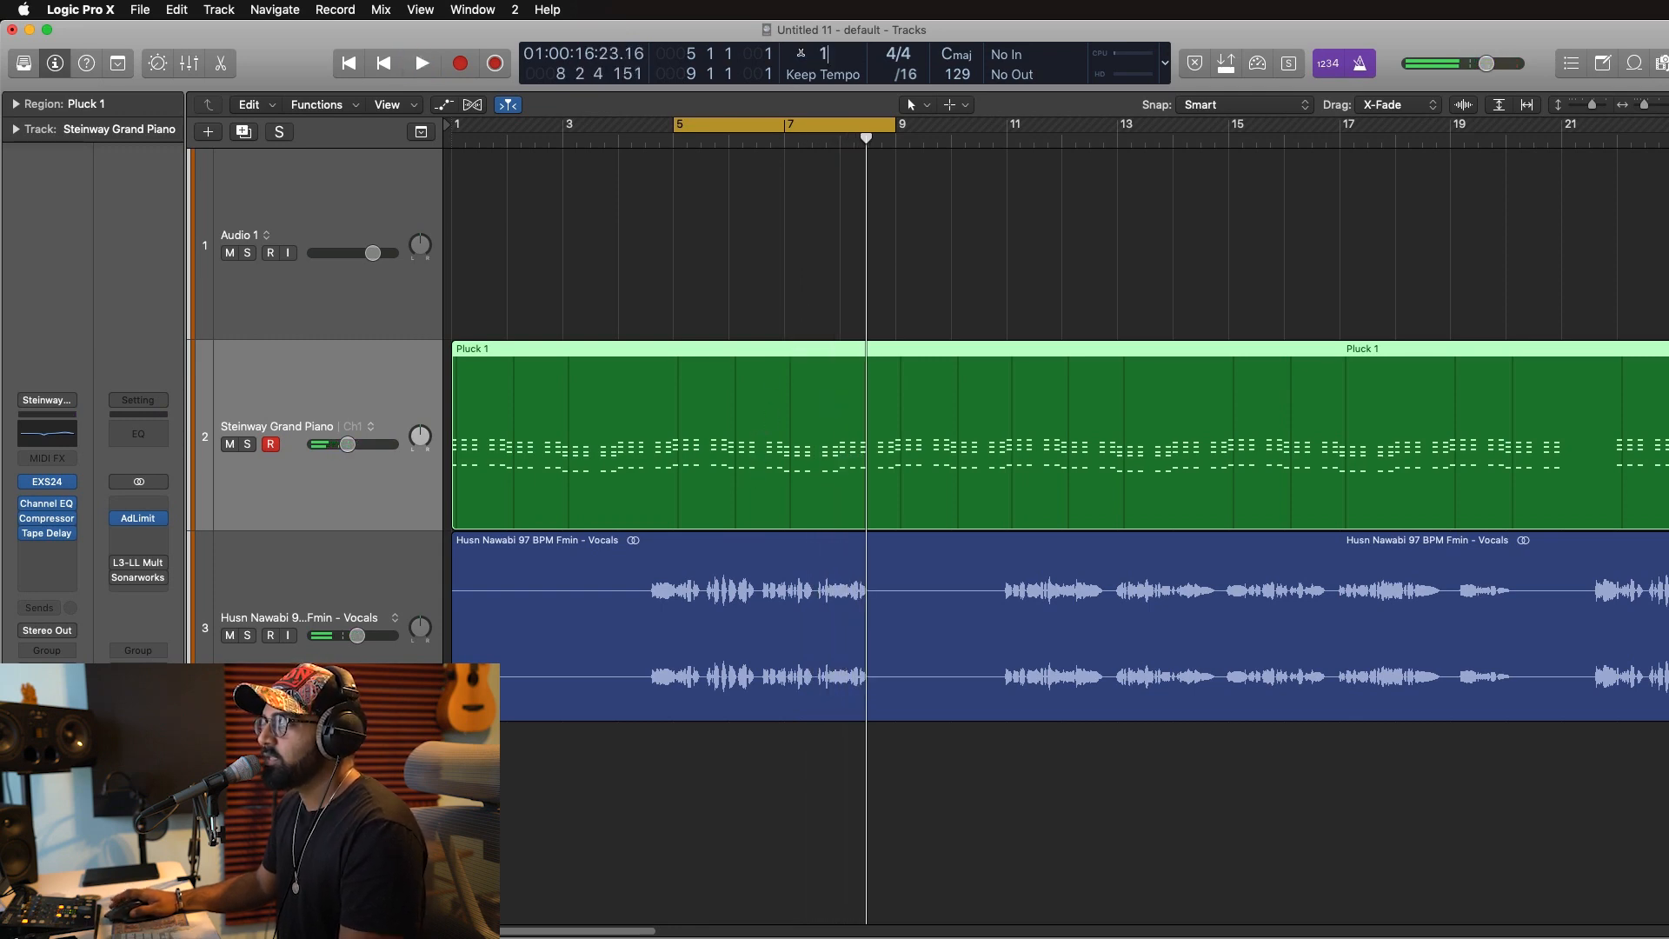
type("12")
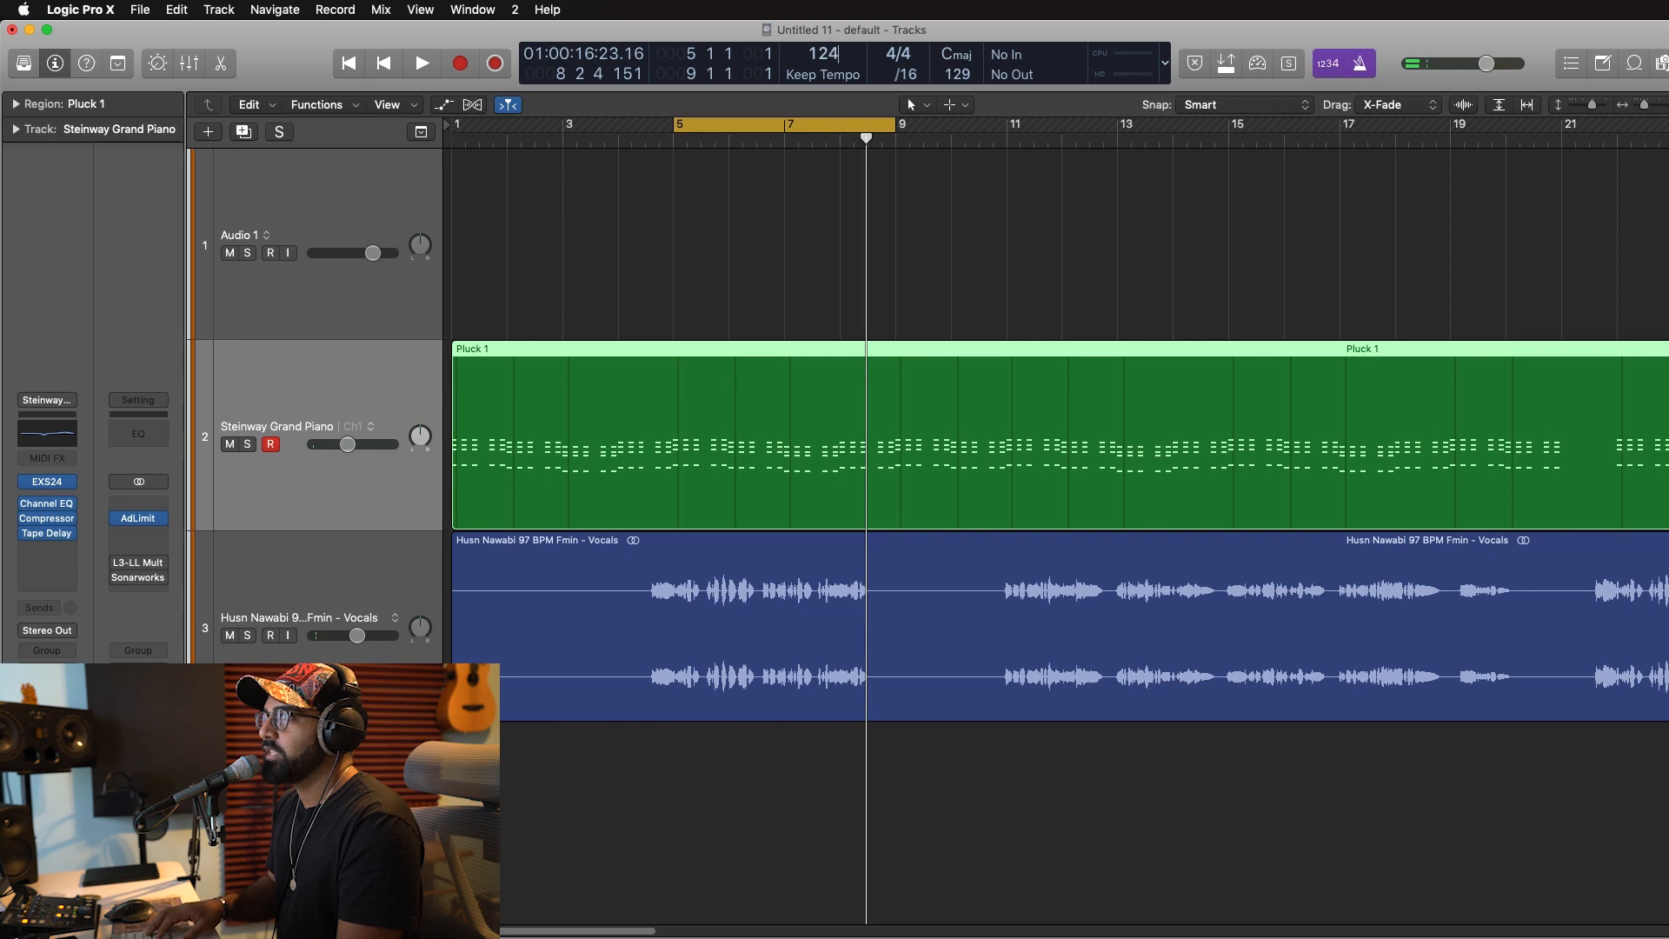
type("4")
key("BackSpace")
type("3")
key("Return")
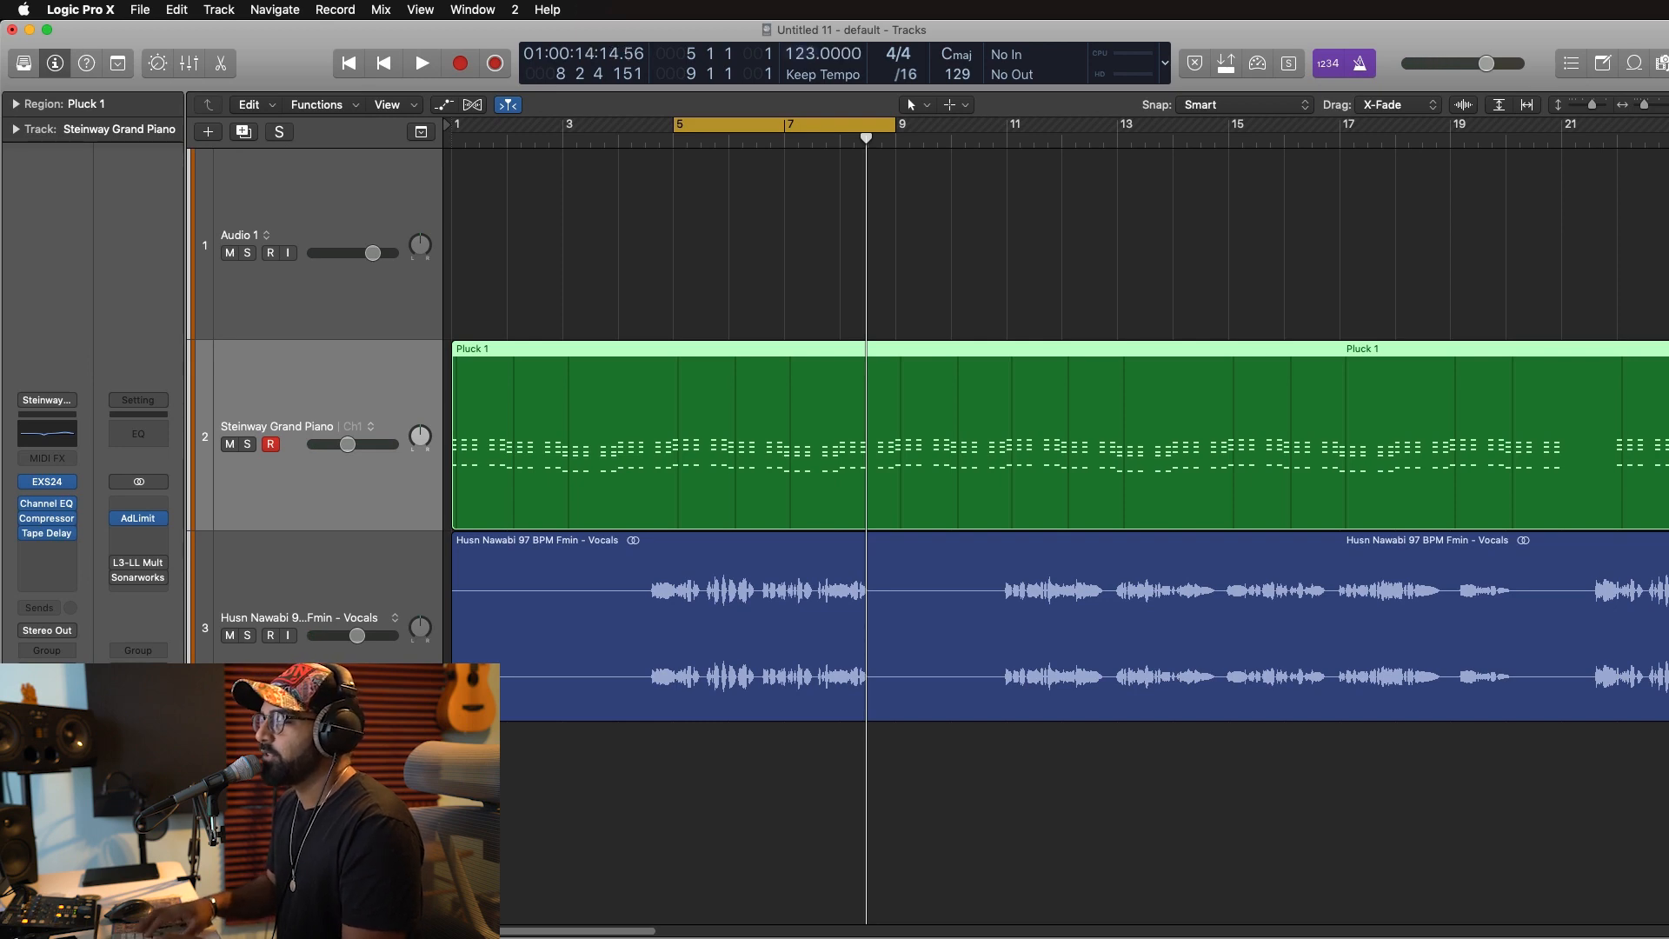
Audition the cycled section at 123 BPM and again at 112 BPM.
key("space")
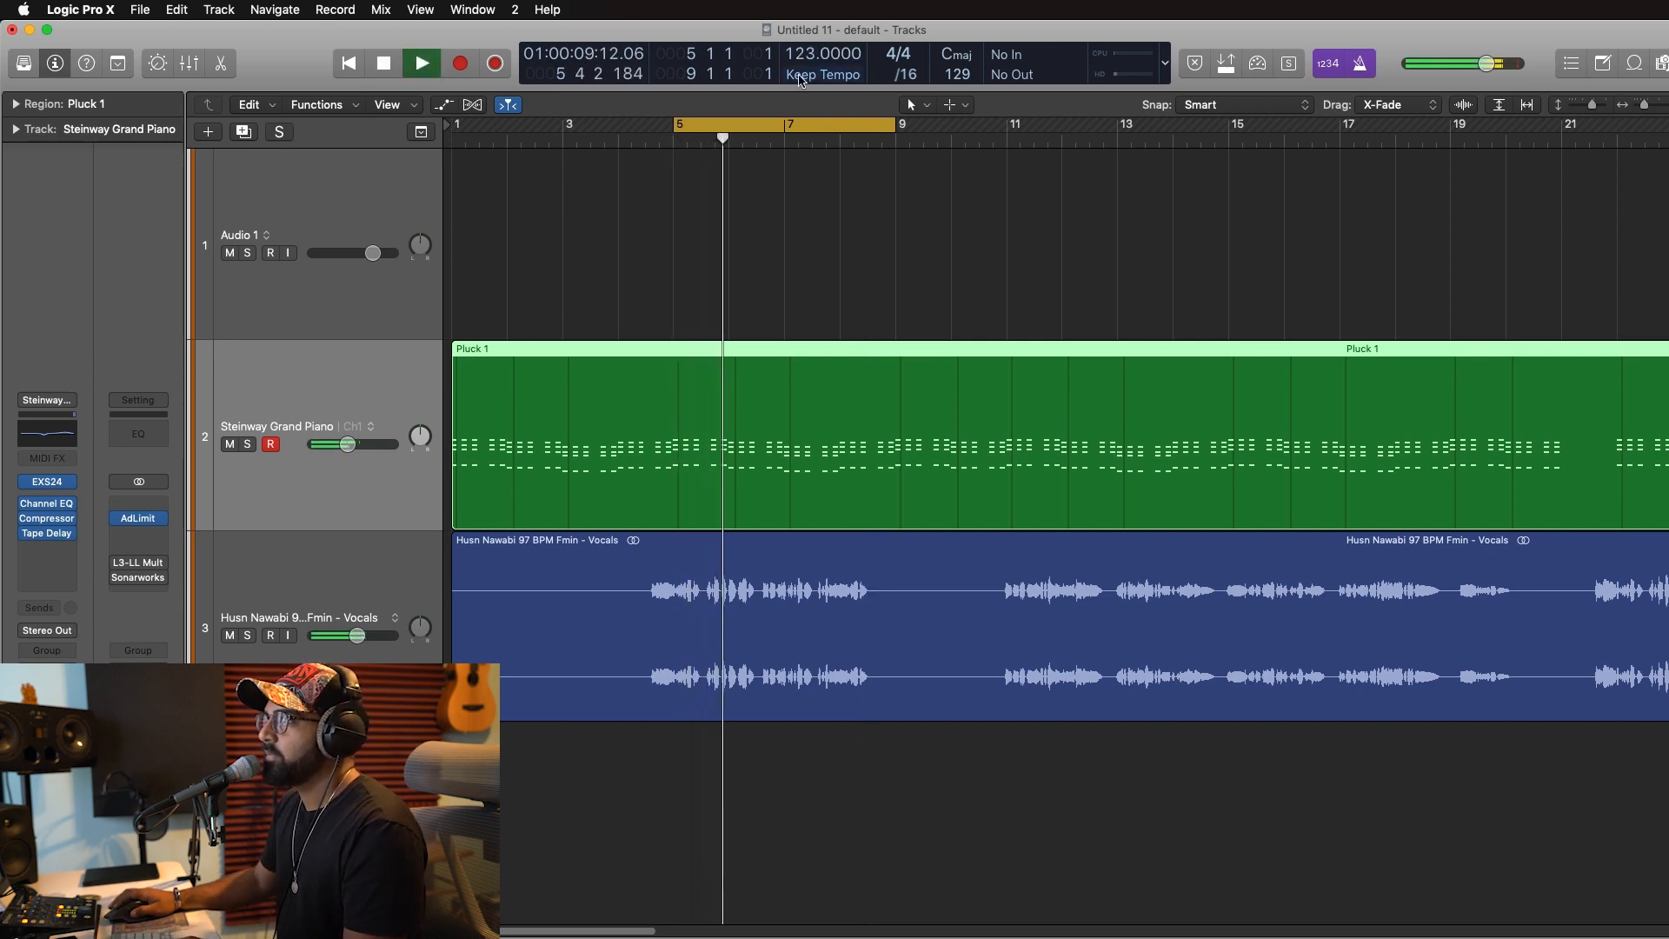
key("space")
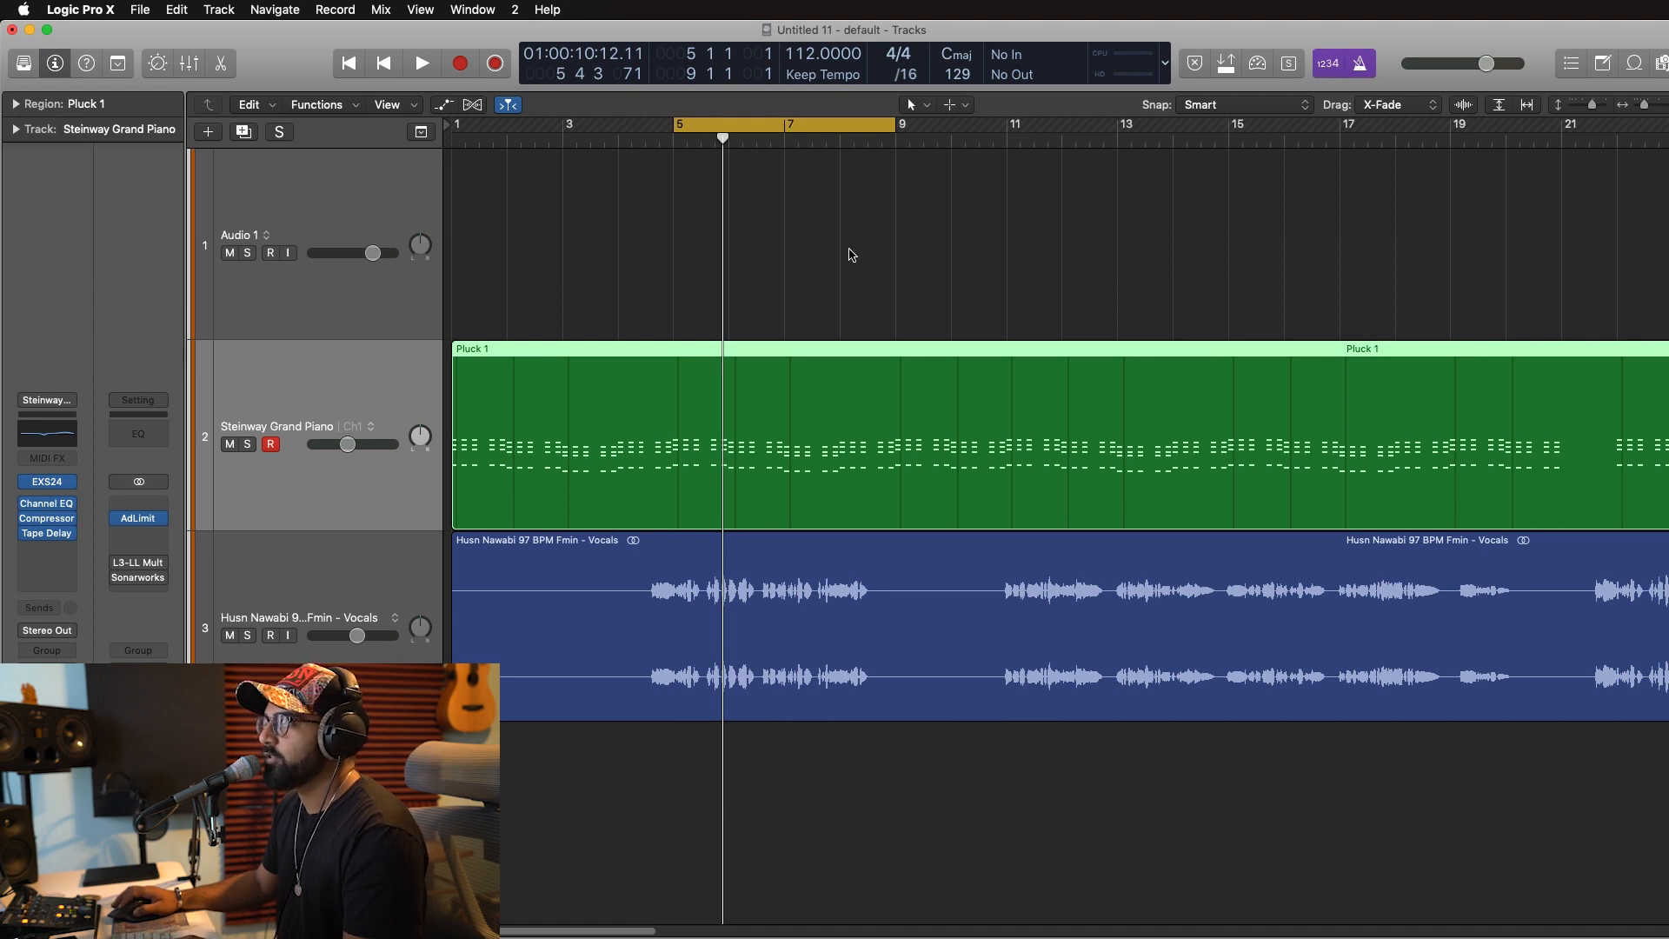
key("space")
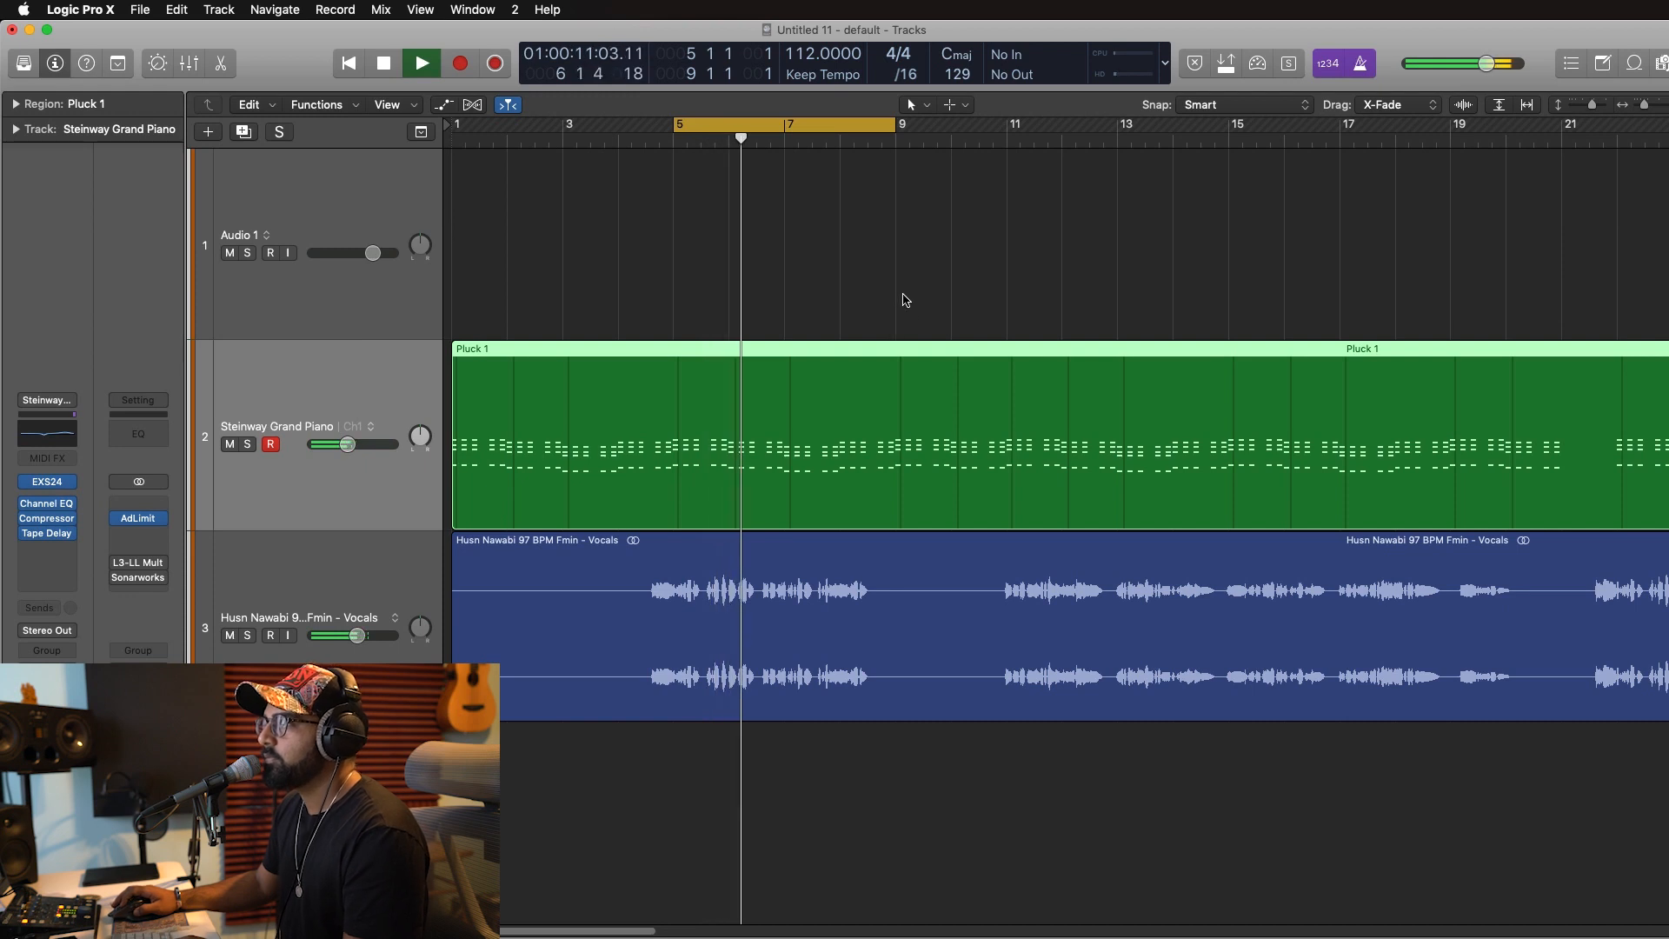
key("space")
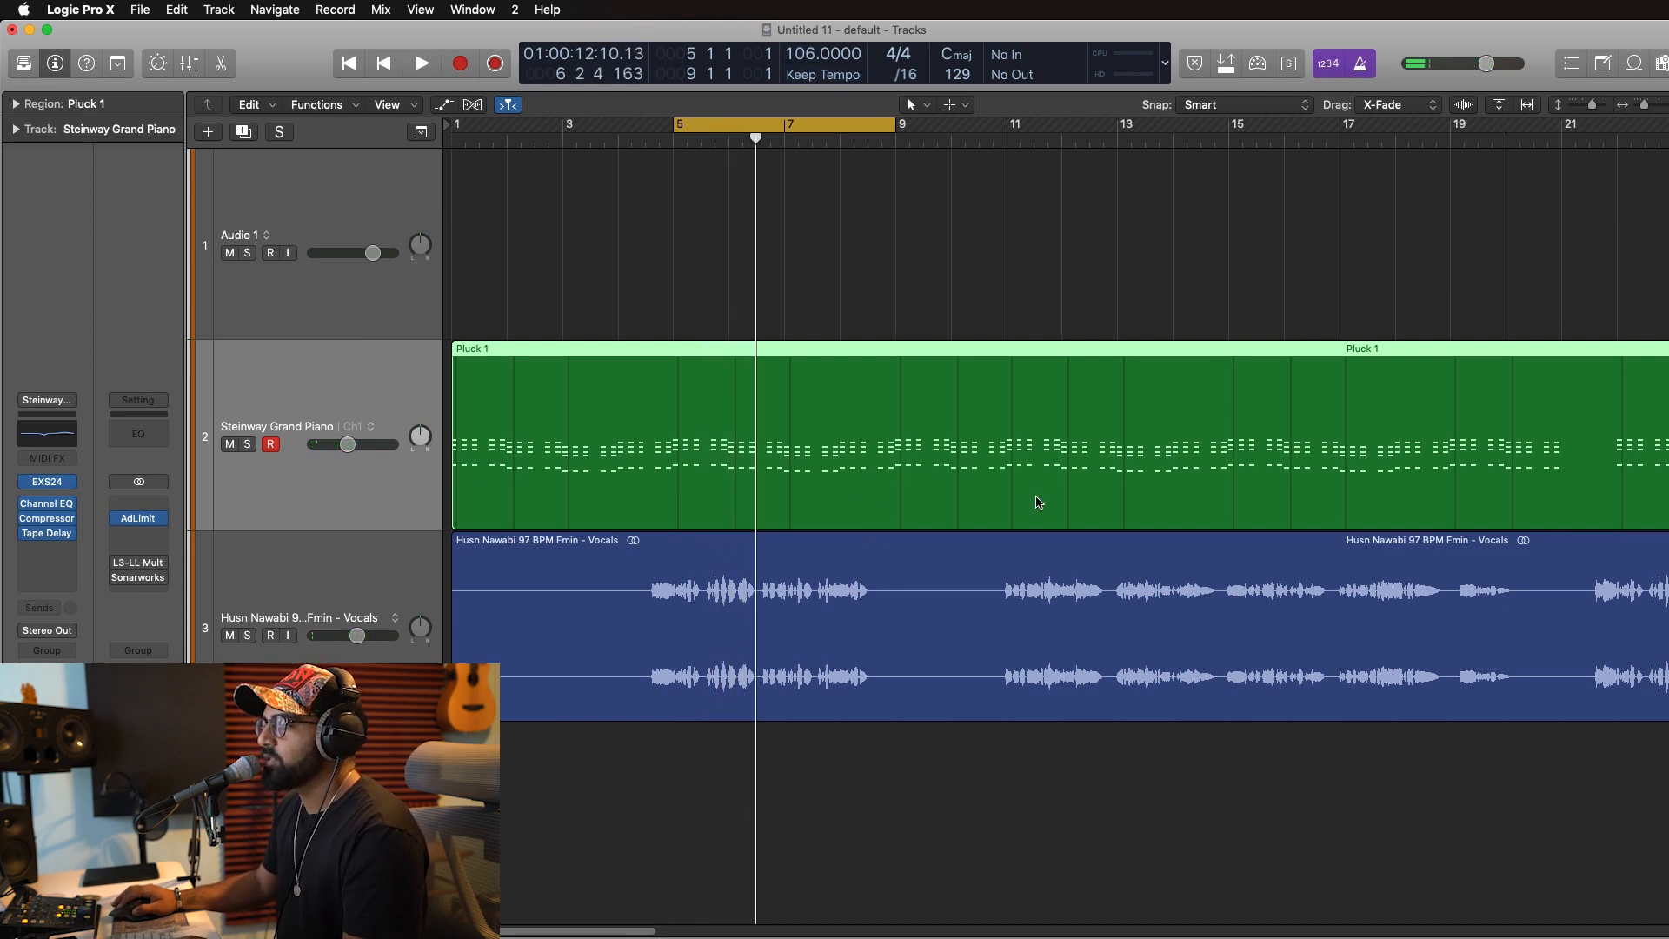
Play the cycled section and open the Pluck 1 region in the Piano Roll to inspect its note pattern.
key("space")
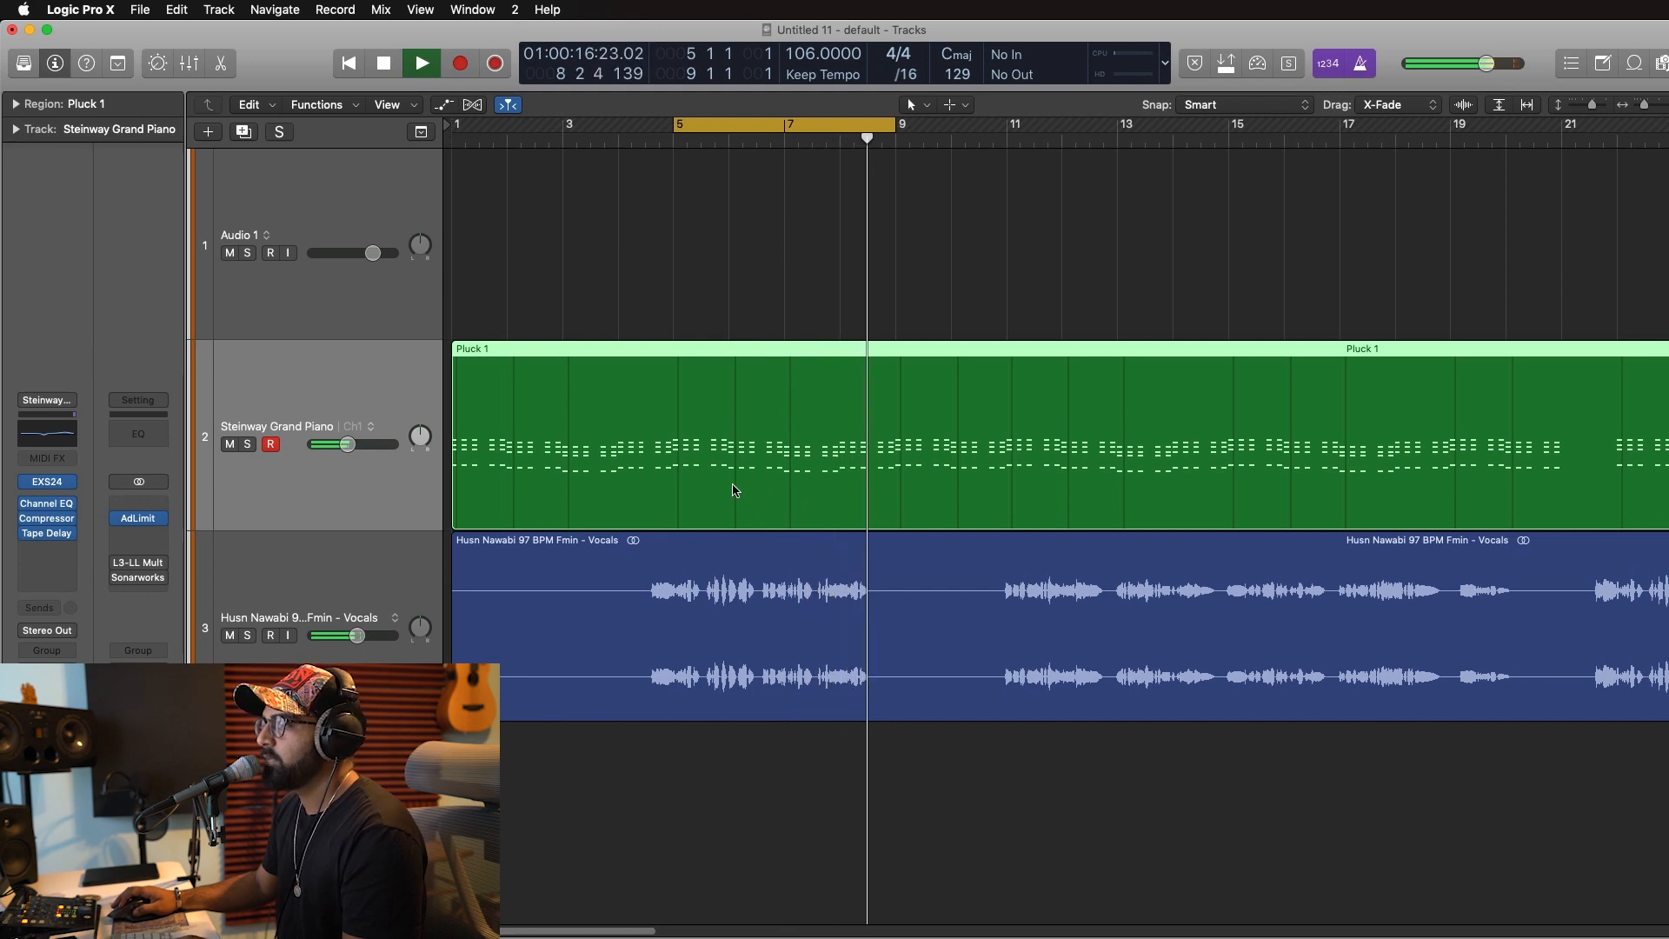
key("space")
double_click(757, 511)
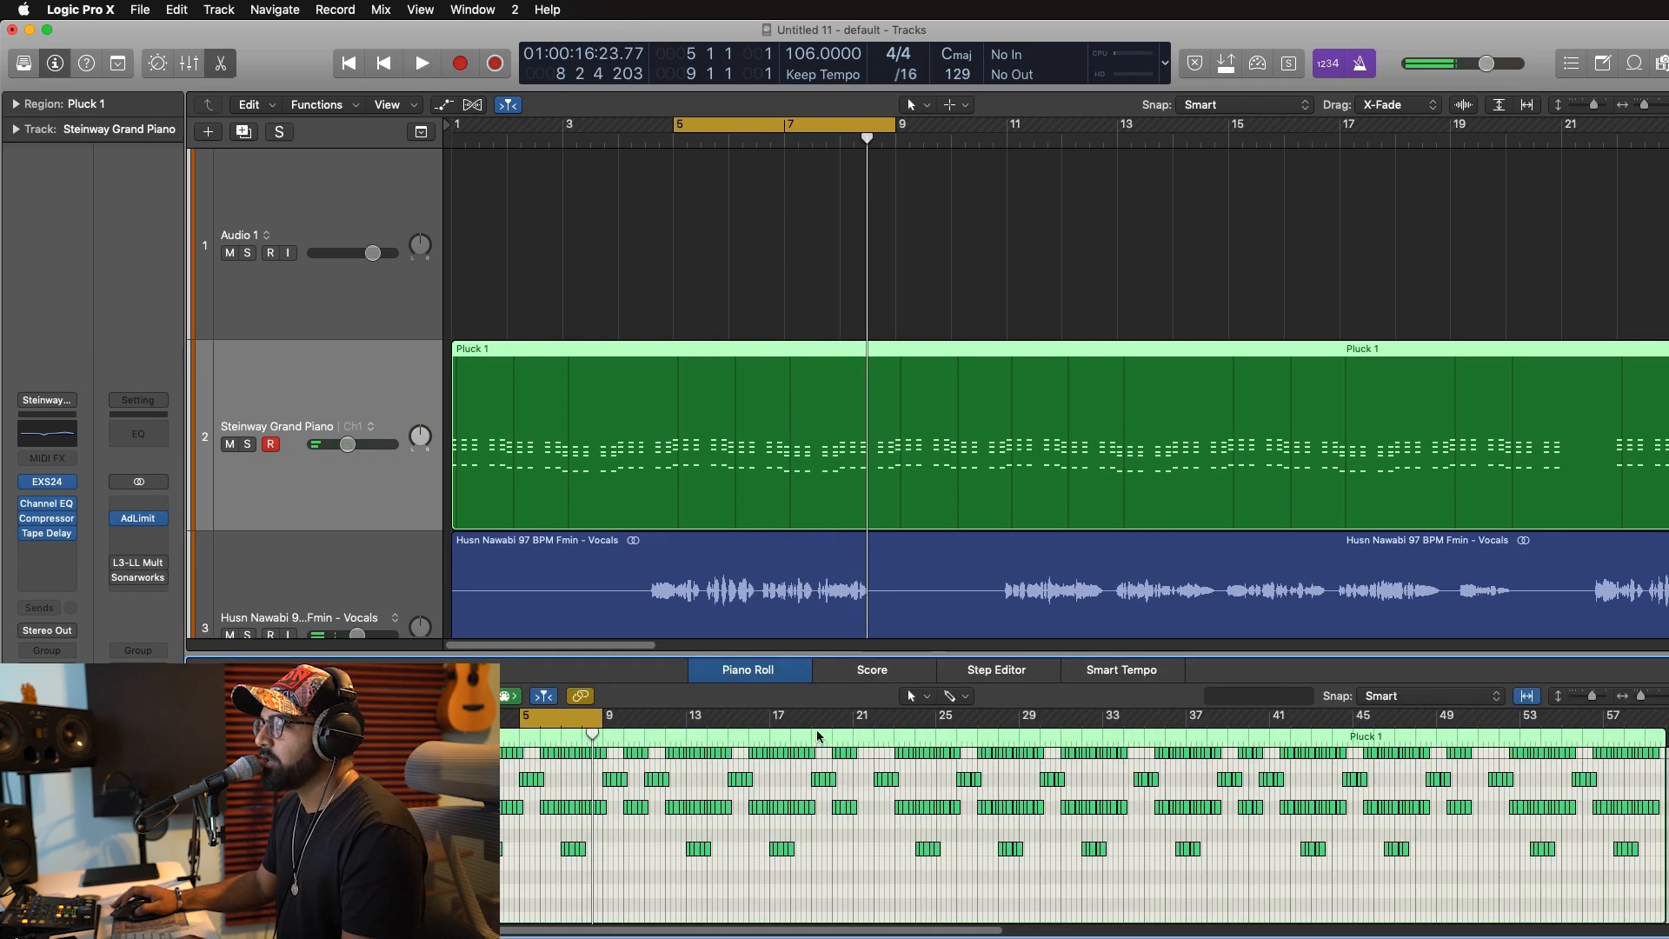
left_click_drag(1641, 696, 1658, 696)
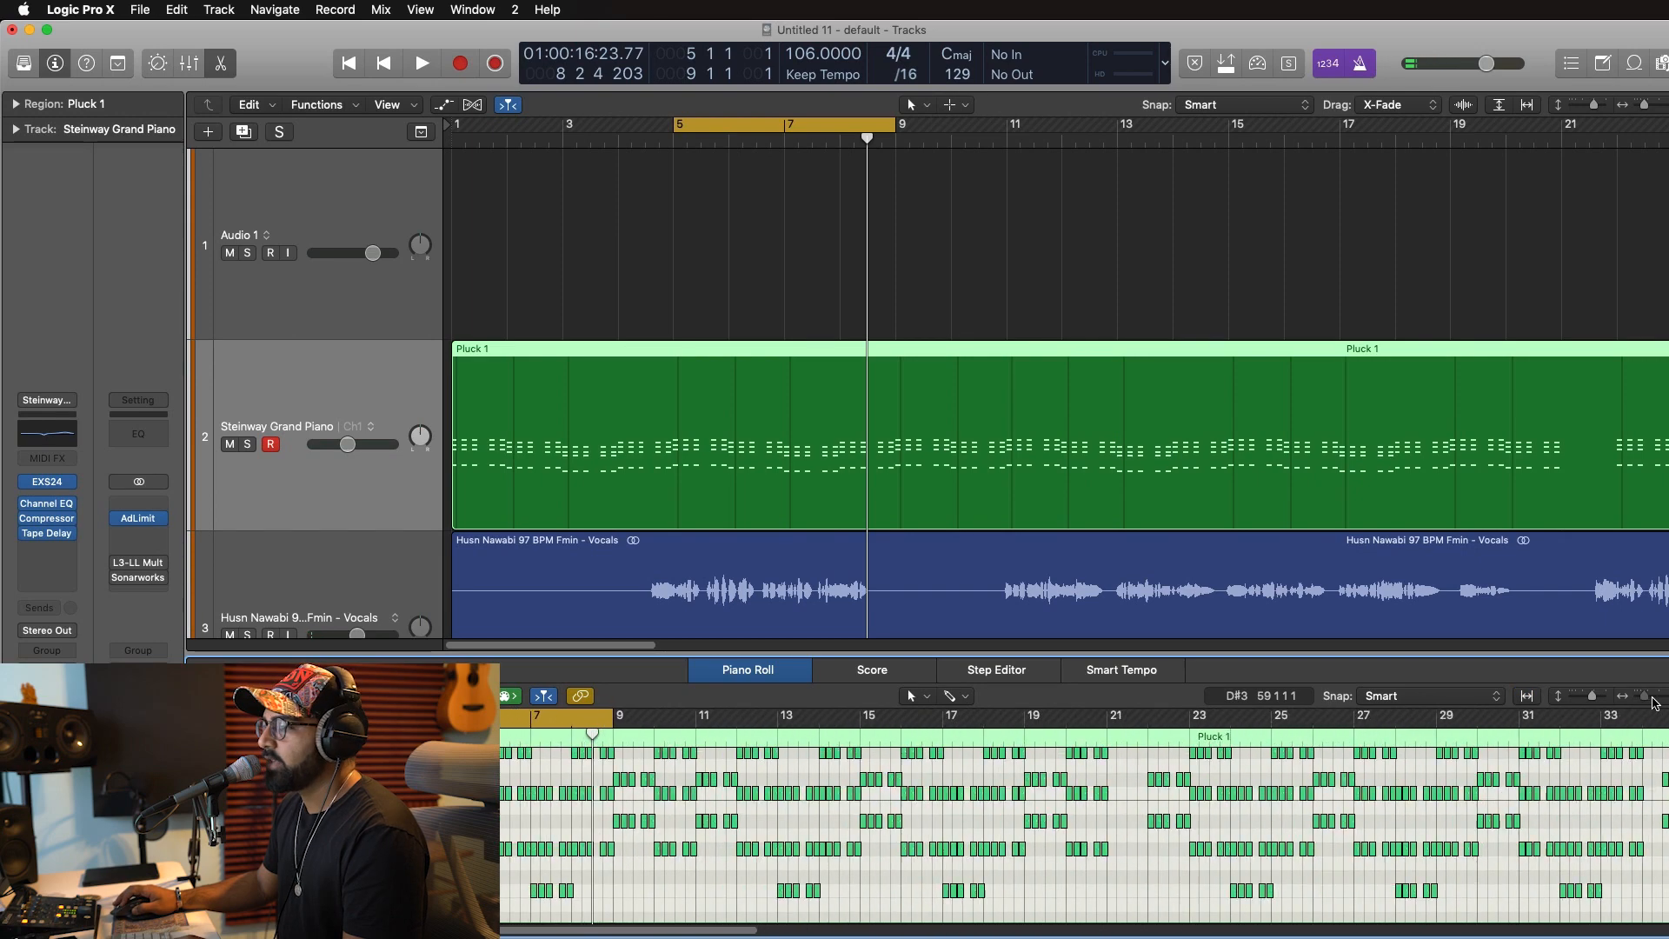
scroll(1136, 774, "left", 5)
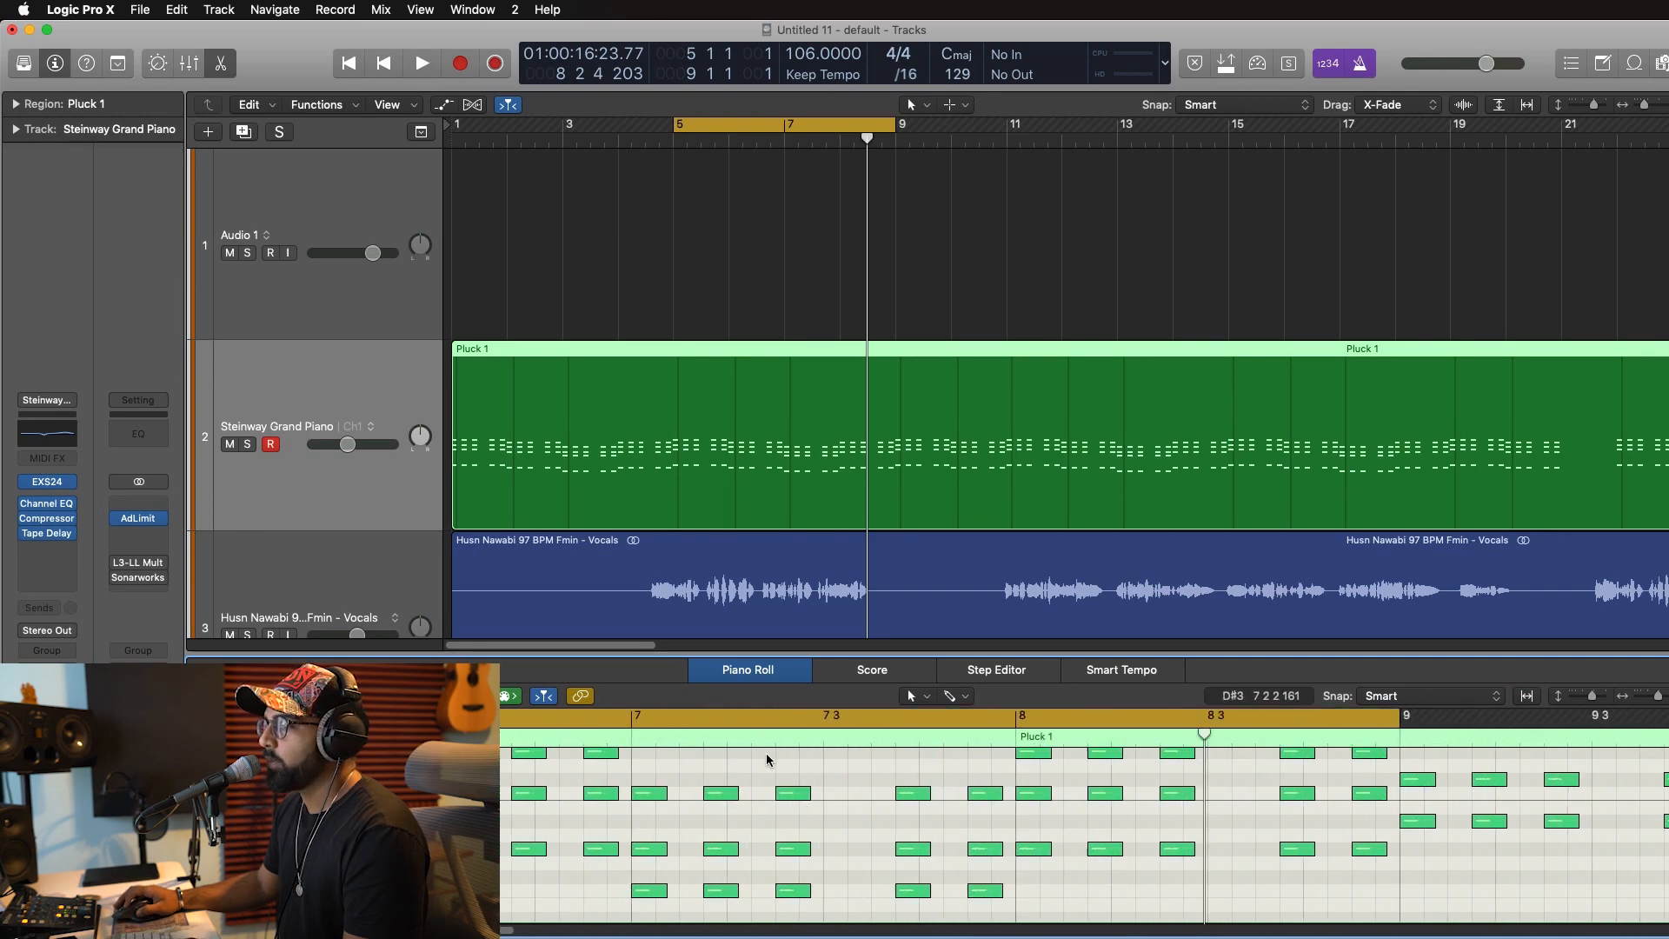
key("z")
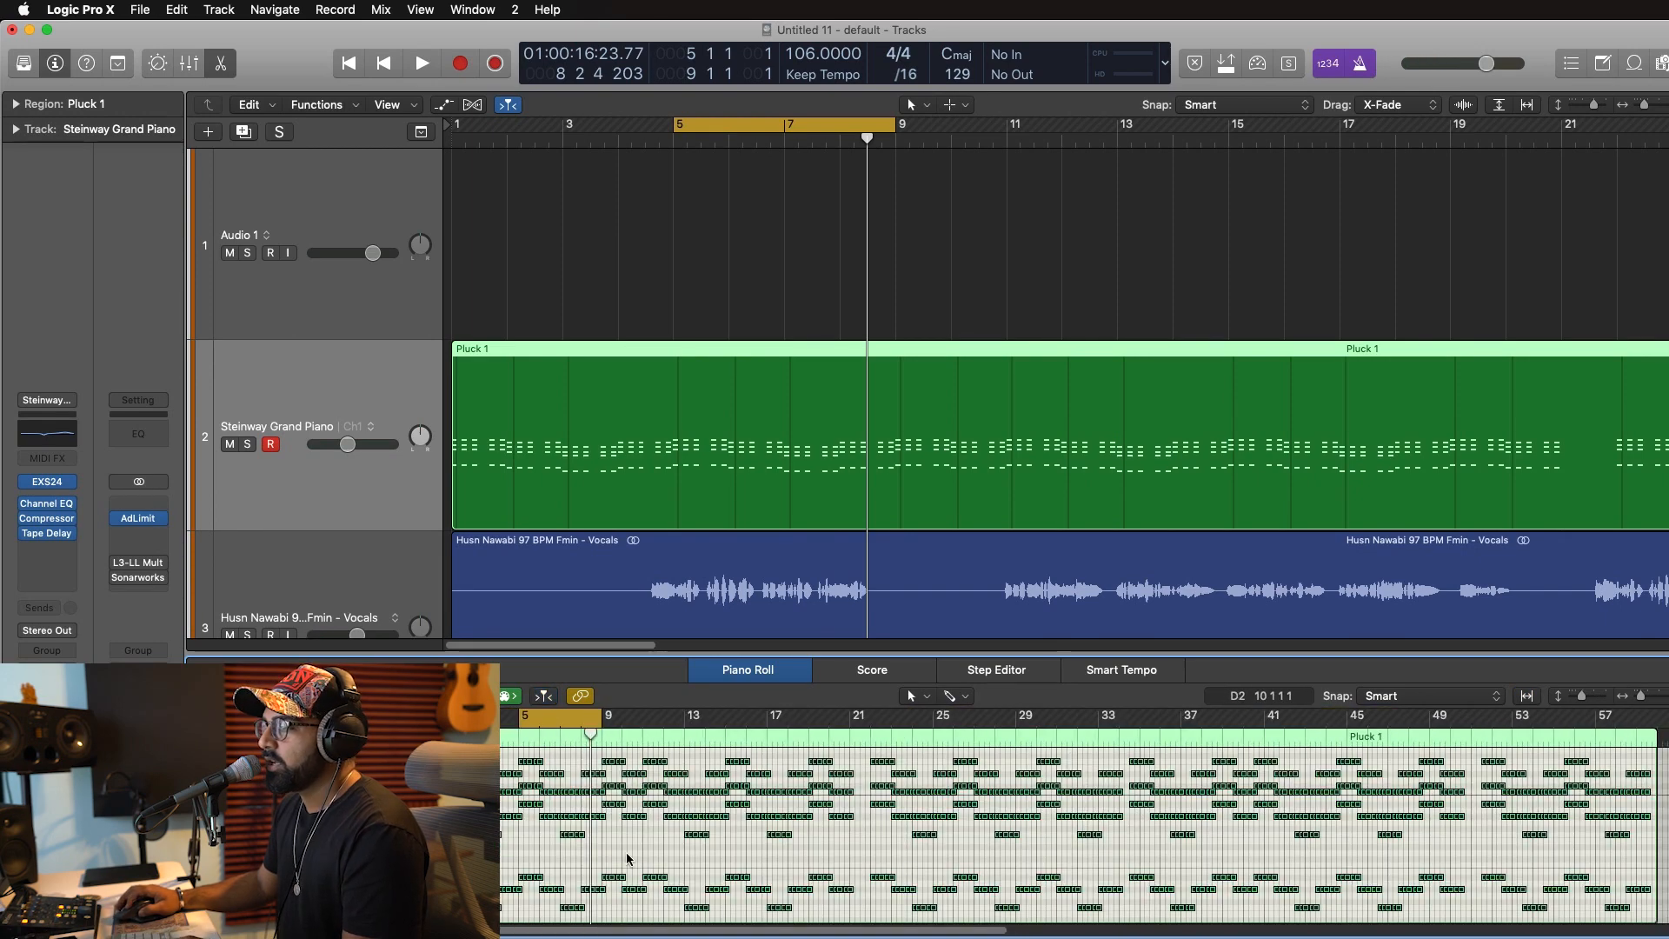
Split the Pluck 1 region at bars 5 and 9, select the middle piece and close the editor.
double_click(675, 368, "super")
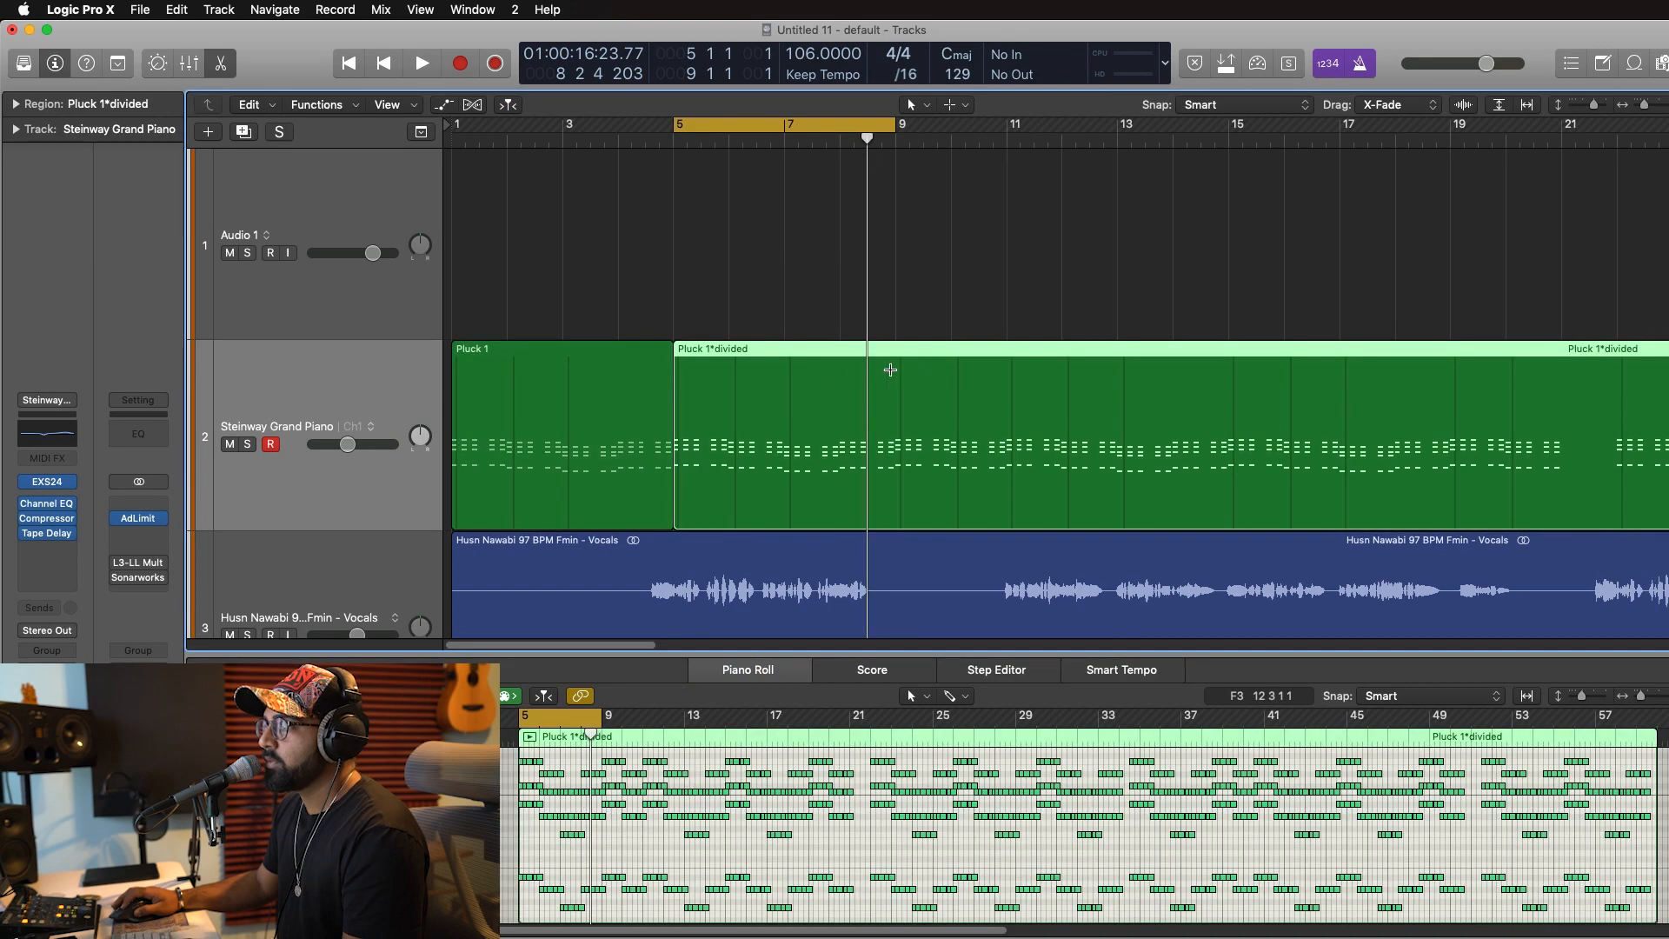
left_click(890, 369, "super")
left_click(790, 411)
key("e")
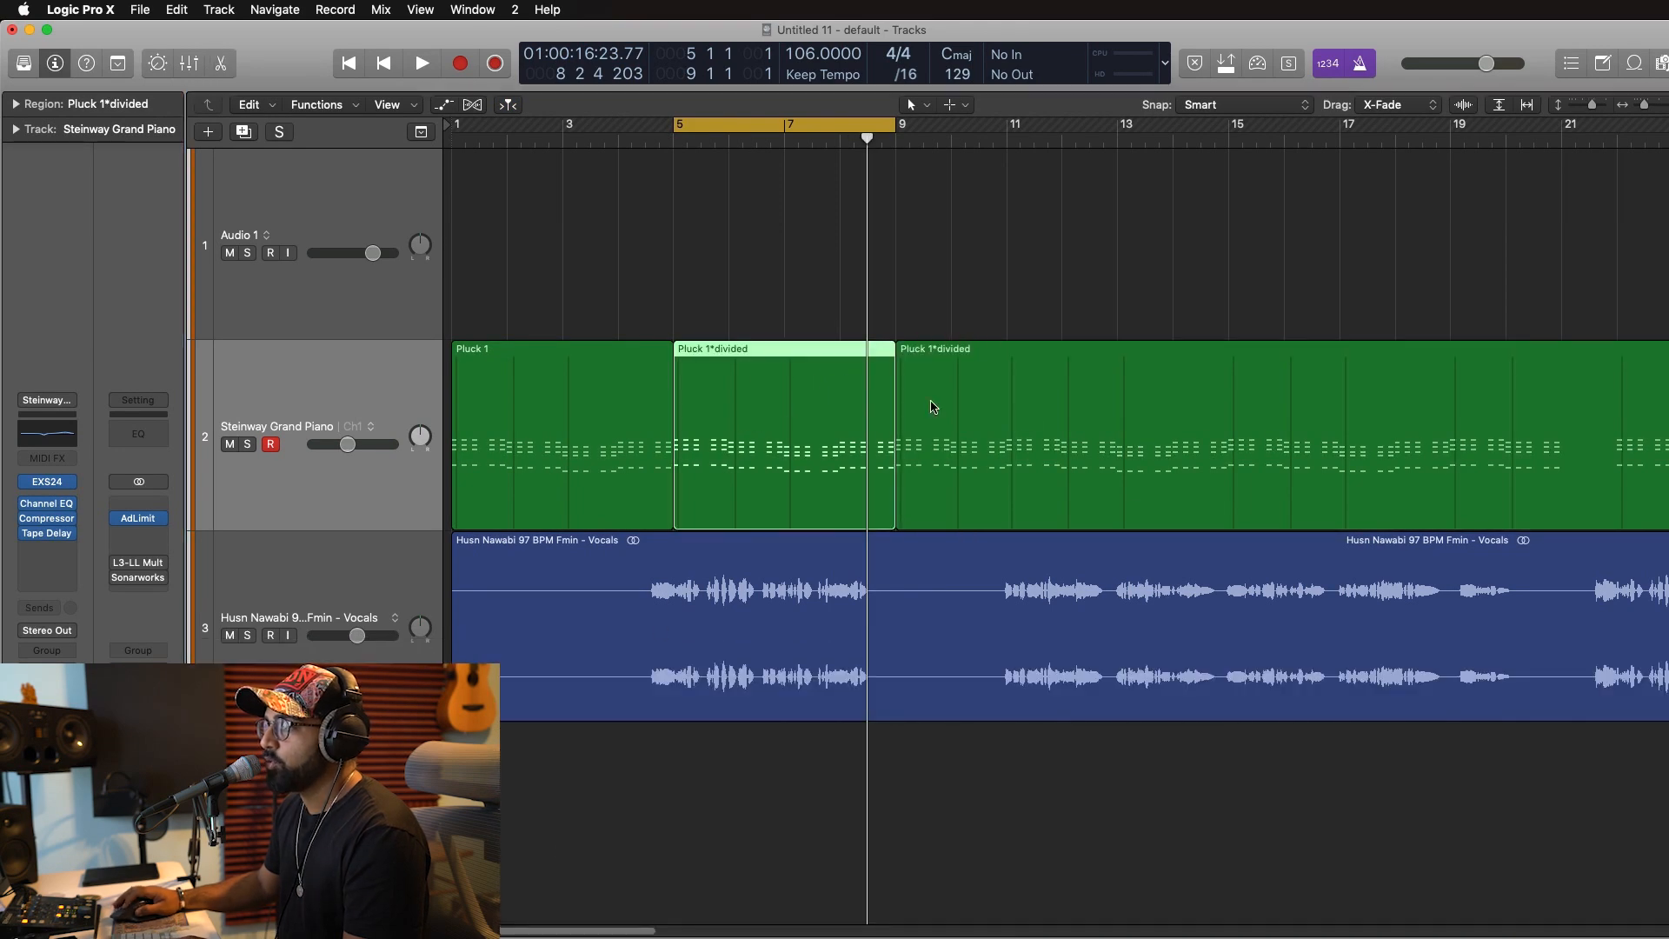
Examine the notes of the bar 5 to 9 region in the Piano Roll, placing the playhead at 5 3.
key("e")
left_click_drag(1647, 696, 1658, 696)
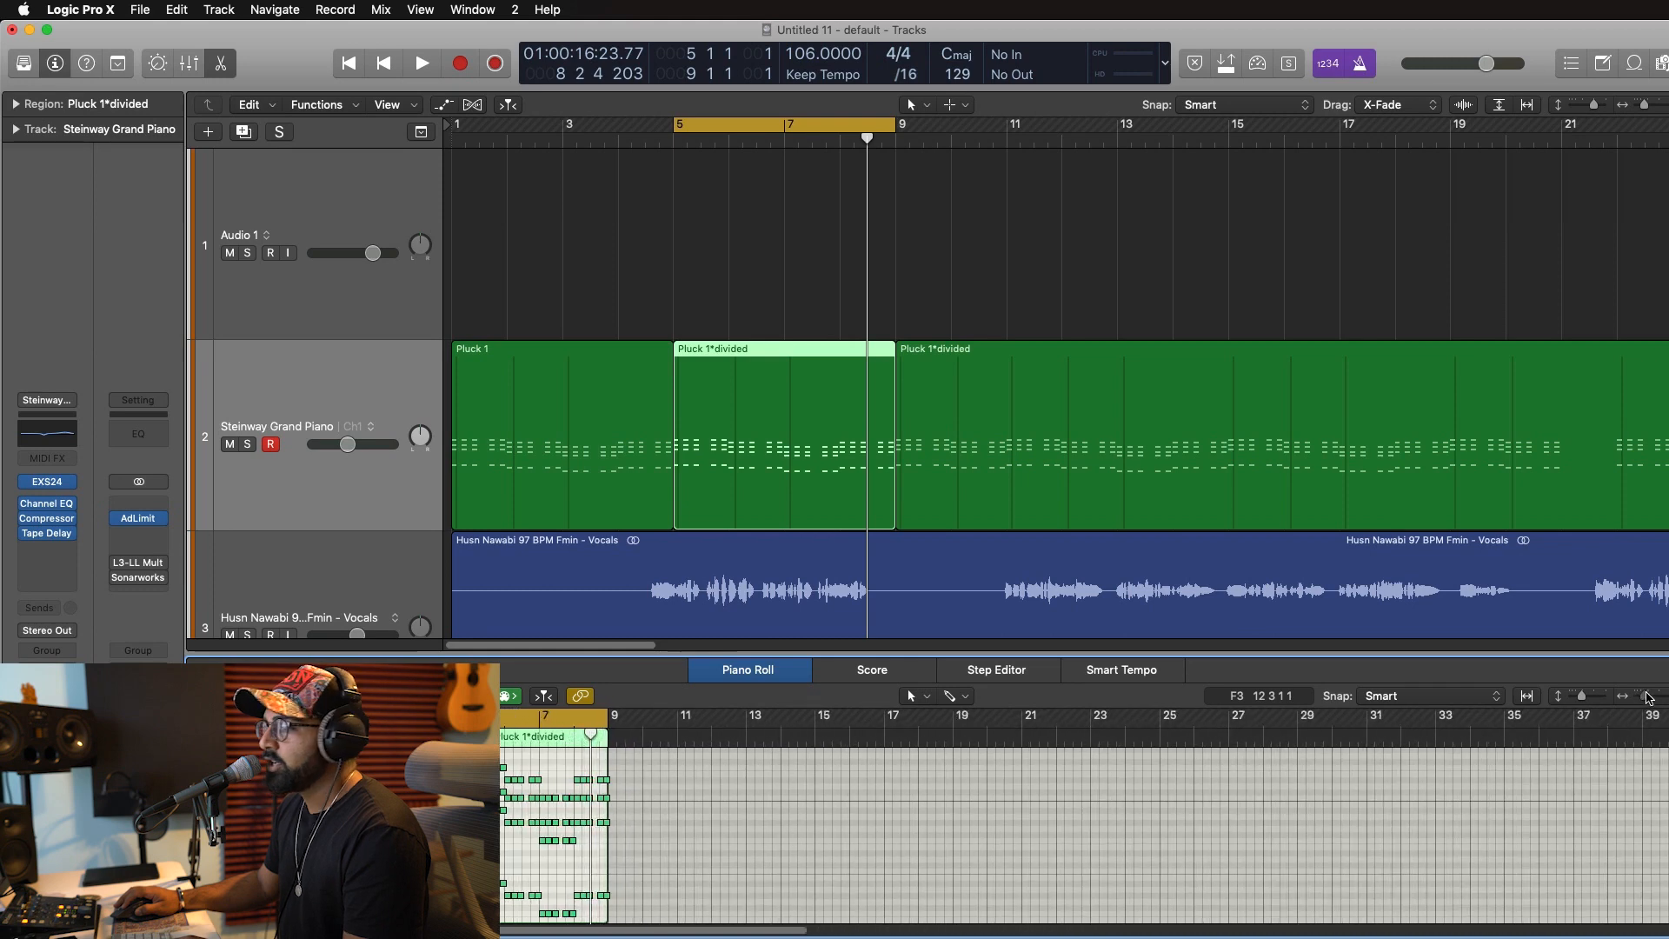
scroll(706, 880, "left", 10)
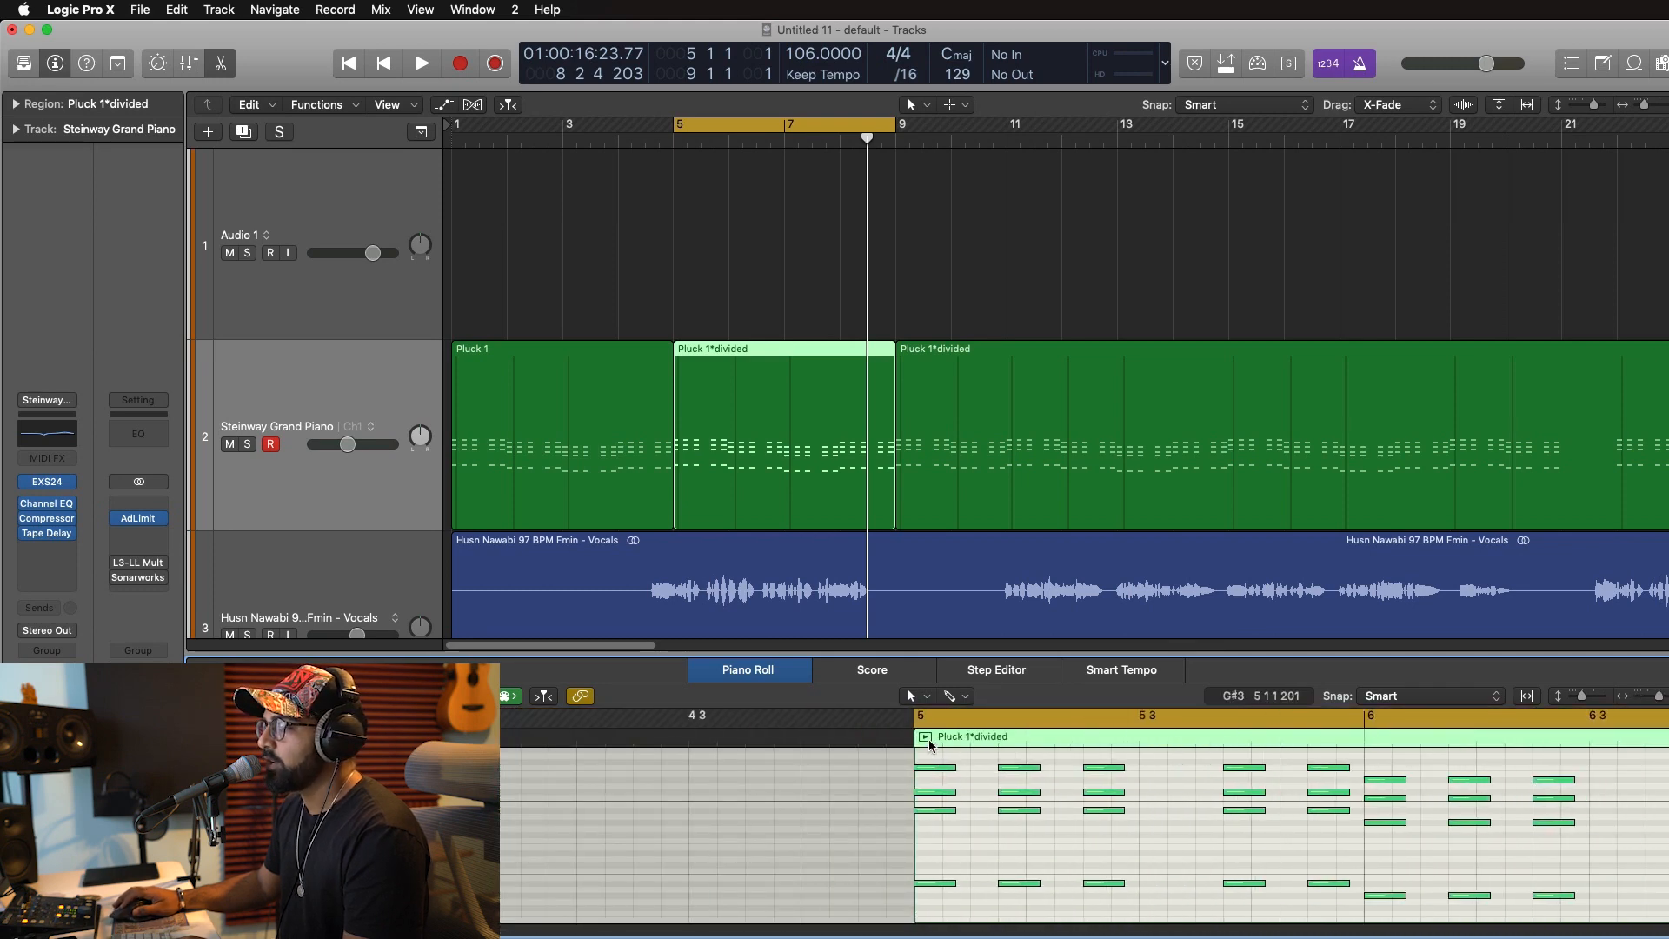
left_click_drag(930, 745, 1139, 738)
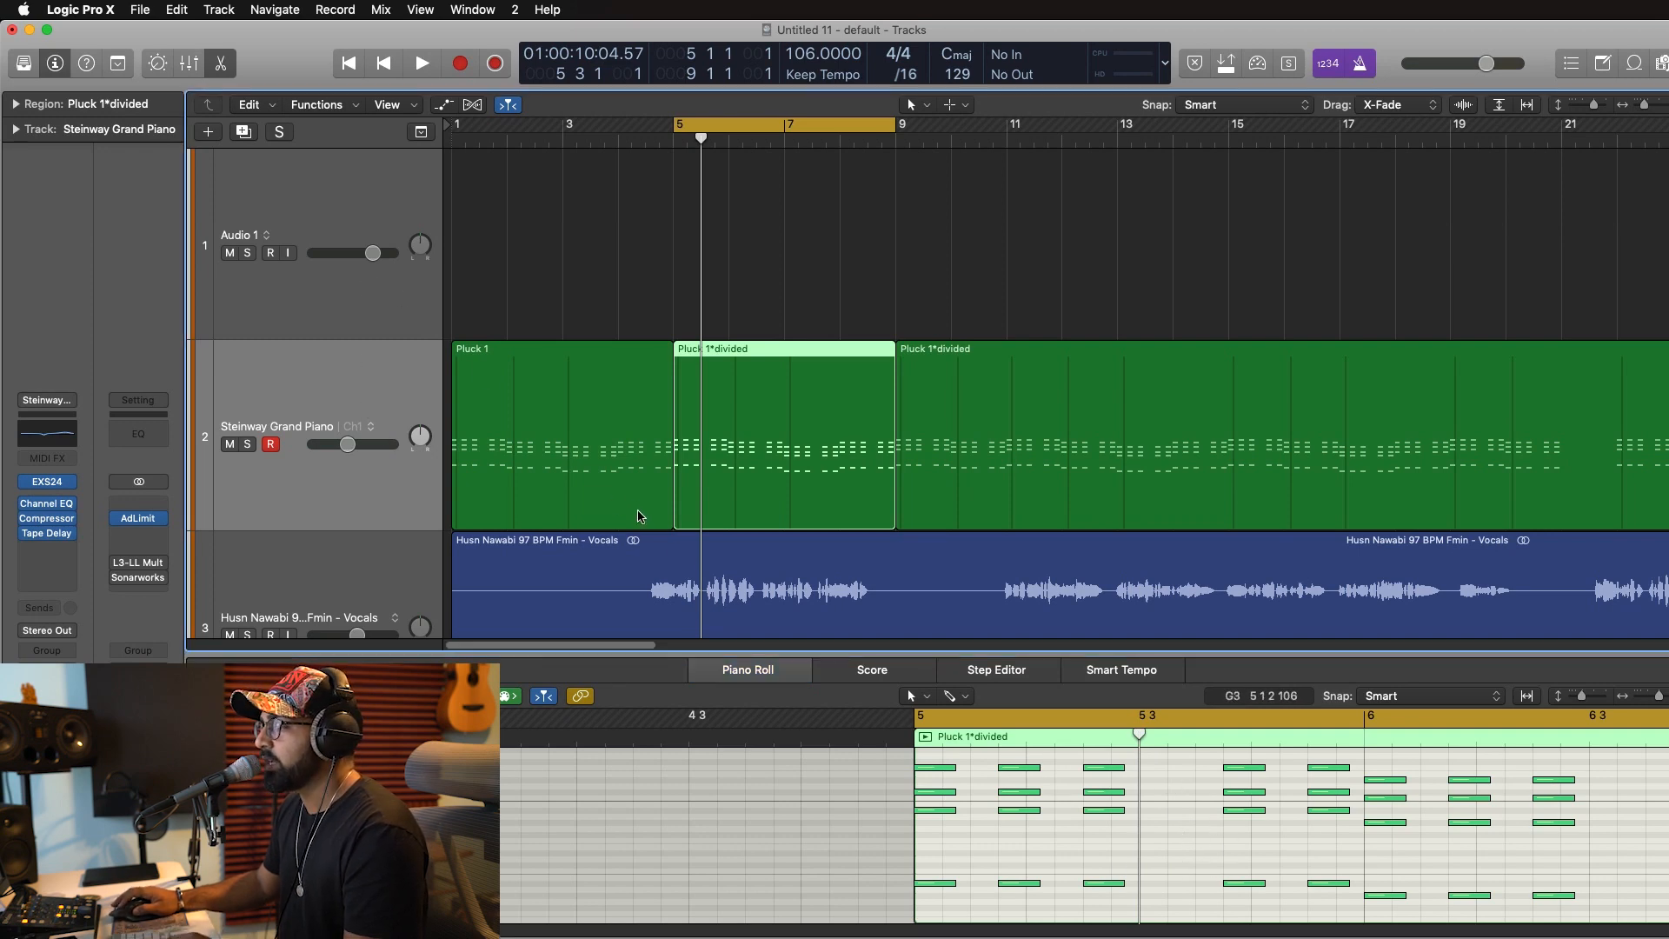
scroll(639, 518, "down", 1)
scroll(1104, 802, "down", 2)
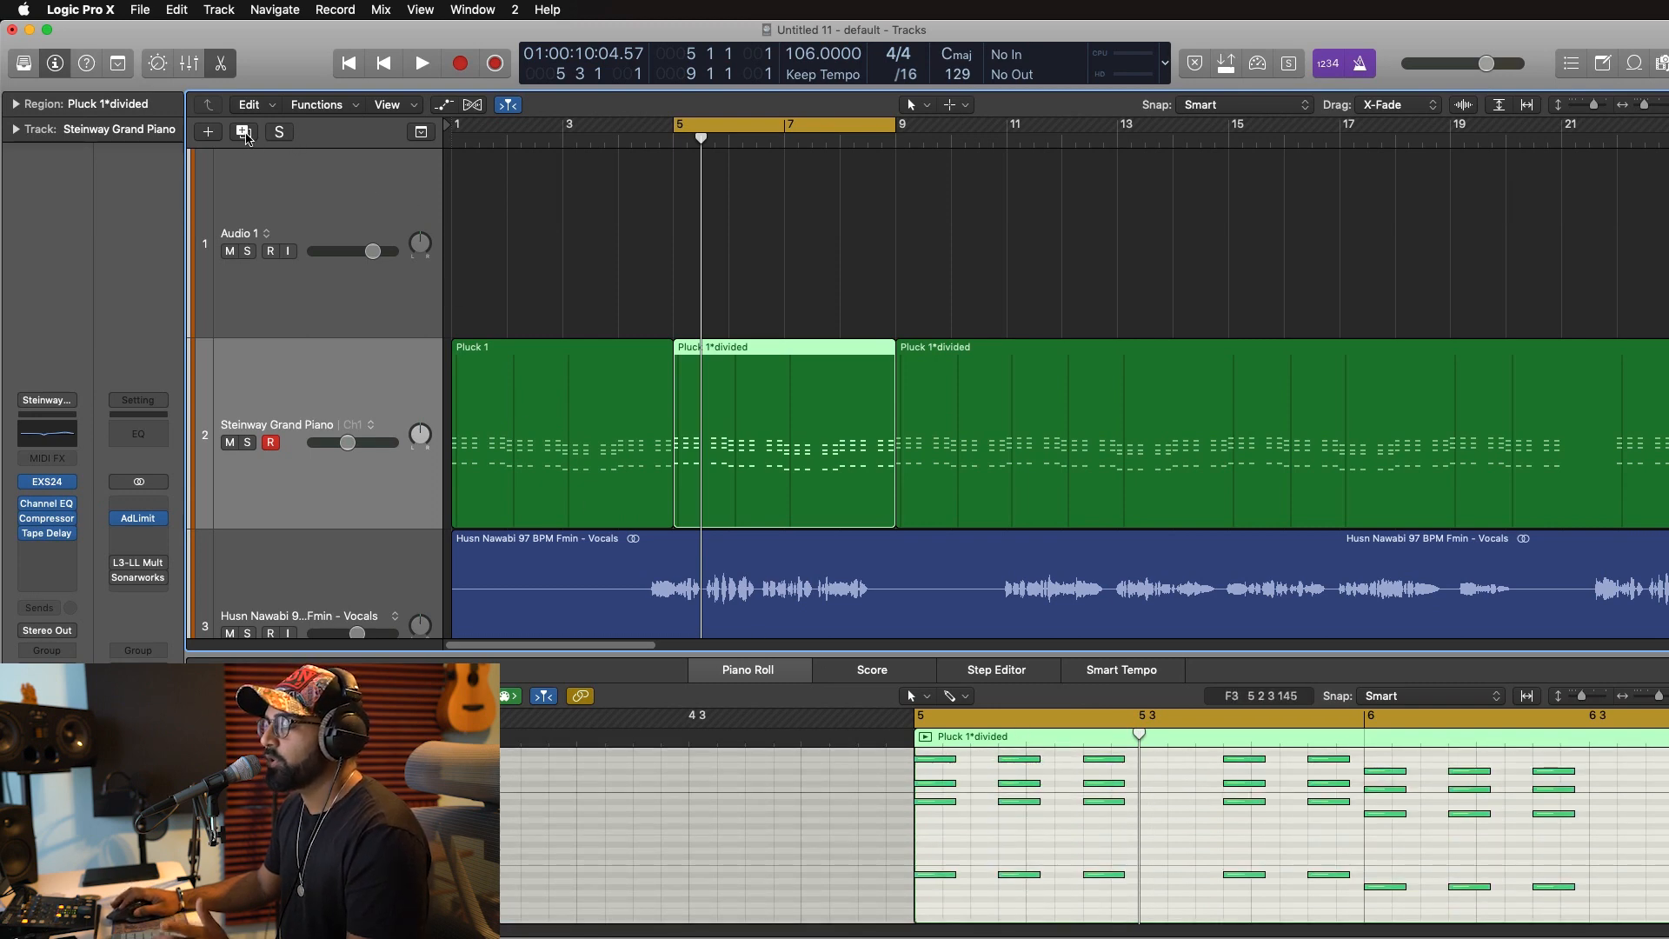
Duplicate the Steinway Grand Piano track with its settings and move the bar 5 to 9 region onto the new track.
left_click(244, 132)
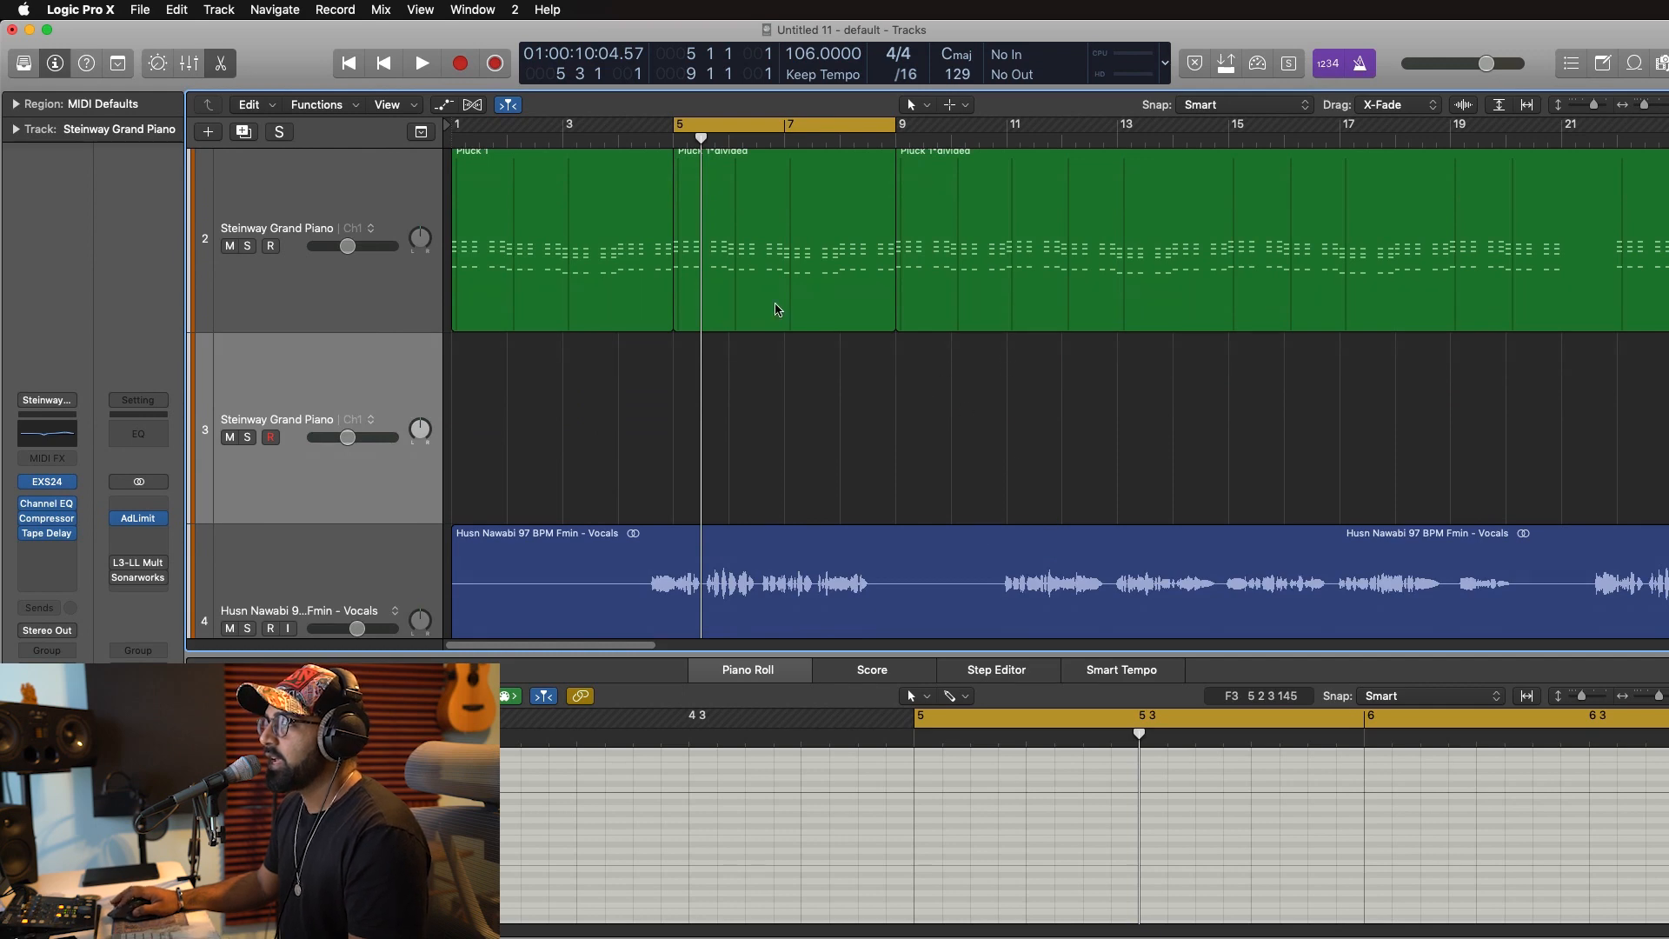
left_click(736, 322)
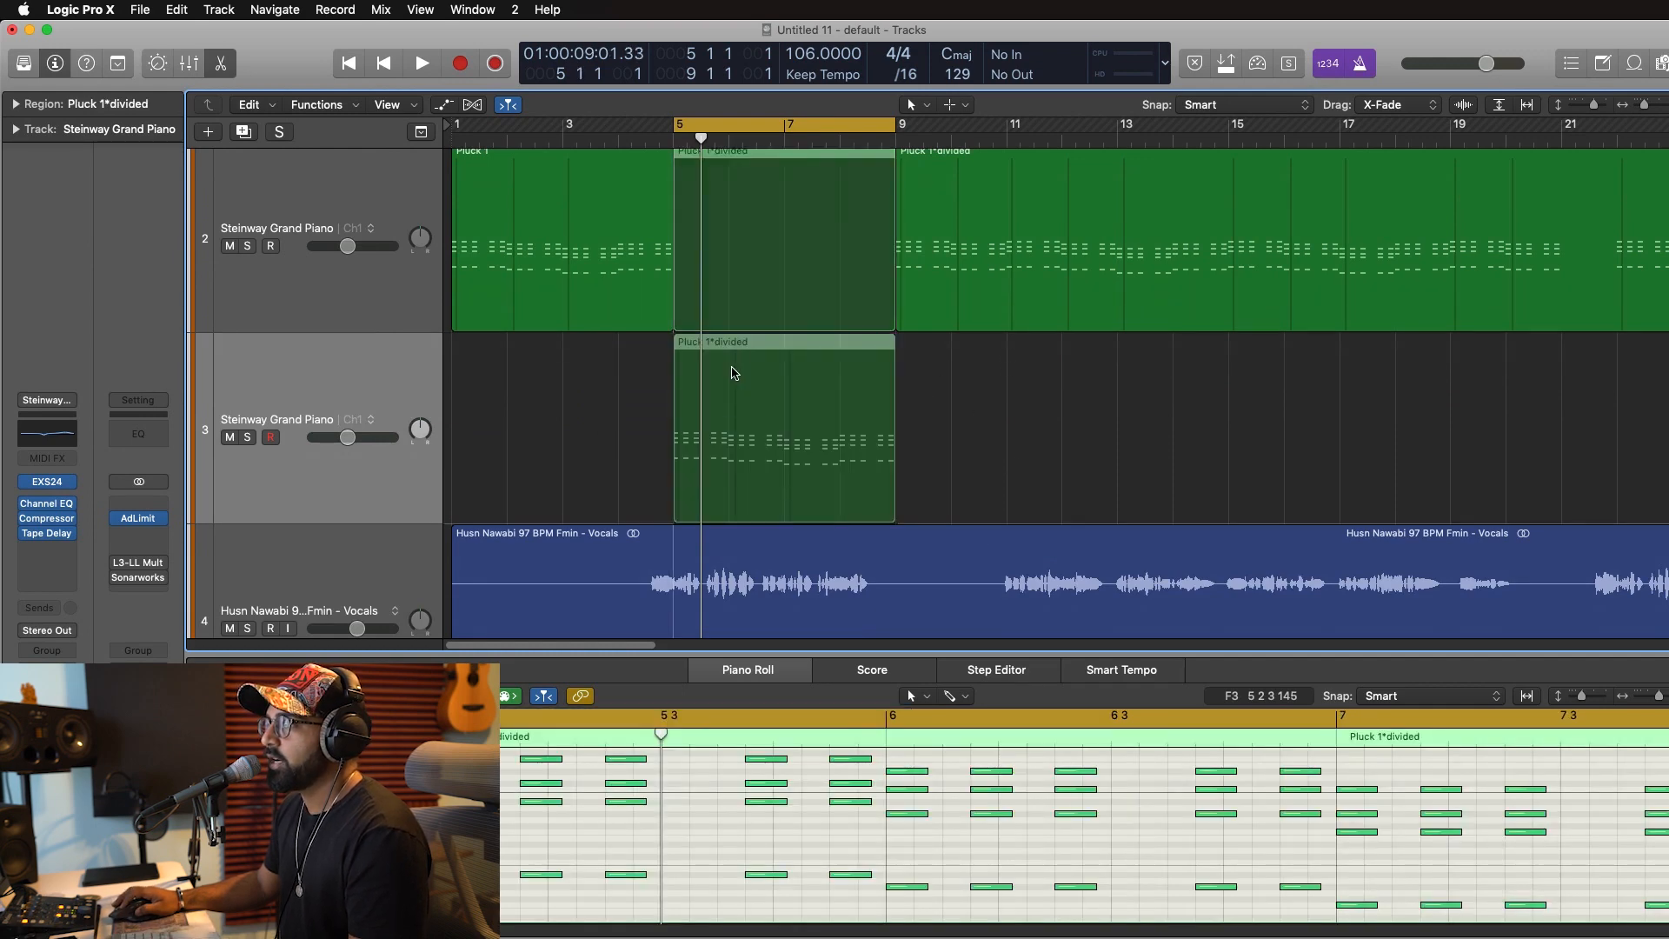
left_click_drag(733, 373, 730, 409)
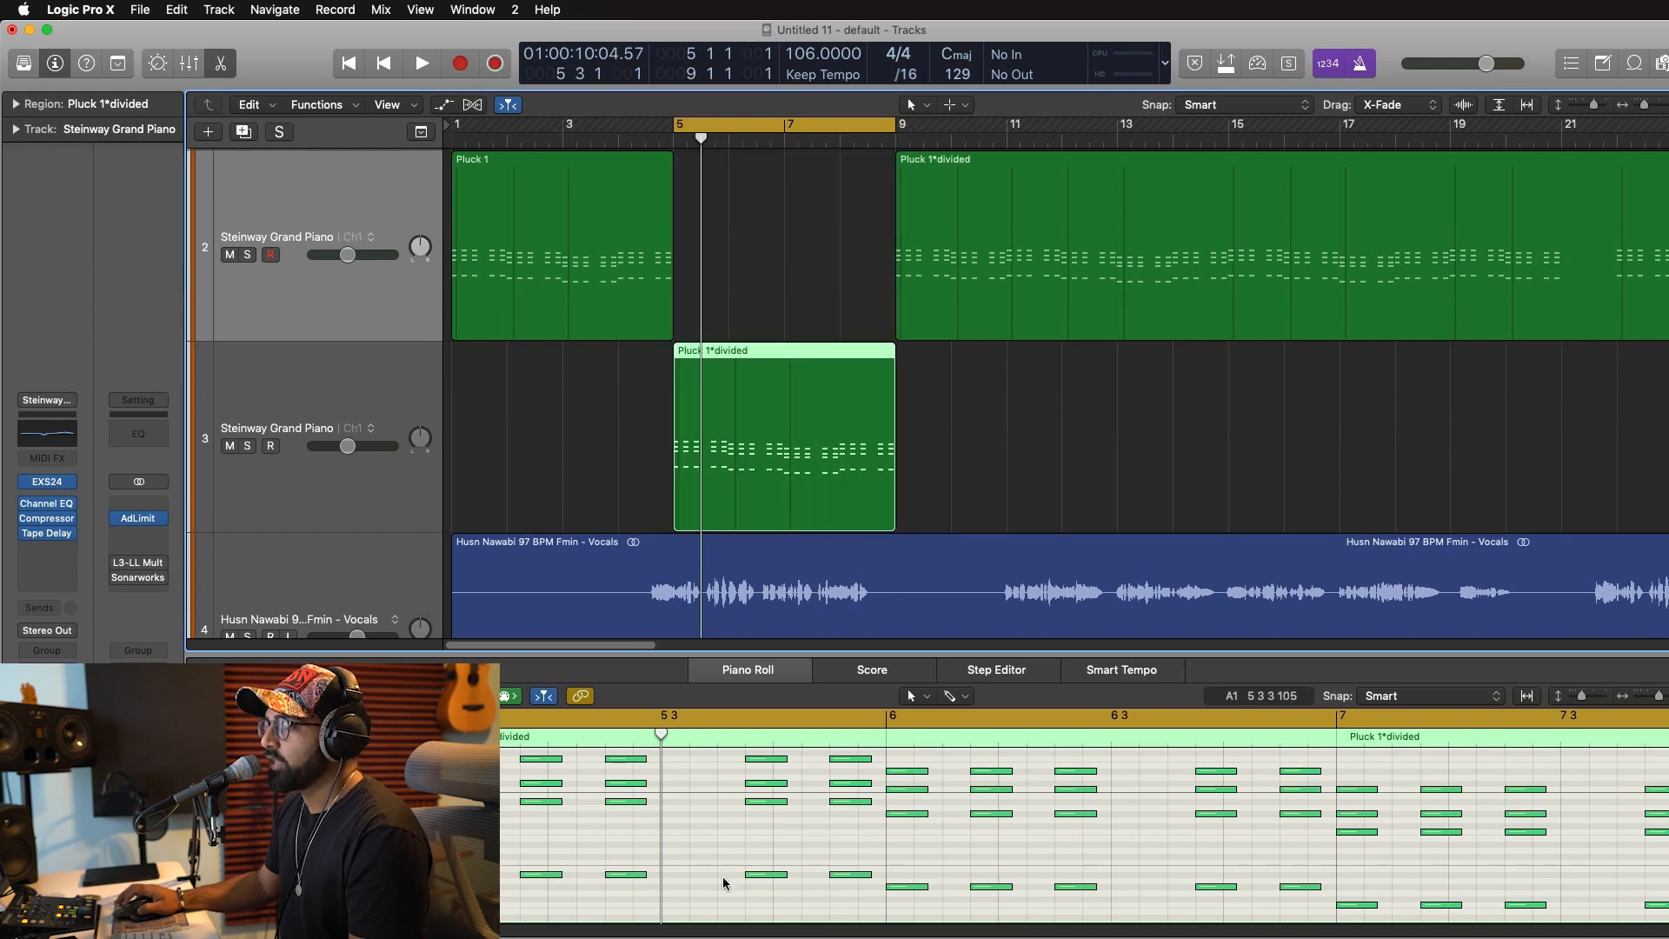
Delete most of the repeated chords in bar 5 and every chord after the first in bar 6.
left_click(546, 899)
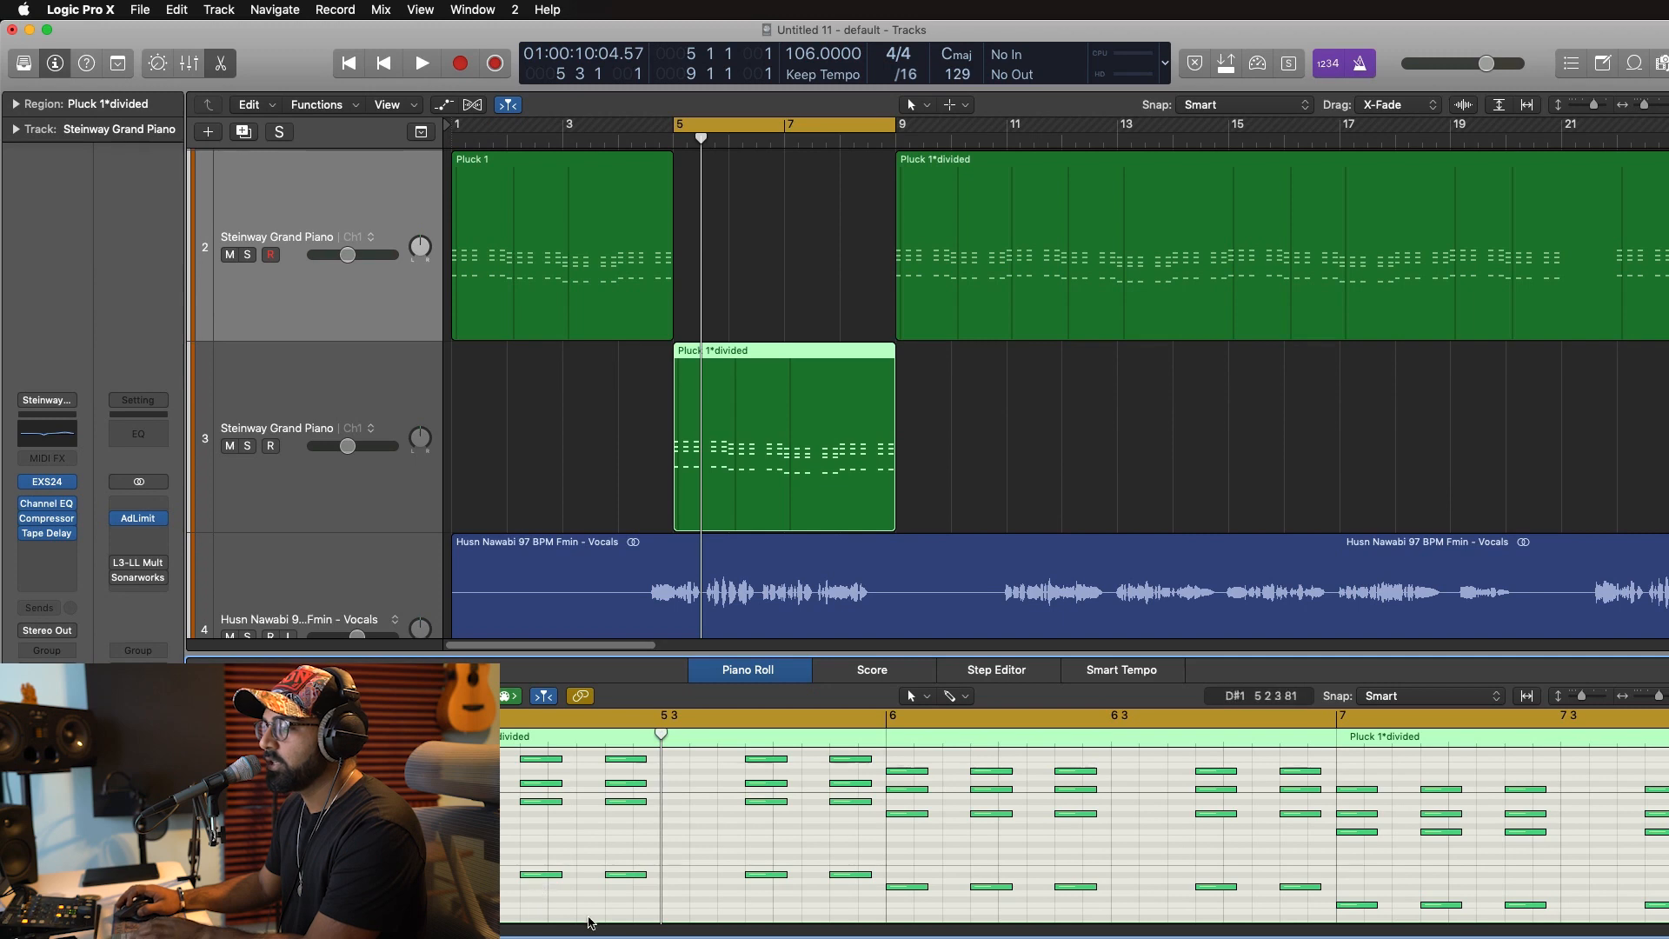
left_click_drag(657, 905, 532, 765)
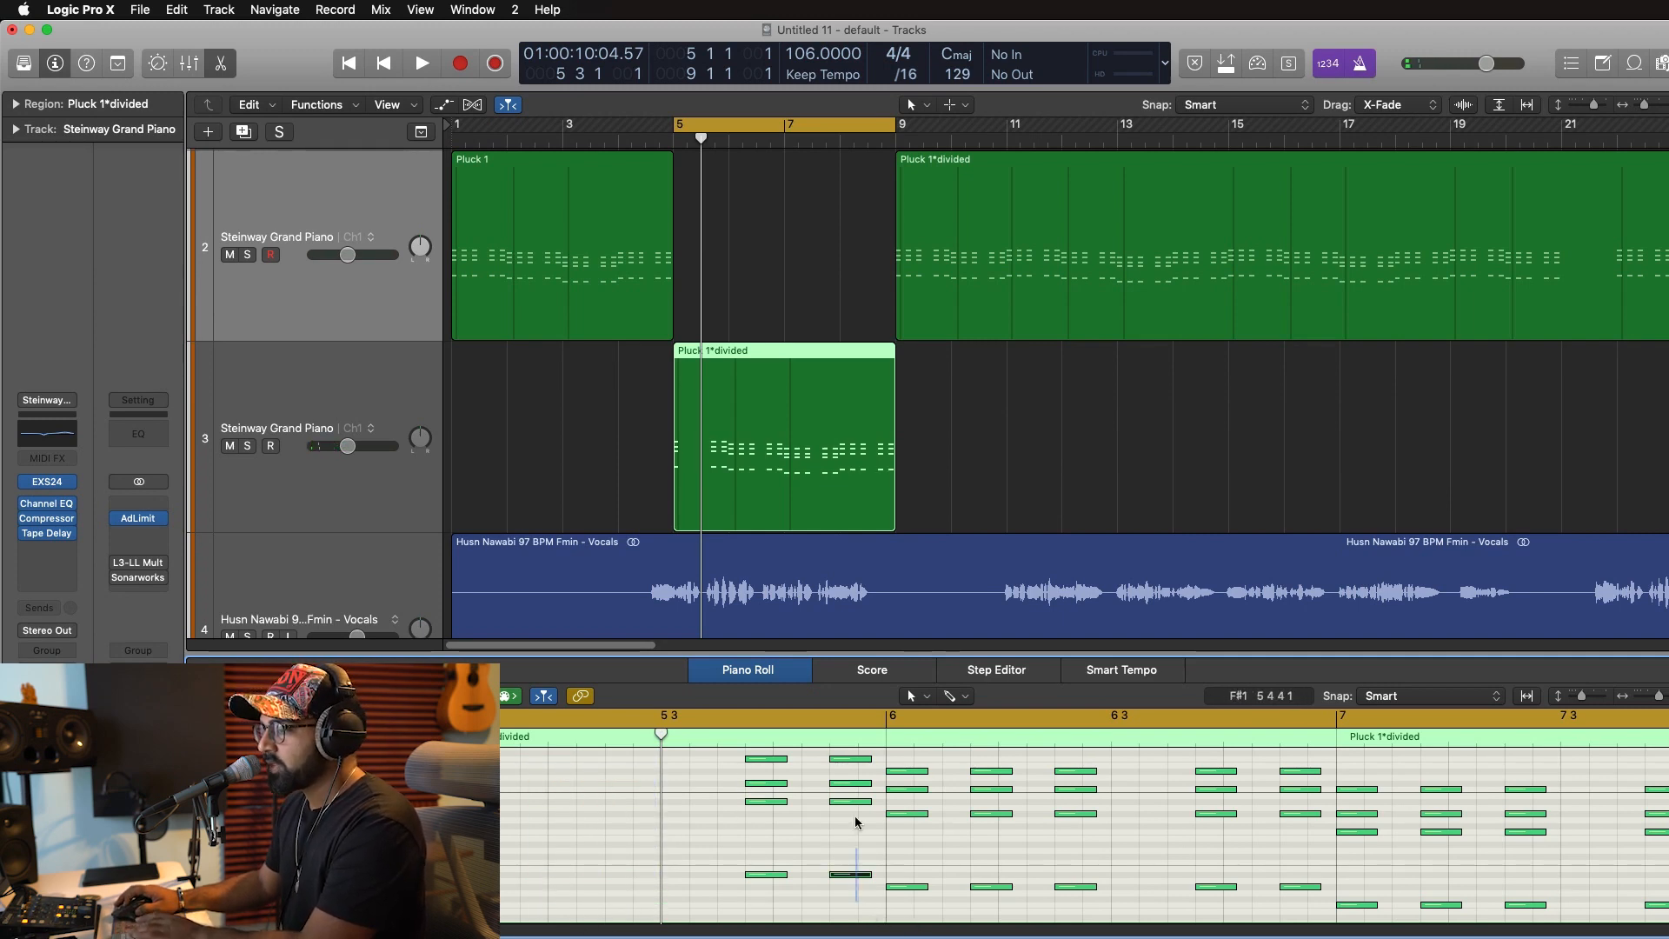
left_click_drag(958, 753, 1094, 906)
key("Delete")
mouse_move(1297, 895)
left_mouse_down()
mouse_move(1209, 773)
mouse_move(938, 765)
mouse_move(1164, 773)
mouse_move(1304, 897)
left_mouse_up()
key("Delete")
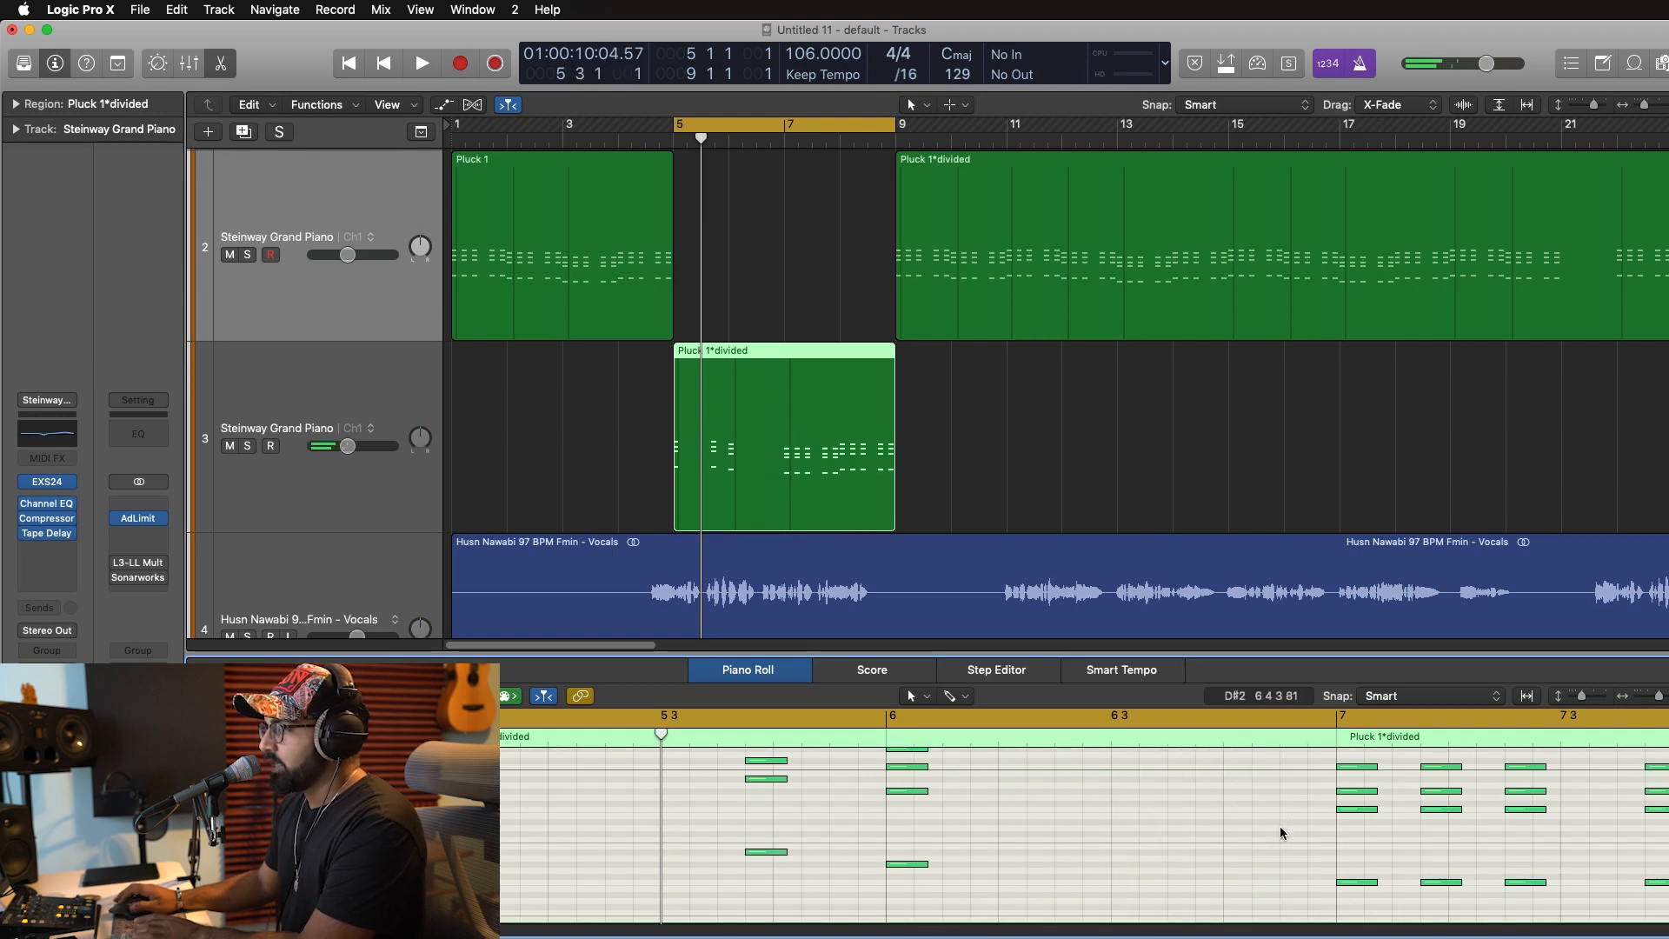
Delete the repeated chords in bars 7 and 8, keeping only the first chord of each bar.
scroll(1266, 838, "right", 5)
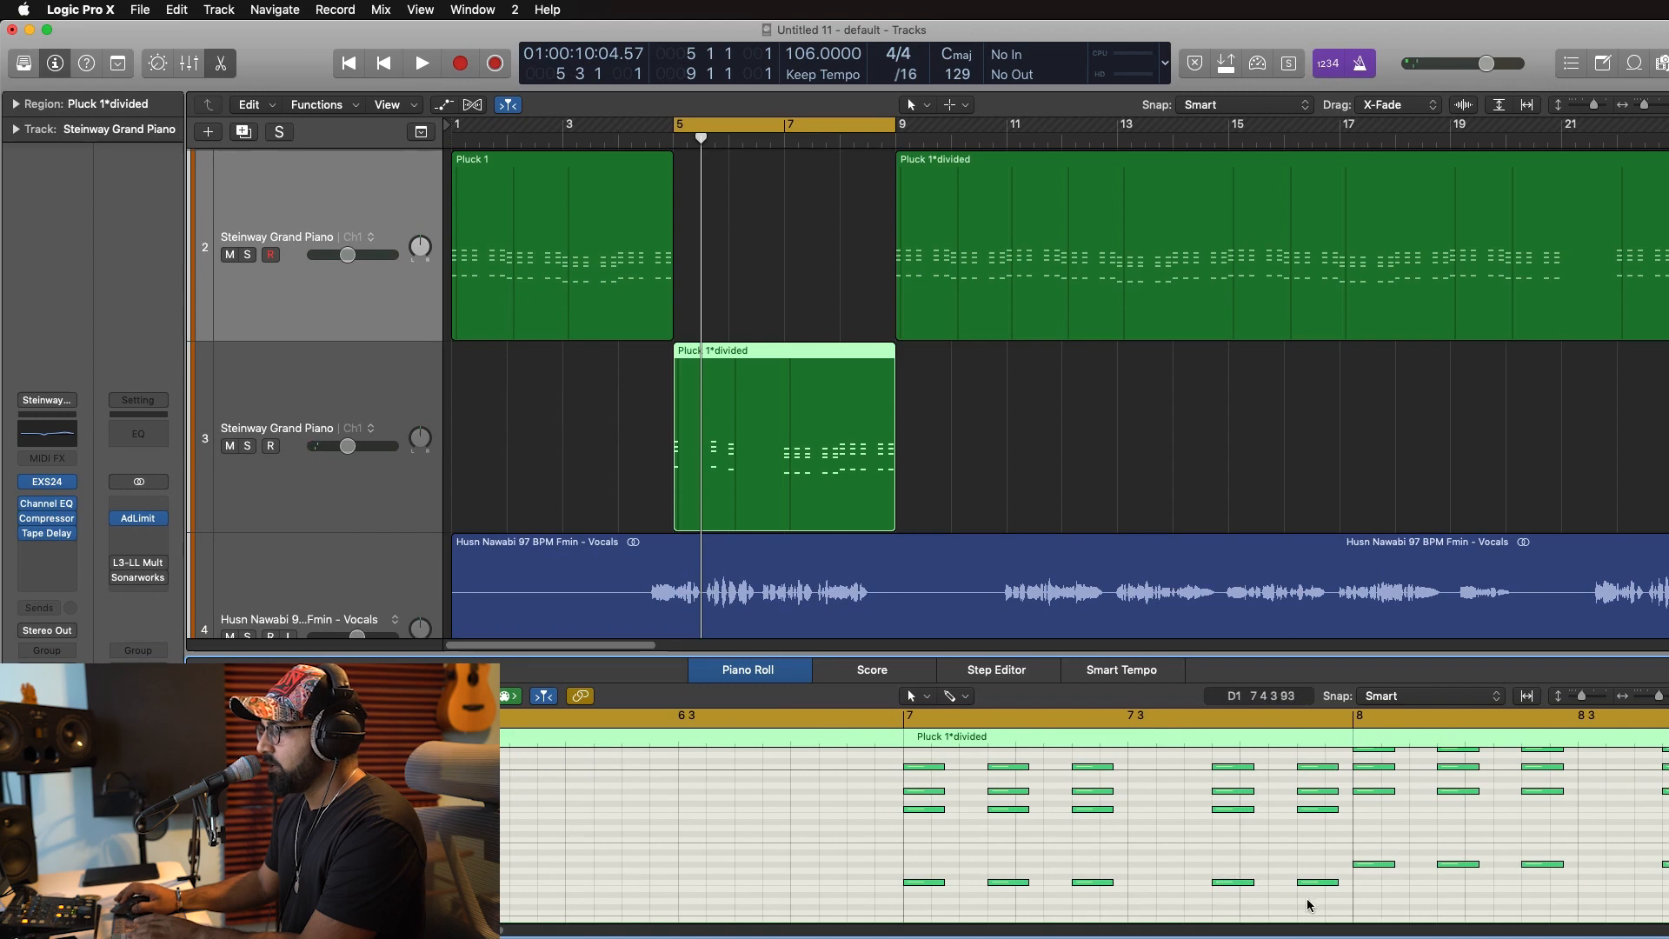
left_click_drag(1313, 901, 969, 753)
key("Delete")
scroll(1391, 870, "right", 7)
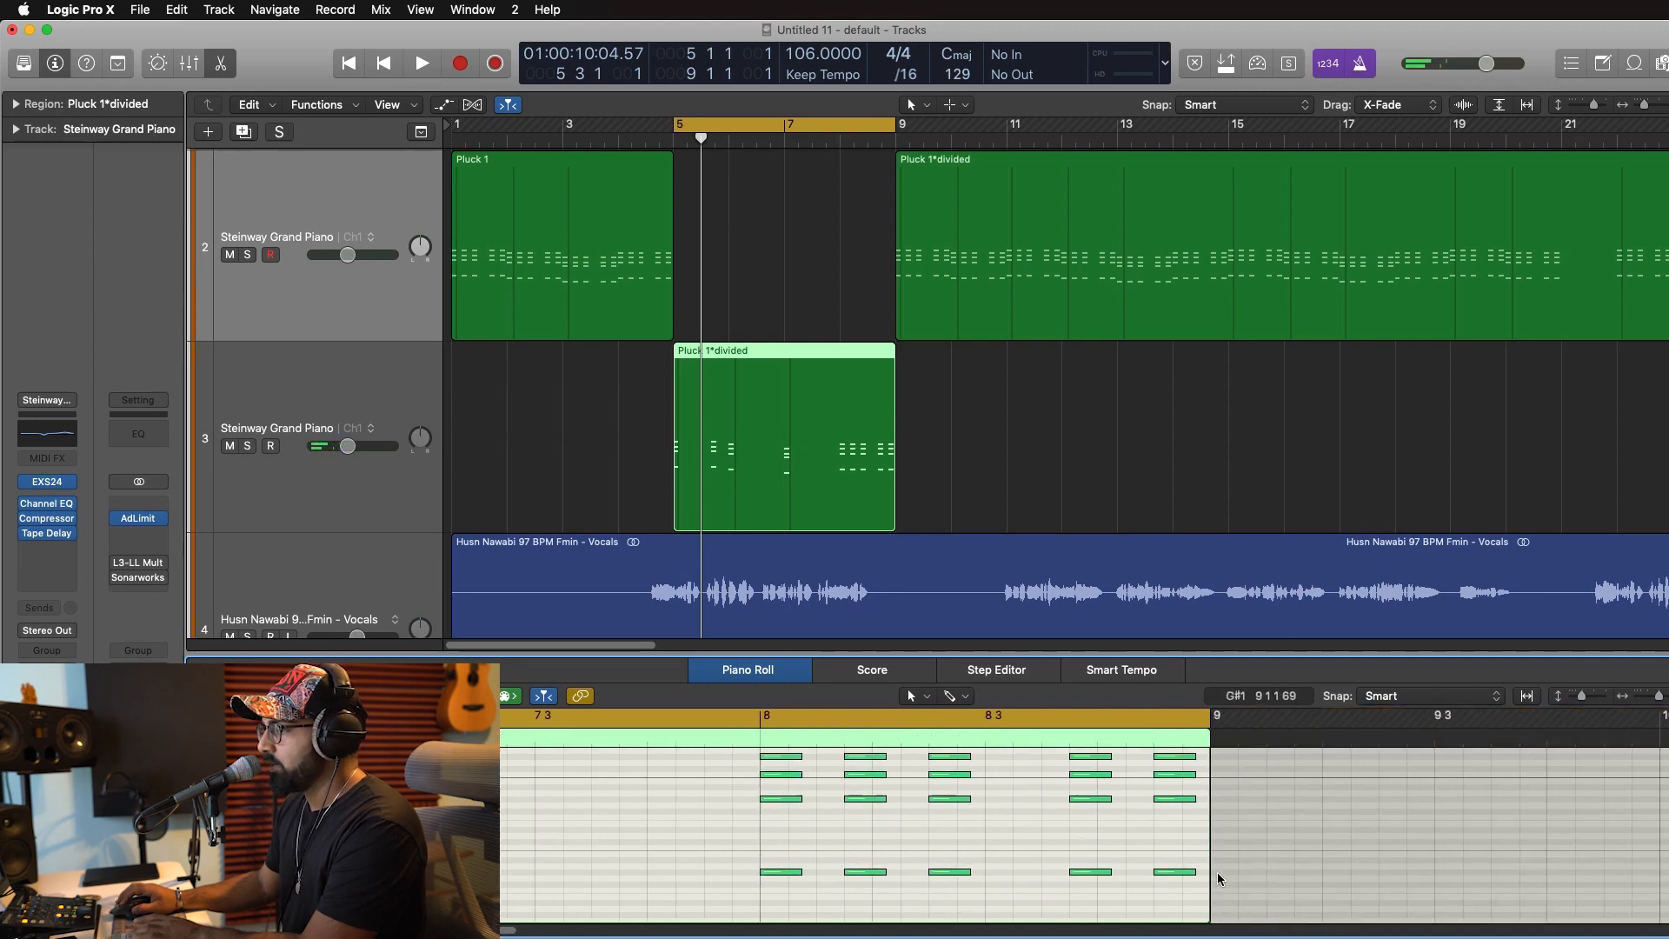
left_click_drag(1226, 759, 864, 885)
key("Delete")
scroll(777, 852, "left", 6)
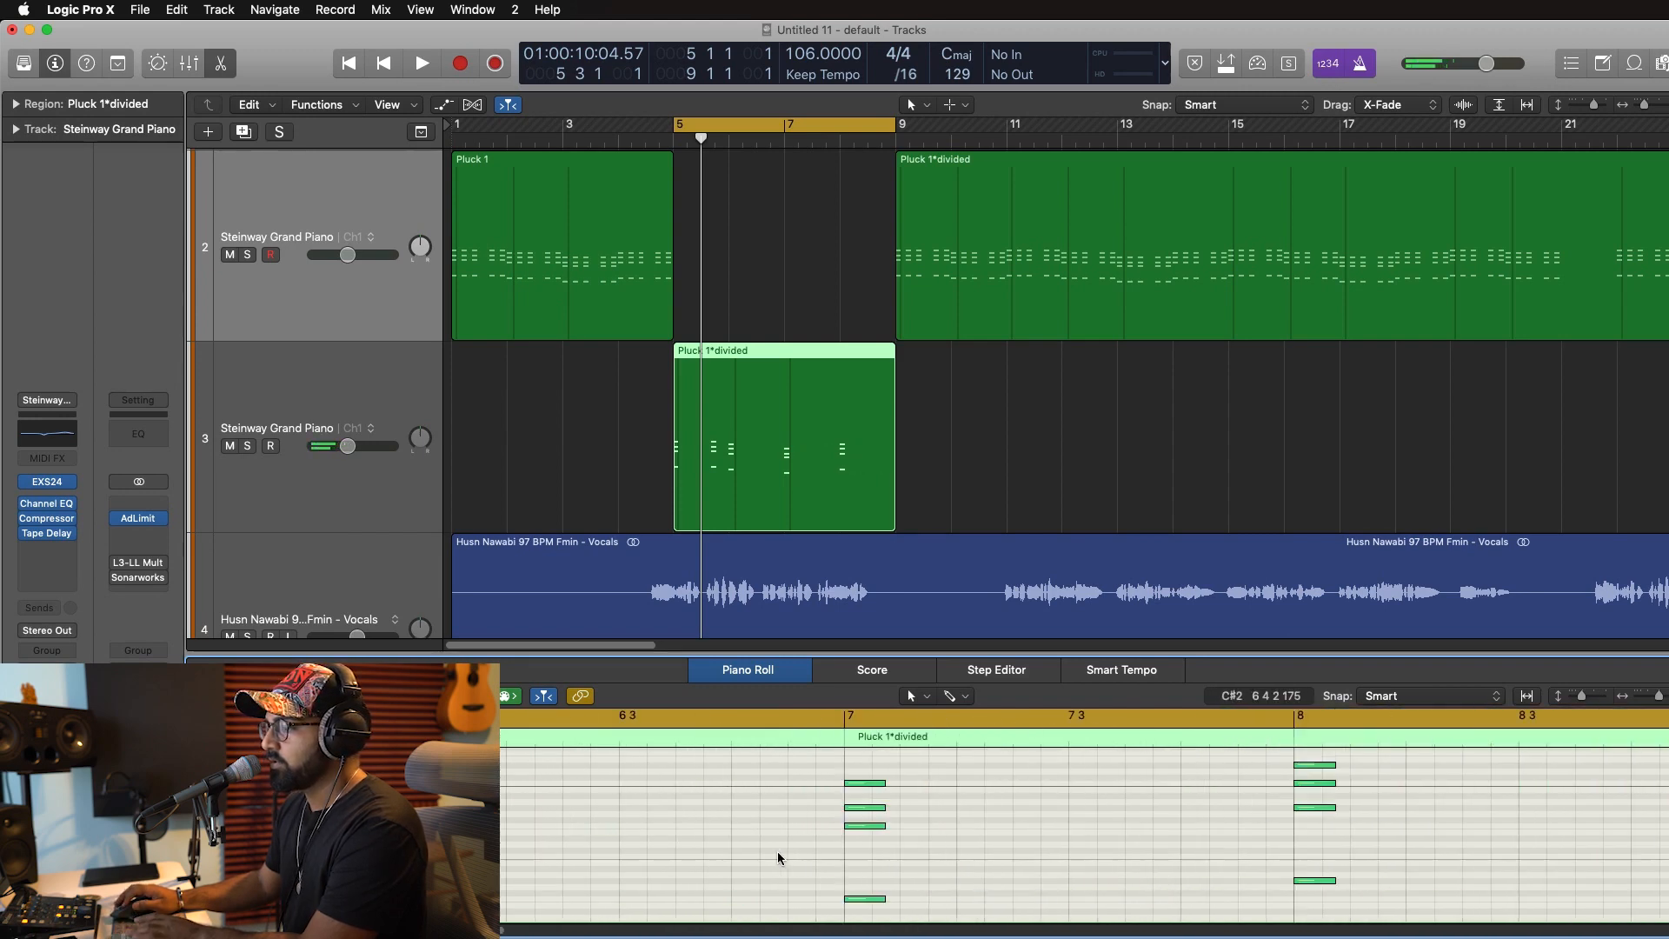
Delete the leftover repeated chord in the second half of bar 5.
scroll(774, 850, "left", 10)
left_click_drag(1157, 895, 1099, 721)
key("Delete")
Lengthen the four remaining chords so each one sustains until the next, with the last ending at bar 9.
scroll(1139, 843, "down", 6)
scroll(1023, 845, "down", 4)
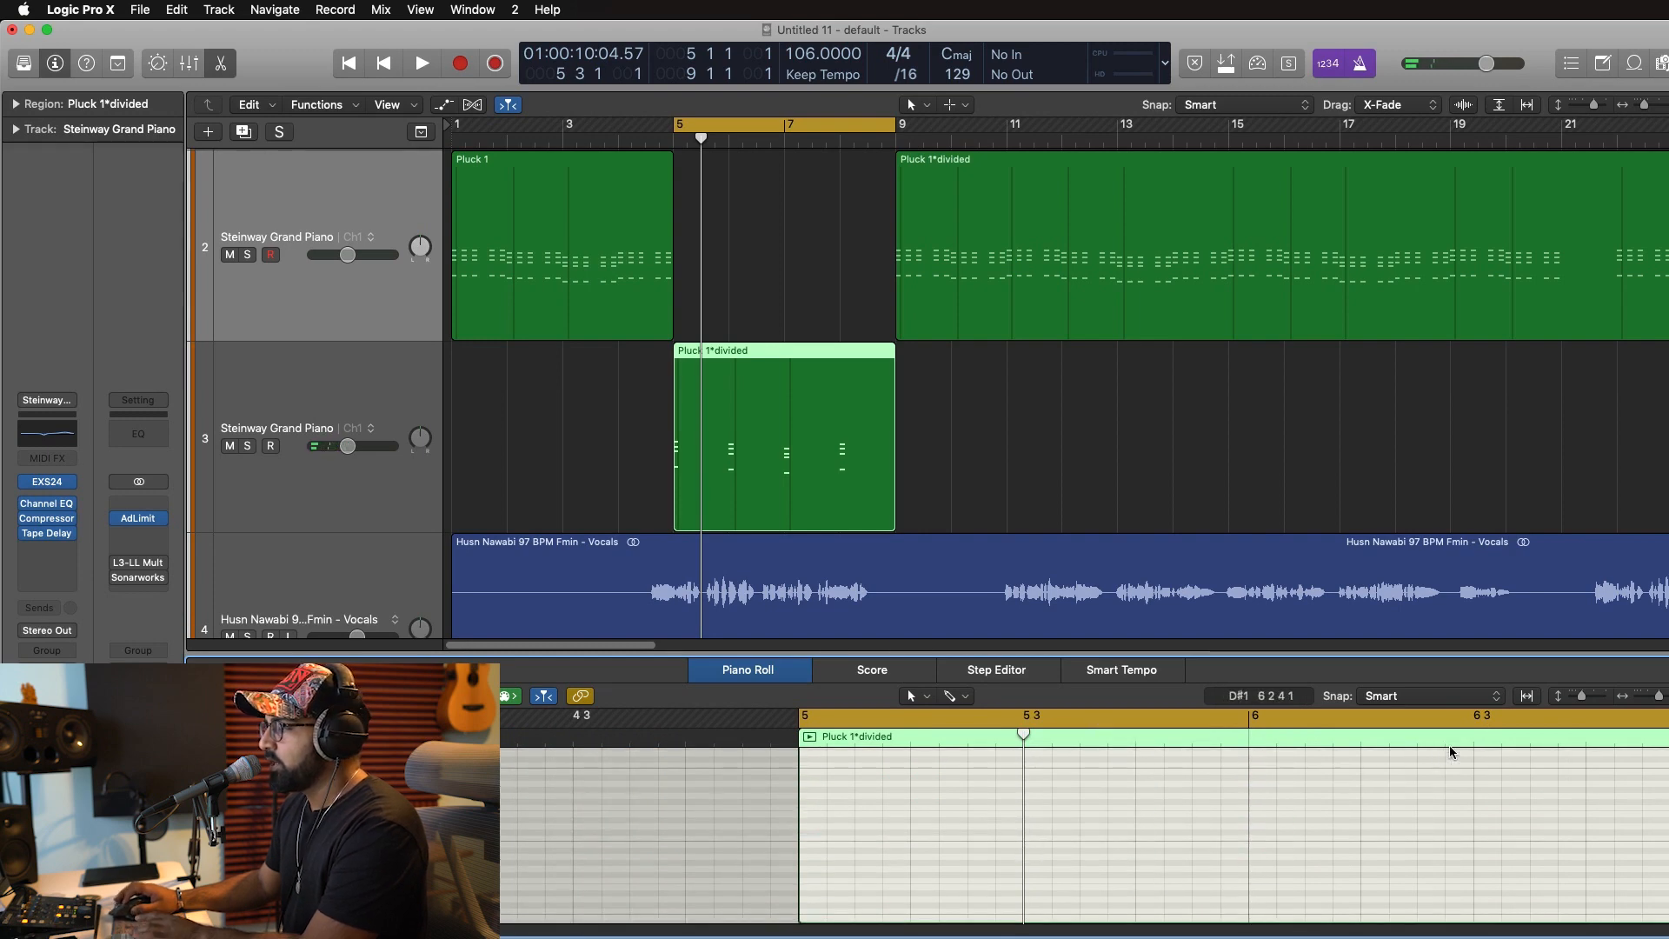
scroll(1450, 752, "up", 10)
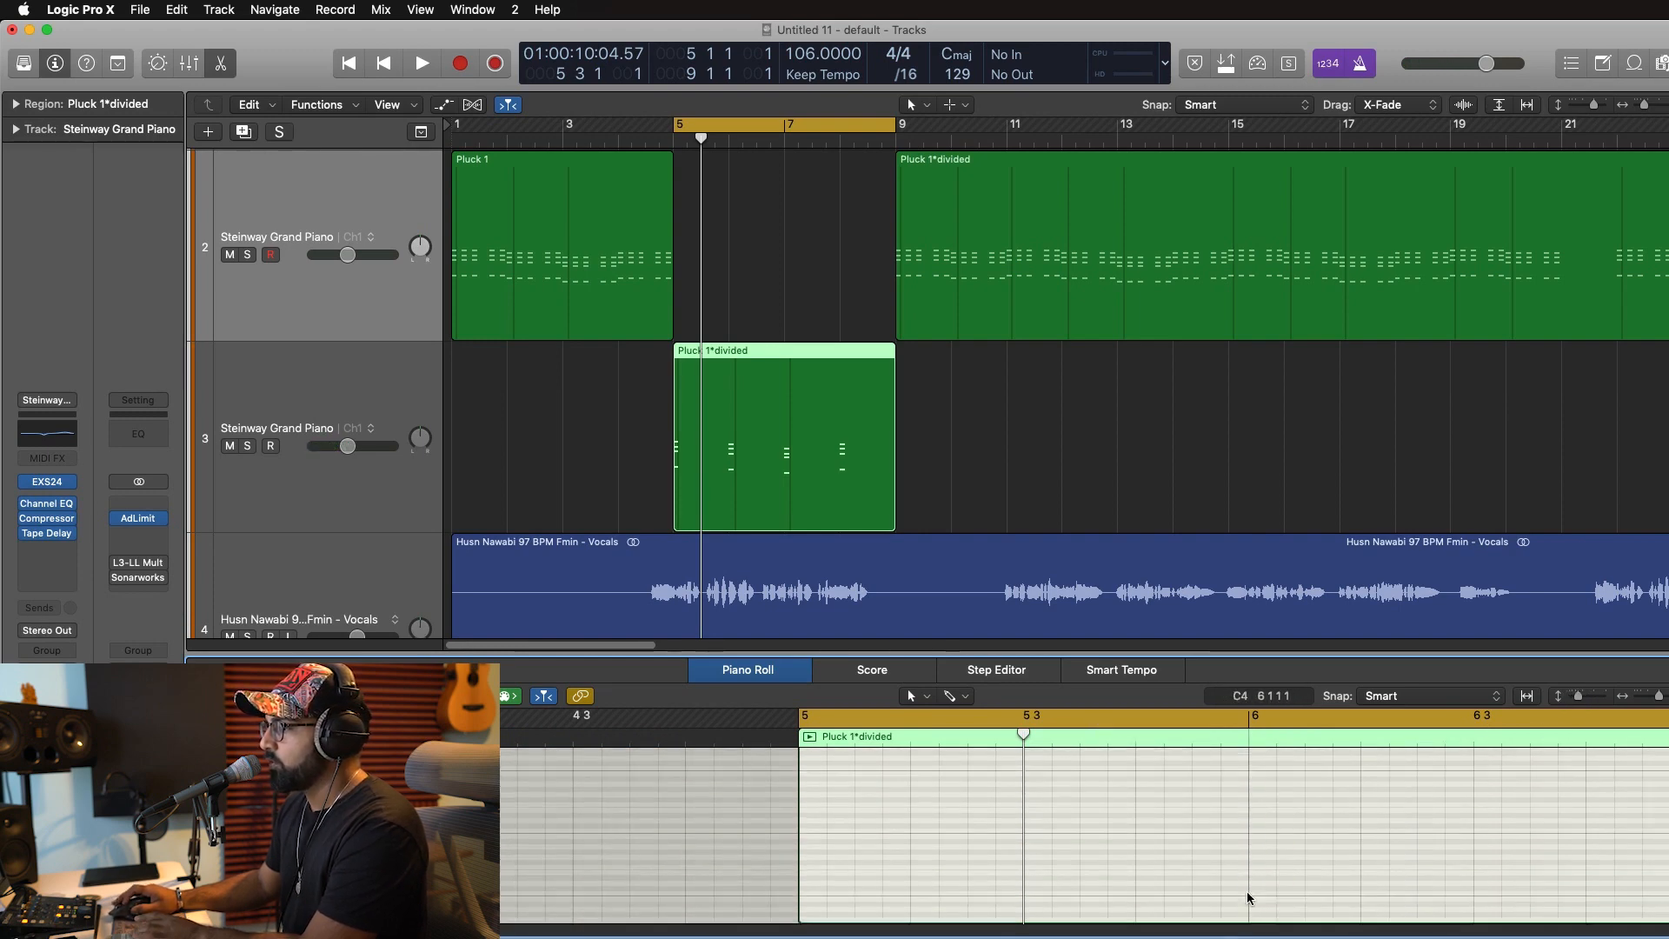
scroll(1247, 890, "down", 5)
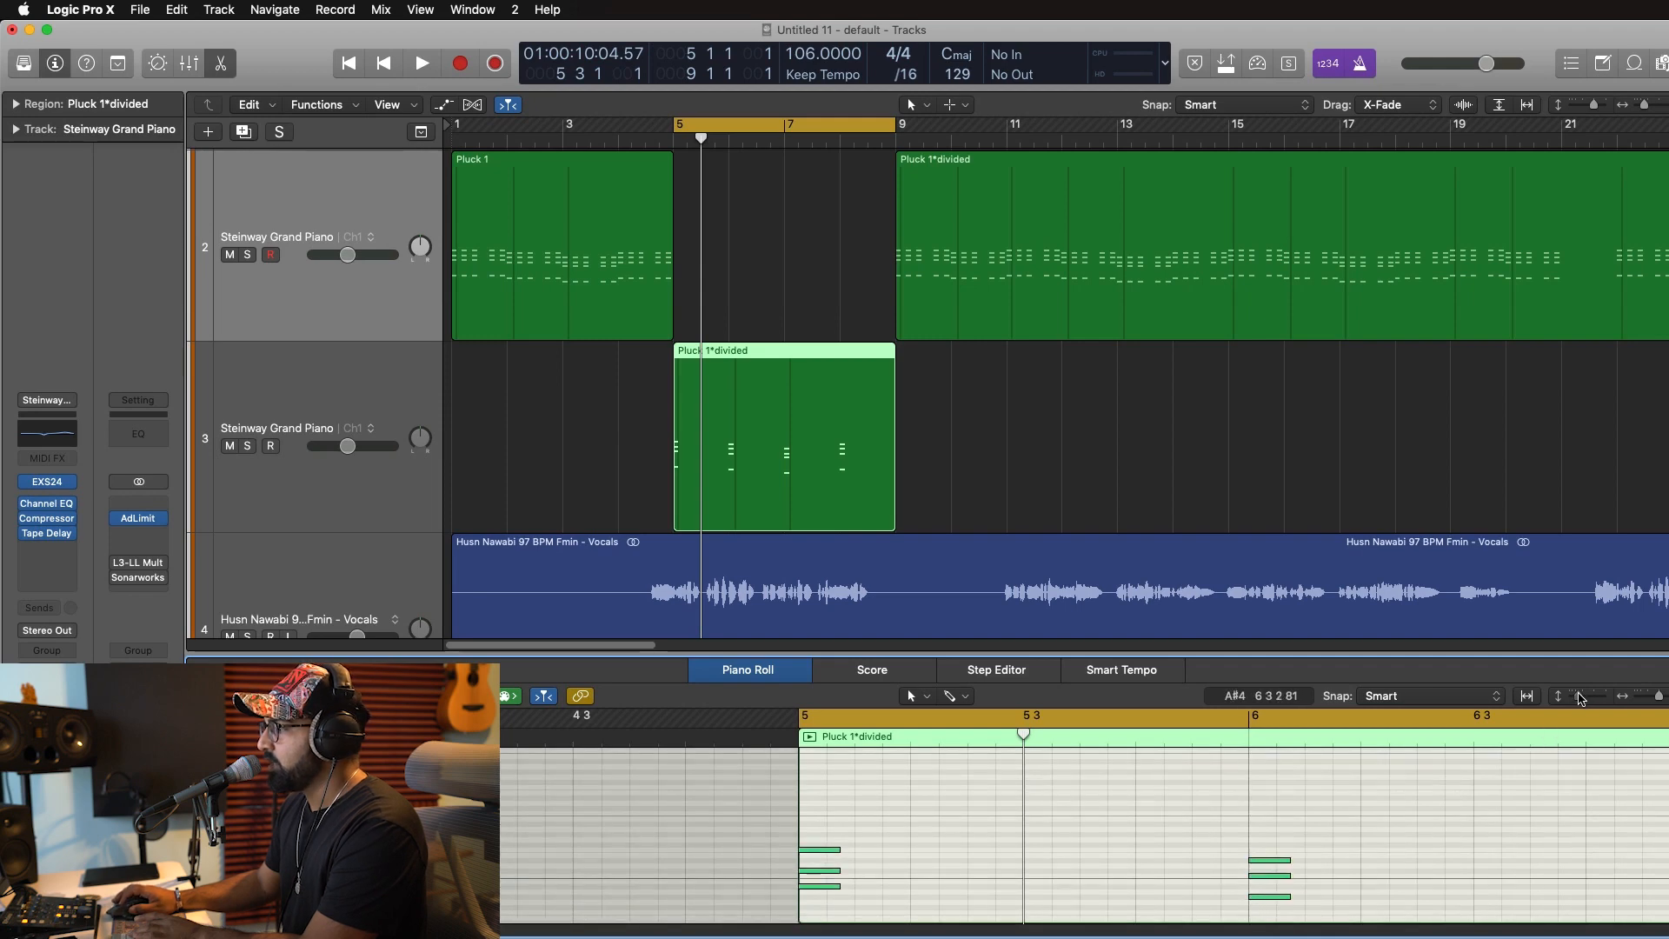
left_click_drag(1580, 698, 1644, 698)
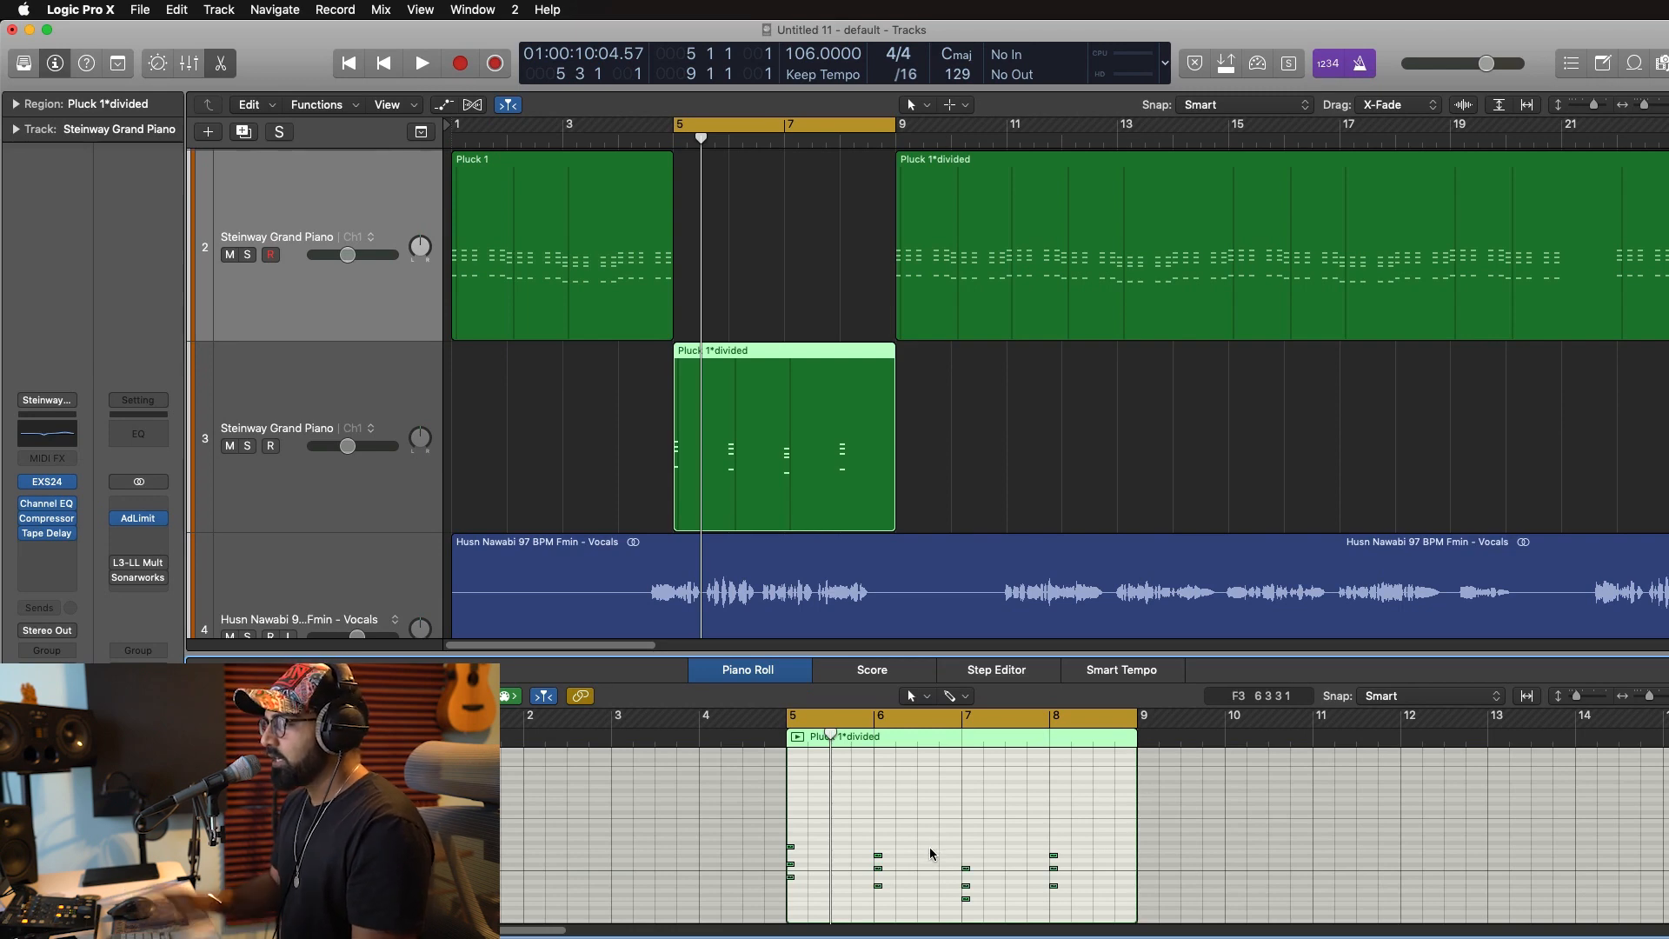
key("shift+backslash")
key("Return")
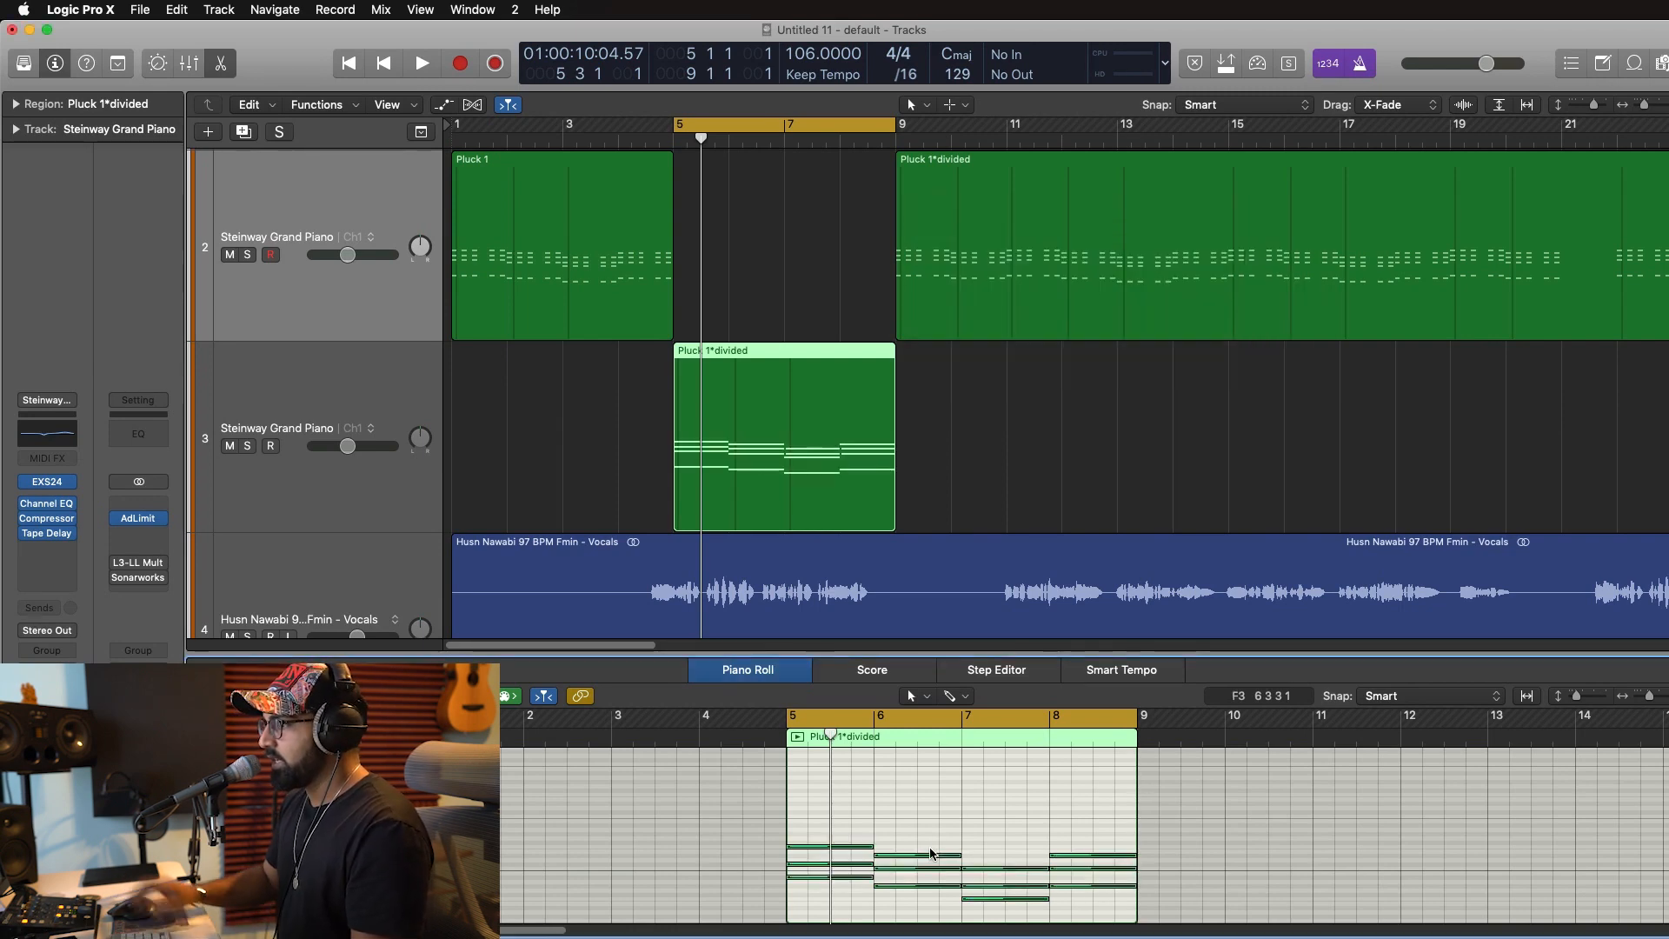
Play the sustained chords with the vocals and raise the volume of the piano track holding them slightly.
key("space")
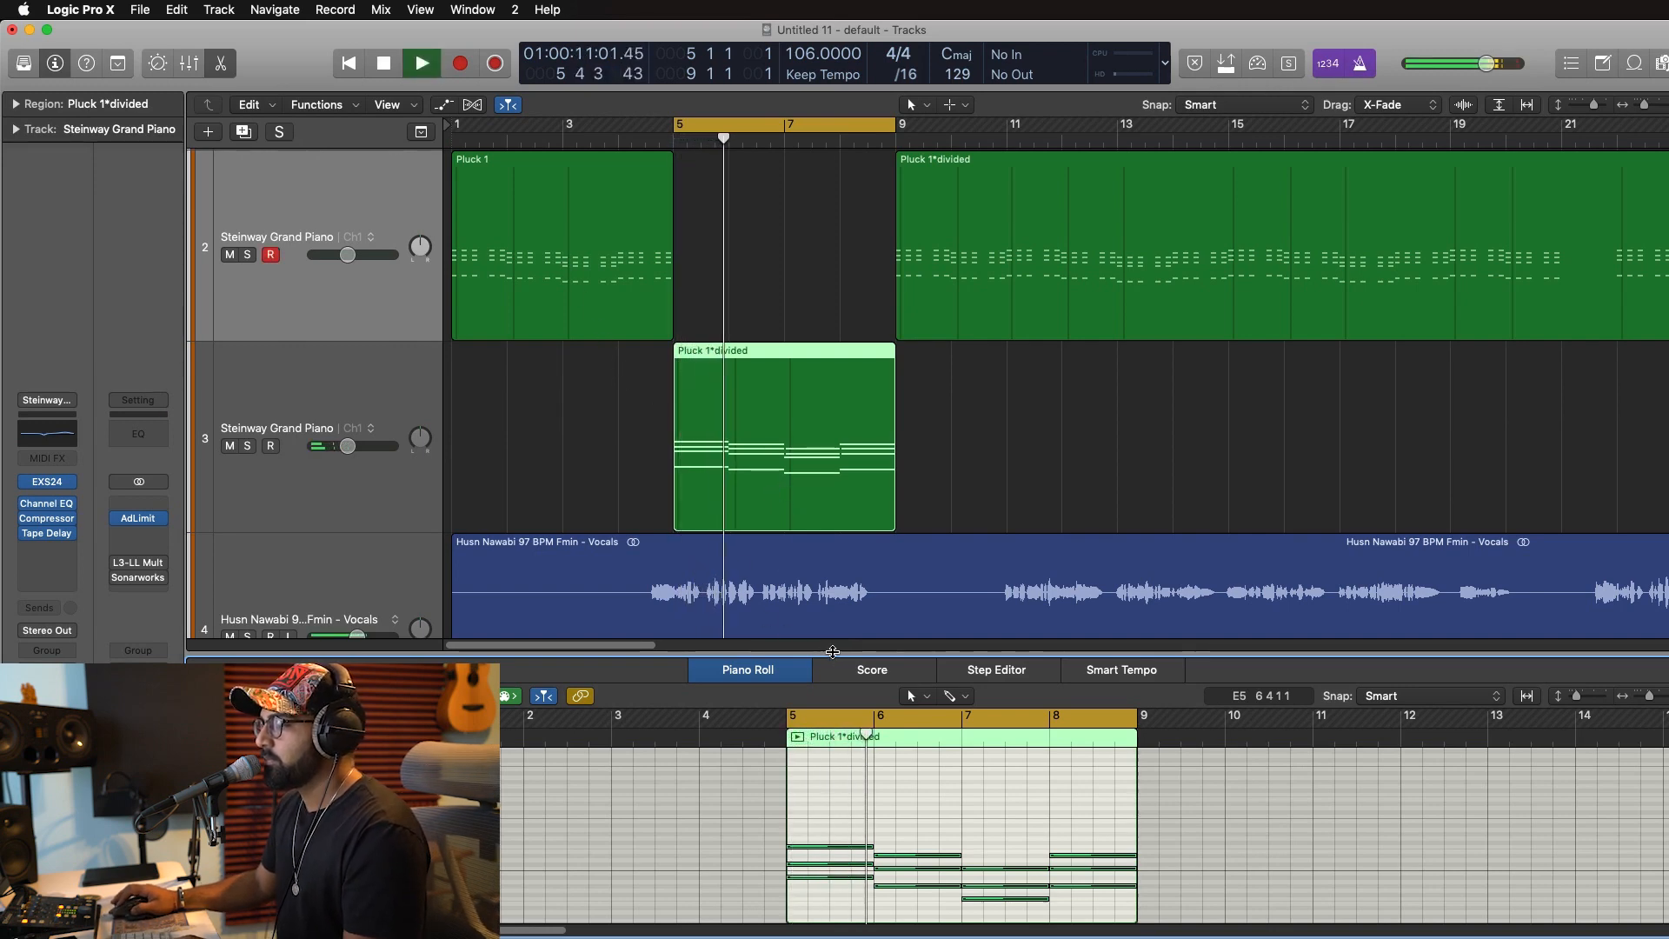
left_click_drag(355, 458, 366, 458)
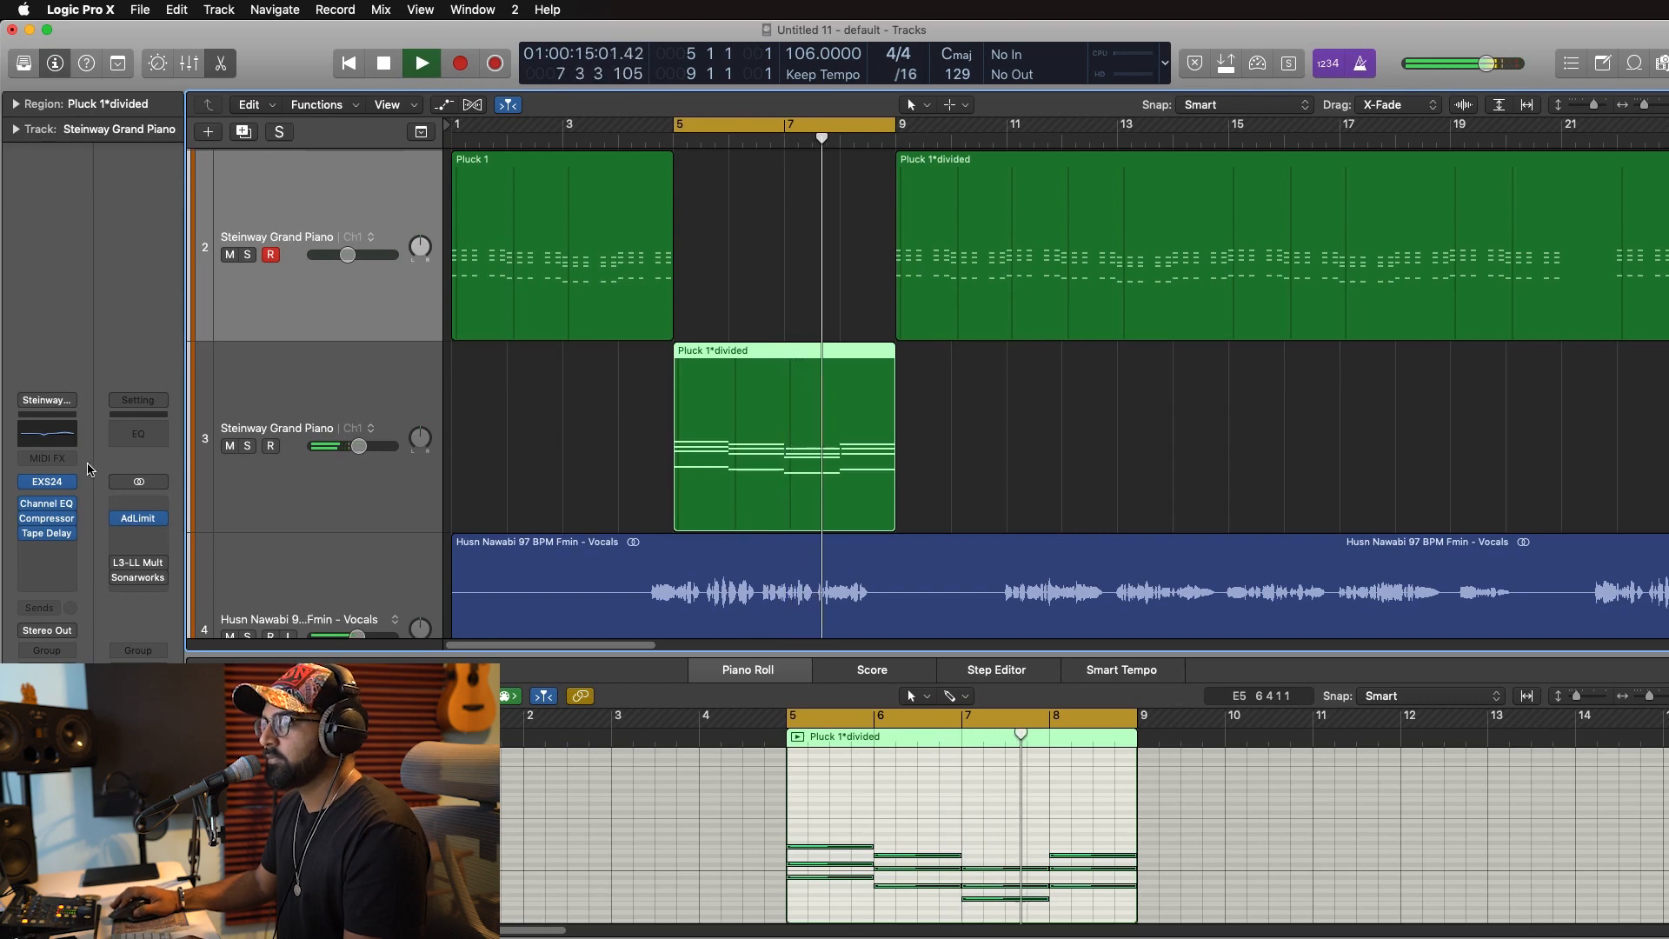
mouse_move(71, 485)
key("space")
Replace the EXS24 instrument on the original Steinway Grand Piano track with Nexus and reposition its window.
mouse_move(29, 520)
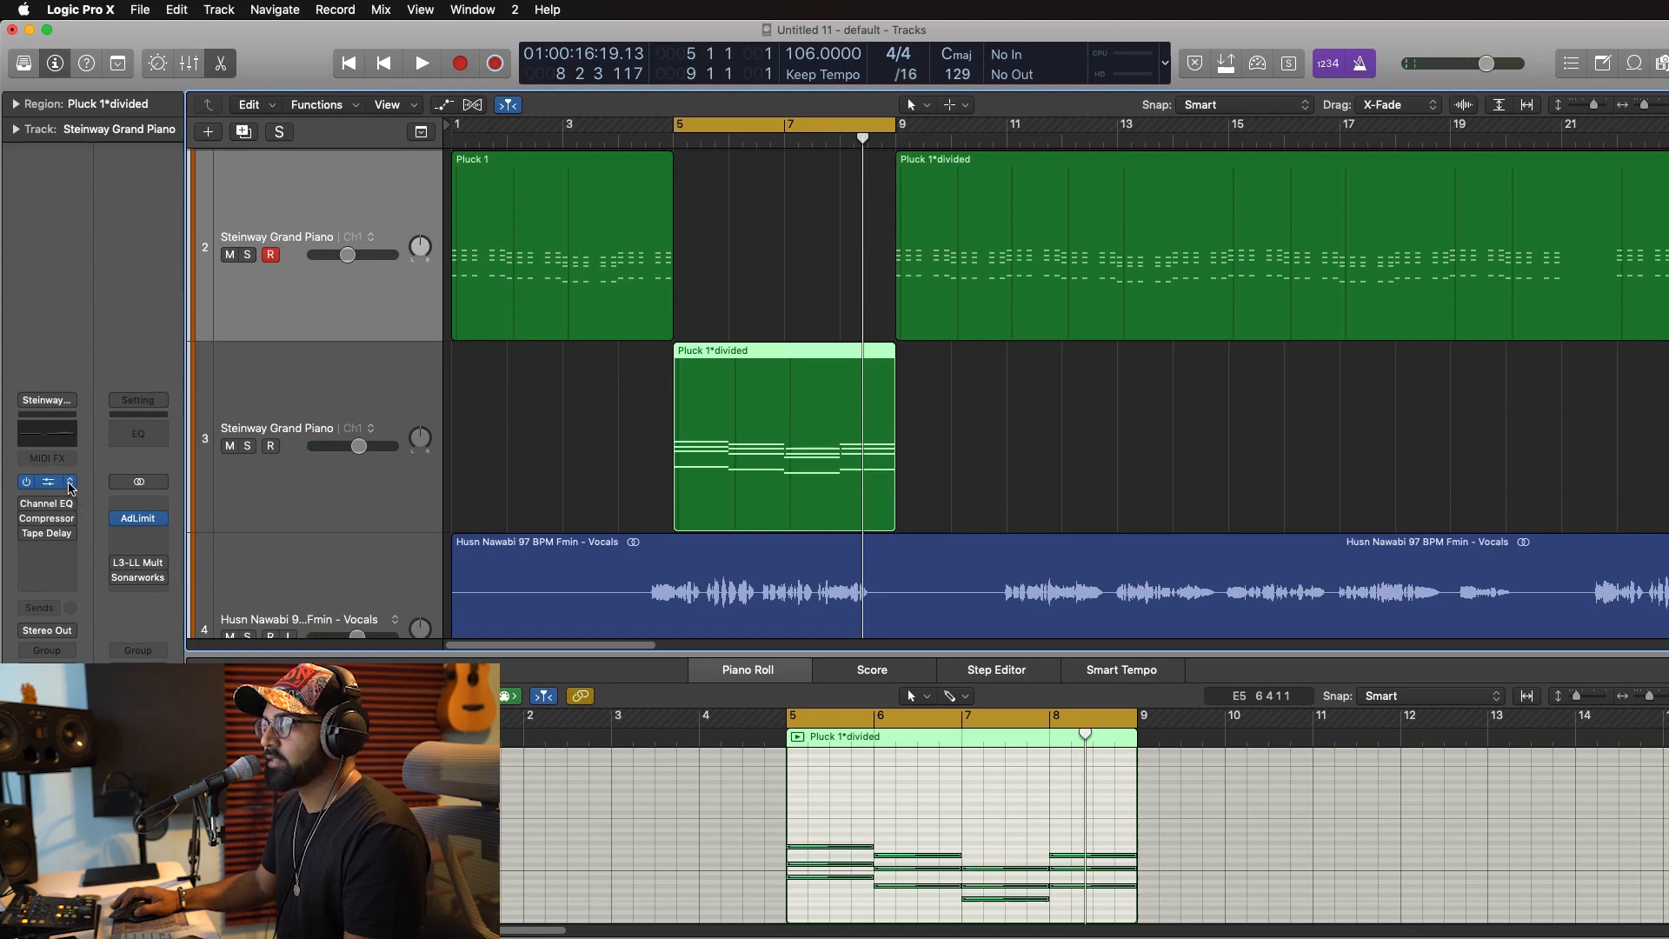
left_click(71, 484)
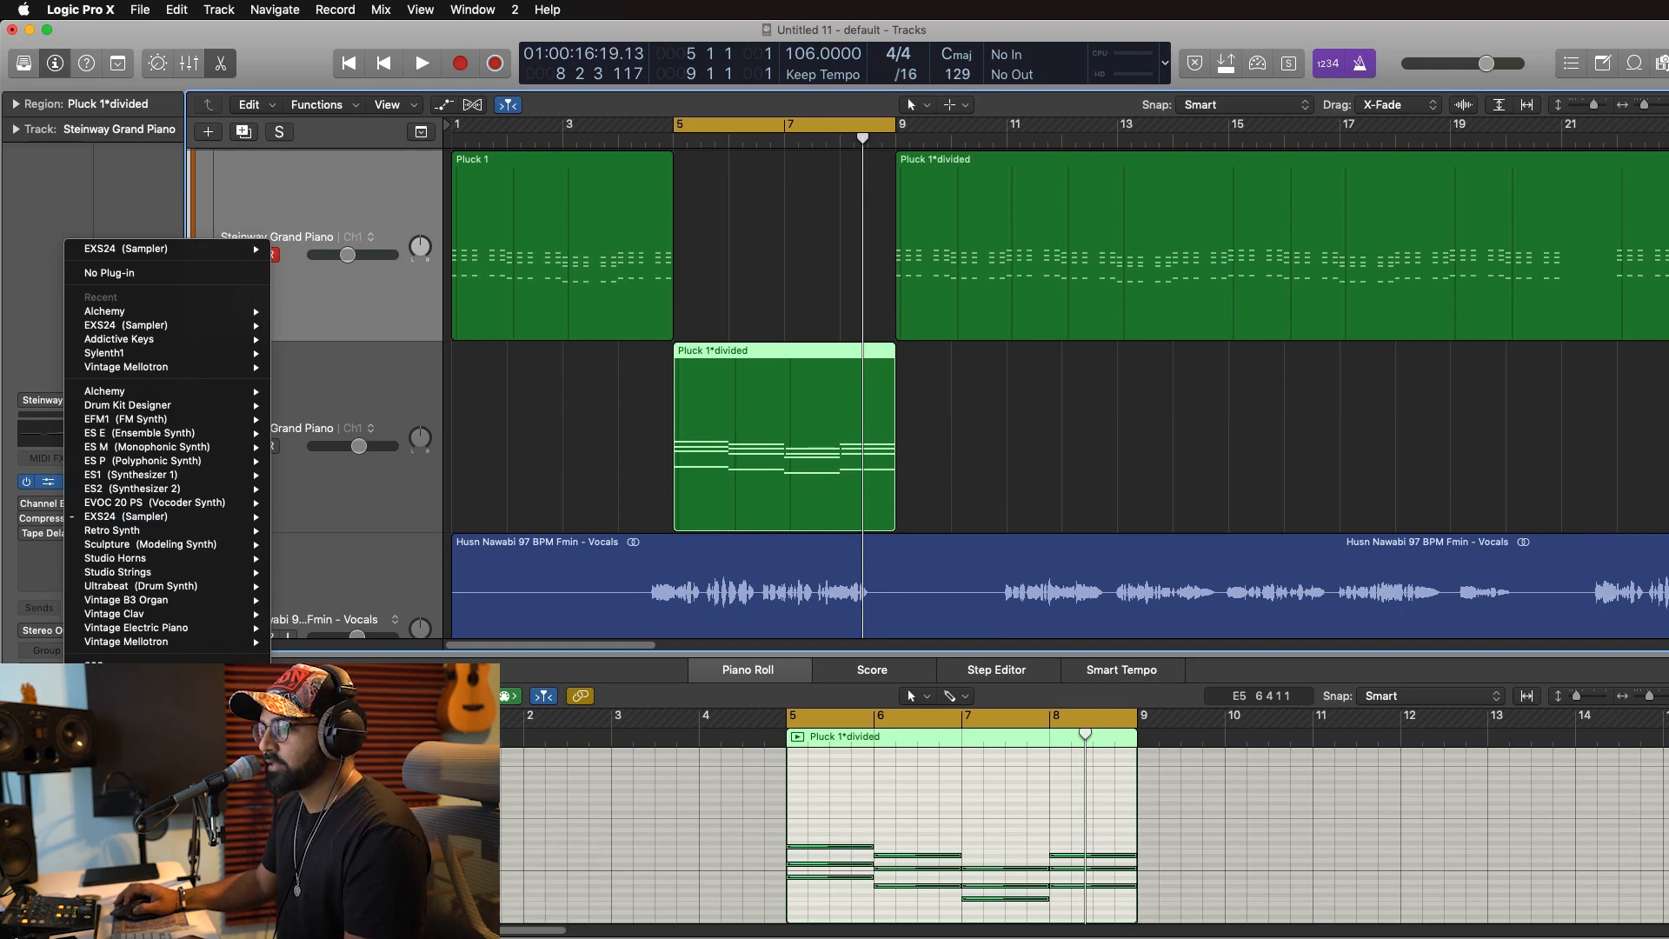
key("Return")
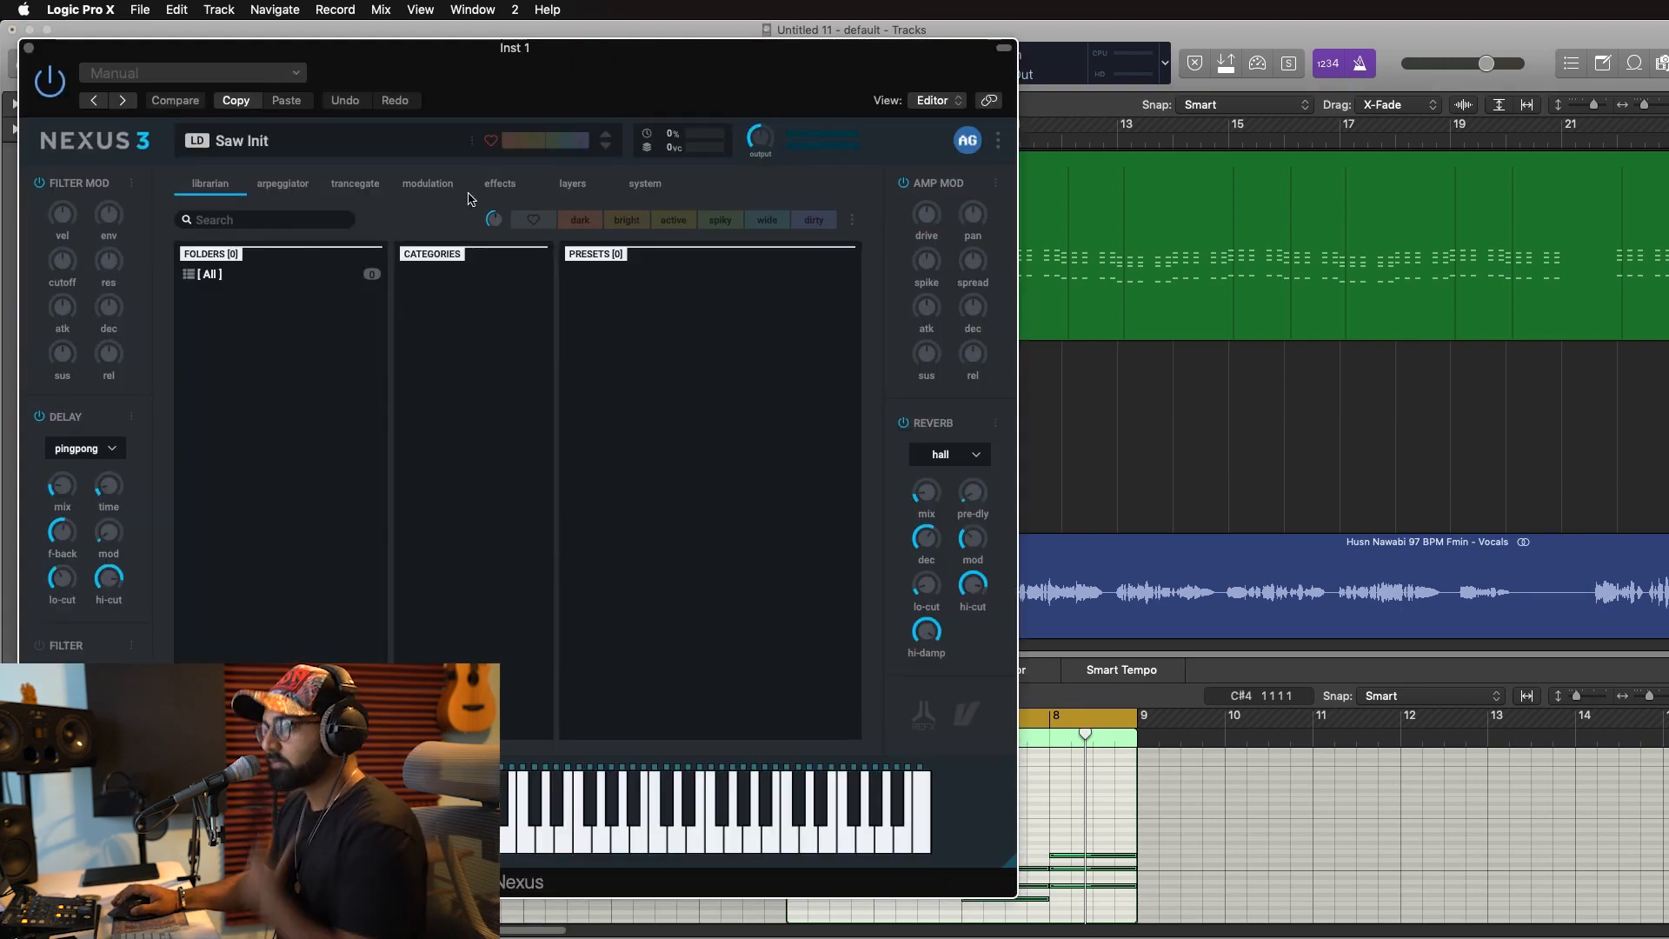
left_click_drag(556, 48, 1041, 43)
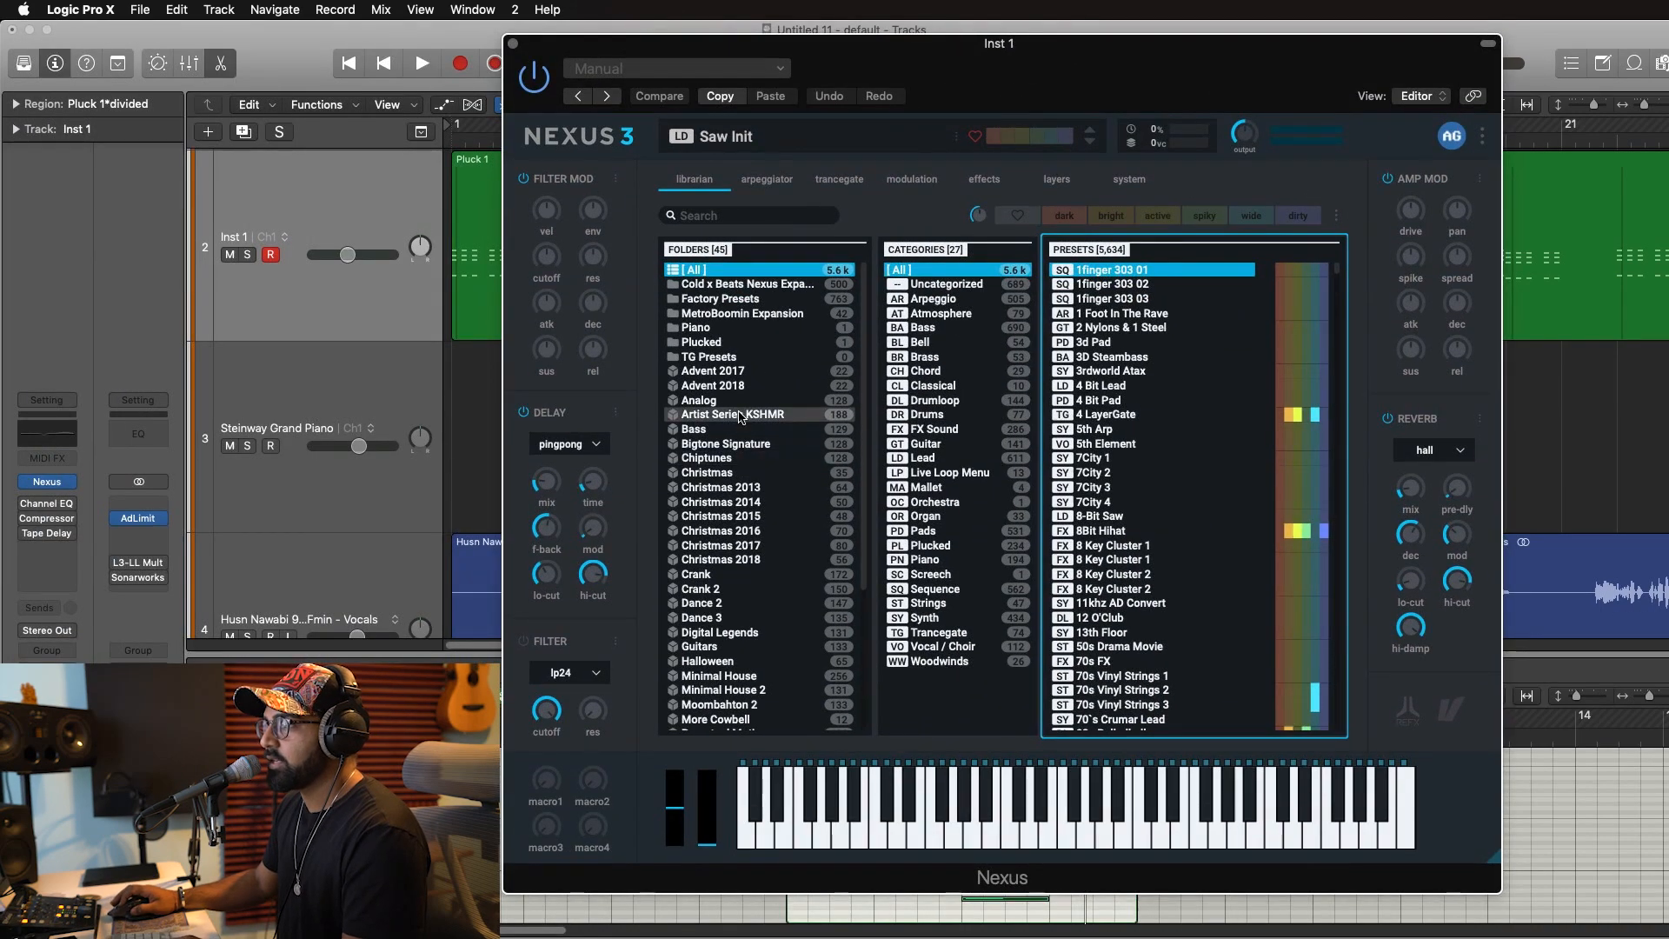
Load the Arp Drone preset from the Artist Series KSHMR folder in Nexus.
left_click(740, 417)
left_click_drag(1143, 107, 1354, 96)
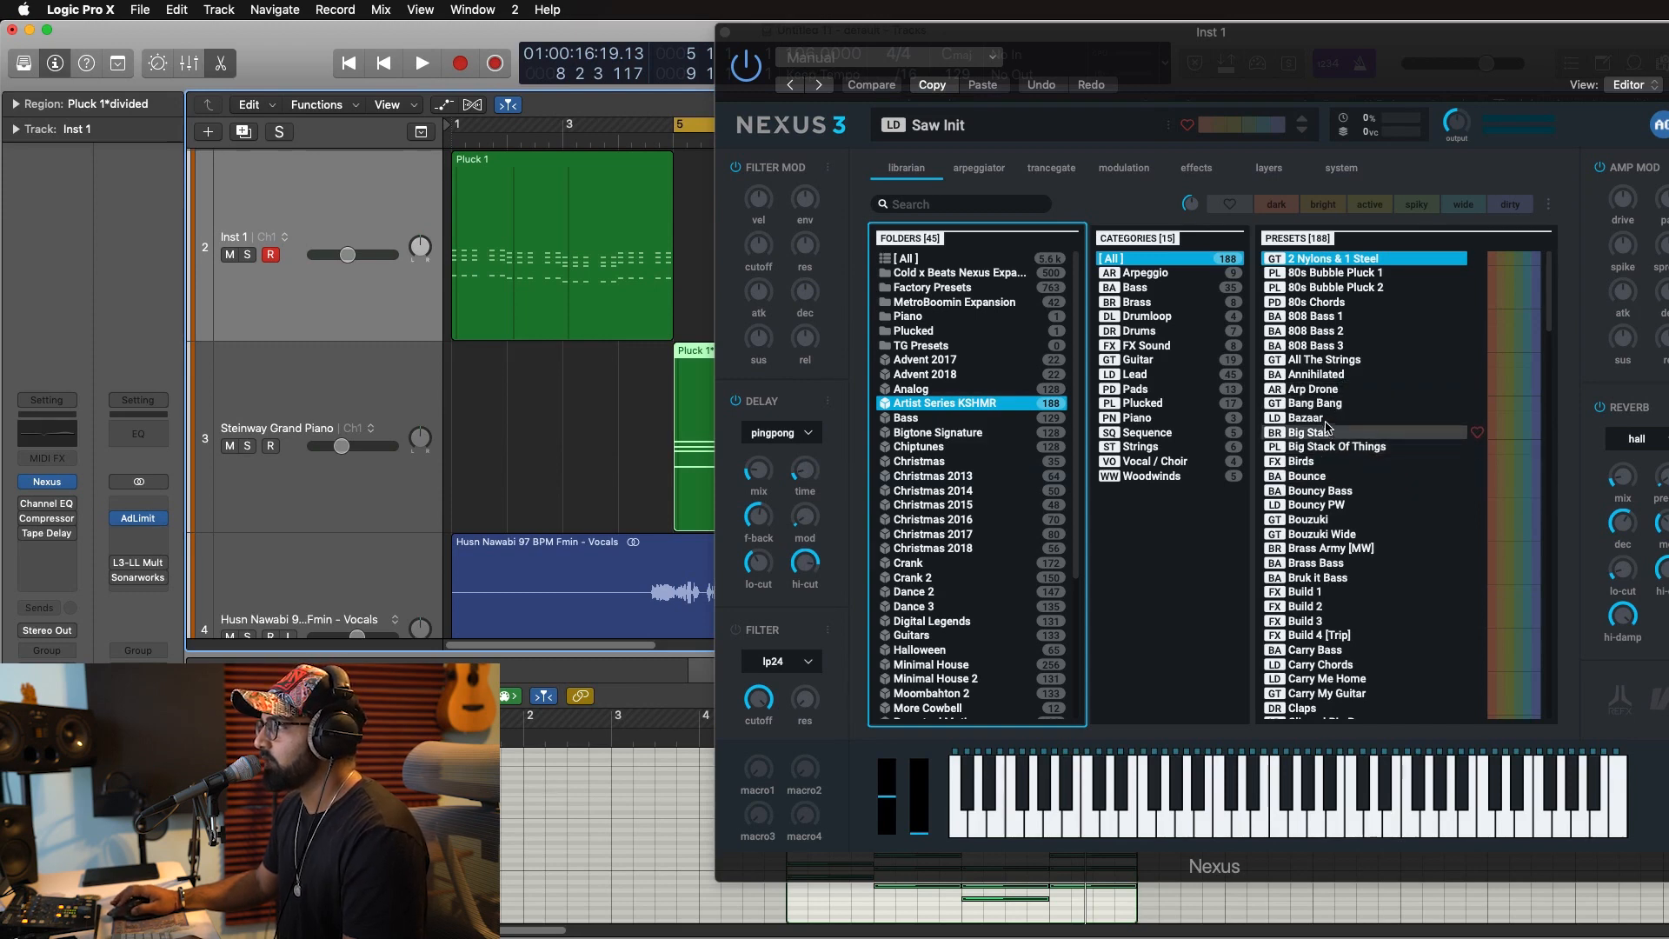
left_click(1325, 396)
left_click(1325, 391)
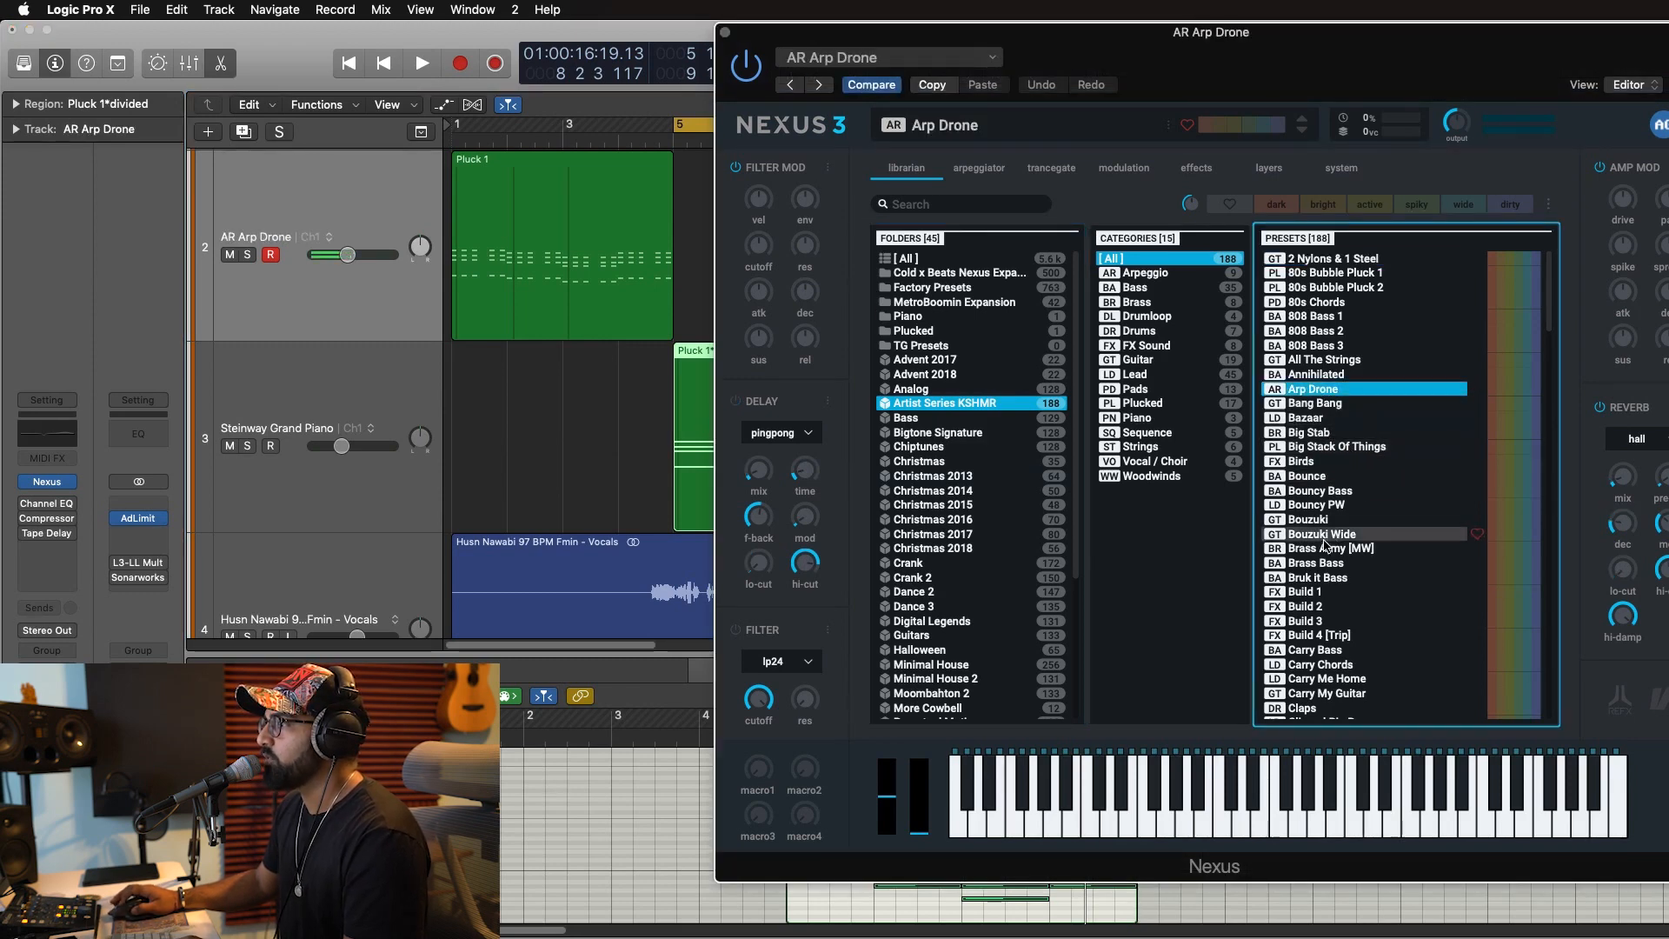
Start playback, lower the Steinway Grand Piano track's volume slightly and shift the Nexus window to uncover the regions.
key("space")
left_click(341, 448)
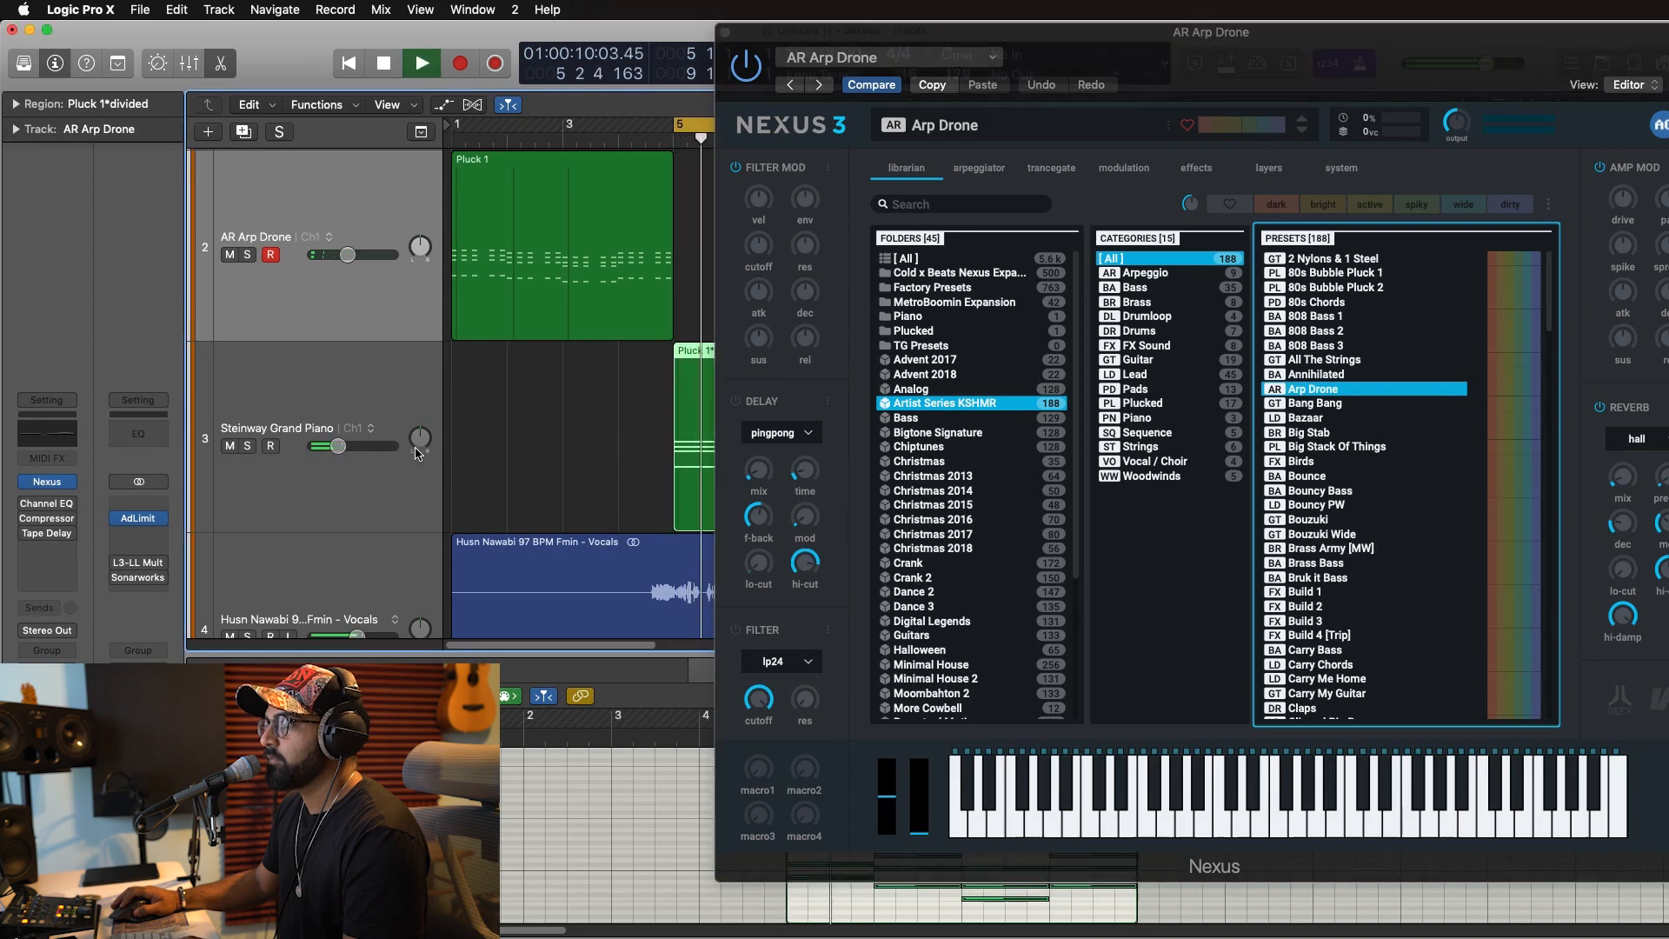
left_click_drag(1172, 105, 1325, 106)
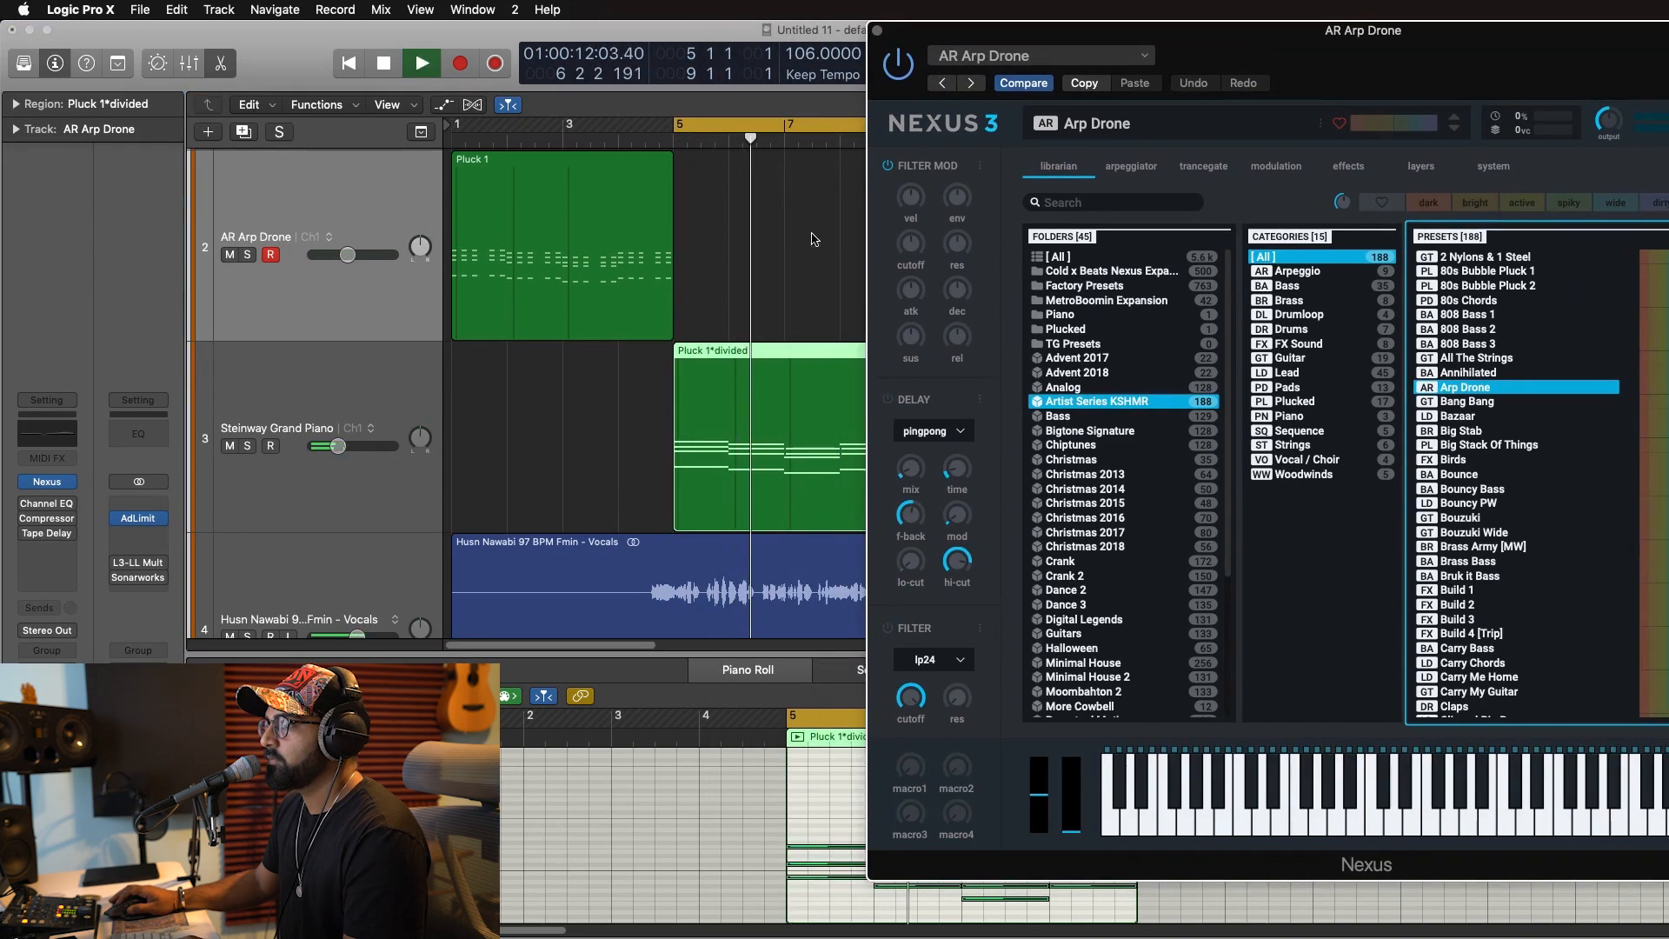
Move the plucked regions onto the Steinway Grand Piano track and the sustained chord region at bar 5 onto the AR Arp Drone track.
left_click(482, 481)
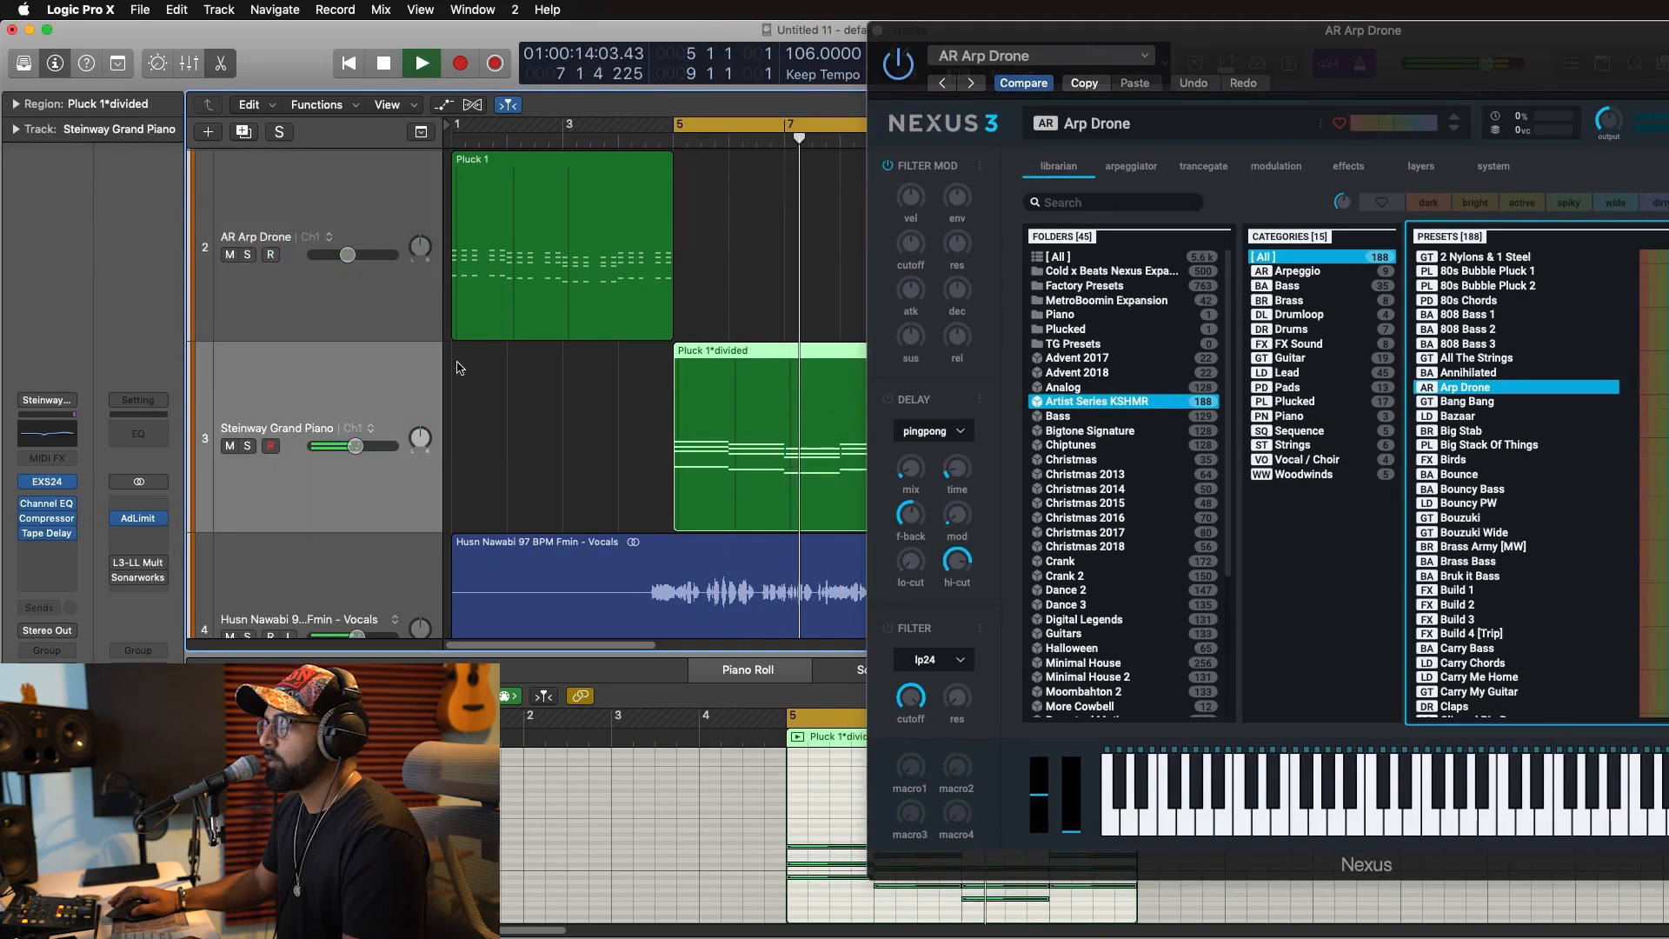
left_click(879, 31)
left_click_drag(556, 261, 556, 435)
left_click(1009, 374)
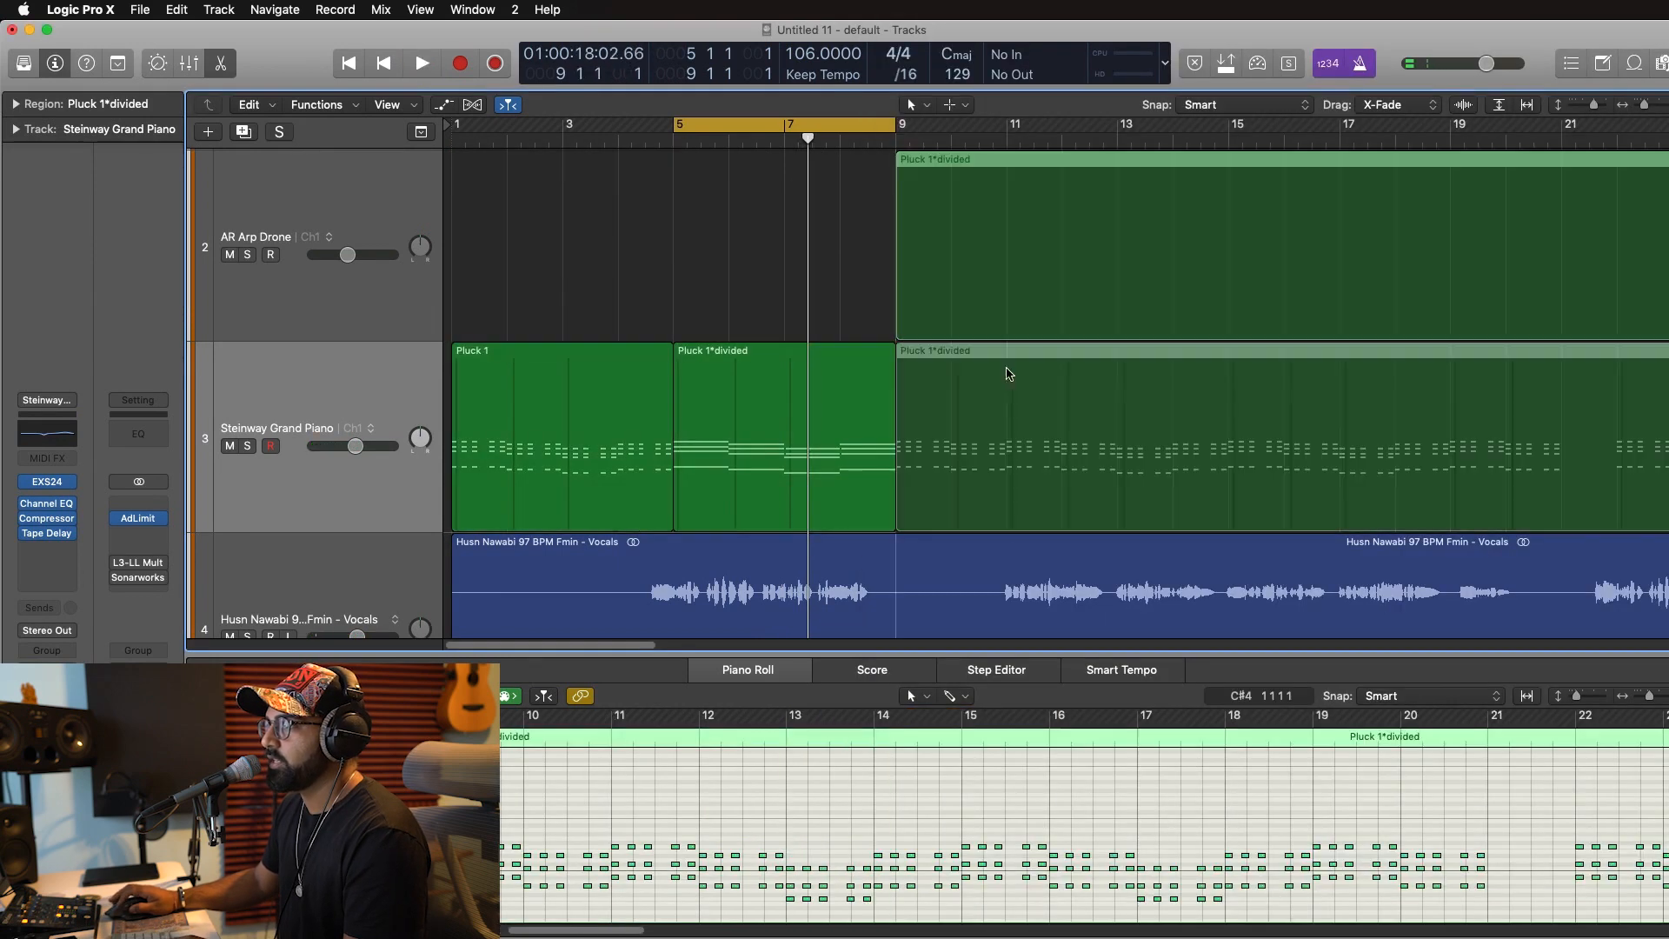
left_click_drag(1009, 374, 1009, 393)
left_click_drag(842, 428, 845, 301)
Reorder the AR Arp Drone track below the Steinway Grand Piano track and lower its volume slightly during playback.
key("space")
left_click(422, 319)
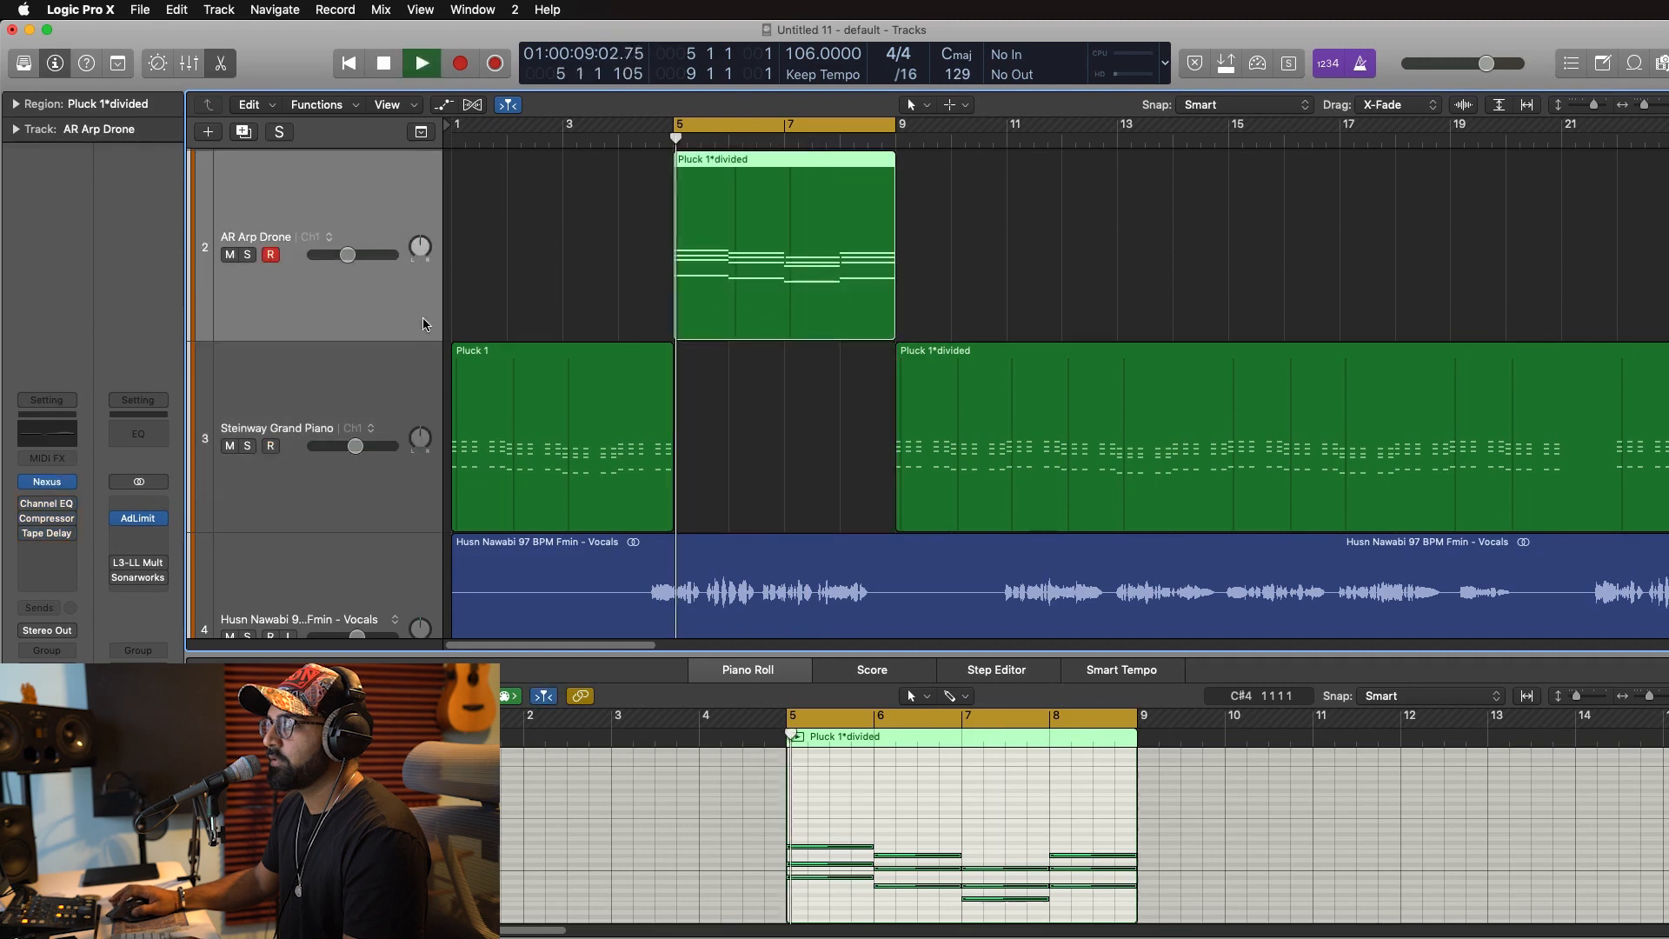
left_click_drag(423, 316, 335, 448)
key("space")
Load the Rain Pad preset from the Pads category of Artist Series KSHMR in the chord track's Nexus.
left_click(41, 484)
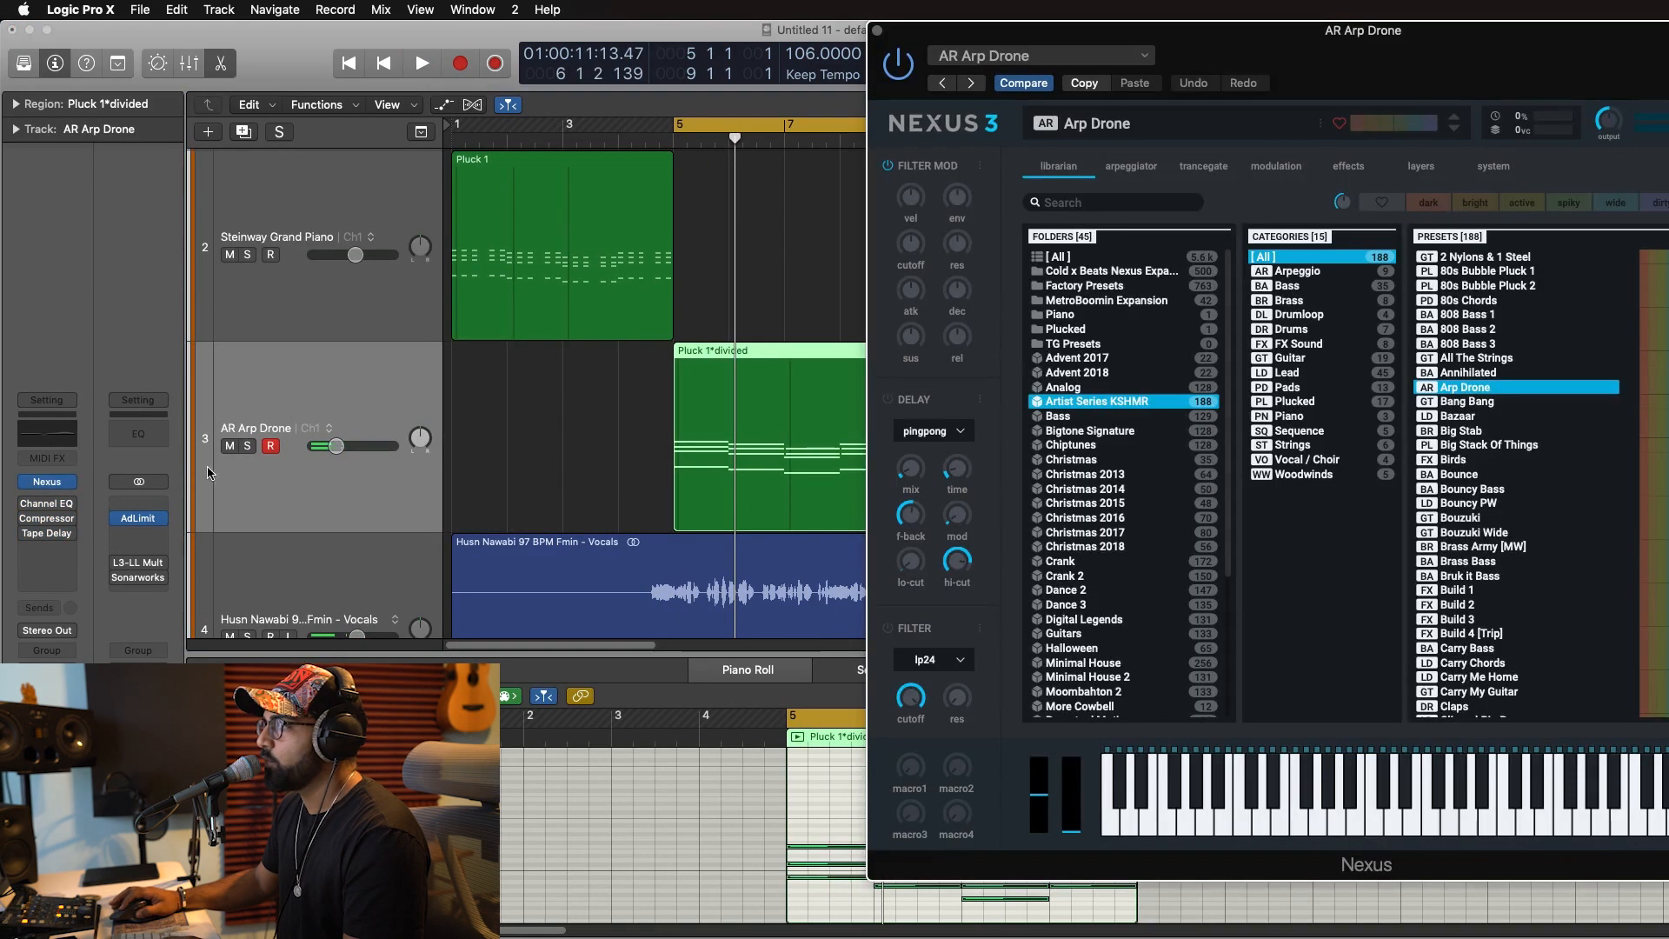
left_click(1285, 388)
left_click(1521, 360)
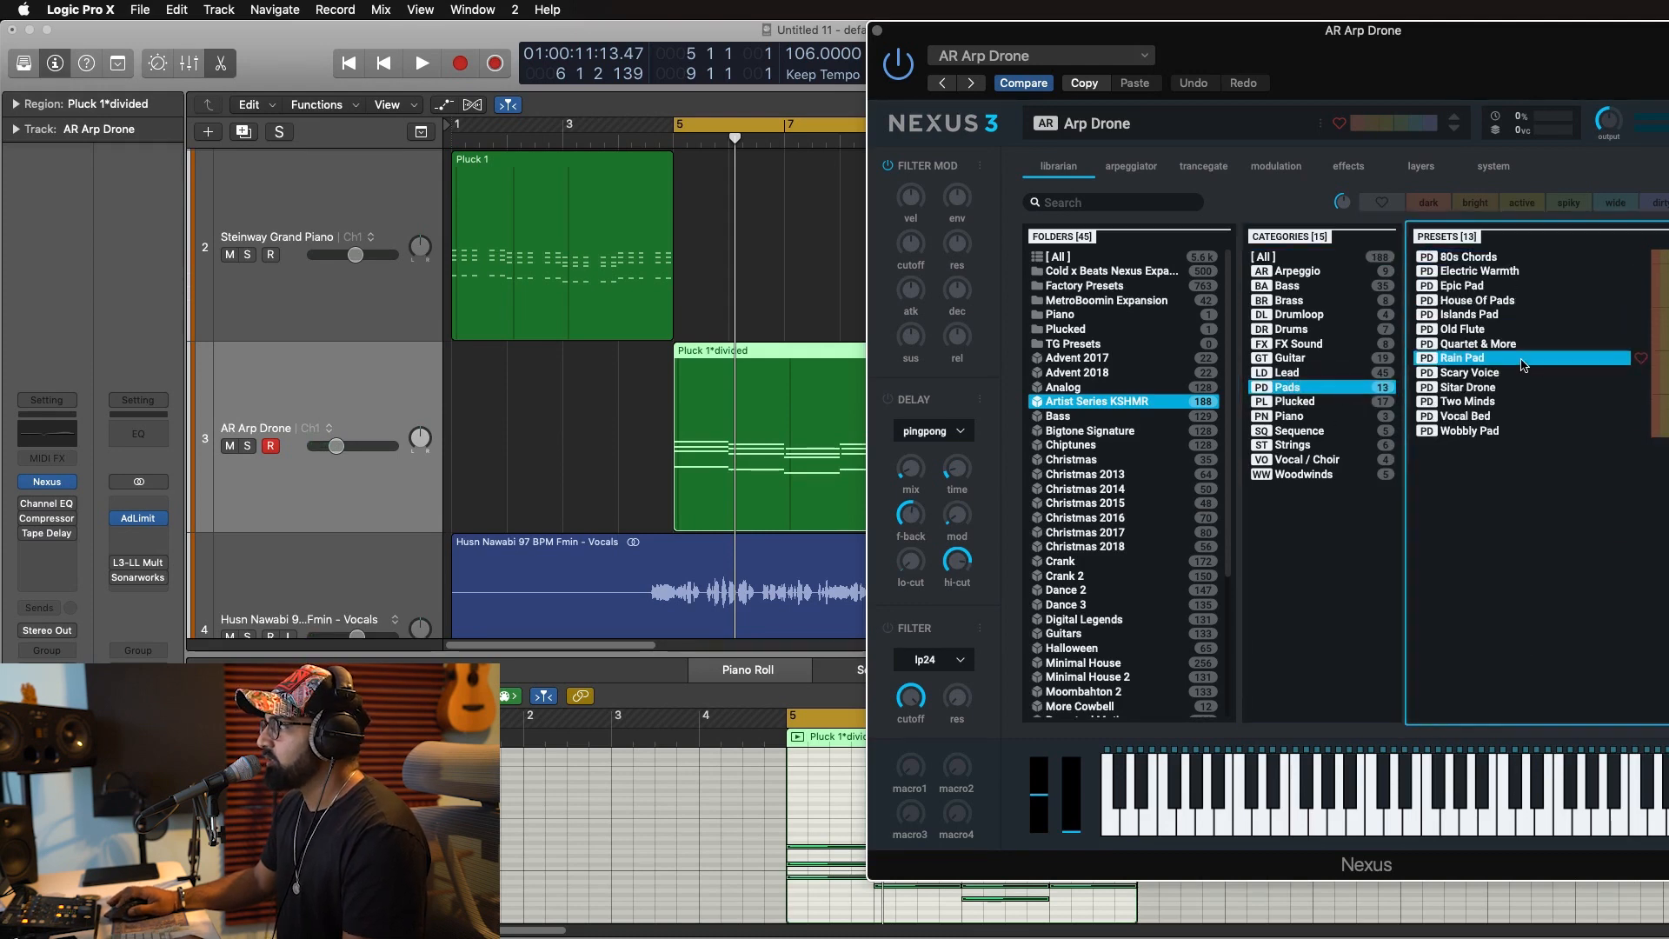
Play the chords with the Rain Pad sound, lower that track's volume slightly and close the Nexus window.
key("space")
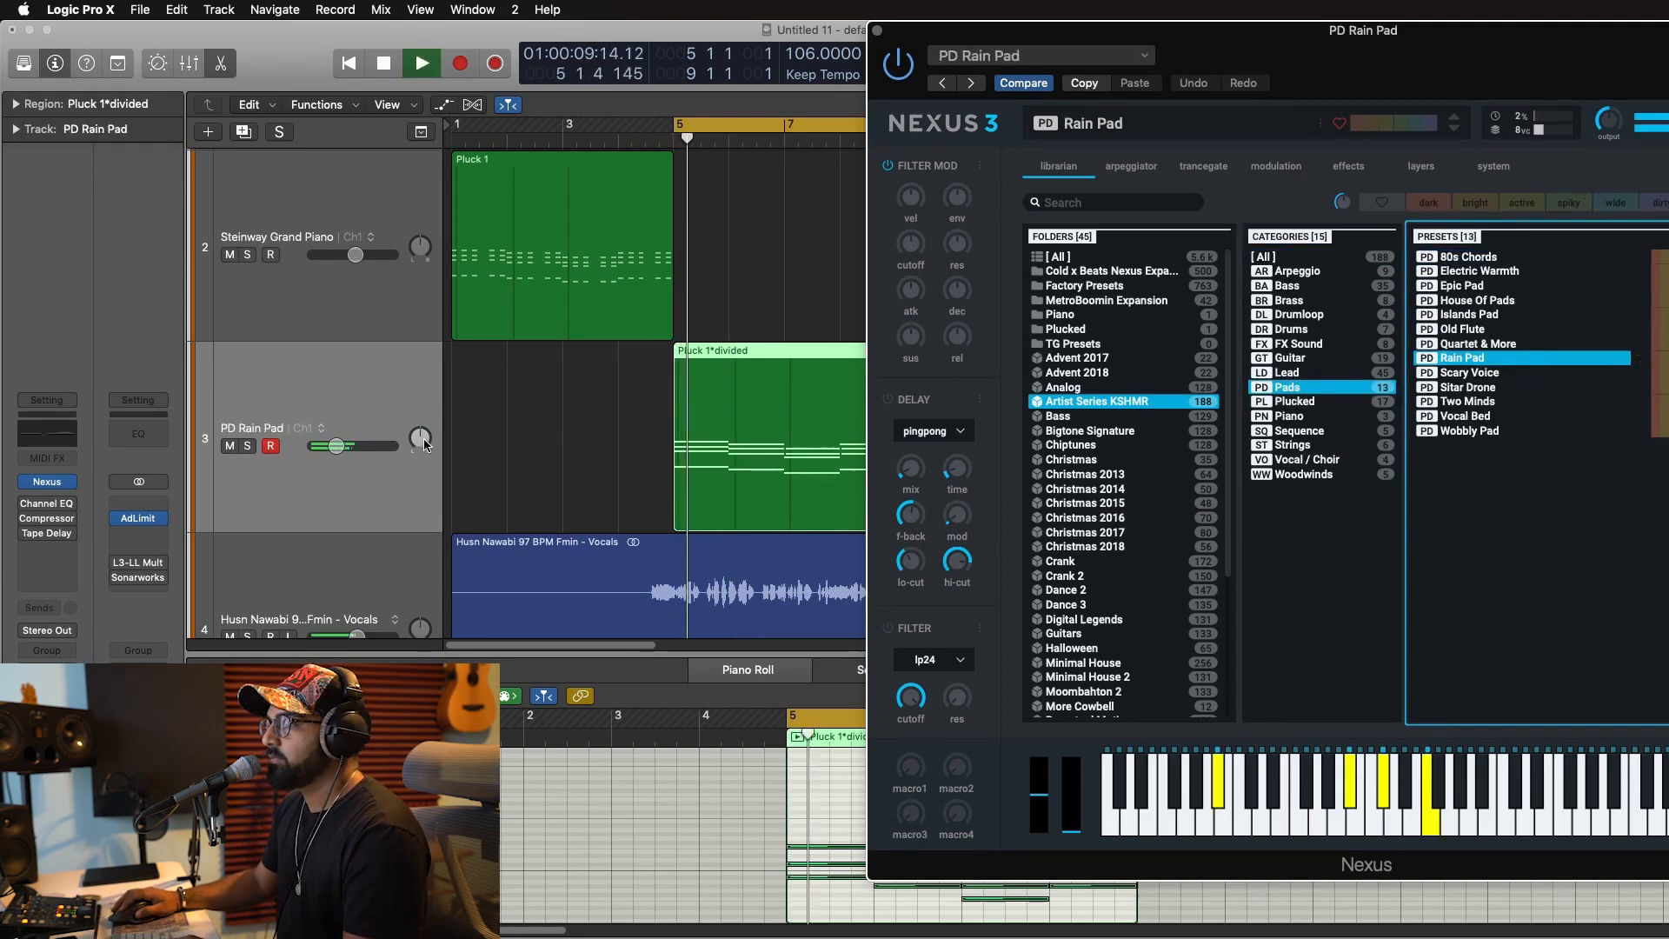
left_click_drag(336, 446, 329, 446)
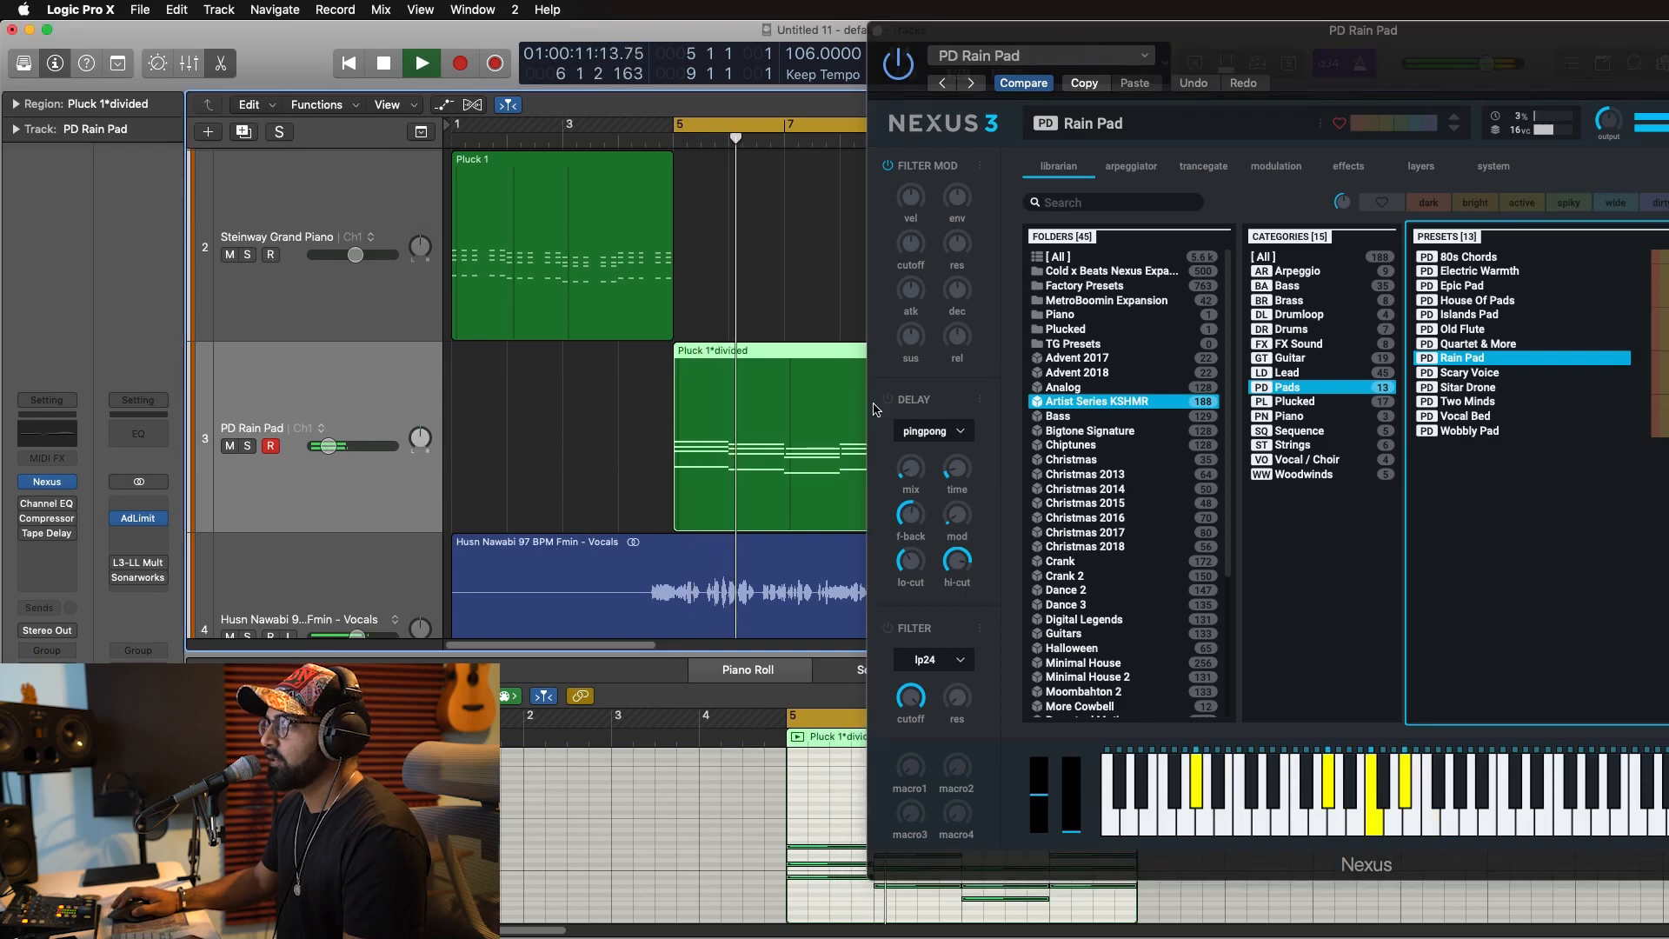
key("space")
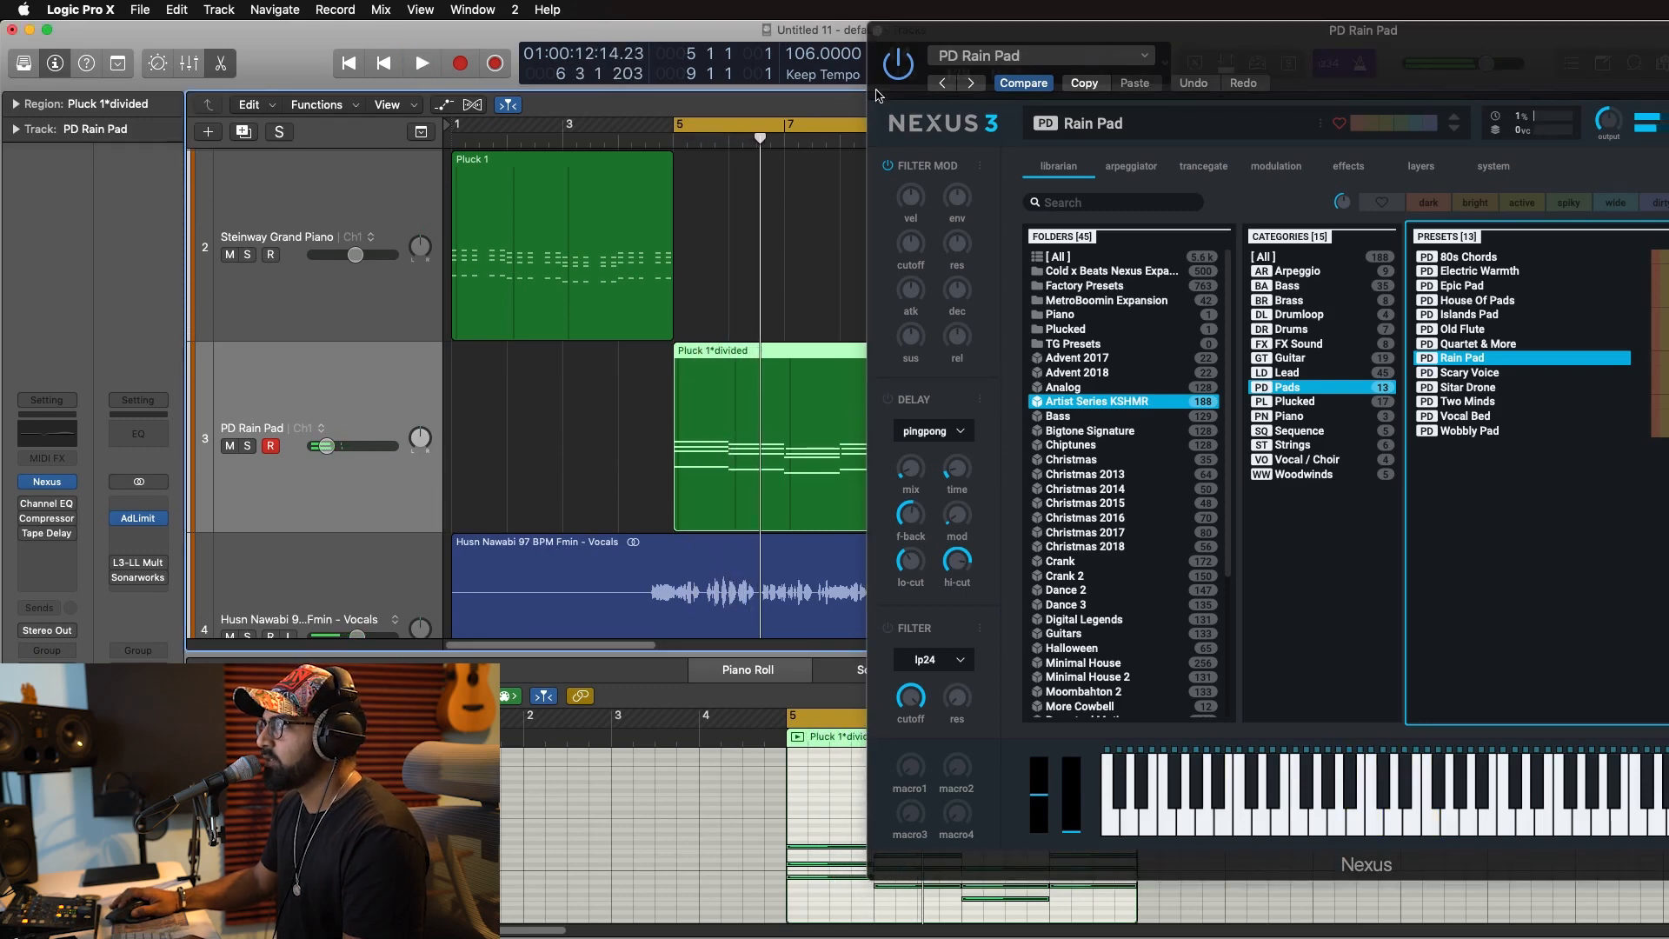
left_click(878, 31)
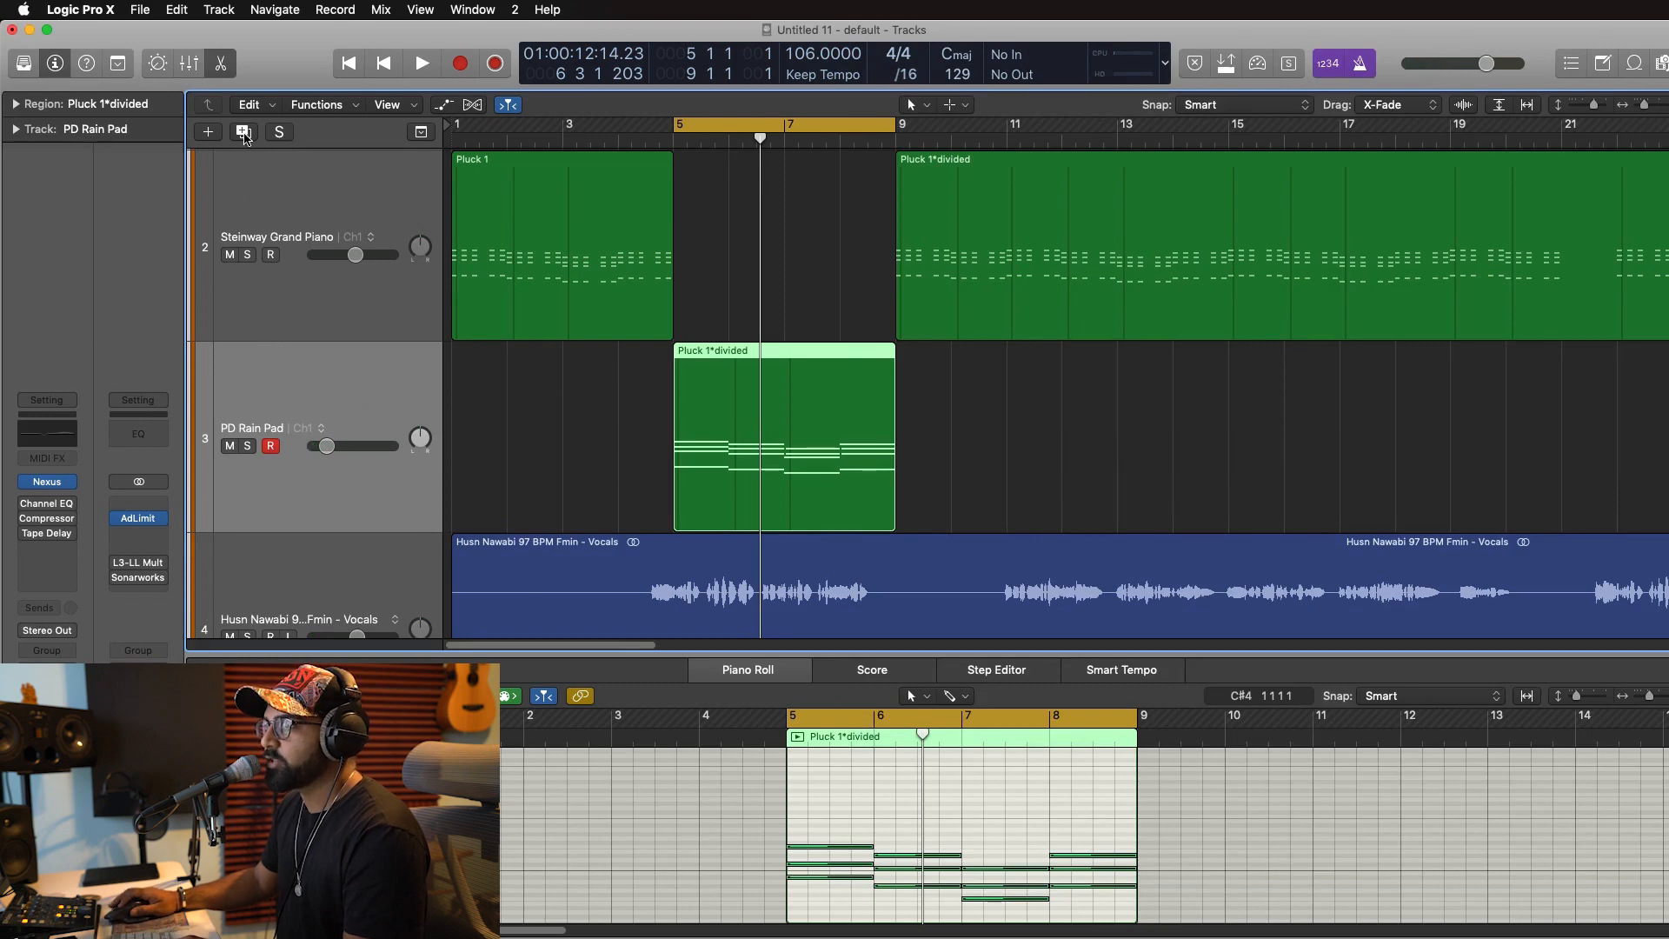
Duplicate the PD Rain Pad track and load the KSHMR Kicks preset from the Drums category in the copy's Nexus.
key("super+d")
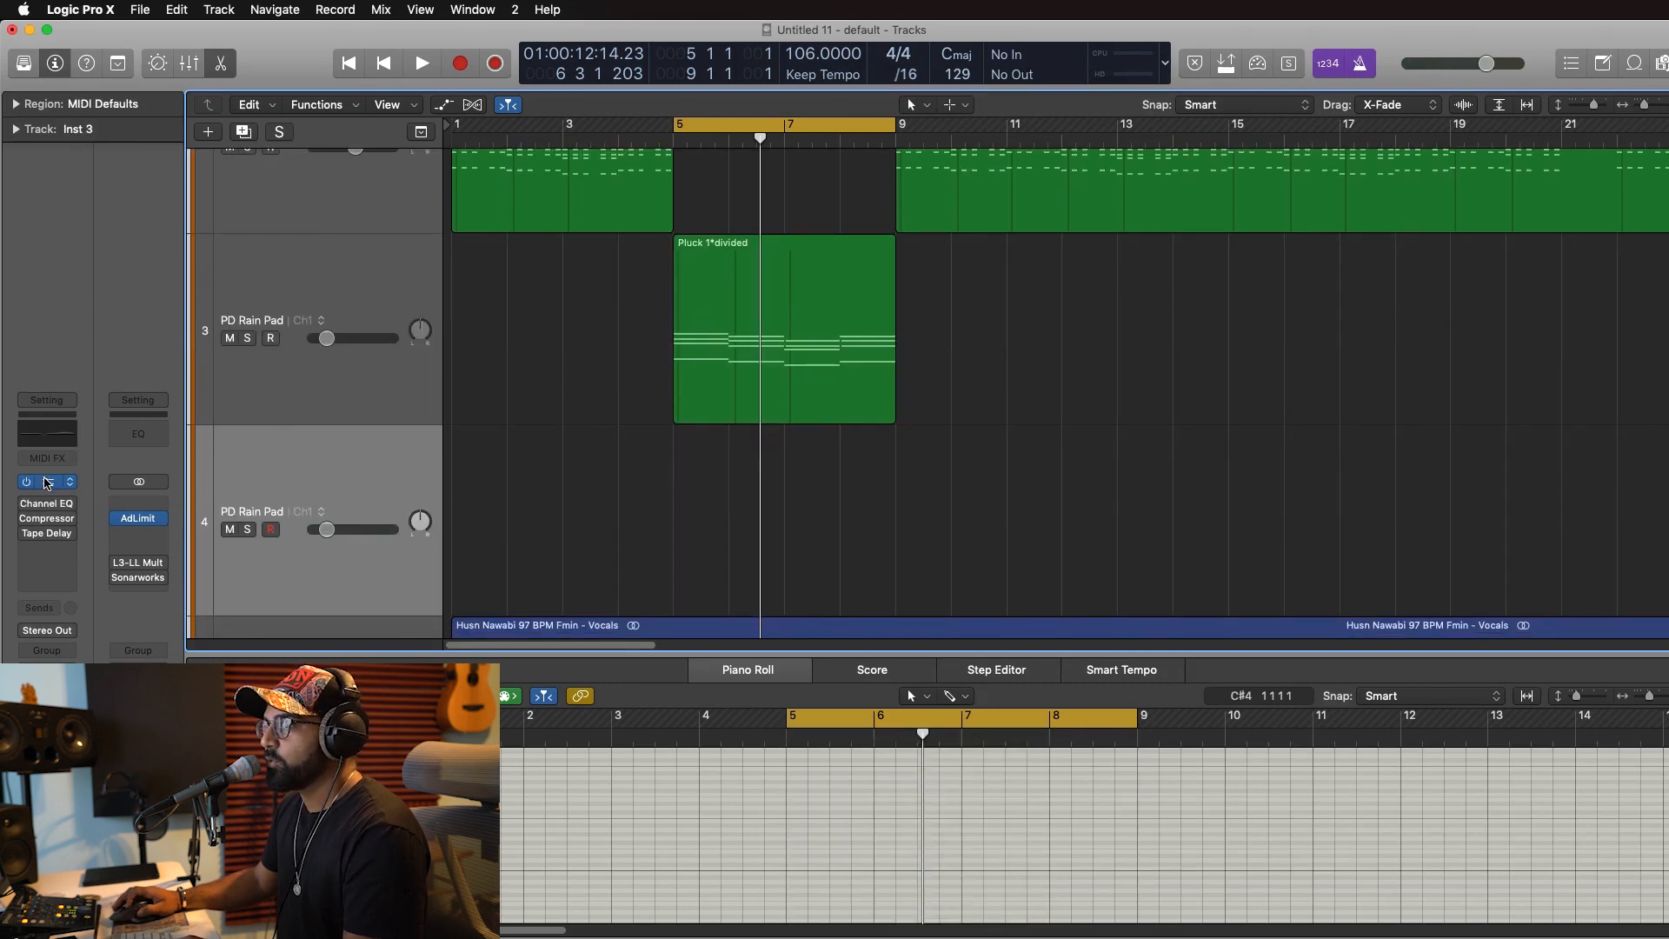
left_click(48, 485)
left_click_drag(366, 26, 1319, 46)
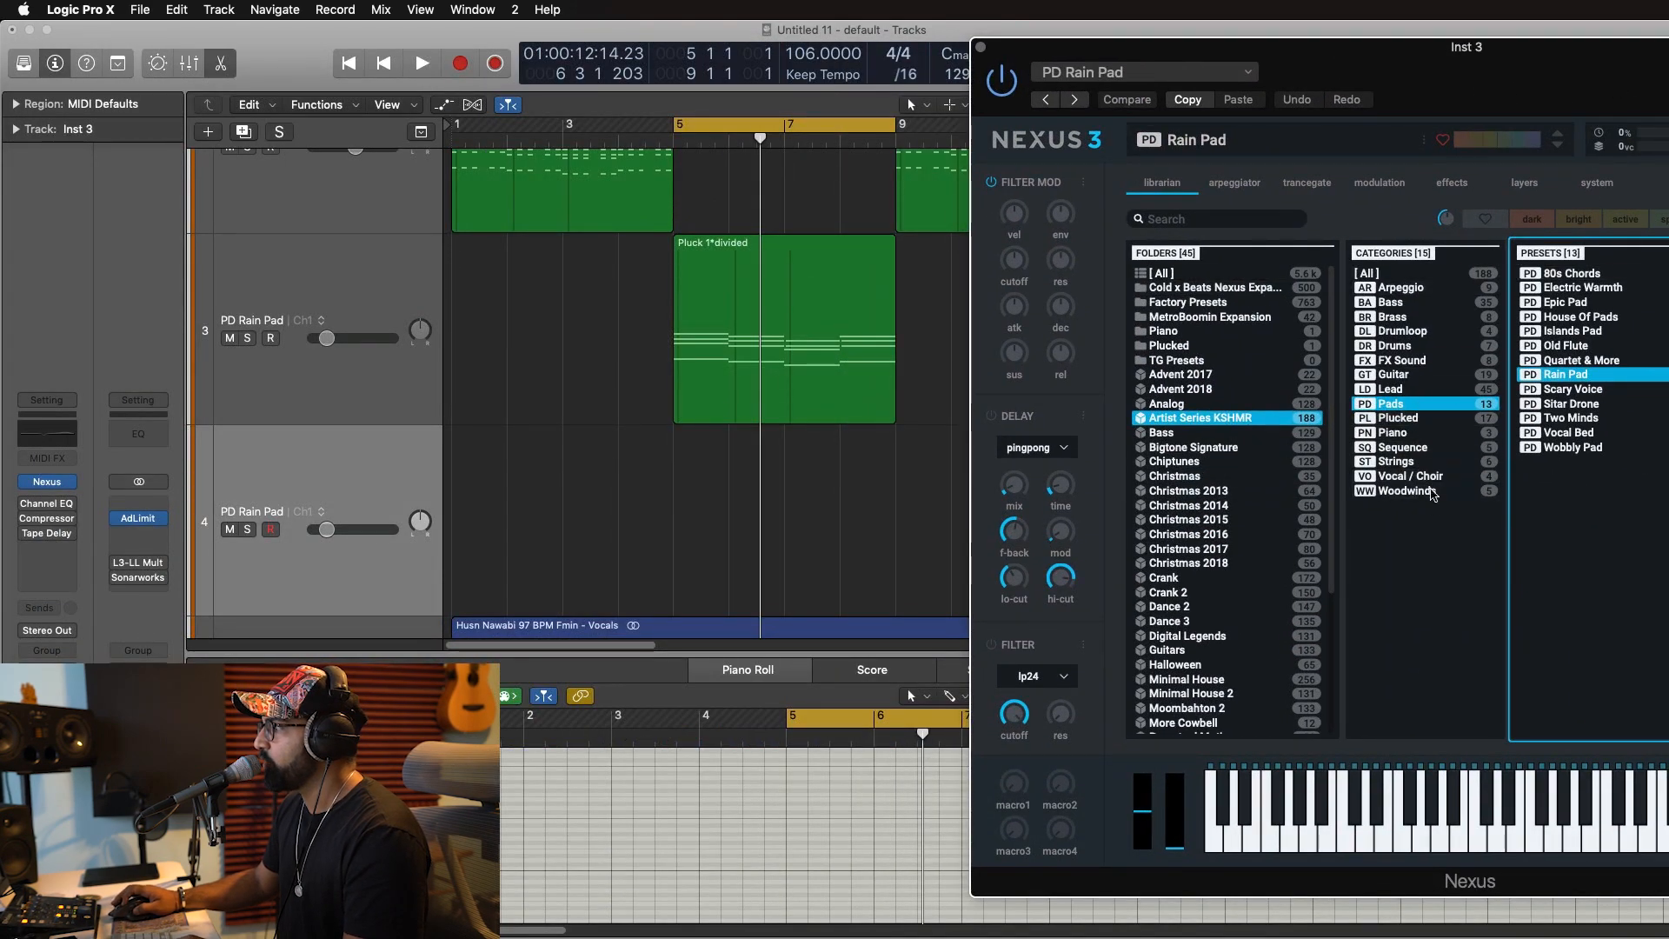
left_click(1394, 346)
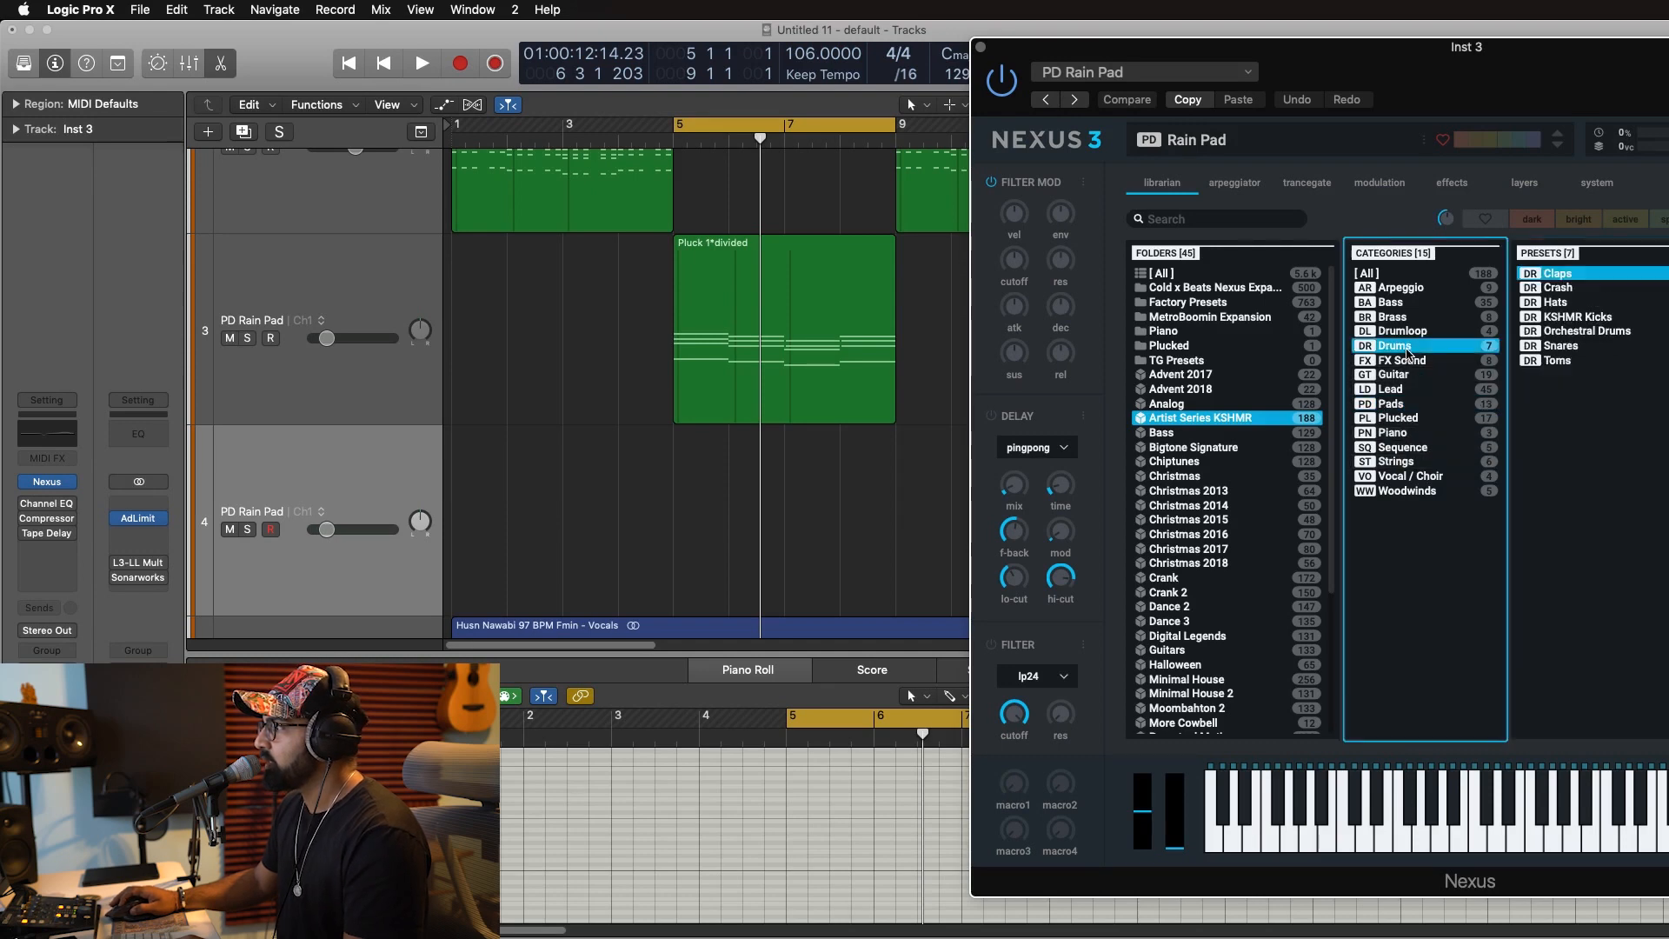
left_click(1599, 318)
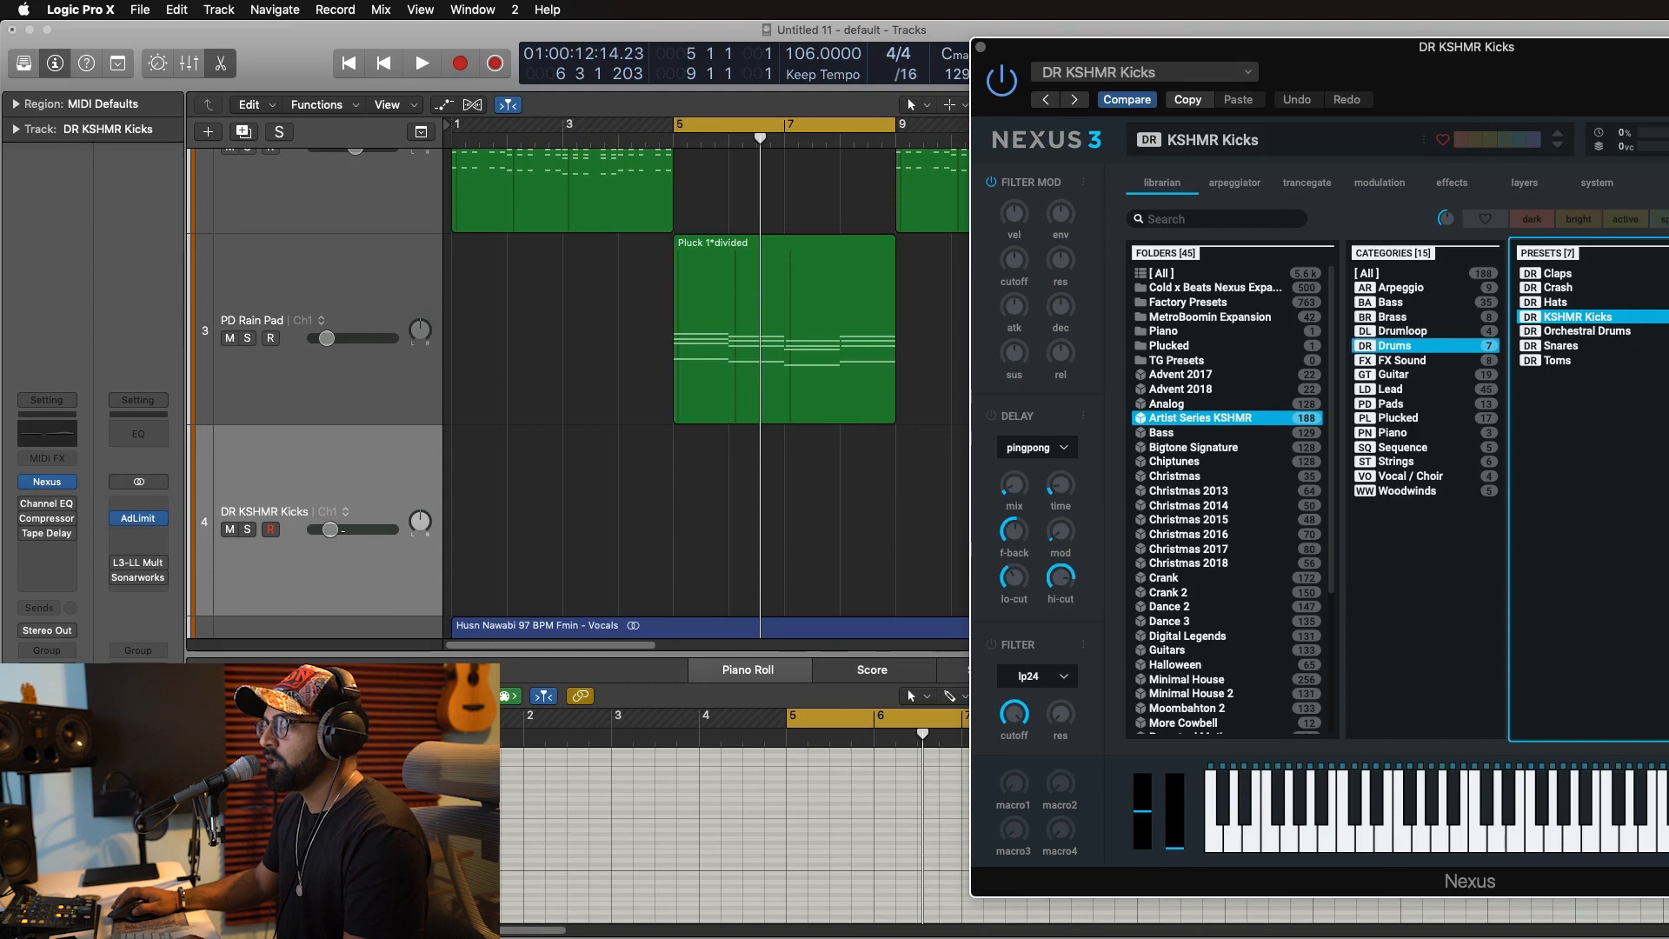
Raise the DR KSHMR Kicks track's volume and record a two-bar kick pattern starting at bar 5.
left_click(344, 531)
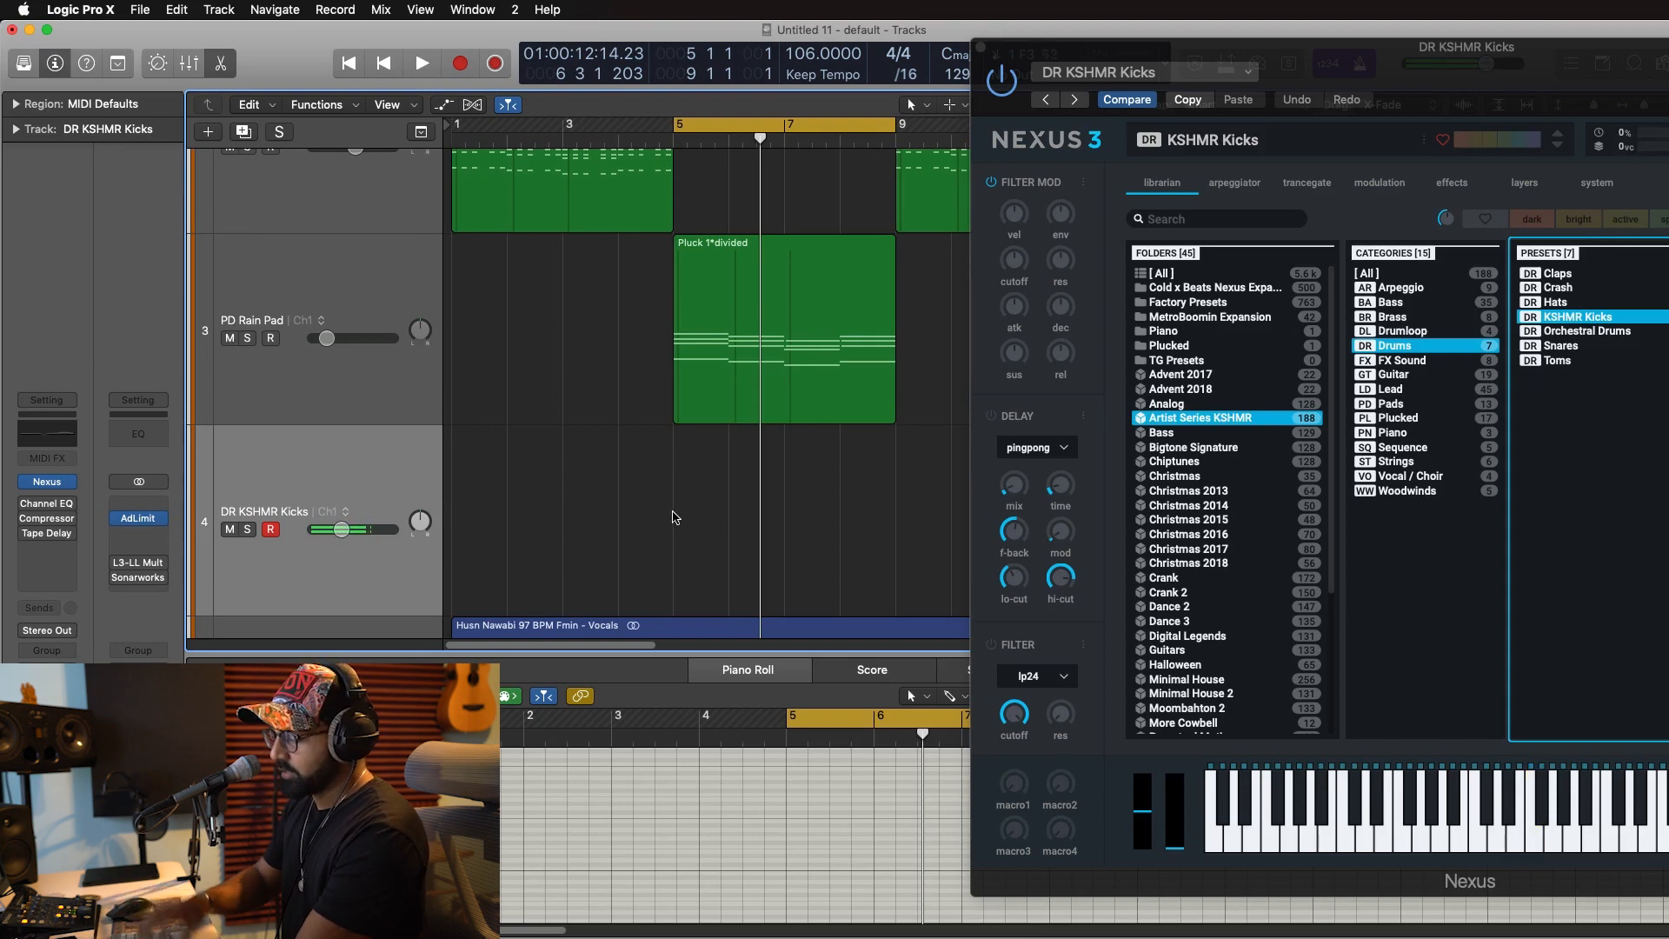
key("r")
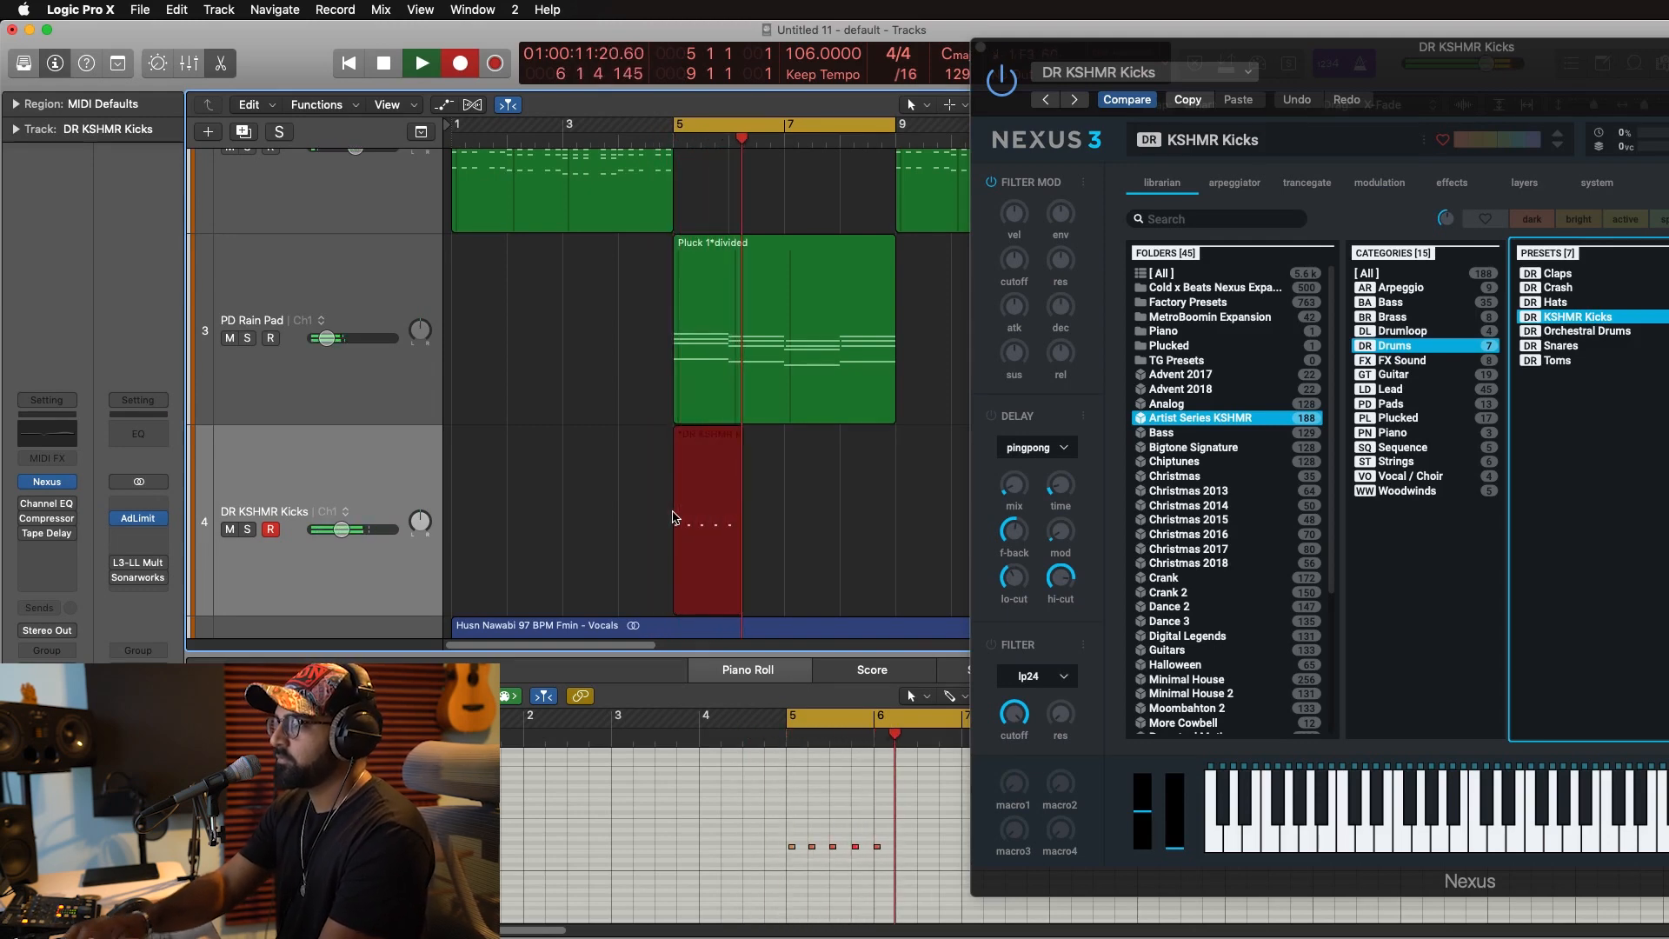
key("space")
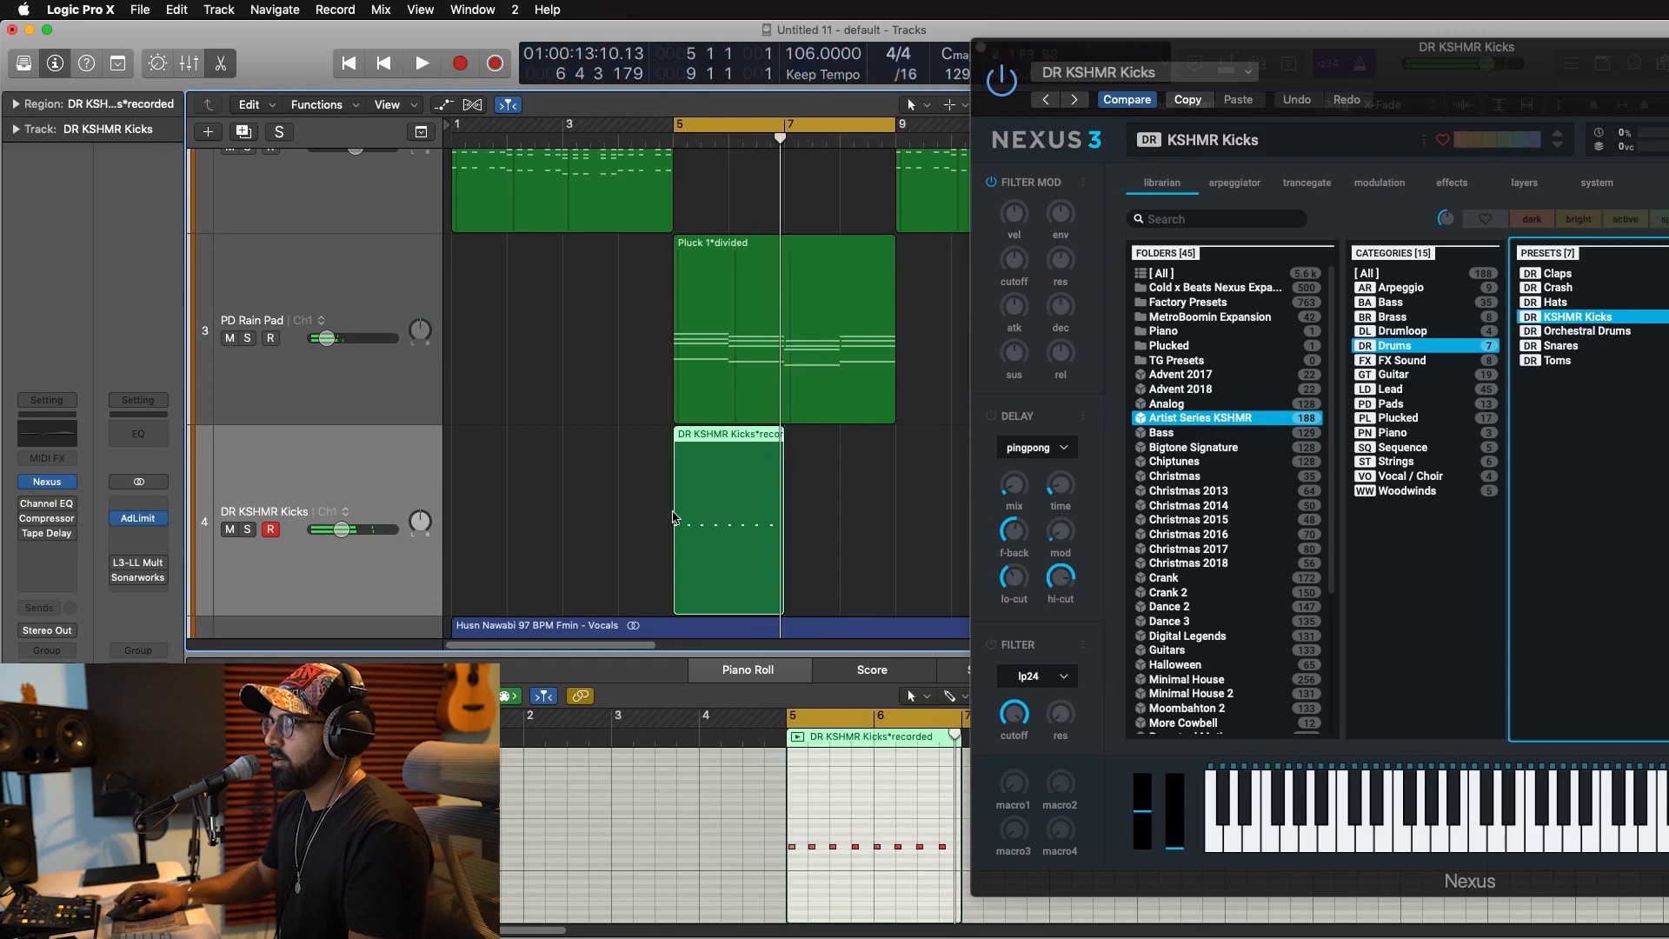
Add the Velocity Processor MIDI effect with value 127 to the kicks track and loop the recorded kick region up to bar 9.
left_click(58, 459)
left_click(71, 599)
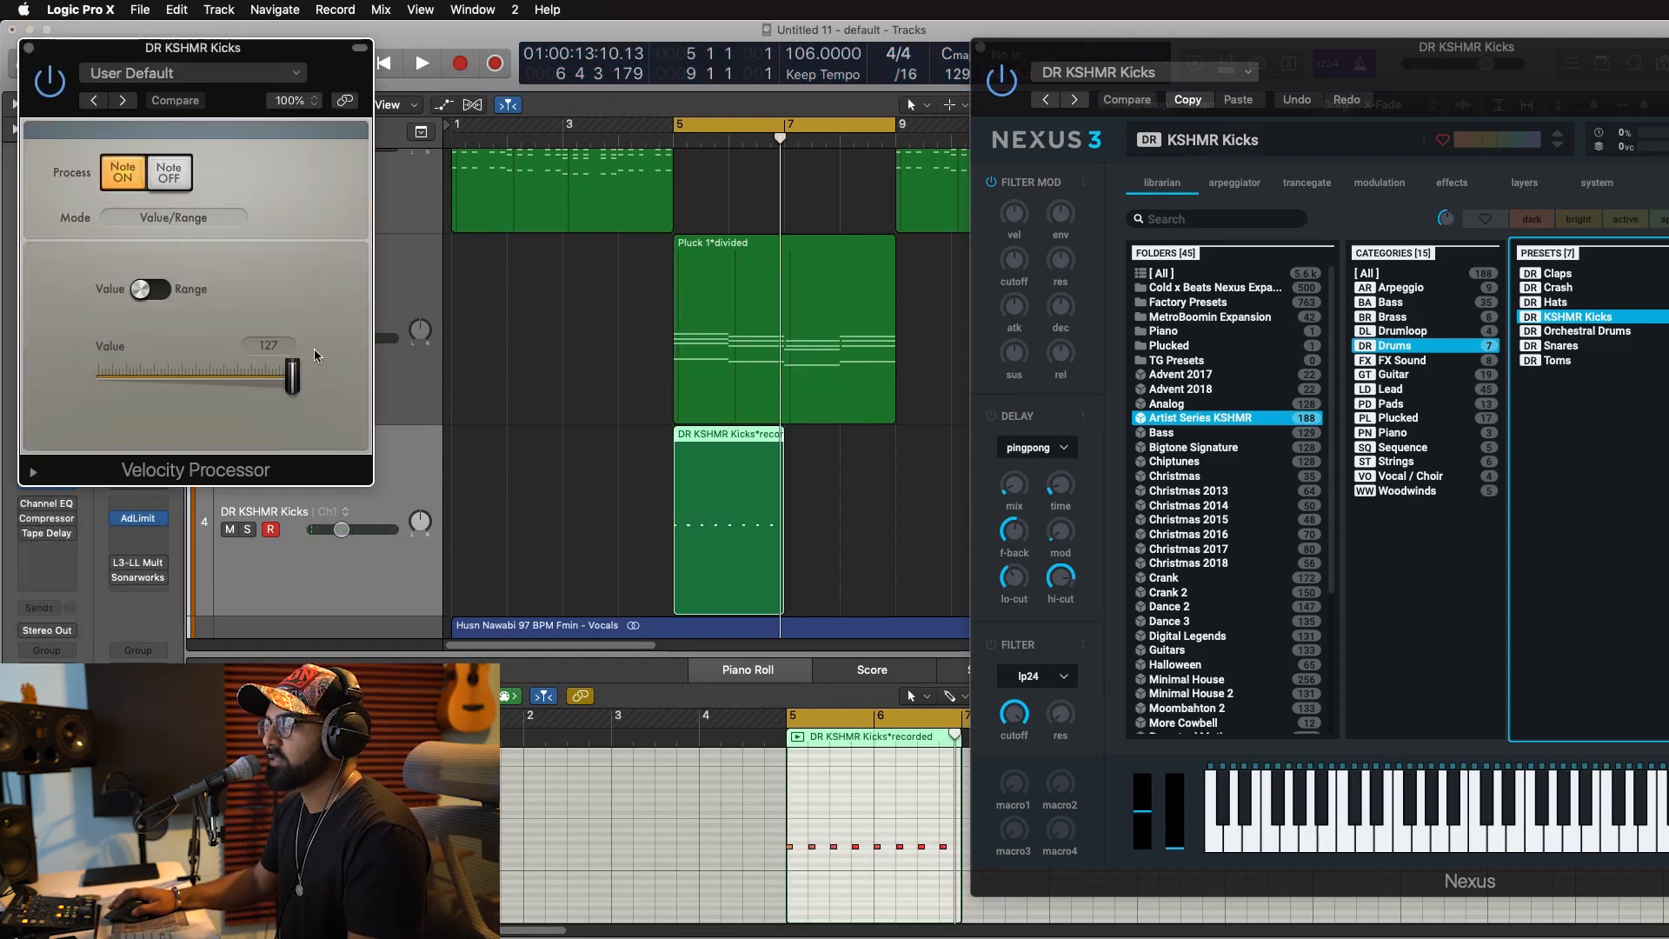
left_click(774, 478)
left_click_drag(785, 475, 895, 472)
left_click(35, 47)
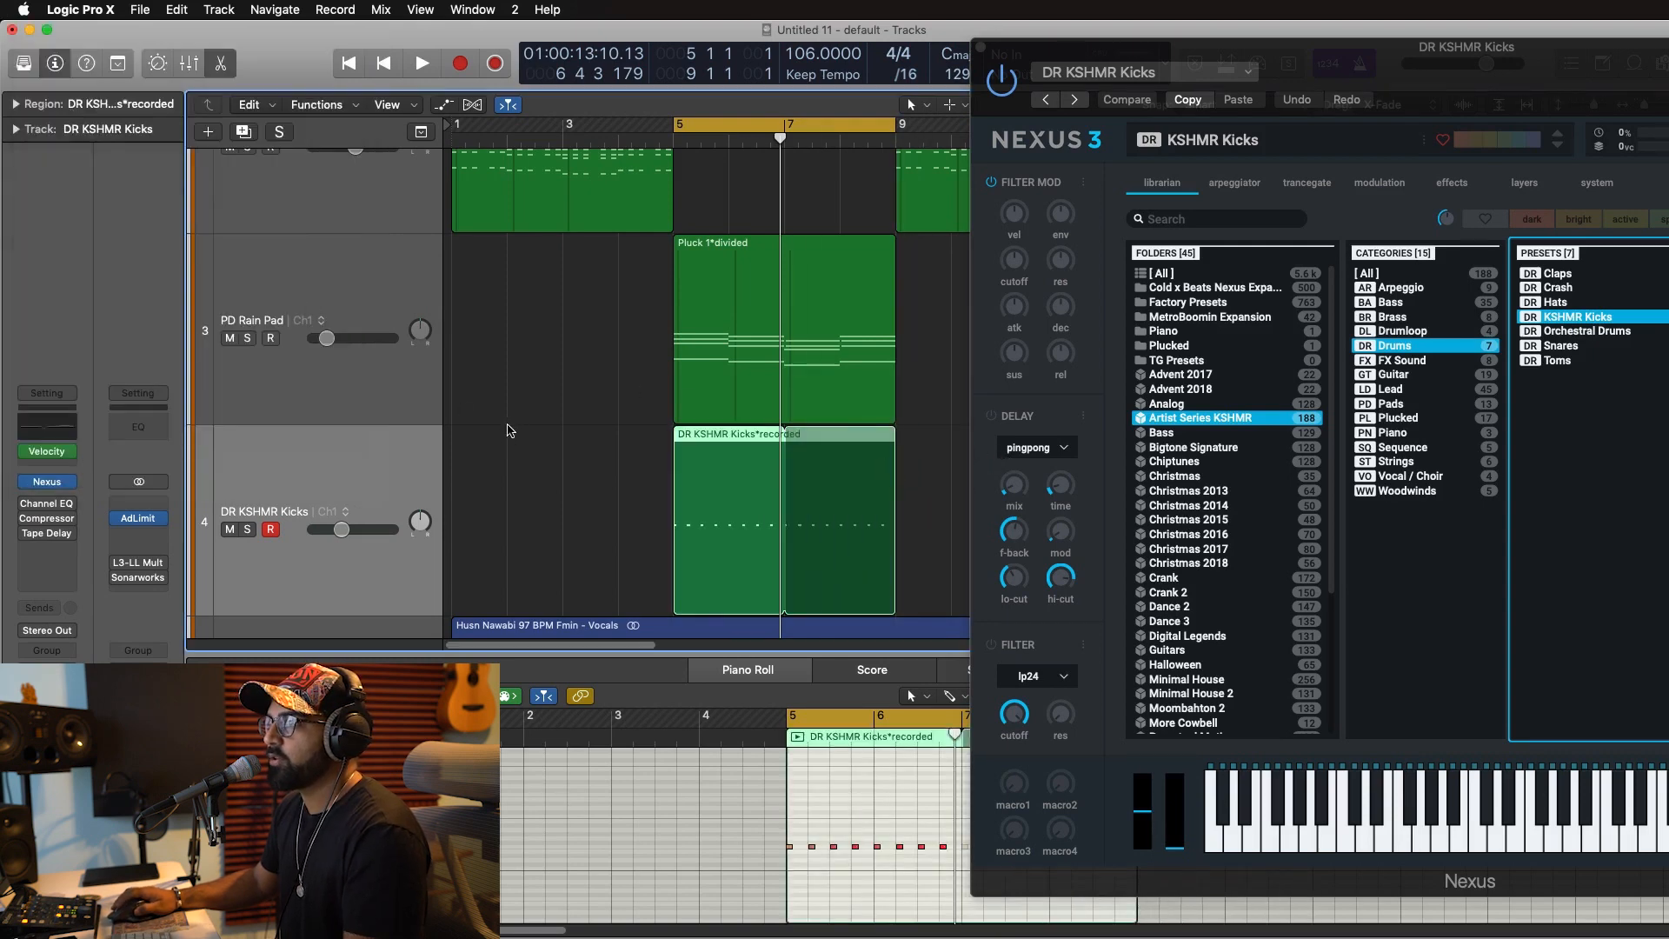
Play the looped kicks with the pad and vocals, close the Nexus window and reduce the track height.
key("space")
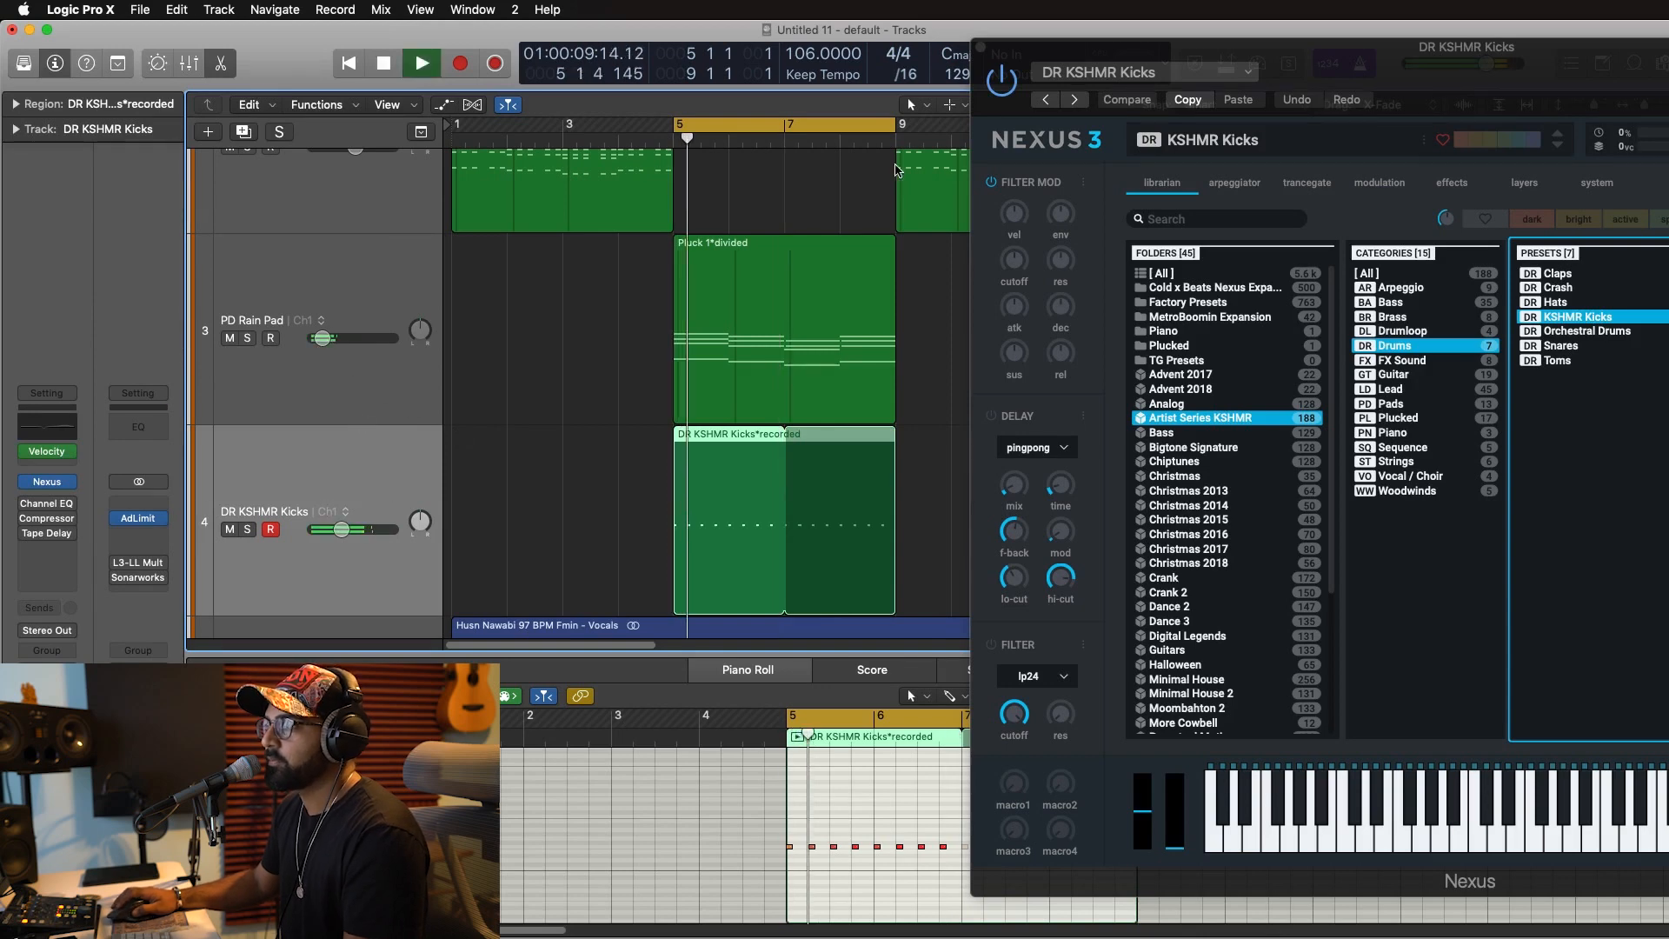
left_click(981, 46)
key("super+Up")
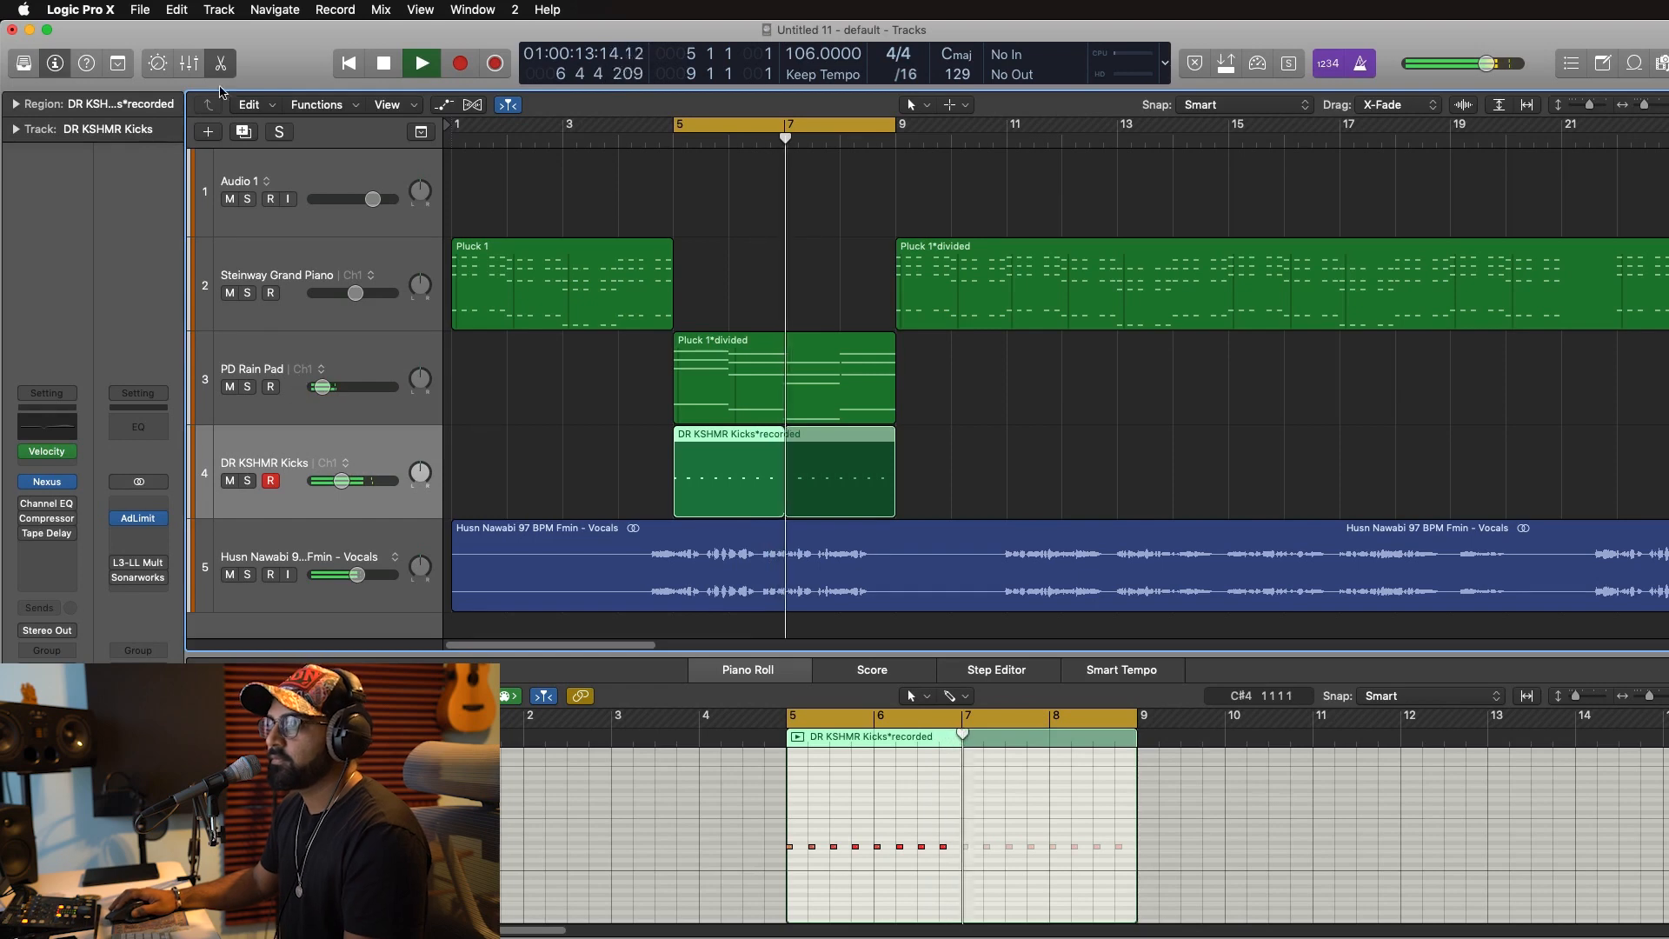
key("space")
Duplicate the DR KSHMR Kicks track and load the Snares preset in the copy's Nexus.
left_click(244, 132)
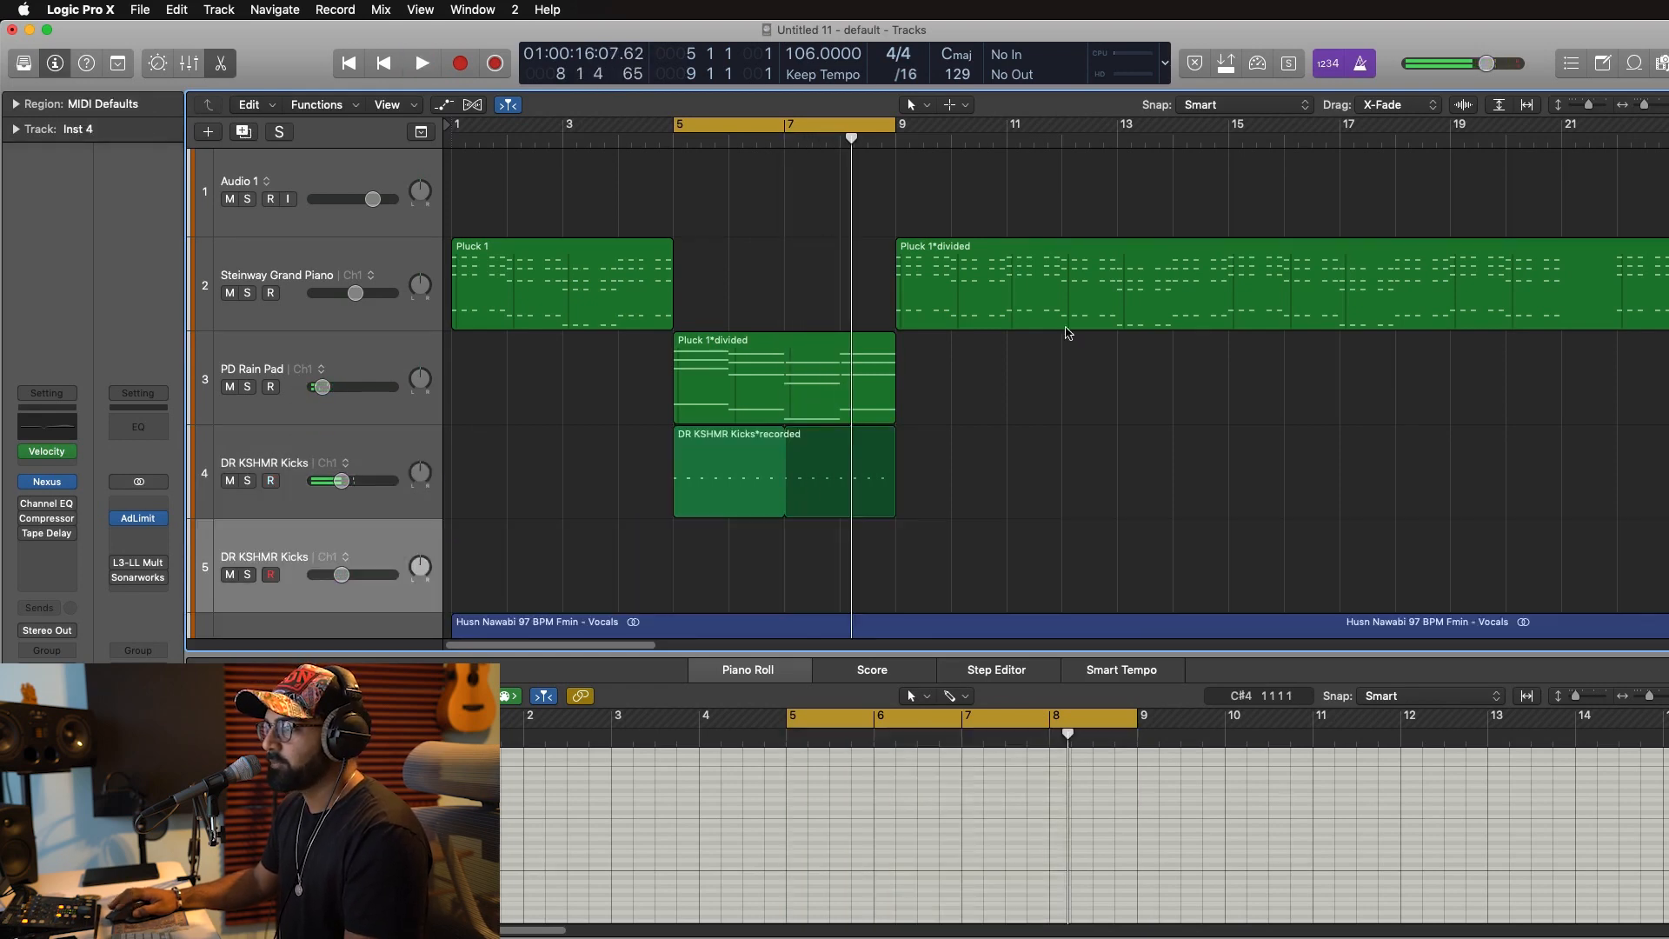
left_click(48, 483)
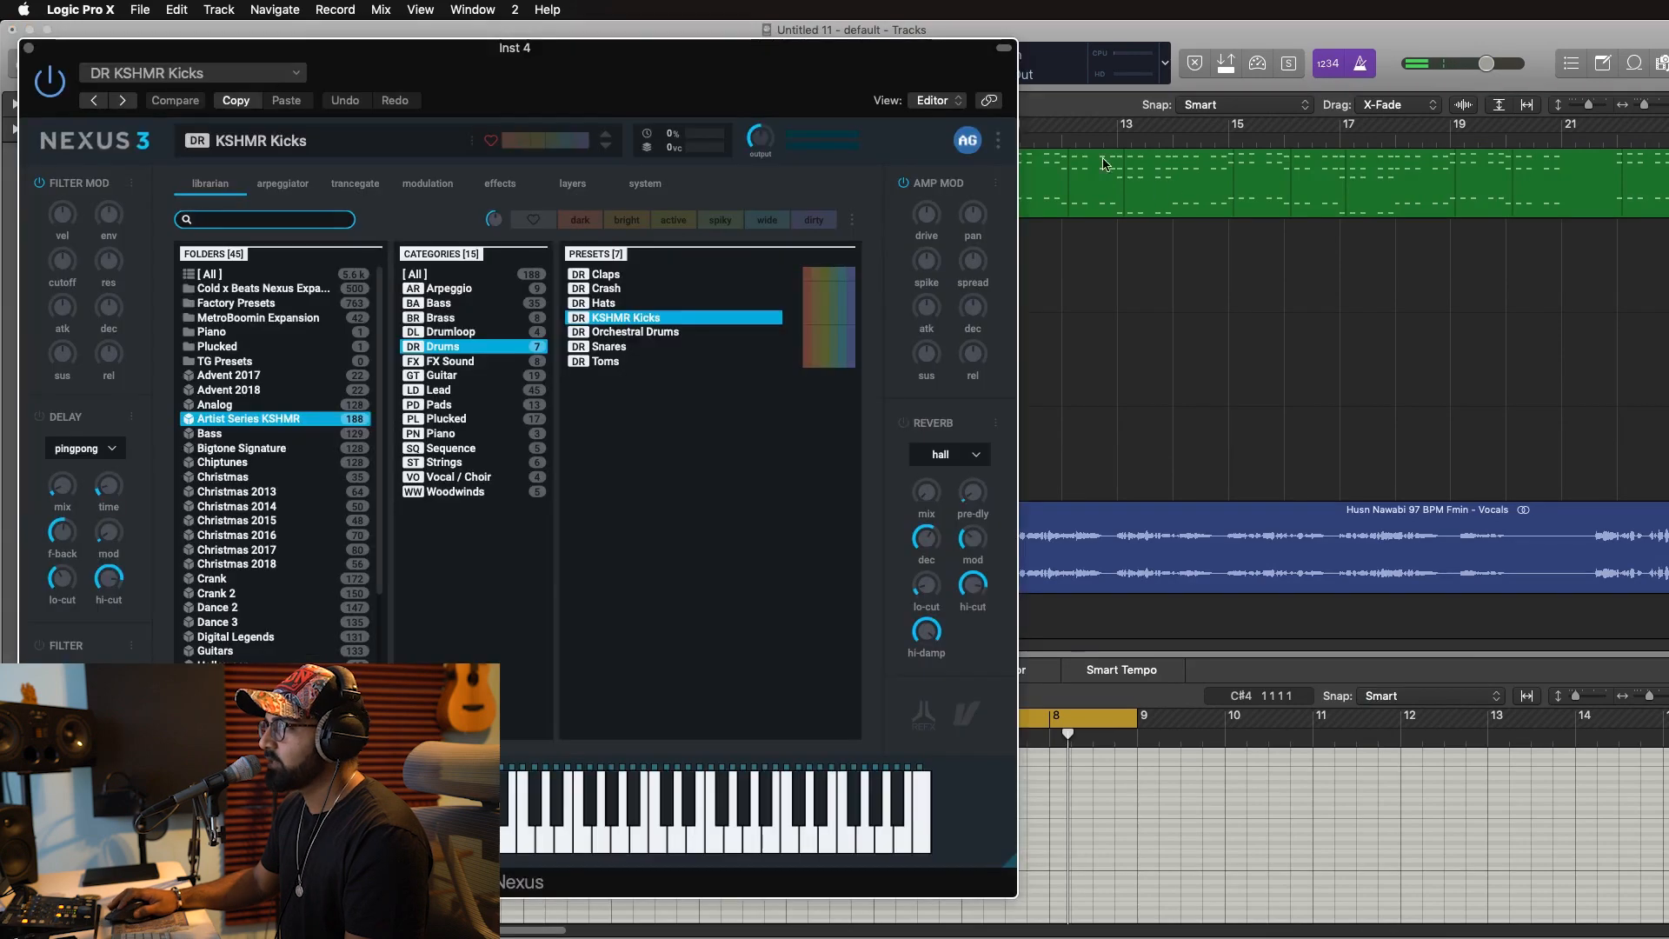
left_click_drag(943, 38, 1385, 67)
left_click(1478, 365)
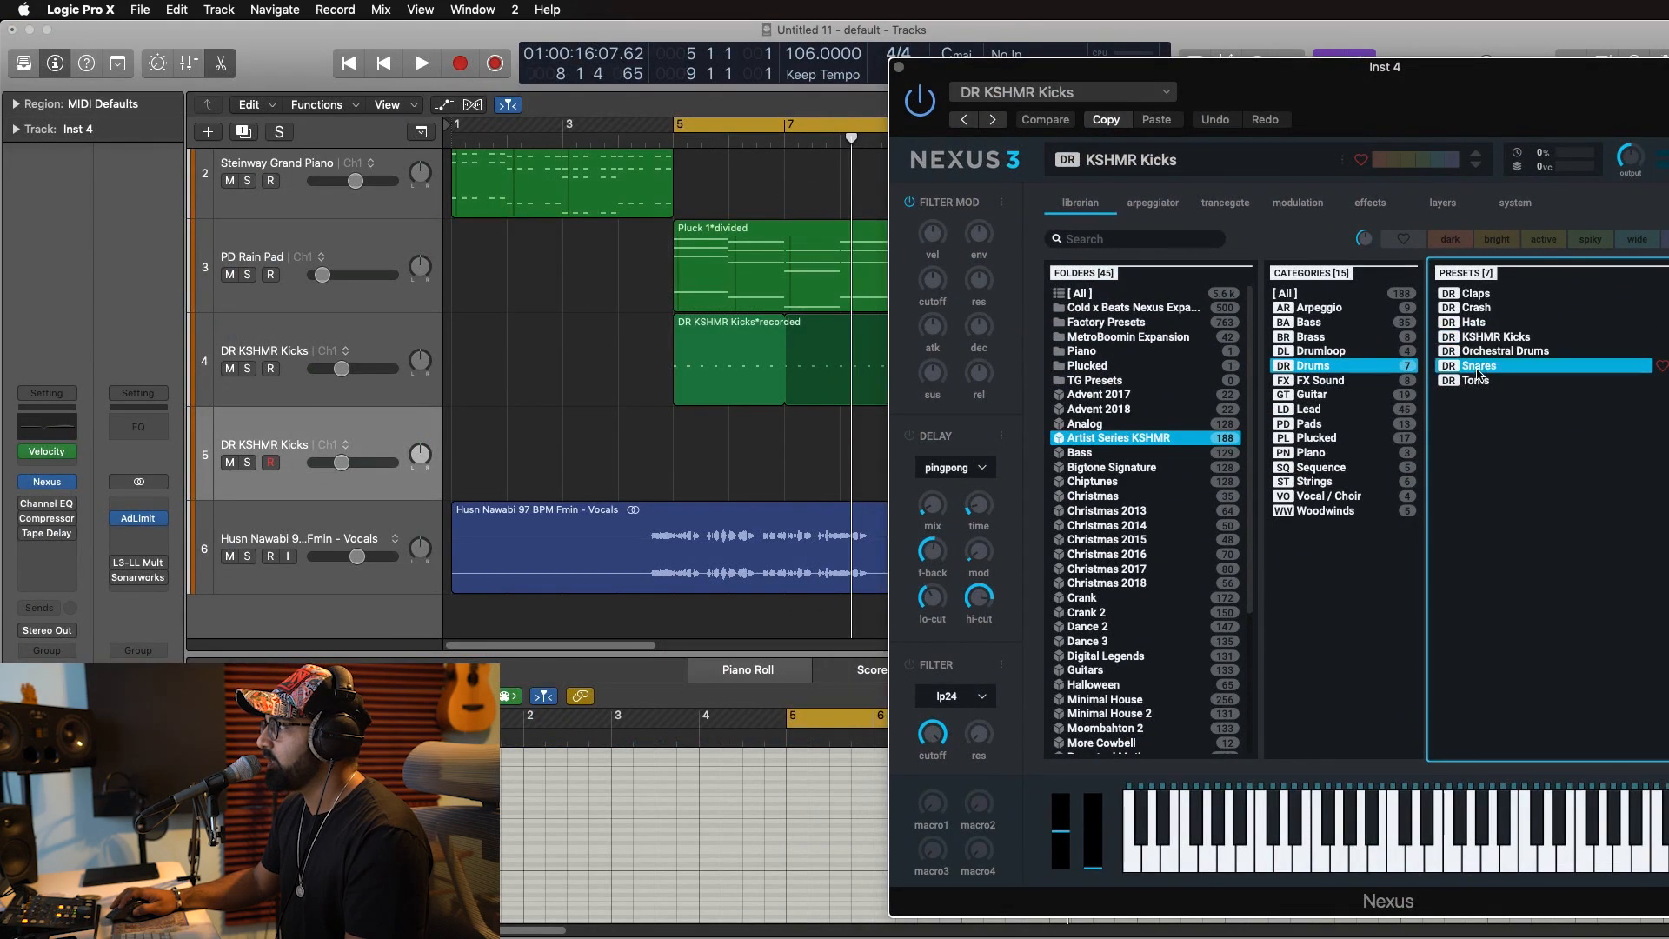
Lower the DR Snares track's volume slightly and record a two-bar snare pattern from bar 5.
left_click(292, 426)
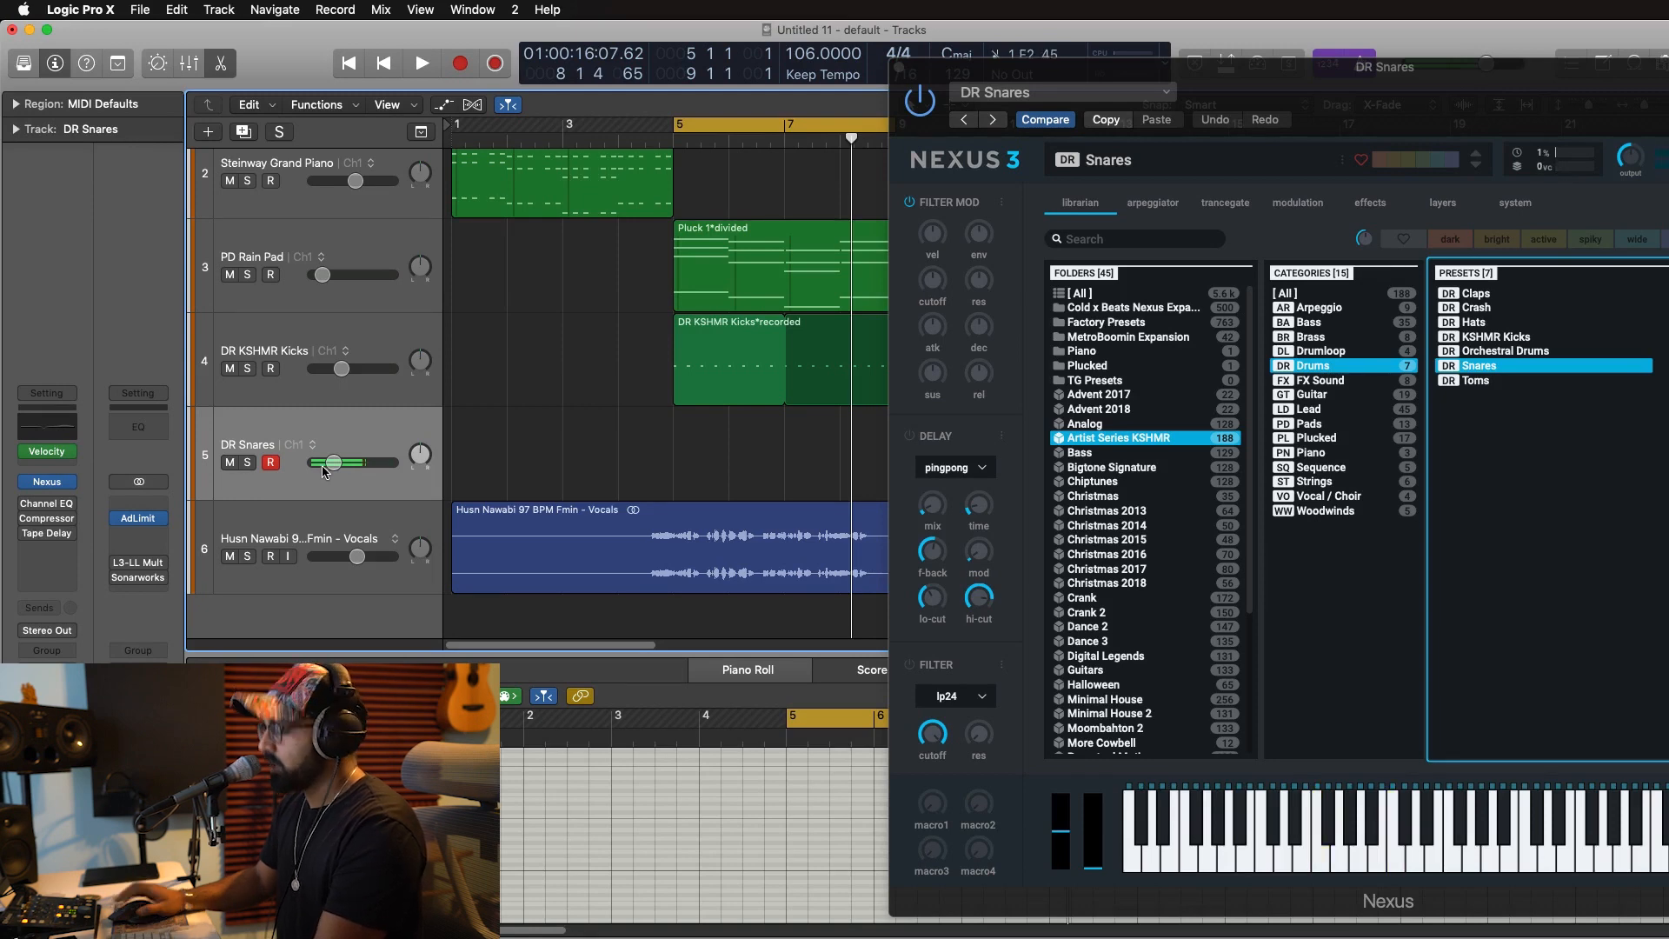
key("space")
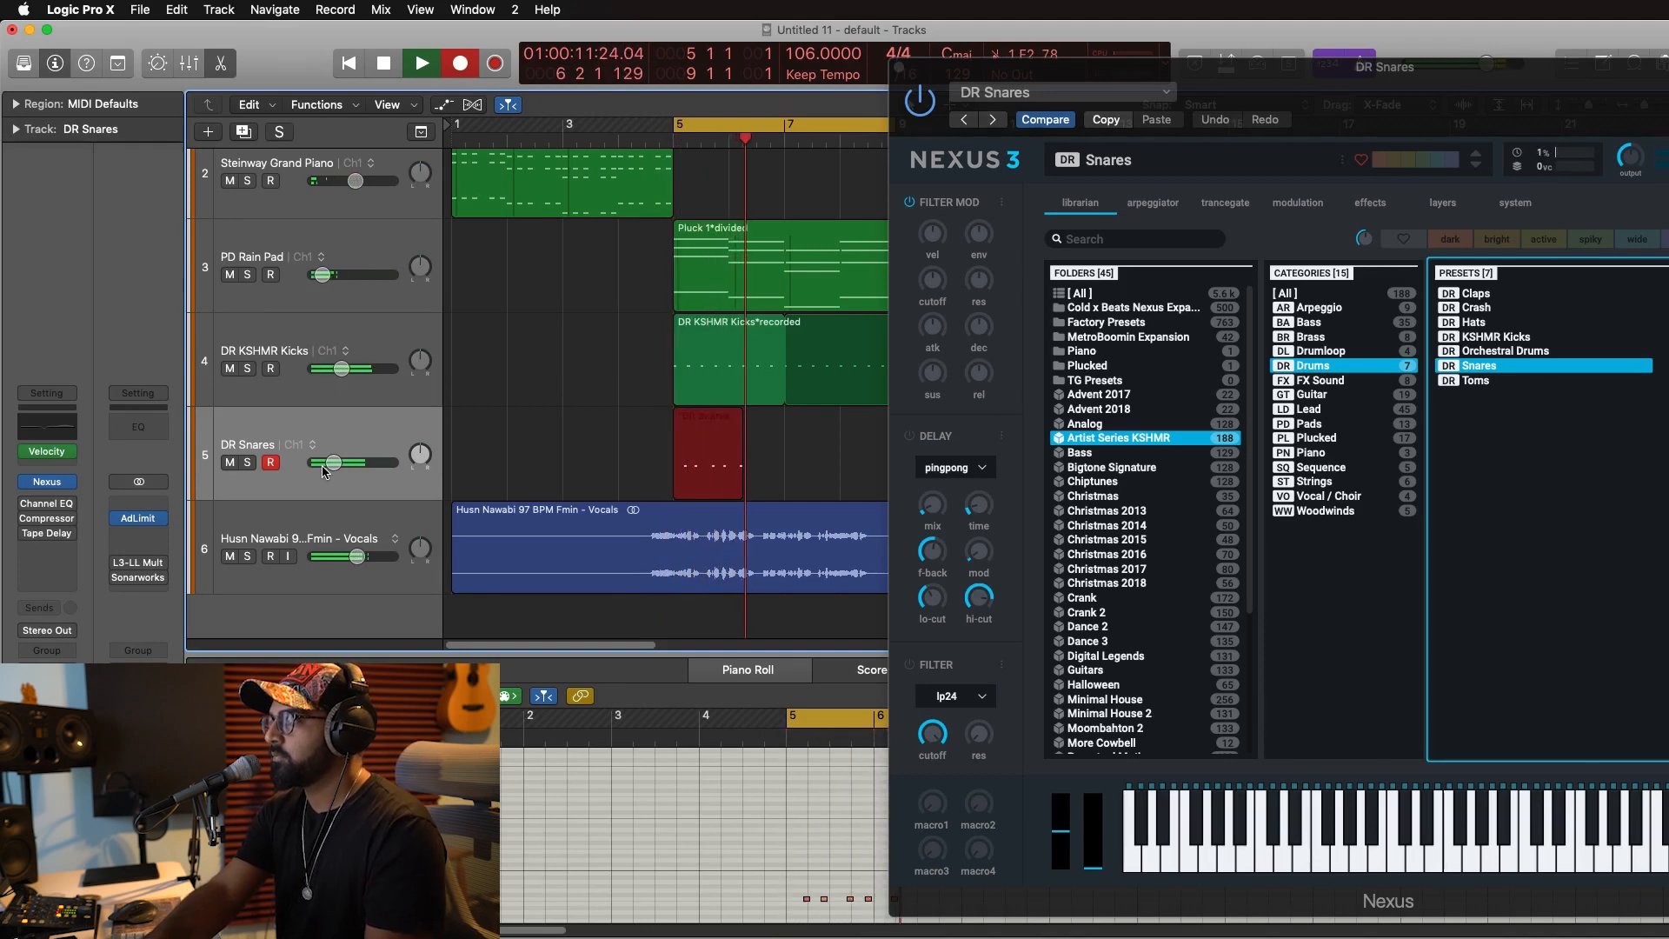
key("space")
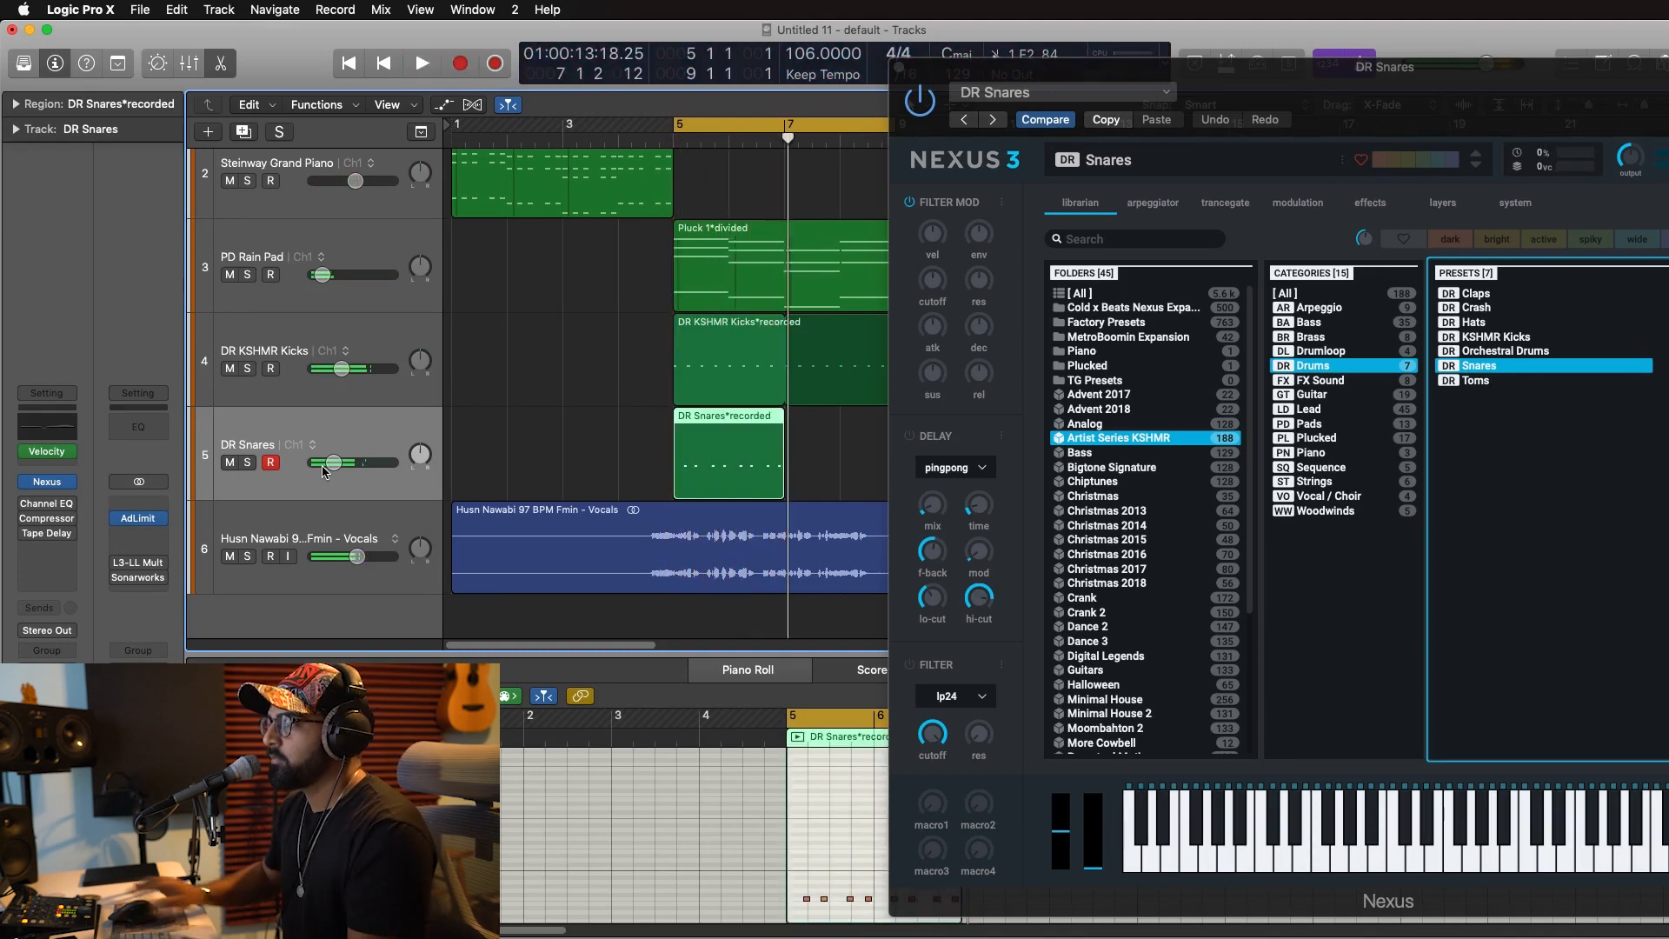
Play the recorded snares, hide the Nexus window and loop the snare region up to bar 9.
key("space")
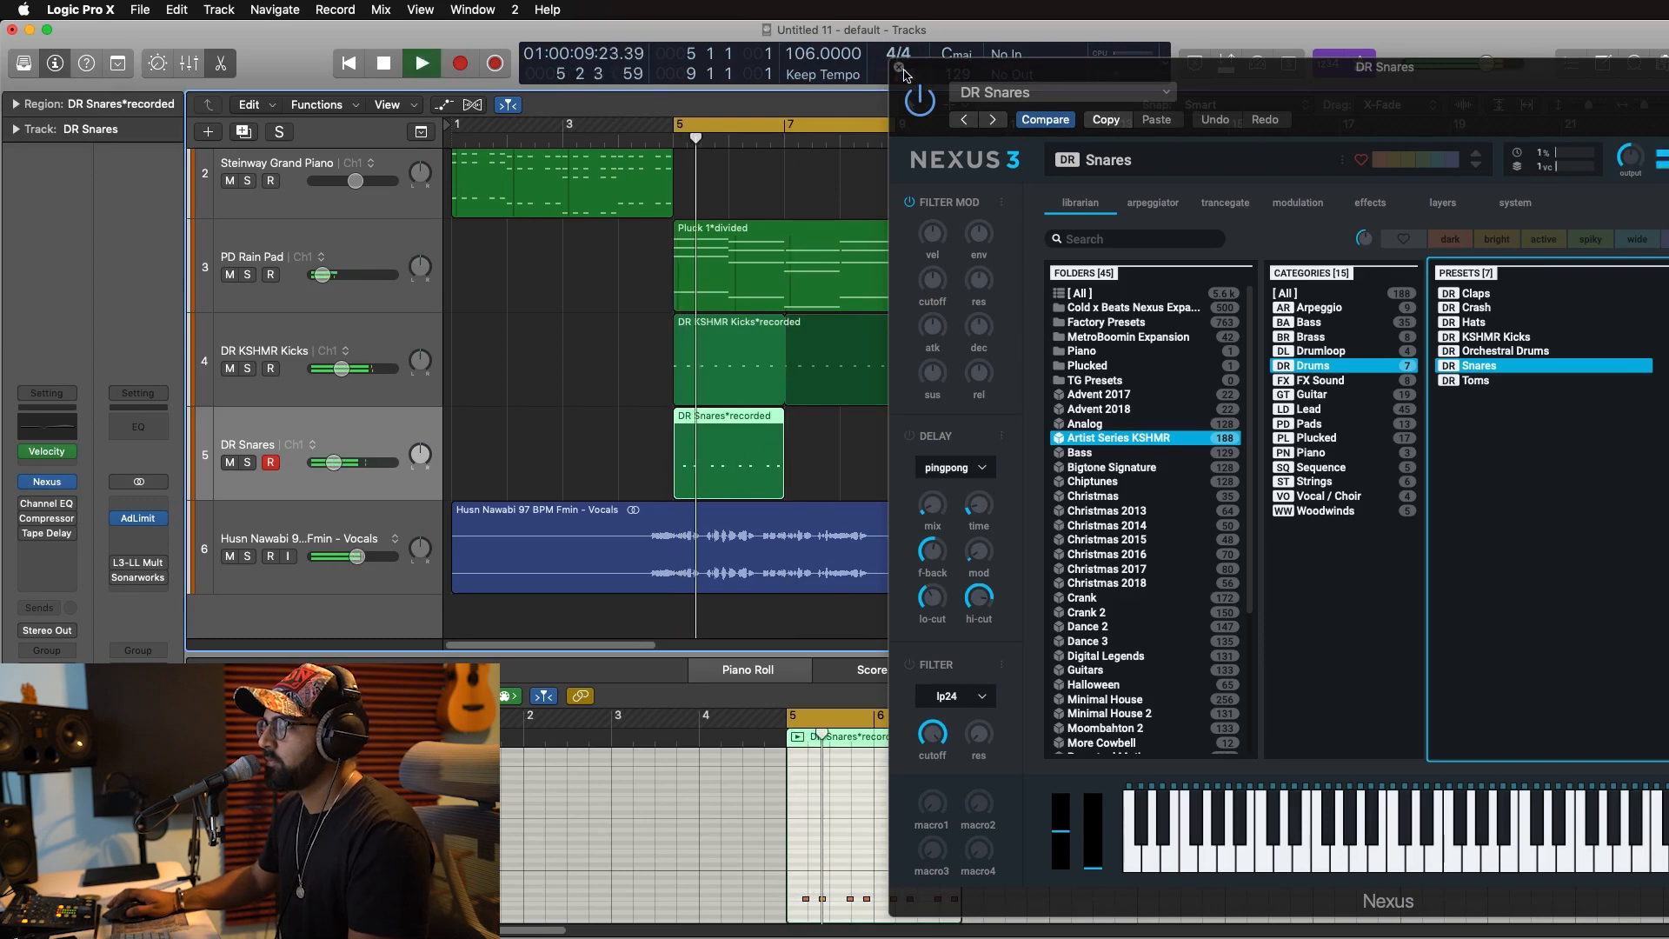
key("v")
left_click_drag(782, 433, 895, 438)
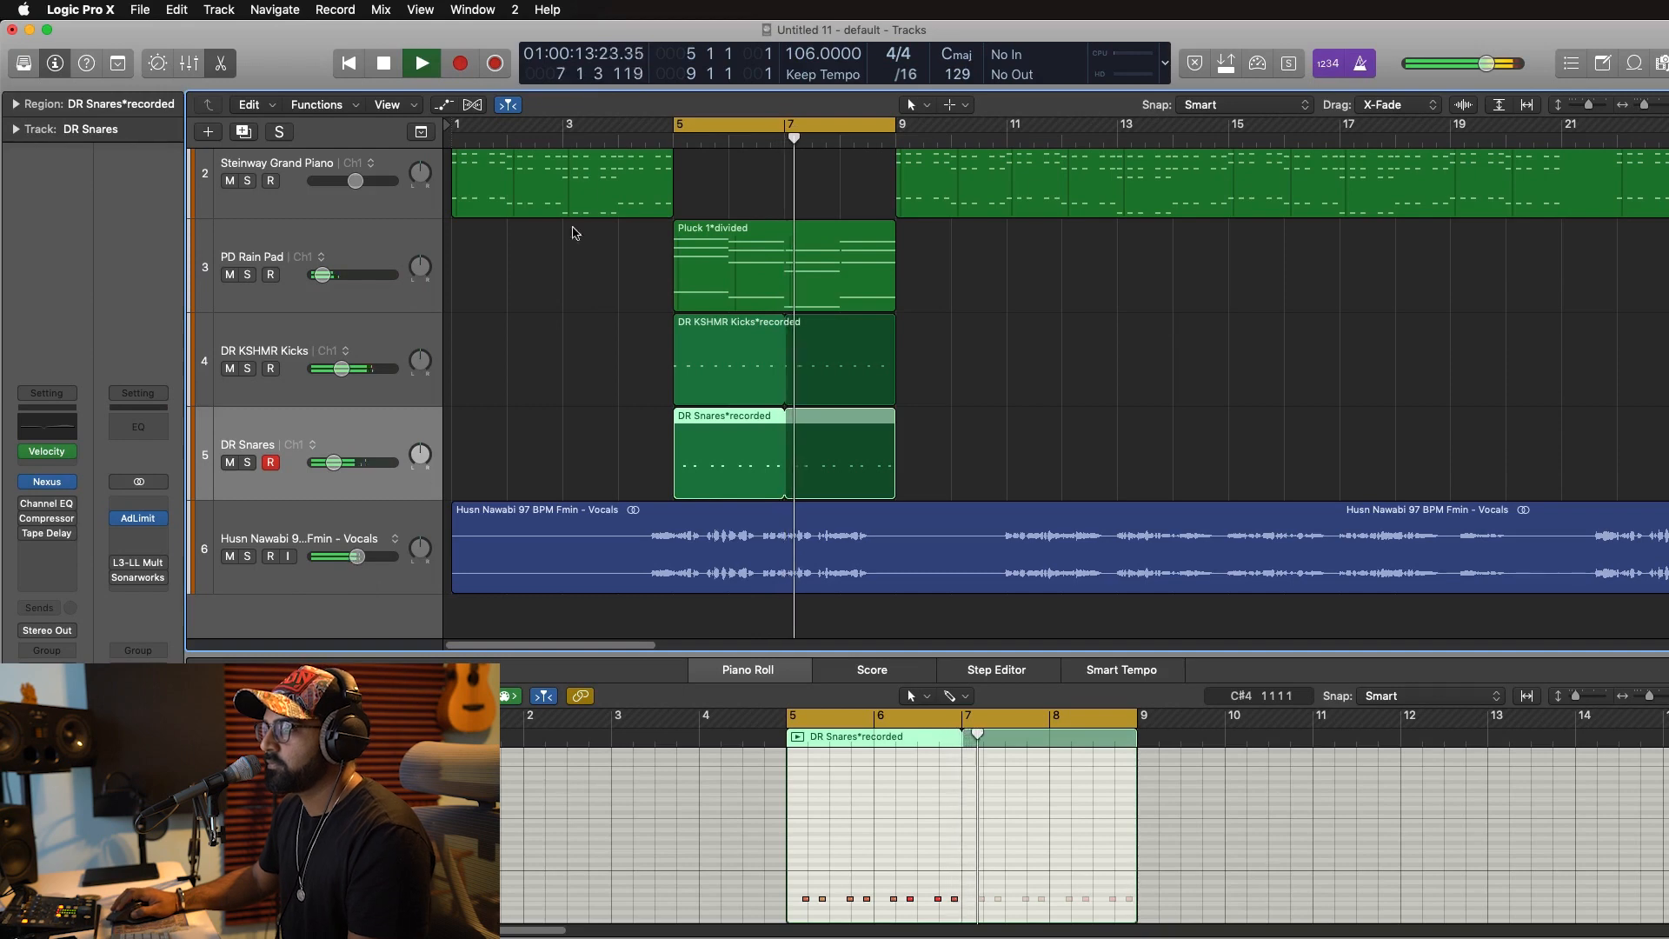
Stop playback and duplicate the Steinway Grand Piano track with its settings, without its regions.
scroll(361, 297, "up", 2)
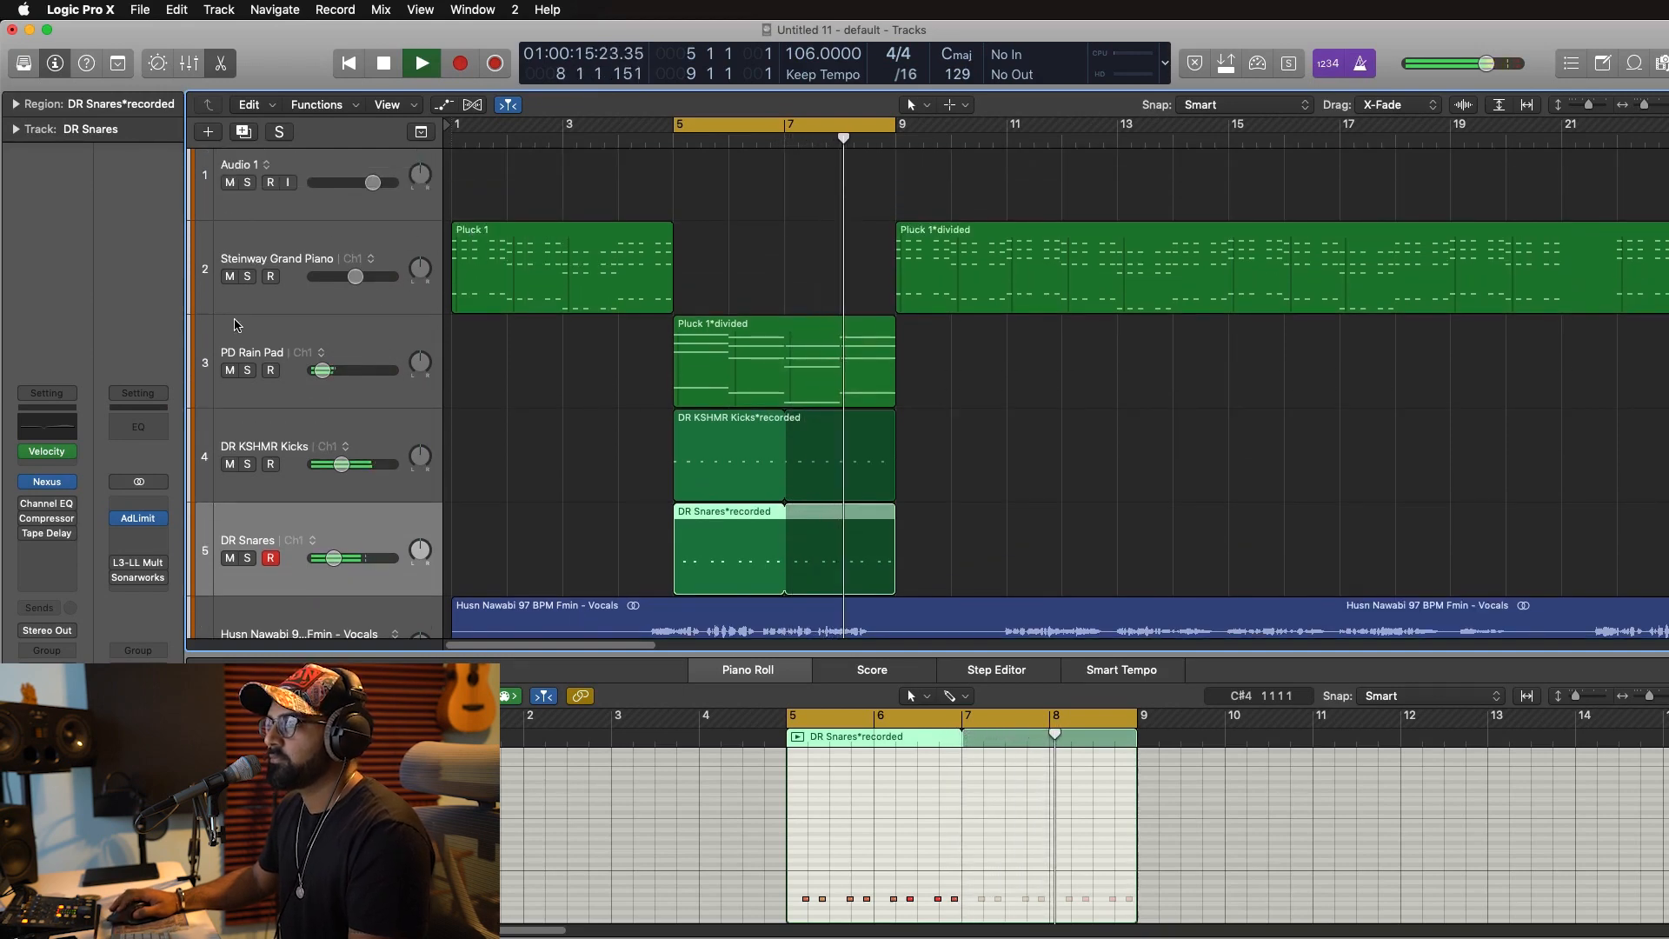
key("Up")
key("Up")
key("space")
left_click(273, 247)
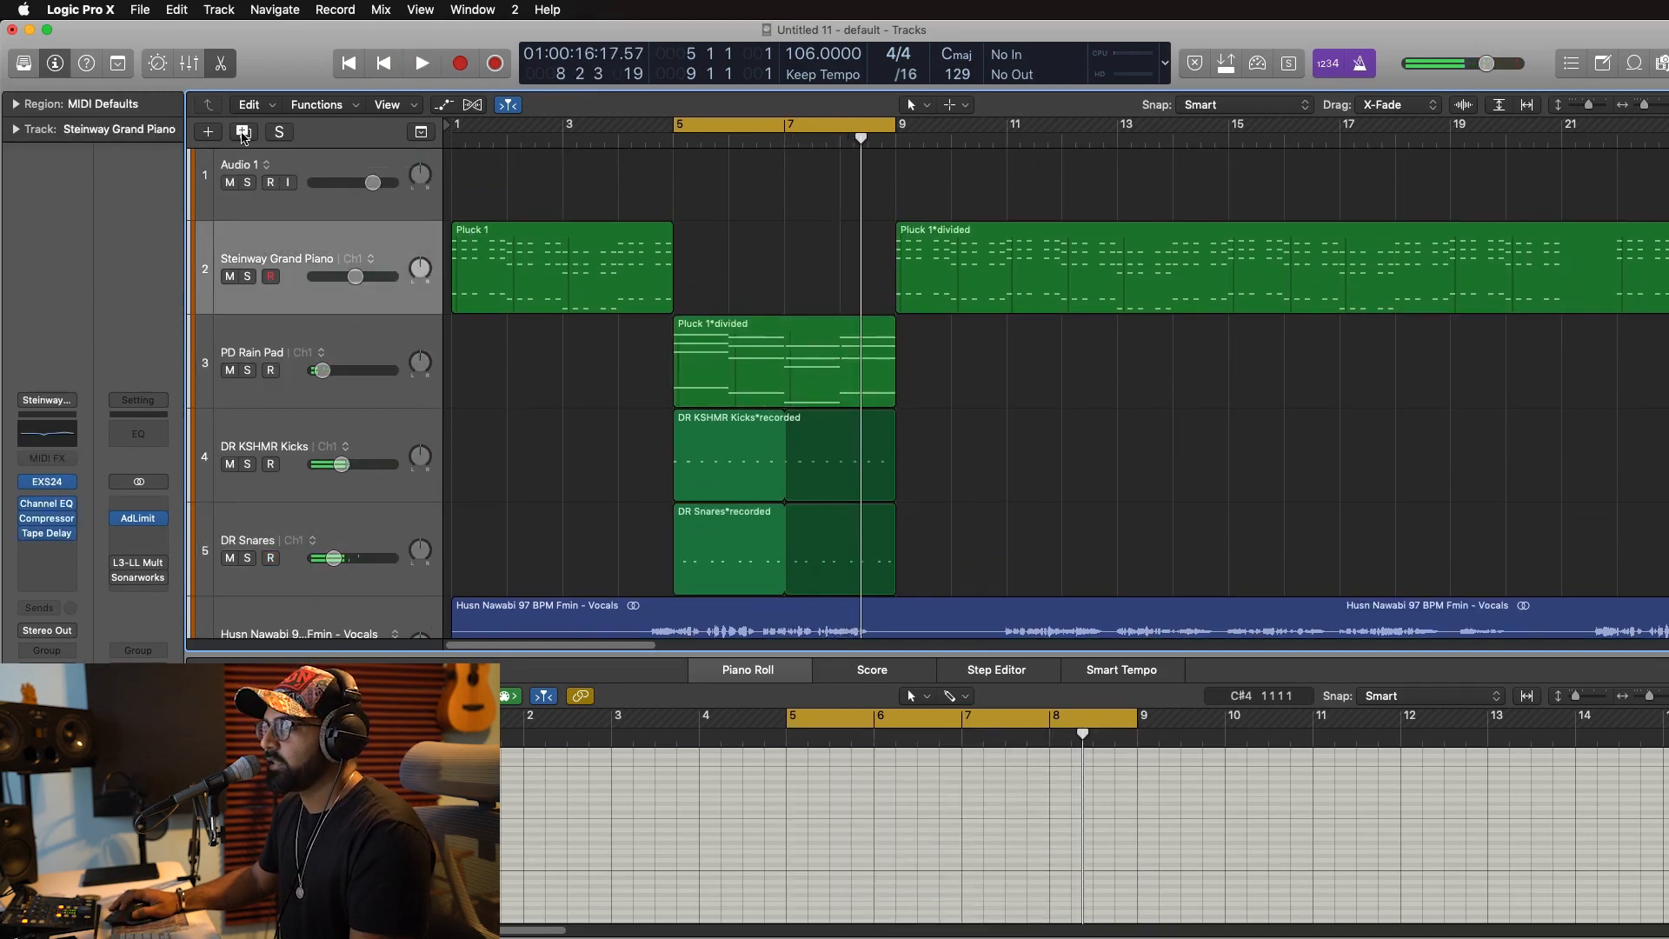
left_click(243, 133)
left_click(439, 267)
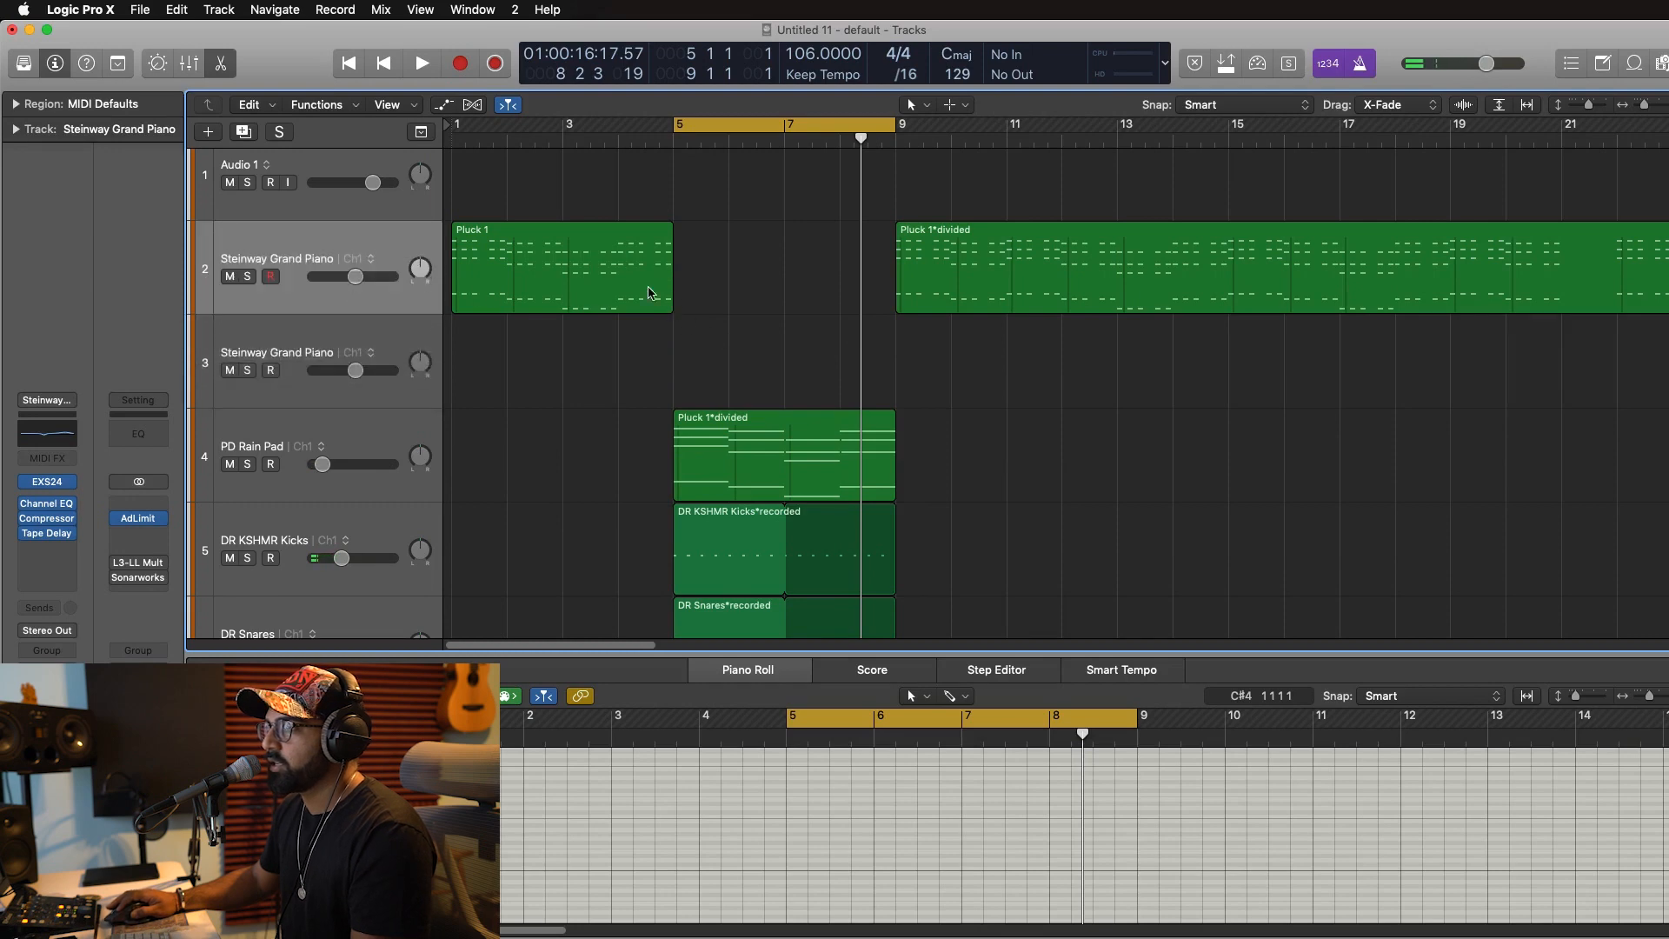
Copy the Pluck 1 region to bar 5 on the duplicated piano track and mute the original Steinway Grand Piano track.
left_click(542, 240)
left_click_drag(542, 241, 769, 360)
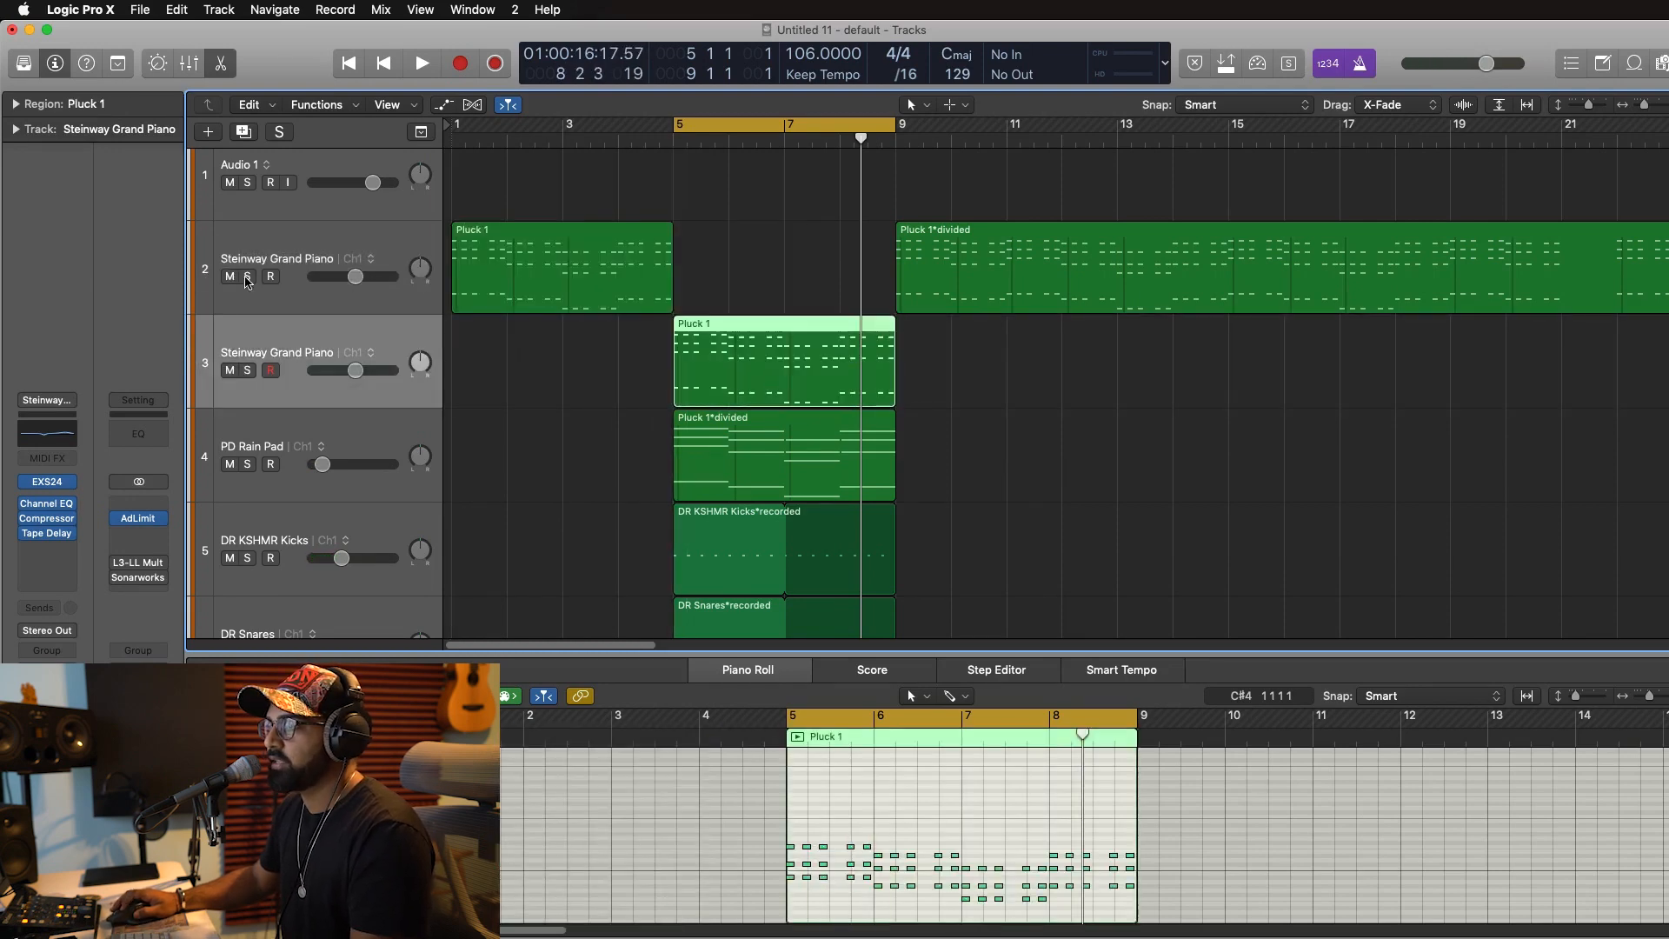
left_click(231, 276)
Replace the EXS24 instrument on the duplicated Steinway Grand Piano track with a stereo Nexus and move its window clear of the regions.
scroll(704, 332, "down", 3)
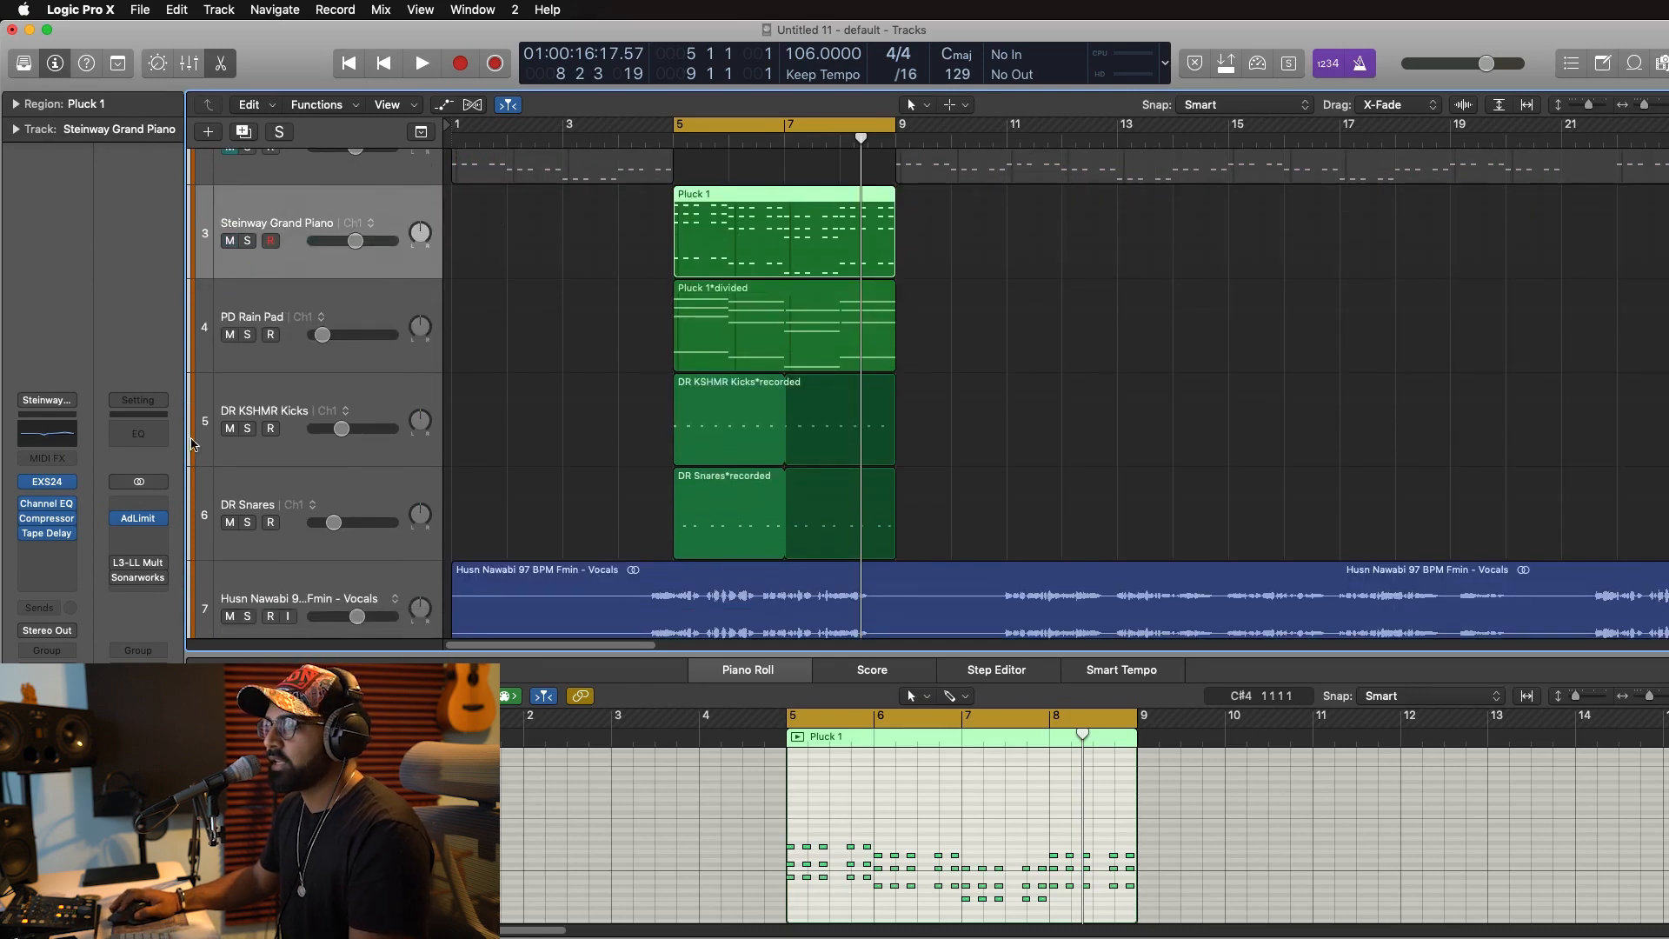
left_click(70, 483)
mouse_move(143, 314)
left_click(305, 312)
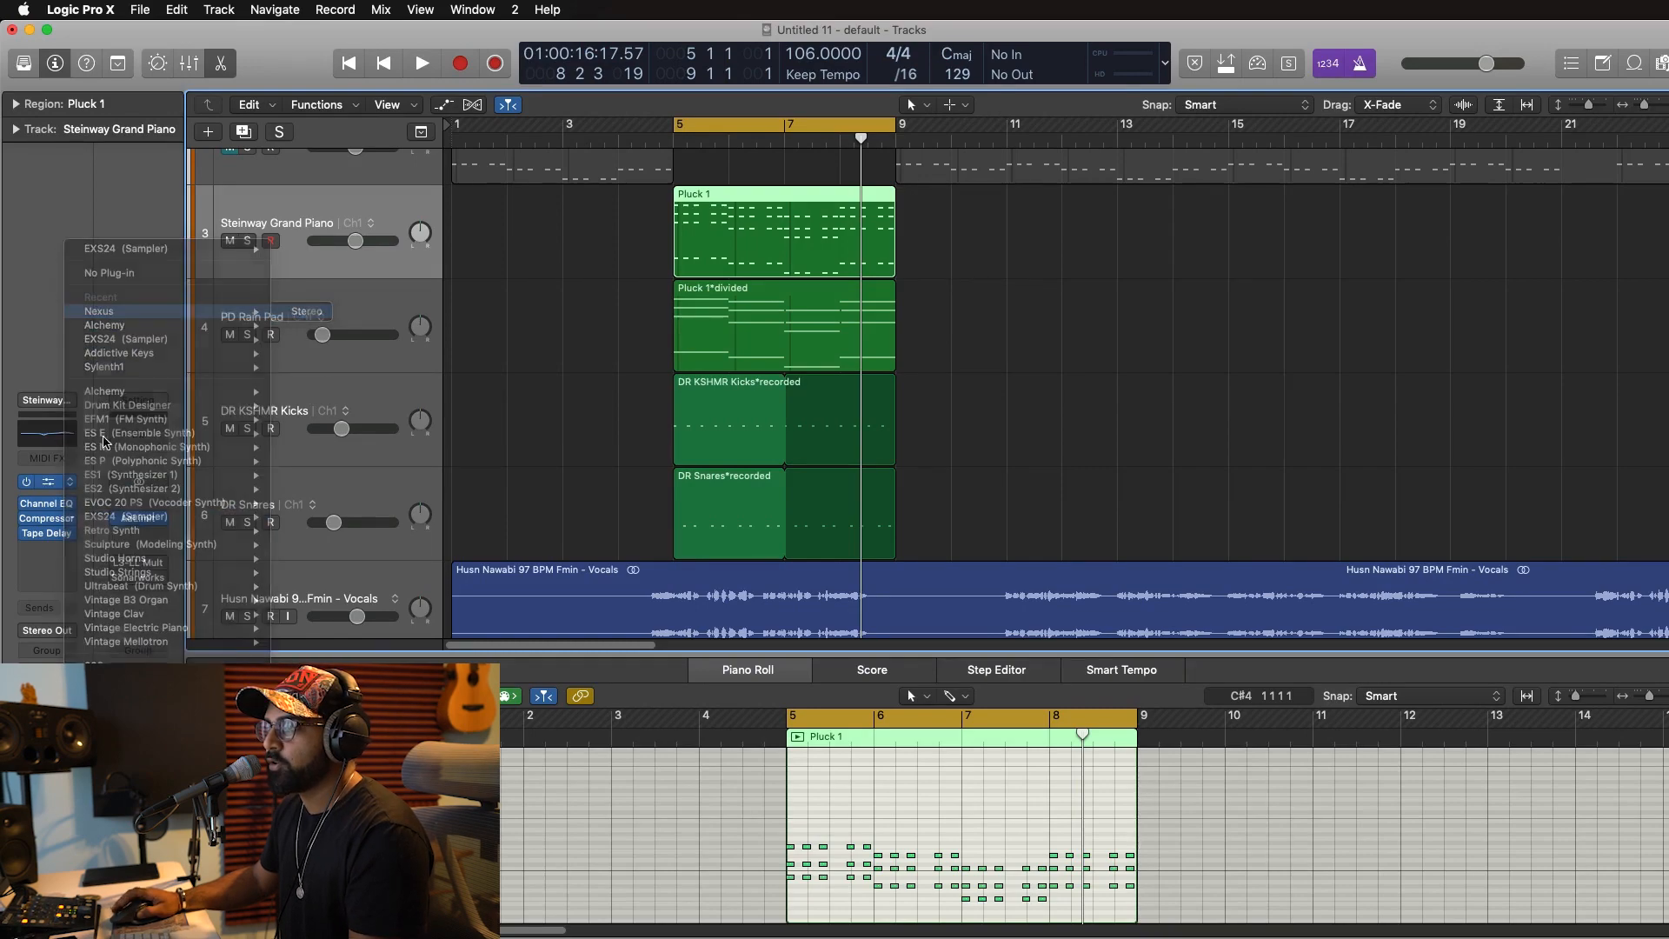
key("2")
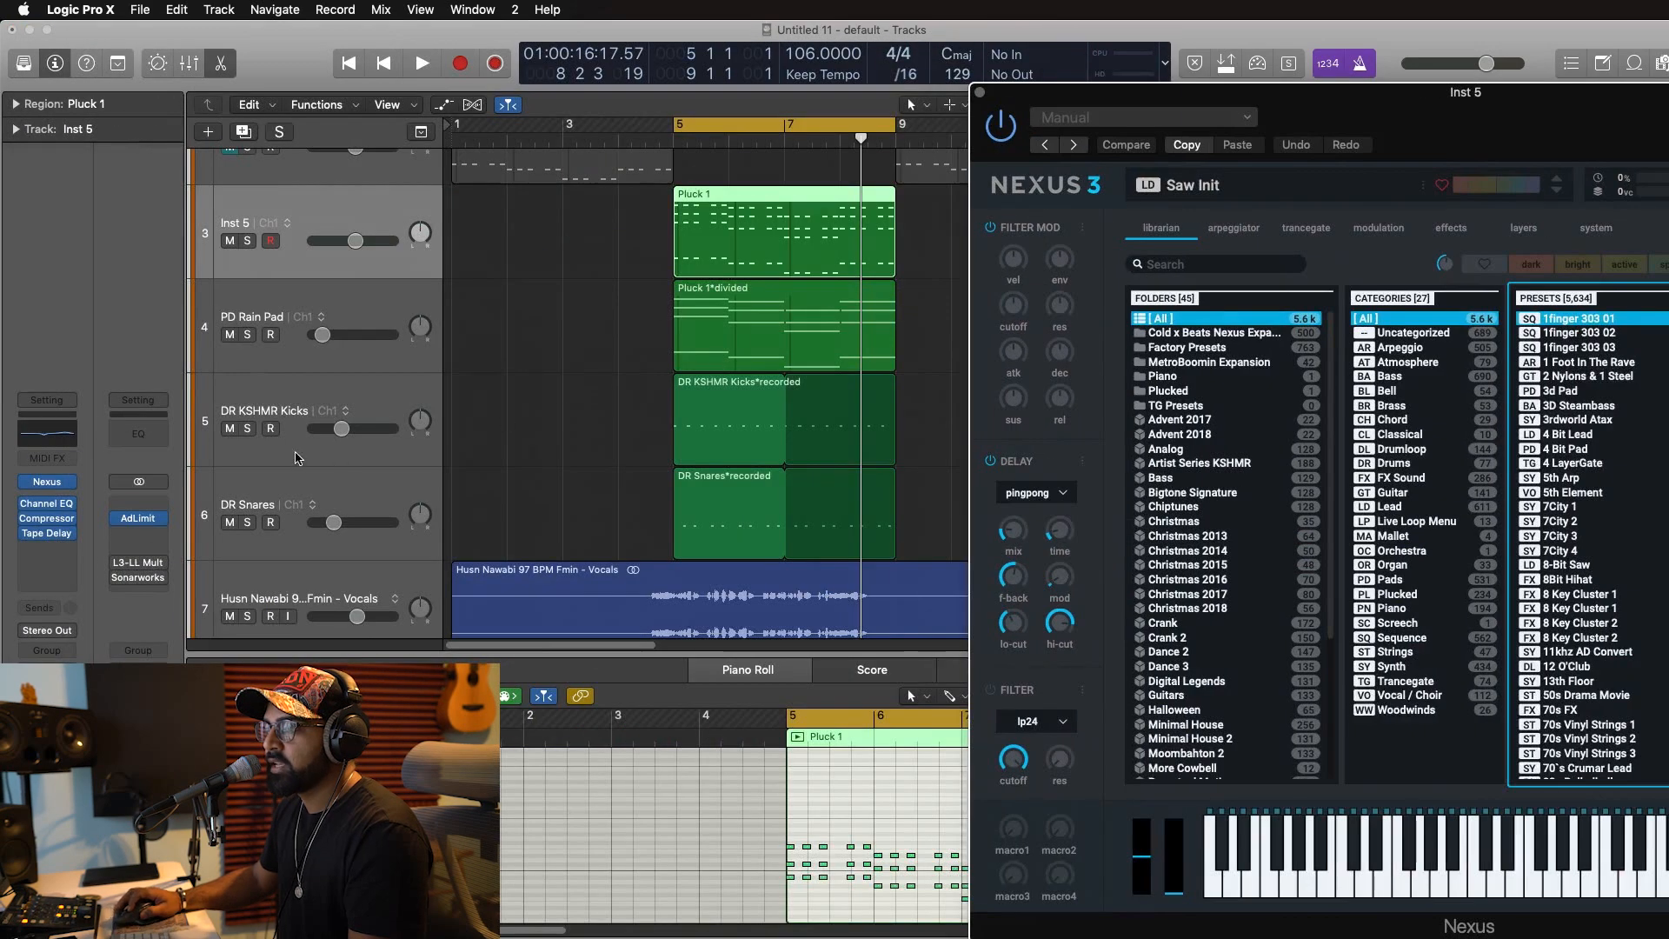
Load the Islands preset from the Plucked category of the Artist Series KSHMR folder in Nexus.
left_click(29, 502)
left_click(1235, 462)
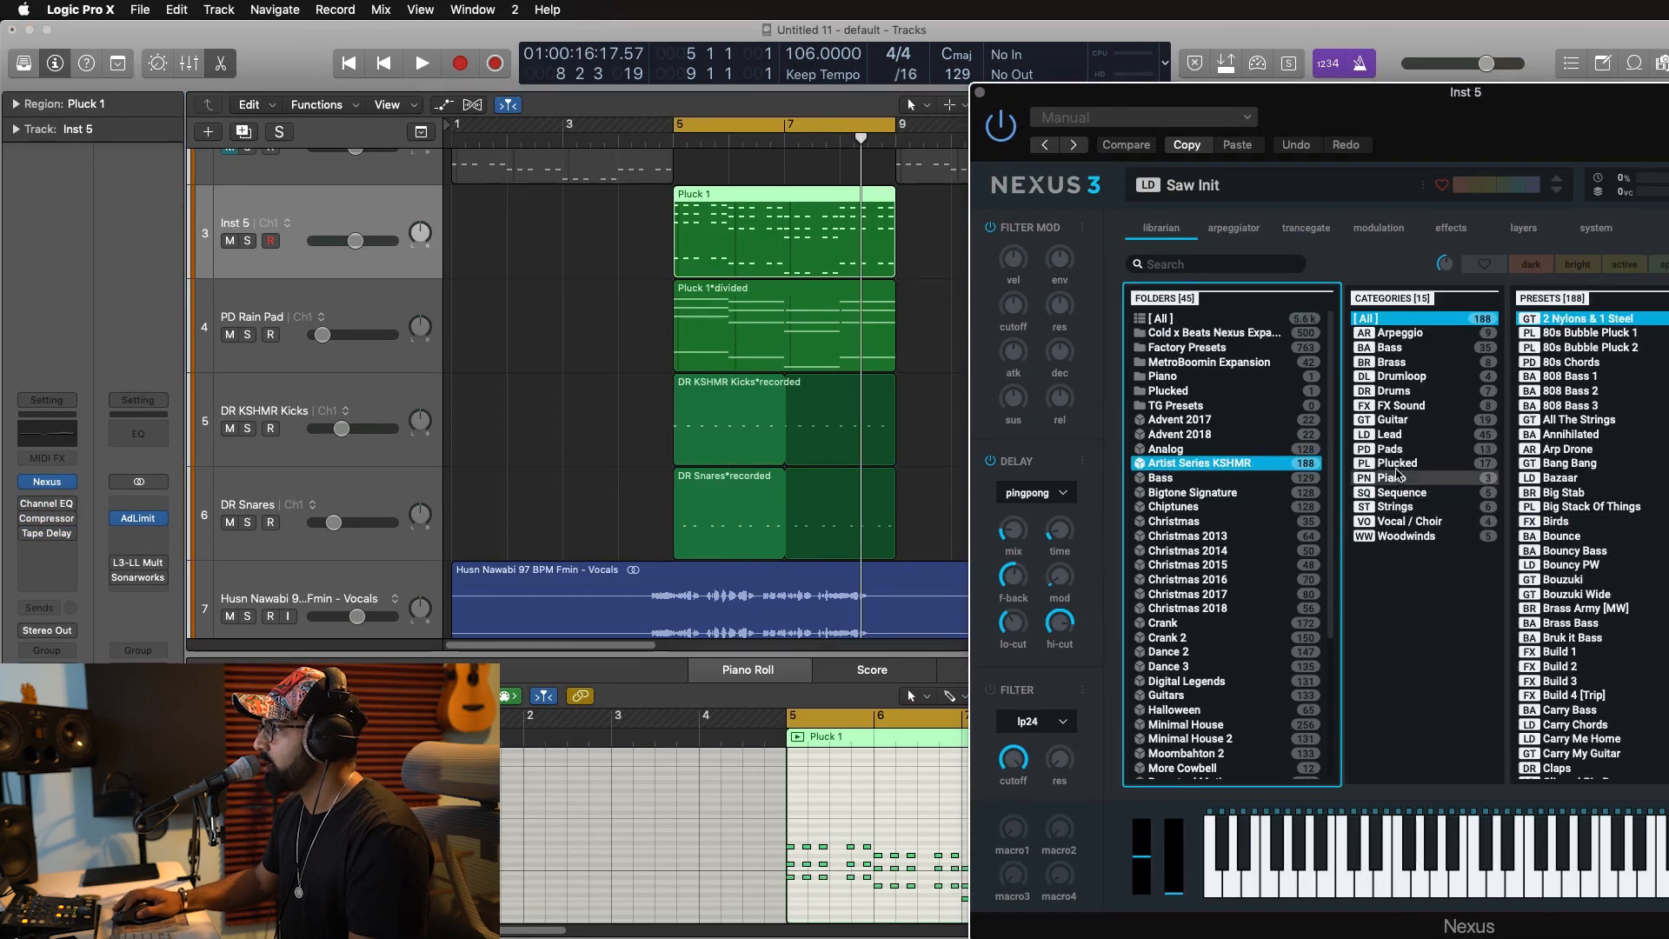
left_click(1397, 466)
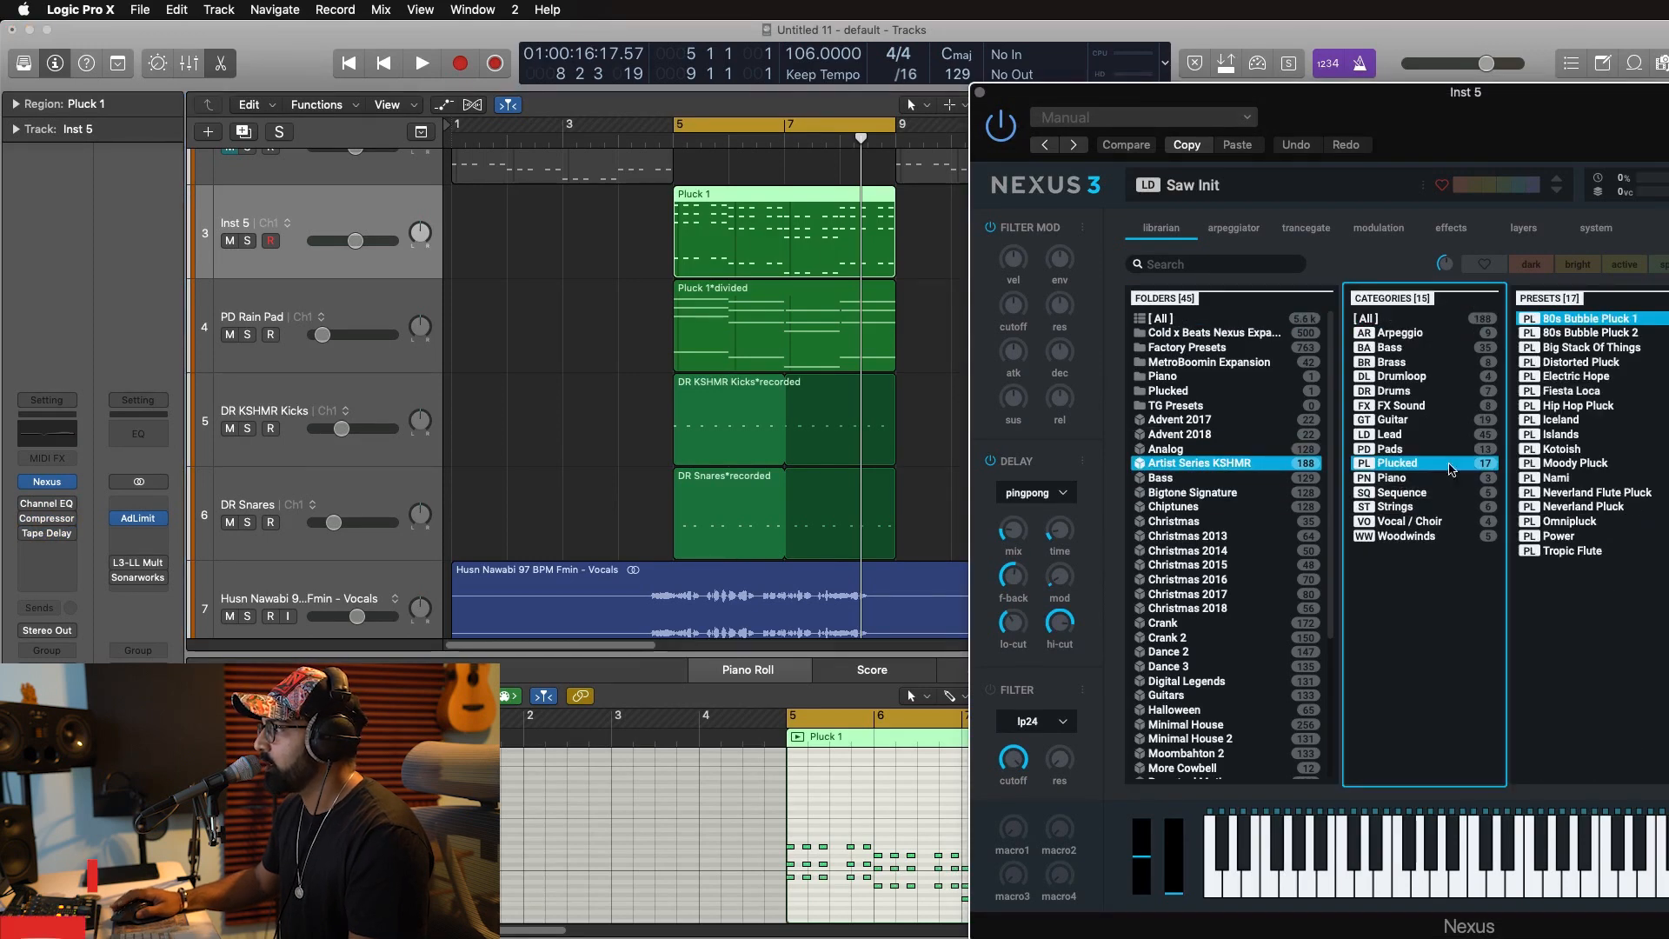
left_click(1570, 434)
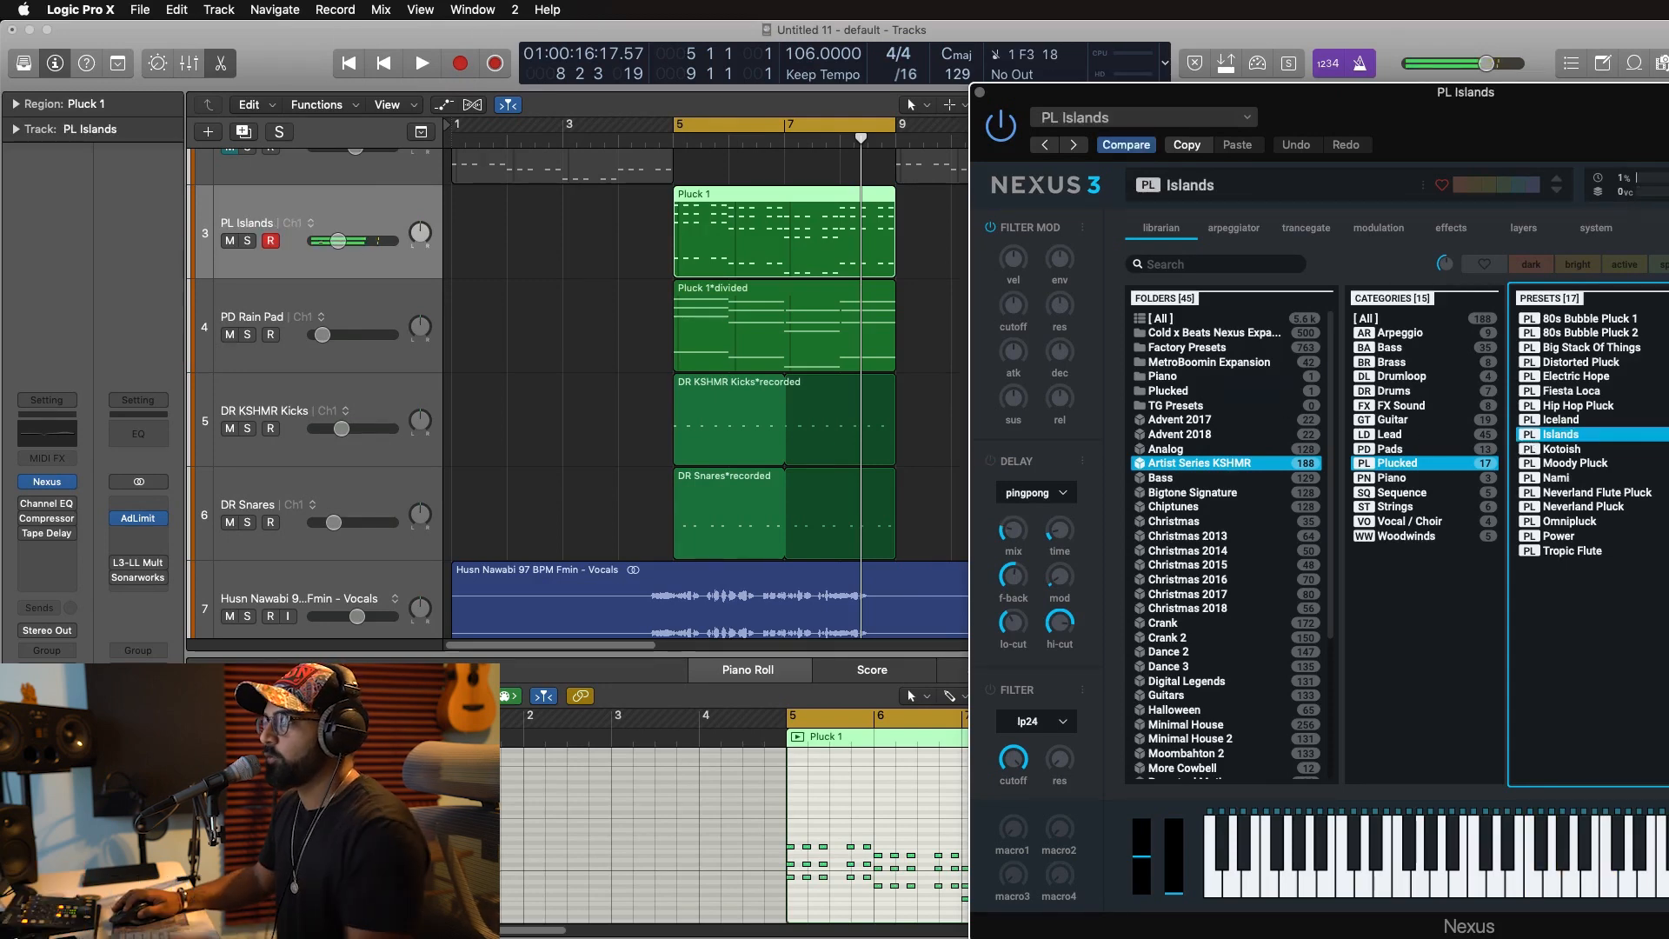
Play the looped section, lower the DR Snares volume slightly, close the Nexus window and stop playback.
key("space")
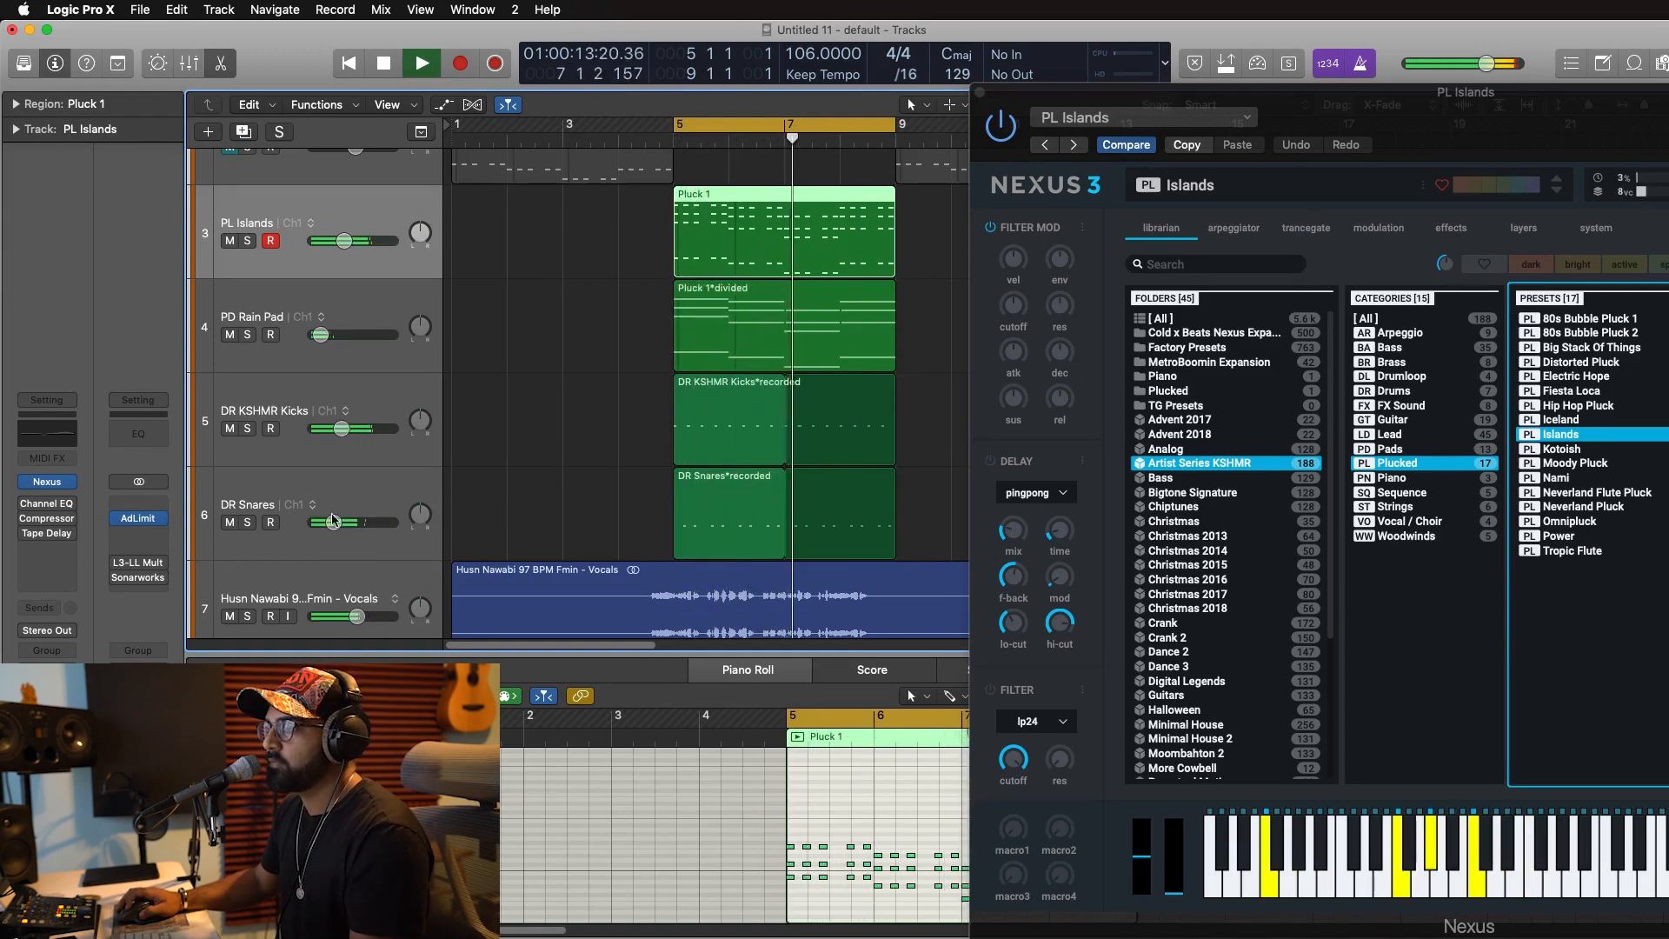
left_click_drag(332, 523, 327, 523)
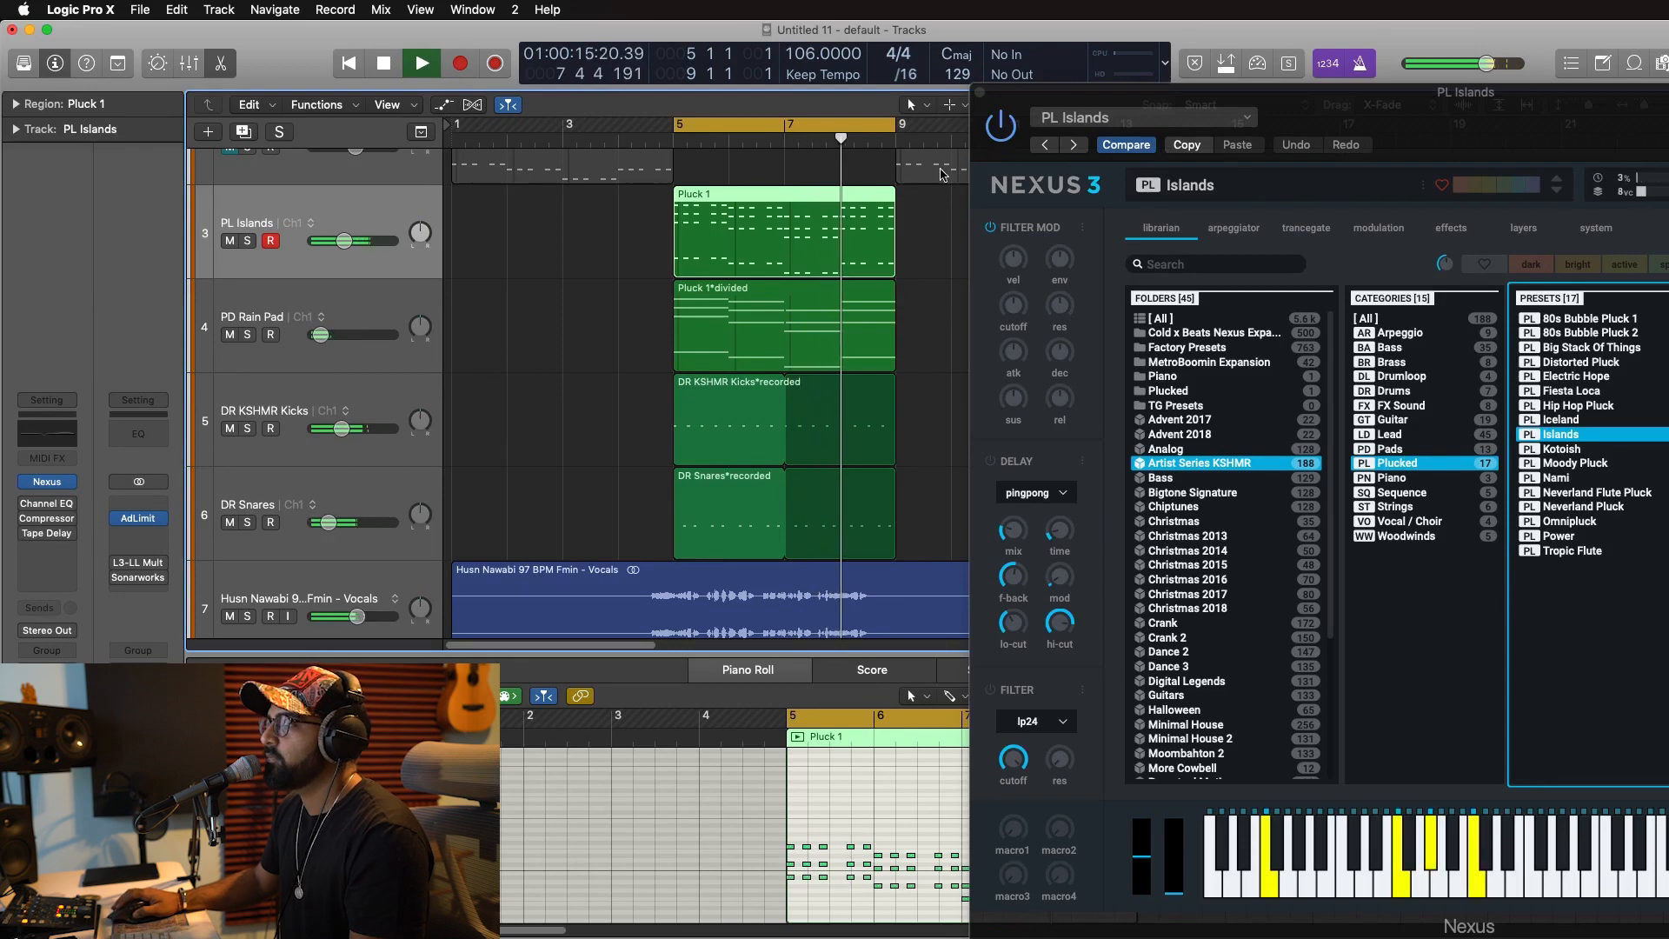
left_click(980, 93)
key("space")
Duplicate the PL Islands track and copy the PD Rain Pad chord region onto it, starting halfway through bar 5.
key("e")
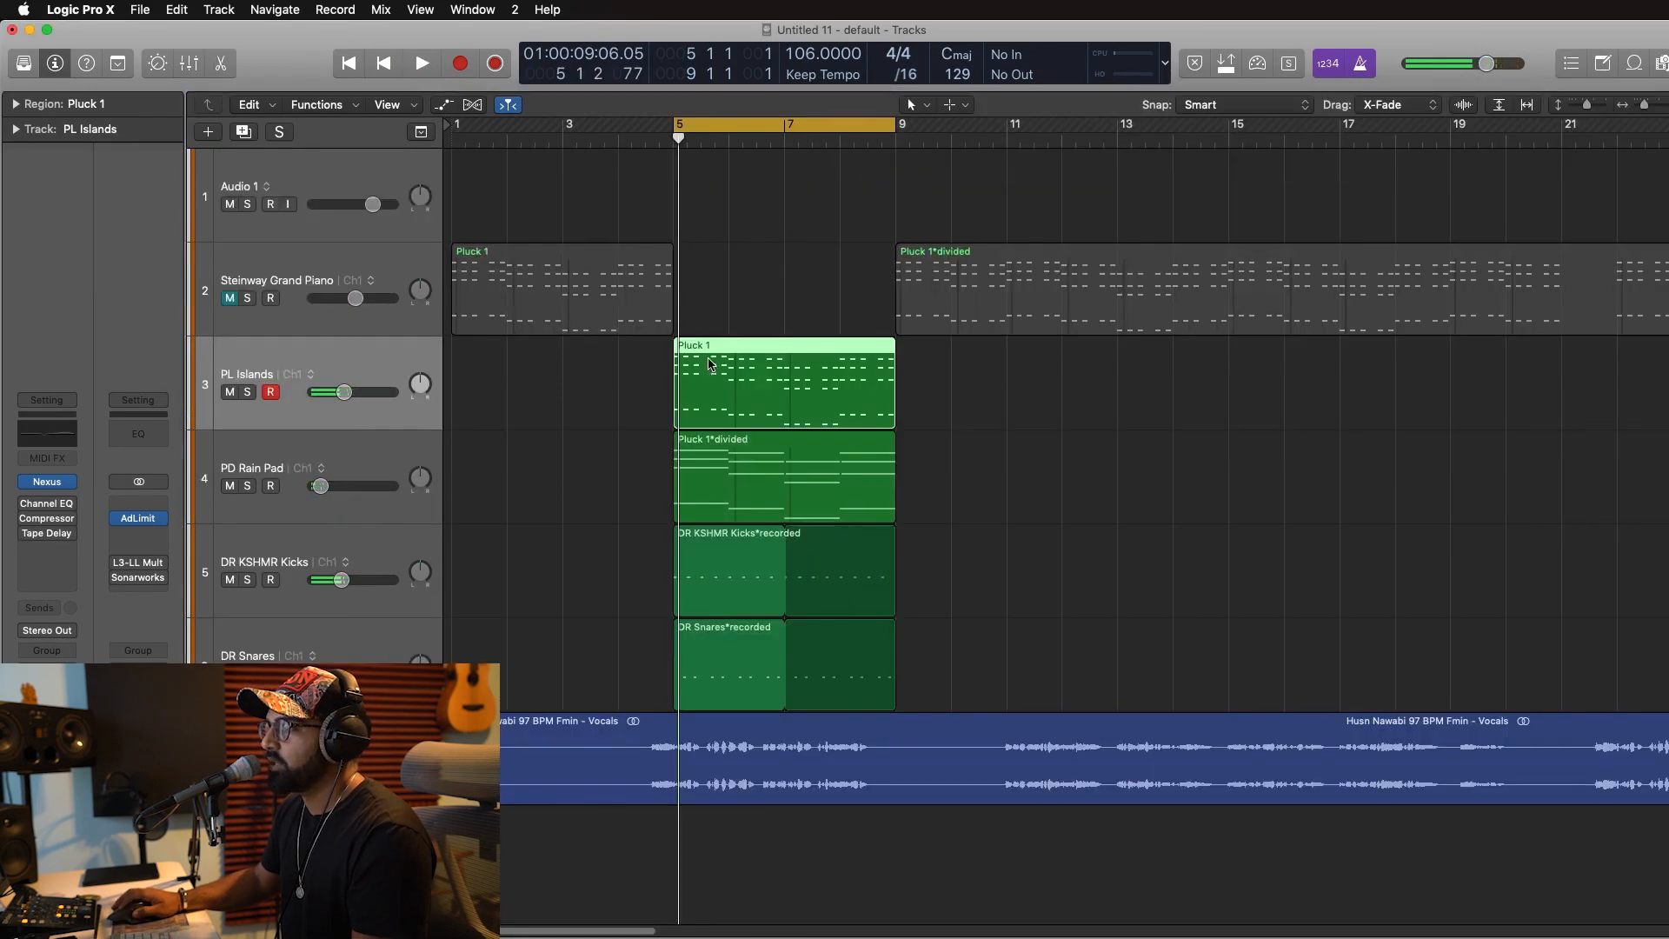
key("e")
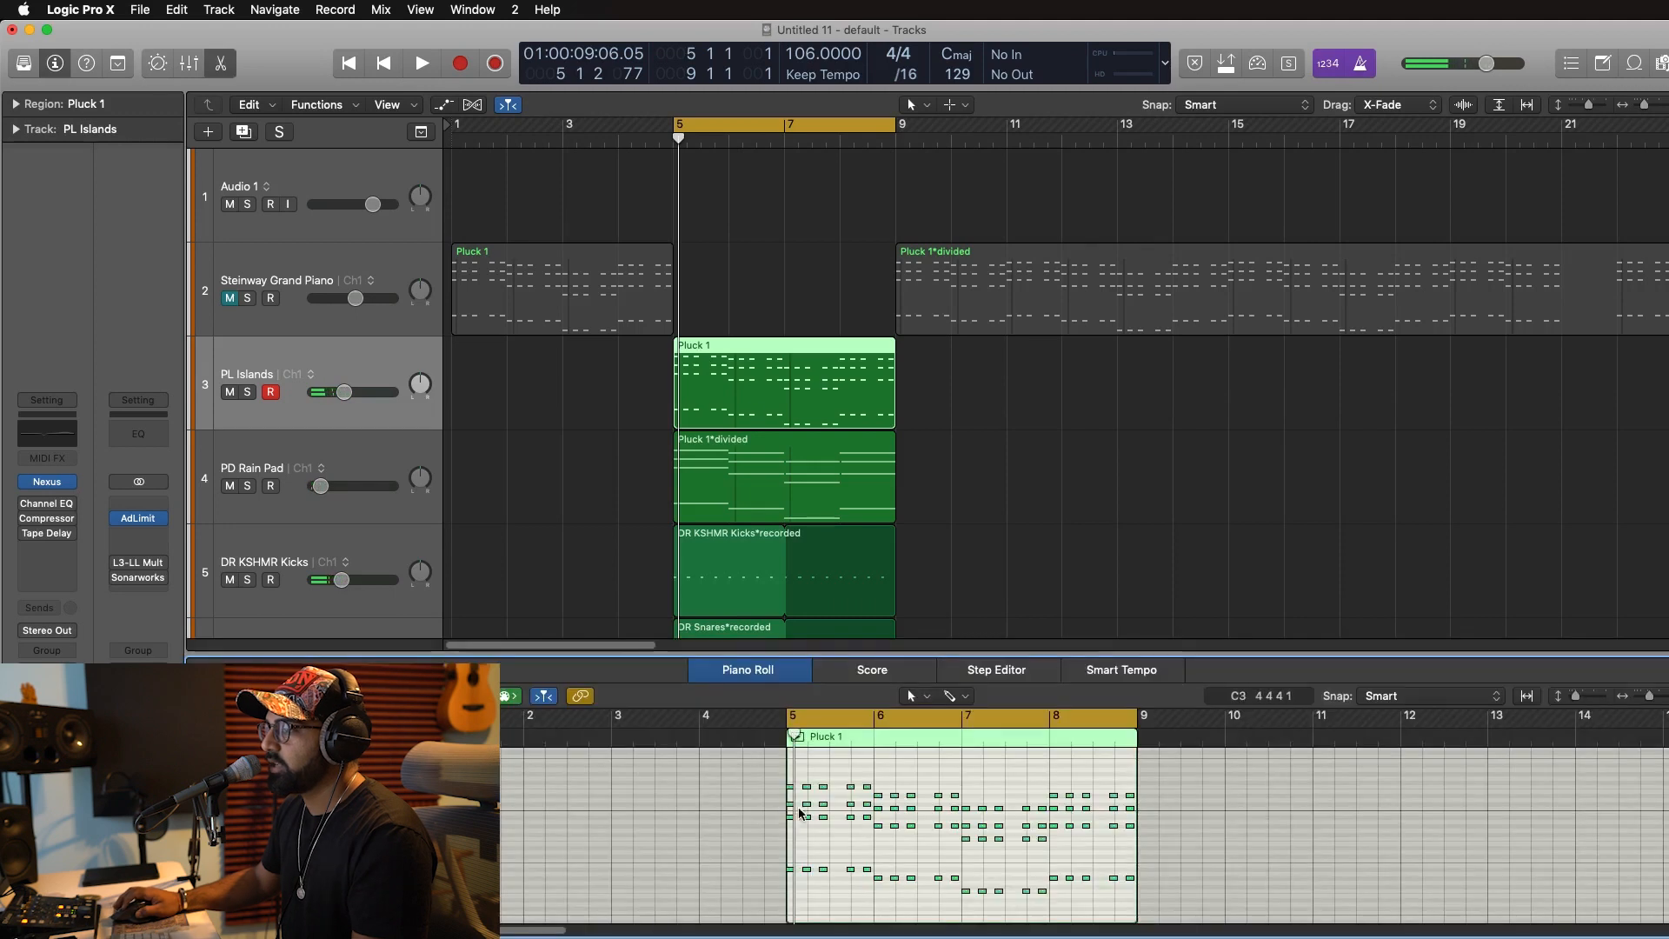
left_click(1004, 493)
left_click(774, 419)
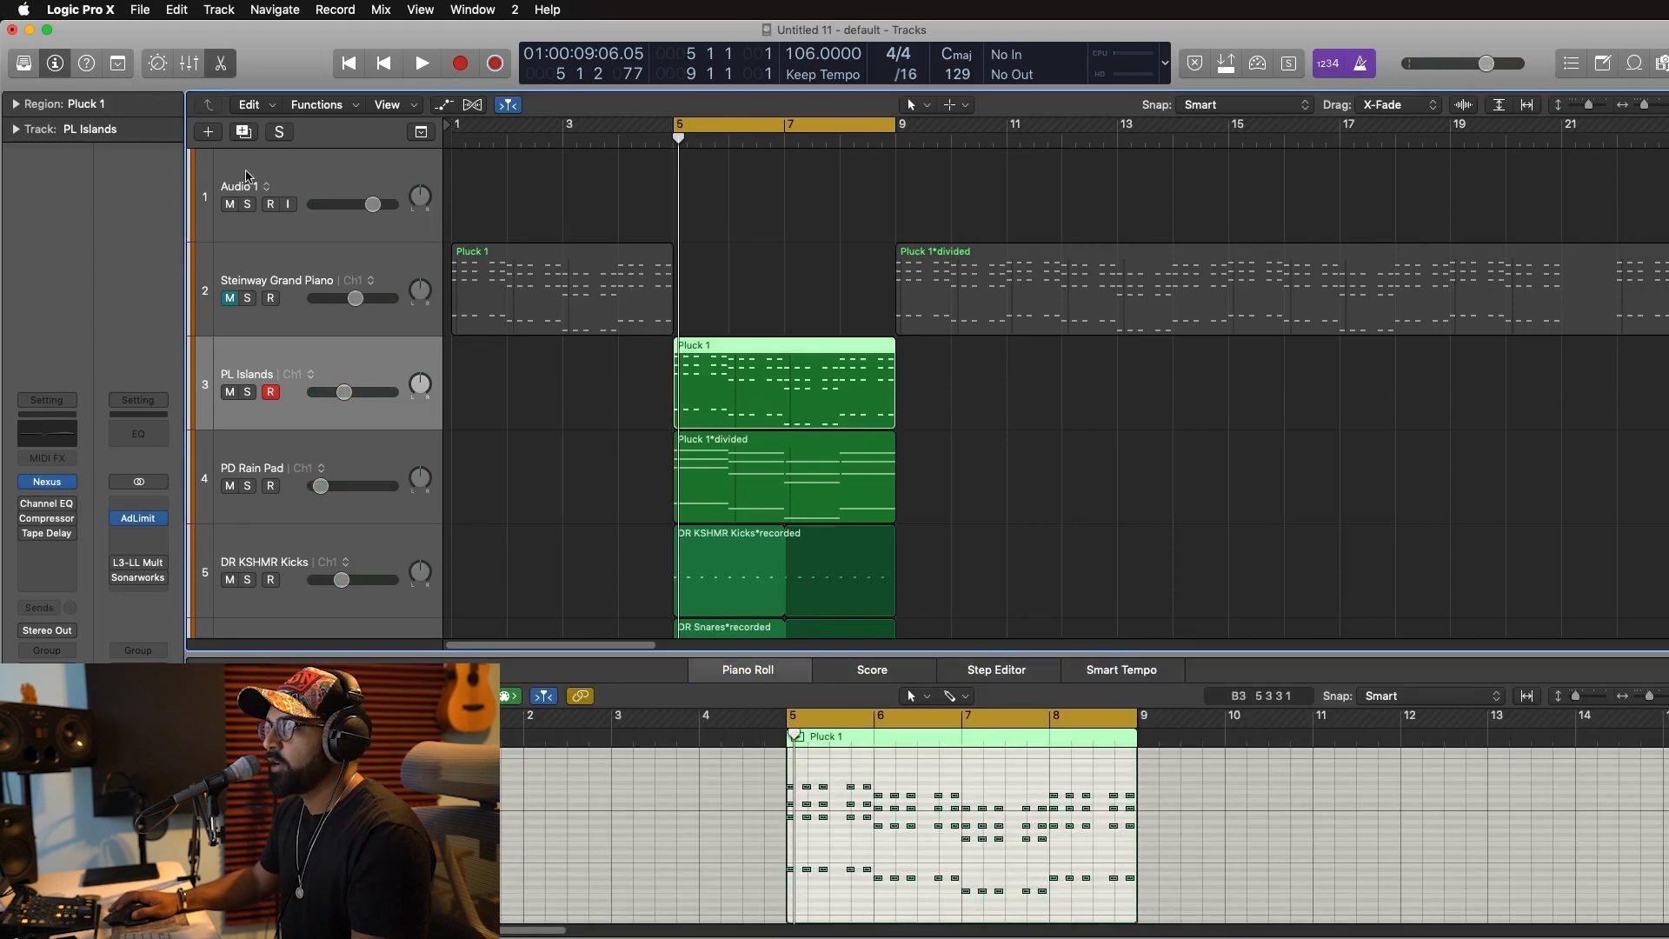
left_click(249, 133)
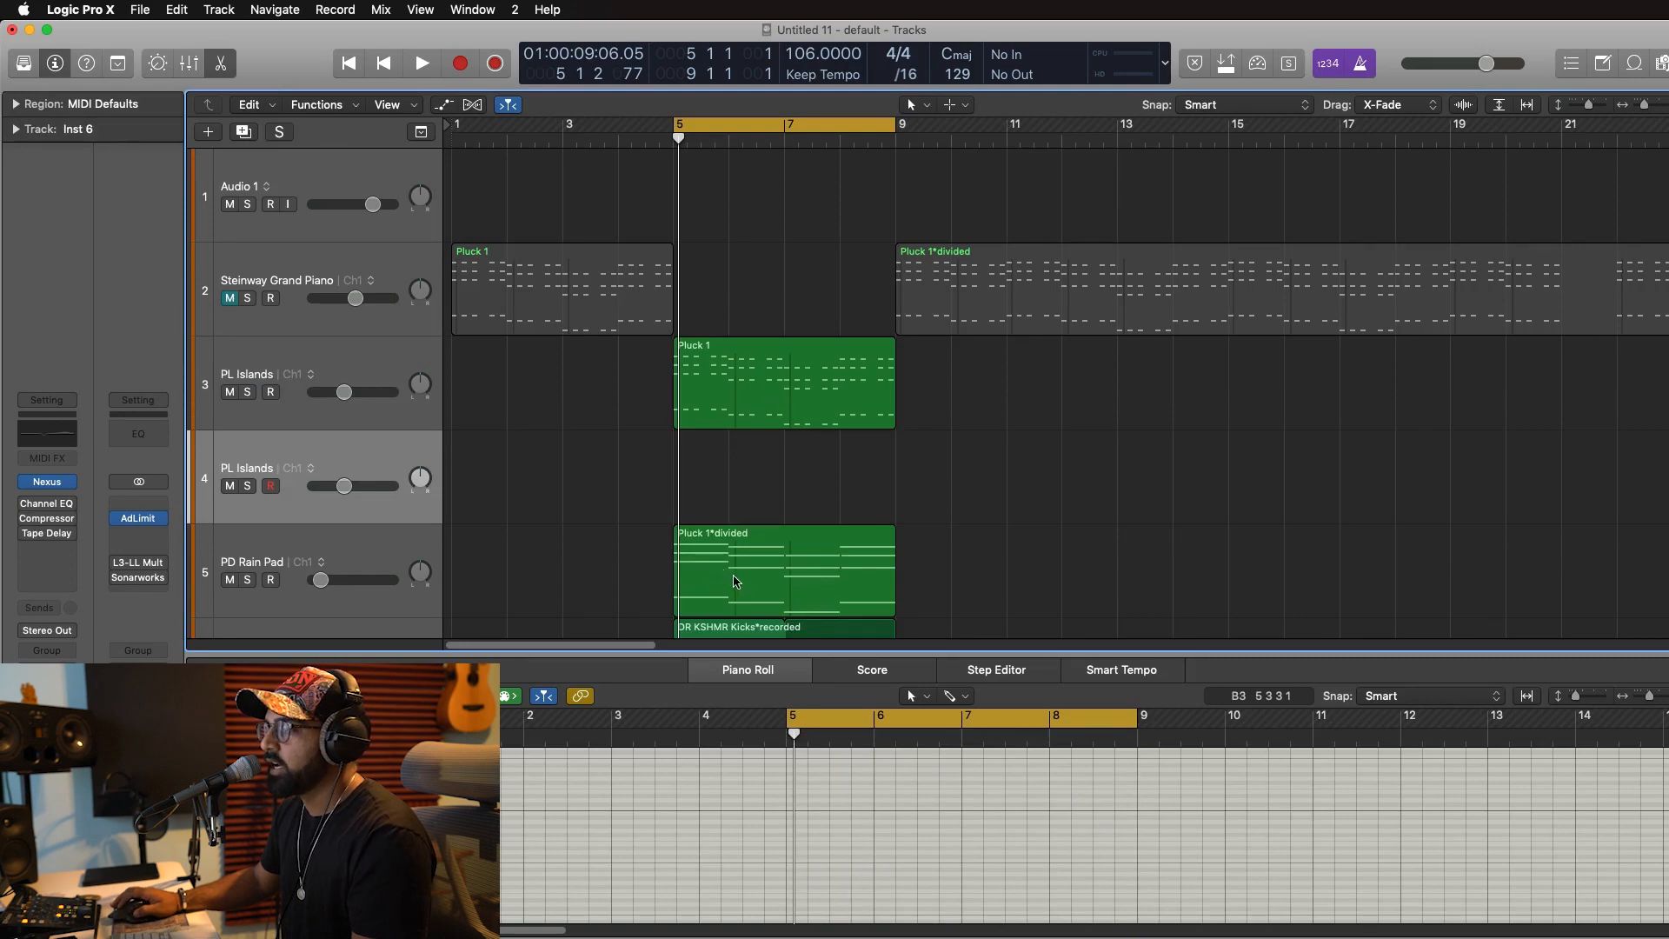
left_click_drag(735, 581, 767, 511)
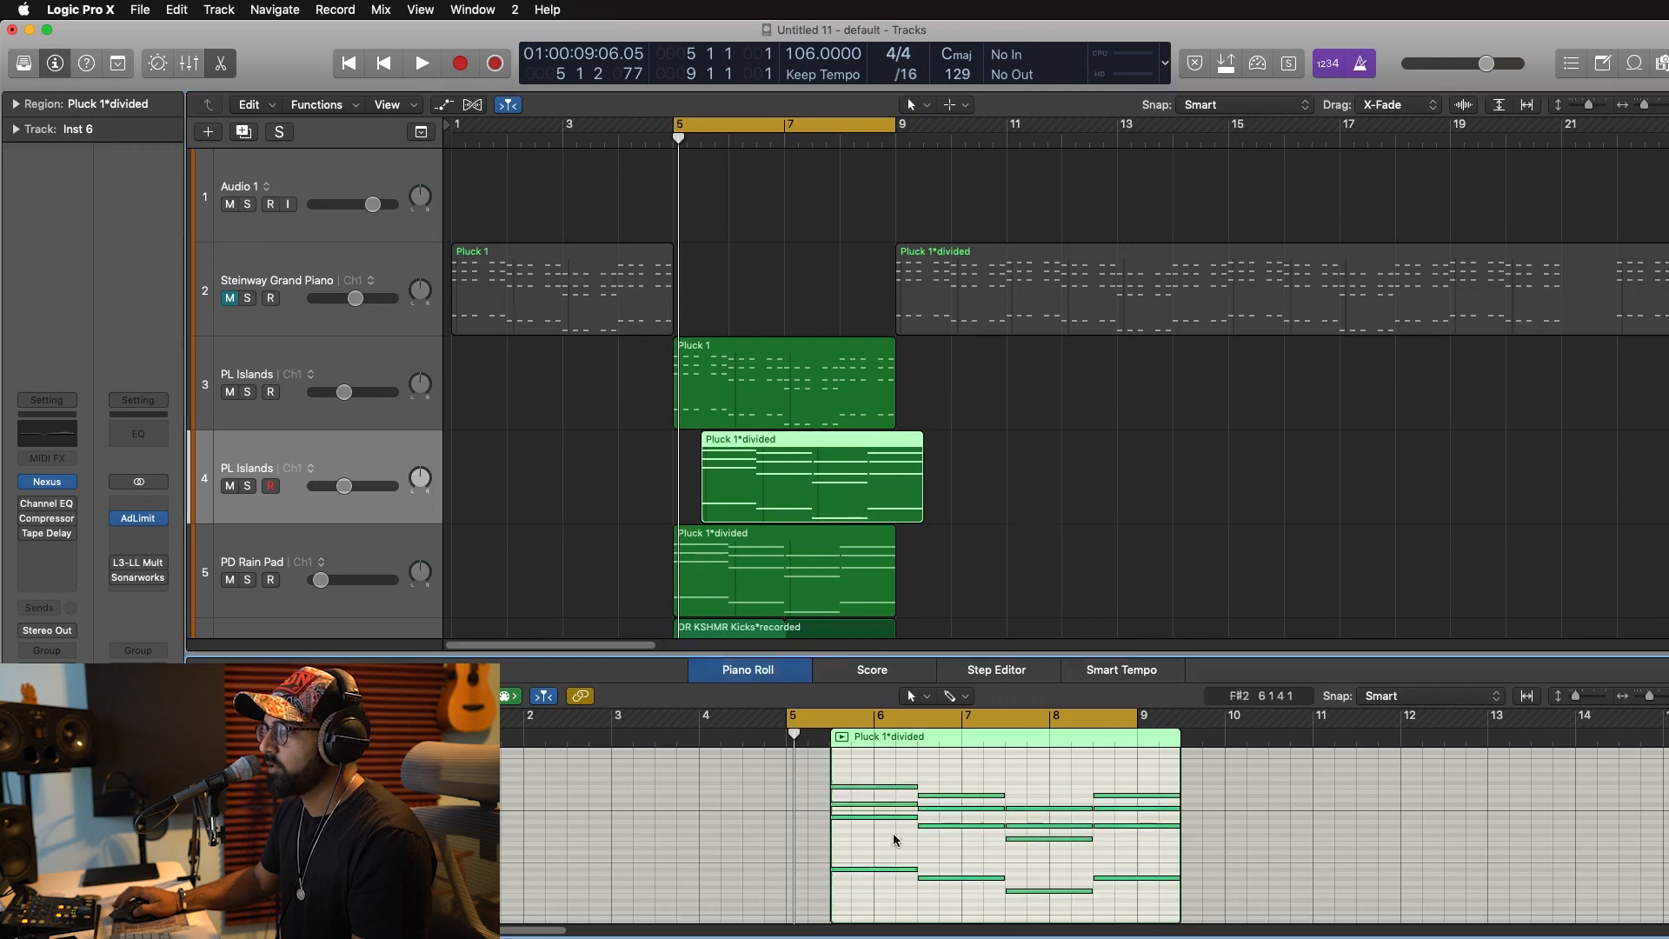
Shorten all chord notes in the copied region to brief stabs and cut off the part past bar 9.
left_click_drag(917, 818, 843, 817)
left_click_drag(894, 449, 968, 533)
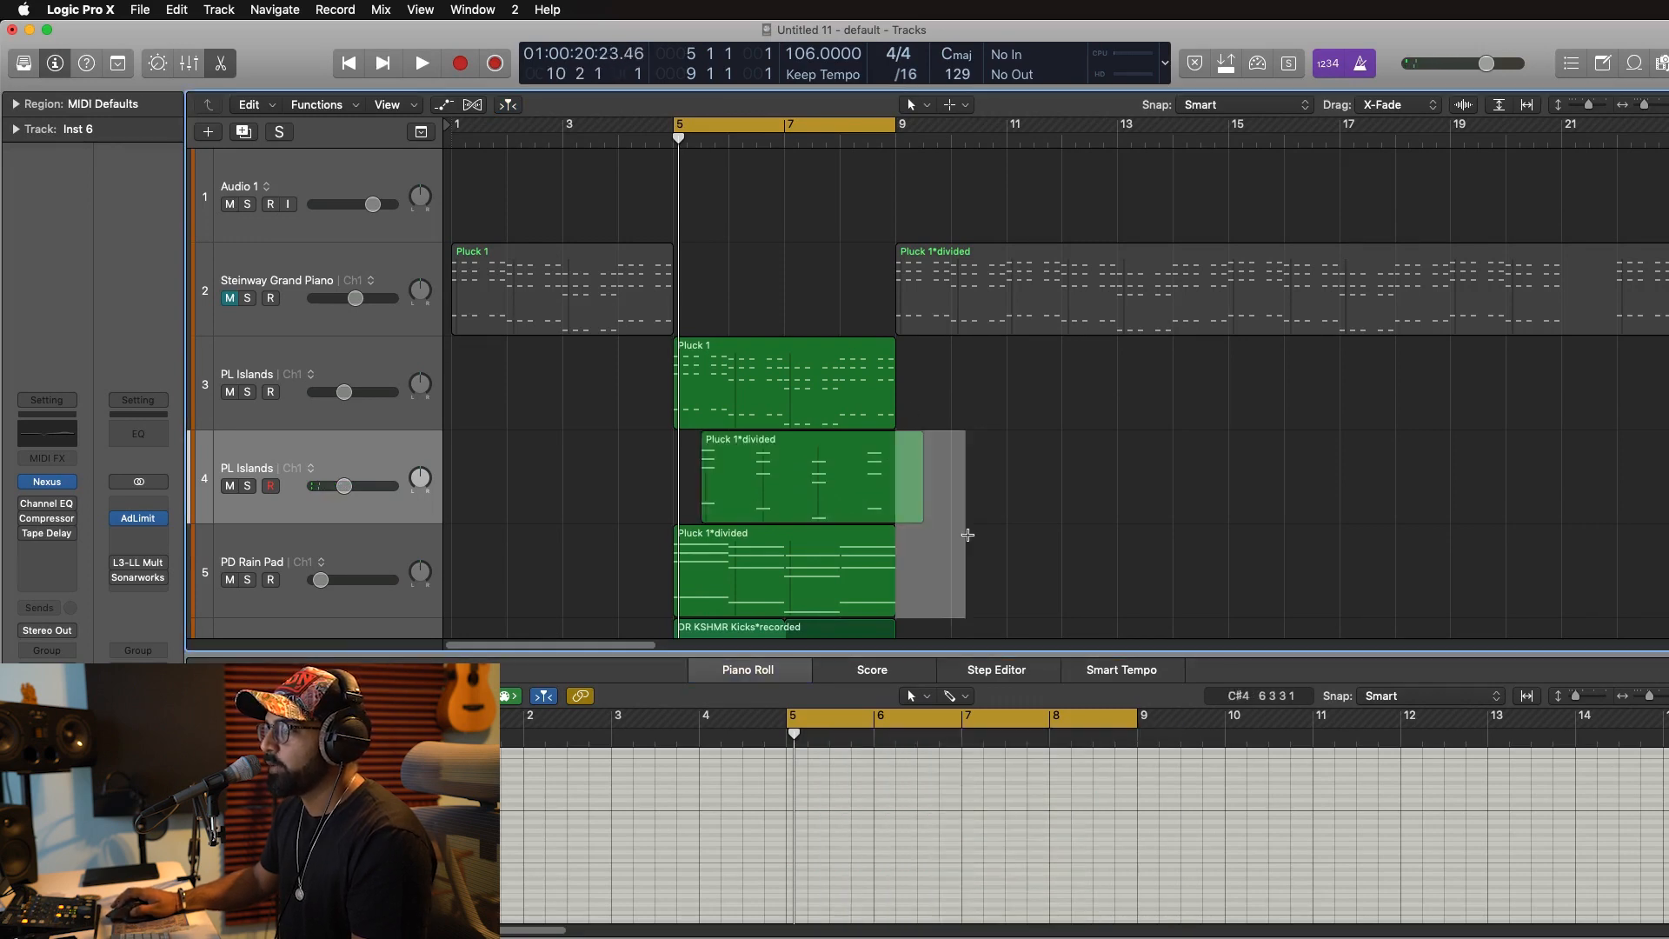
left_click(930, 504)
key("Delete")
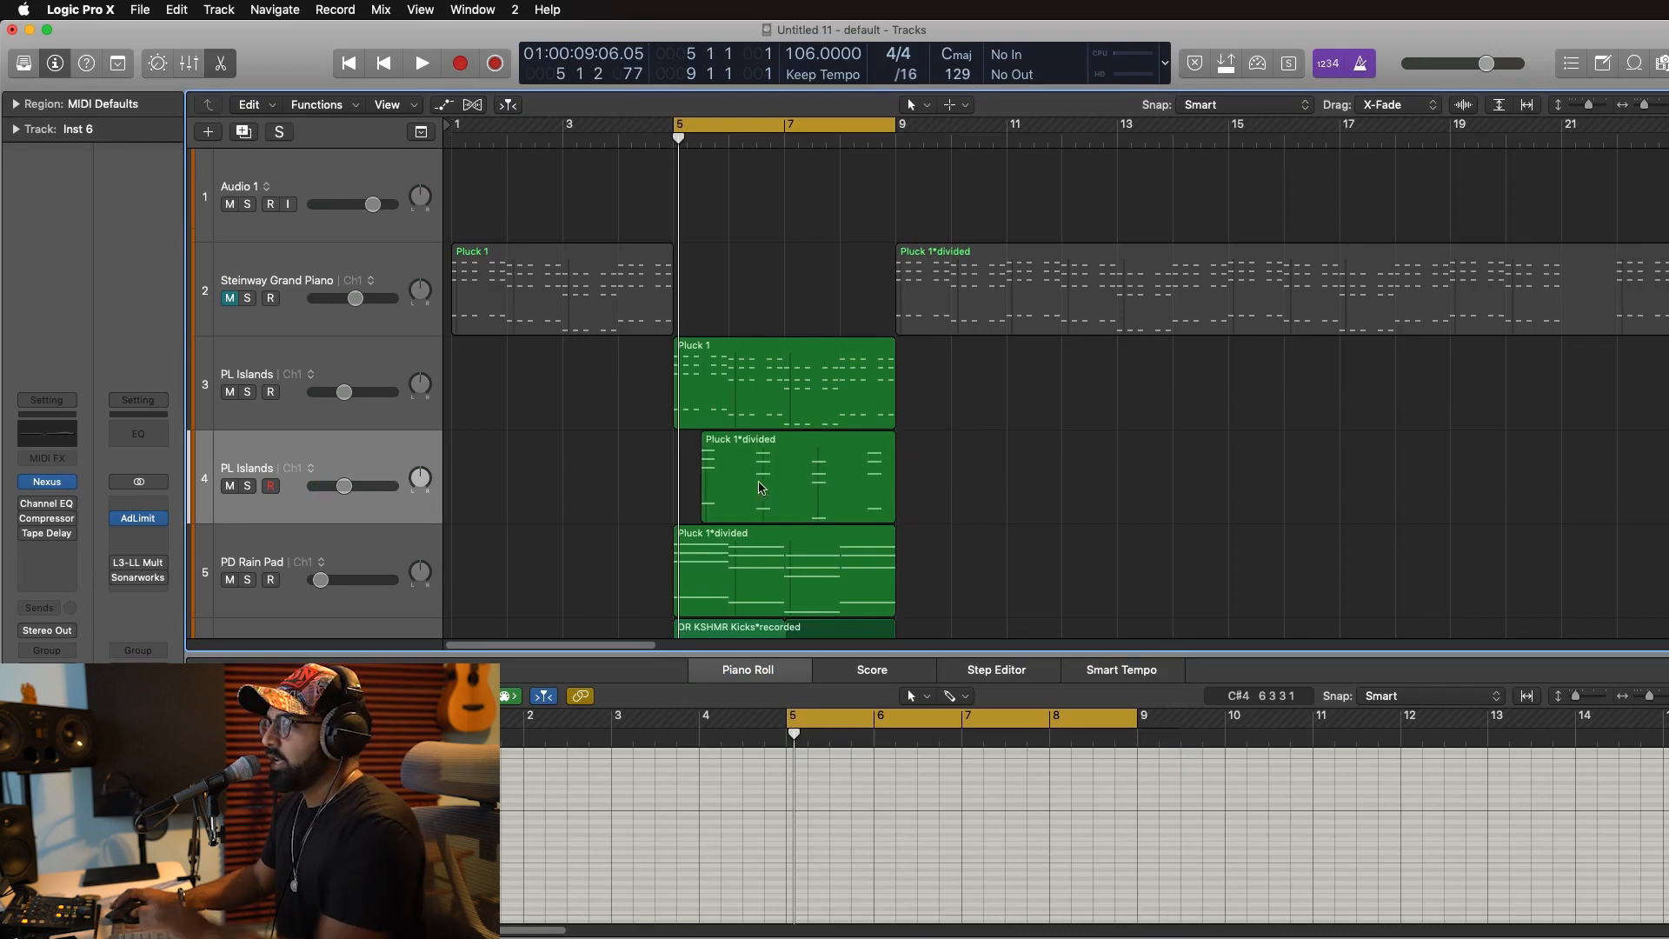
Open Nexus on the duplicated pluck track and audition Hip Hop Pluck before loading the Fiesta Loca preset.
left_click(363, 461)
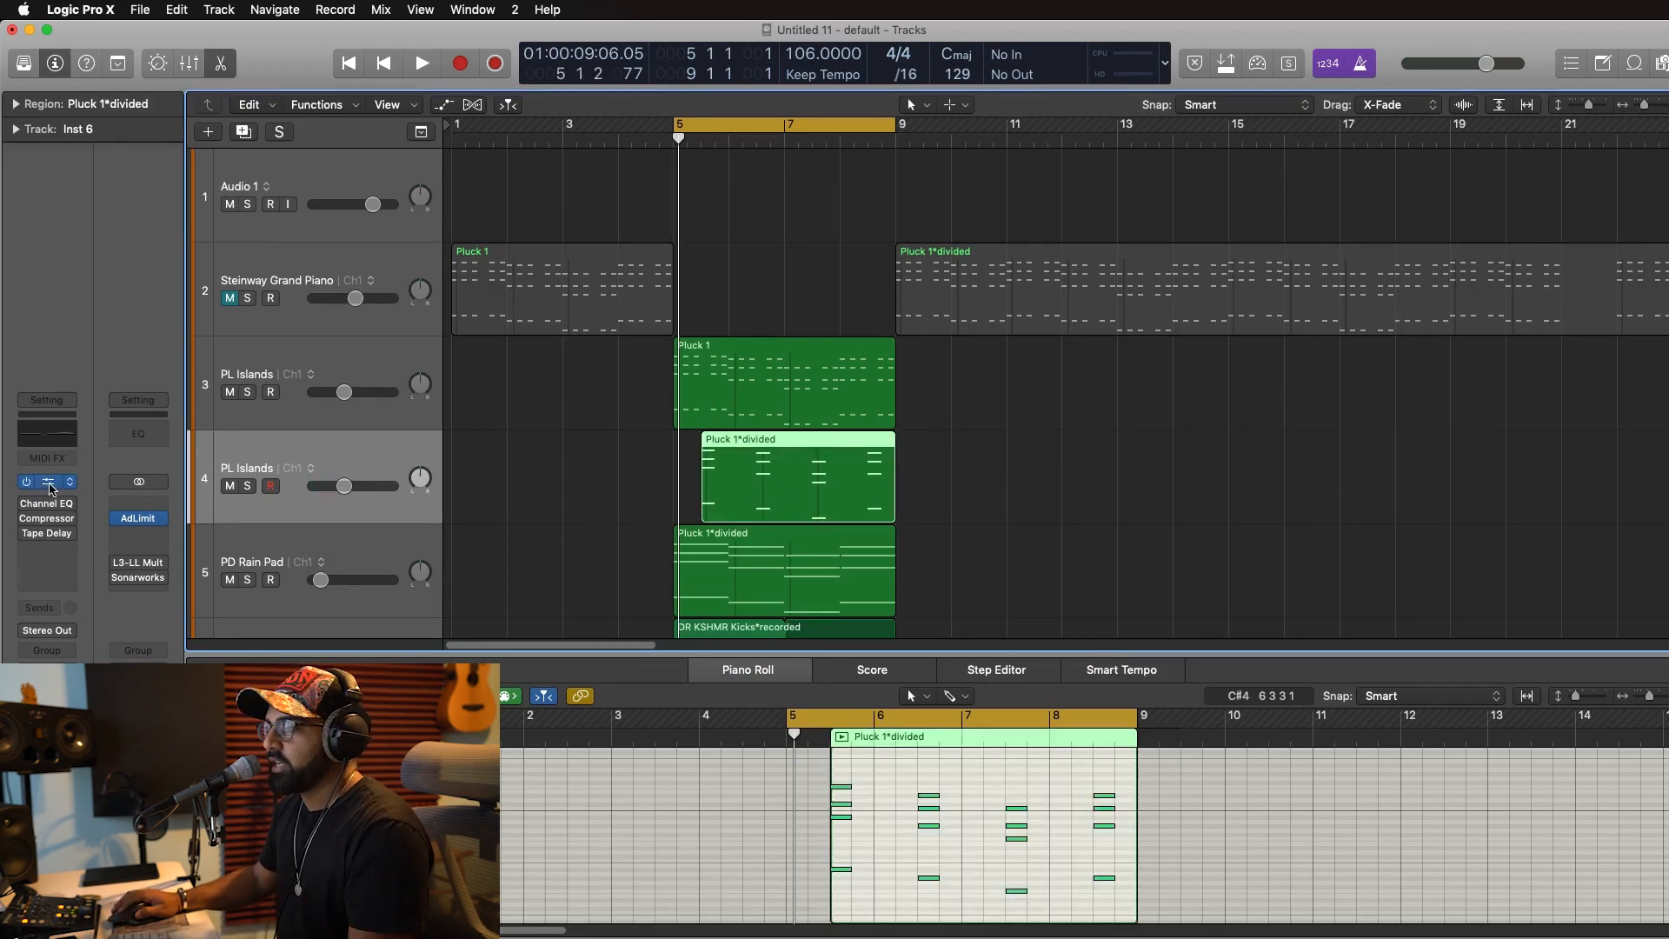
left_click(50, 484)
left_click(673, 360)
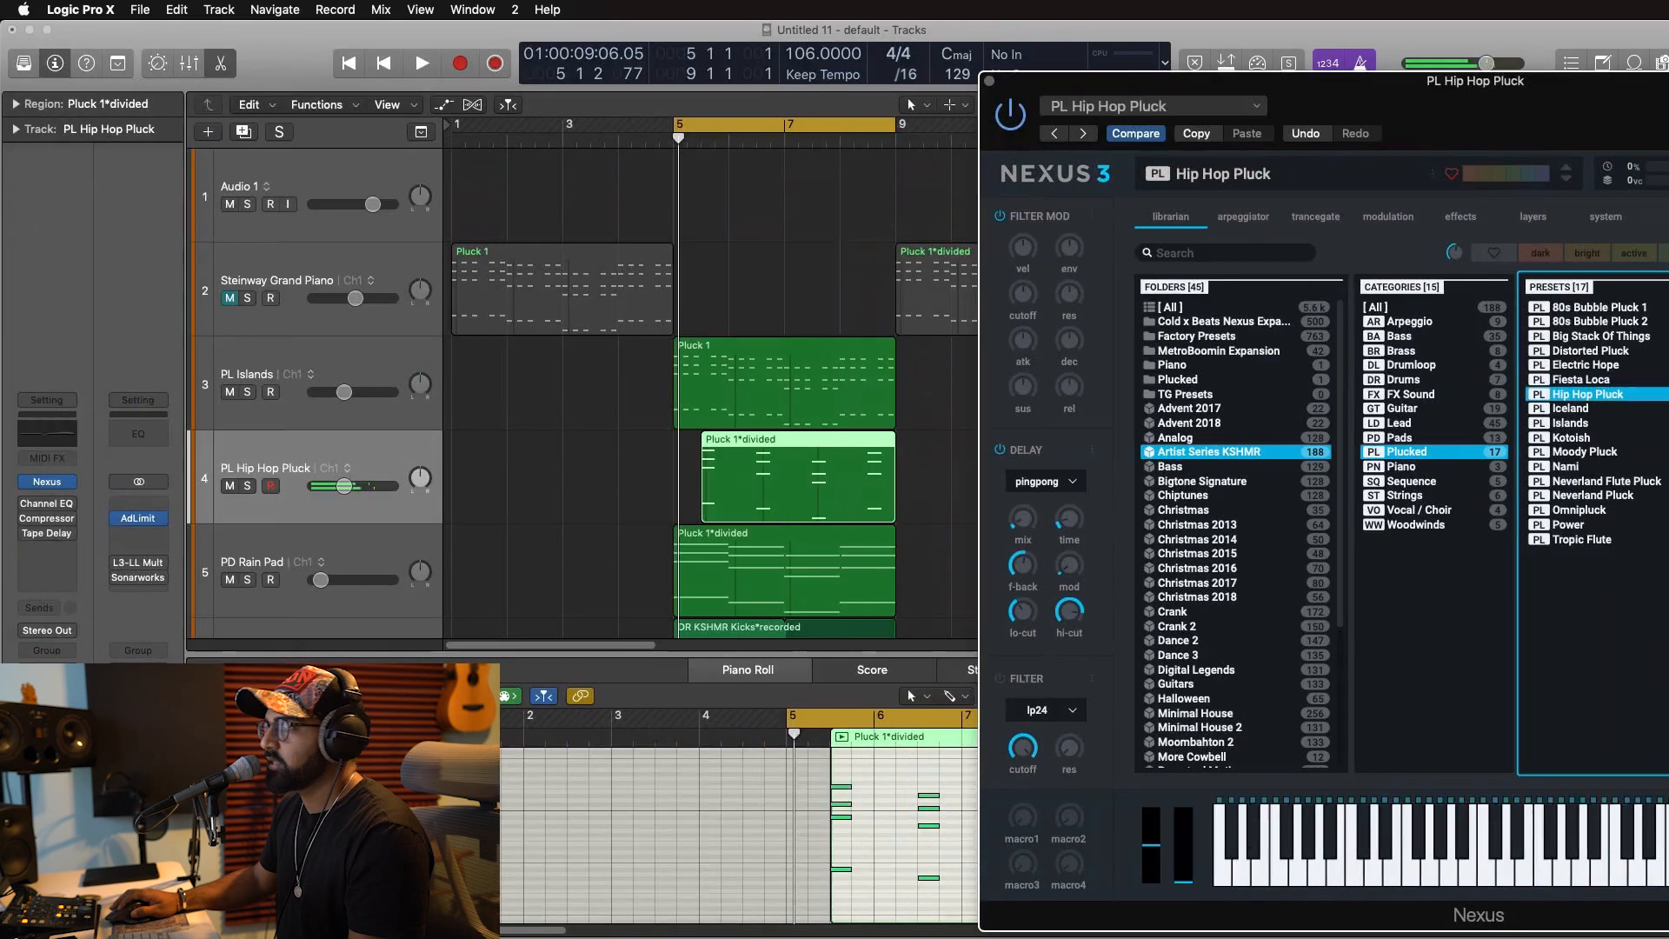
left_click(1605, 380)
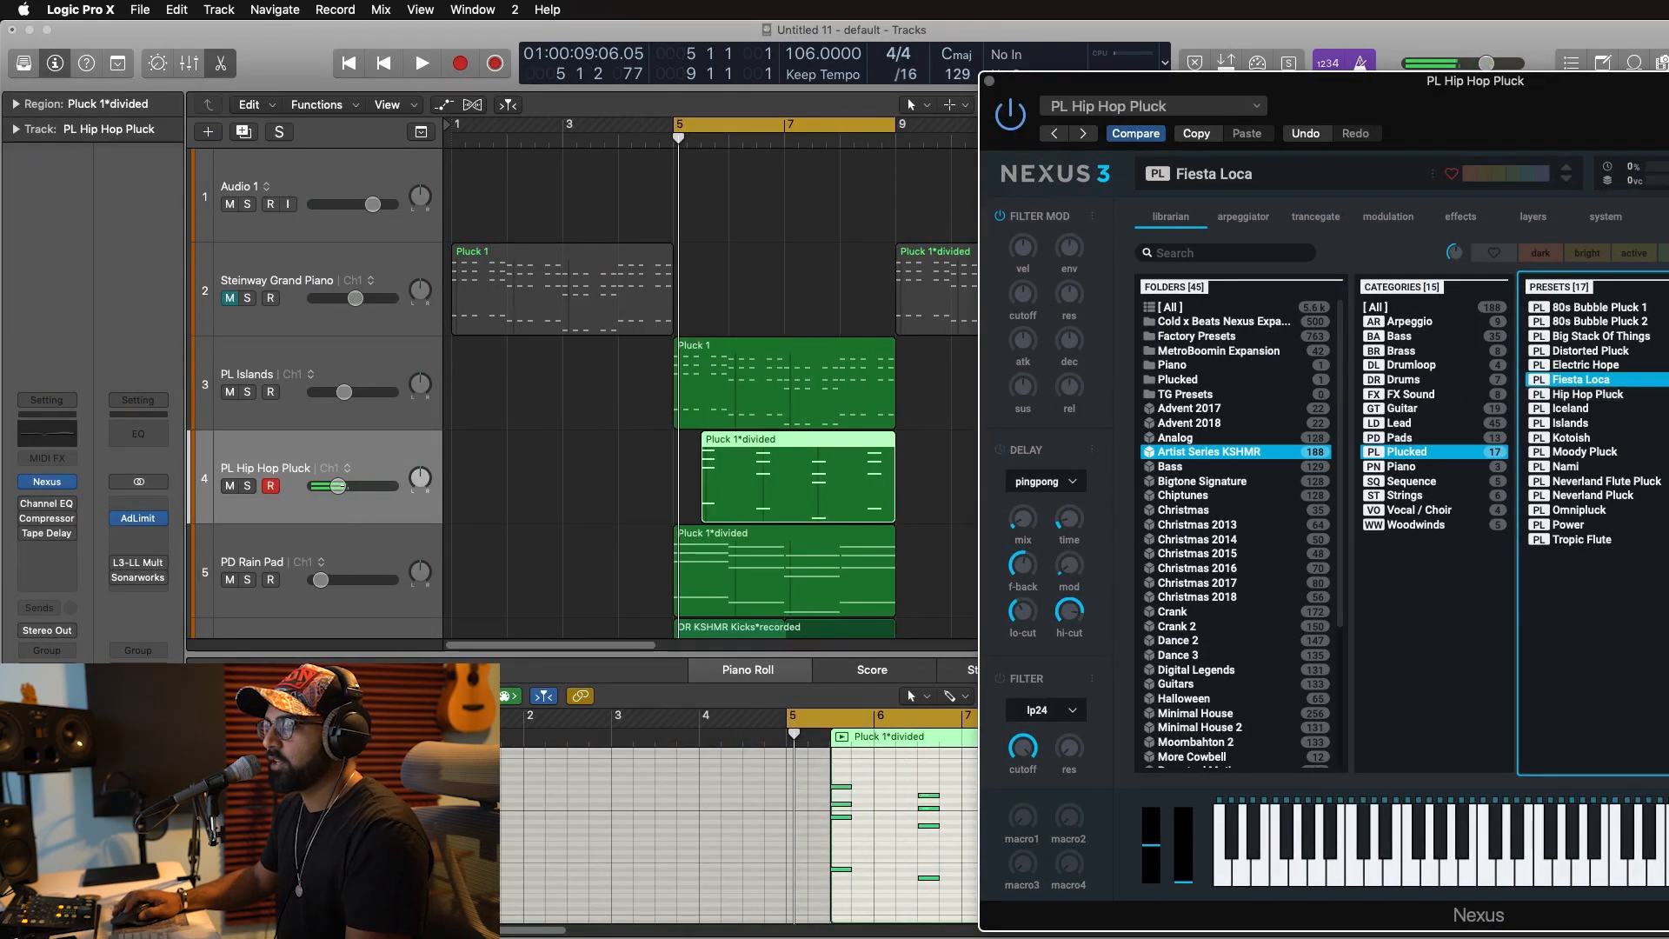
Lower the PL Hip Hop Pluck track volume, play the loop with the plug-in window hidden, and stop playback.
left_click(332, 486)
key("space")
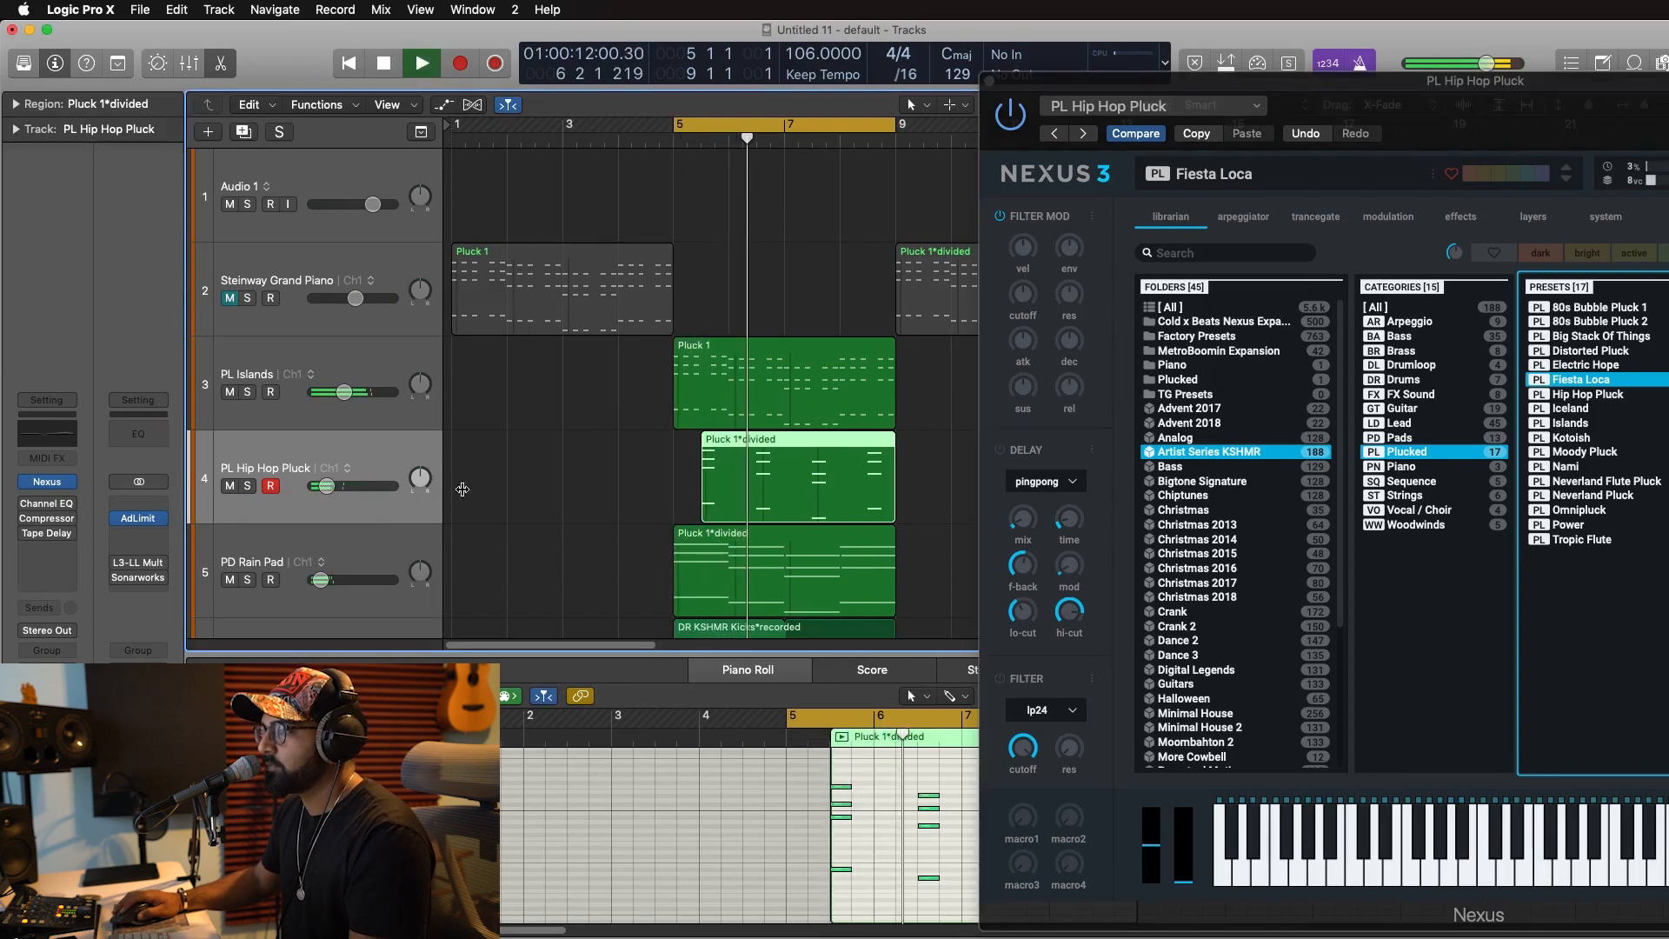
key("v")
scroll(884, 382, "down", 5)
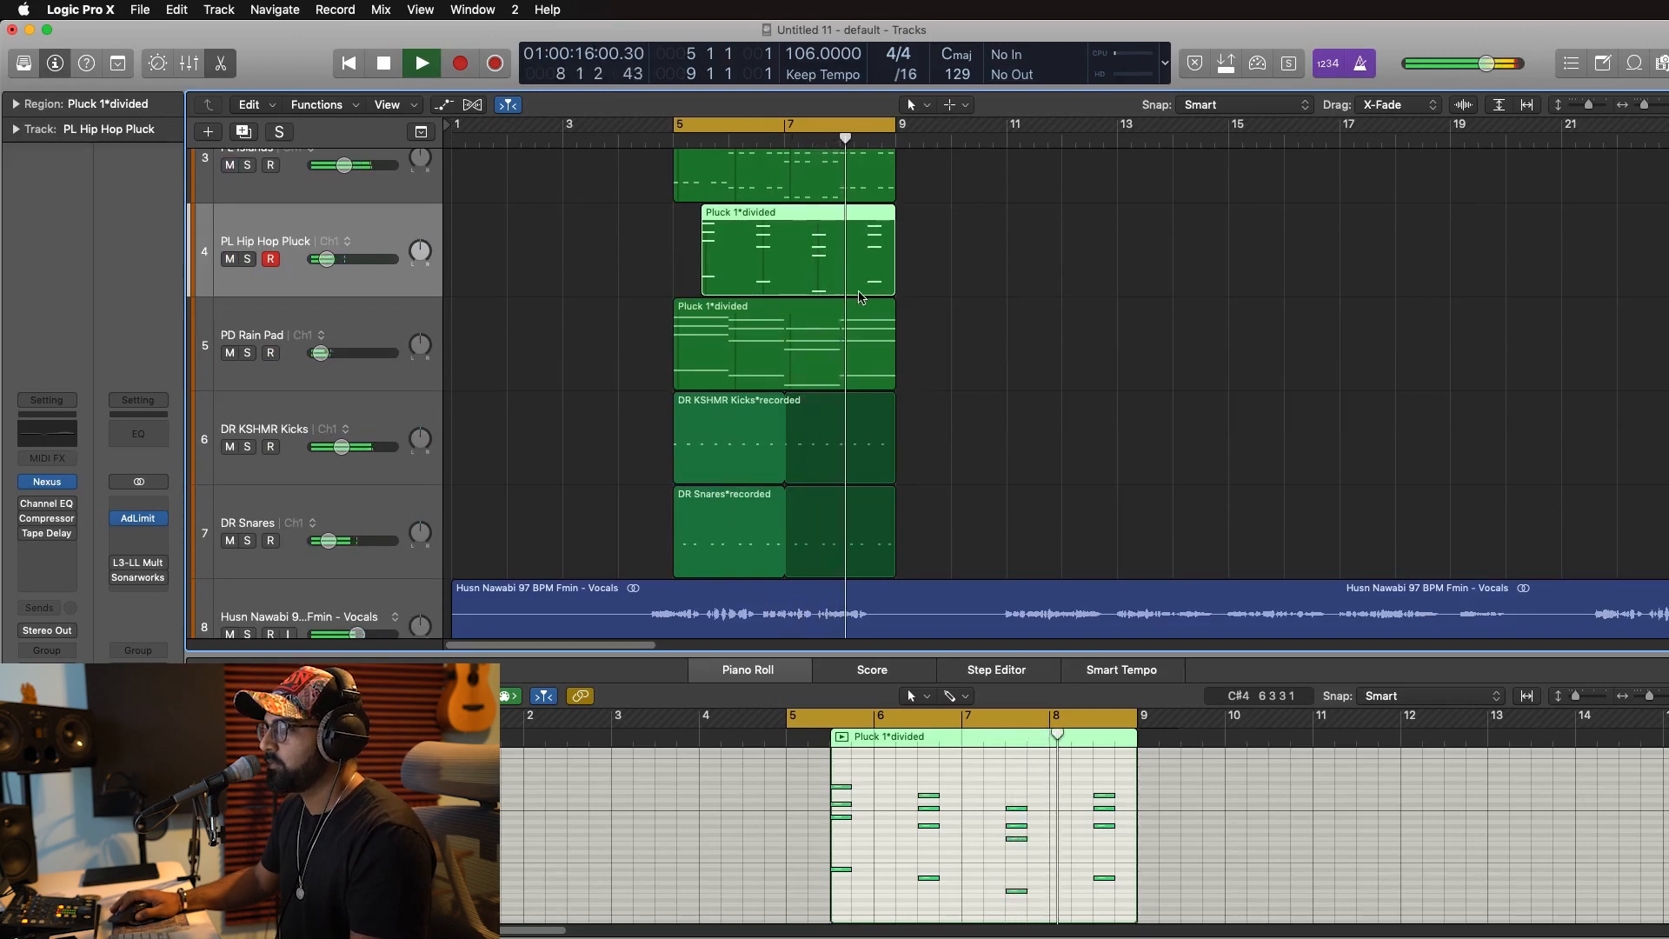
key("space")
Duplicate the PL Hip Hop Pluck track, copy its chord region to bar 5 on the duplicate and extend it to bar 9.
left_click(798, 887)
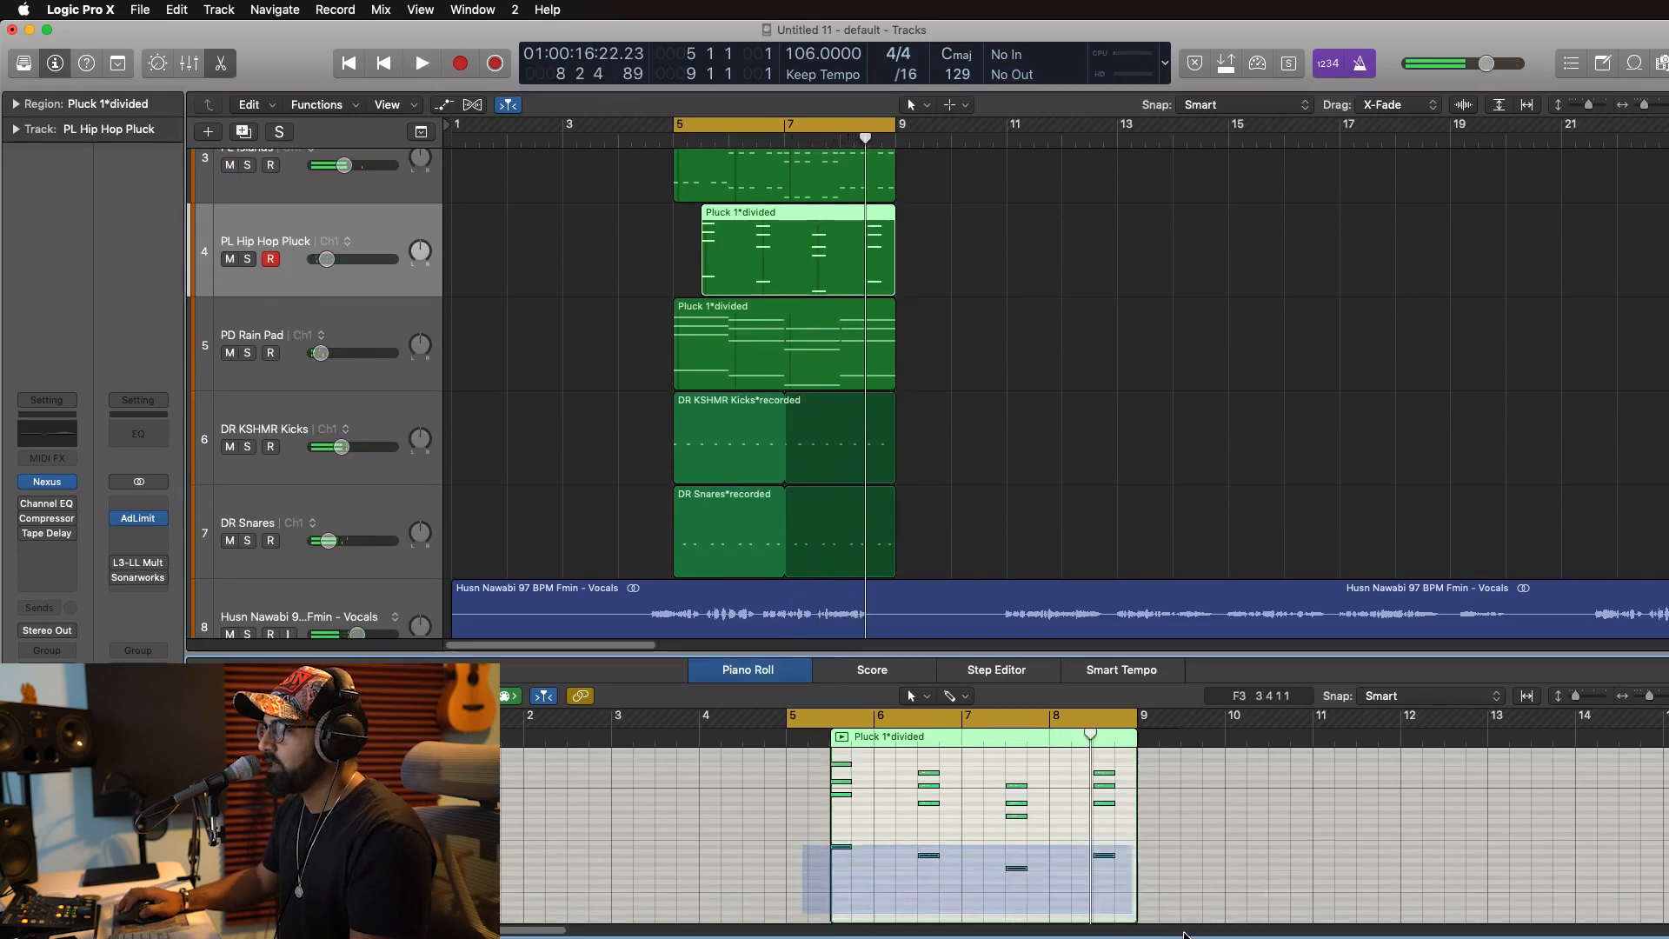
left_click_drag(1574, 697, 1589, 698)
scroll(1217, 772, "down", 3)
scroll(1147, 770, "up", 5)
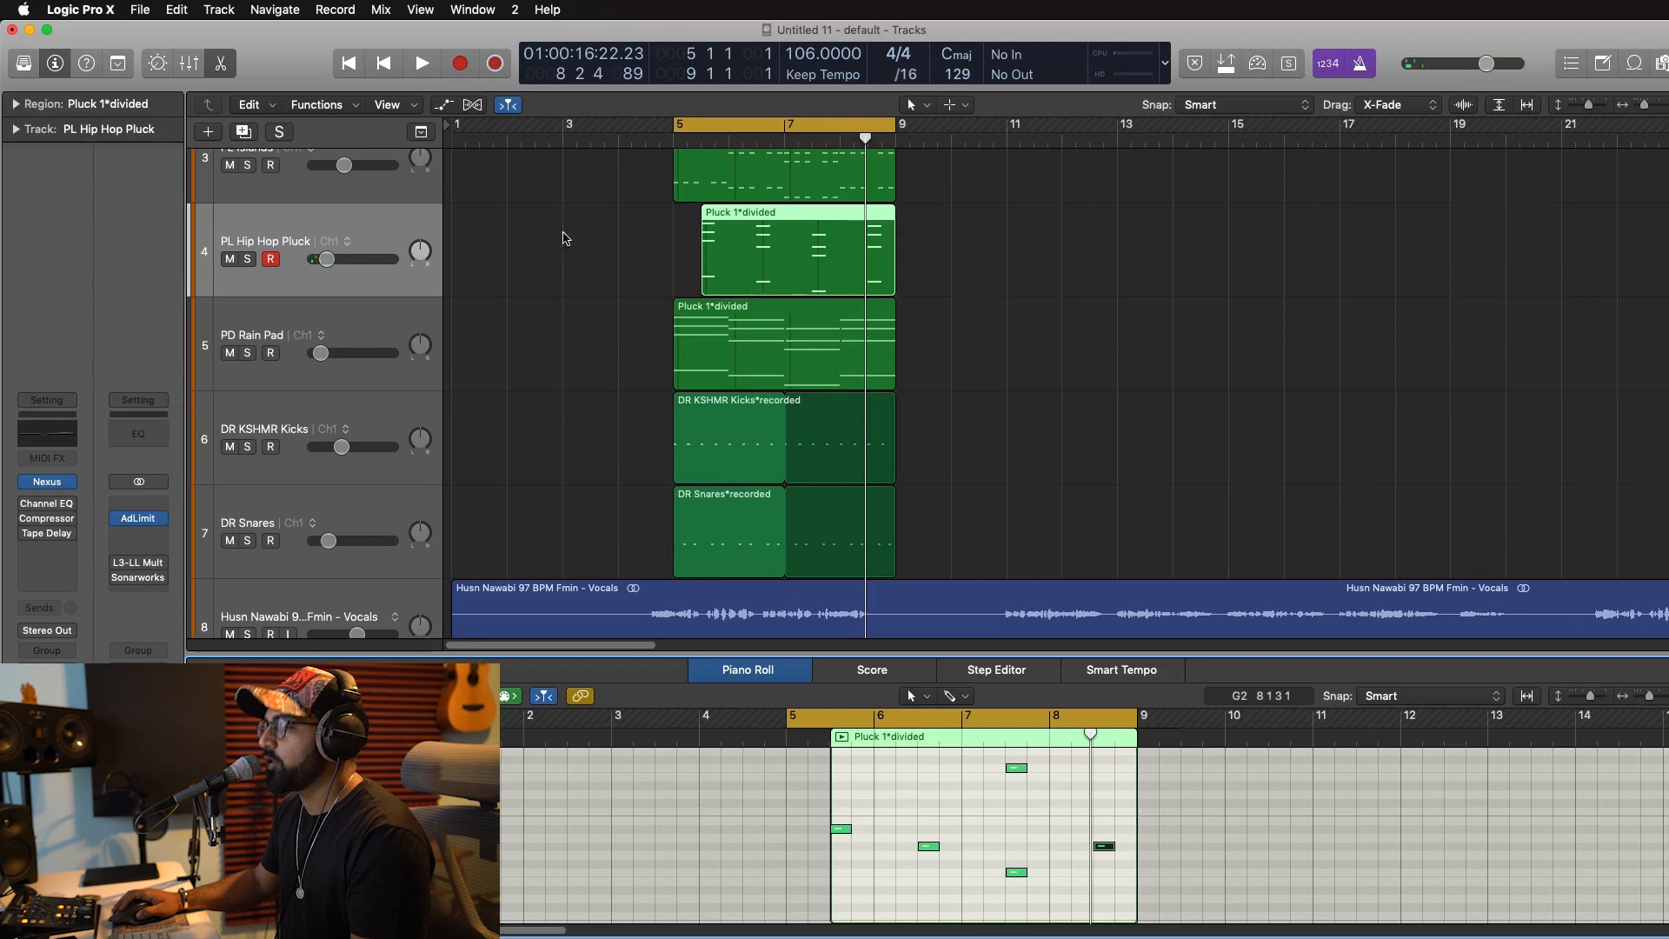
left_click(243, 131)
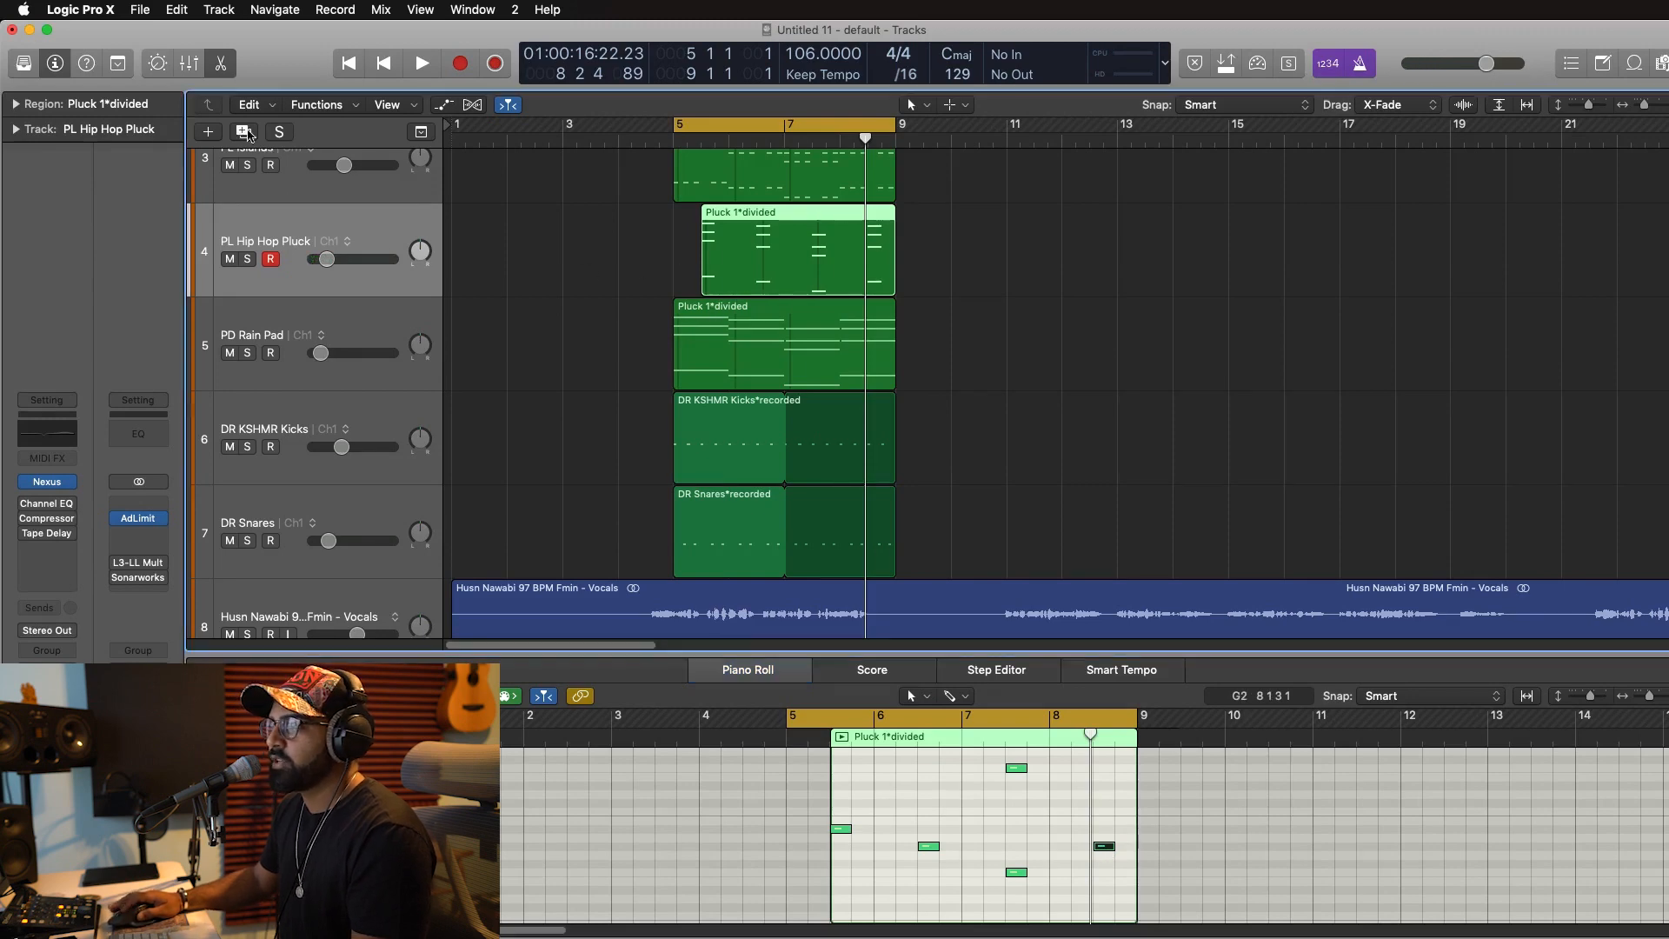
left_click_drag(753, 276, 725, 316)
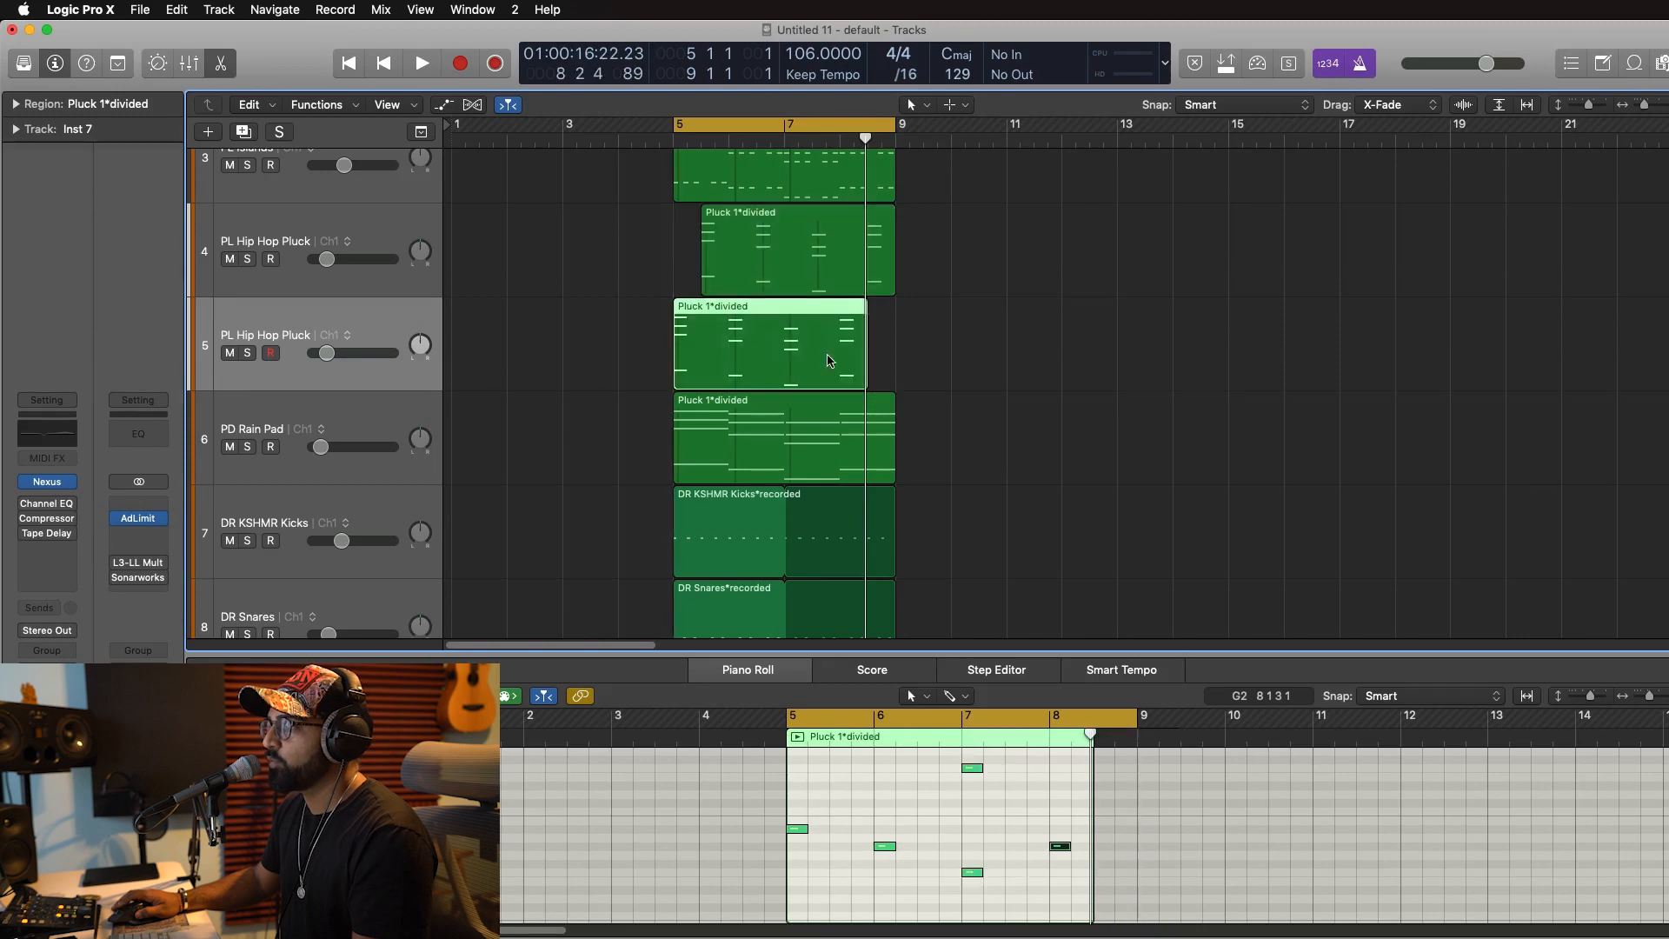
mouse_move(860, 379)
left_mouse_down()
mouse_move(901, 380)
mouse_move(884, 379)
left_mouse_up()
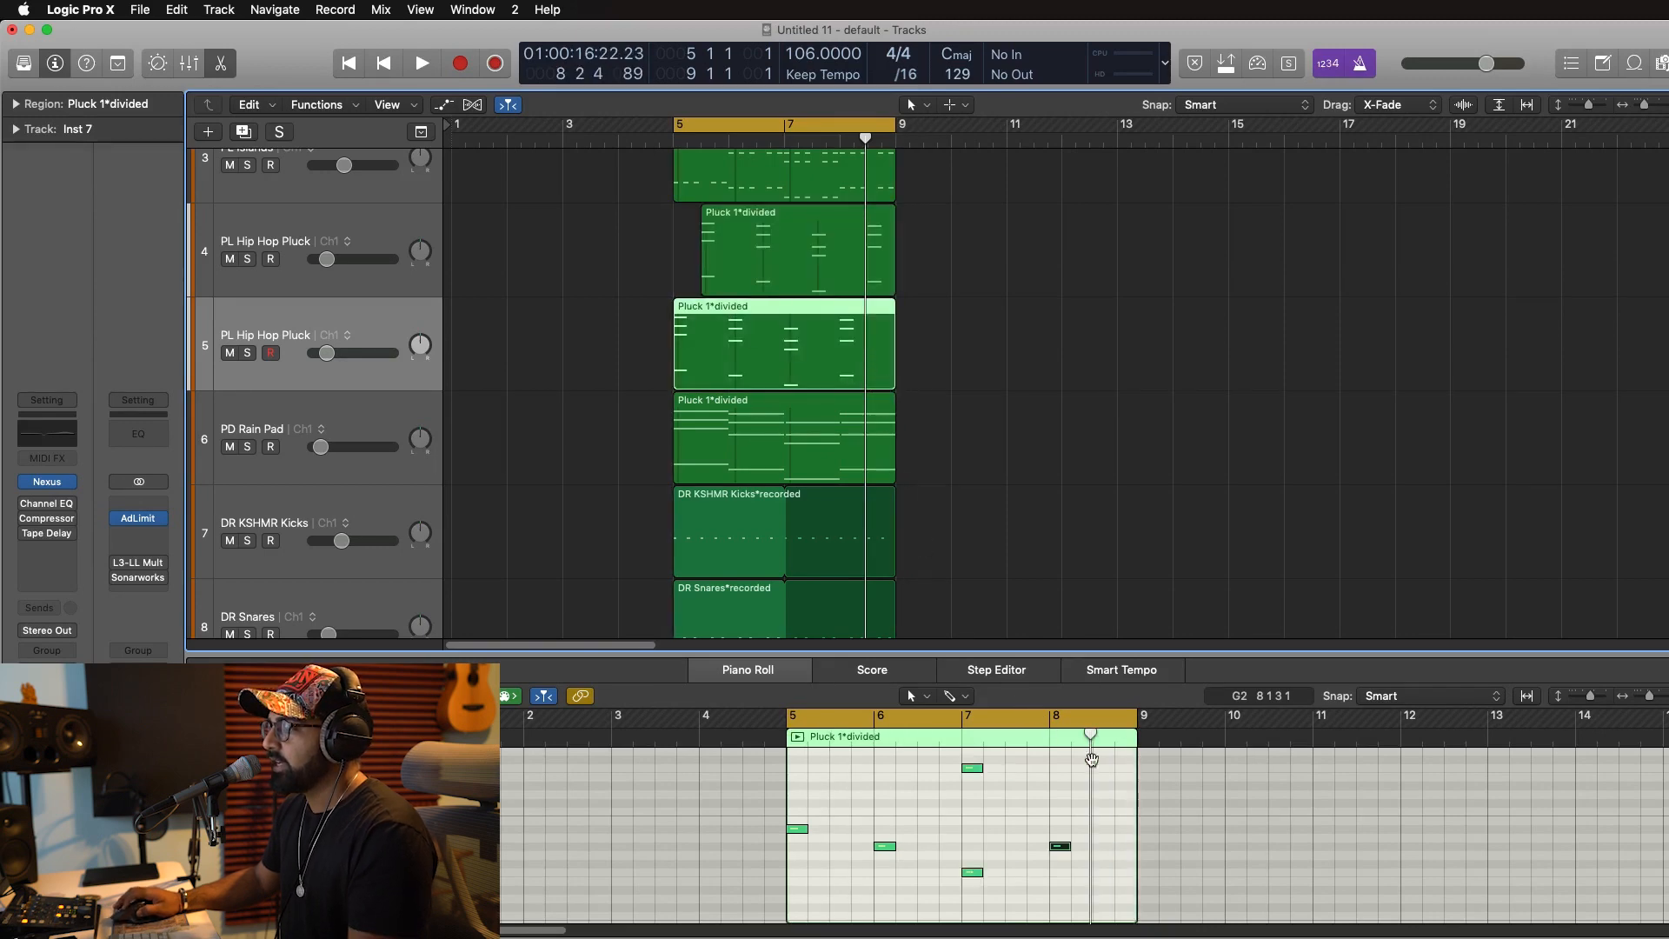
Delete the upper chord notes in the new region, keeping only the lowest notes, and shorten those bass notes.
left_click(1129, 801)
key("super+Right")
key("super+a")
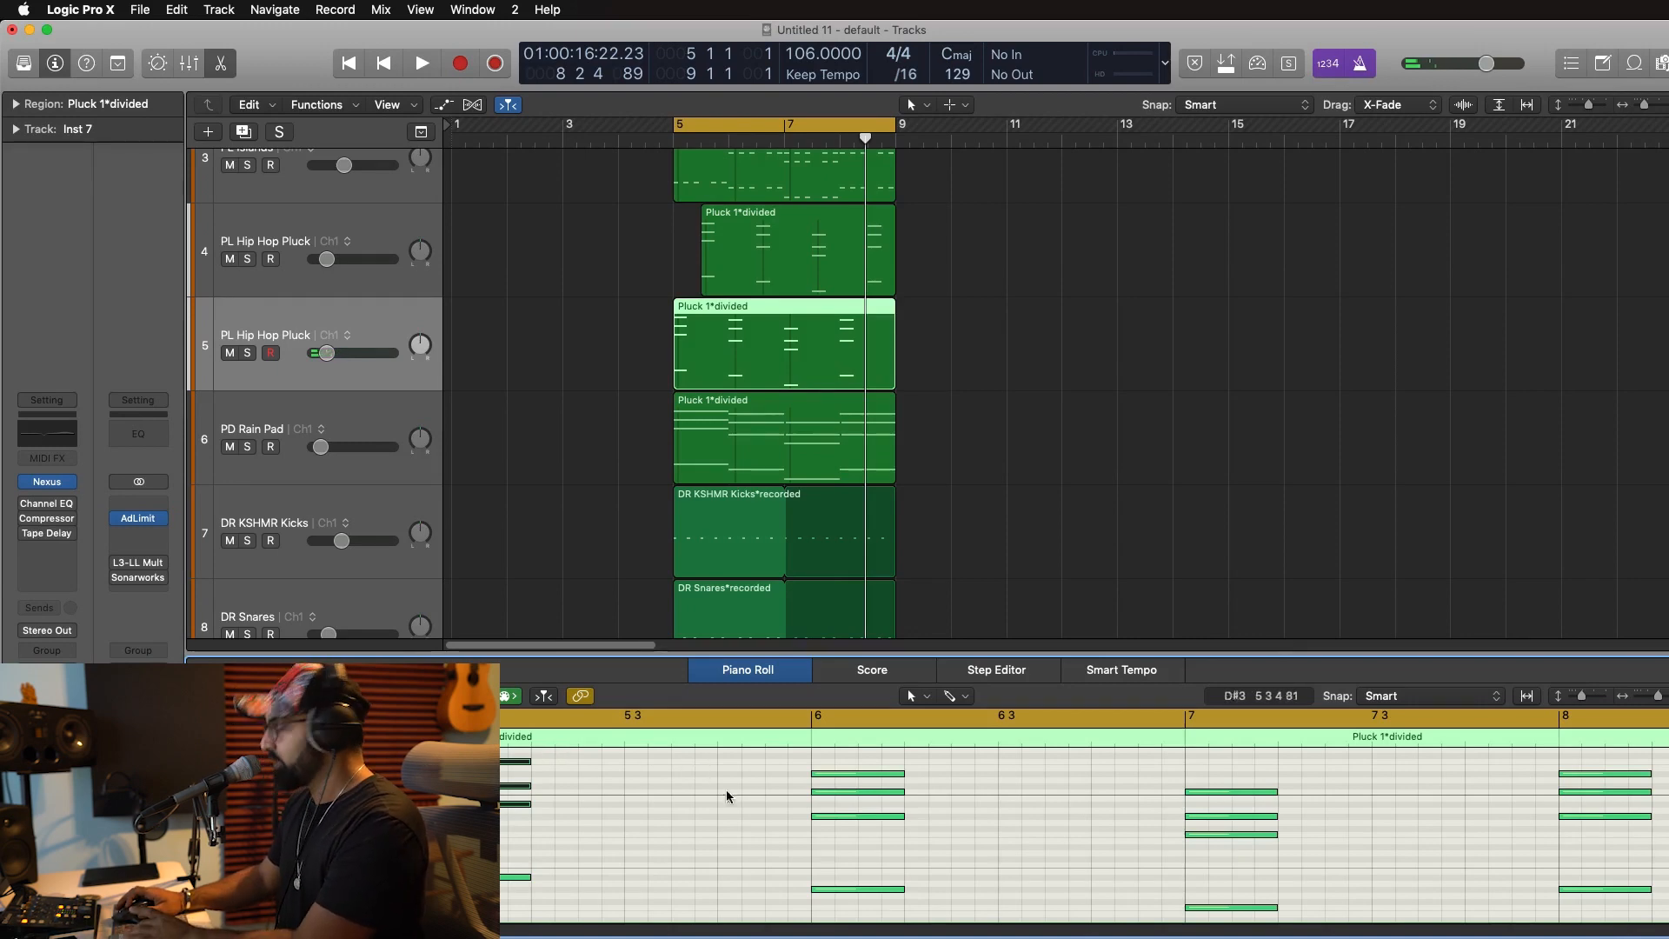
left_click_drag(764, 755, 1609, 855)
key("Delete")
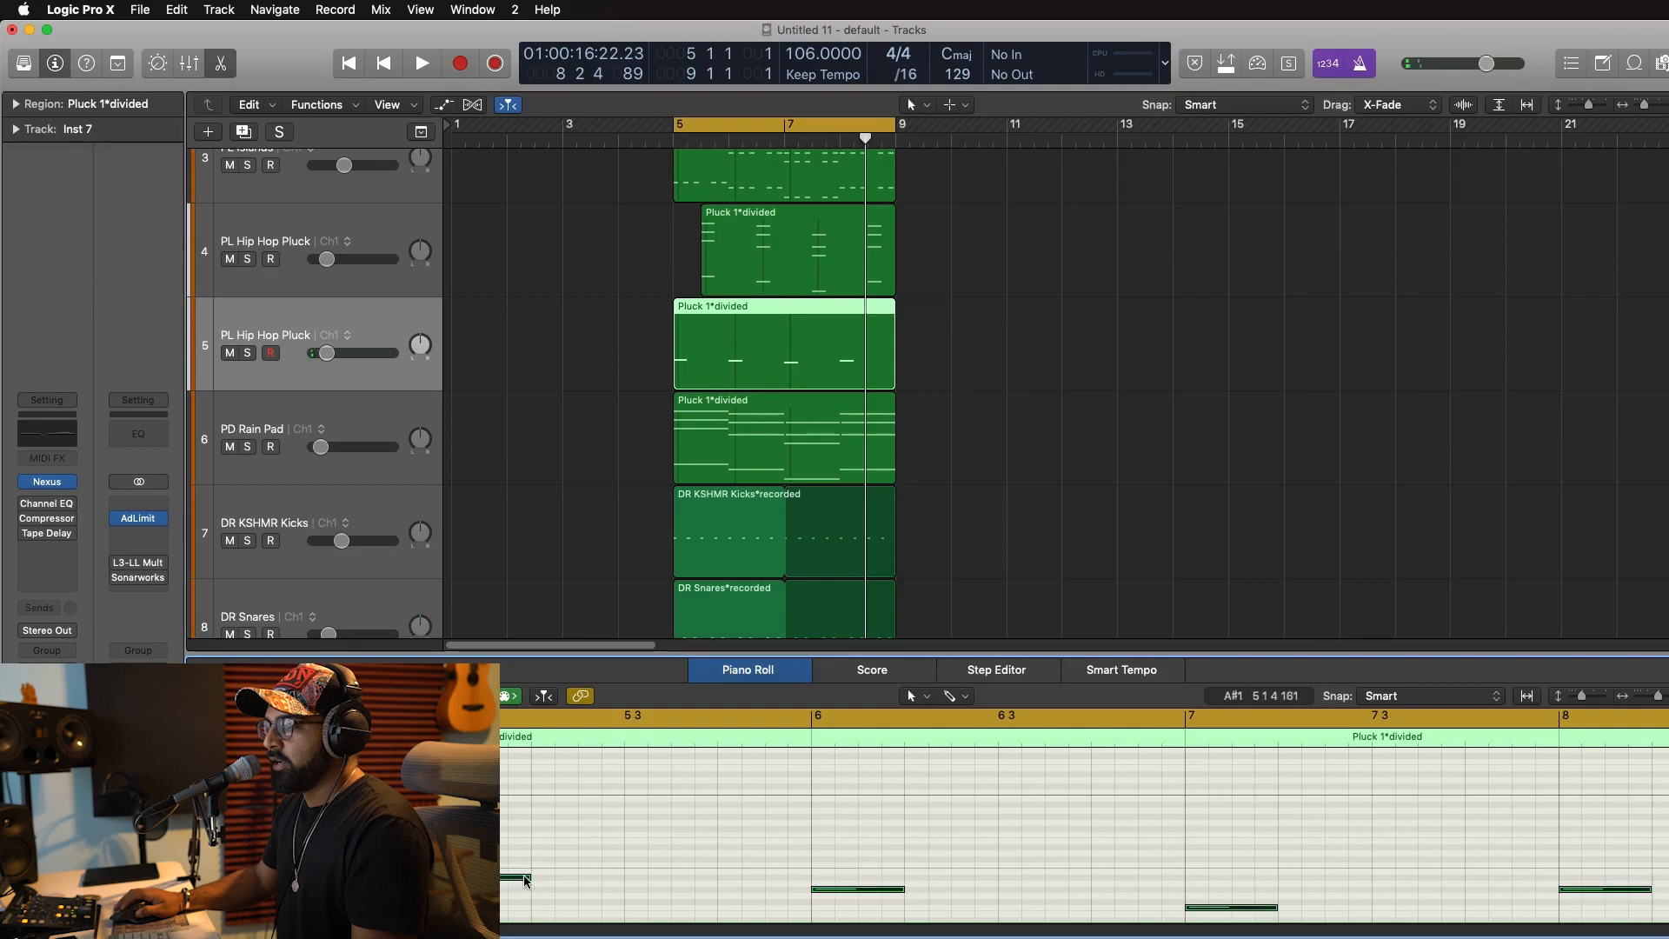
left_click_drag(525, 880, 466, 880)
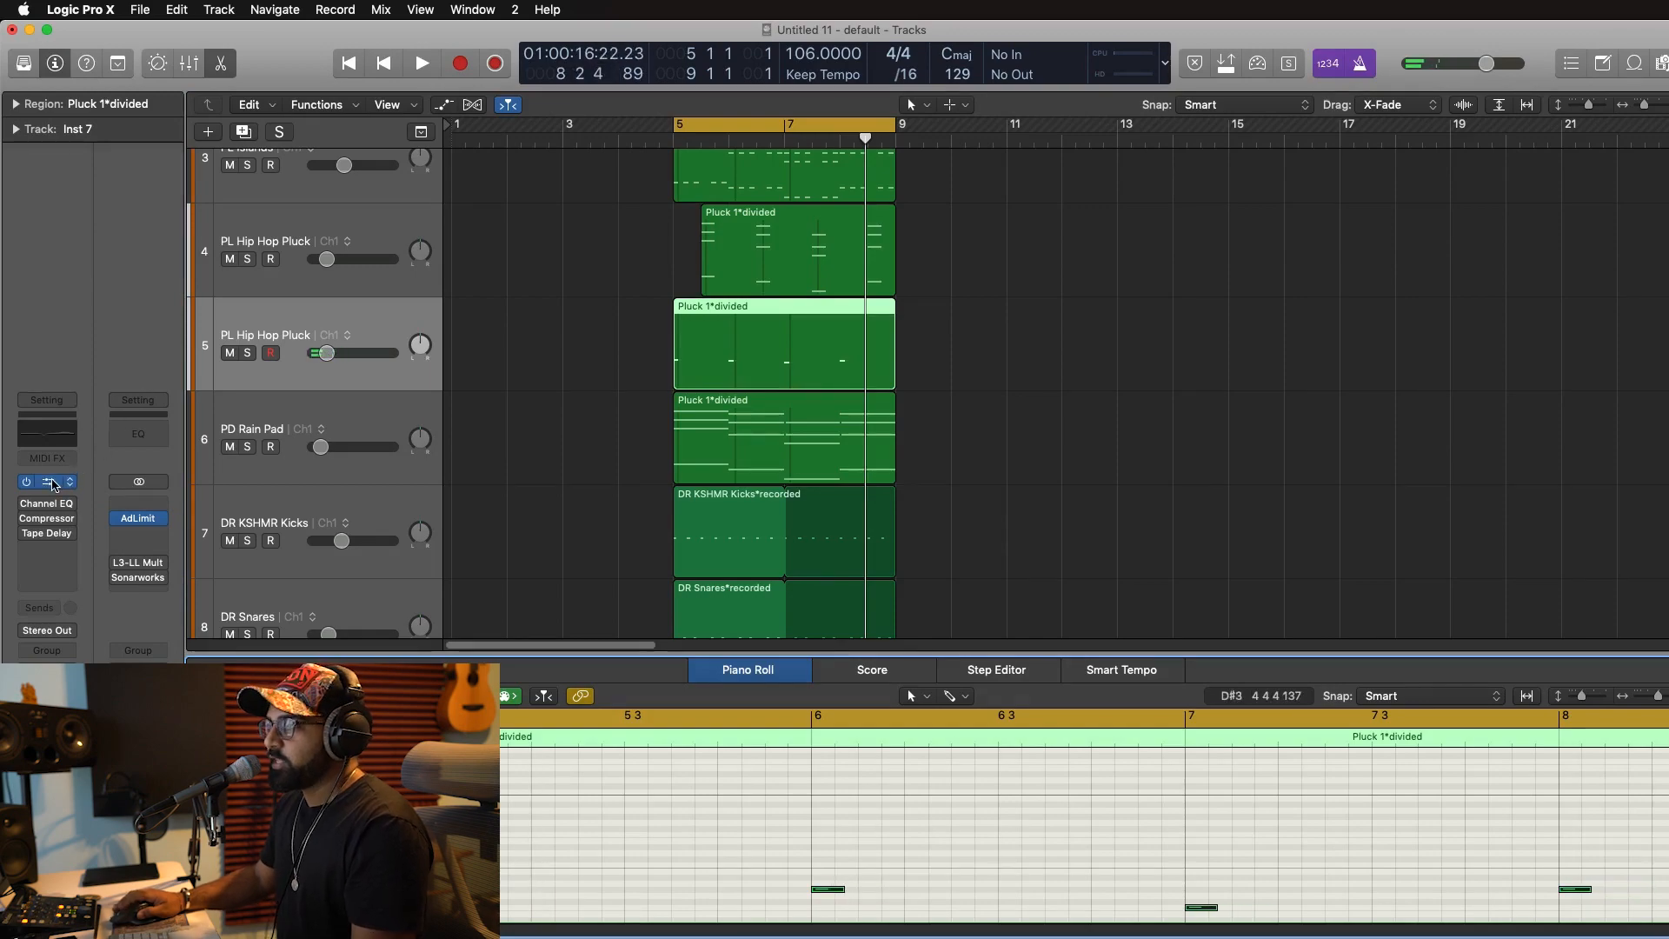
Load the House Of Cards preset from the KSHMR Bass category in the duplicated track's Nexus and close its window.
left_click(54, 485)
left_click_drag(725, 77, 1481, 74)
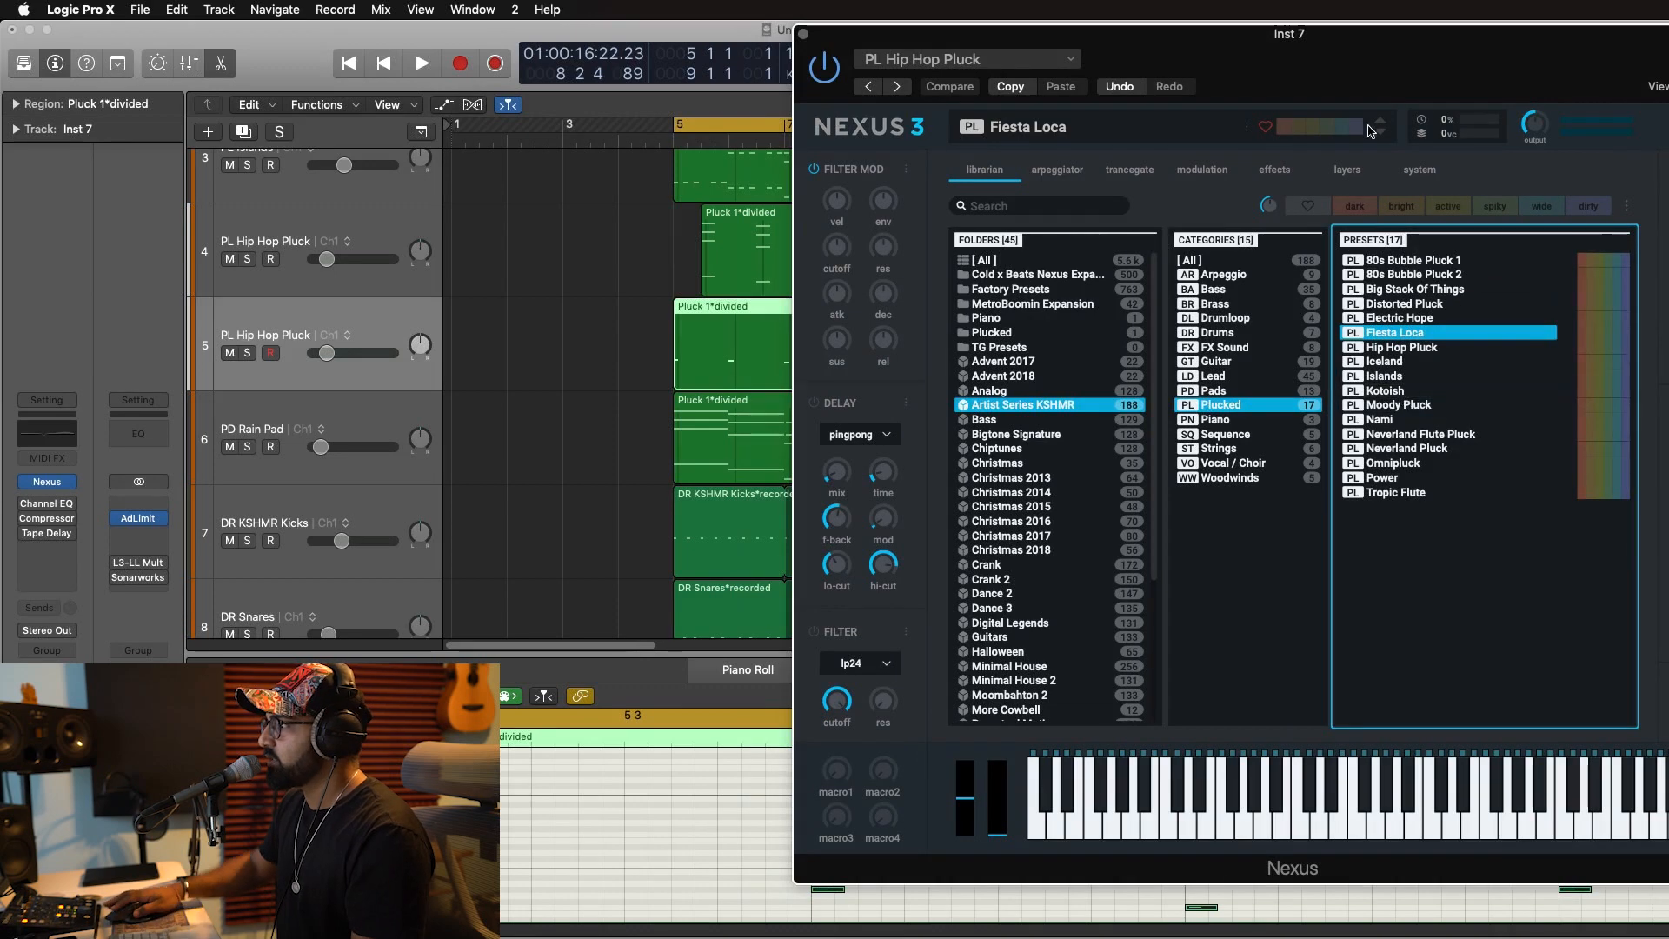
left_click(1208, 289)
left_click(1399, 493)
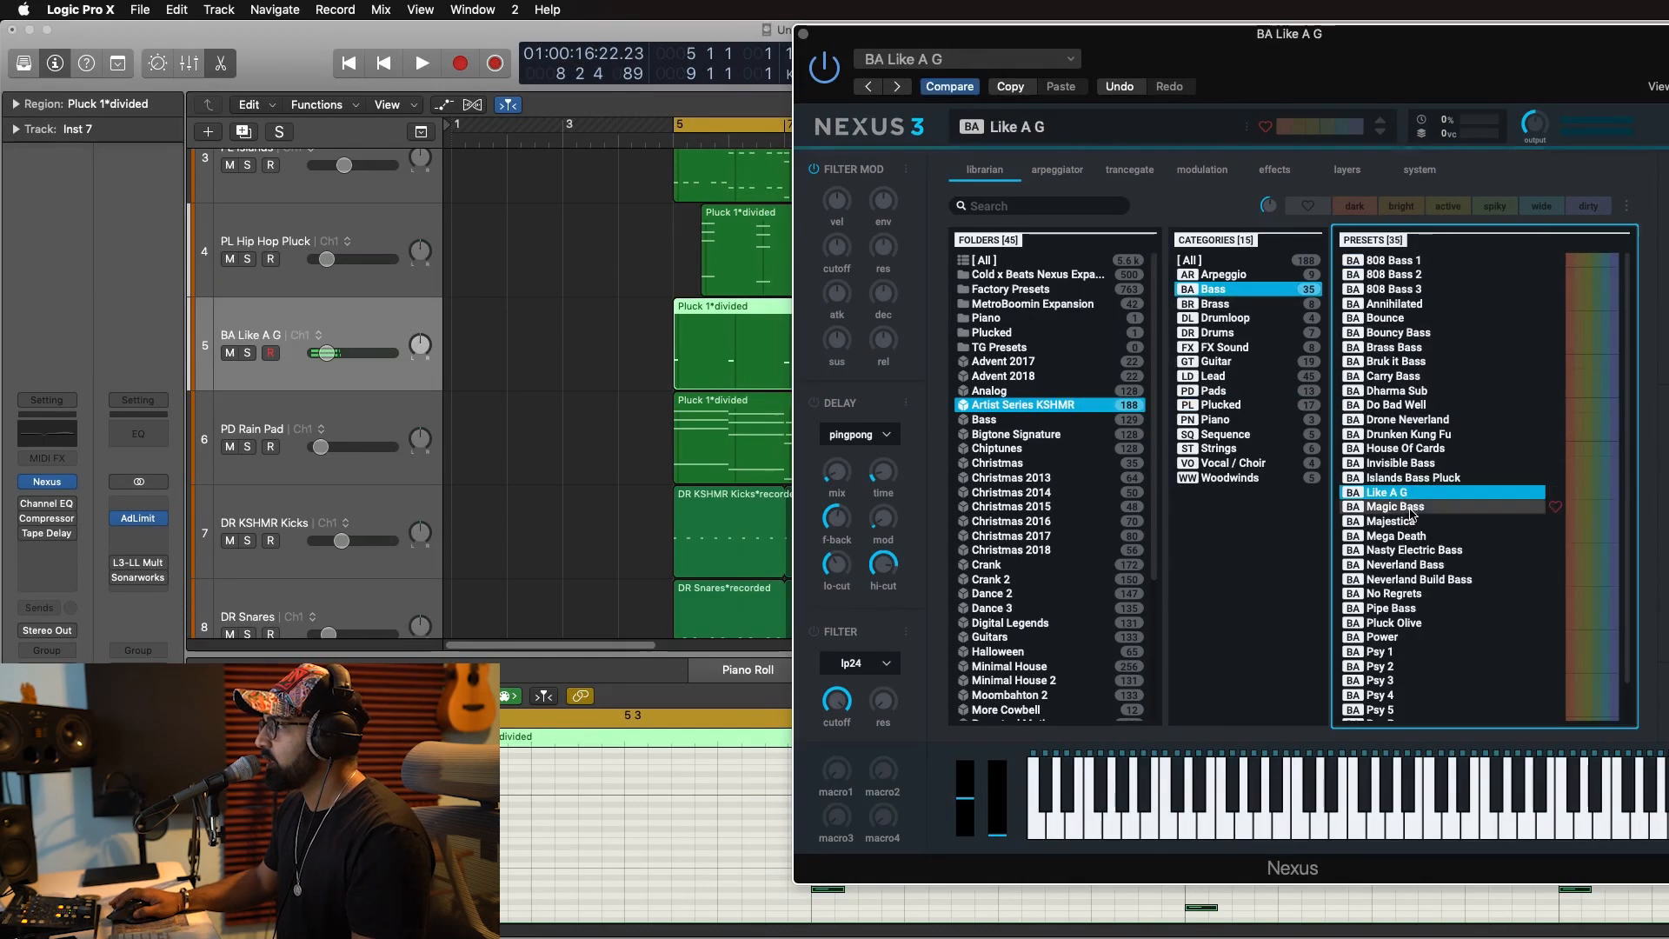
left_click(1421, 449)
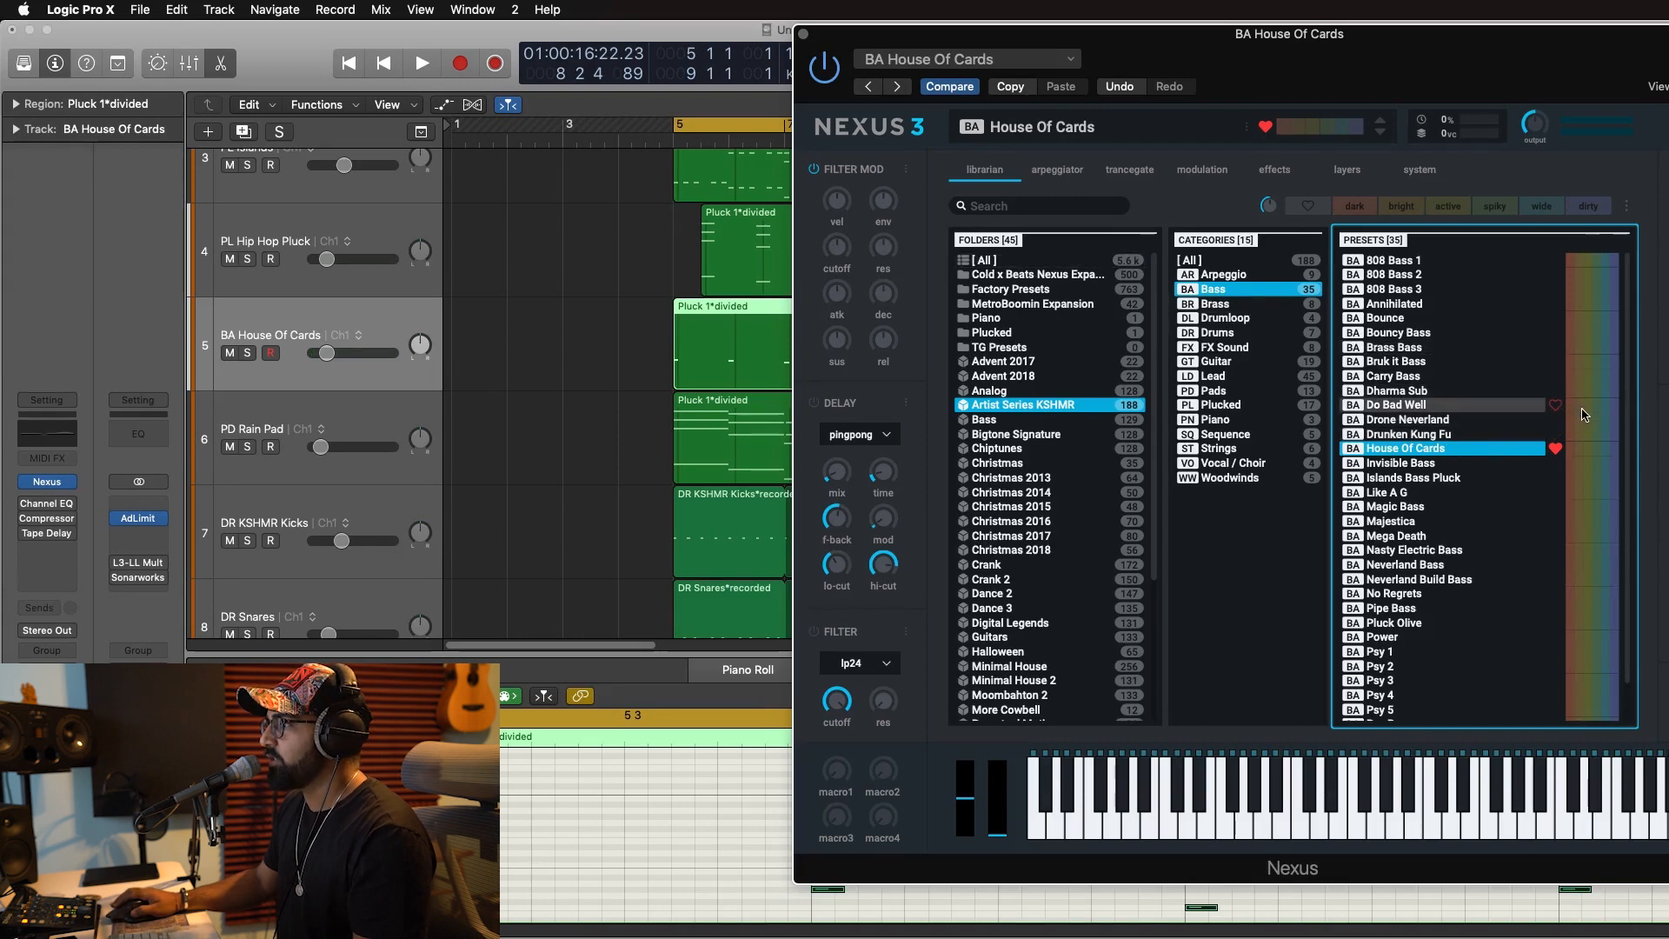
left_click(805, 37)
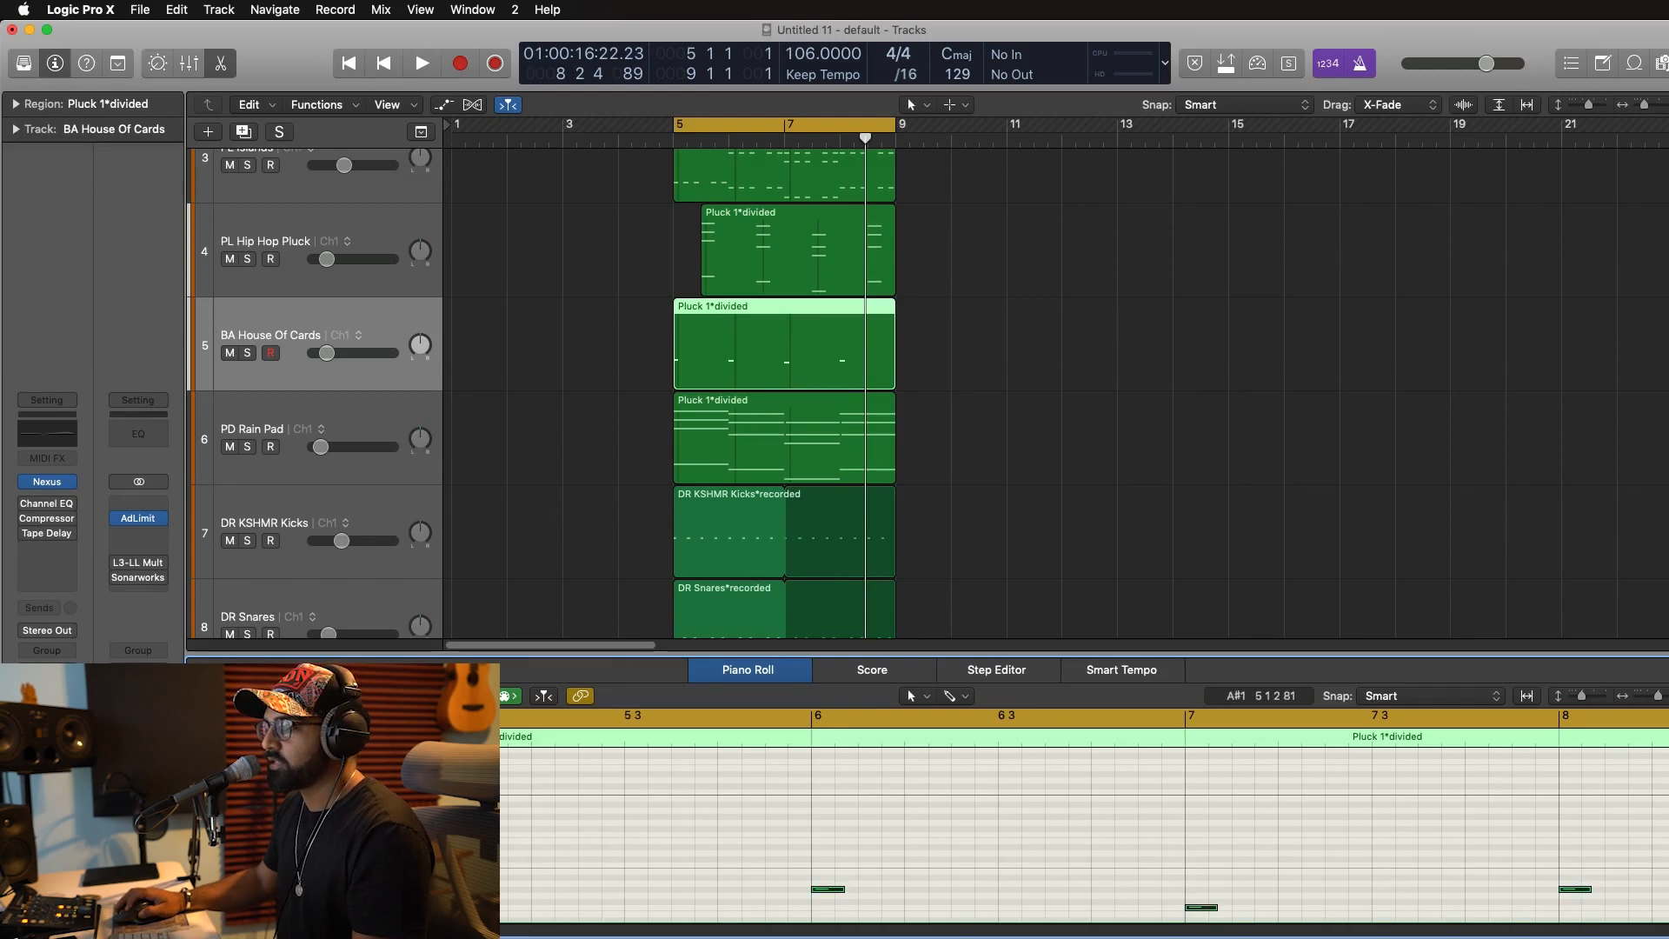
Repeat the short bass notes rhythmically through every bar, raise the bass track volume and lower the PD Rain Pad volume during playback.
left_click_drag(454, 880, 776, 880)
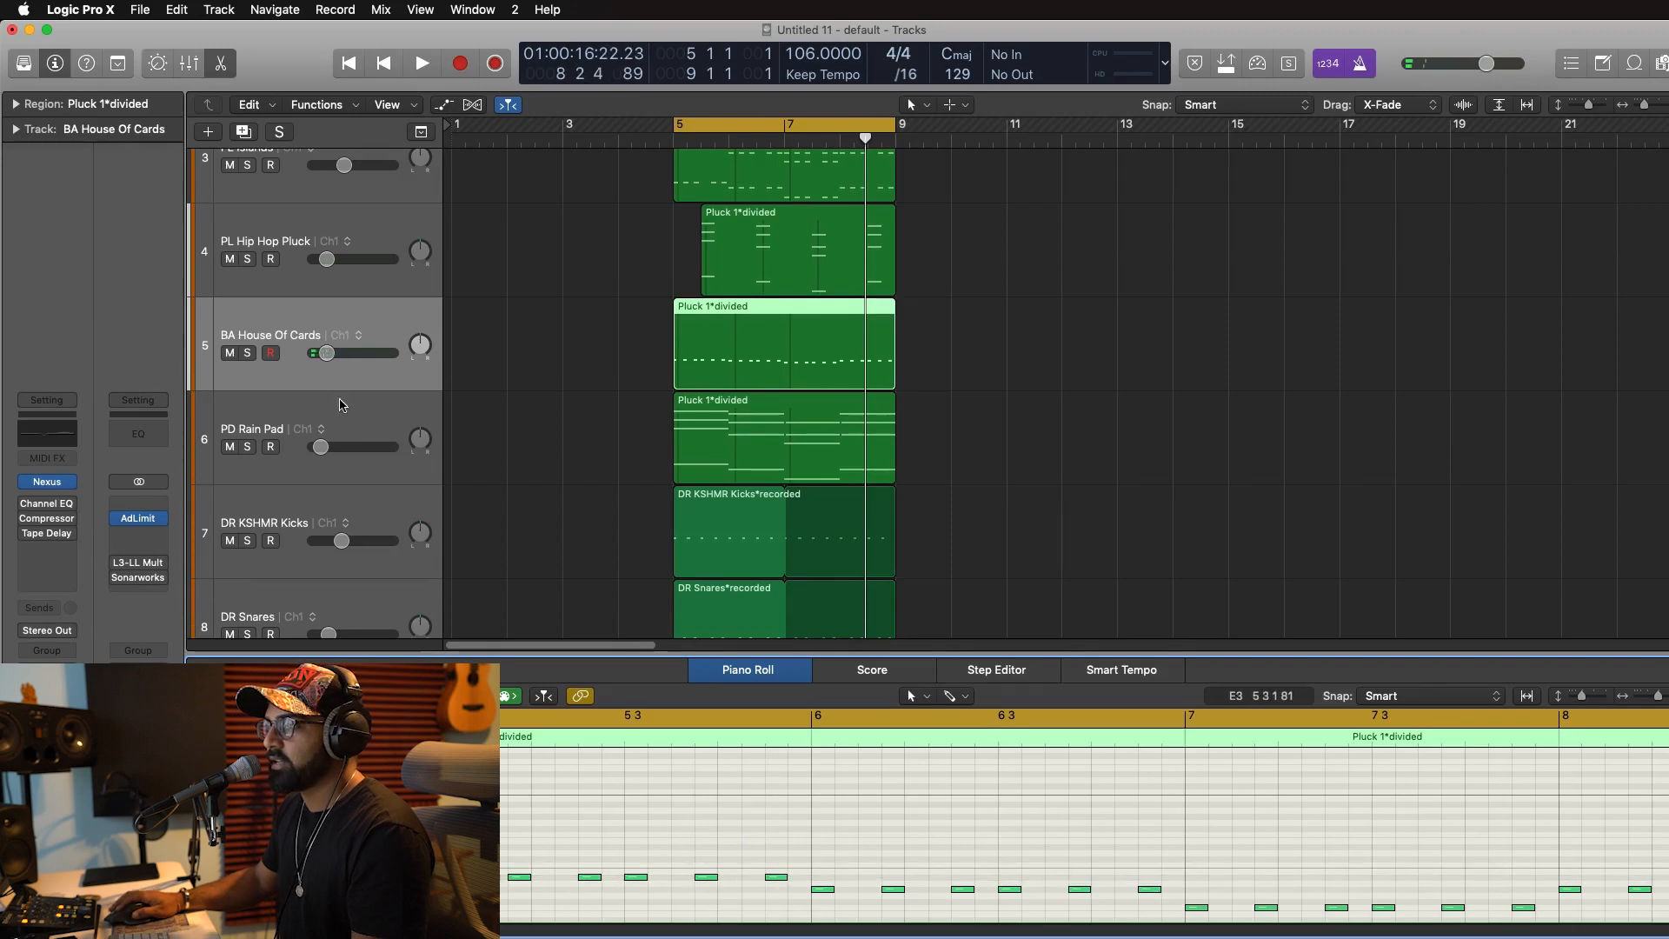
left_click_drag(328, 353, 329, 353)
key("space")
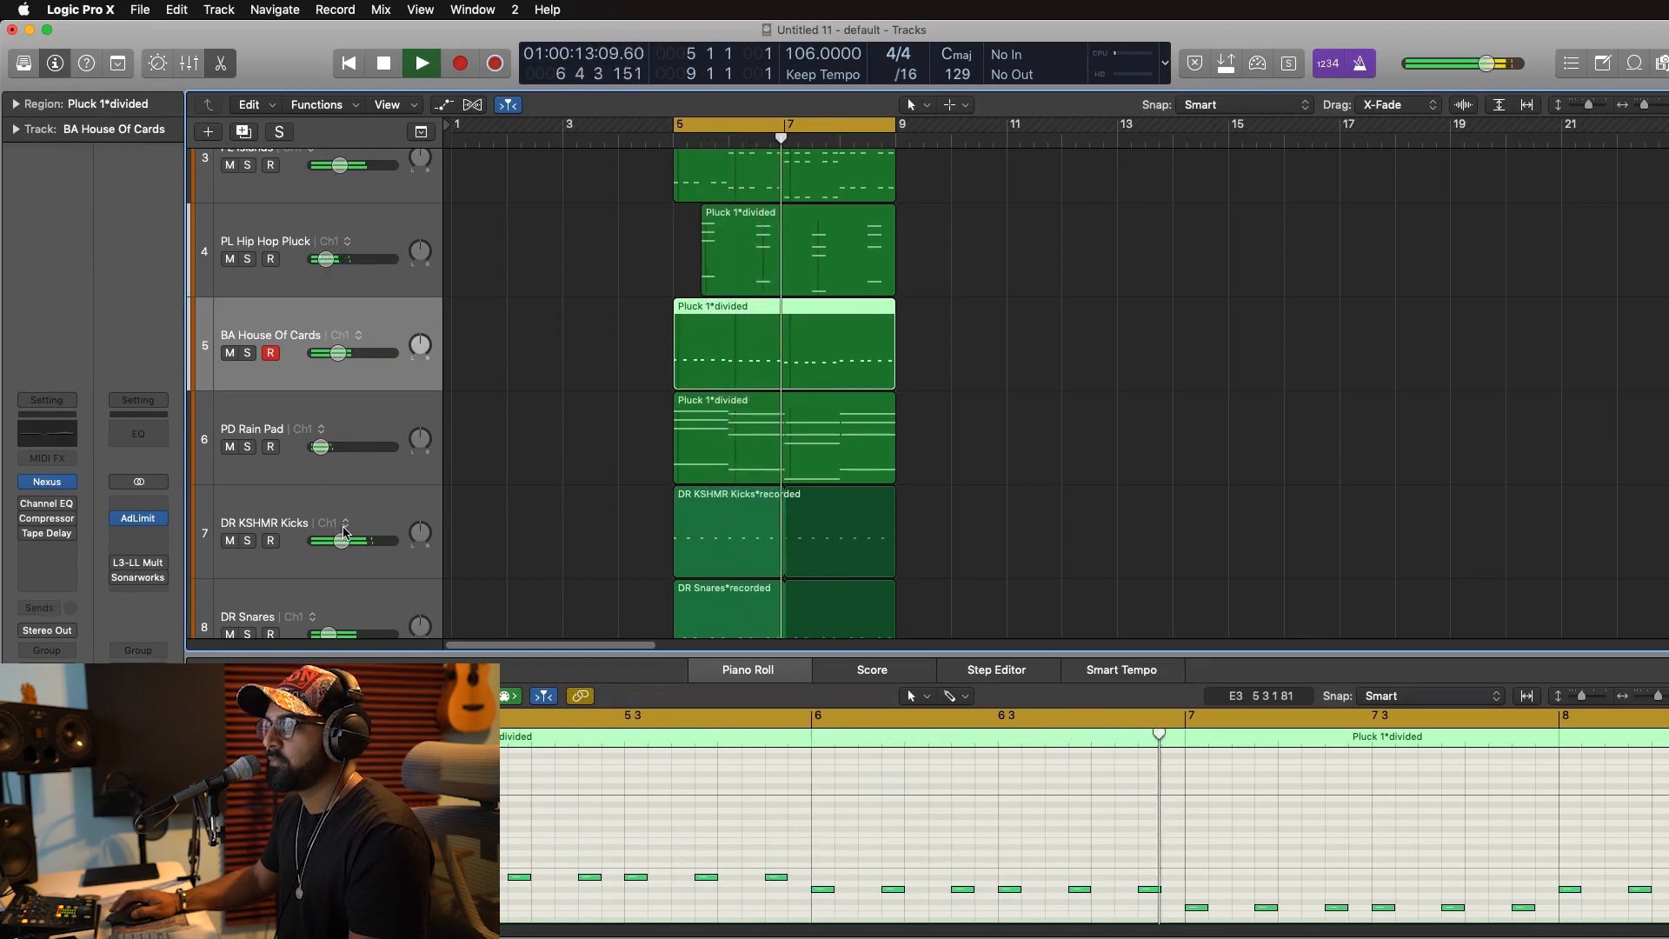
left_click_drag(321, 447, 317, 447)
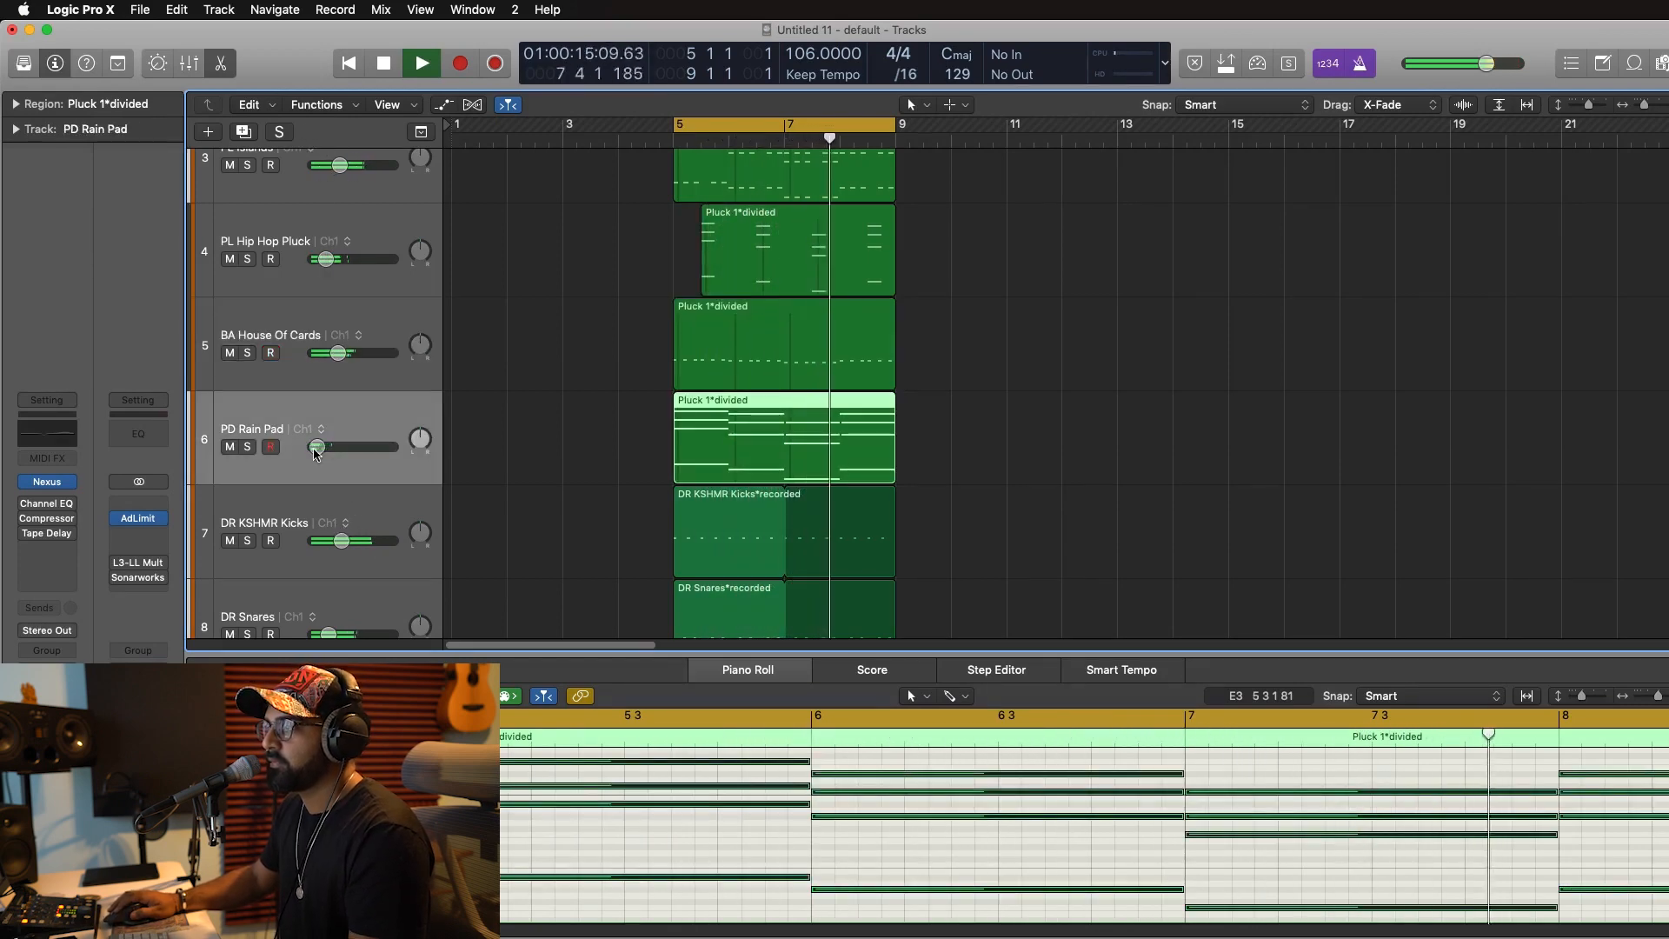
Split the vocal region at bar 5 and late in bar 8, trim the vocals just after bar 9 and overlap the cut edges.
scroll(468, 473, "down", 3)
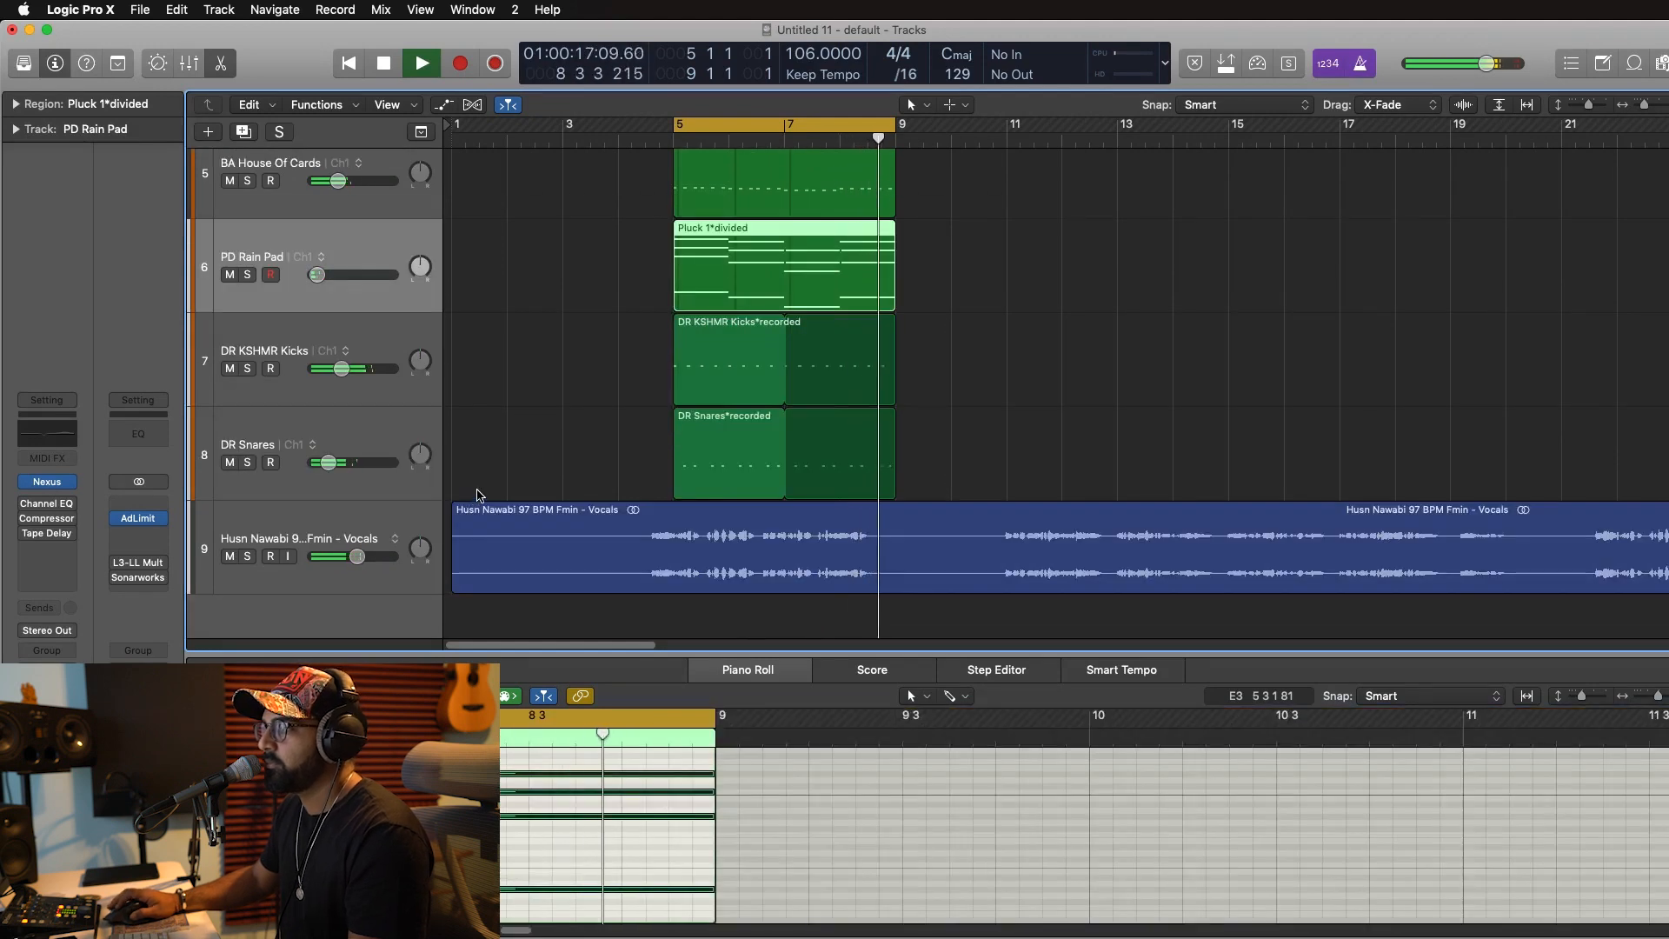
left_click(676, 506)
left_click_drag(675, 507, 872, 590)
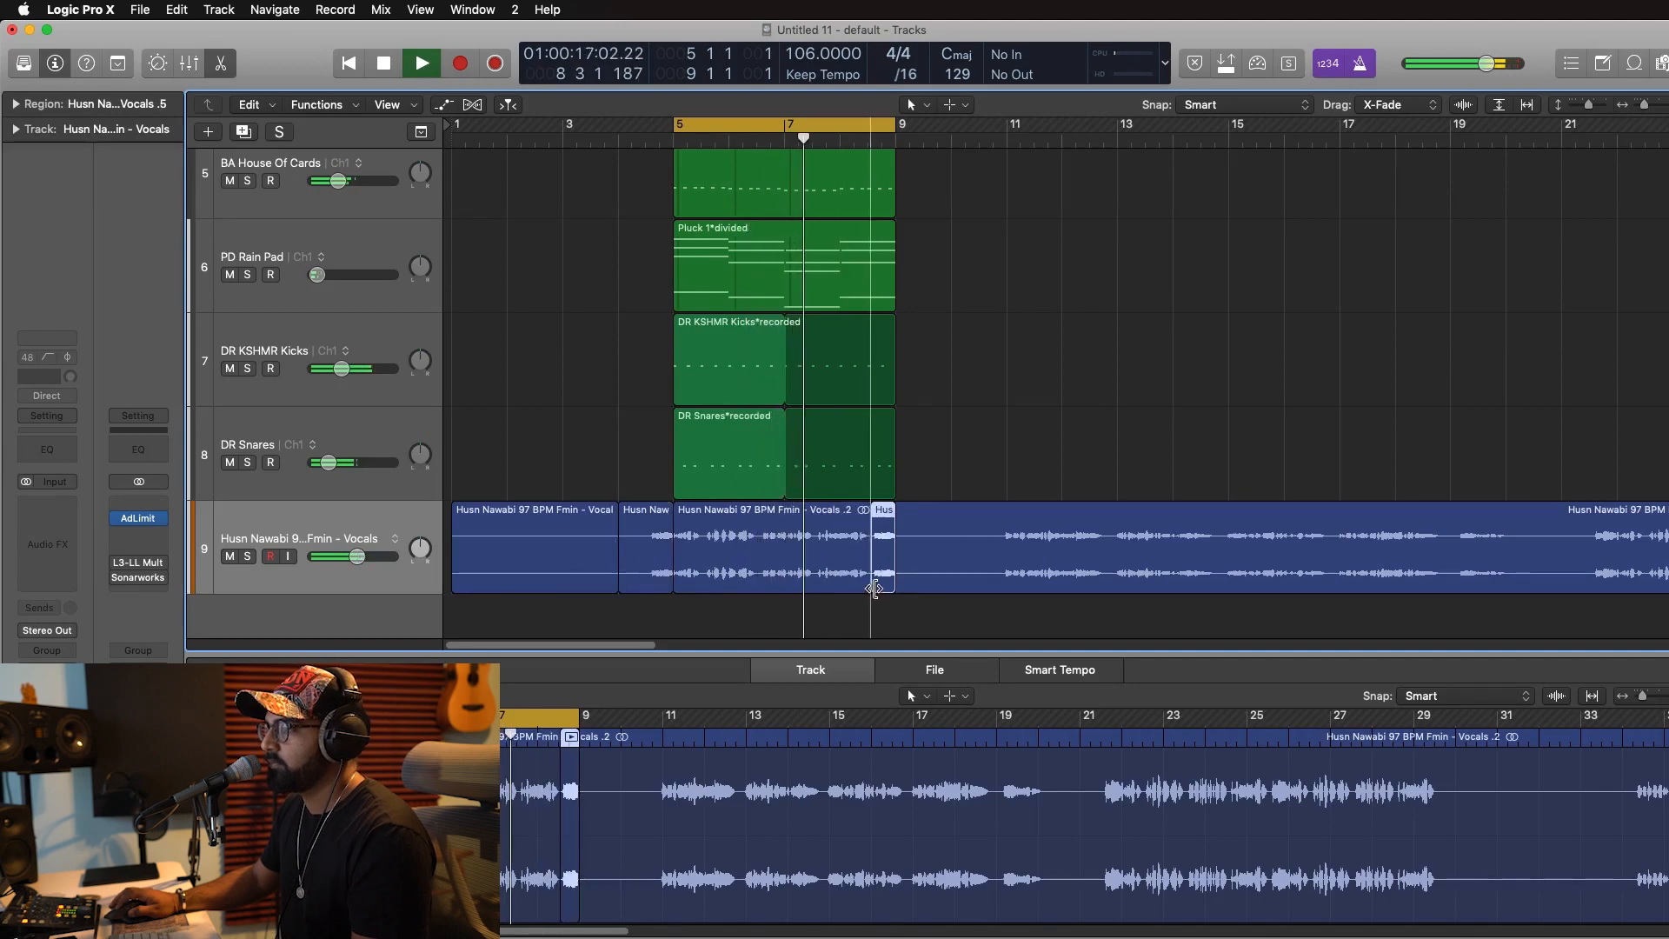
left_click(913, 558)
key("Delete")
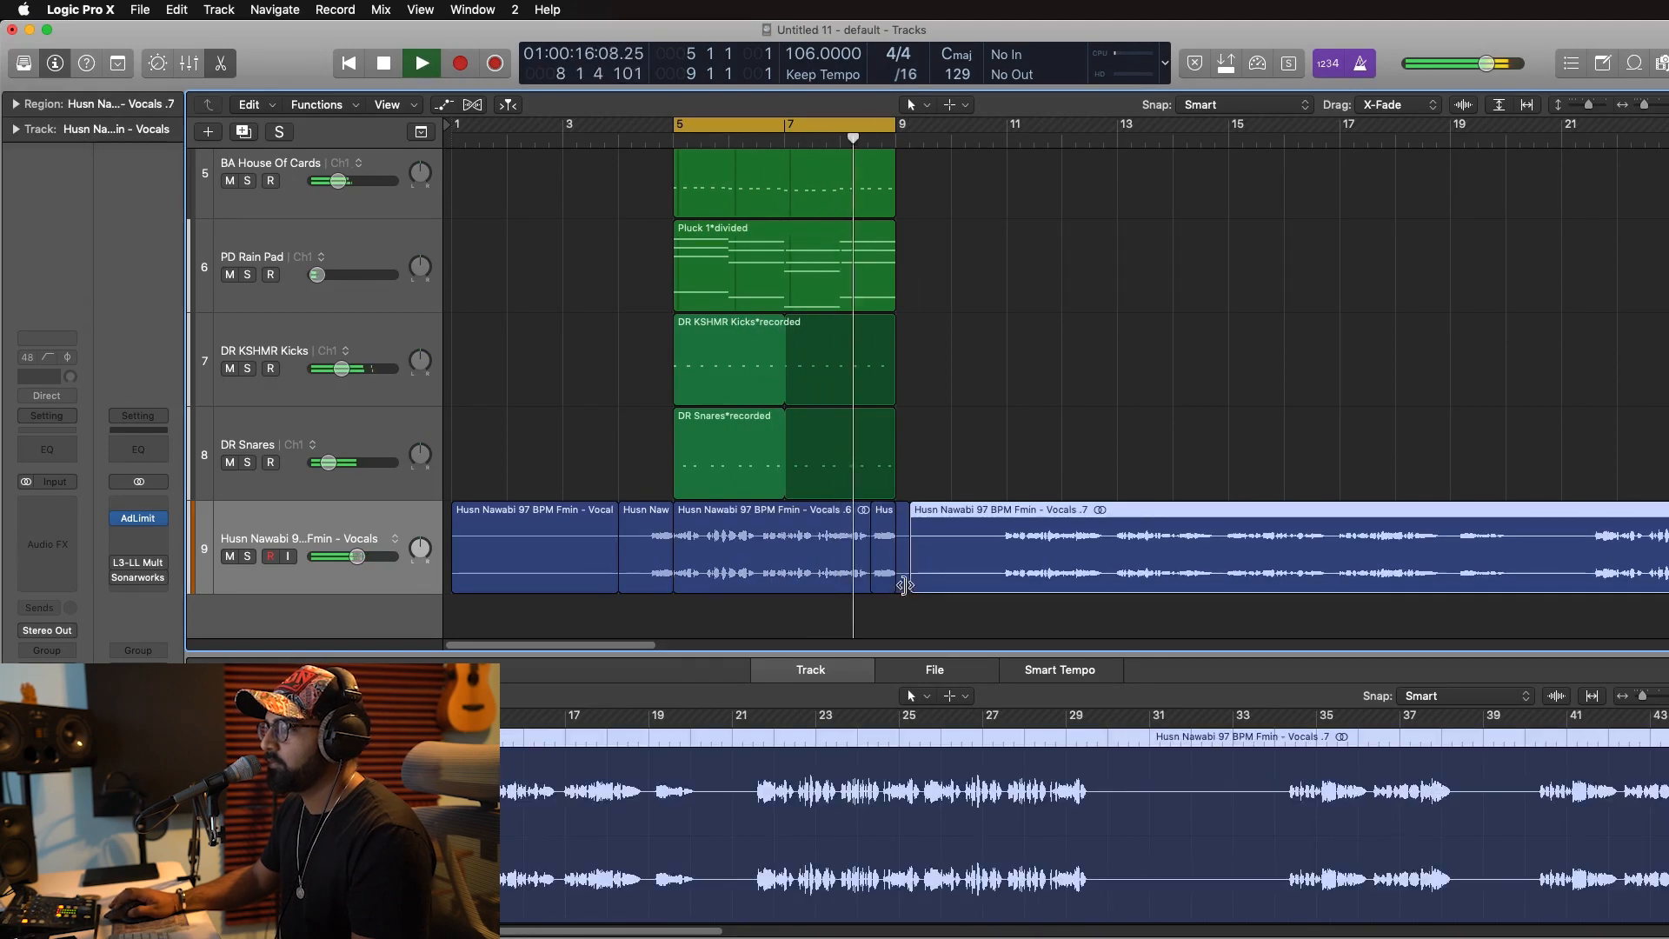
left_click_drag(896, 591, 868, 590)
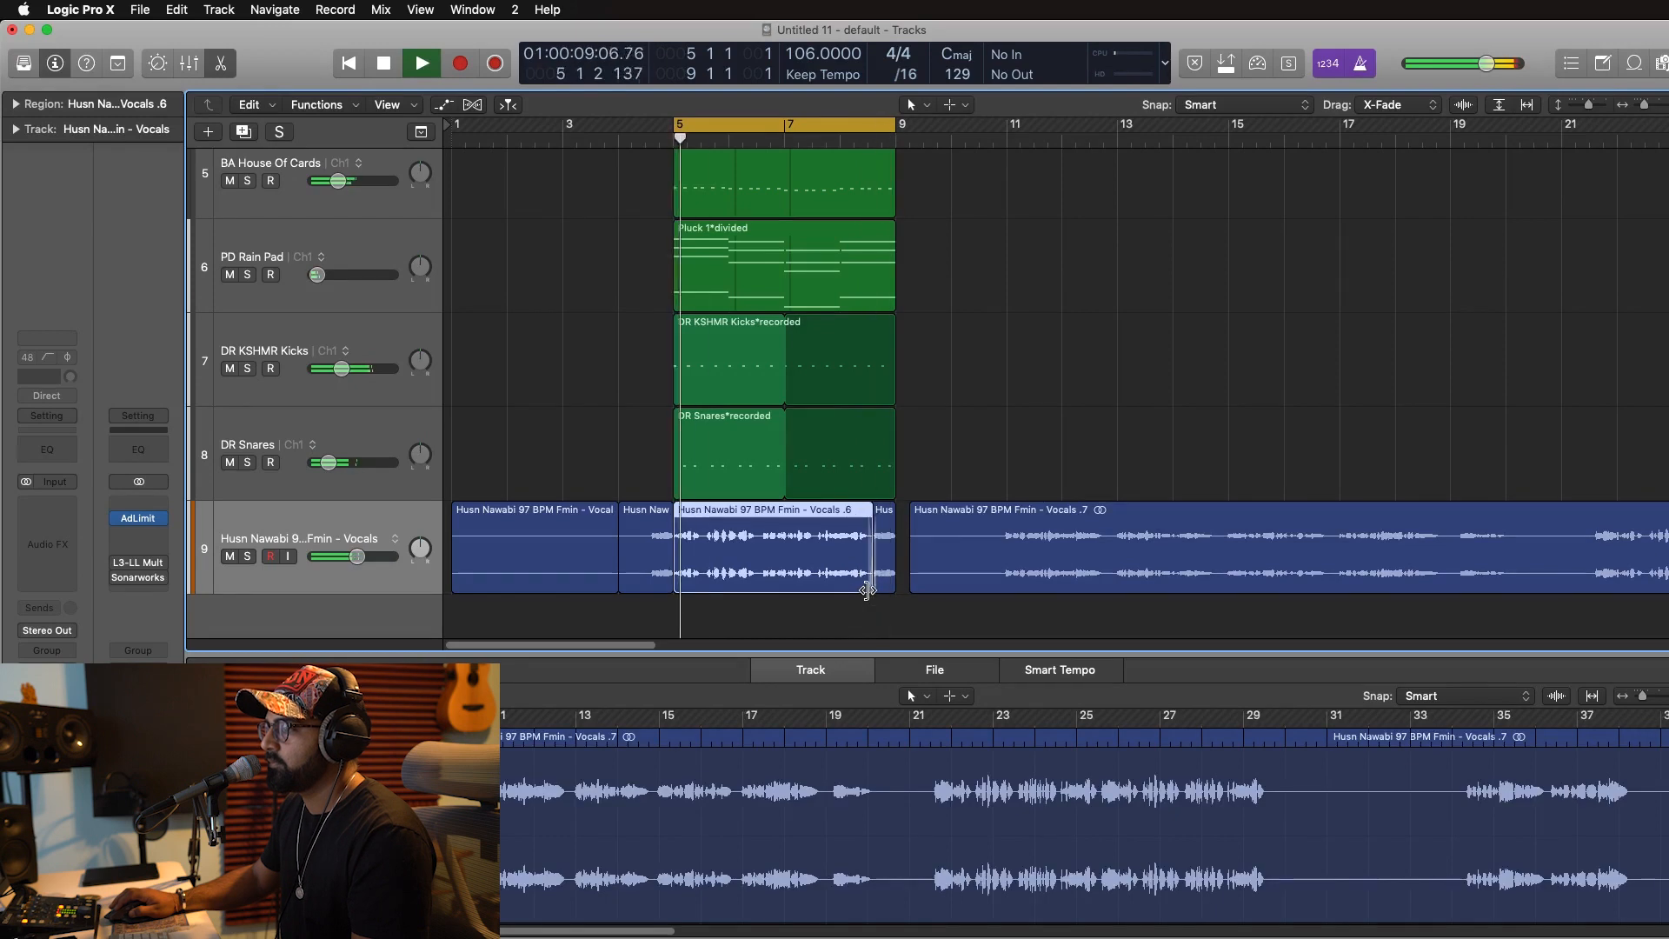
Reduce the track height to show all tracks and solo the BA House Of Cards and PL Islands tracks.
scroll(722, 487, "up", 3)
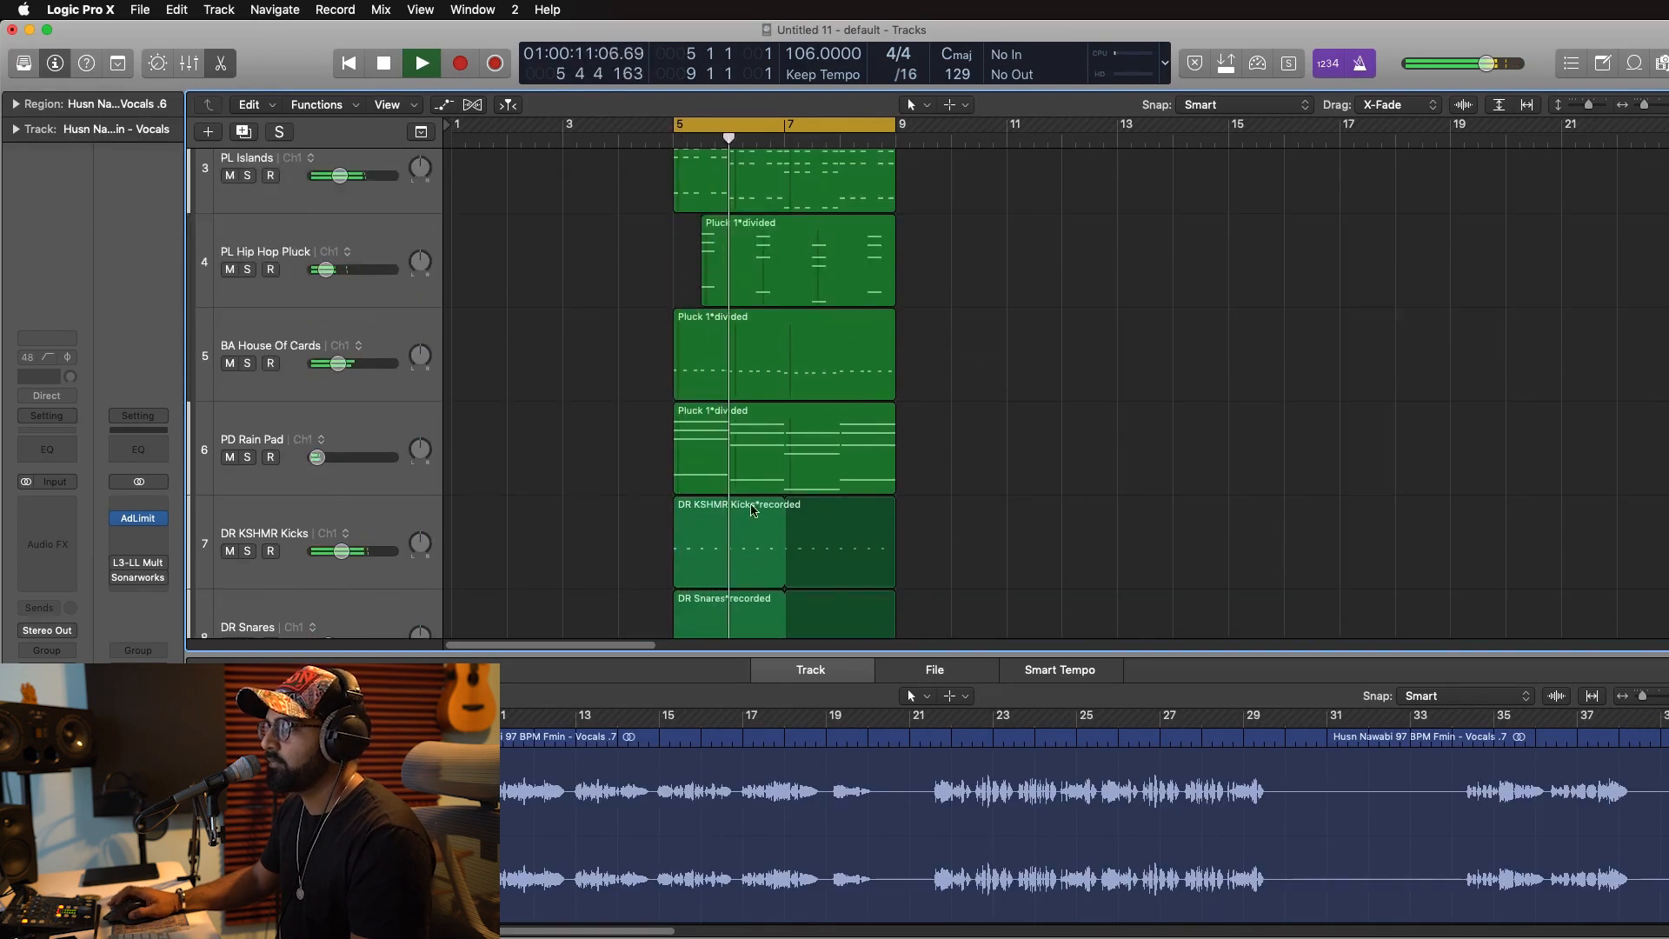
left_click_drag(1589, 105, 1582, 108)
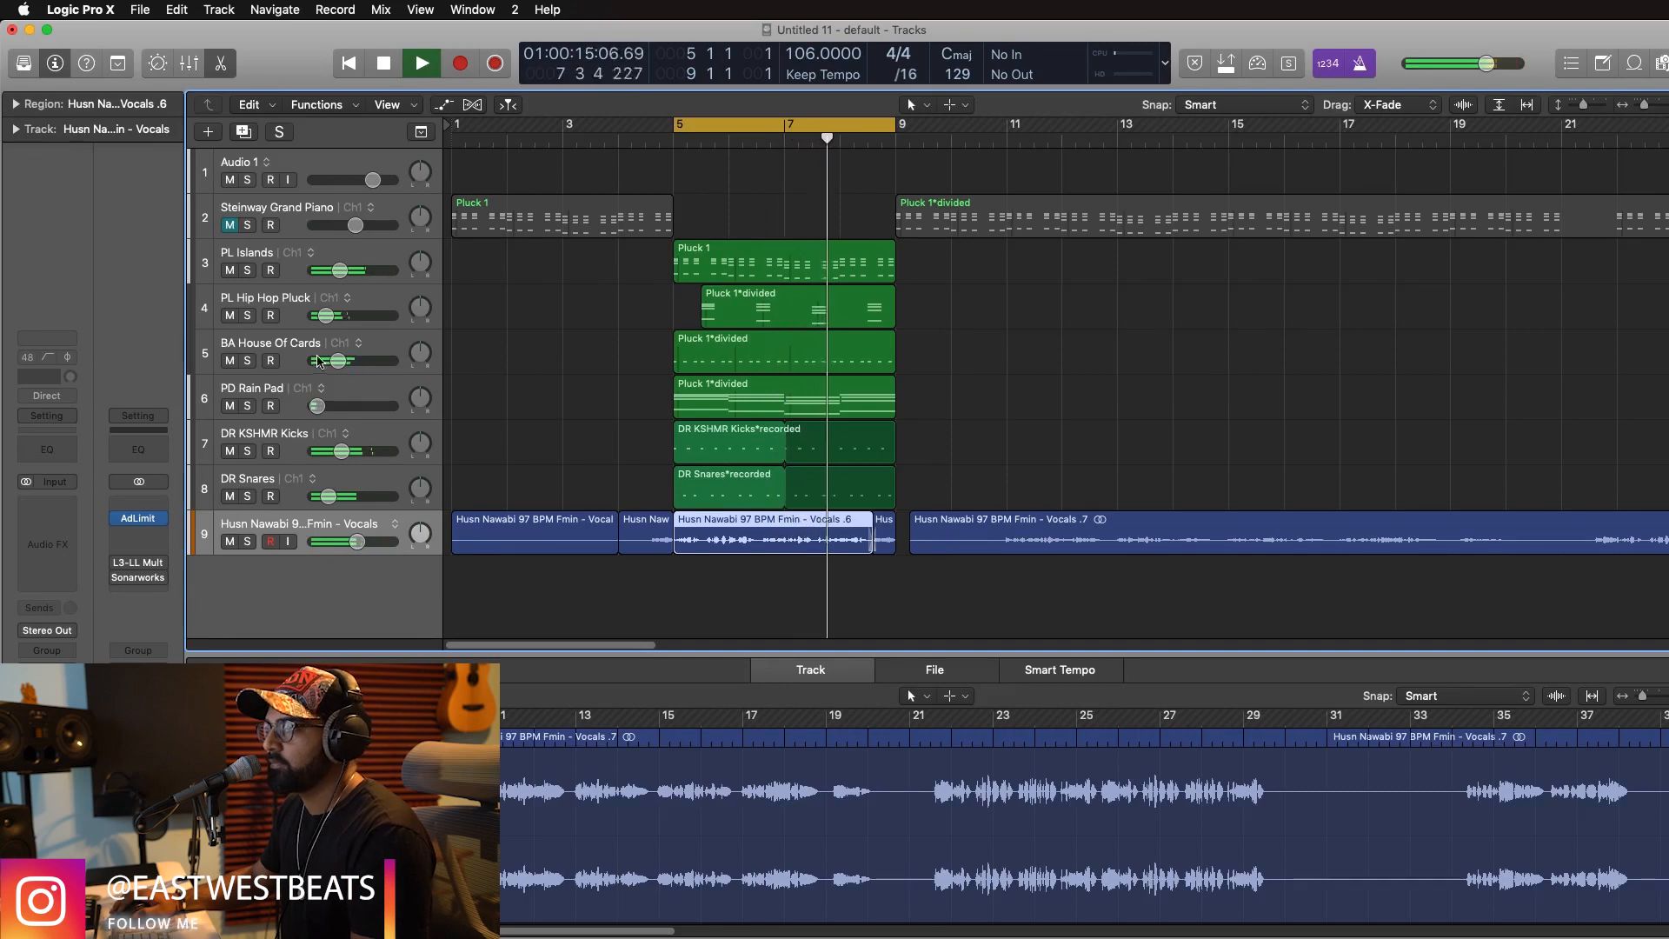
left_click(247, 360)
key("space")
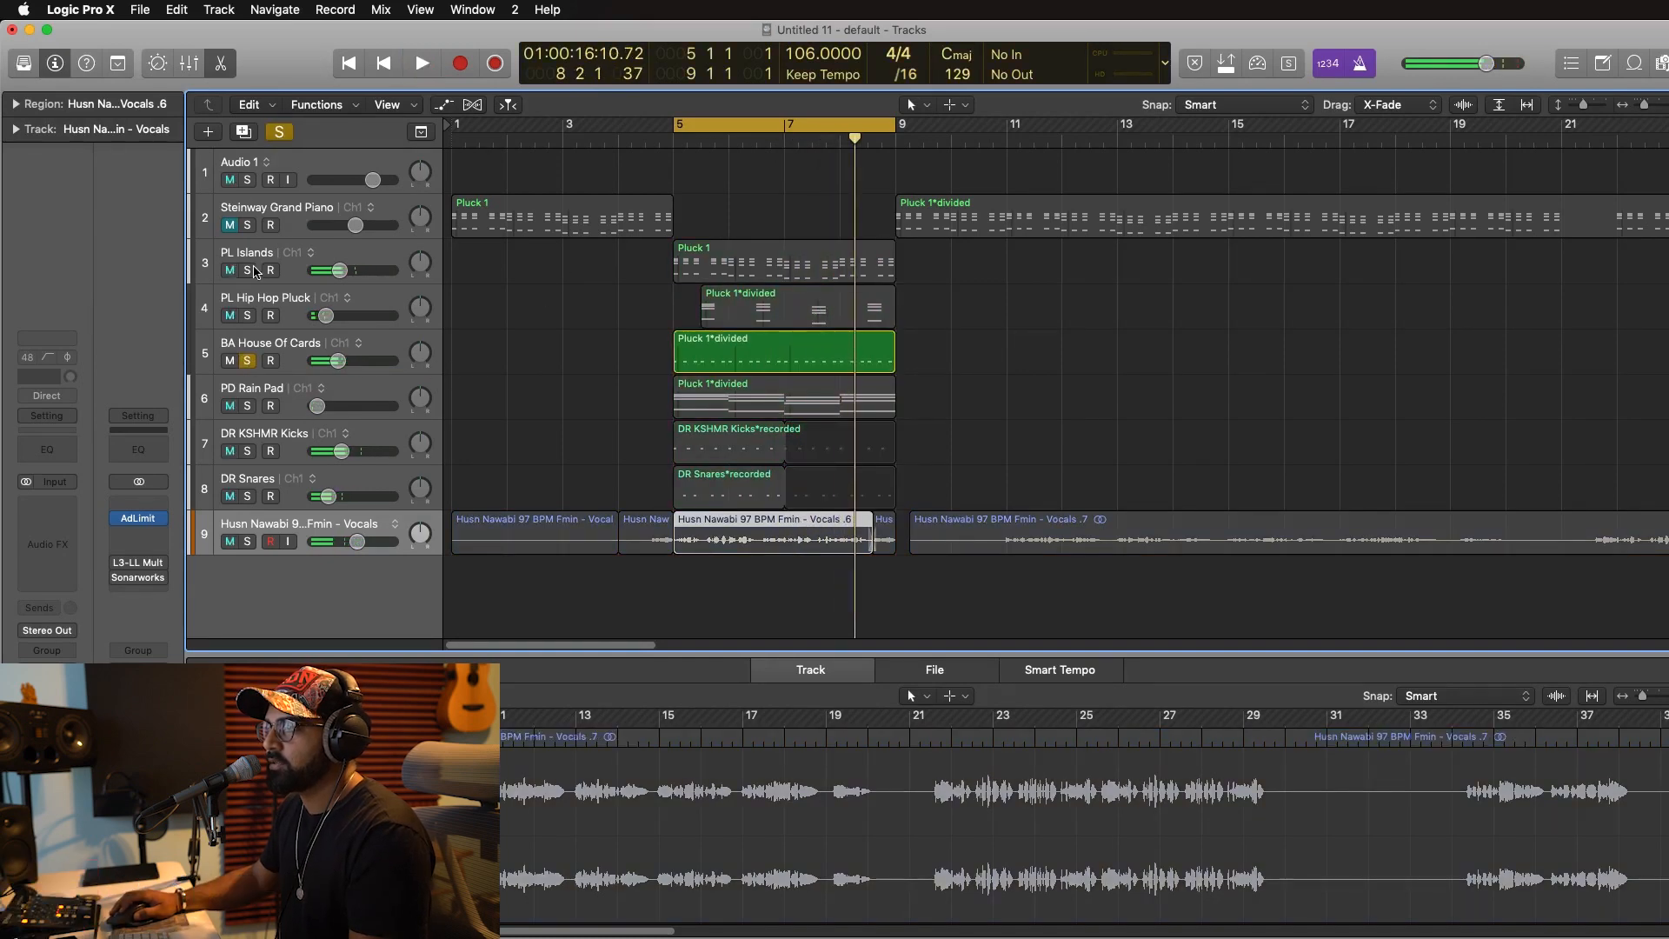
left_click(248, 270)
left_click(255, 348)
Audition KSHMR Bass presets during playback in the bass track's Nexus and load Secret Bass.
left_click(49, 481)
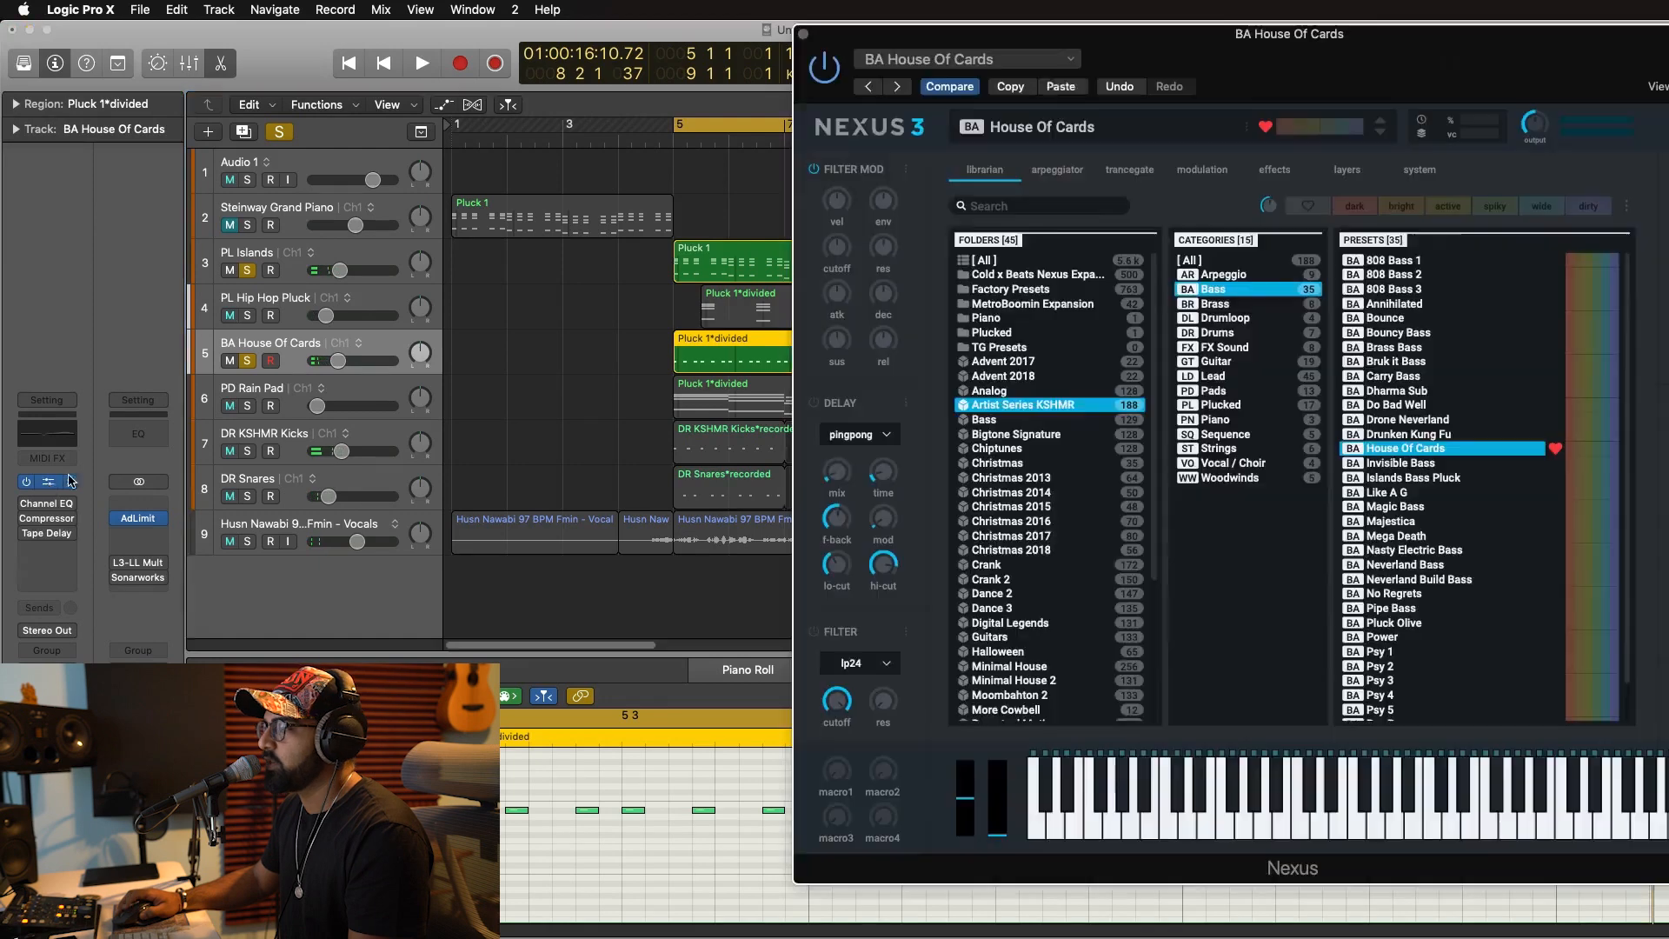
left_click(1391, 376)
key("space")
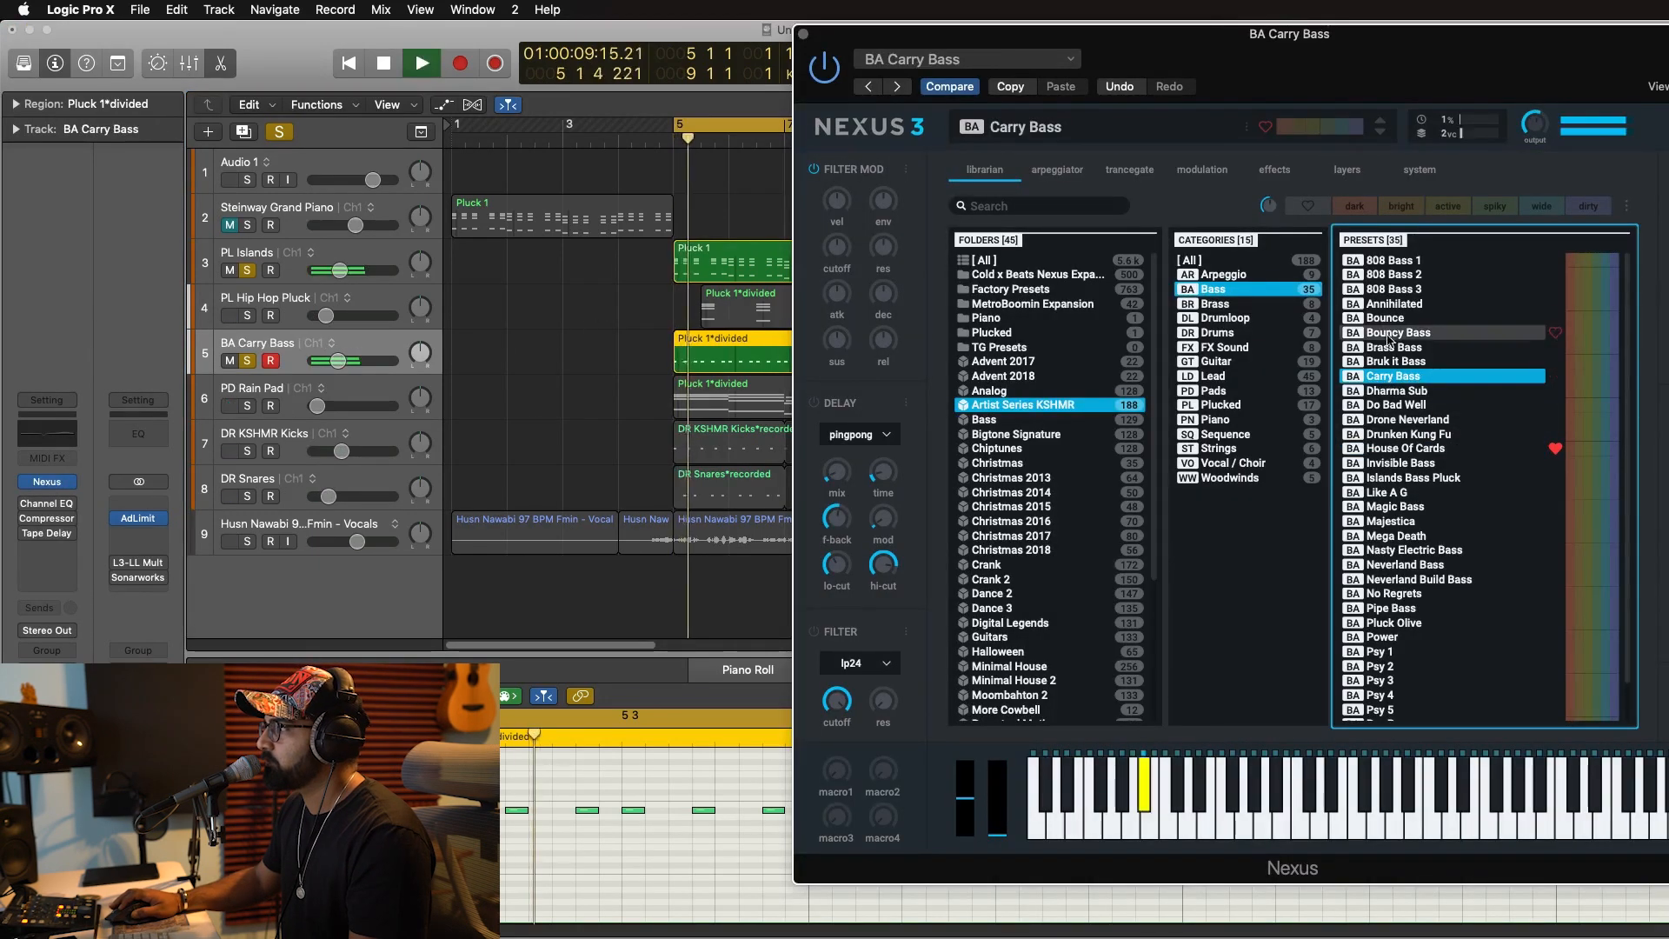
left_click(1391, 347)
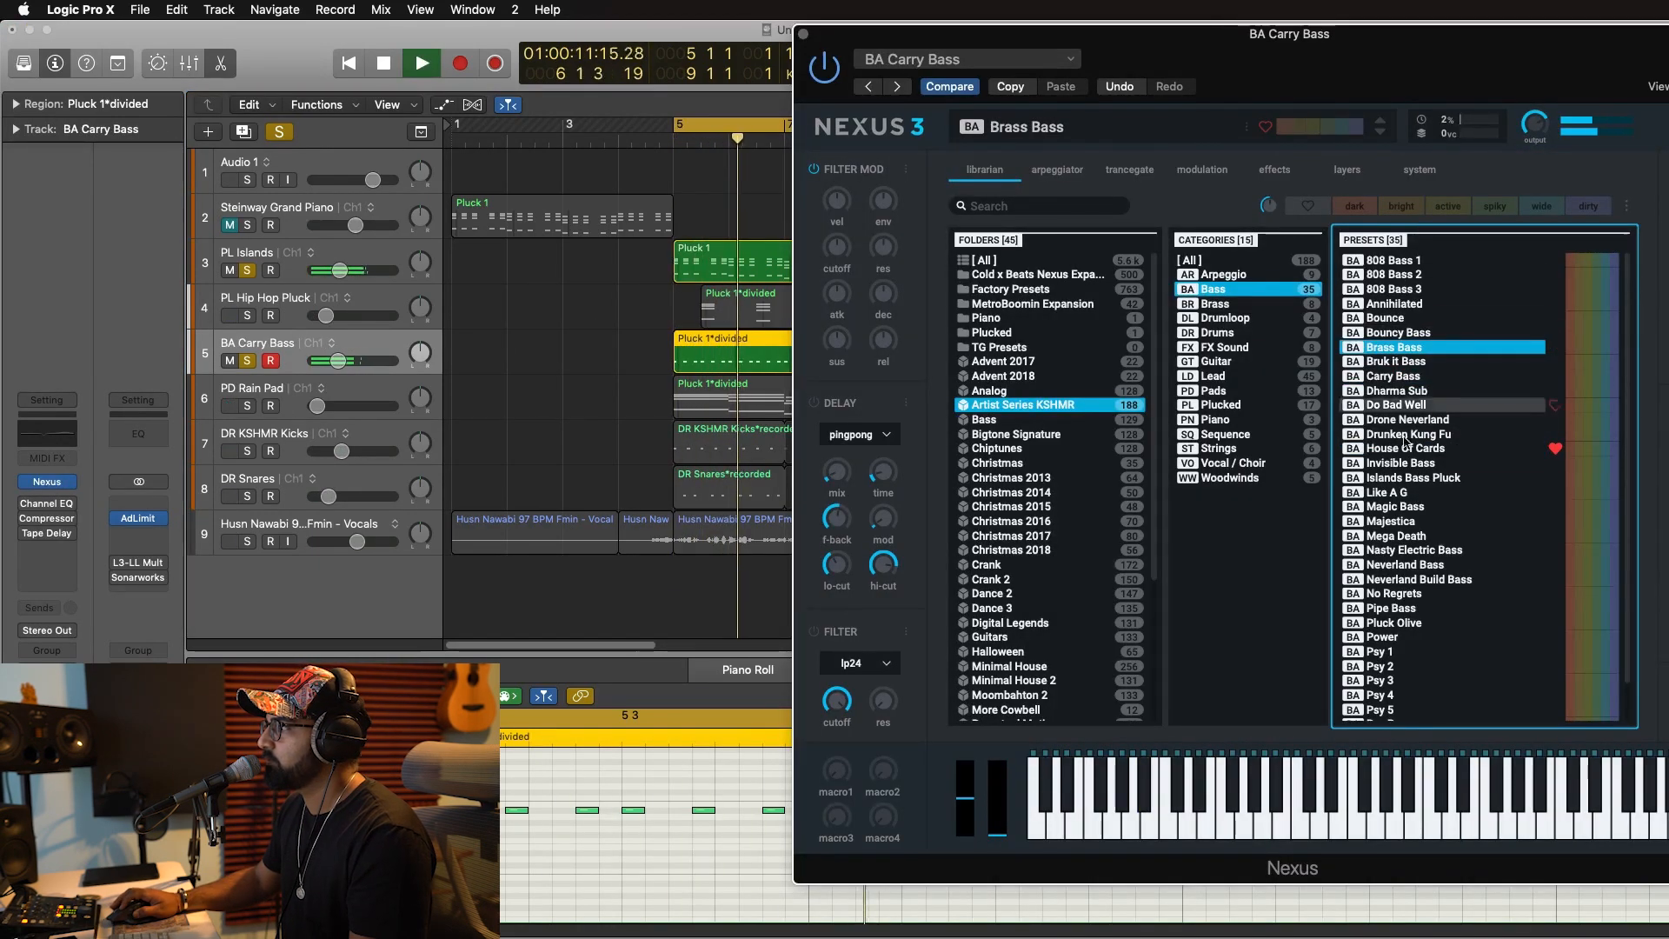
left_click(1395, 462)
left_click(1386, 507)
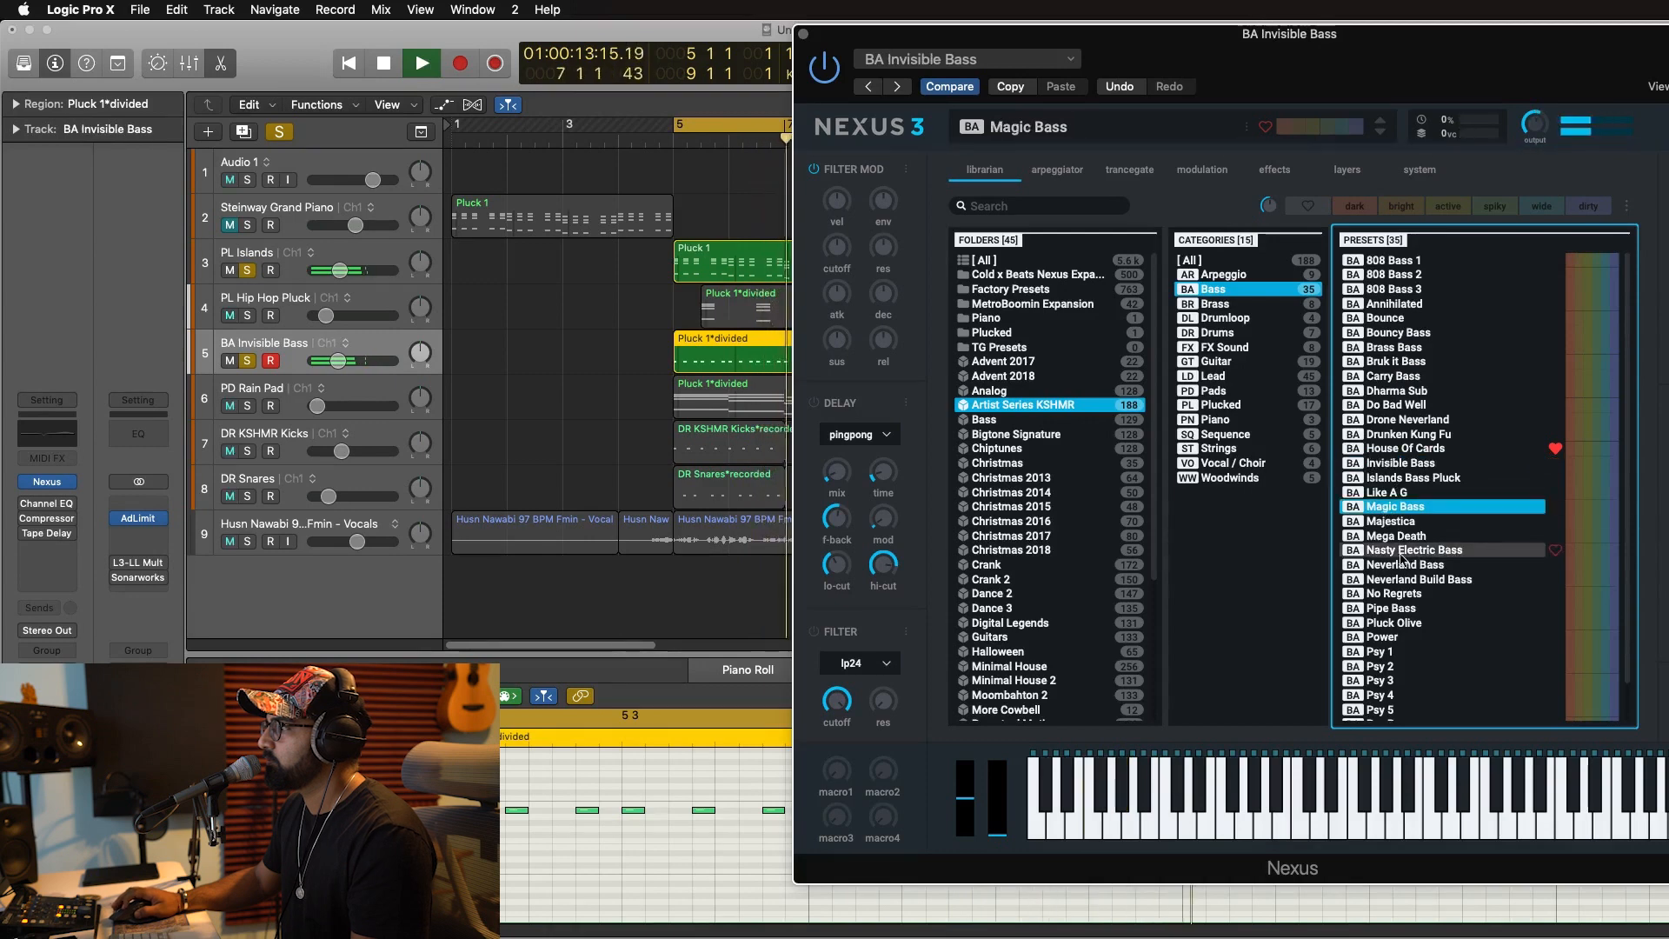
left_click(1400, 551)
left_click(1401, 565)
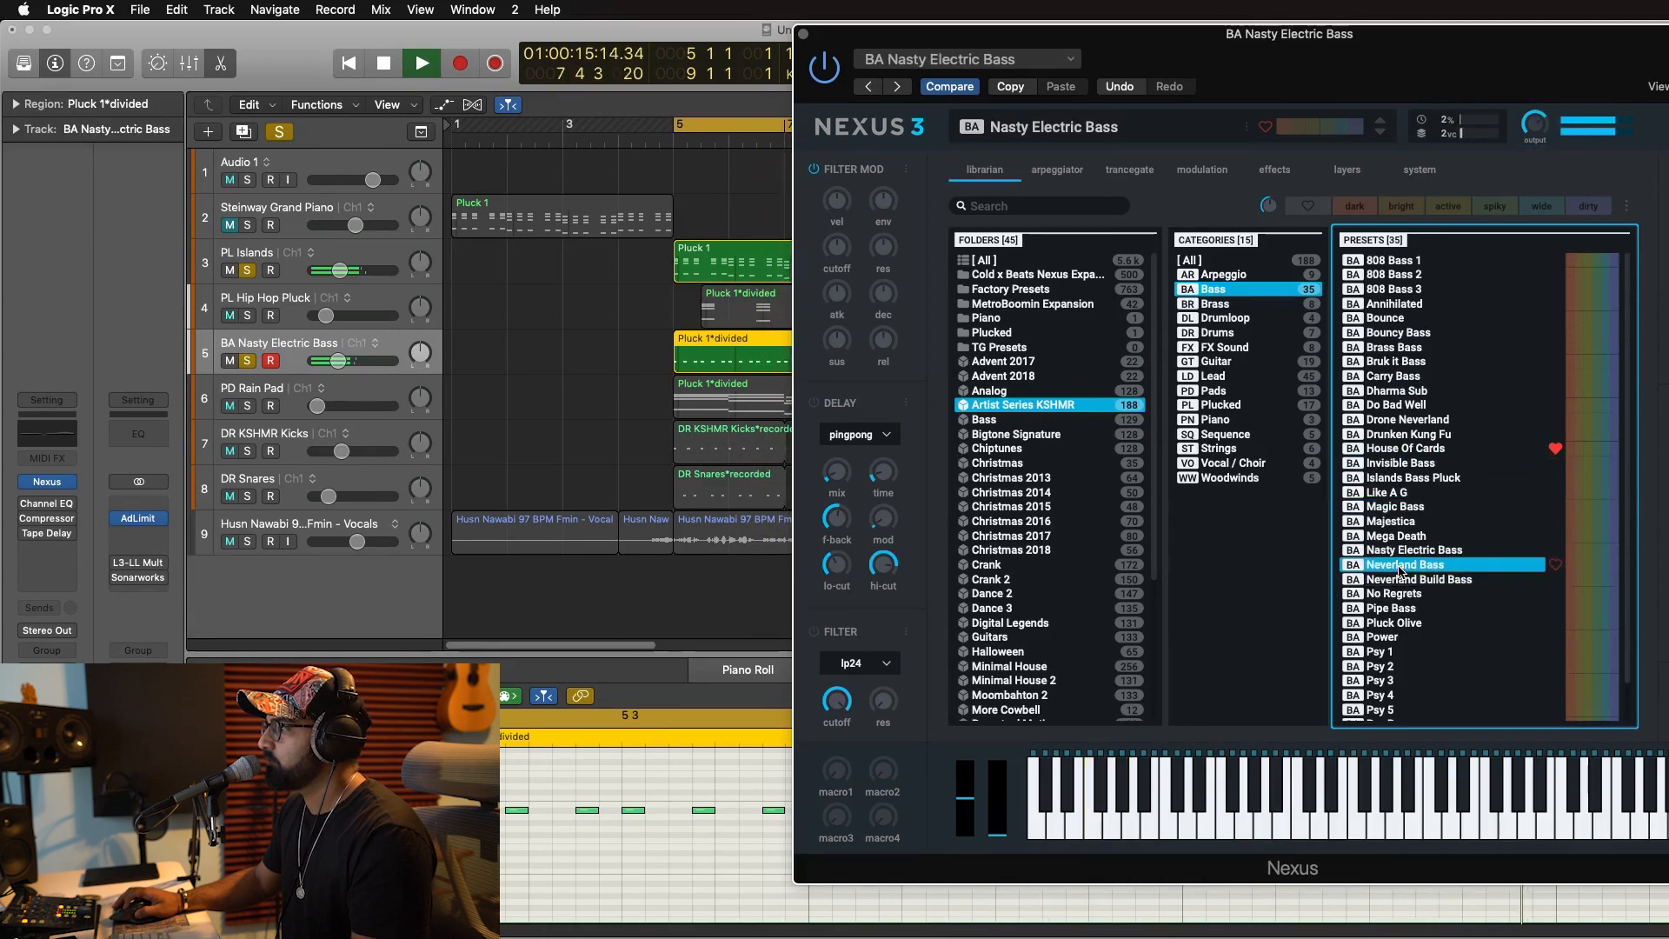
scroll(1403, 625, "down", 3)
left_click(1404, 699)
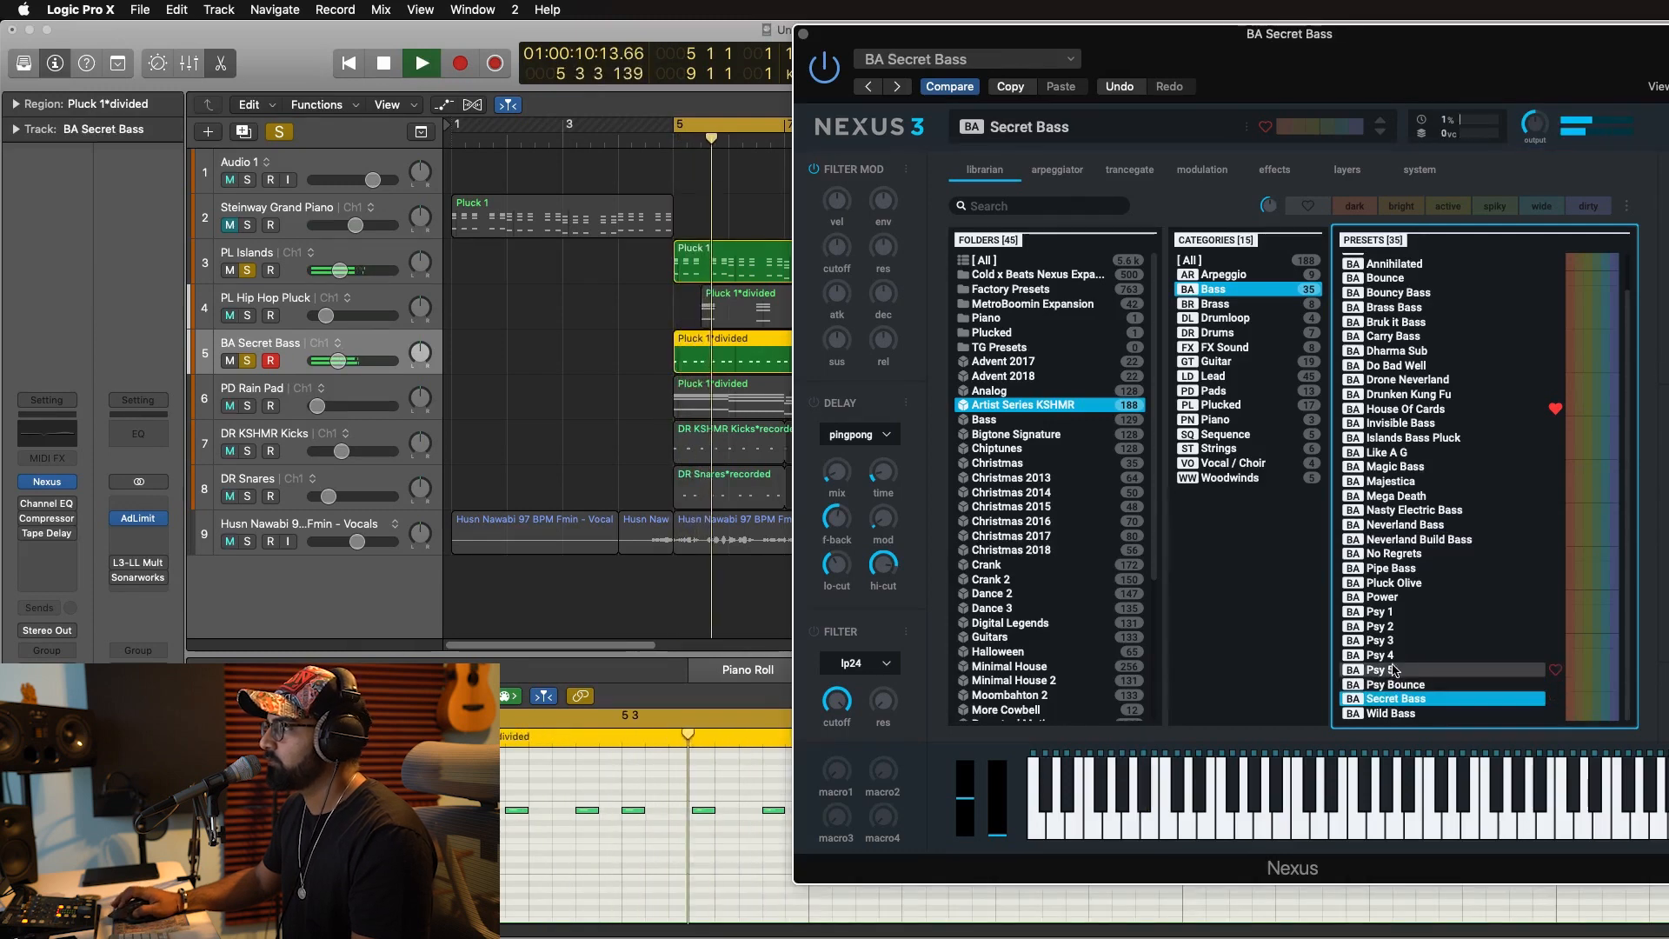
Transpose all the bass notes together, check them in playback and close the Nexus window.
key("space")
left_click(675, 848)
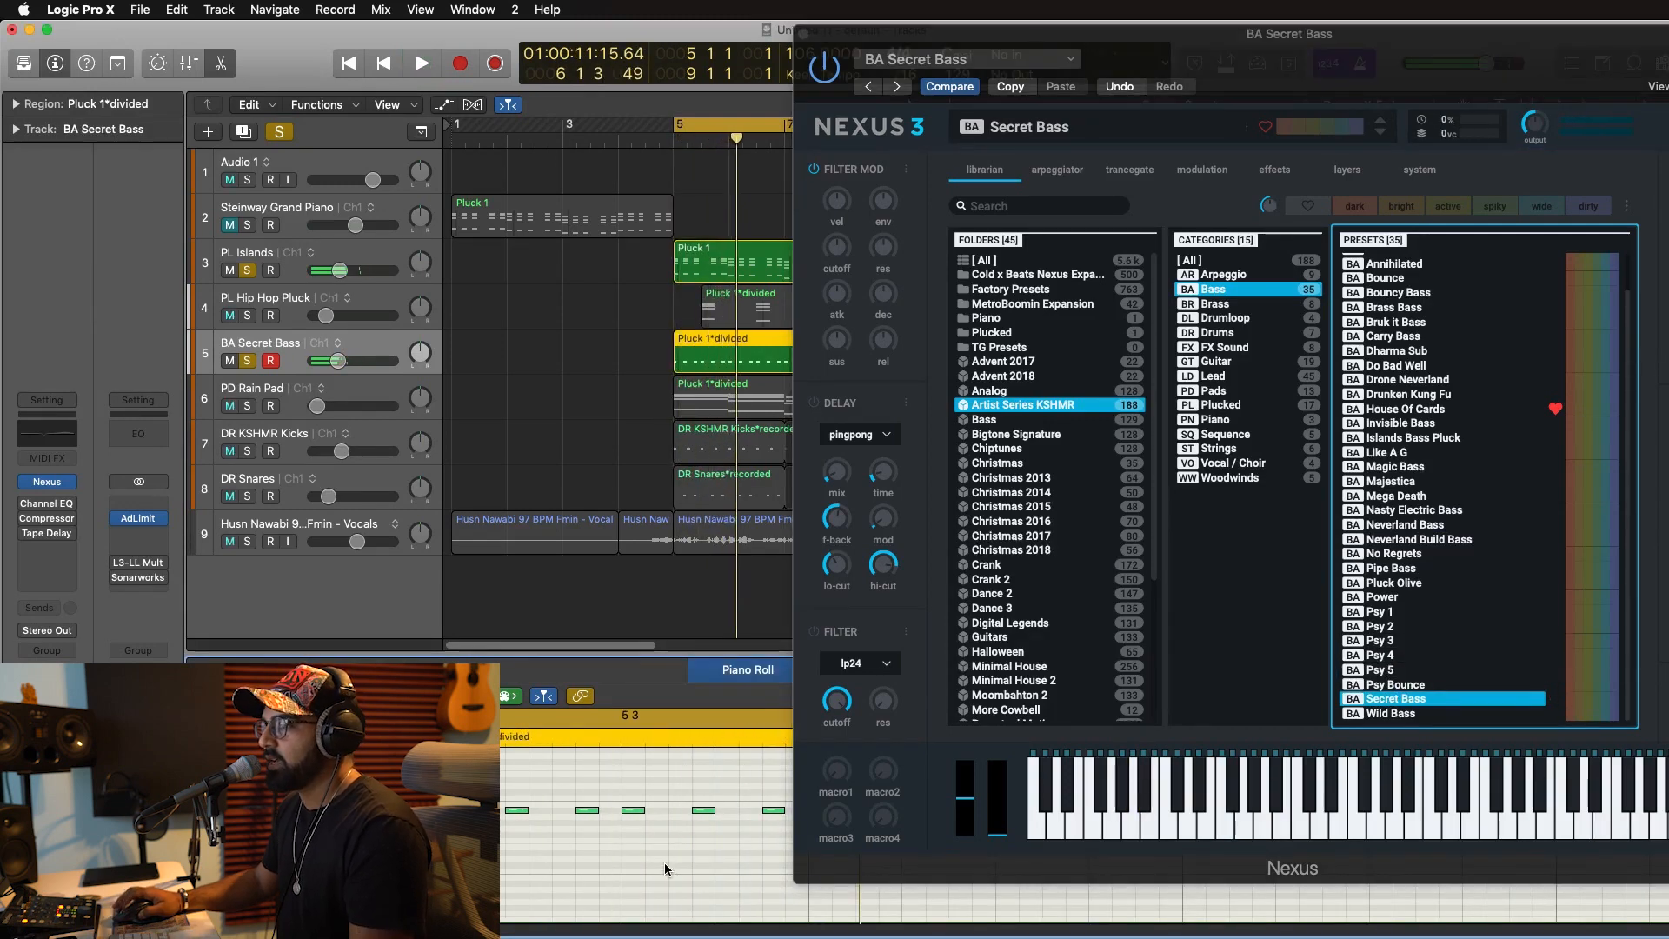
key("super+a")
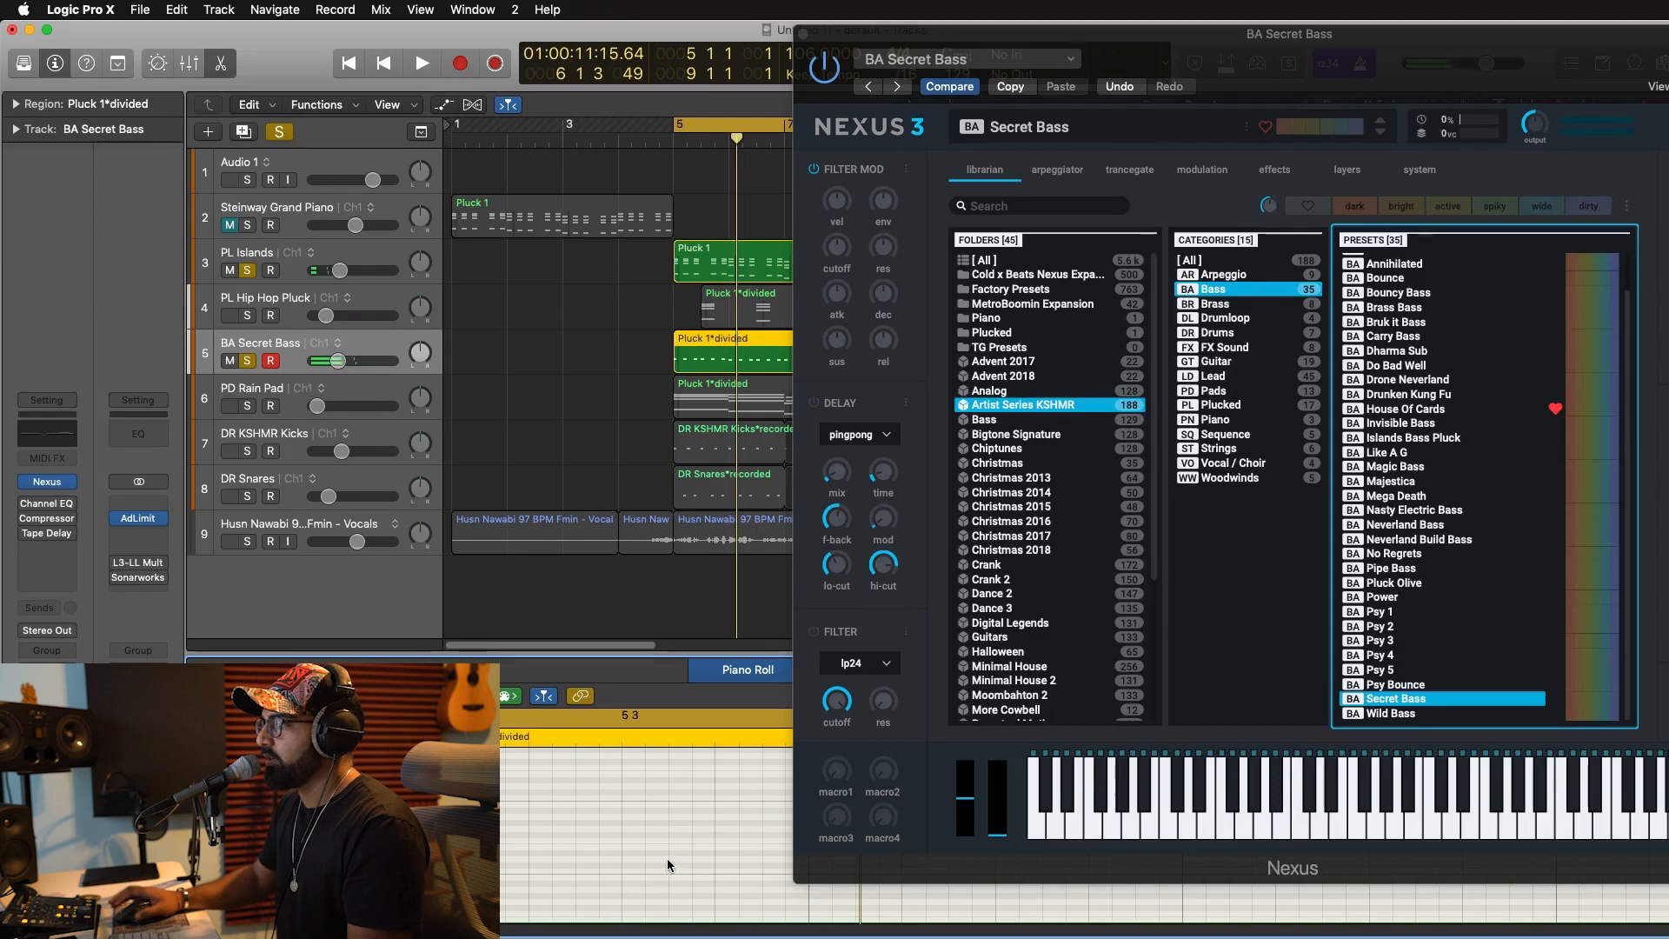
key("space")
key("space")
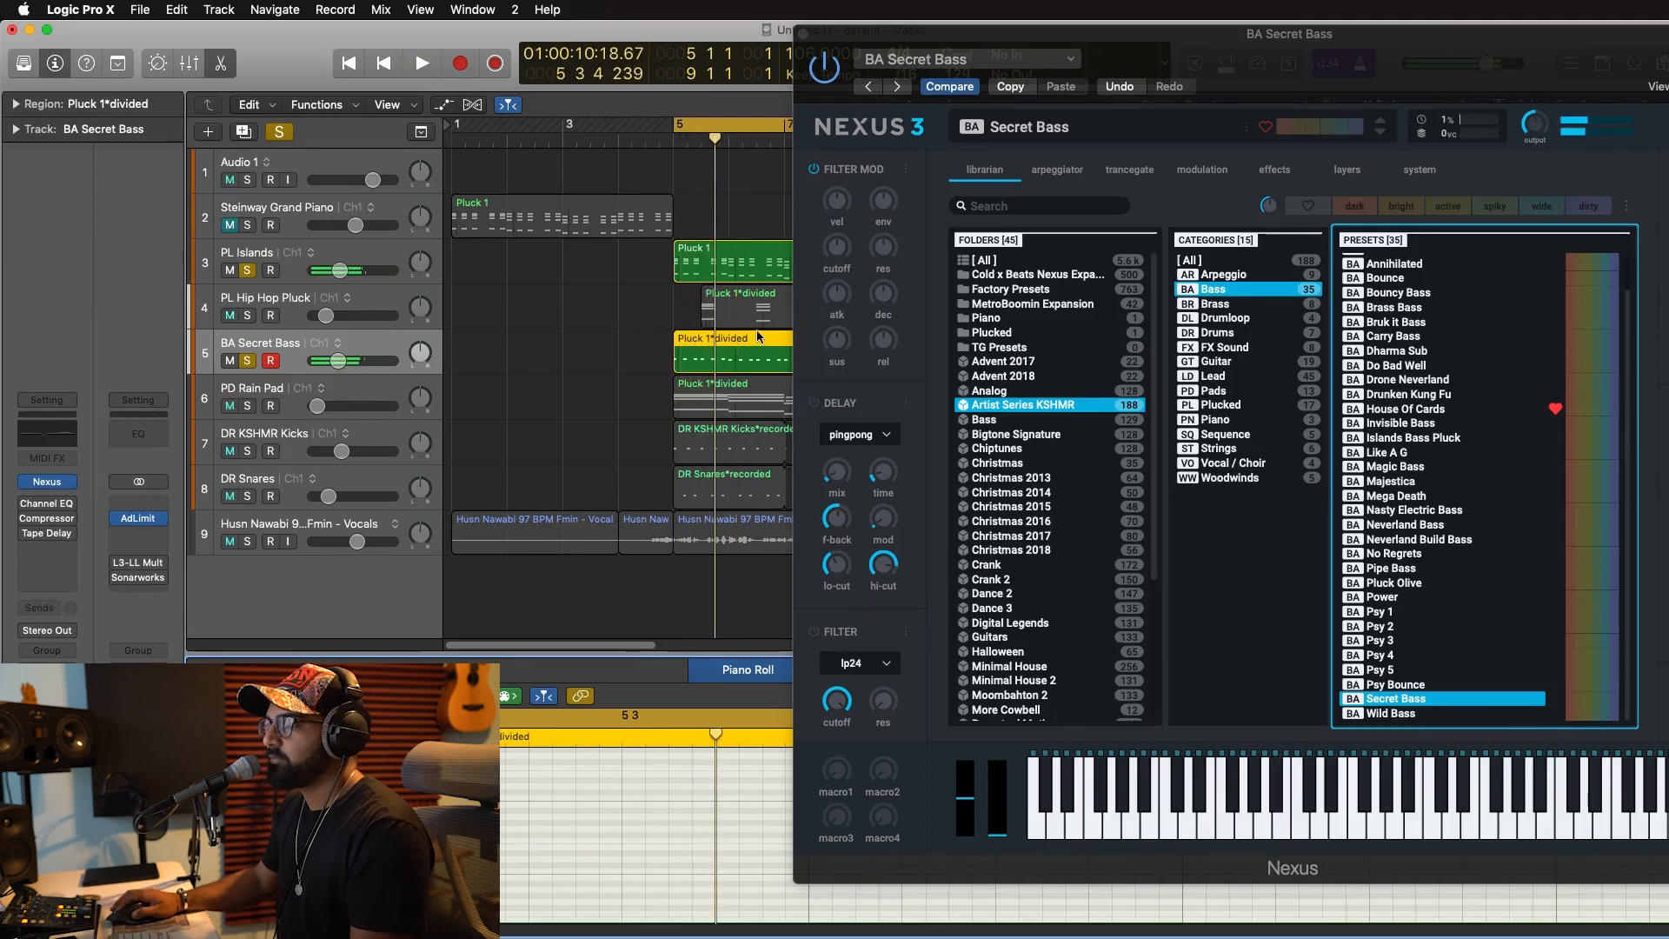
left_click(804, 33)
Show the MIDI controller lane for the BA Secret Bass region and clear its controller data across all bars.
key("p")
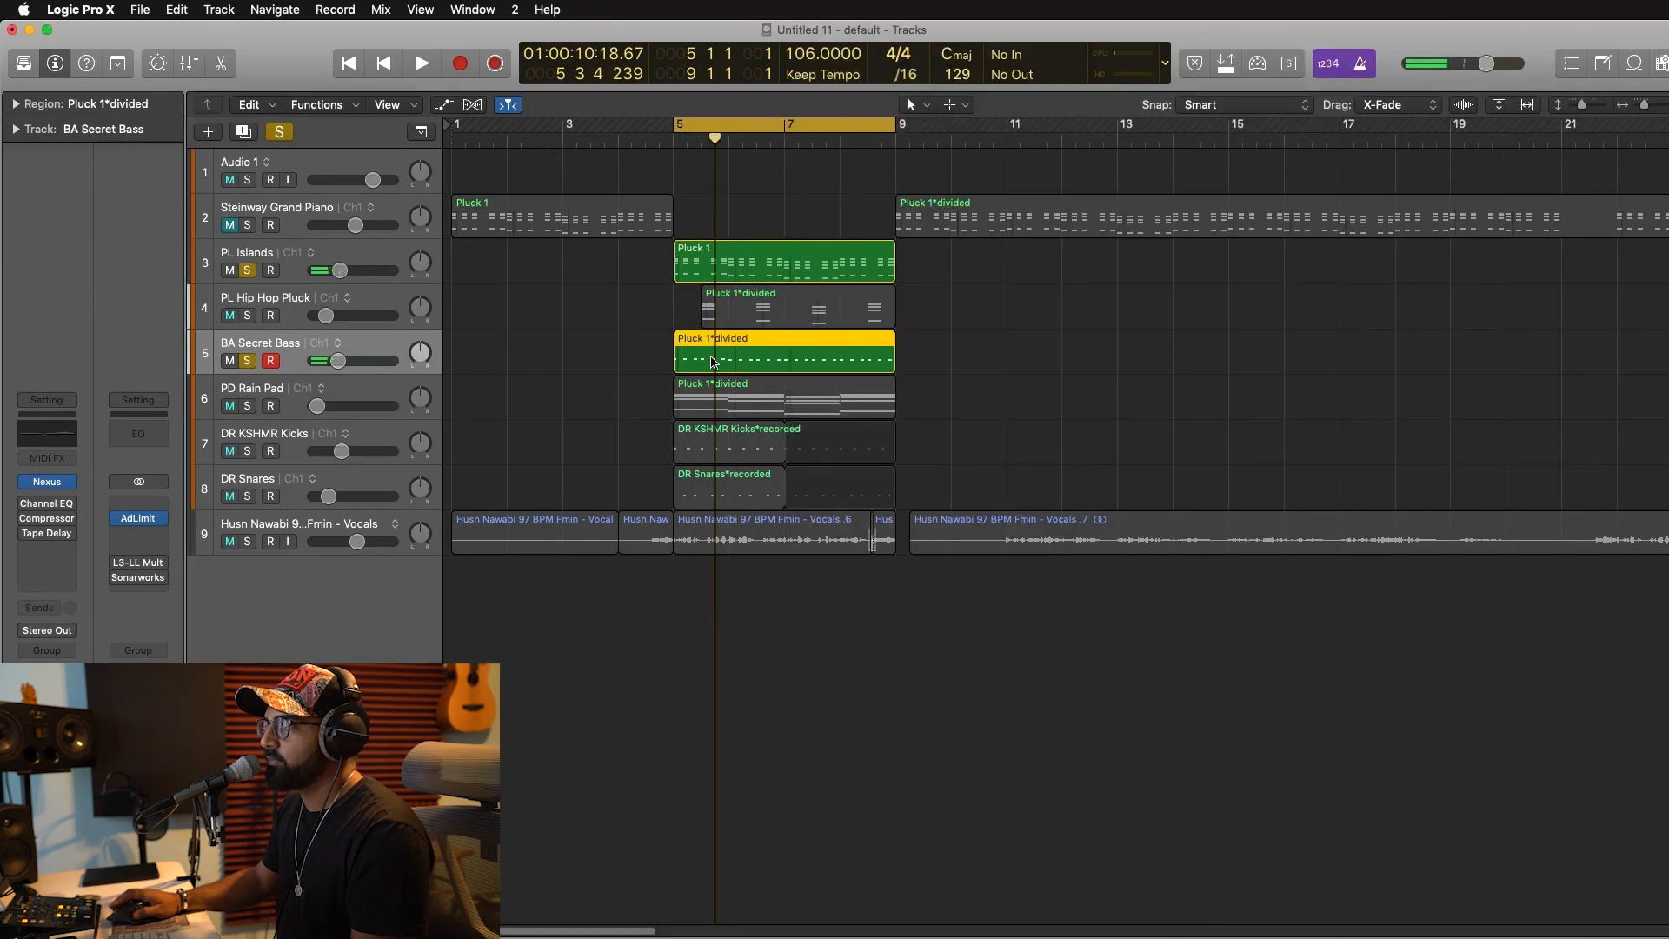
double_click(769, 369)
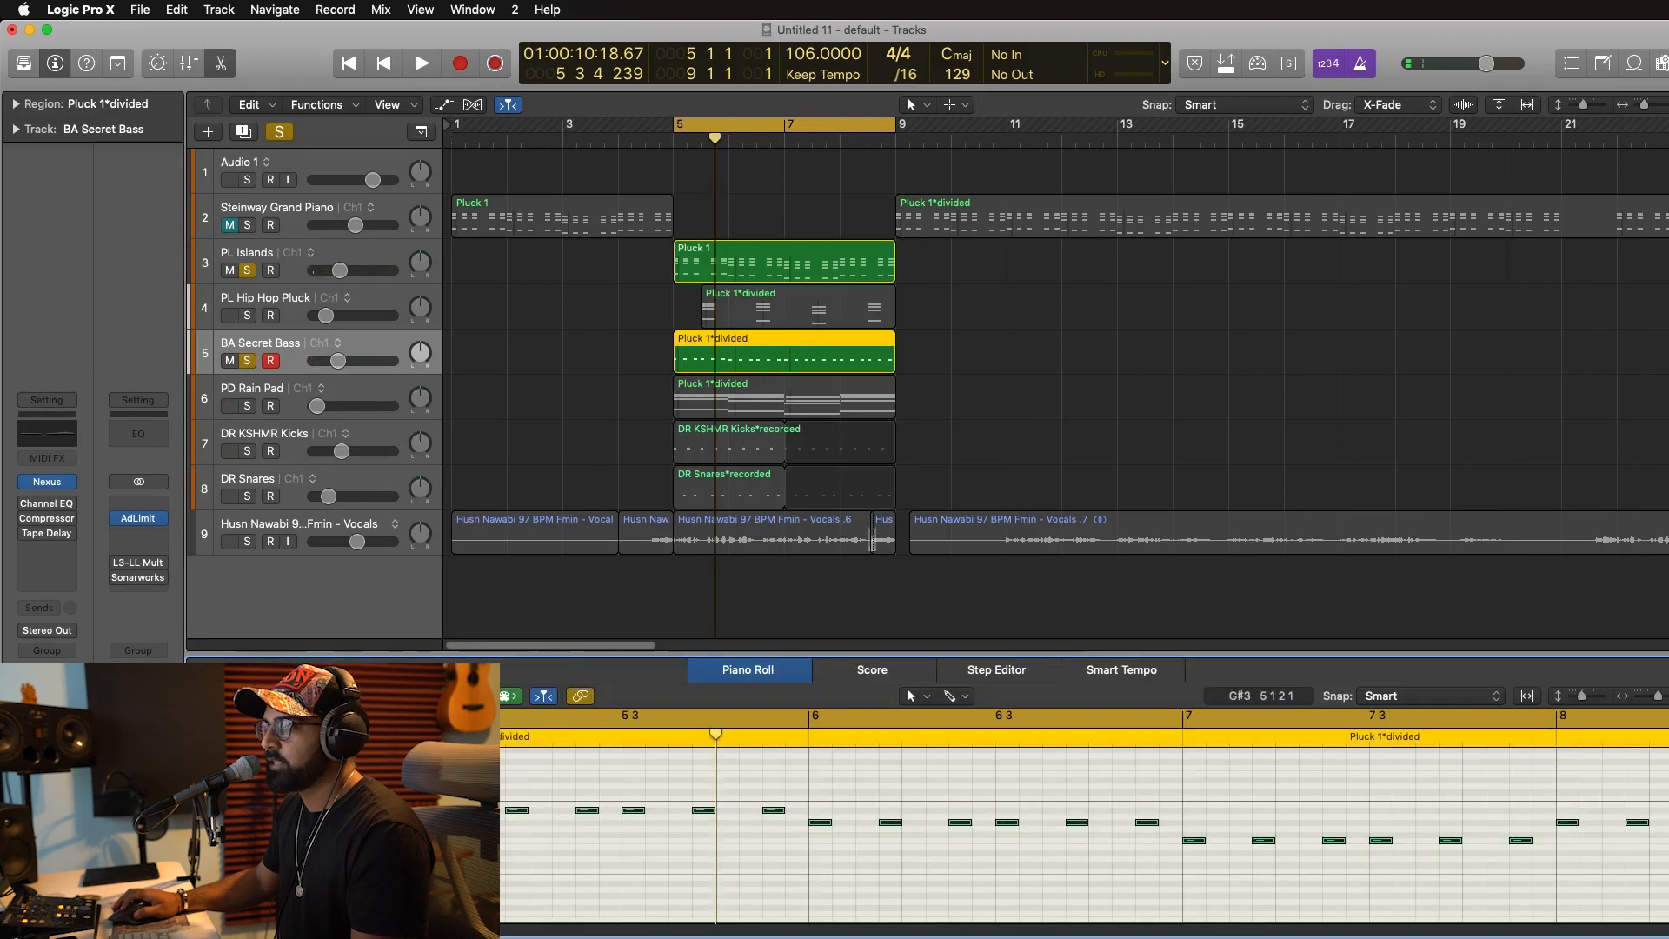
right_click(300, 493)
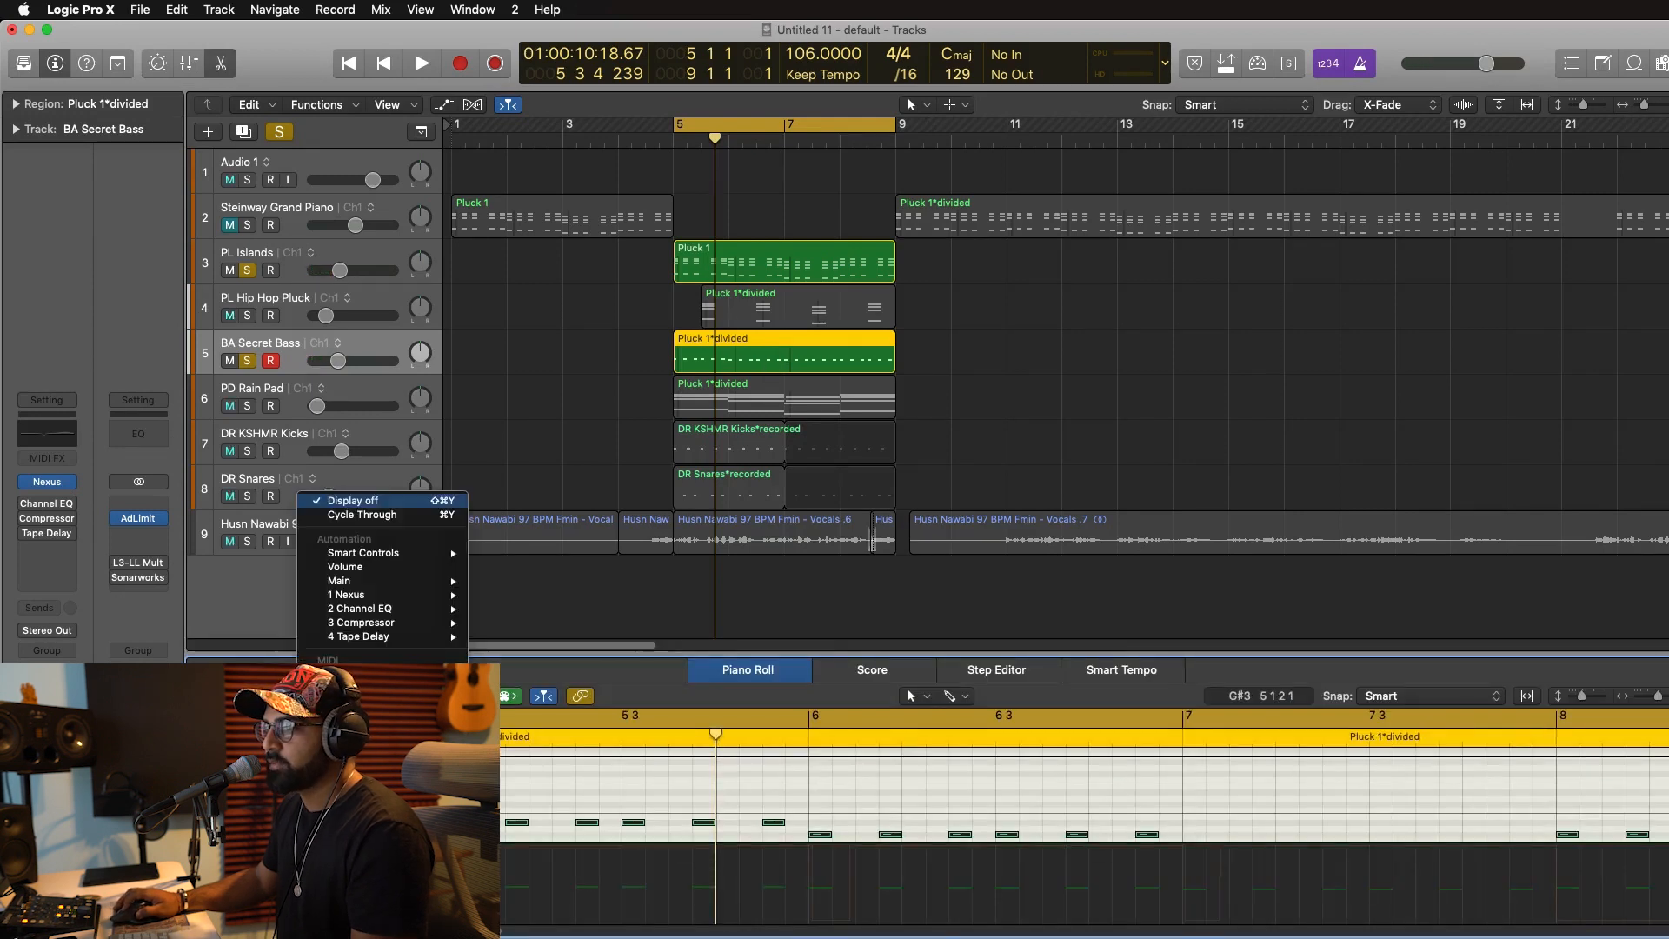
left_click(361, 702)
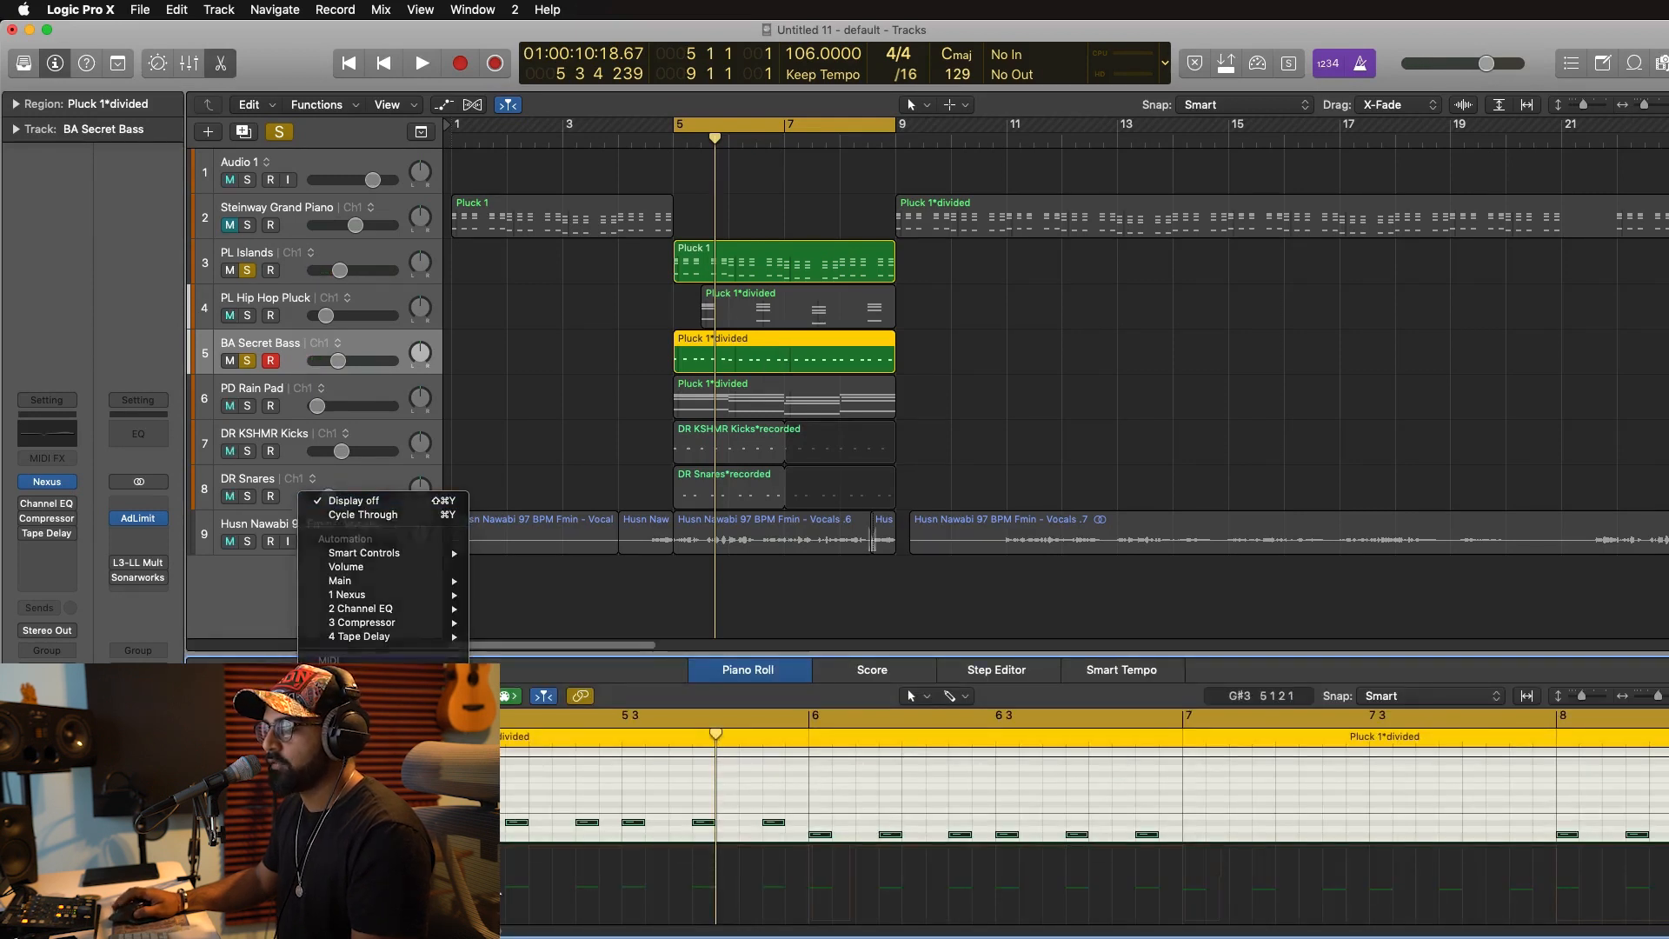
left_click_drag(439, 921, 1664, 922)
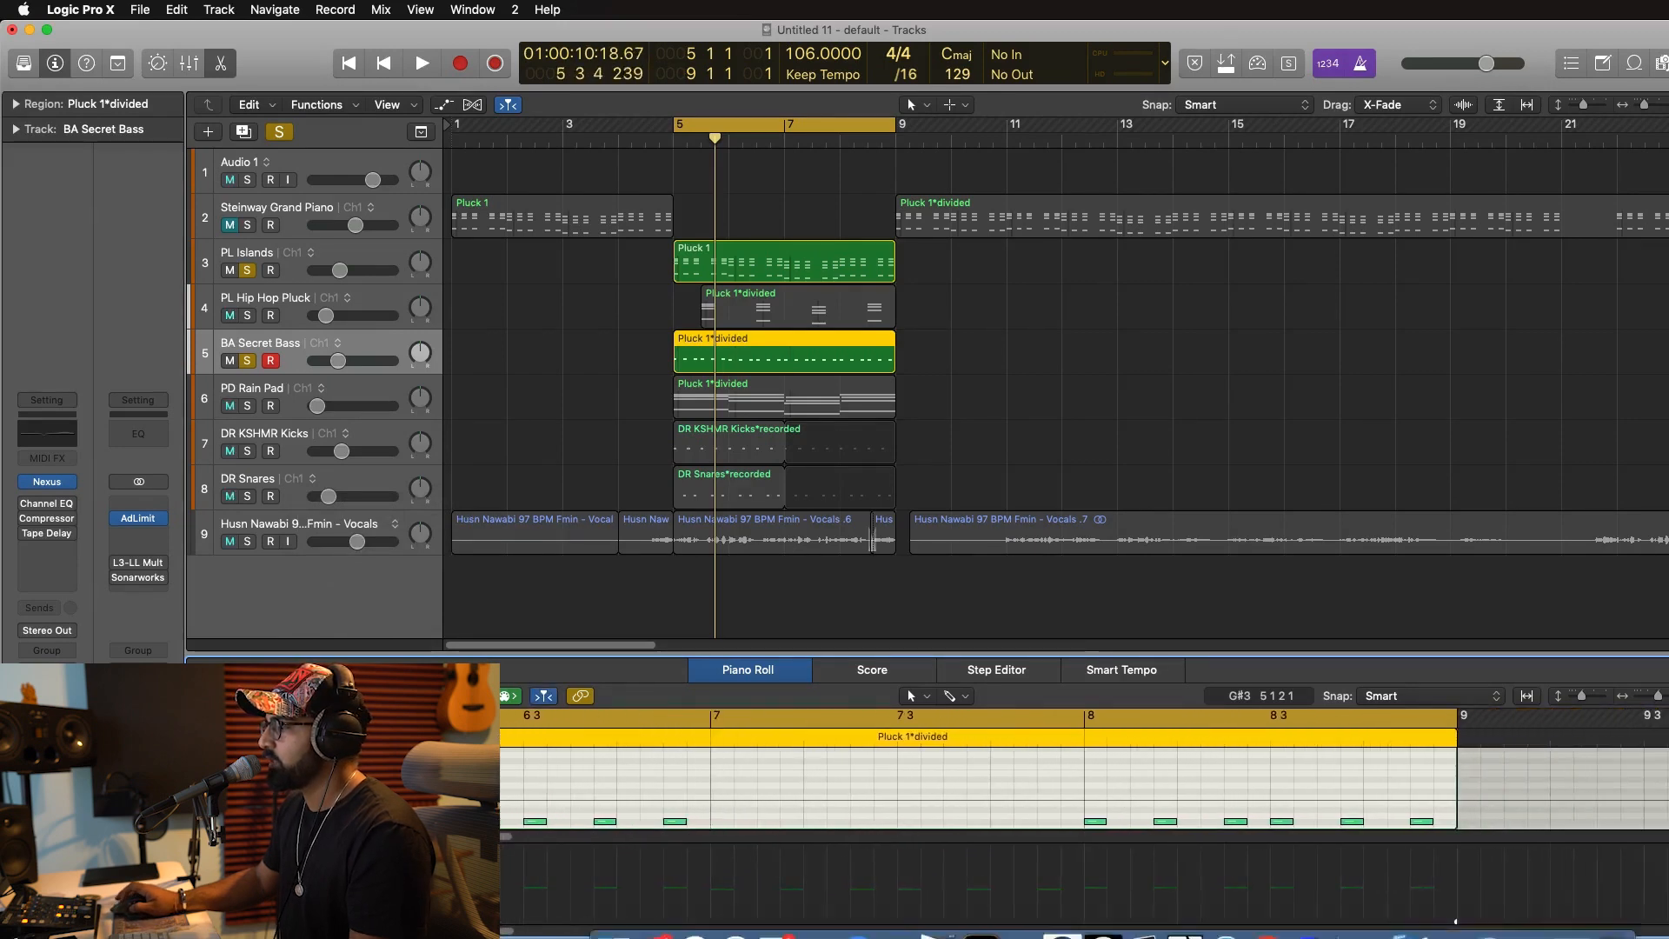
Clear the controller data switching between 0 and 127 across the PL Islands region and turn off all track solos.
key("space")
left_click(766, 266)
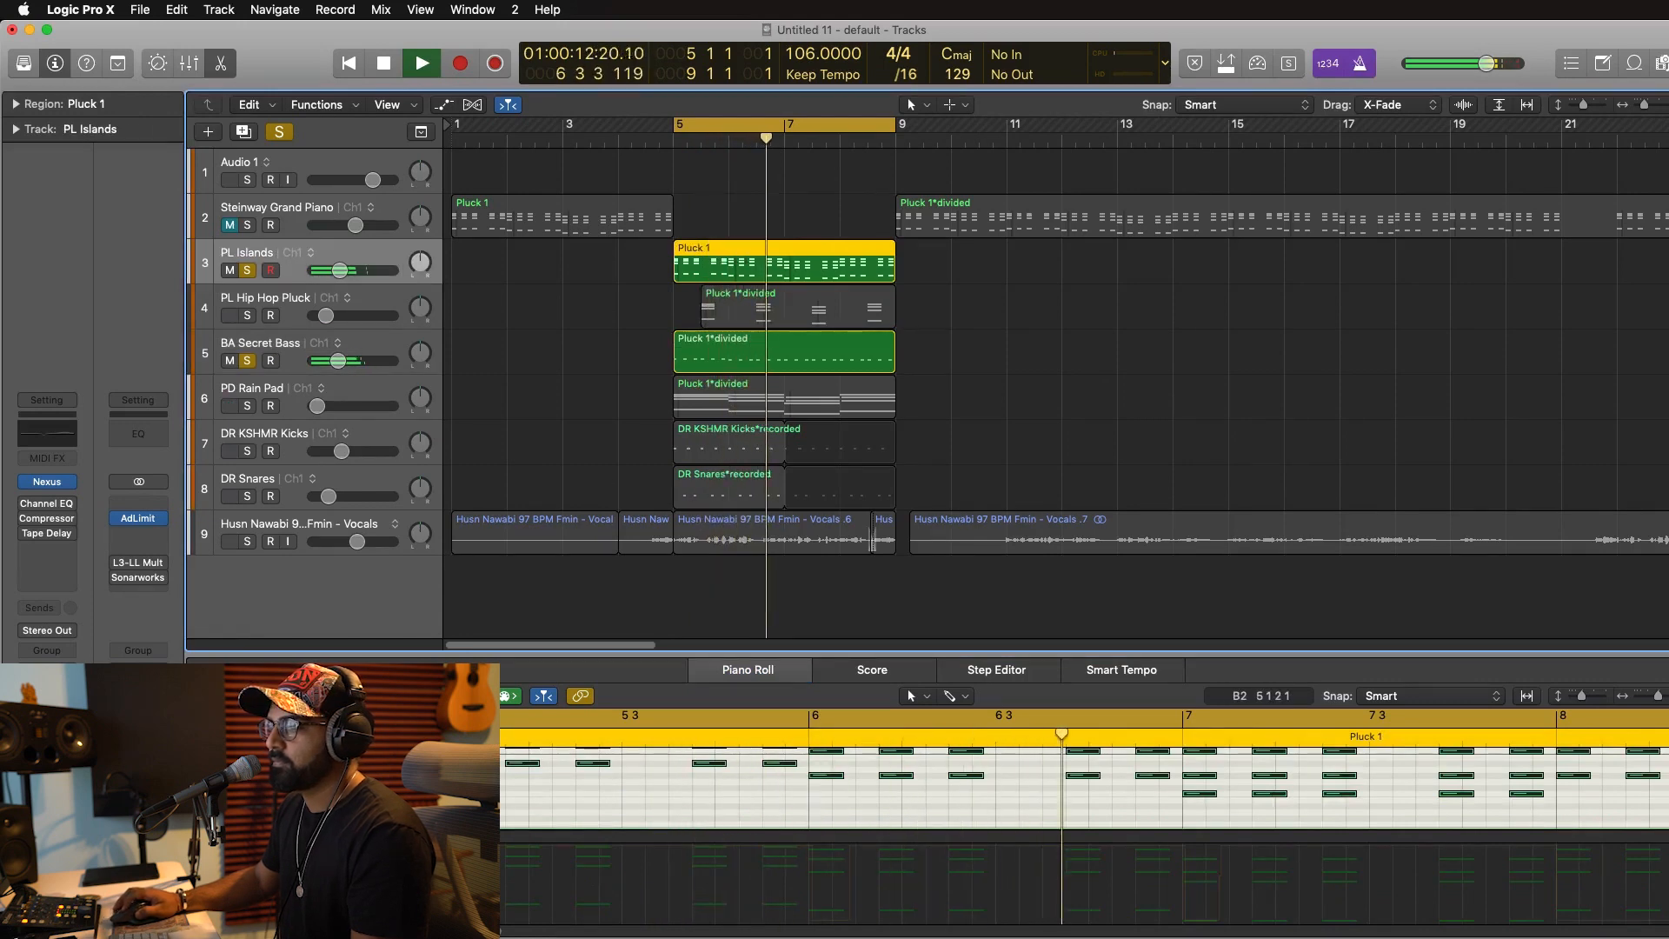
left_click(334, 869)
left_click(347, 787)
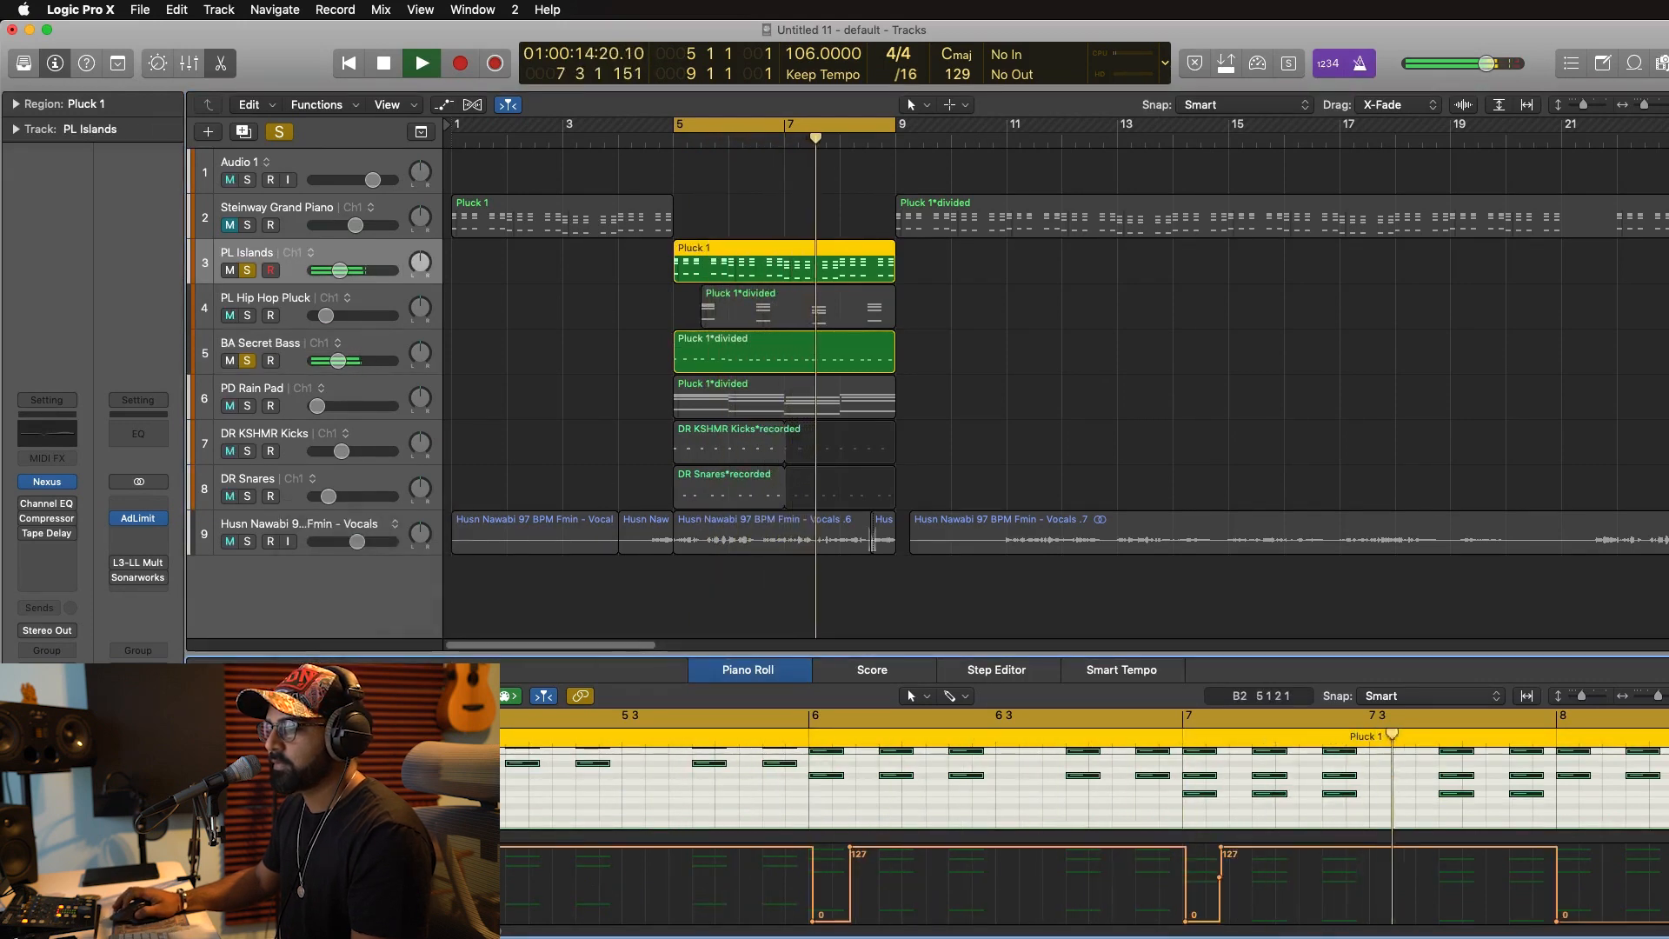
left_click_drag(442, 845, 1662, 846)
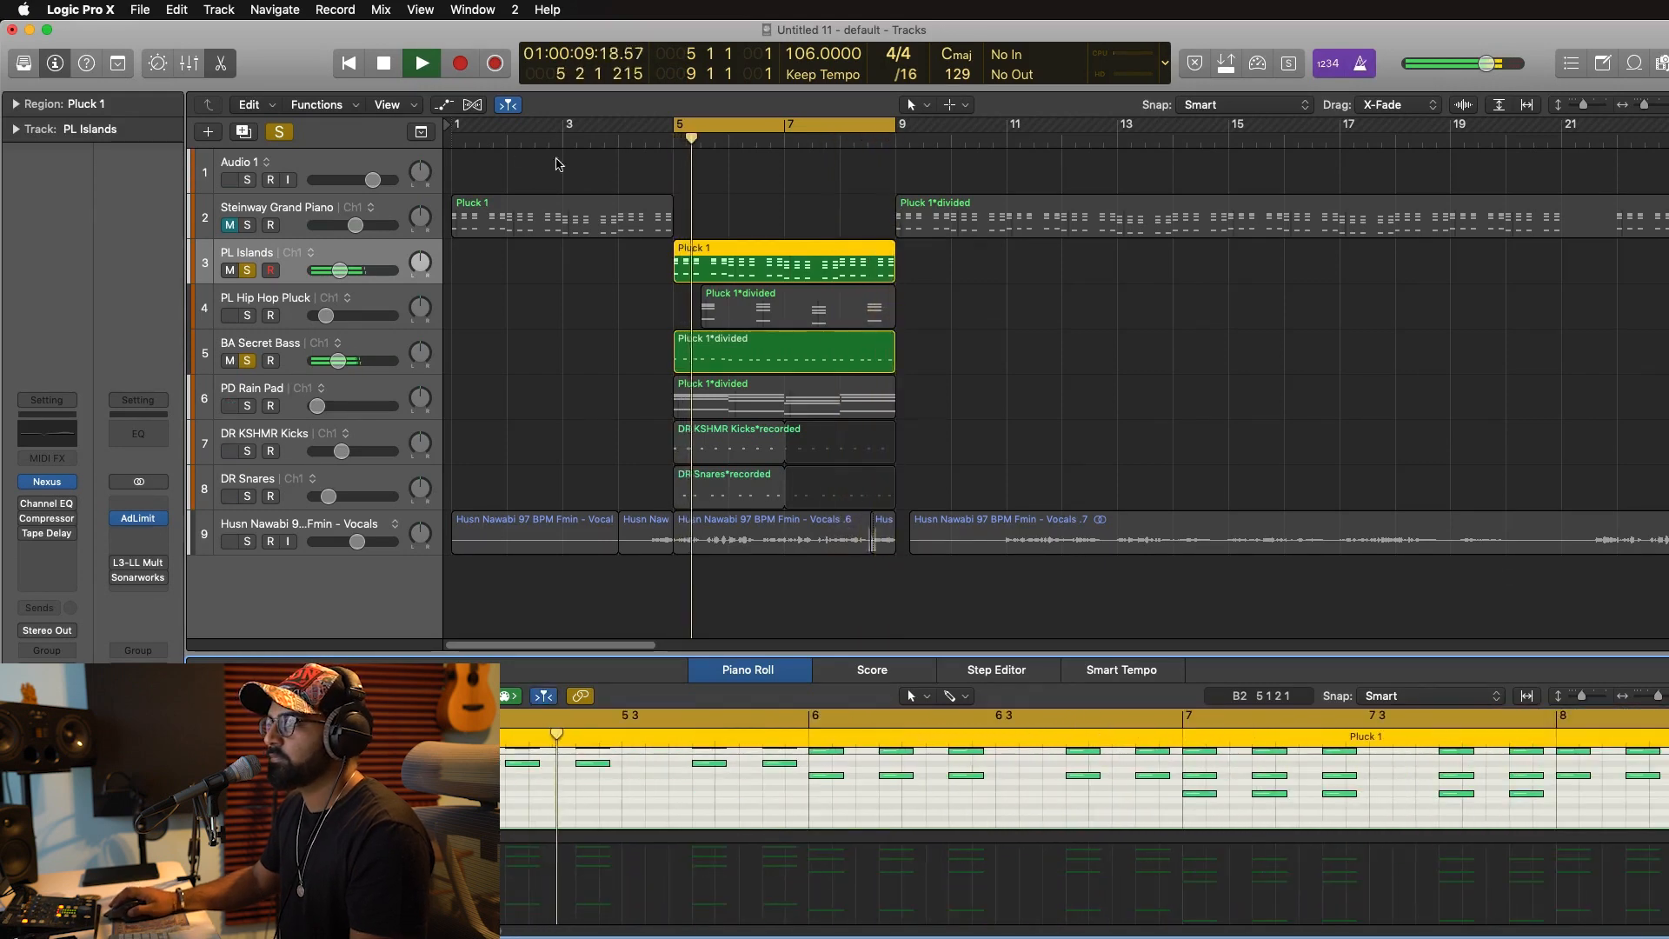
left_click(279, 133)
left_click(277, 133)
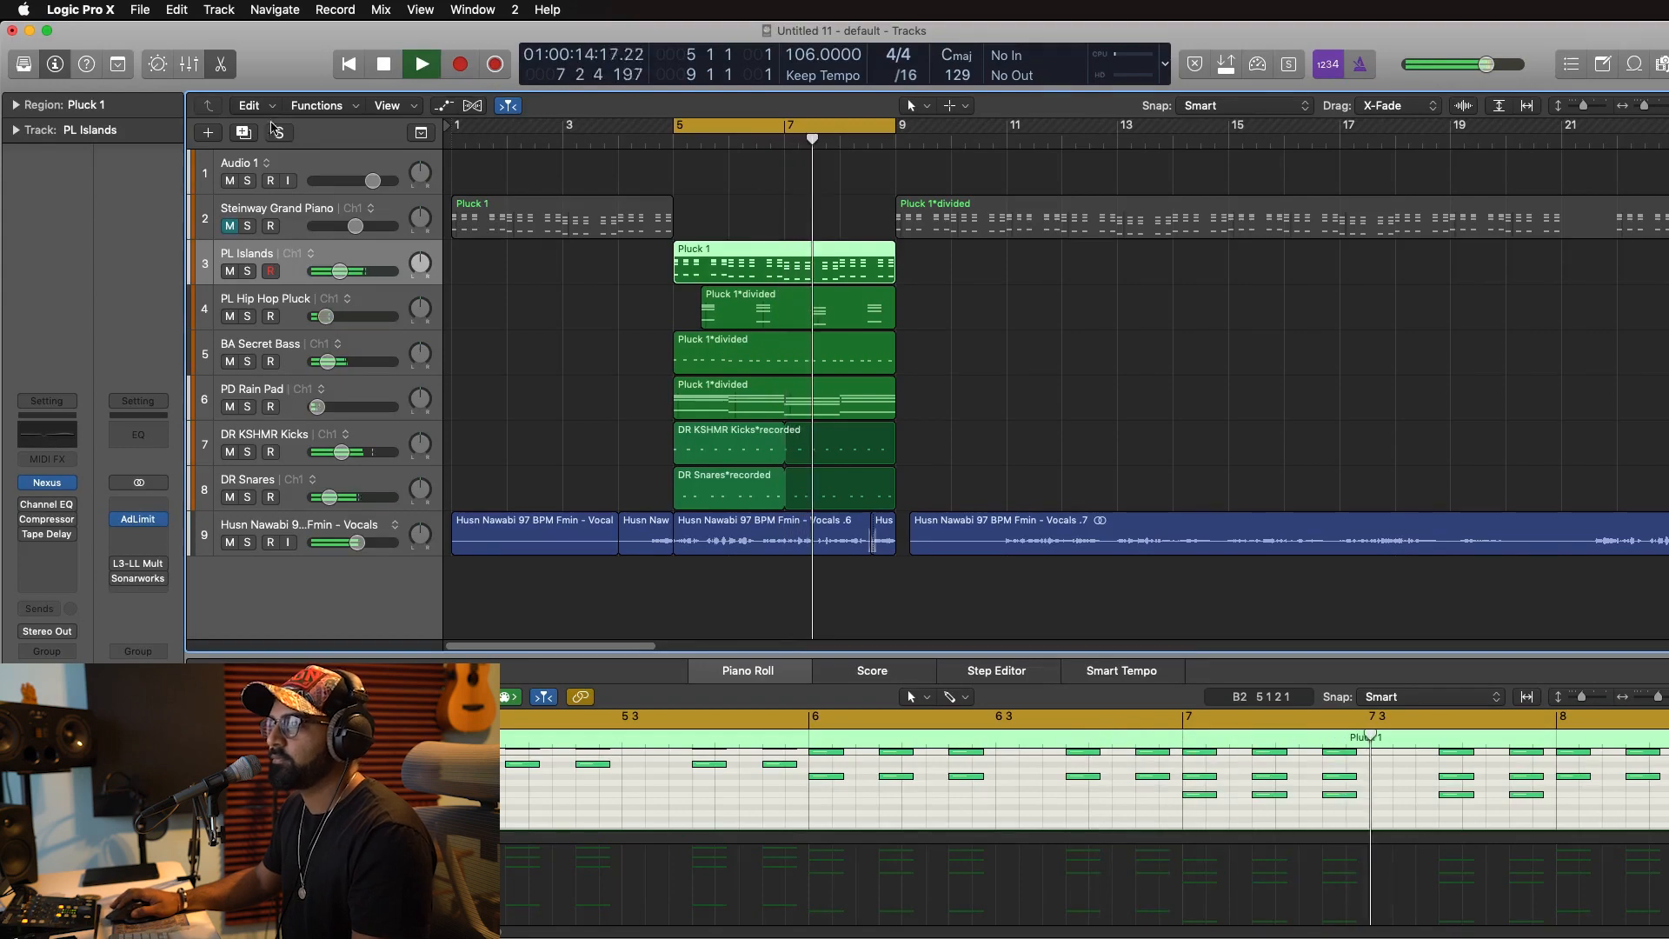
Duplicate the PL Islands track, open the copy's Nexus and browse the KSHMR Strings category.
key("super+d")
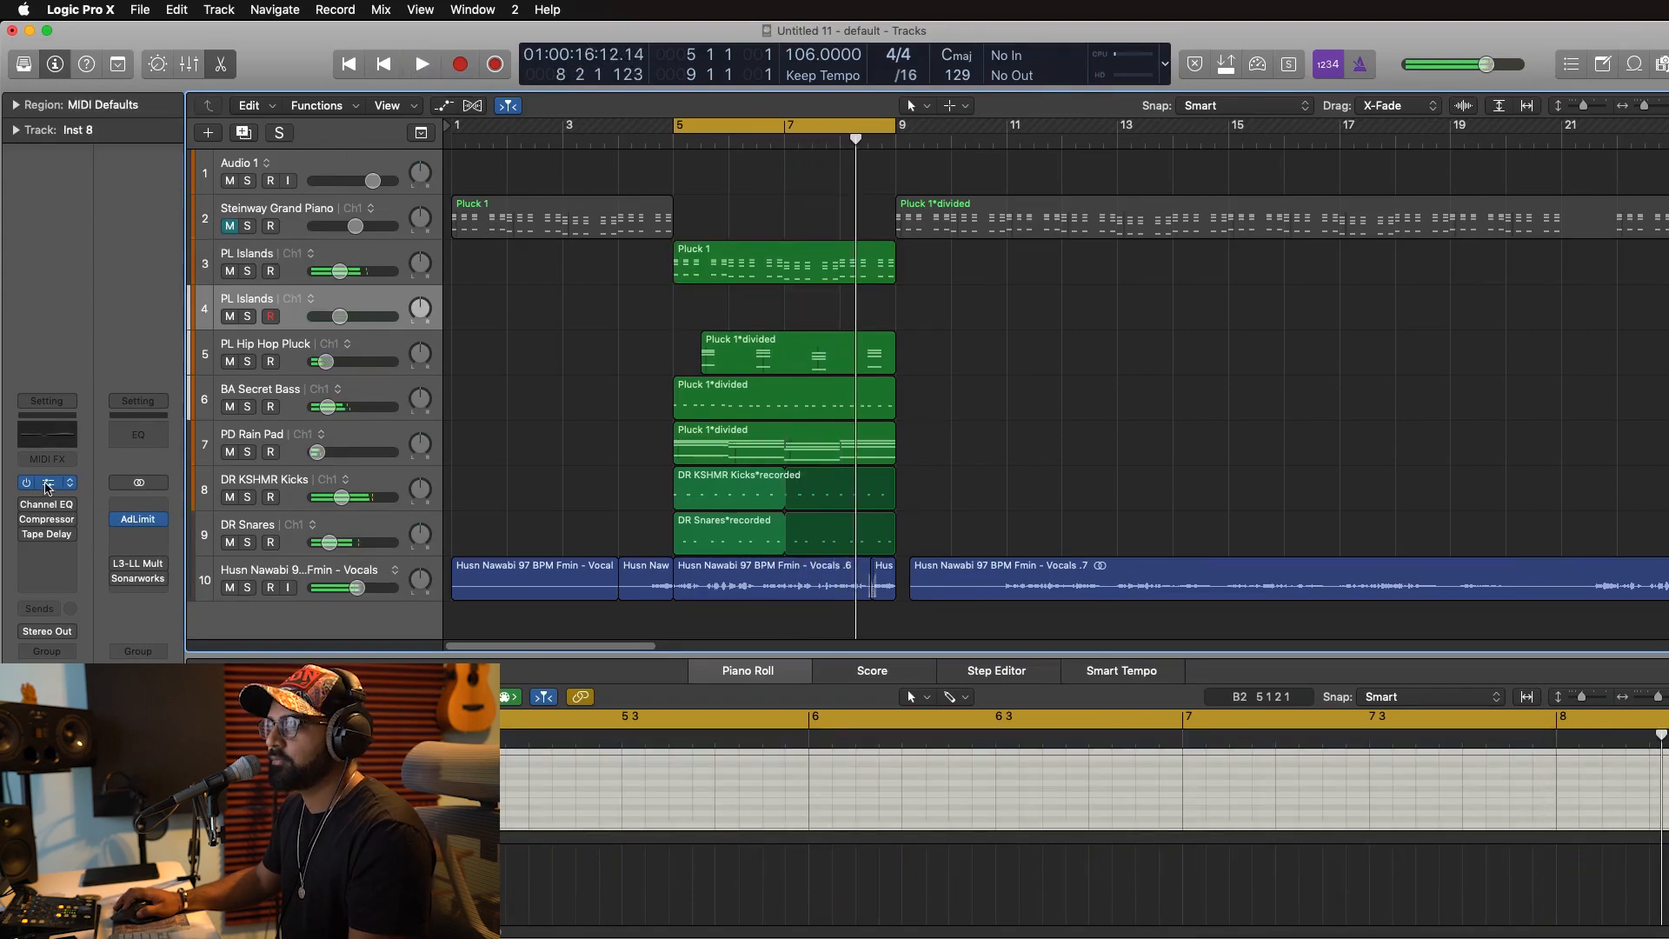
key("space")
left_click(65, 482)
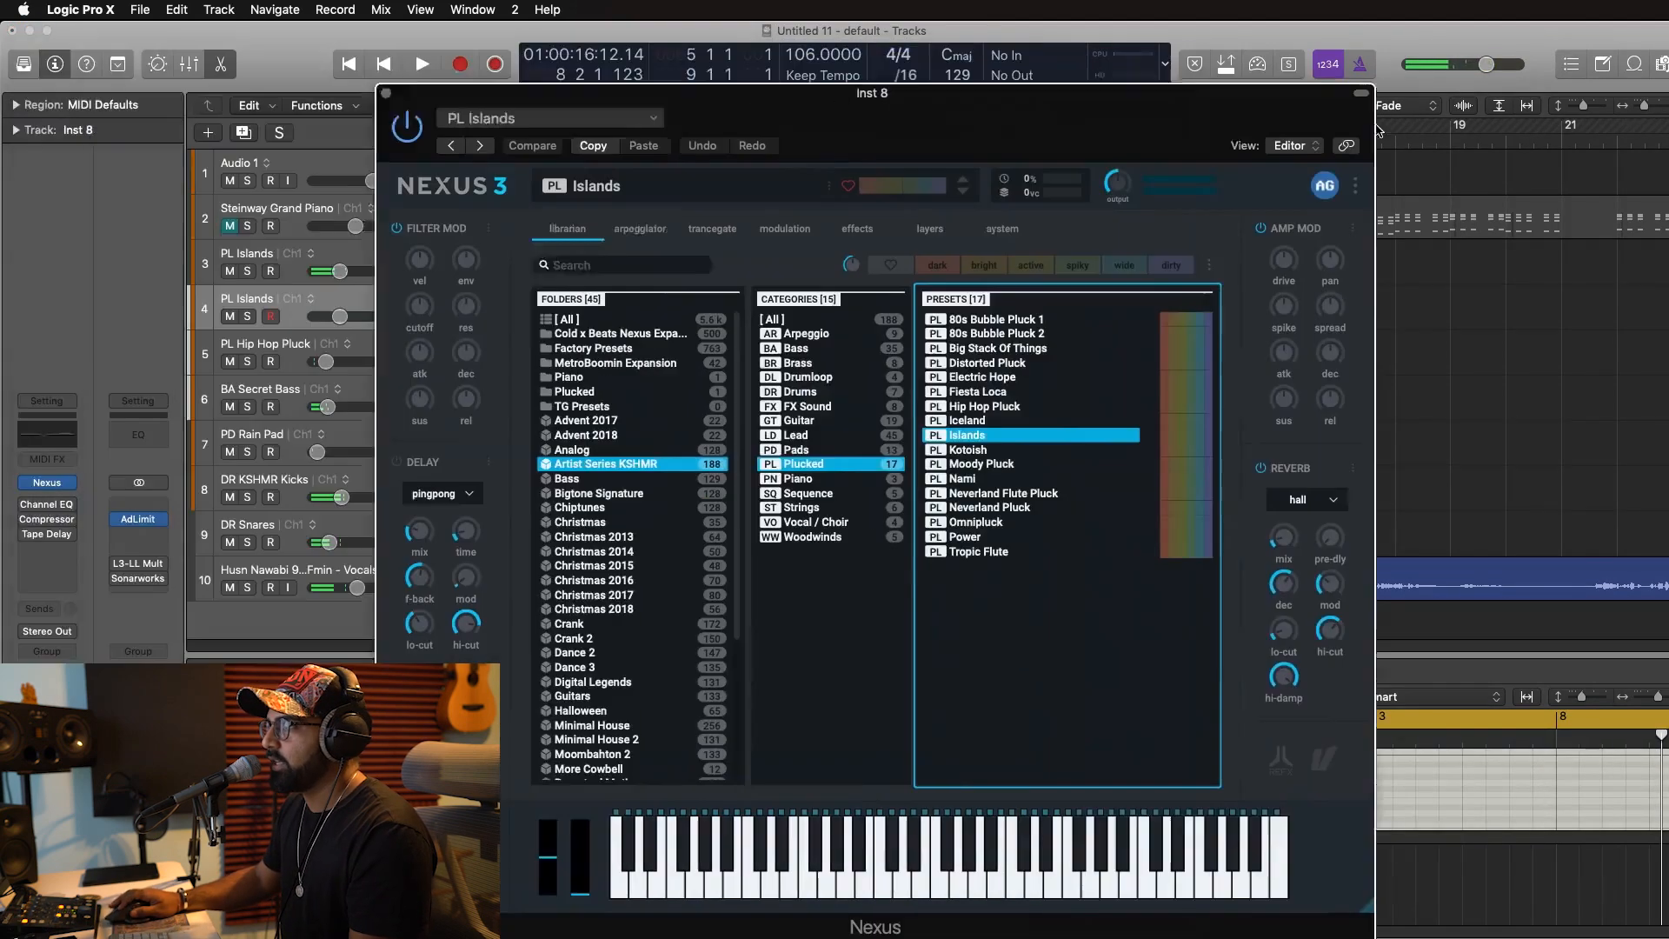
left_click_drag(835, 93, 1381, 73)
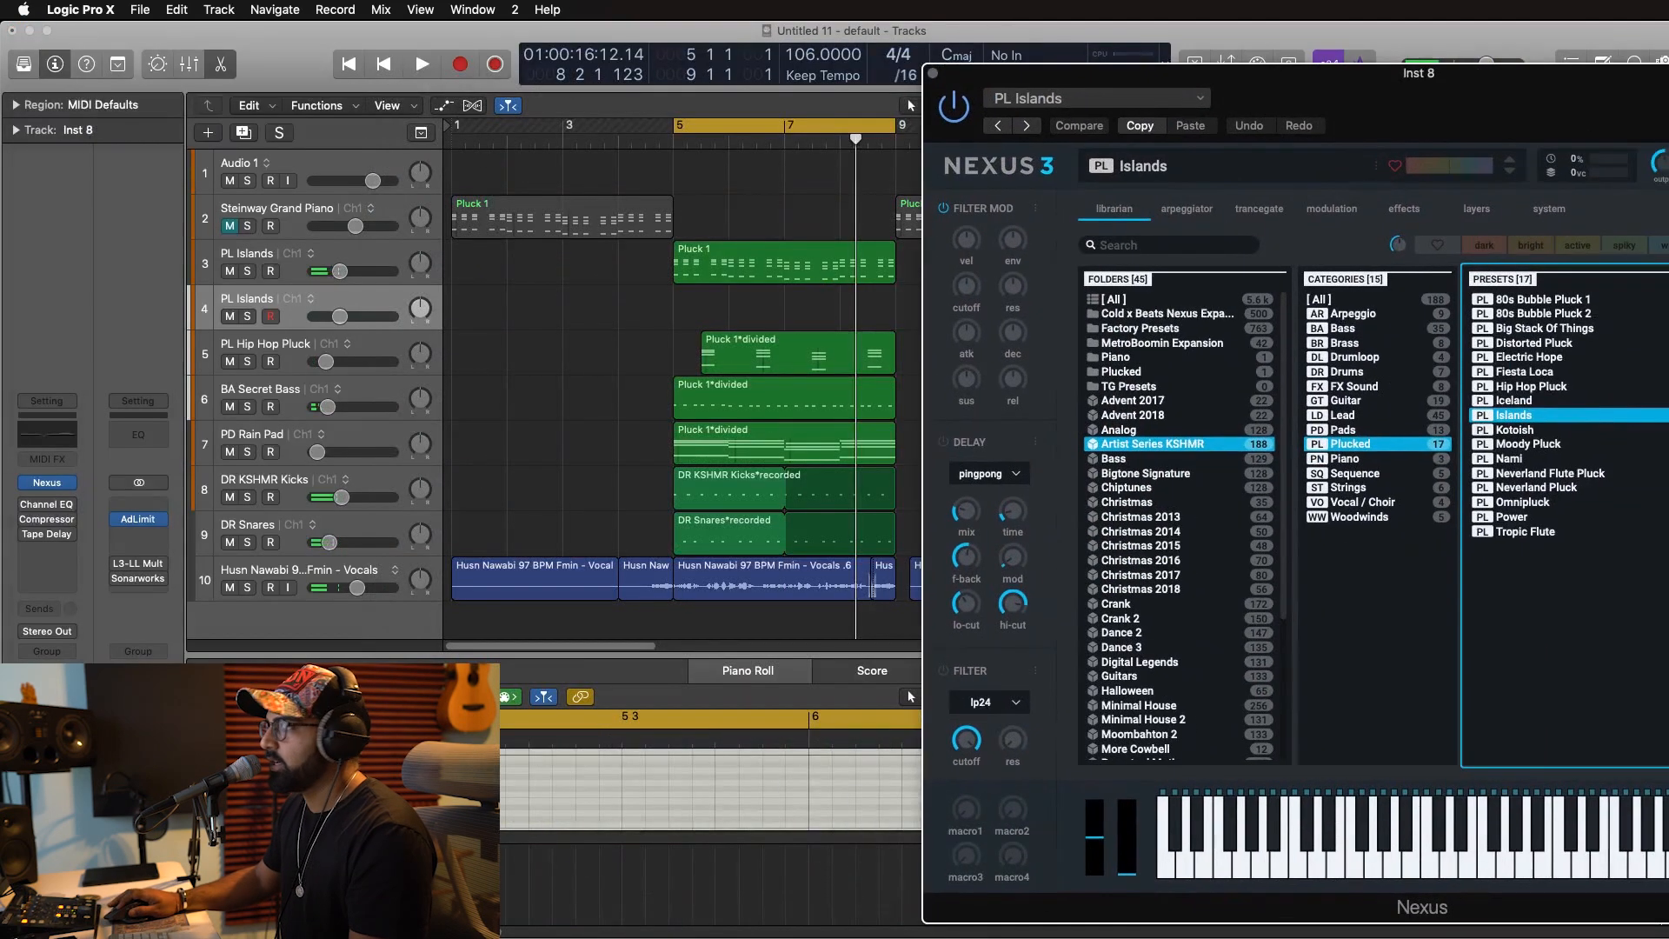
left_click(1361, 503)
left_click(1359, 489)
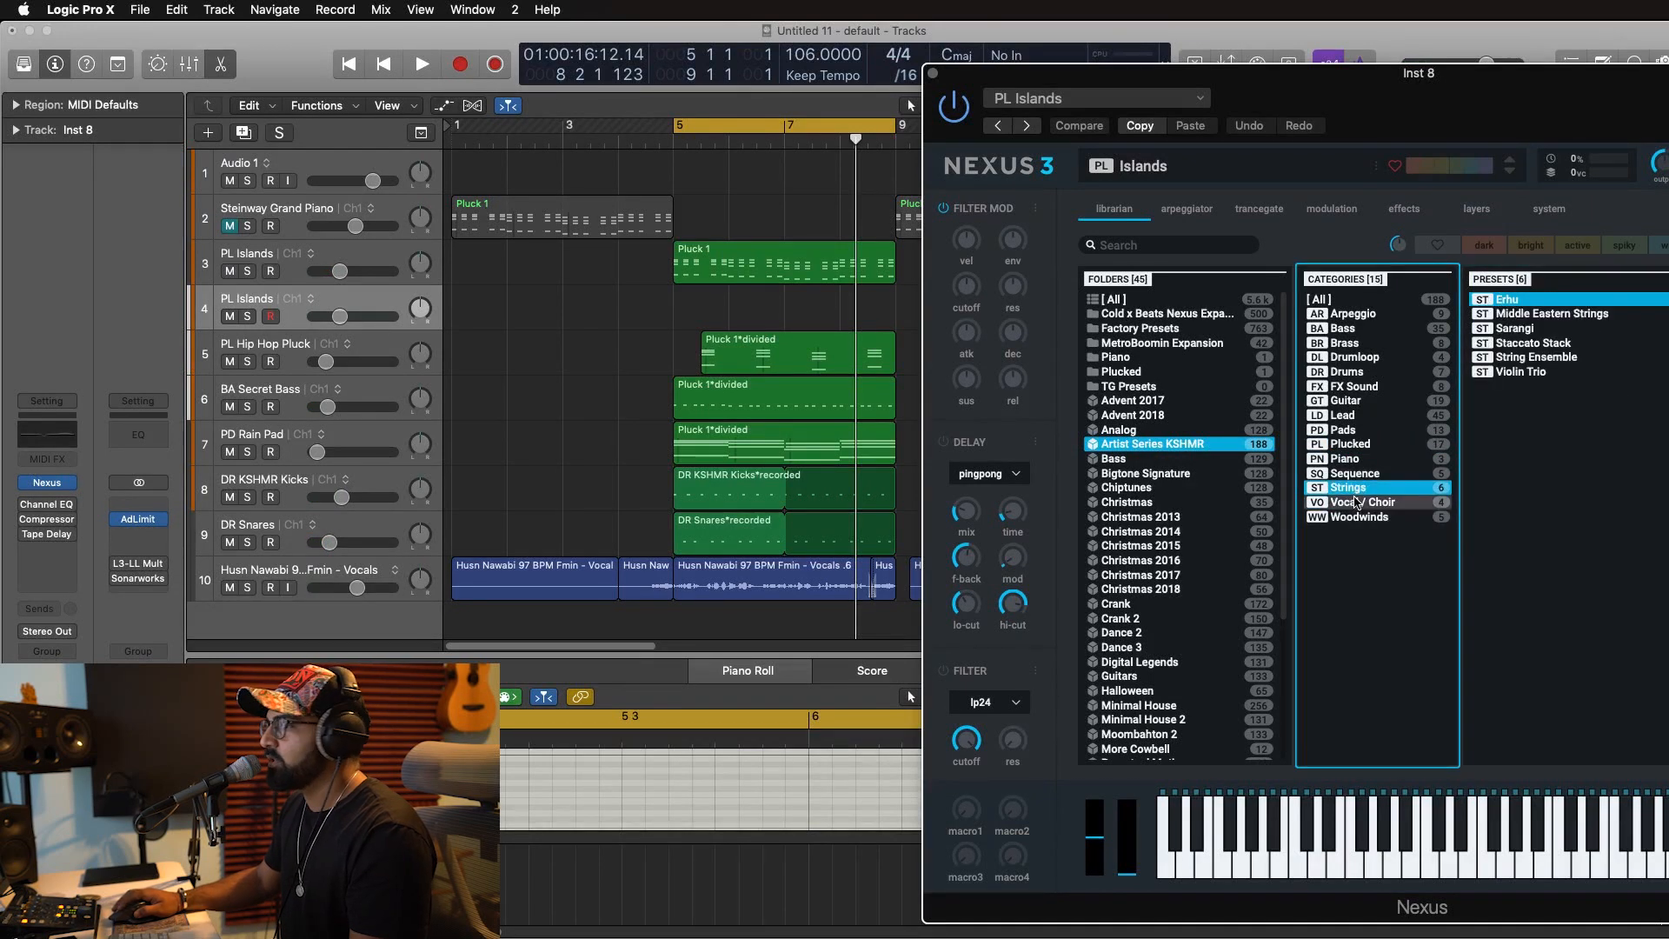
Copy the PL Islands and BA Secret Bass regions from bar 5 to bar 1.
left_click_drag(736, 271, 514, 271)
left_click_drag(805, 406, 571, 393)
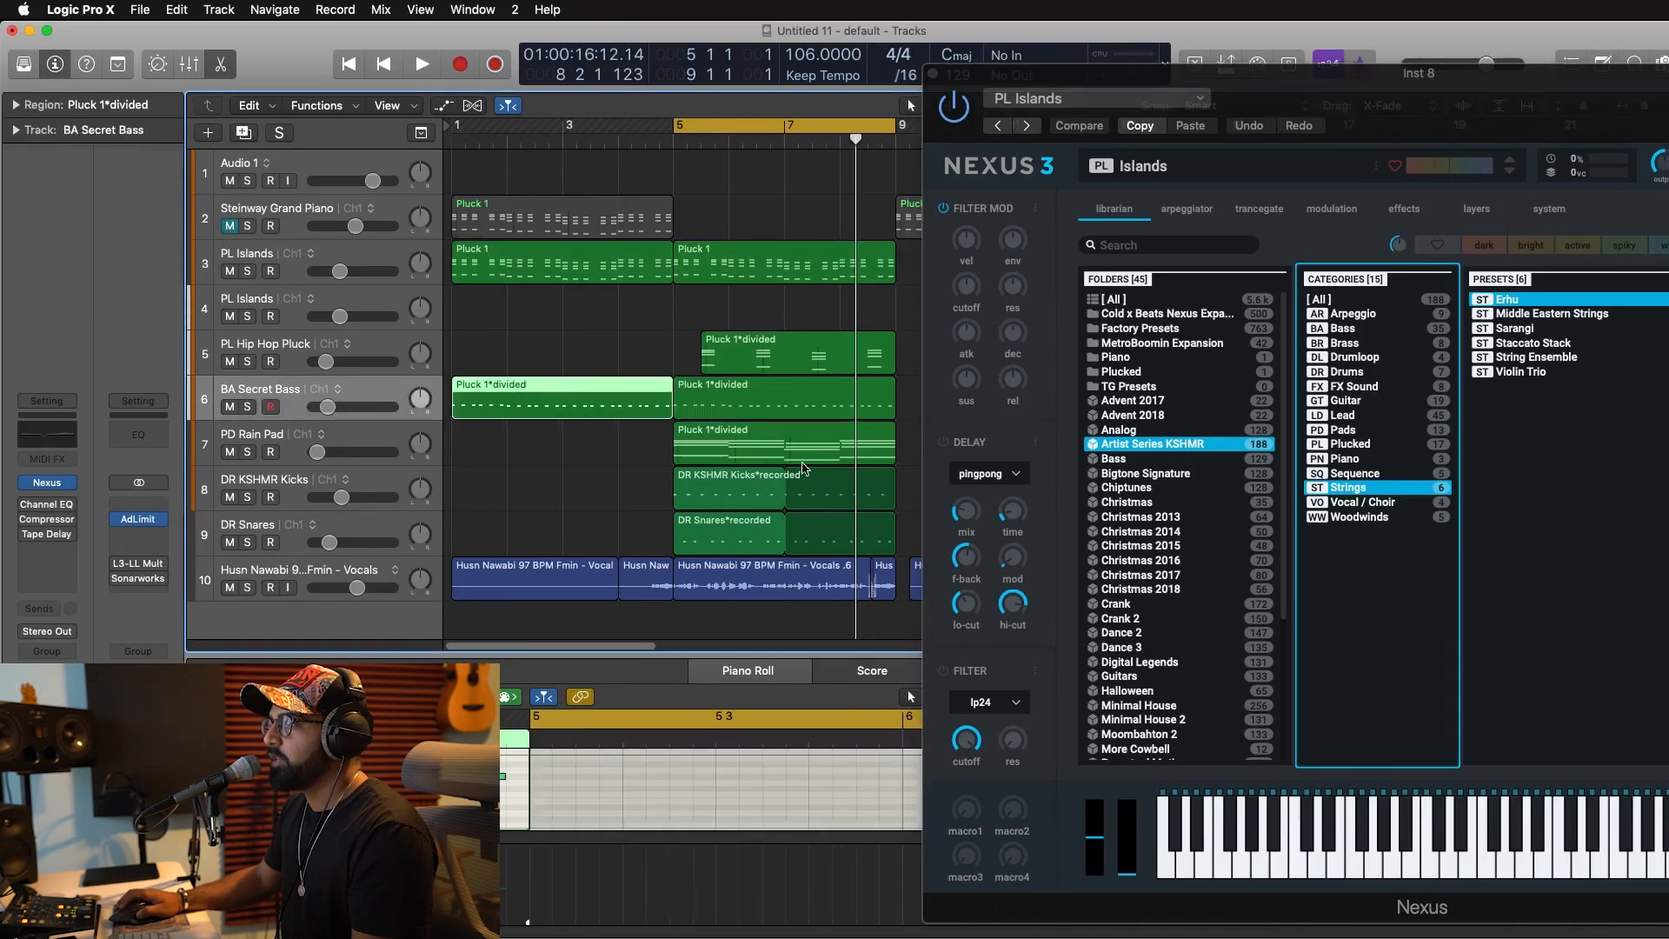
Load the Voice Lead 1 preset from the KSHMR Vocal / Choir category in the duplicated track's Nexus.
left_click(1379, 505)
left_click(338, 303)
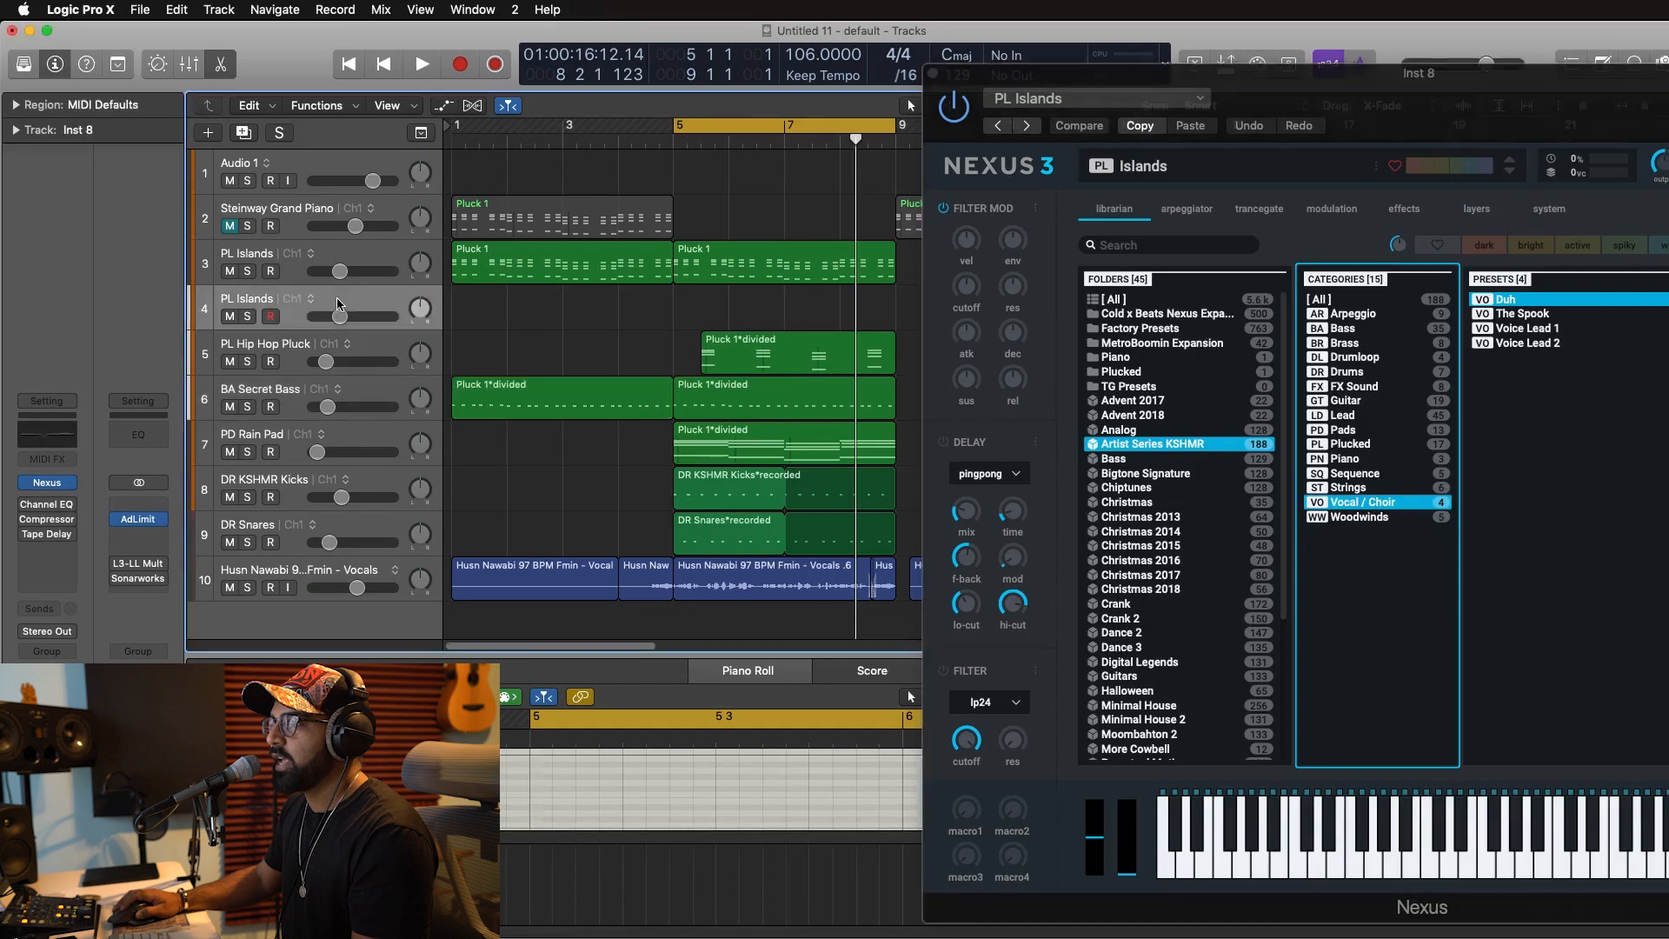
left_click(48, 484)
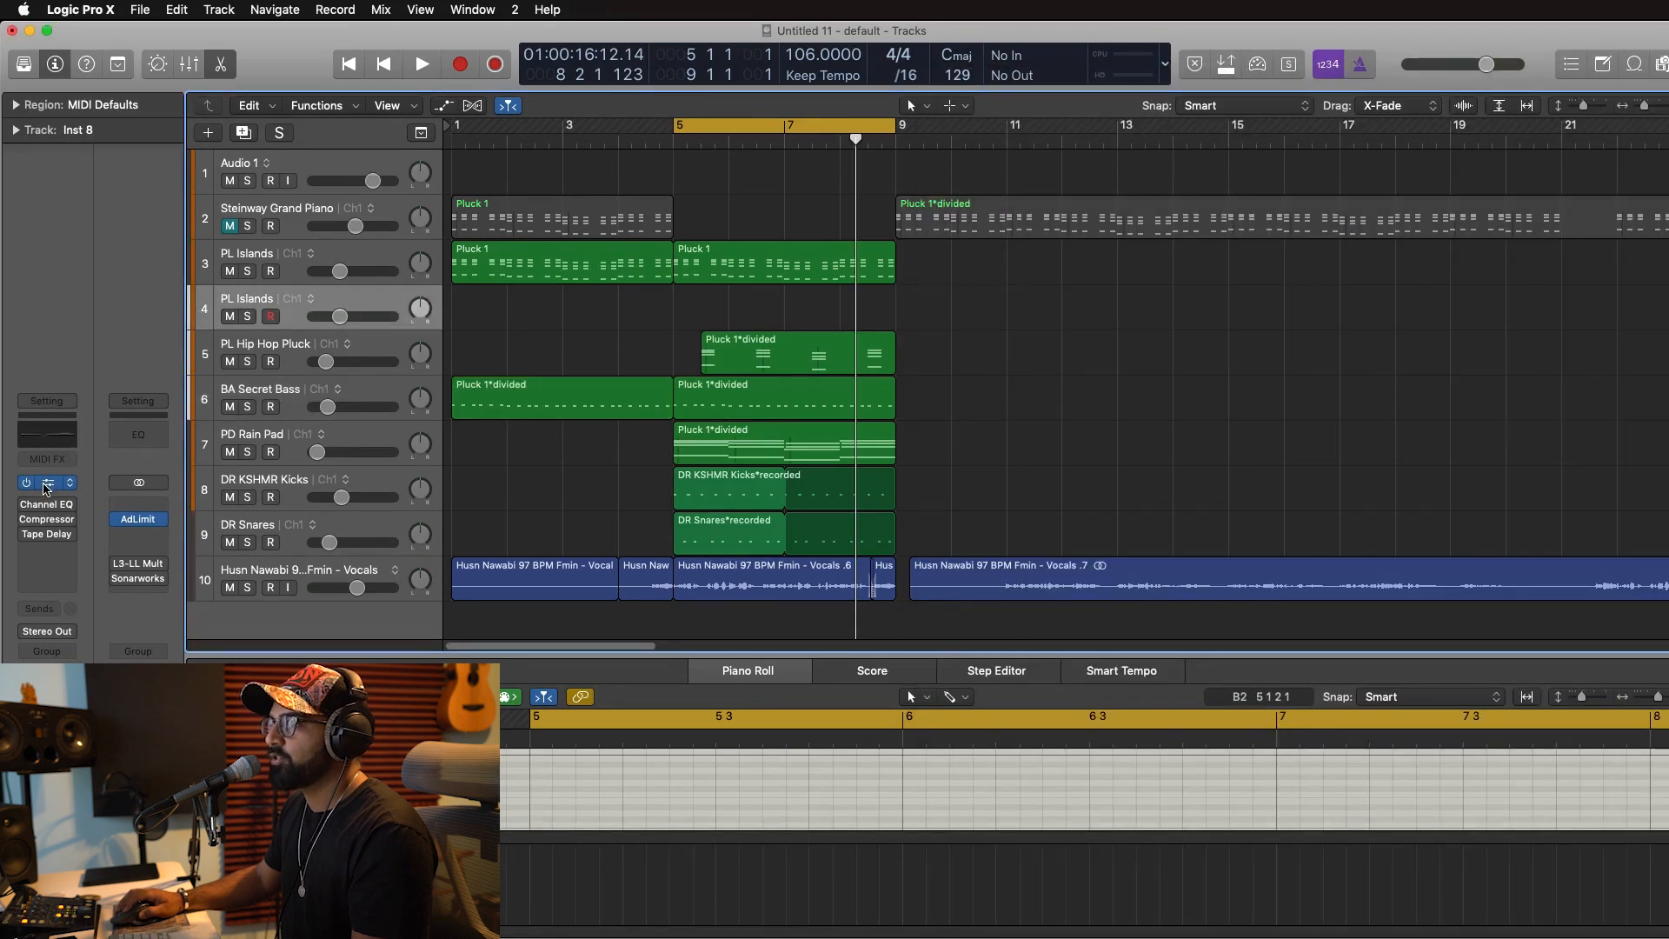
left_click(48, 484)
key("Down")
key("Down")
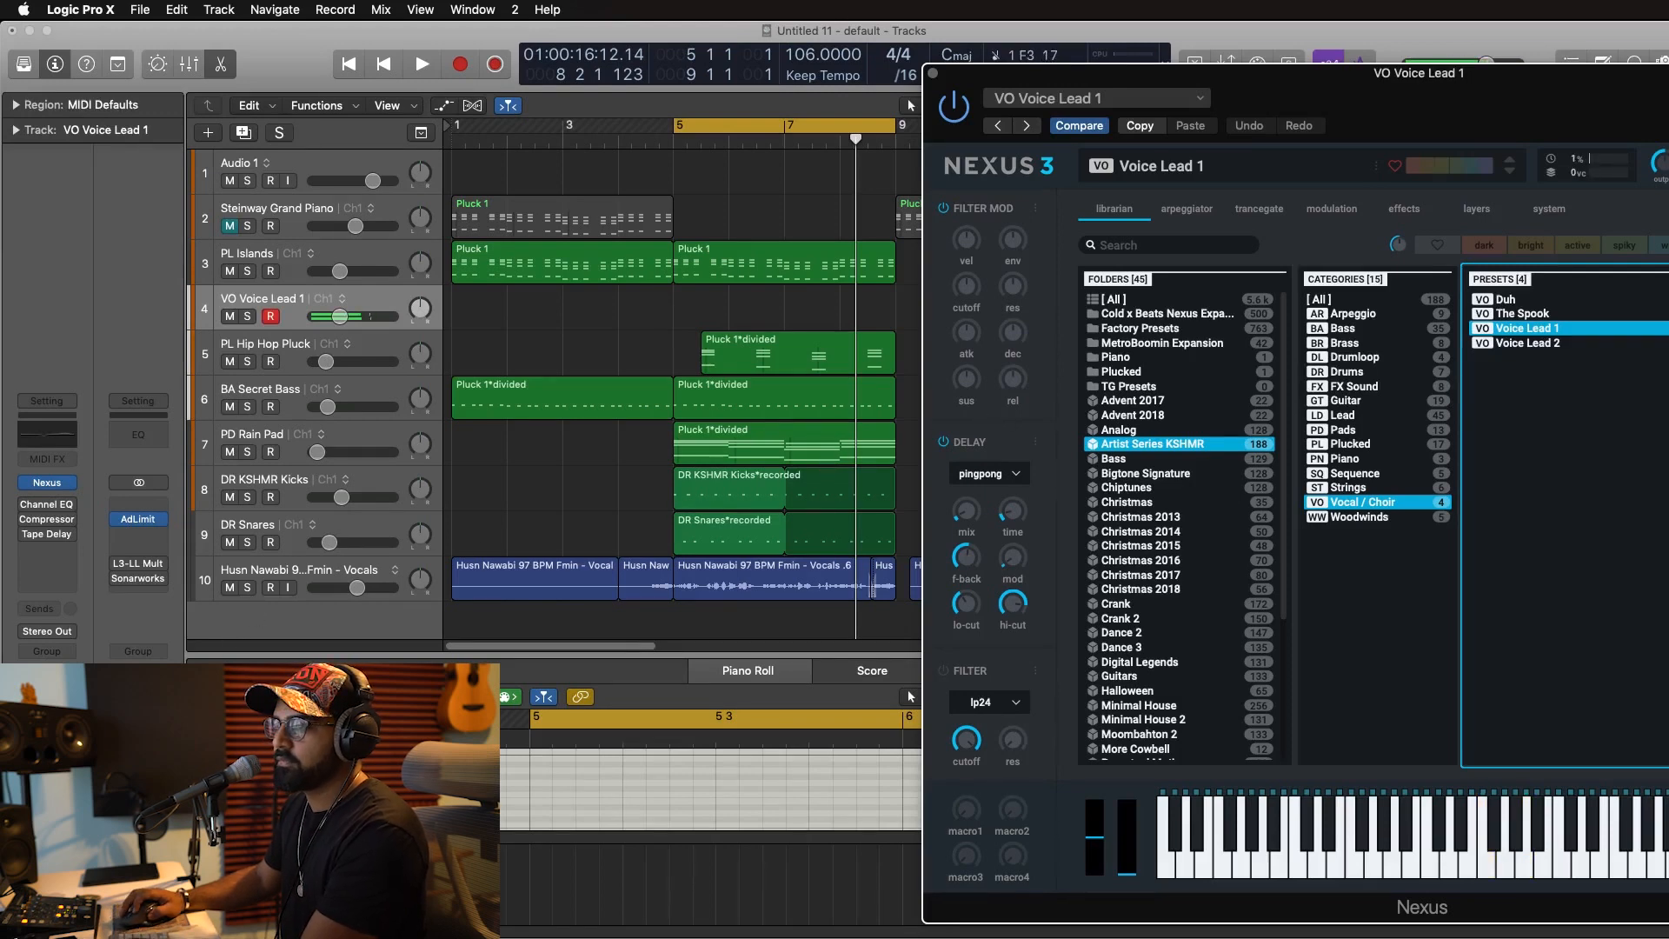
Lower the VO Voice Lead 1 track's volume and set the cycle range from bar 1 to bar 5.
left_click_drag(340, 316, 331, 317)
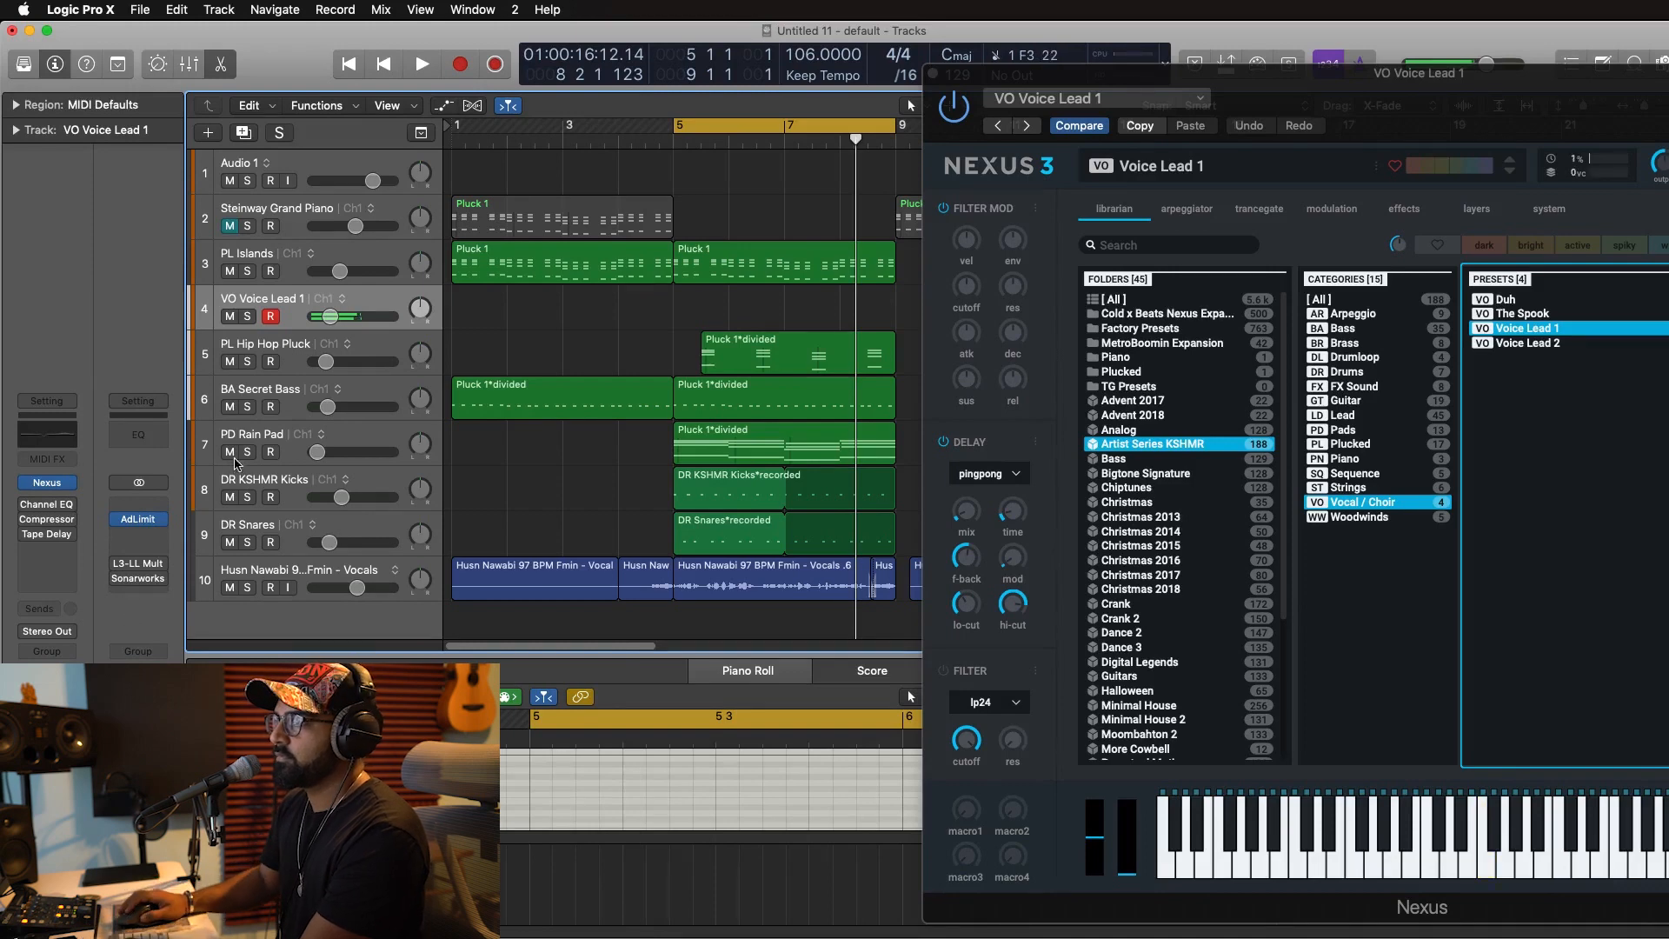
left_click_drag(458, 131, 672, 148)
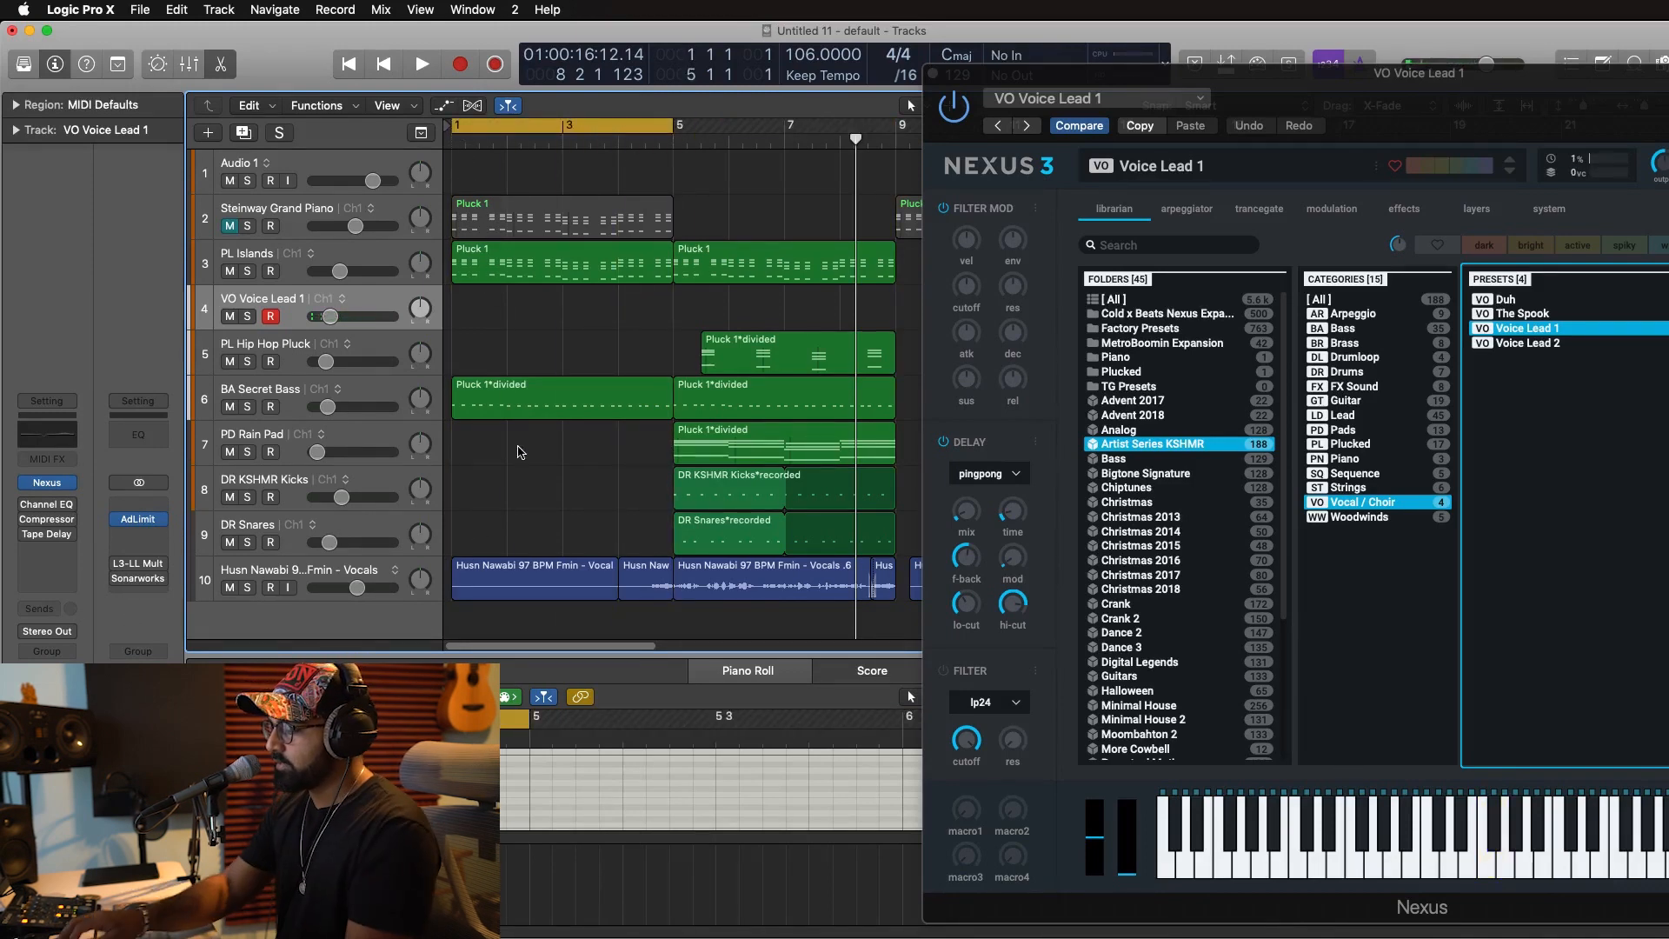
Play the start of the intro, then record a voice melody from bar 1 to bar 5 on the VO Voice Lead 1 track.
key("space")
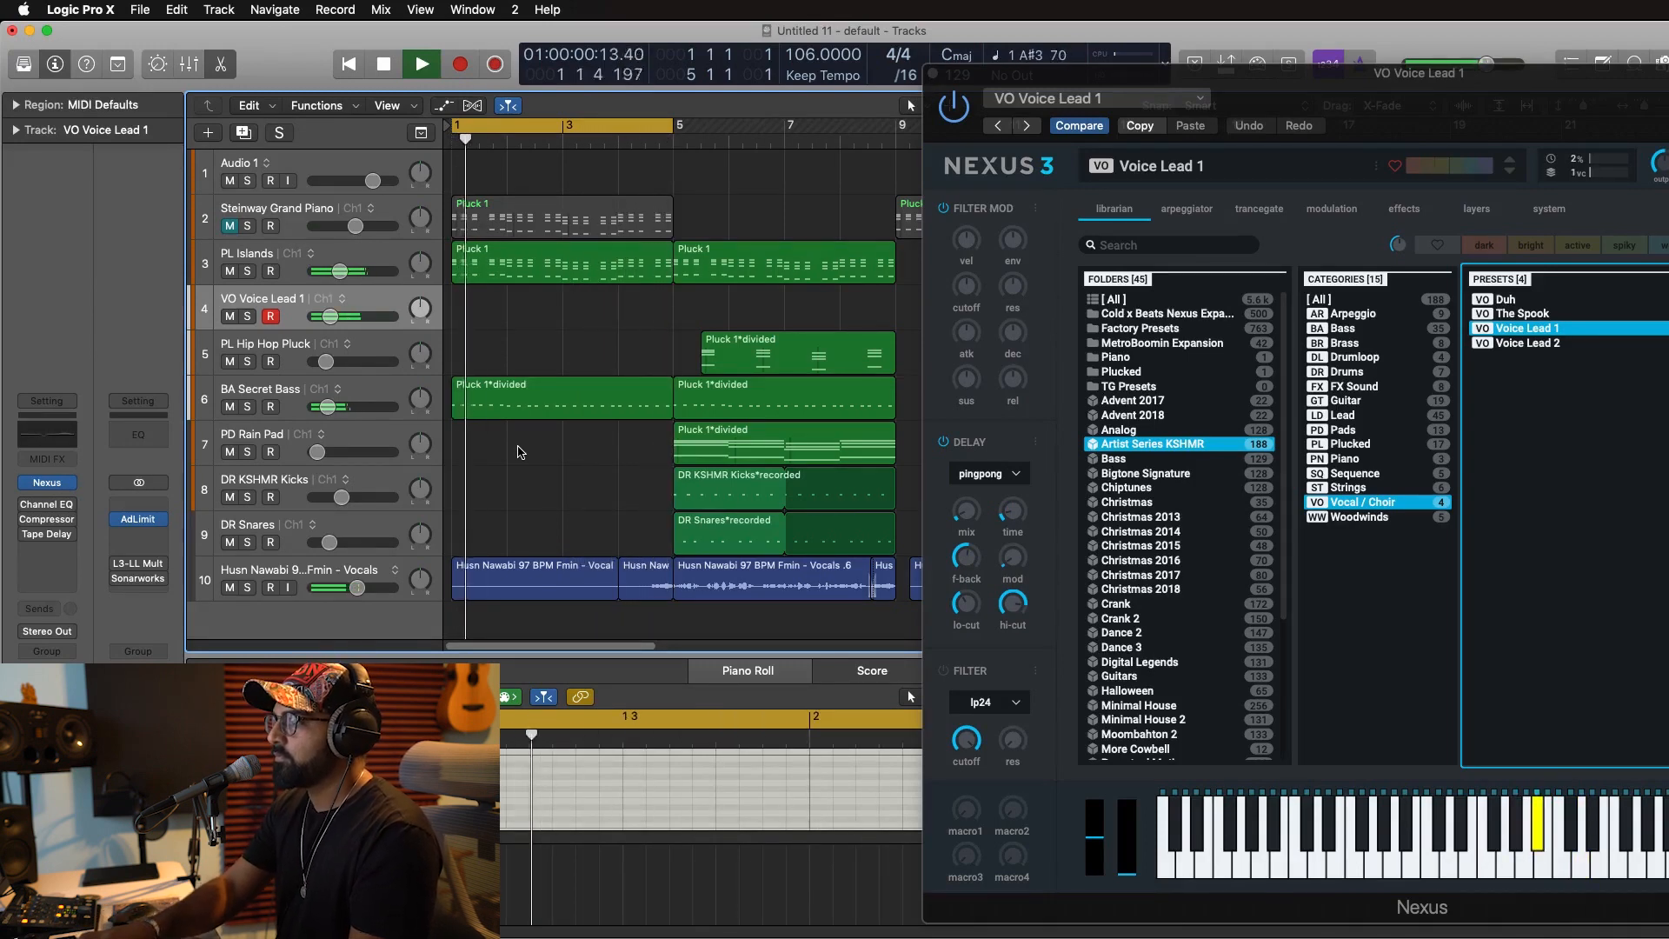
key("space")
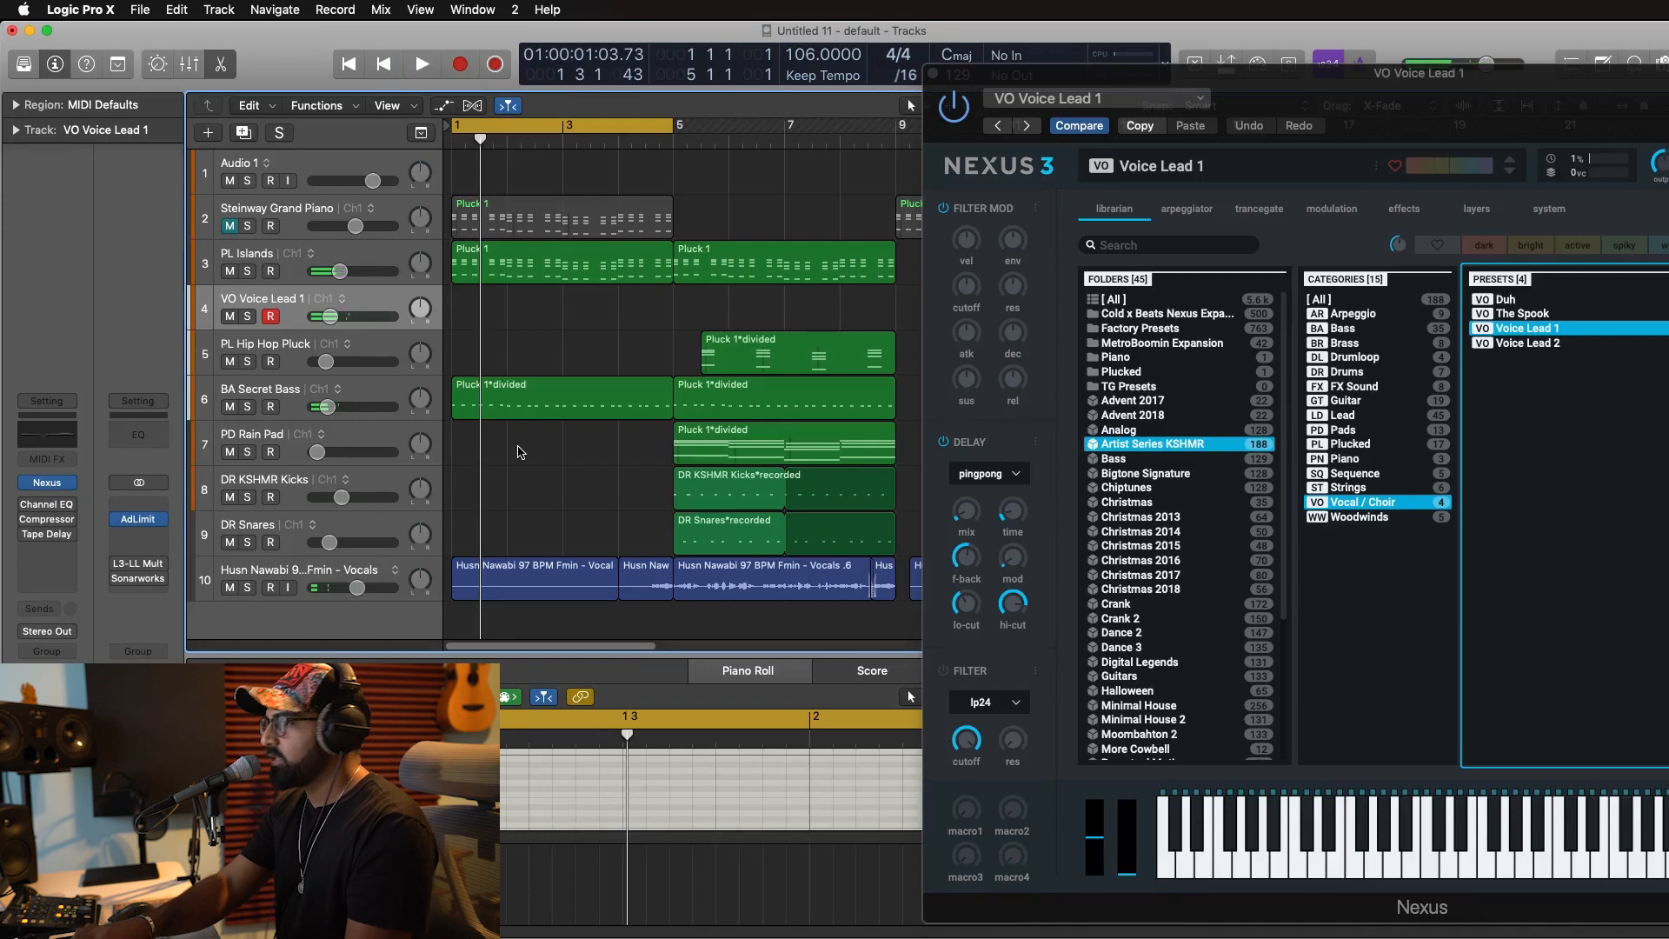
key("space")
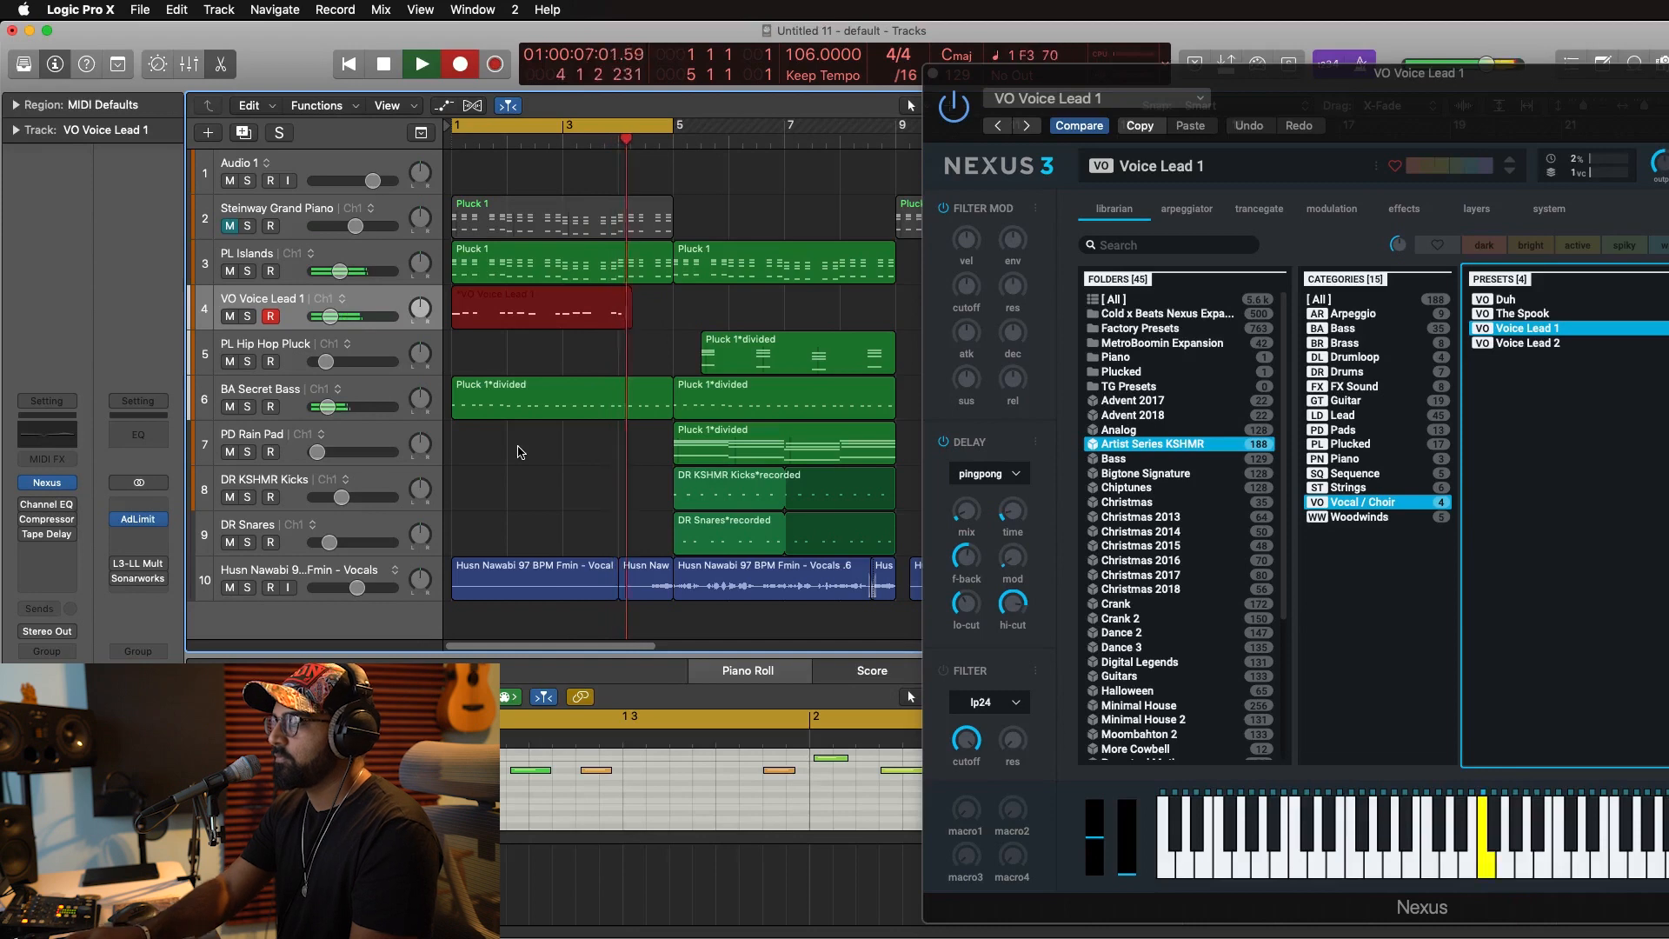
key("space")
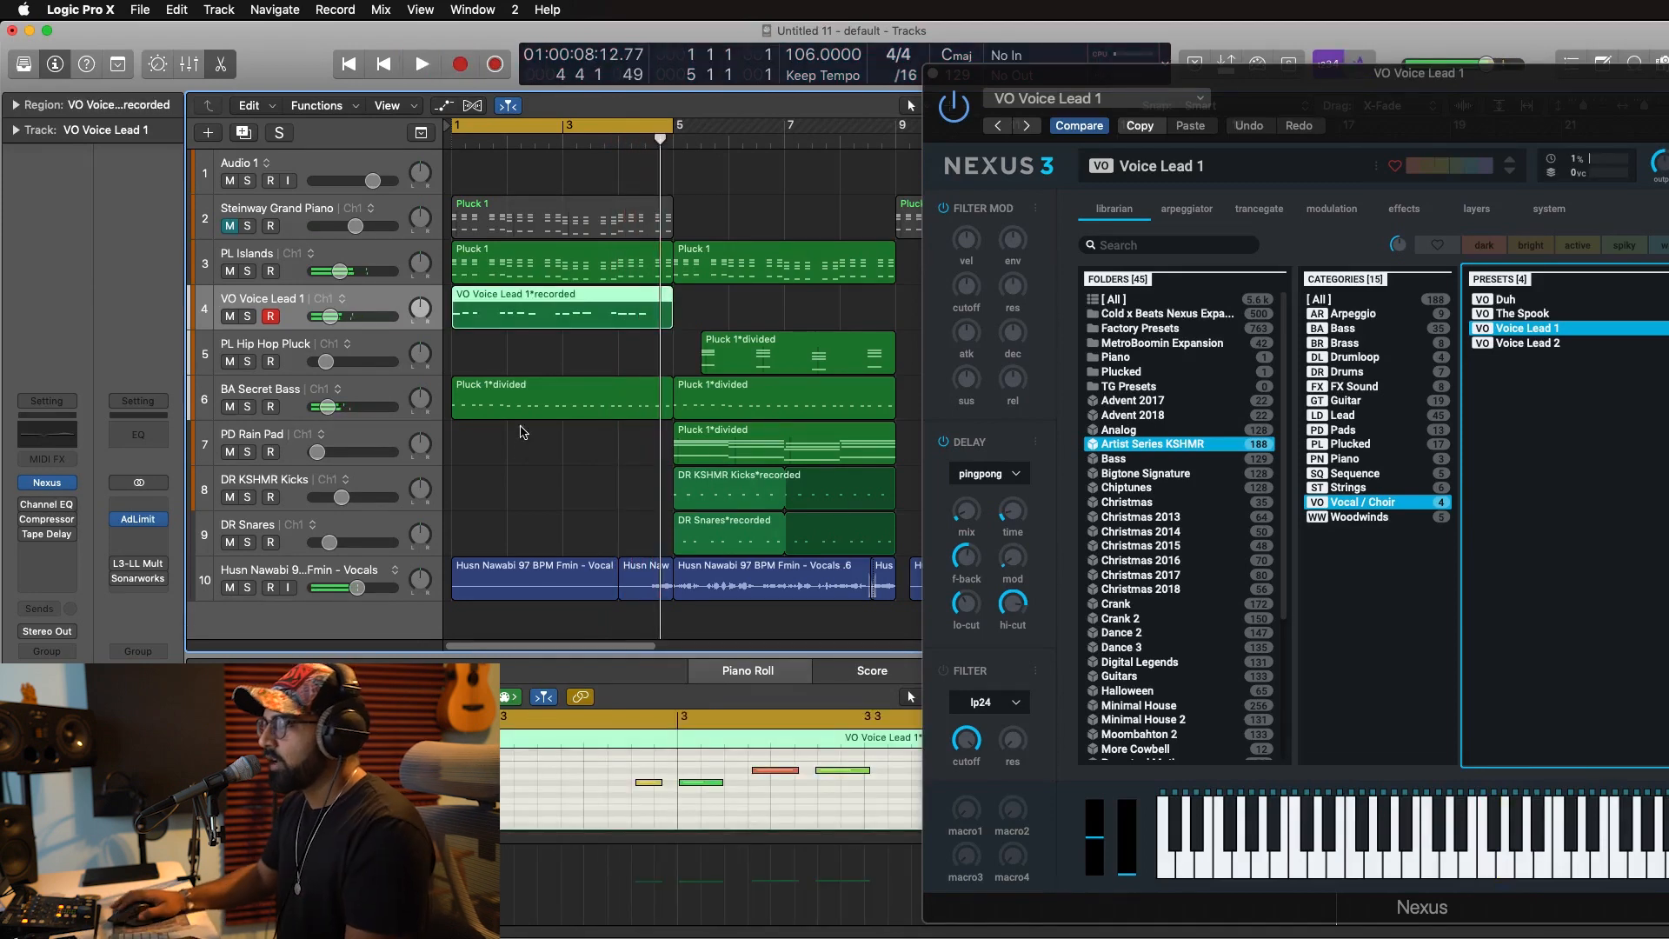
Create a new alternative for the VO Voice Lead 1 track and record another melody take from bar 1 to bar 5.
left_click(344, 301)
left_click(557, 315)
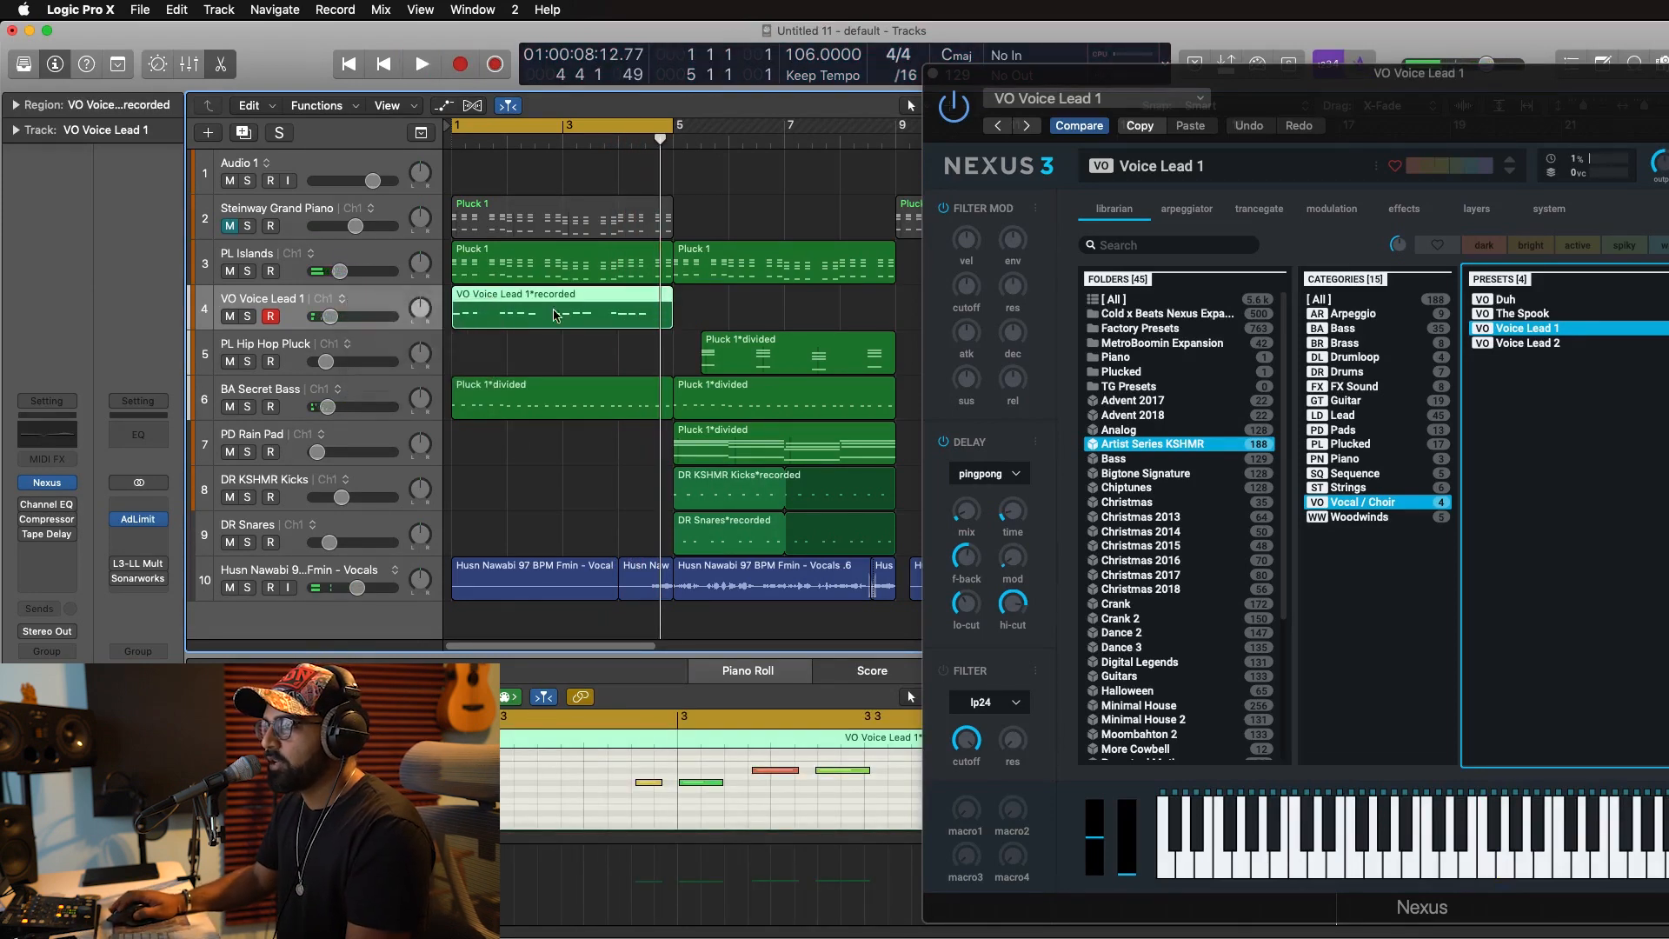
left_click(343, 300)
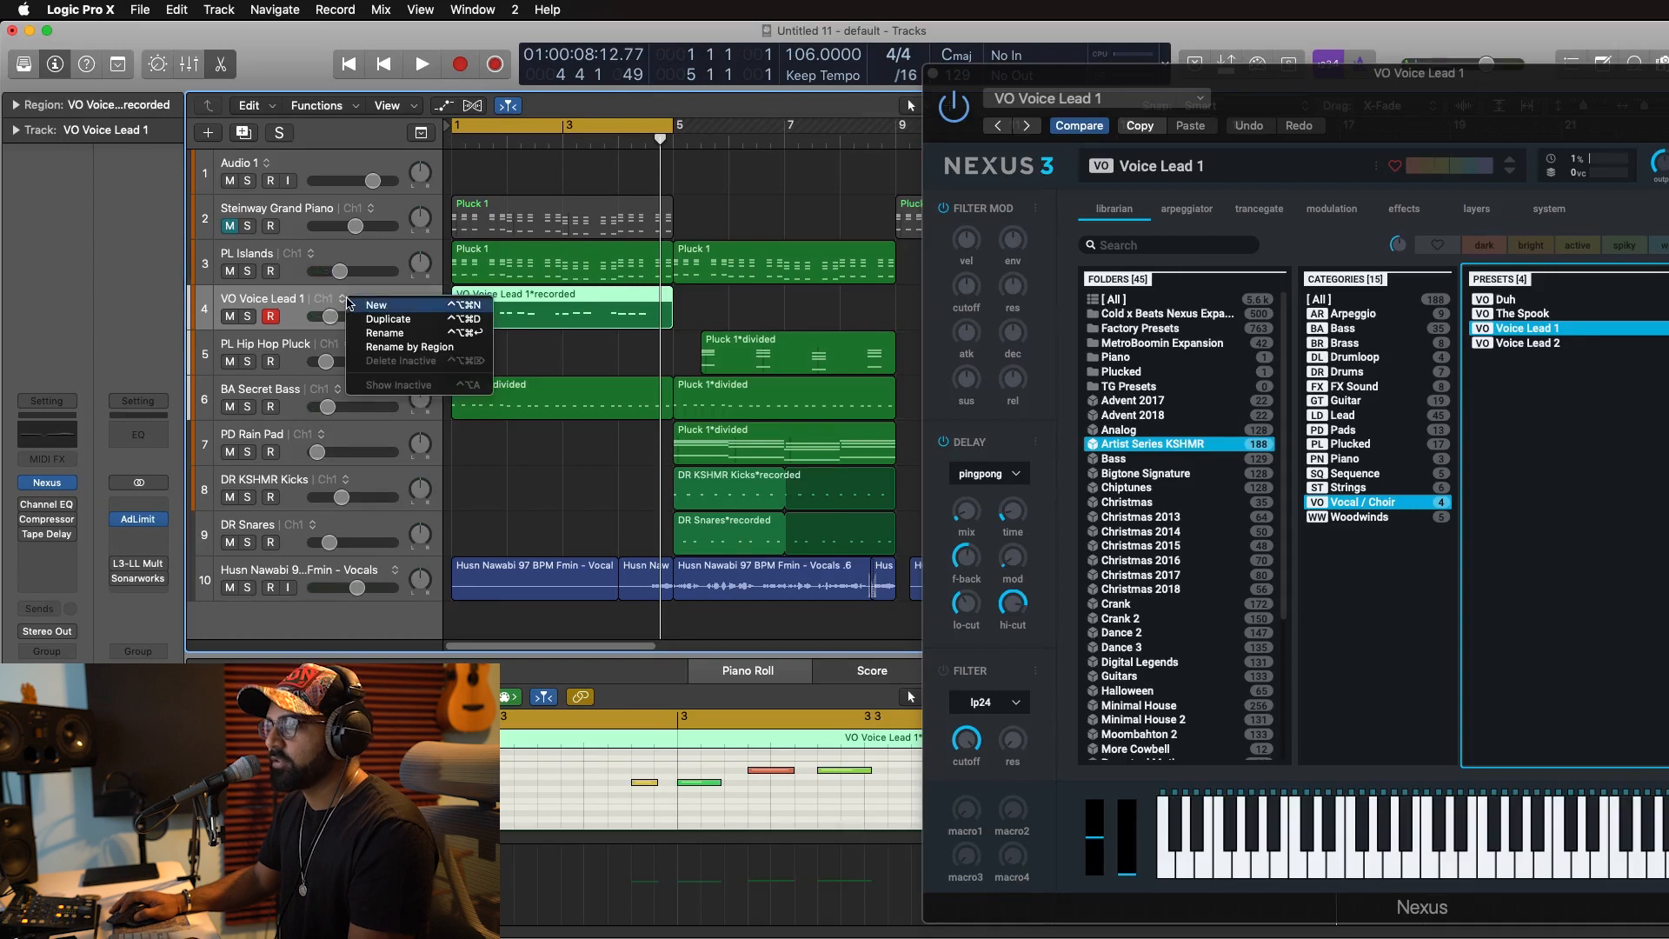
left_click(375, 305)
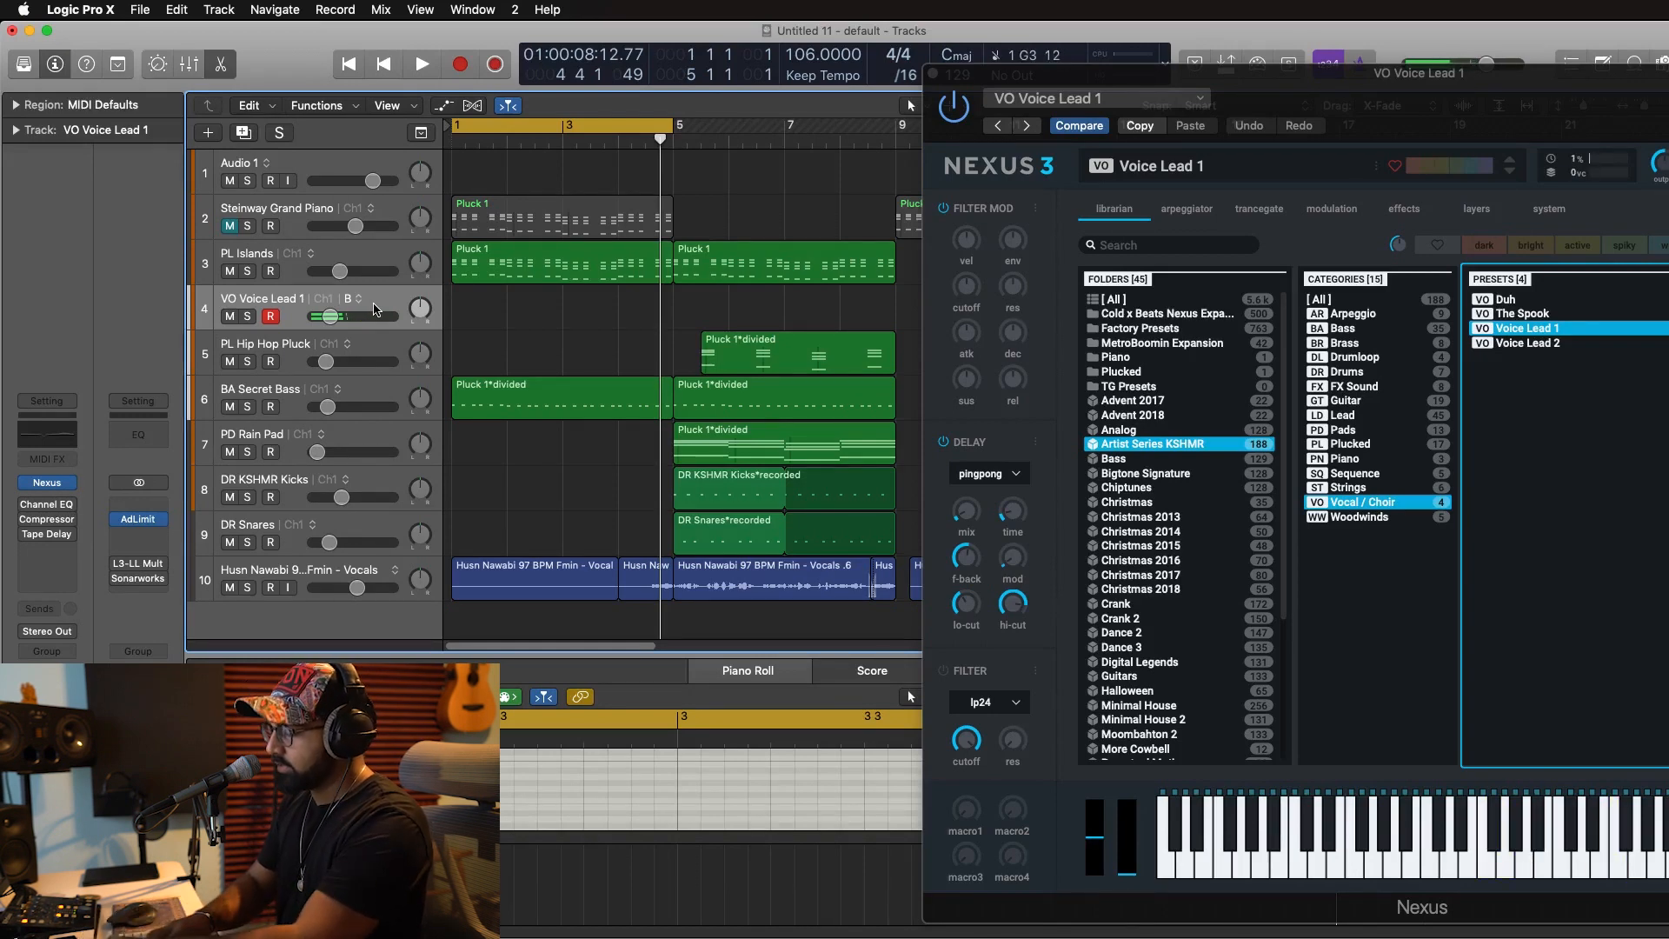
key("r")
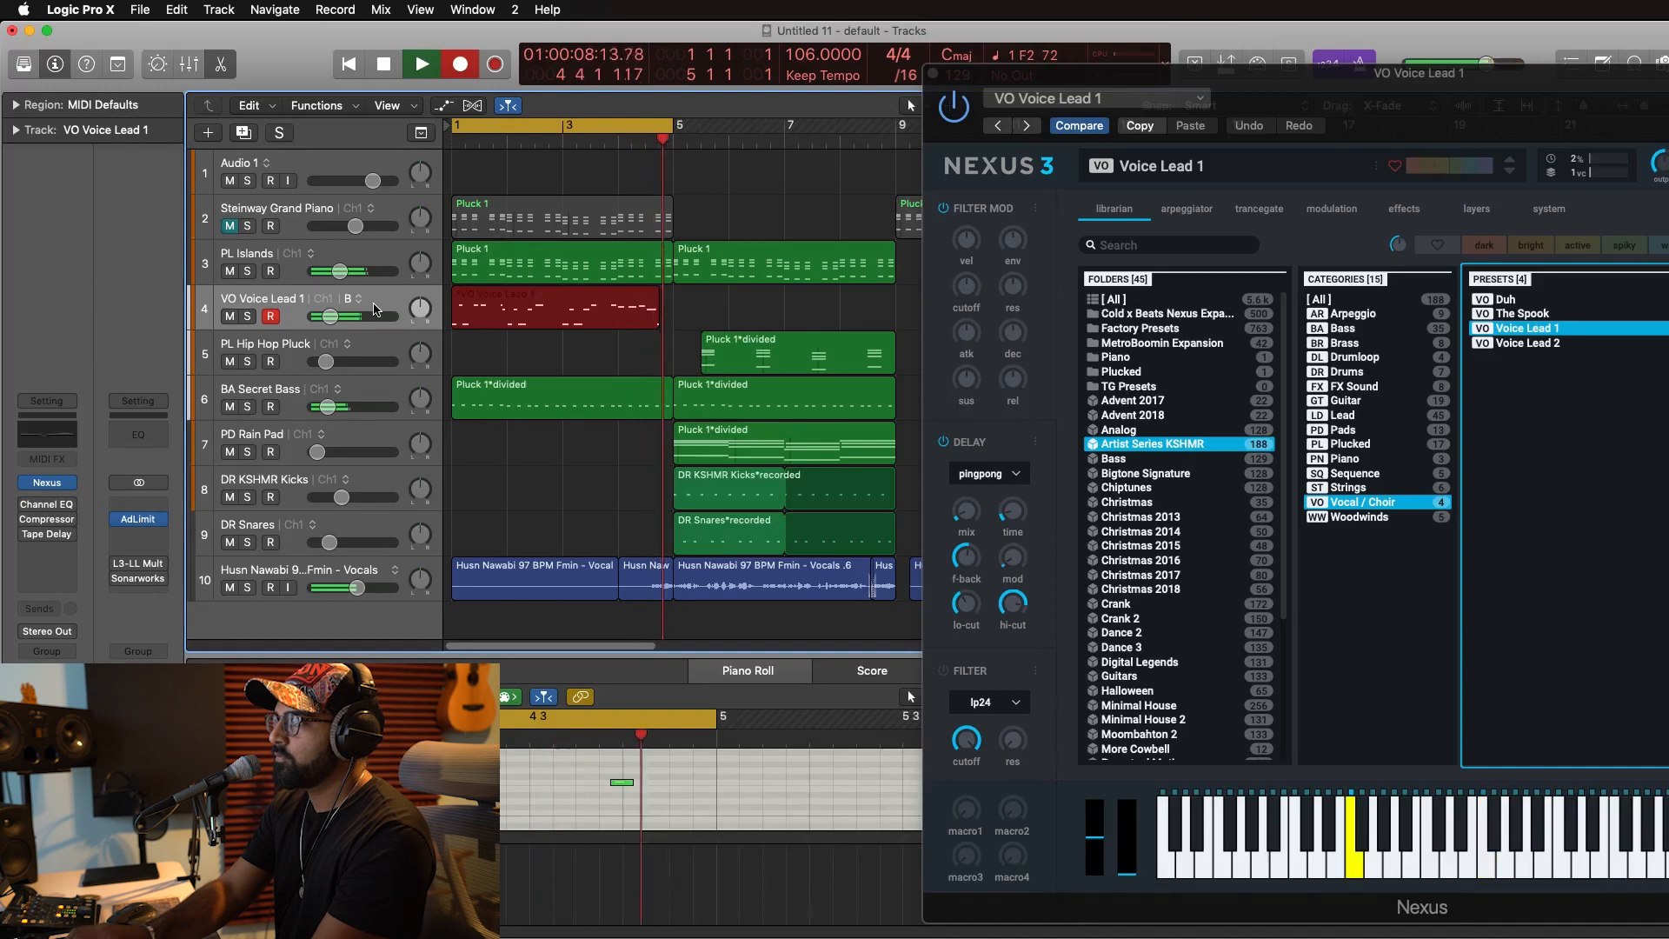
key("space")
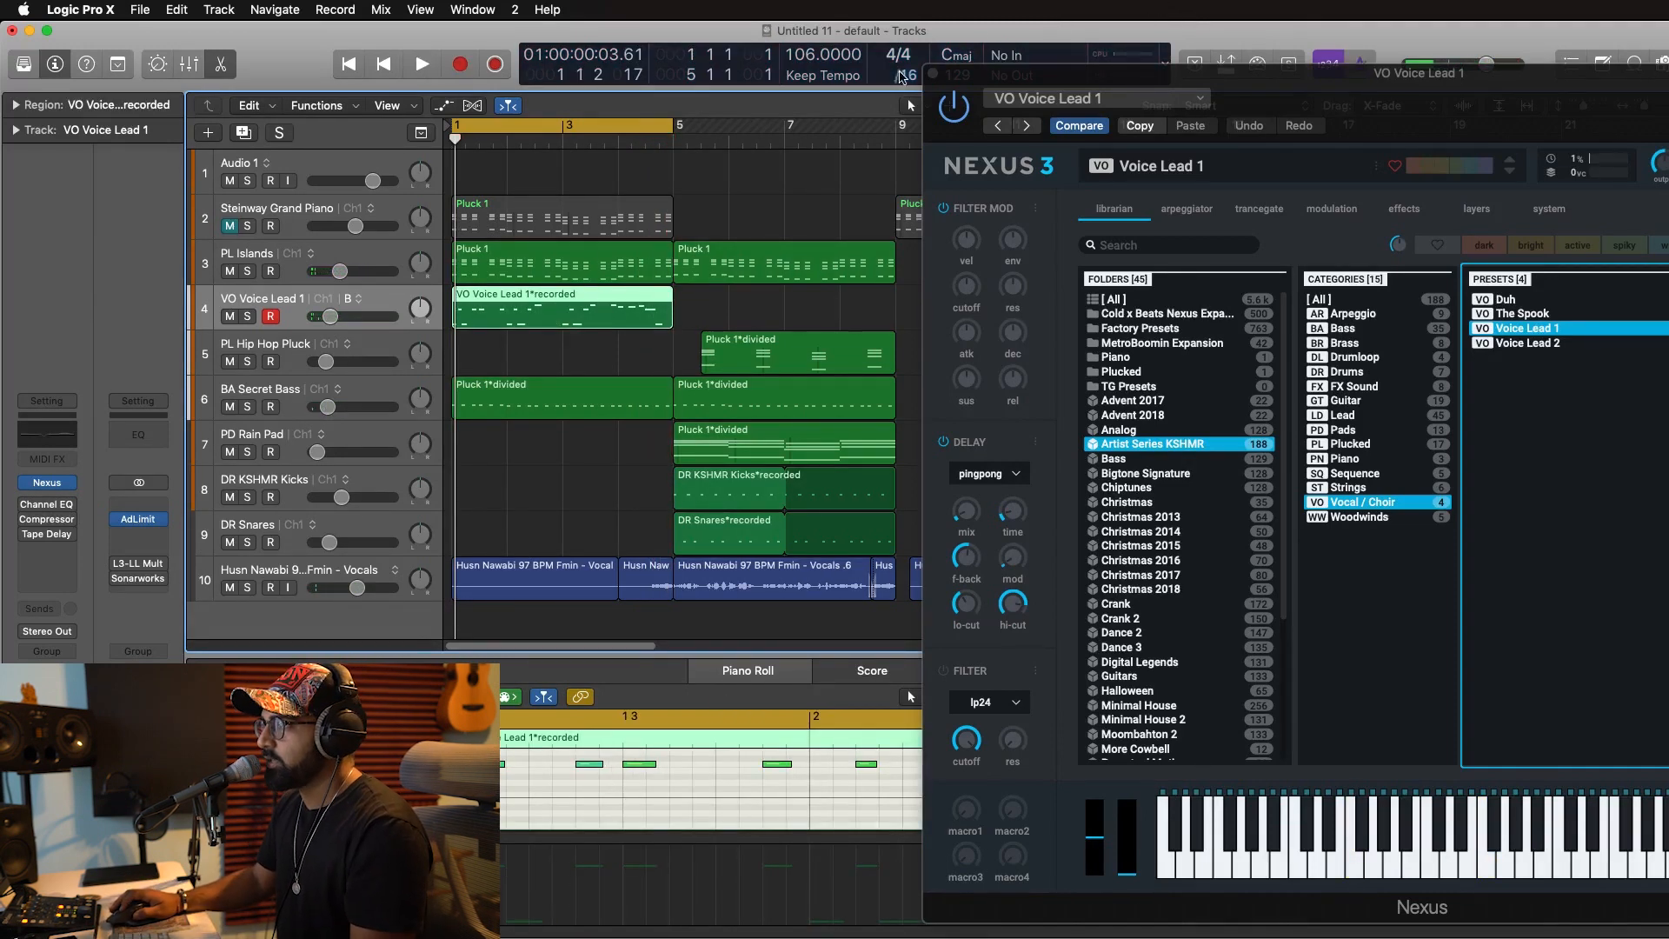
Play back the new VO Voice Lead 1 take with its notes open for editing and delete the low note at the end of bar 4.
left_click(933, 79)
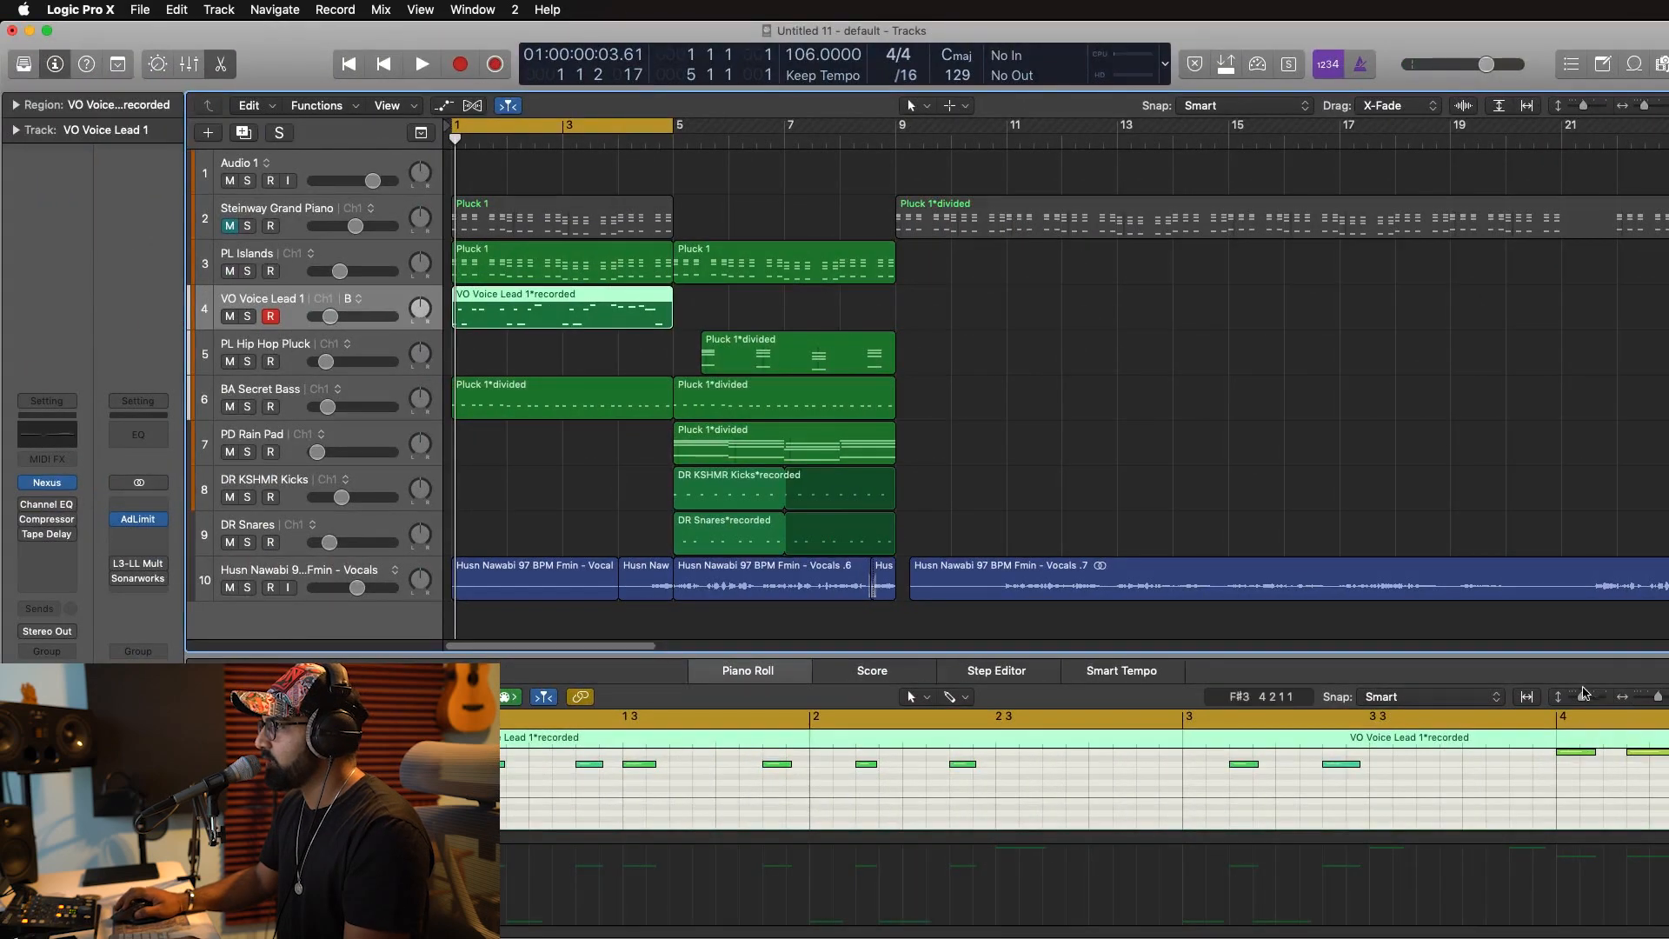
key("x")
key("x")
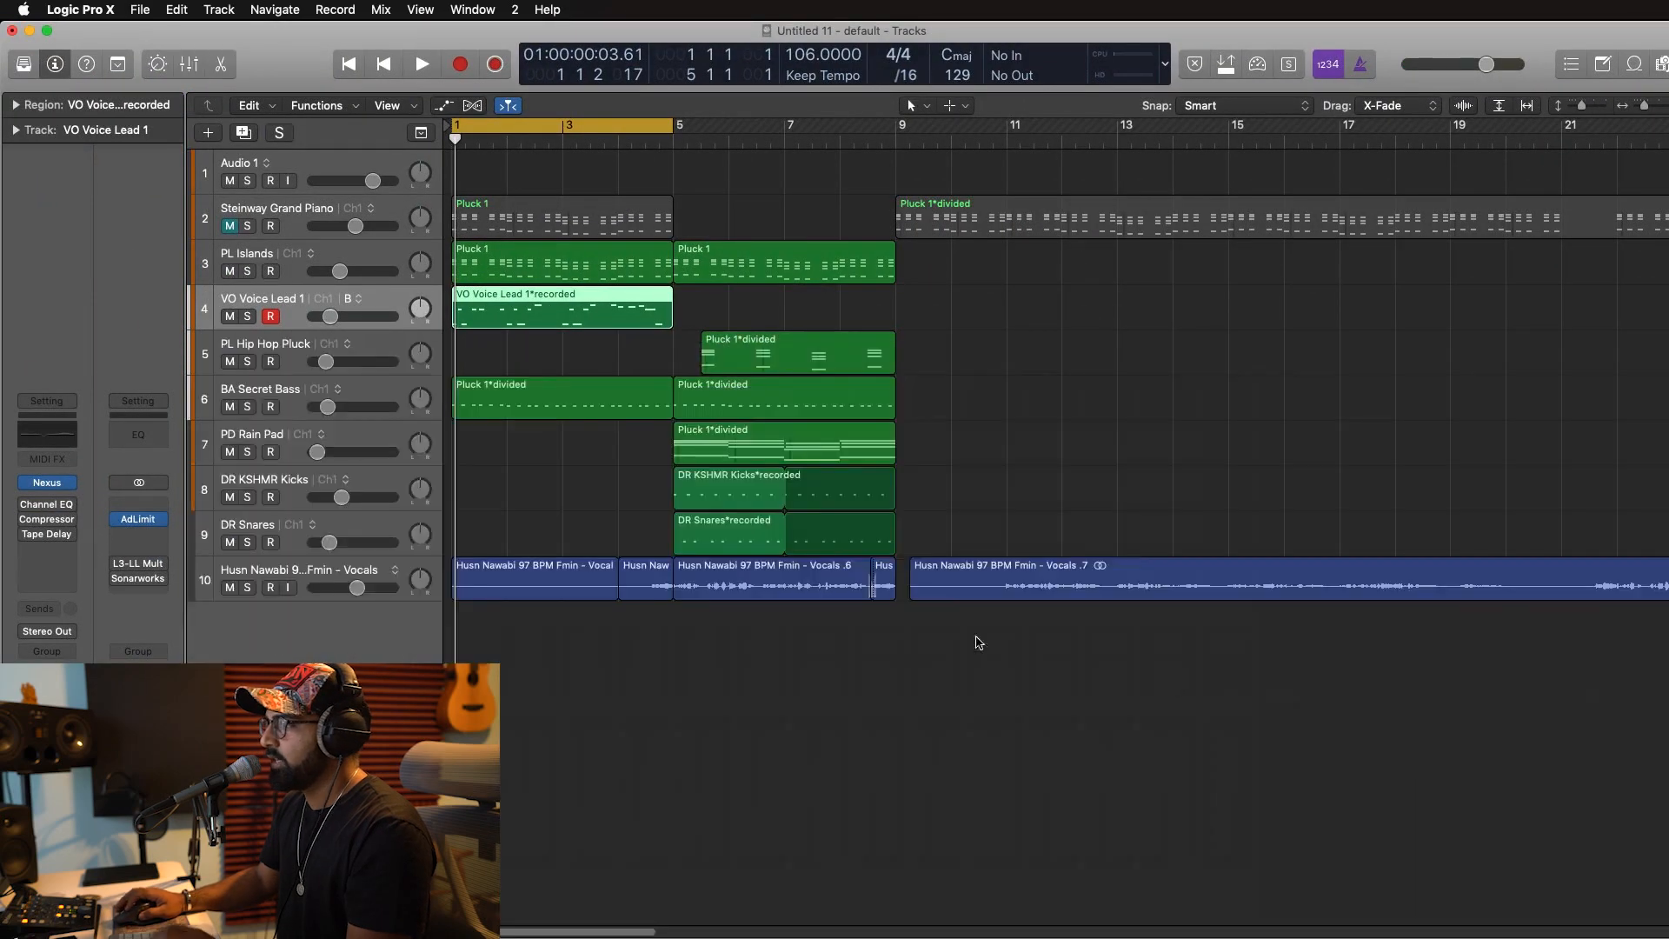
key("space")
key("p")
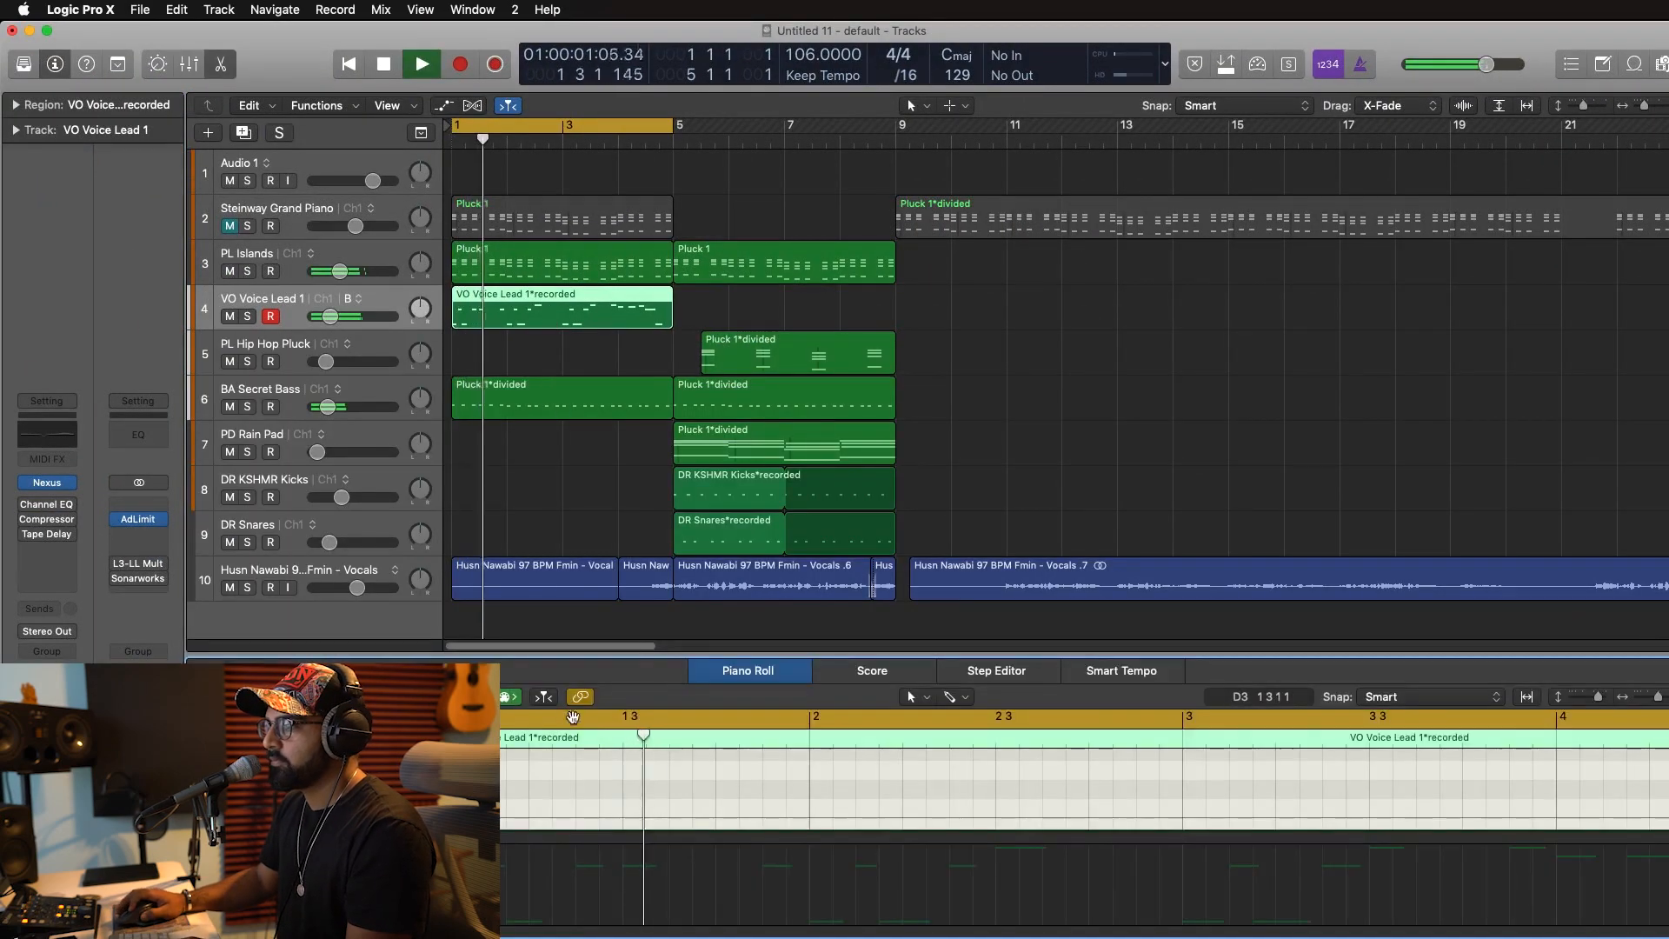
key("a")
scroll(585, 882, "up", 5)
key("z")
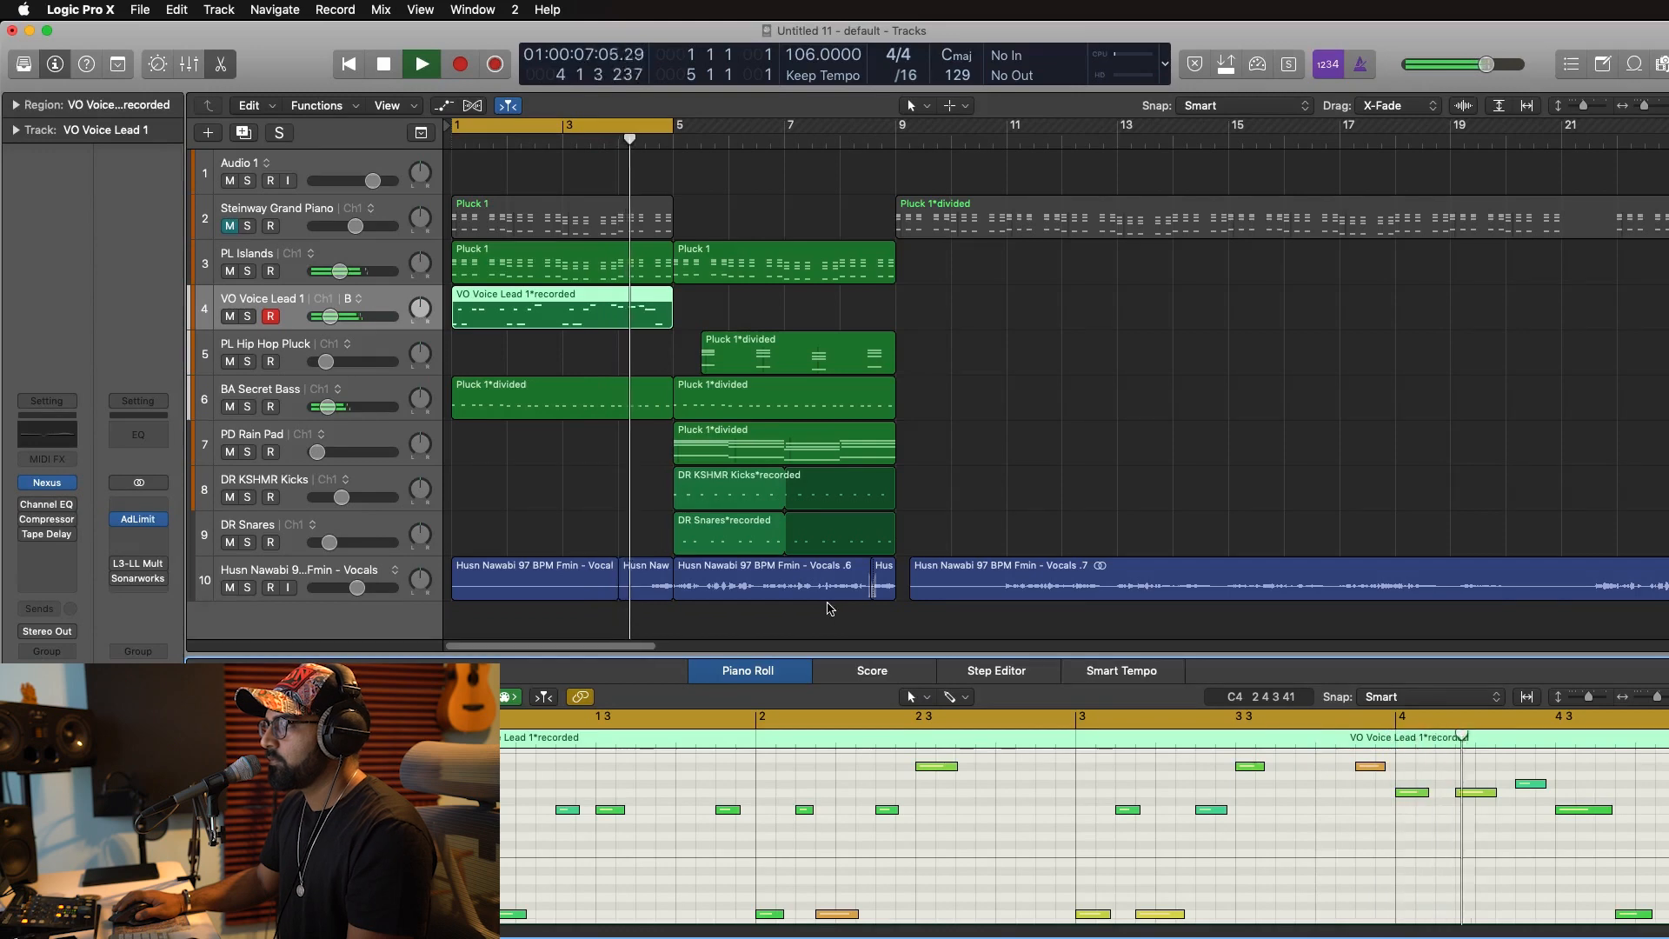
key("space")
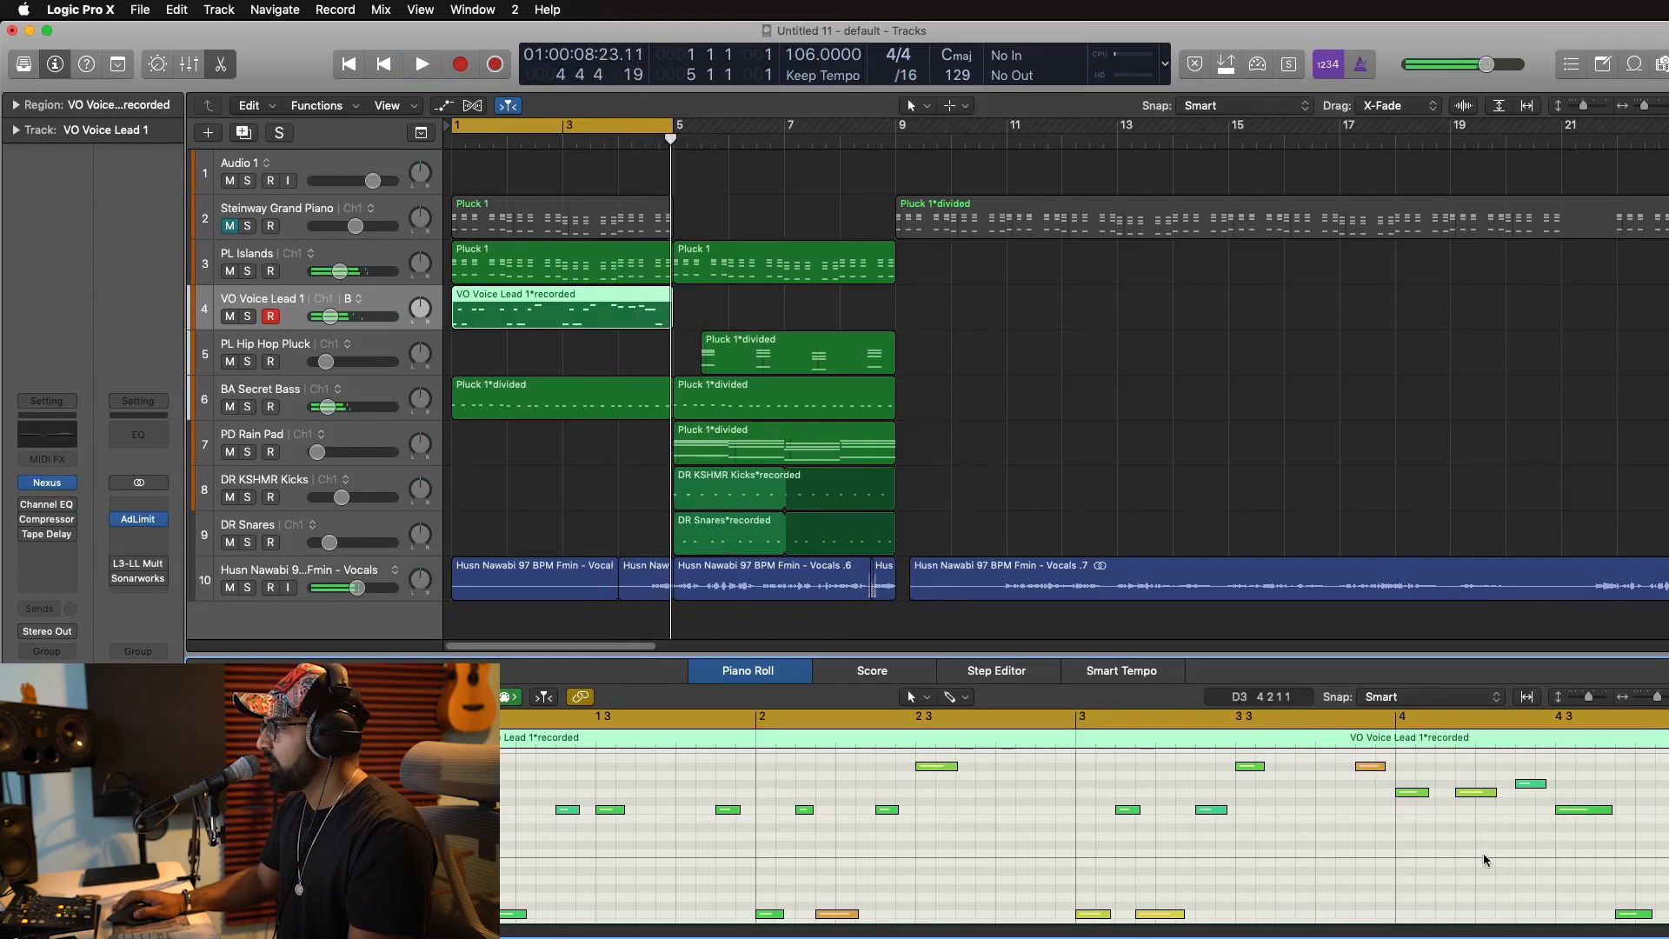
left_click_drag(1556, 875, 1664, 928)
key("Delete")
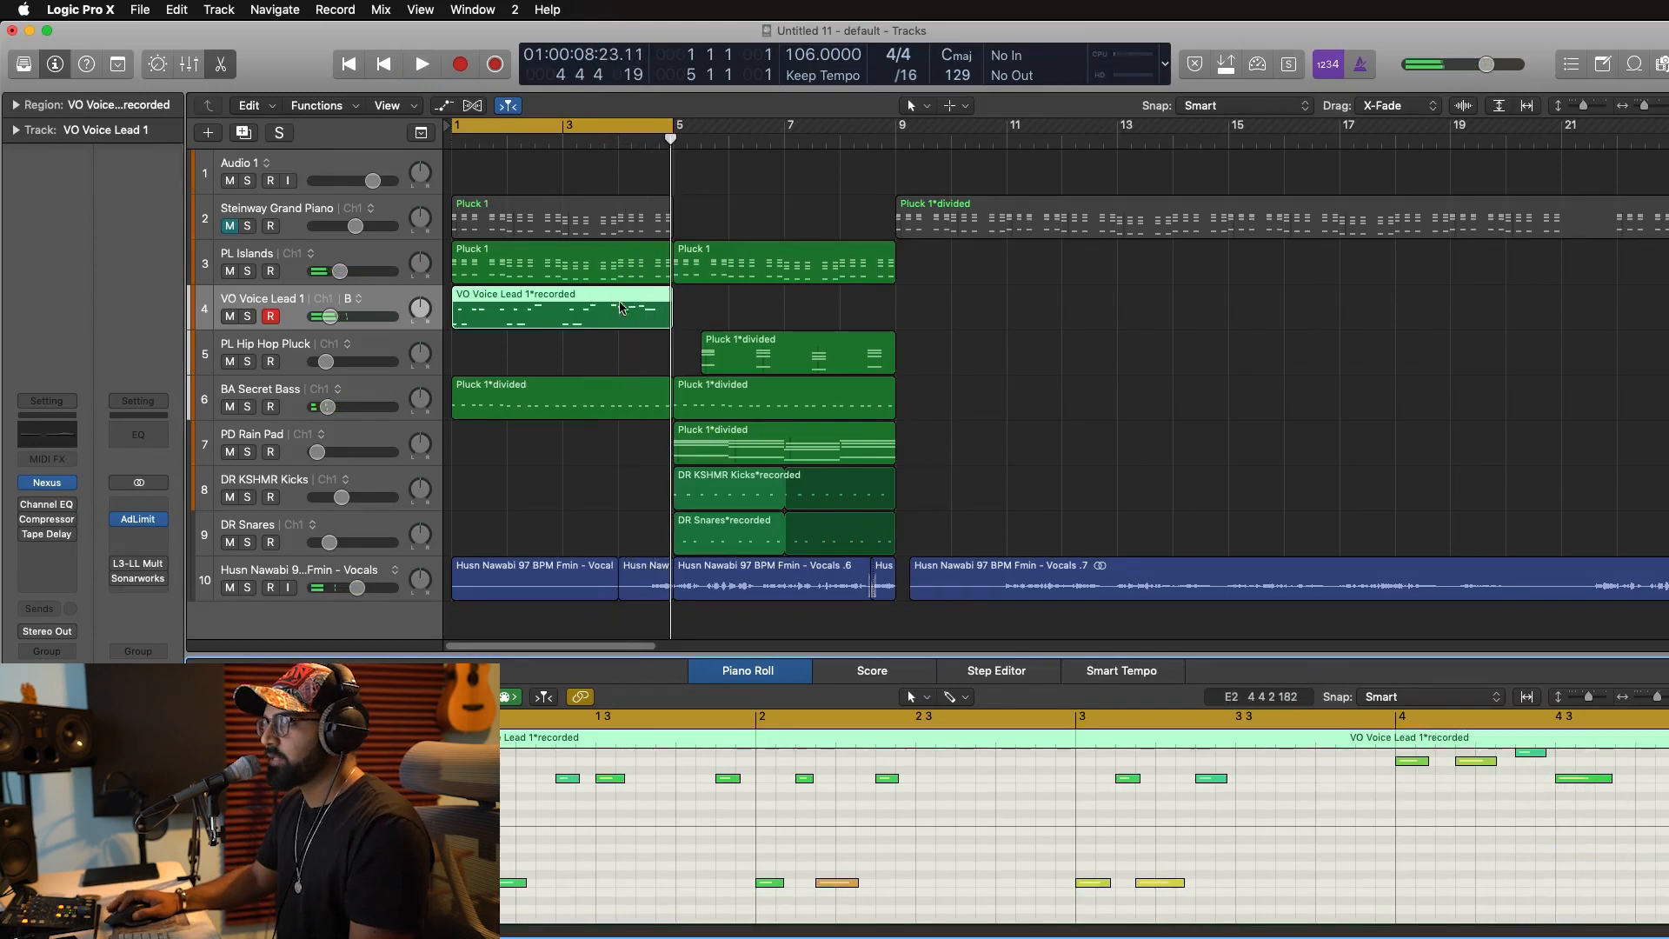
Bounce the VO Voice Lead 1 region in place to a new track, muting the source and including the audio tail.
left_click(534, 322)
key("ctrl+b")
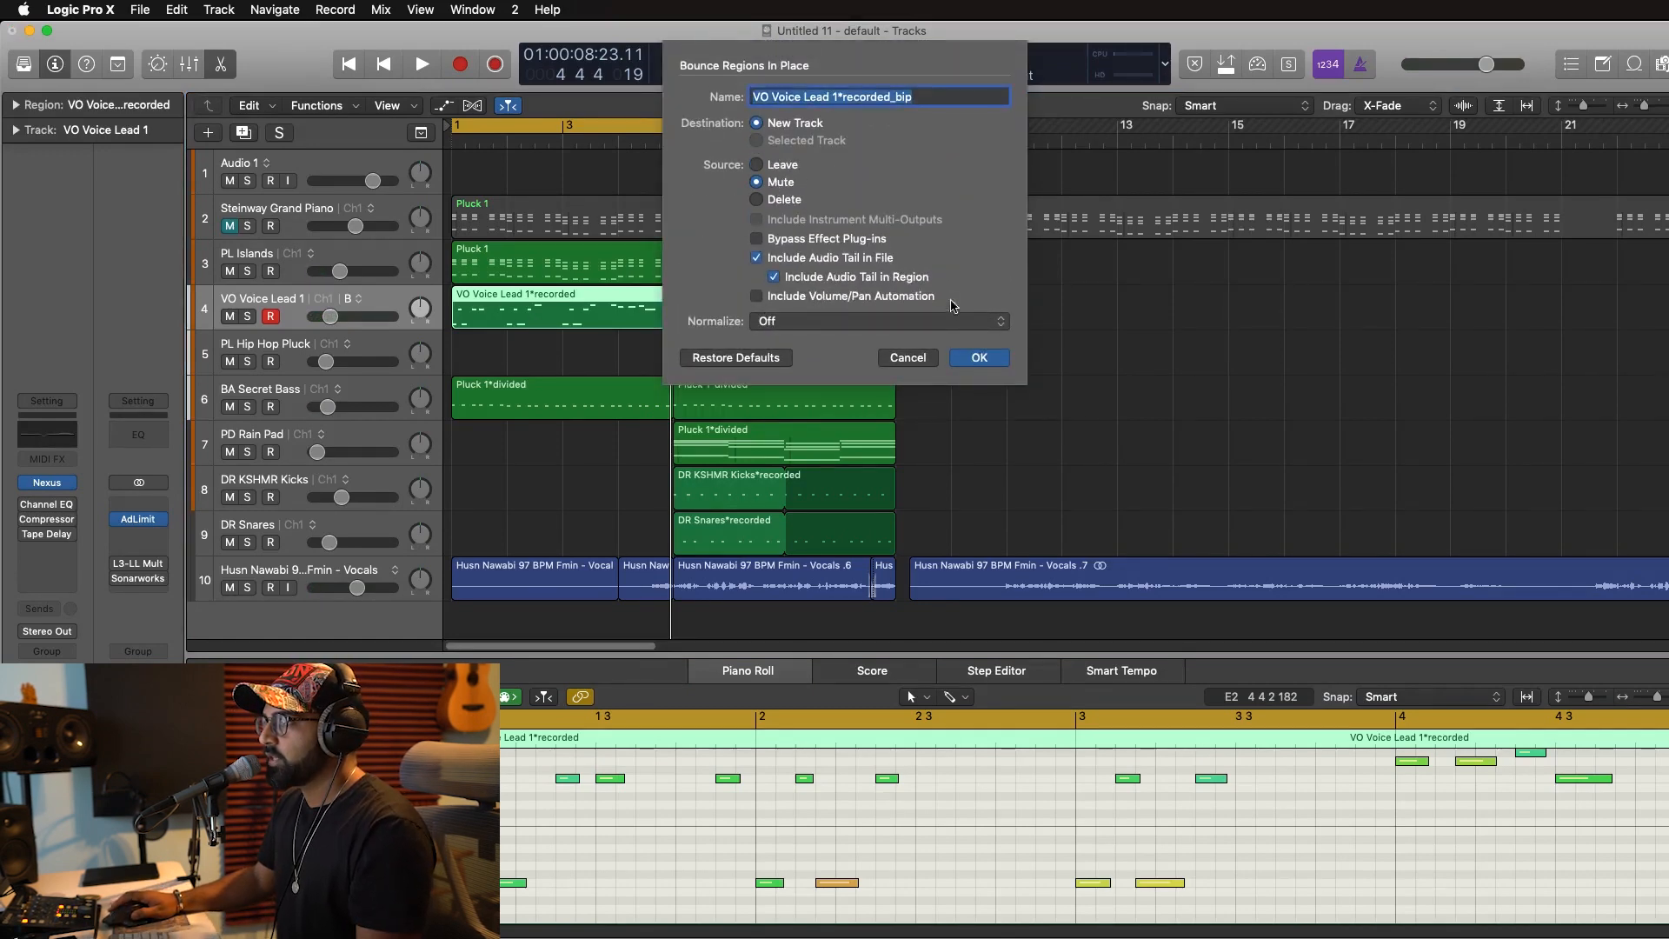
left_click(980, 358)
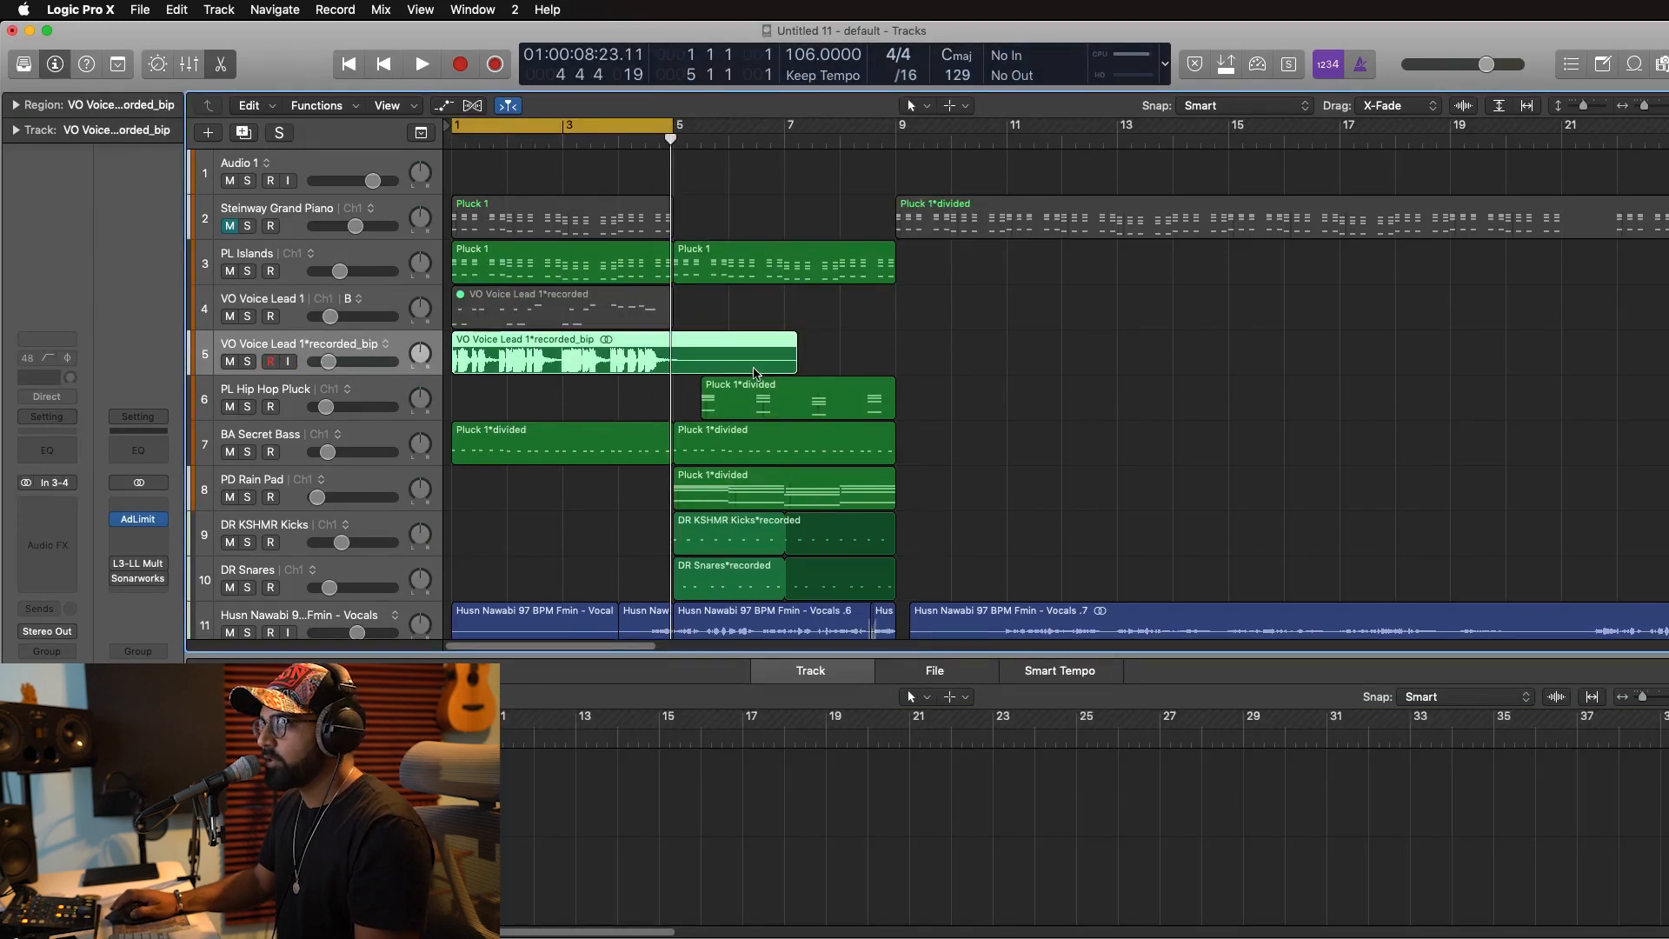
Trim the bounced voice lead region to end at bar 5 and set its closing fade to Slow Down.
left_click_drag(793, 367, 671, 363)
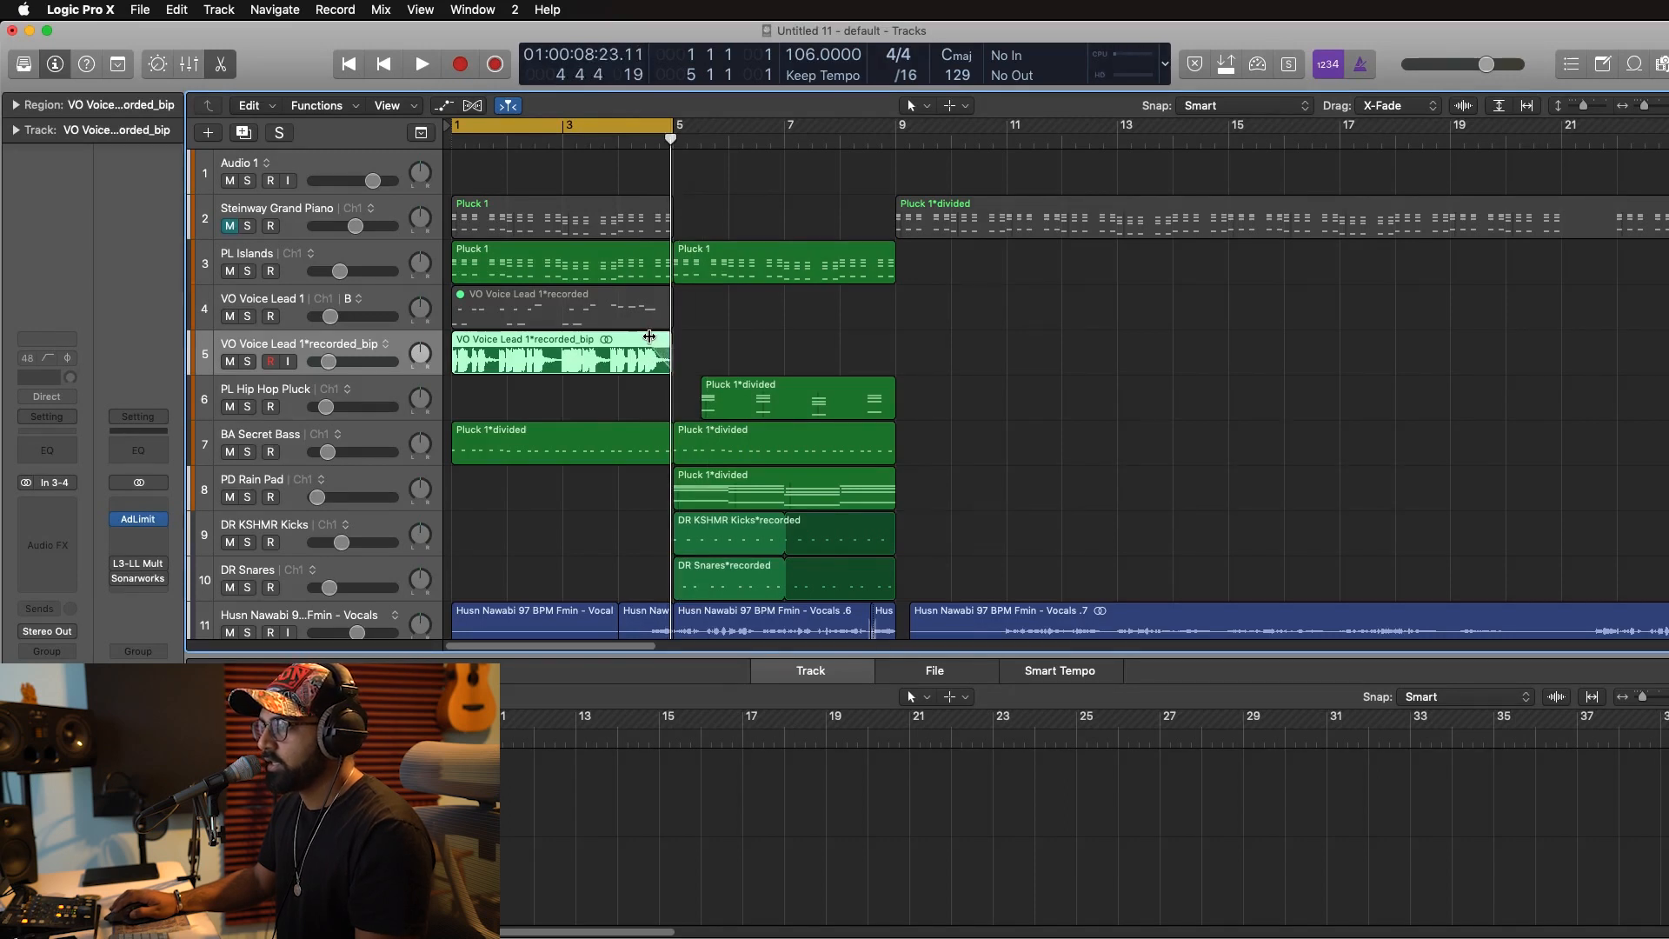
right_click(657, 337)
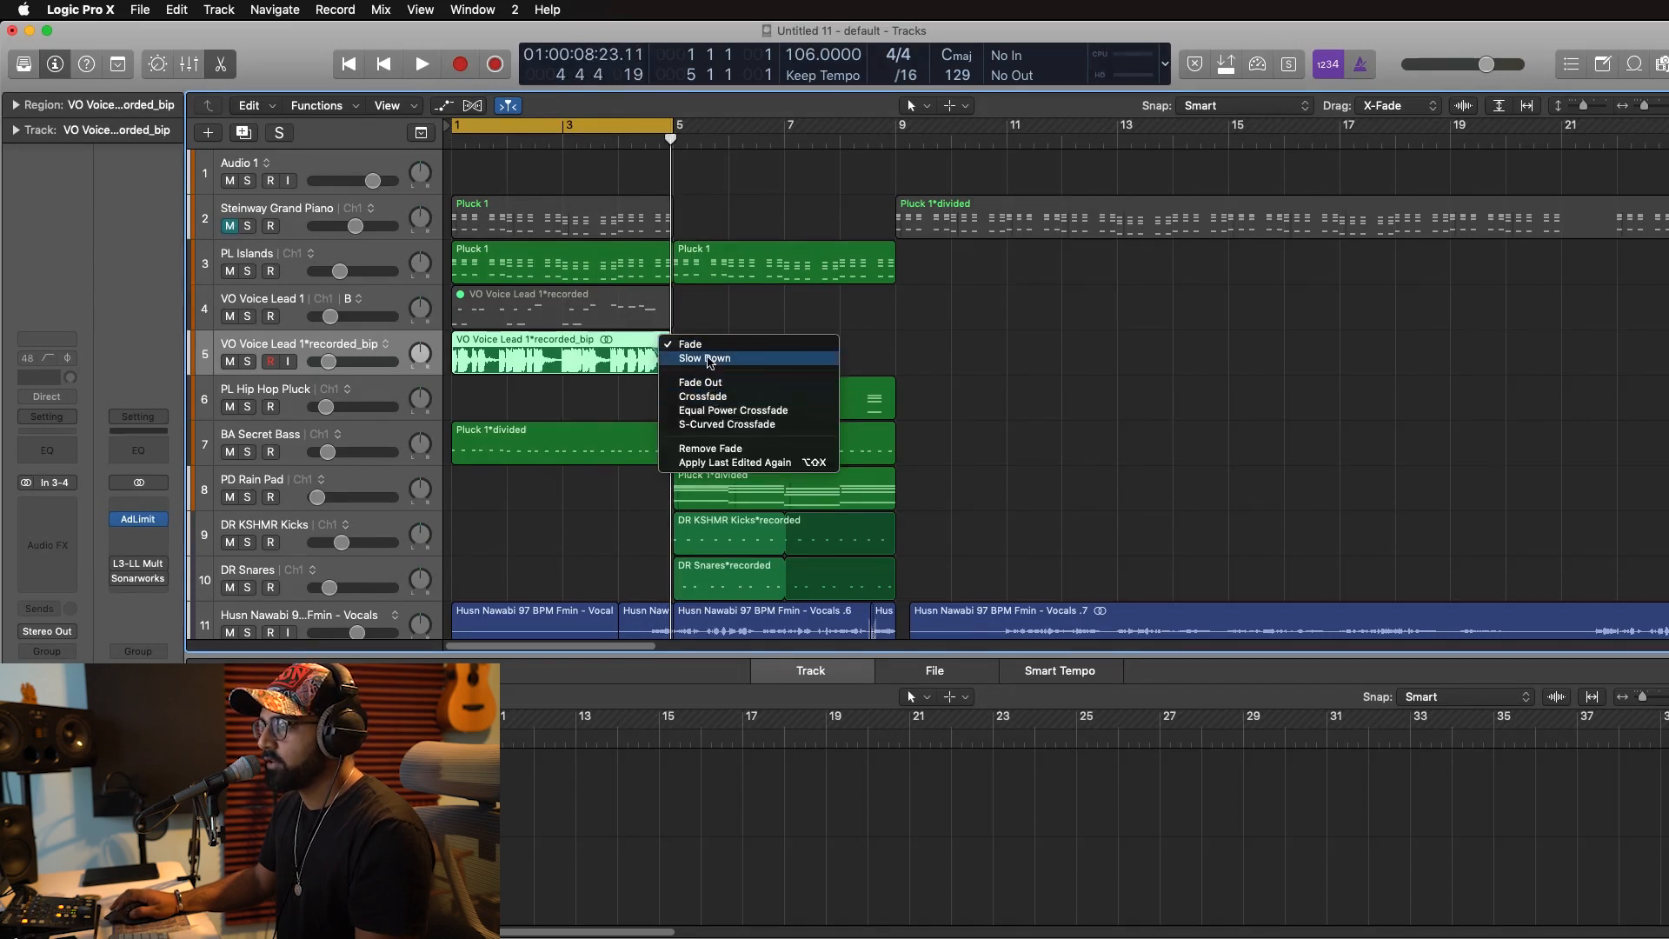
left_click(683, 357)
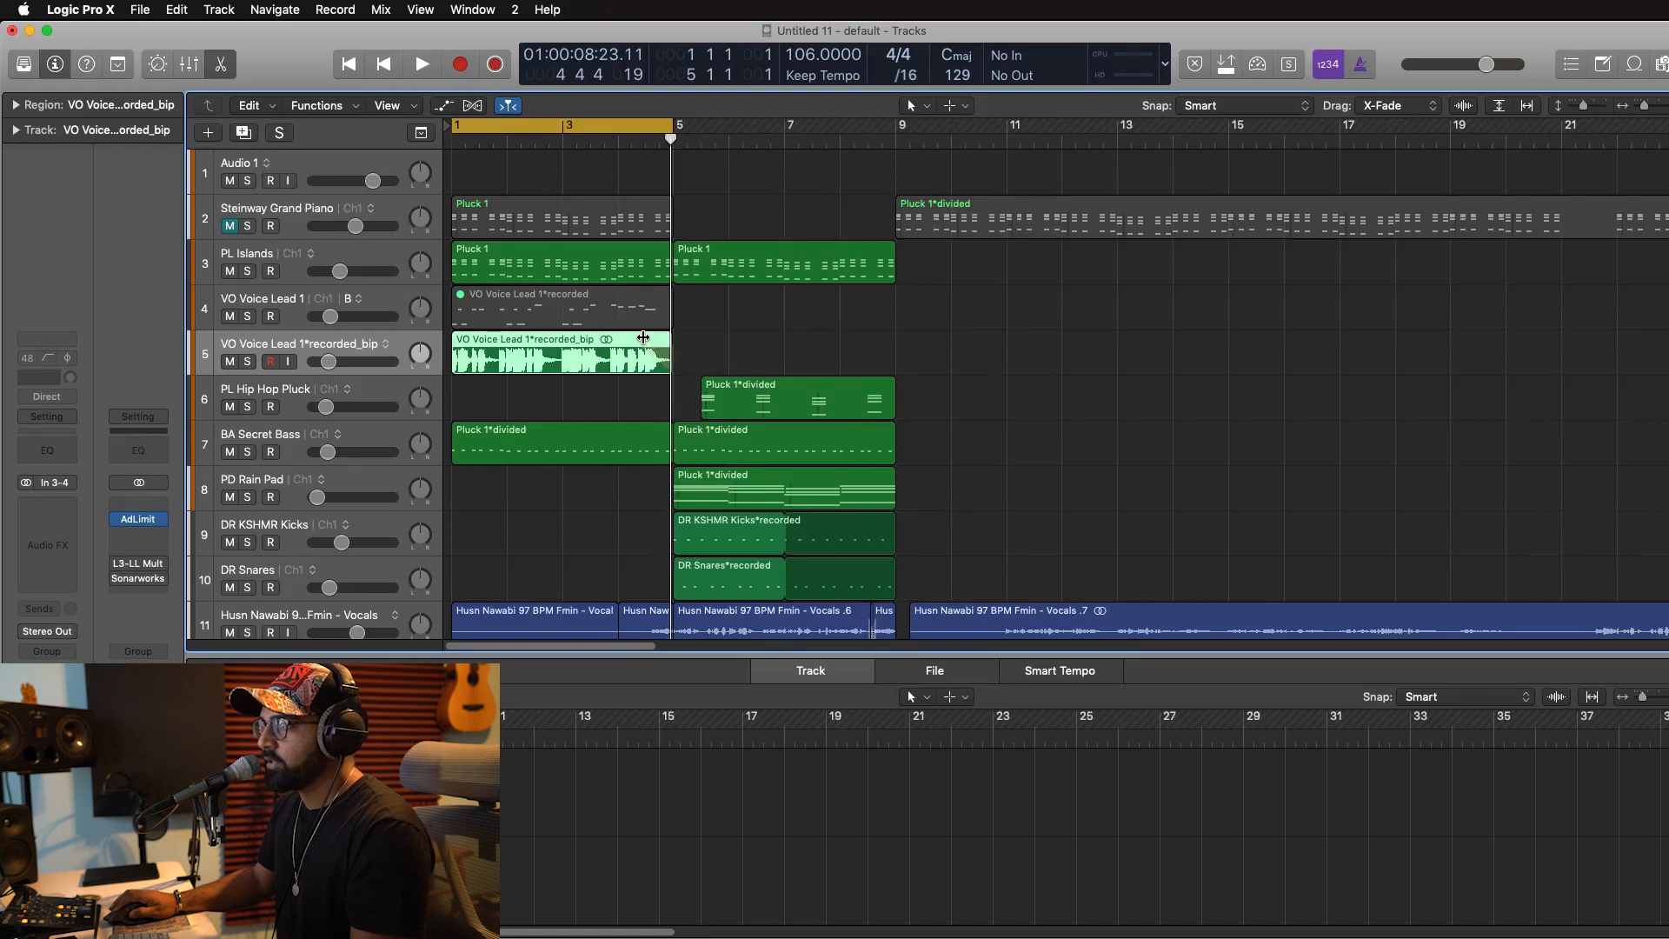
Play the intro through into the next section, with the cycle range set from bar 5 to bar 9.
key("space")
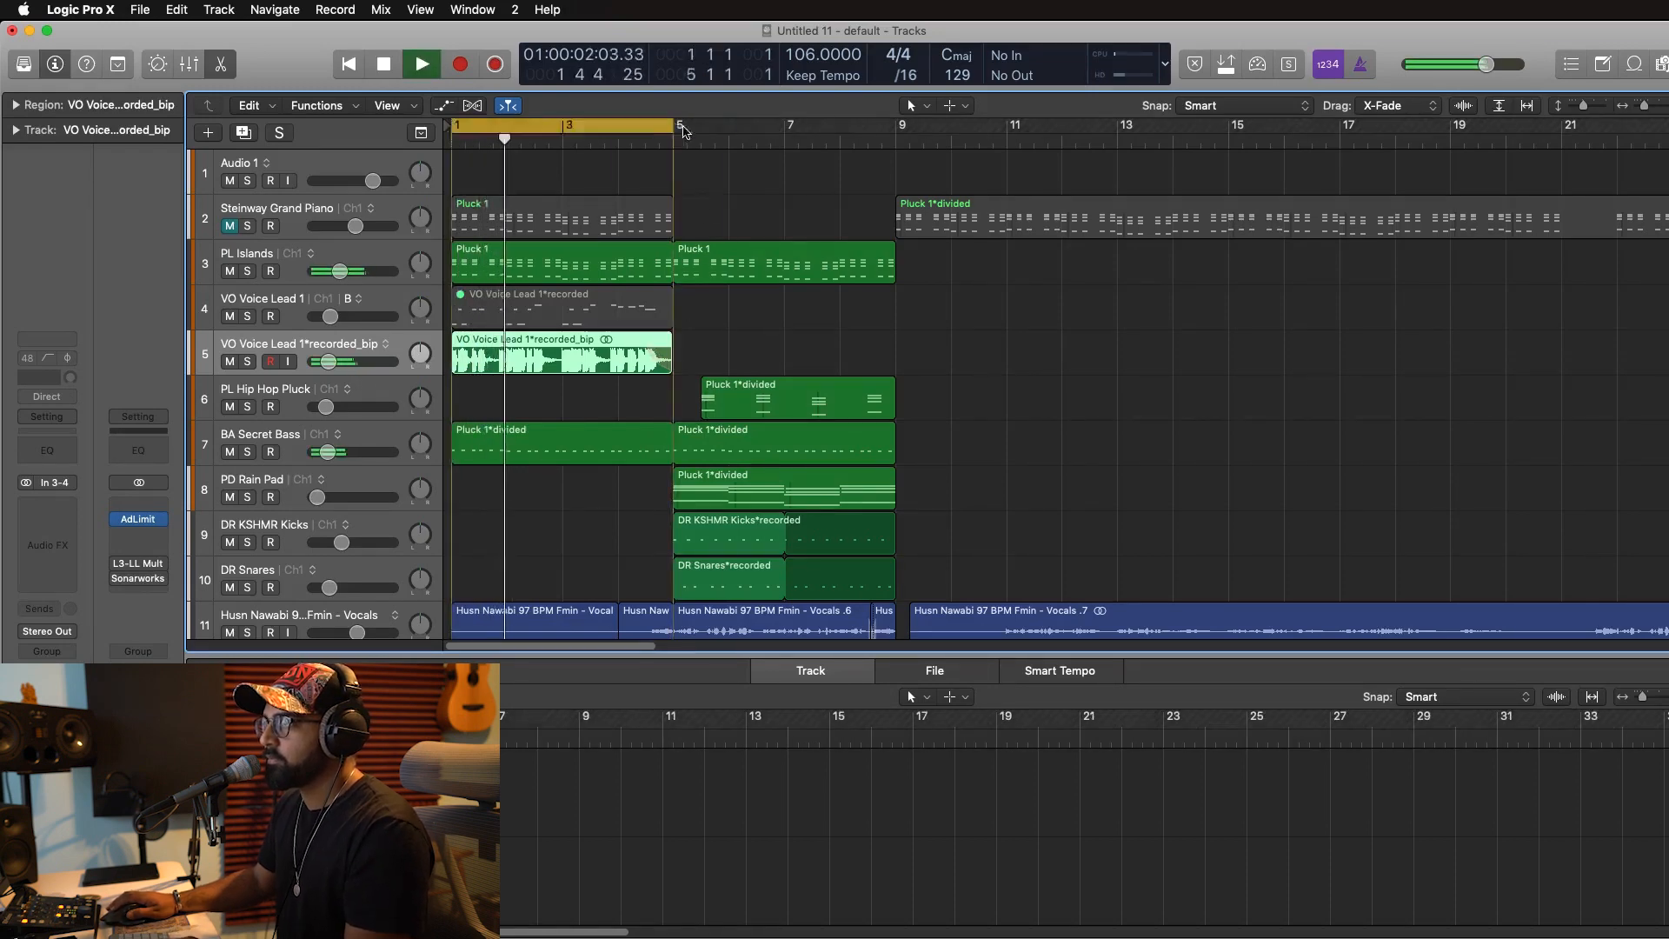
left_click_drag(687, 129, 895, 129)
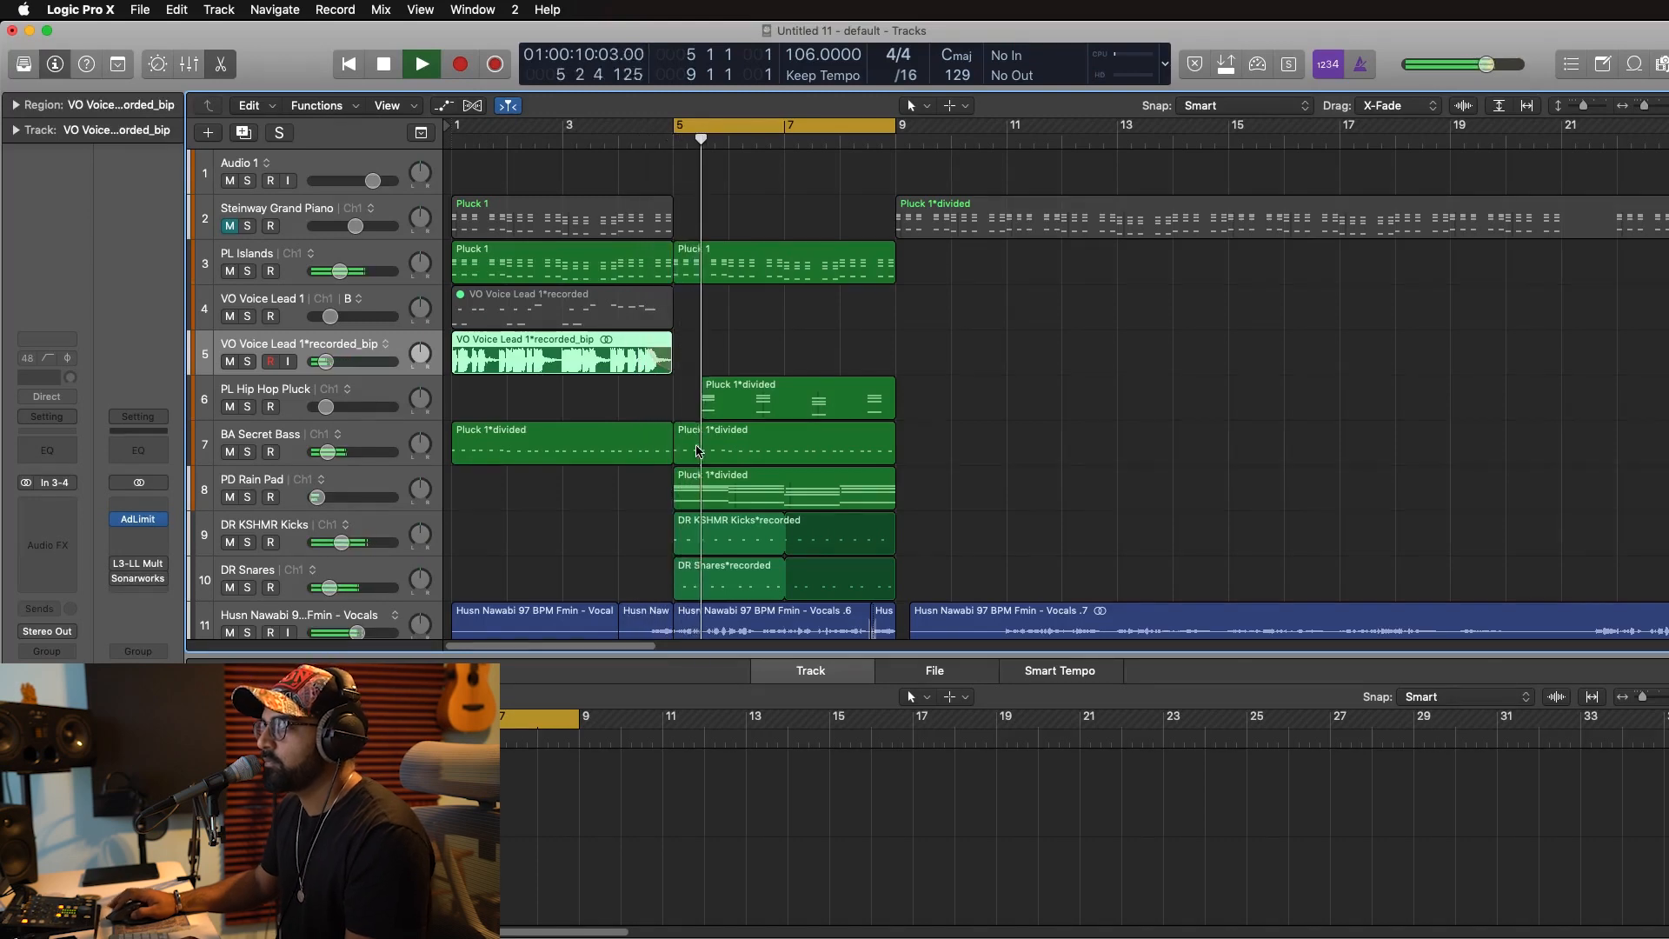
scroll(565, 435, "down", 1)
key("space")
Duplicate the PL Hip Hop Pluck track and load the Build 2 preset from the KSHMR FX Sound category in the copy's Nexus.
left_click(443, 468)
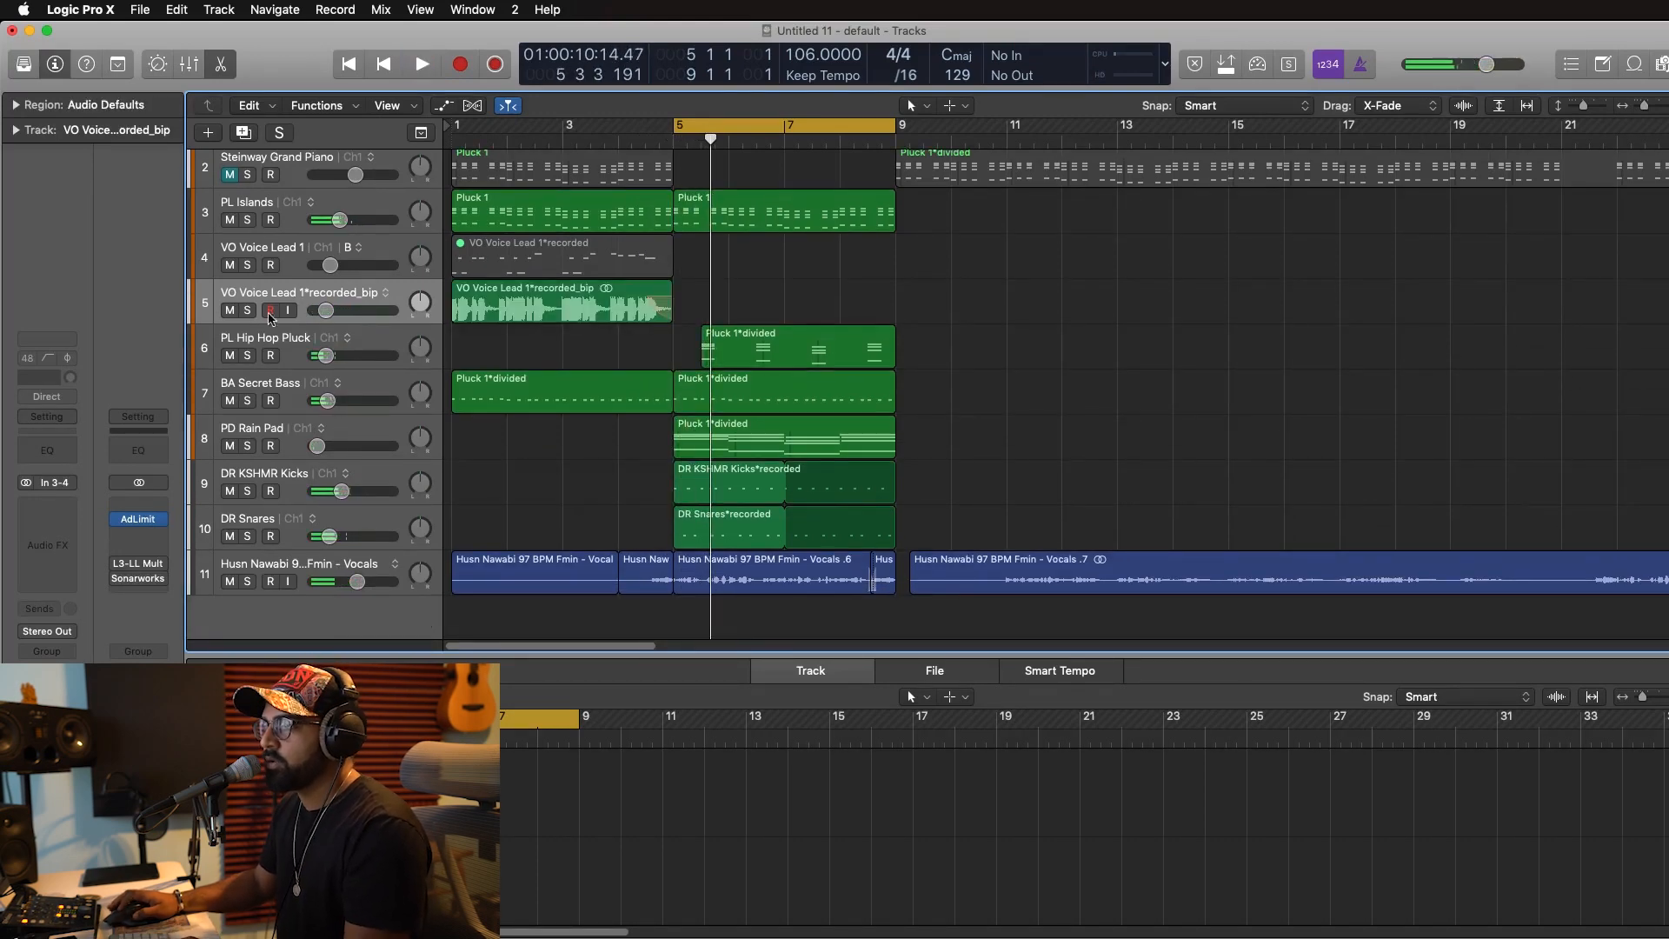
left_click(280, 344)
left_click(244, 133)
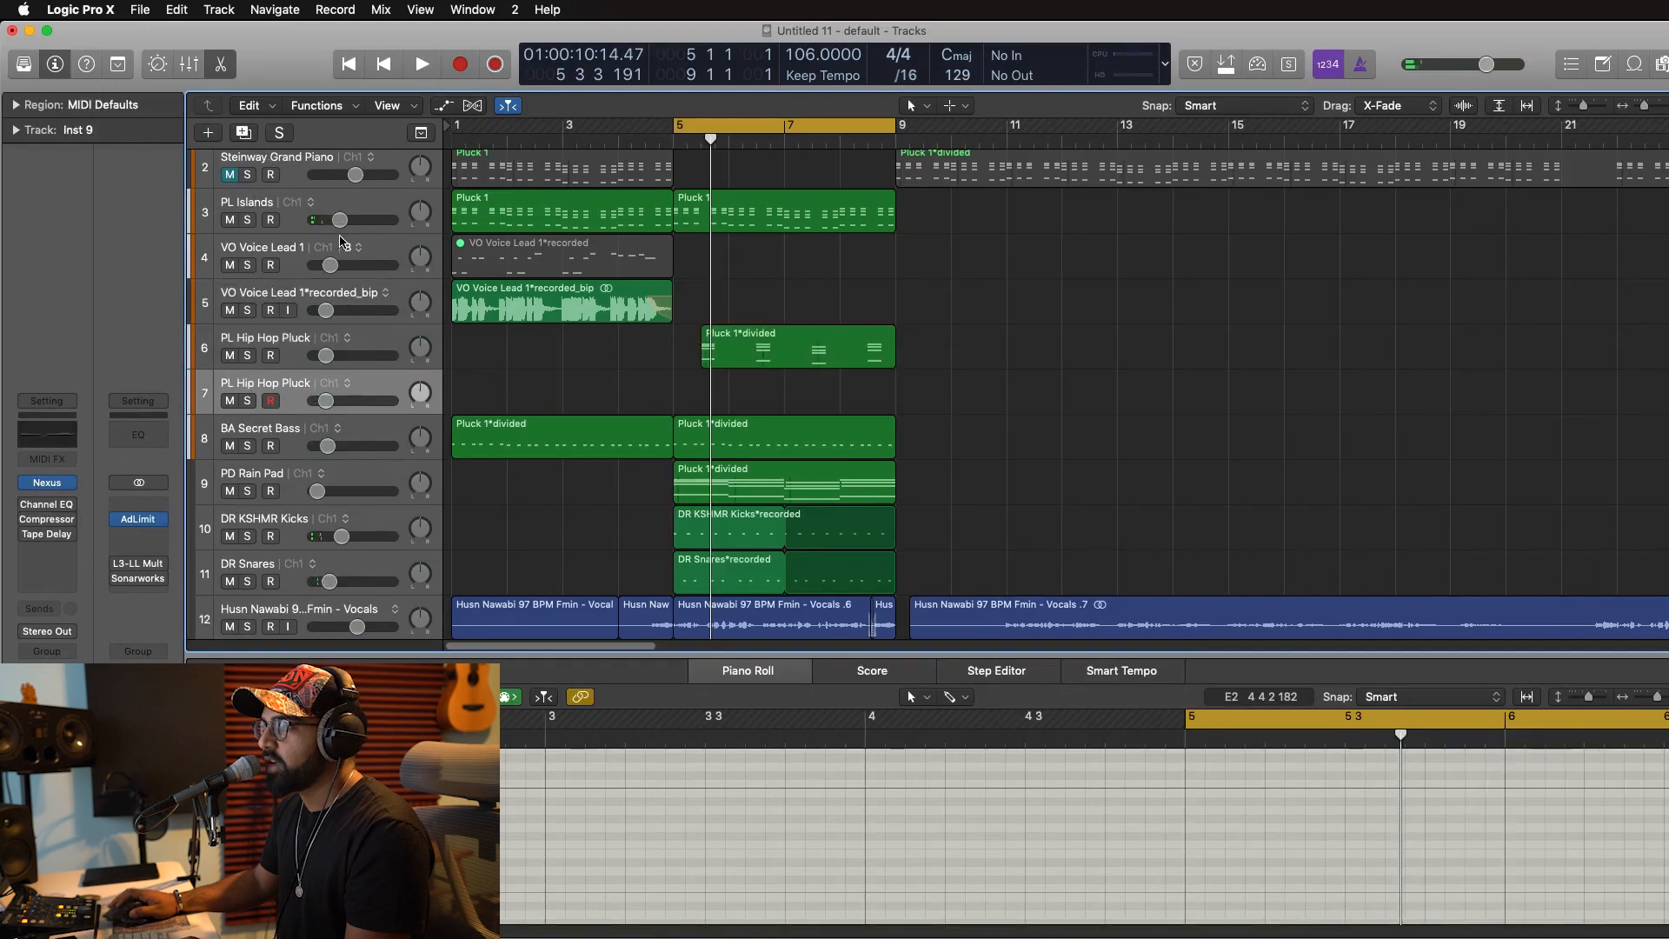
left_click(49, 484)
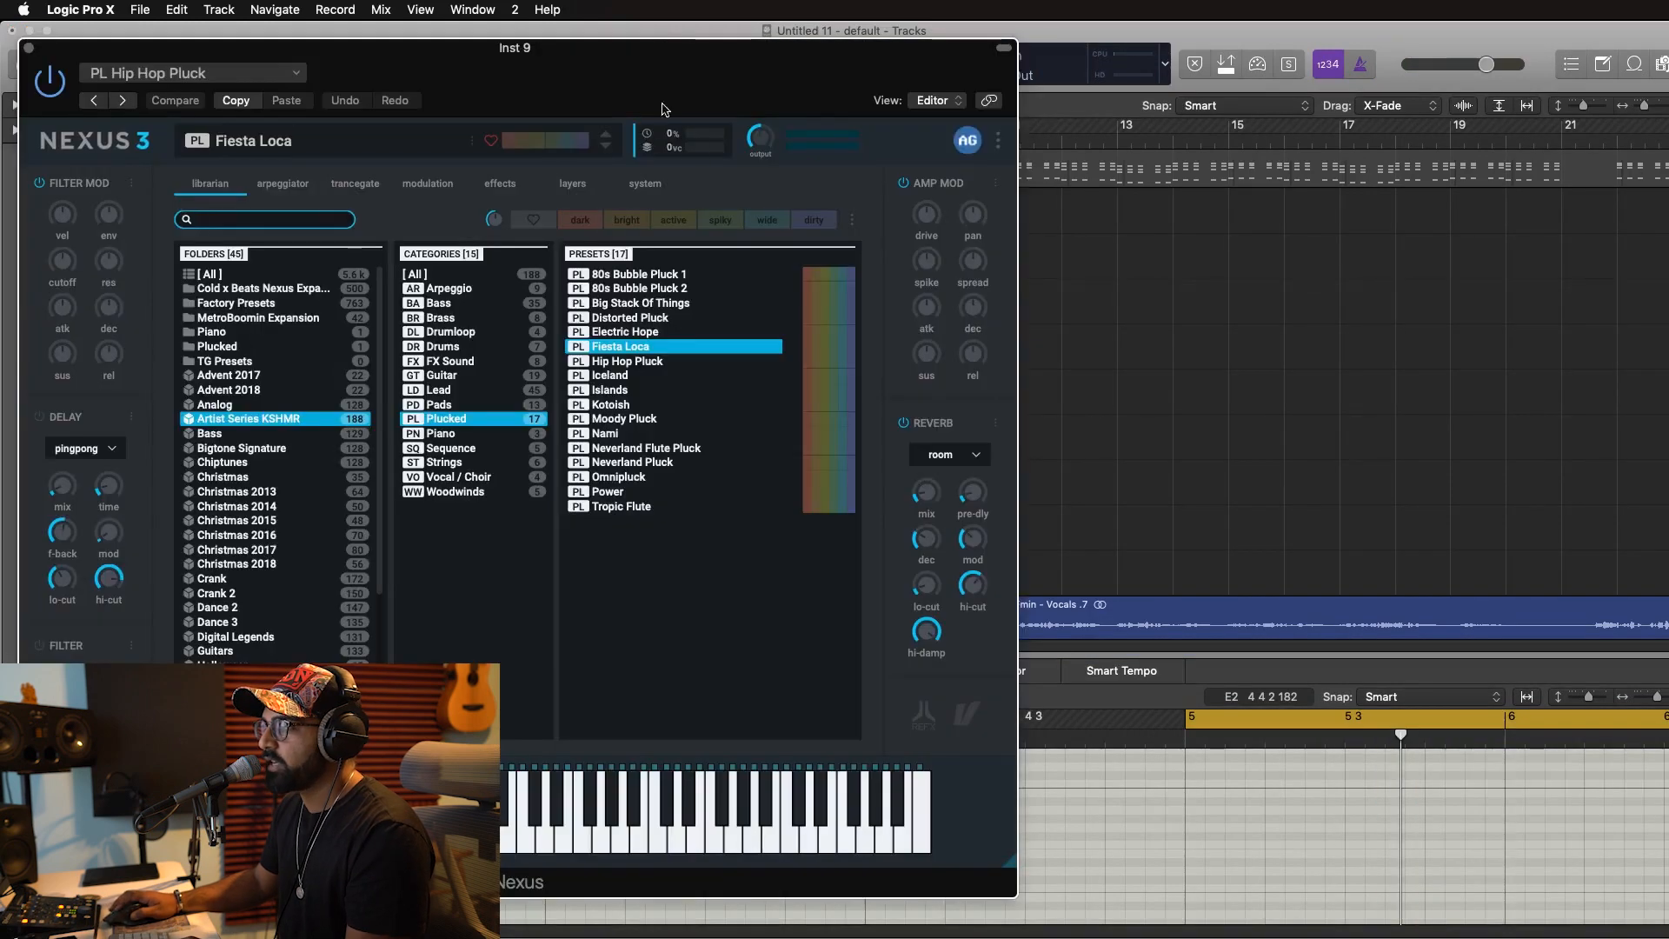
left_click(451, 361)
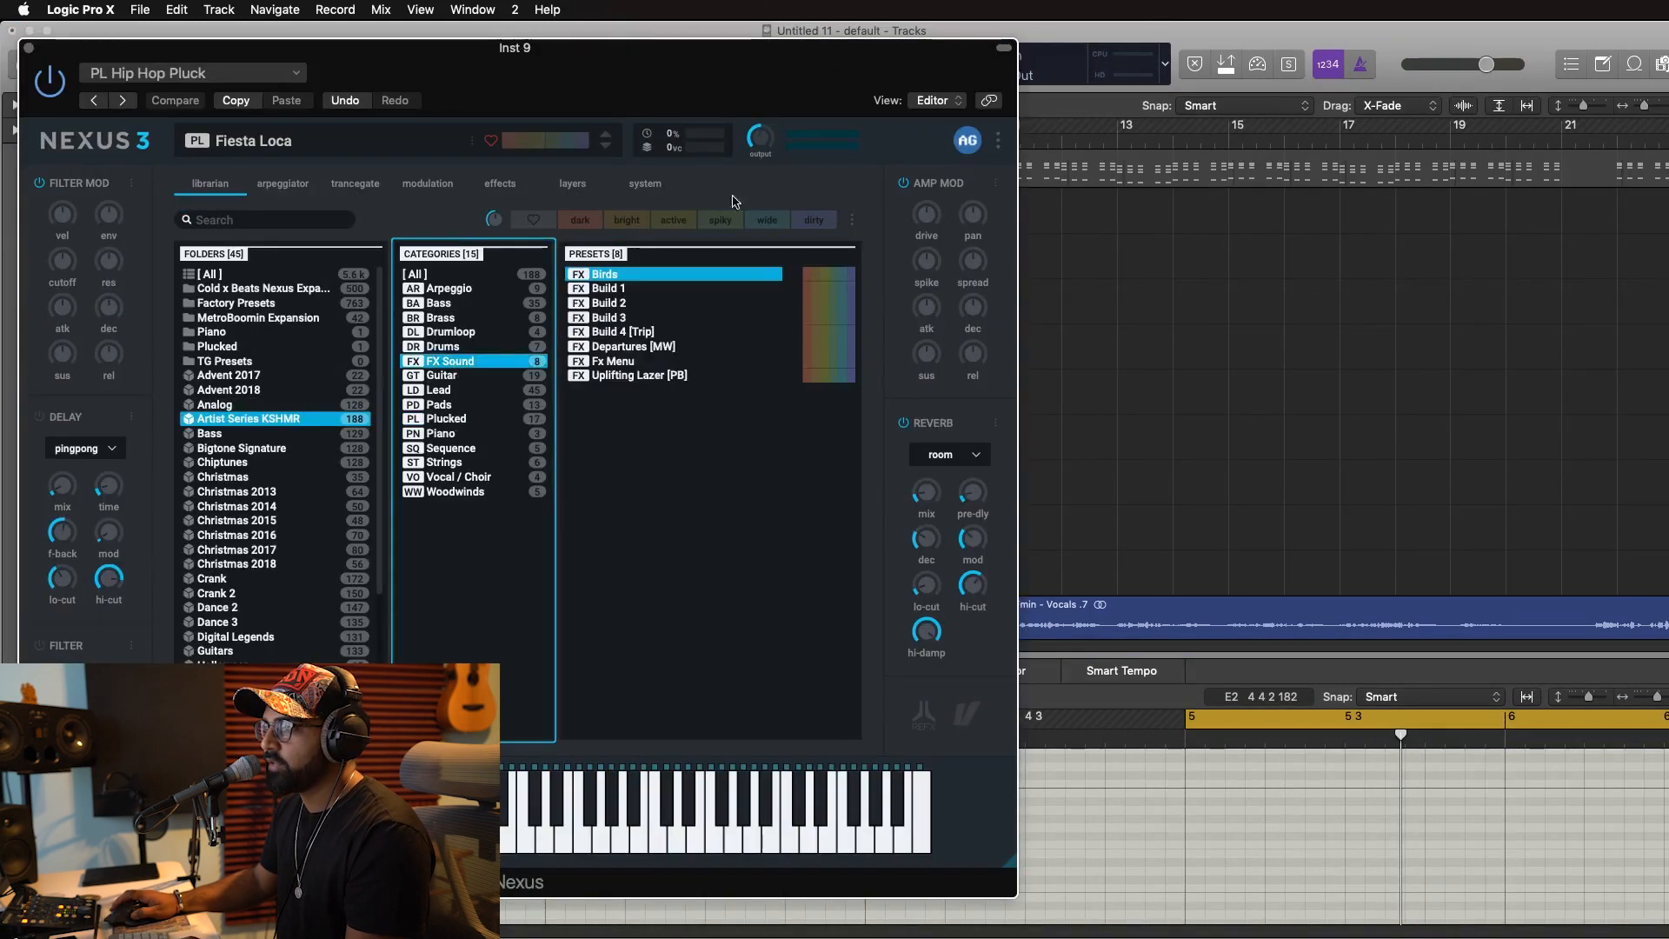
left_click_drag(743, 90, 1419, 106)
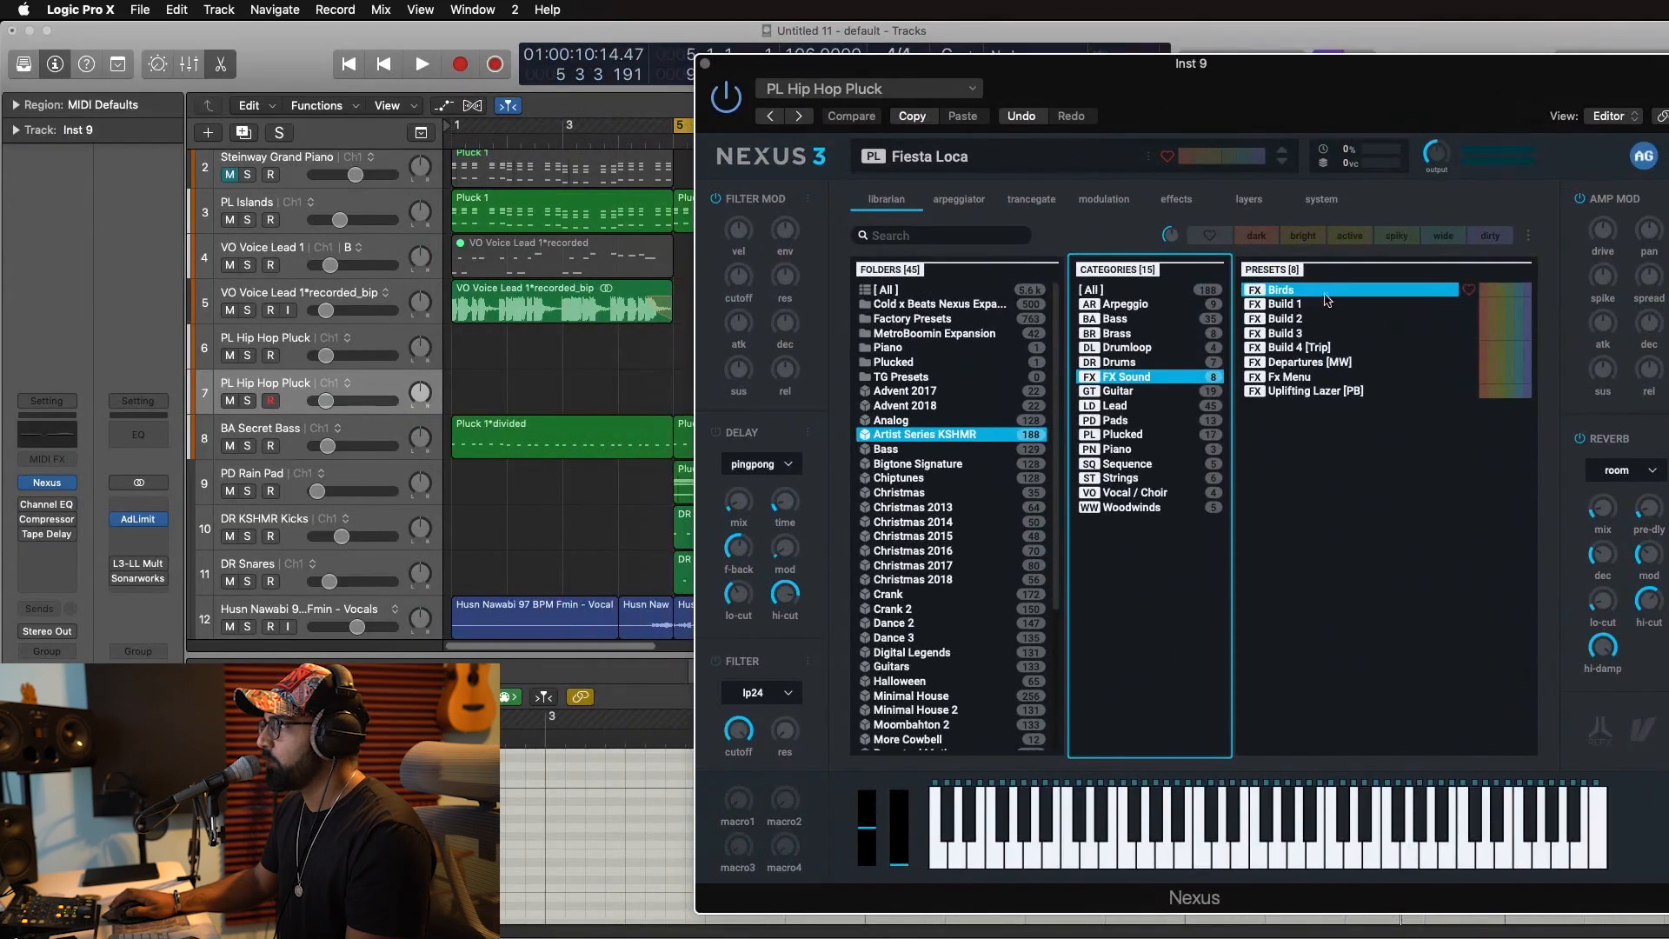
left_click(1291, 320)
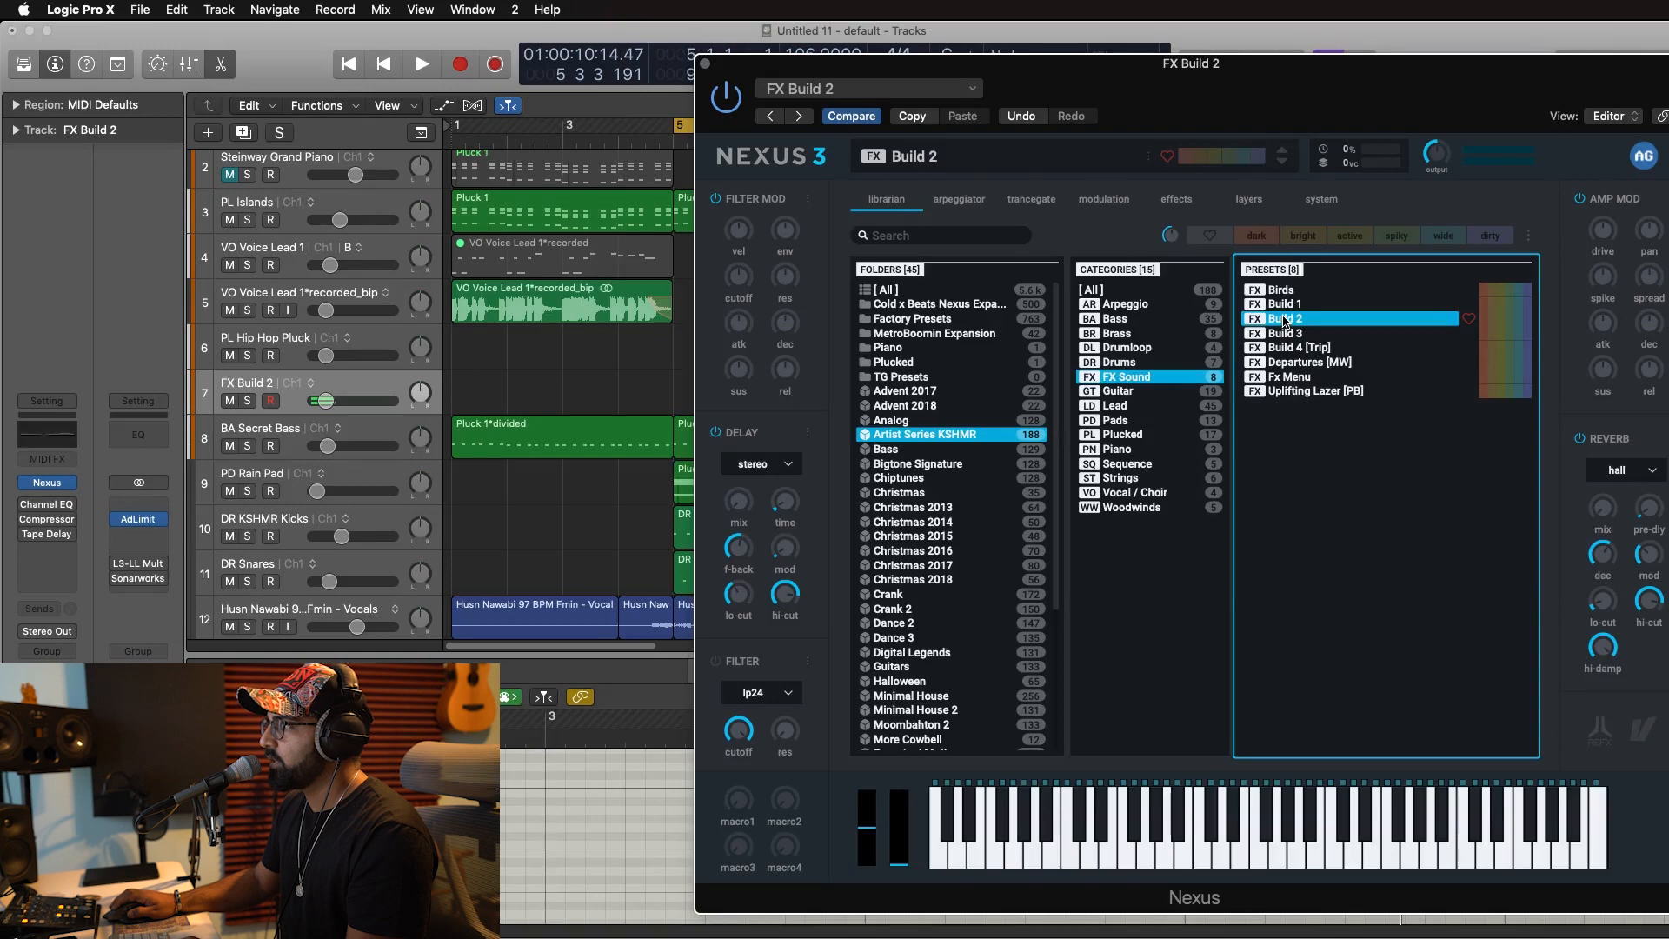
left_click(705, 64)
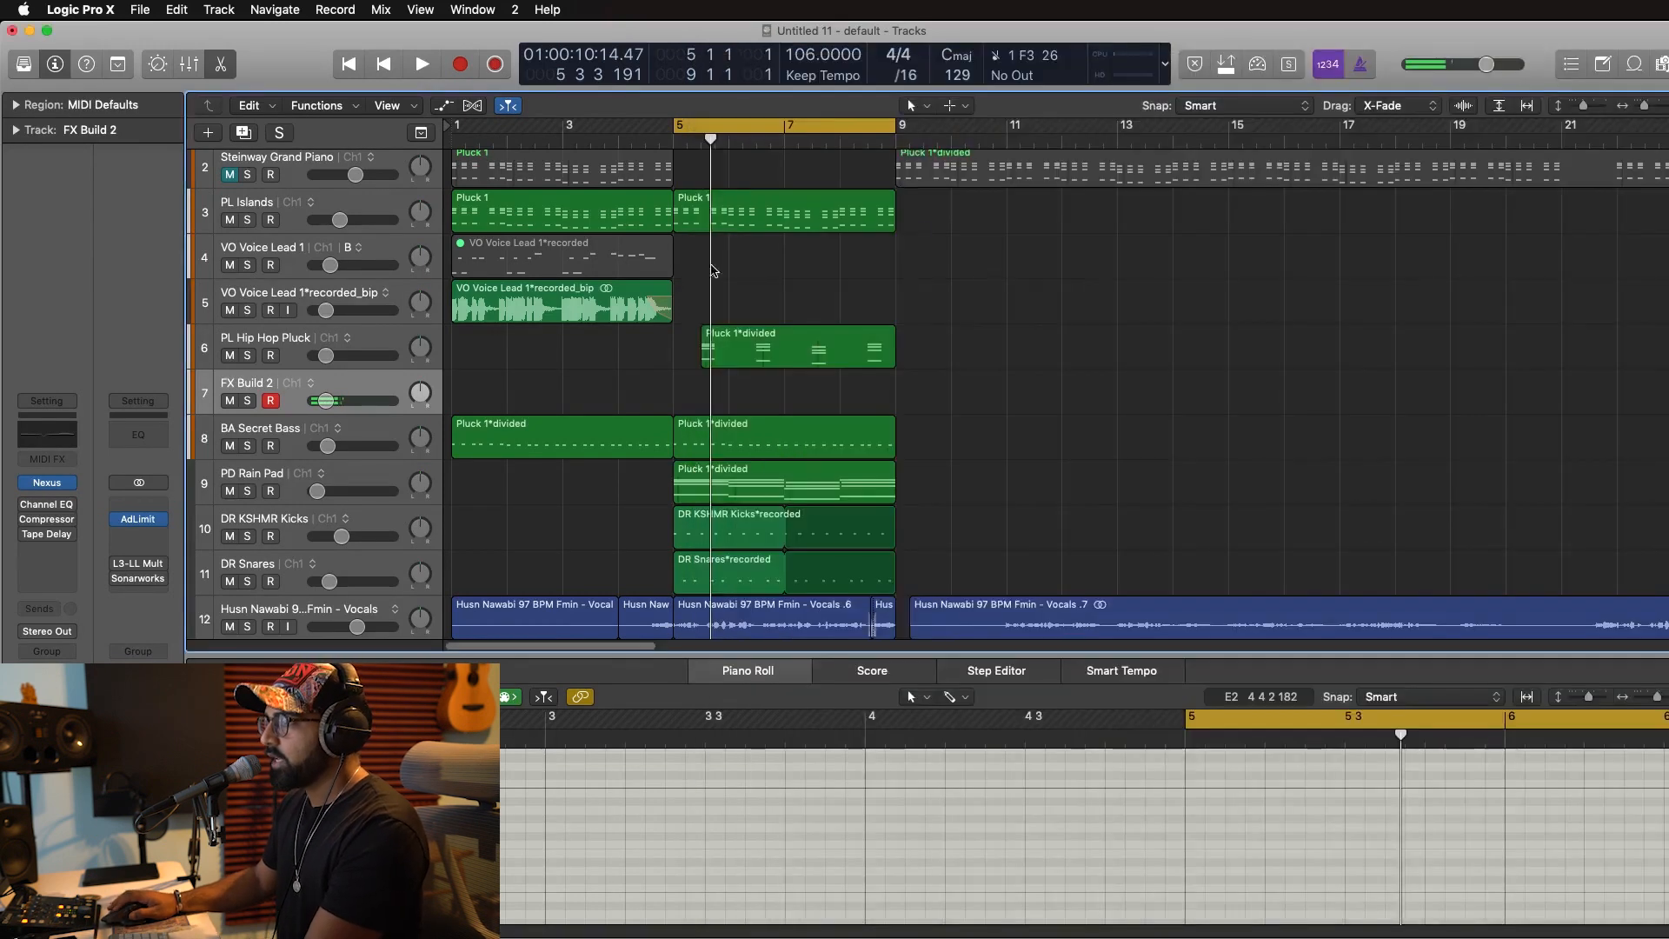
Set the cycle range from bar 1 to bar 5 and record a sustained F3 note across it on the FX Build 2 track.
left_click(692, 124)
left_click_drag(459, 124, 673, 124)
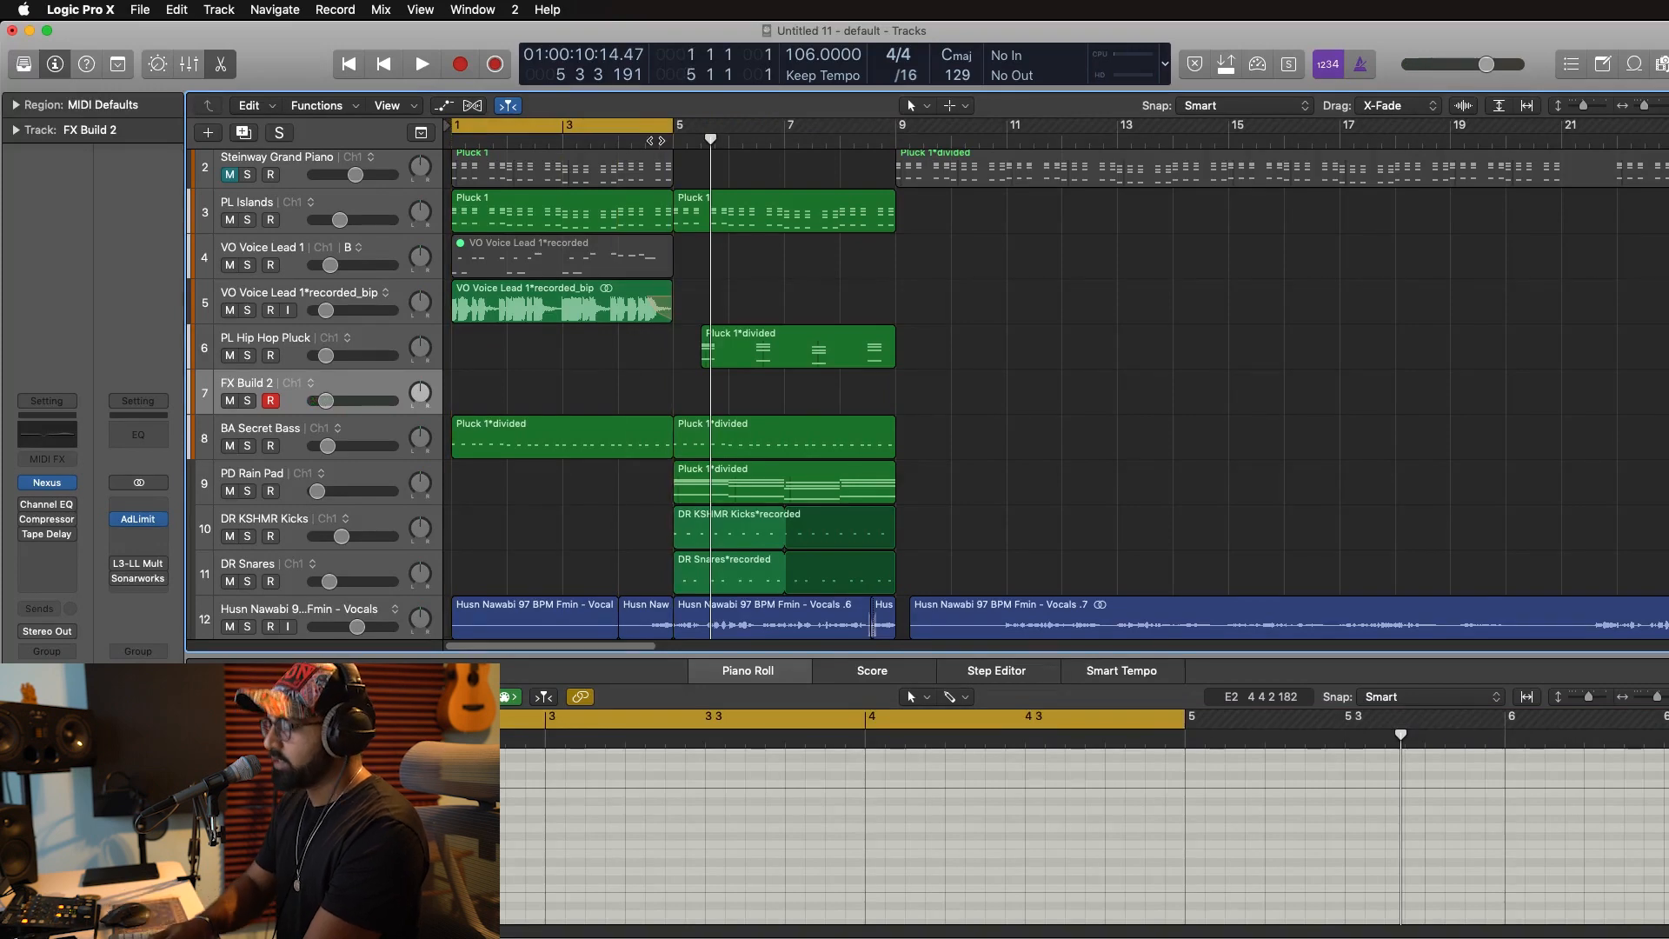
key("space")
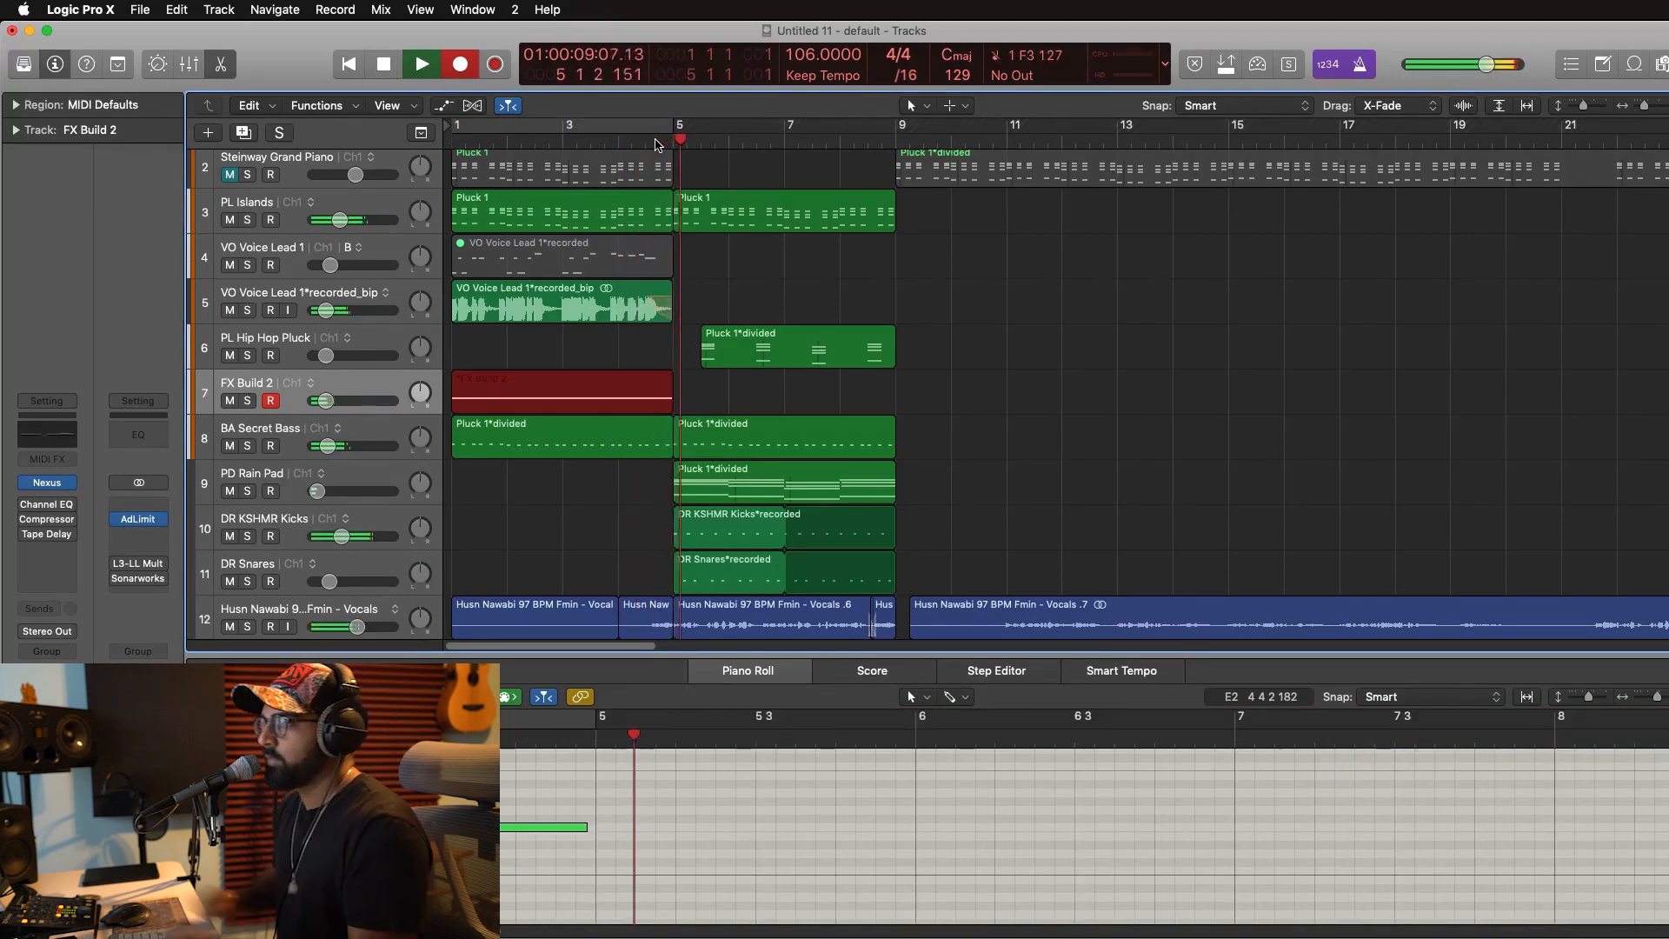
key("space")
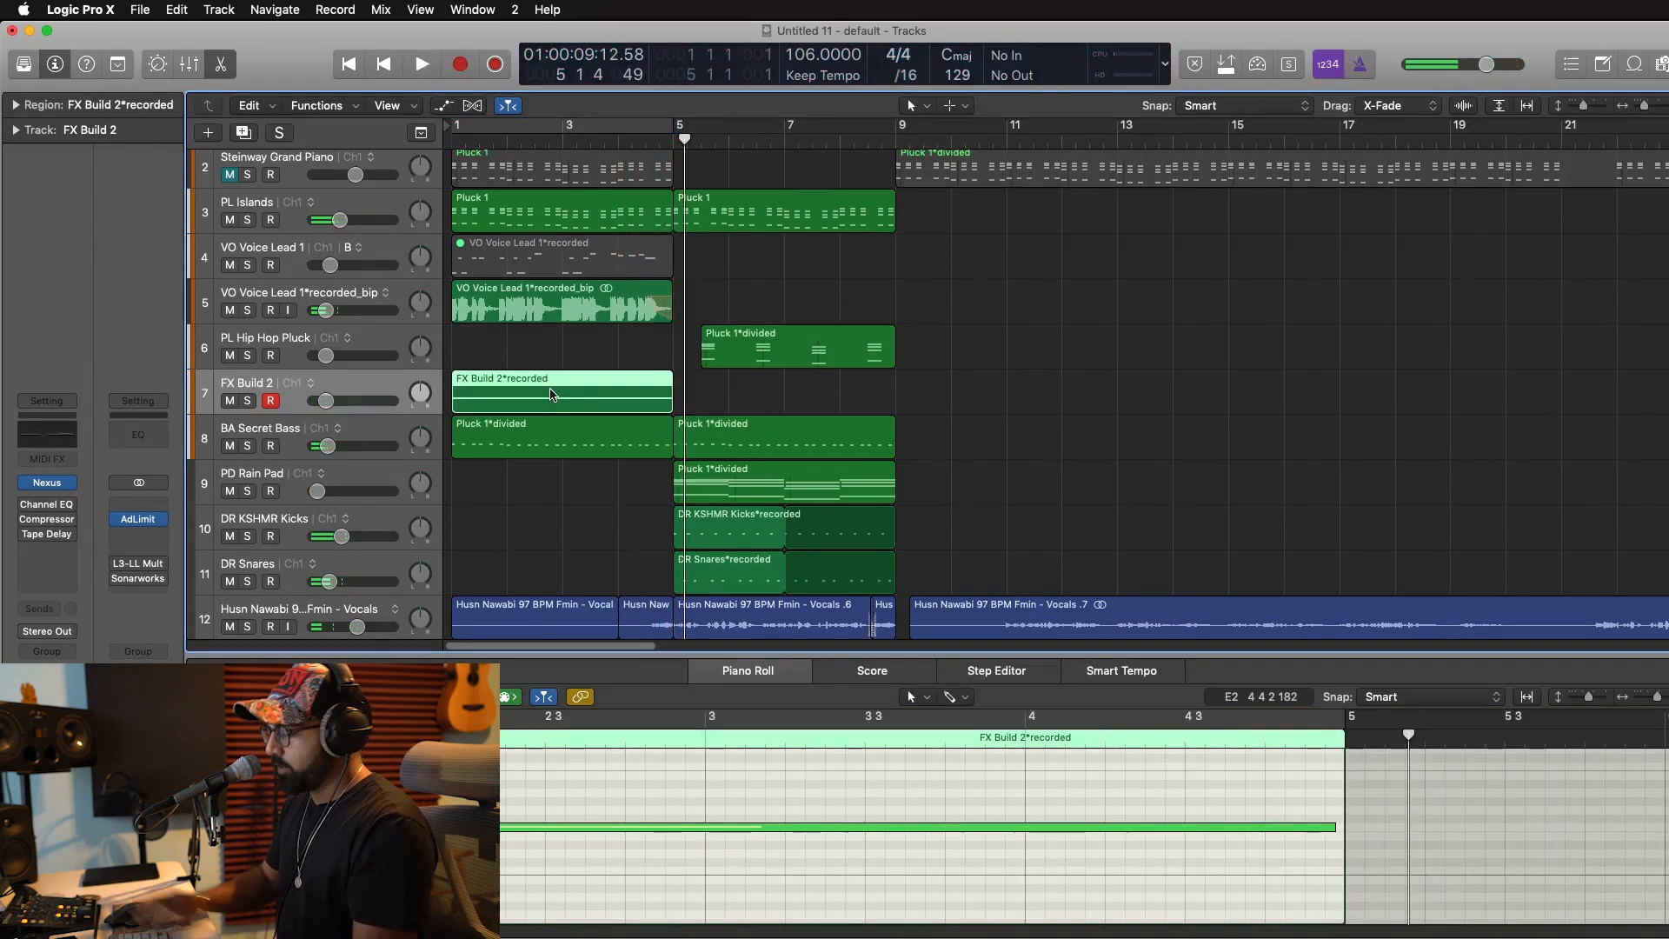
Bounce the FX Build 2 region in place to a new track and move the source track directly below VO Voice Lead 1.
key("ctrl+b")
key("Return")
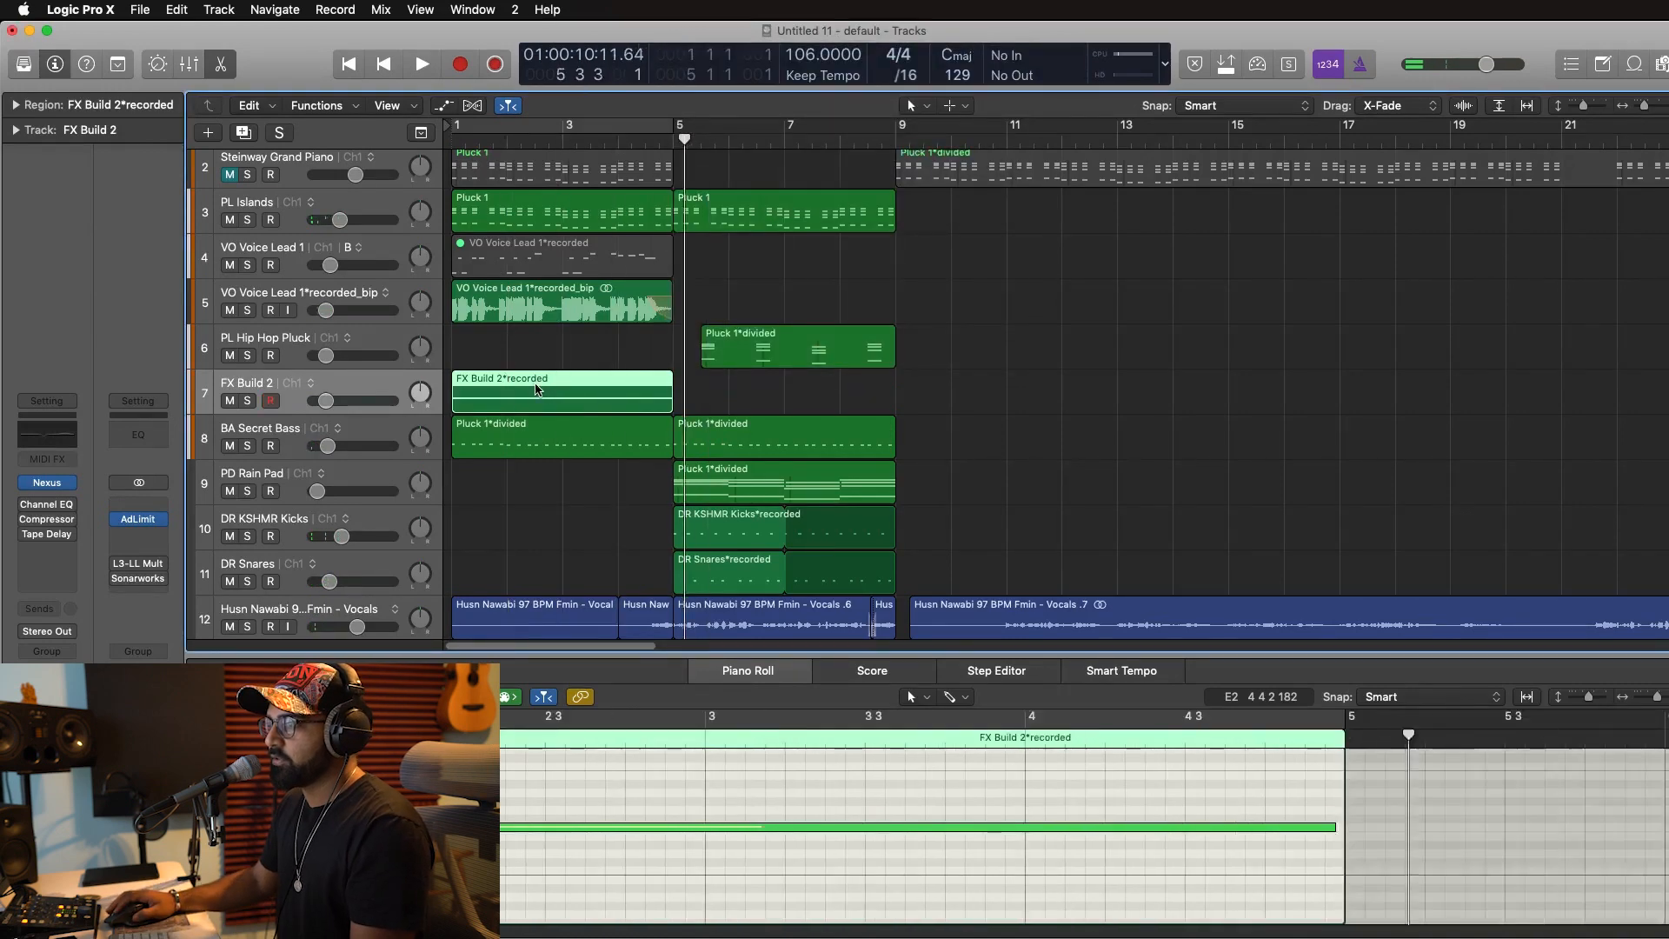
left_click_drag(341, 369, 354, 274)
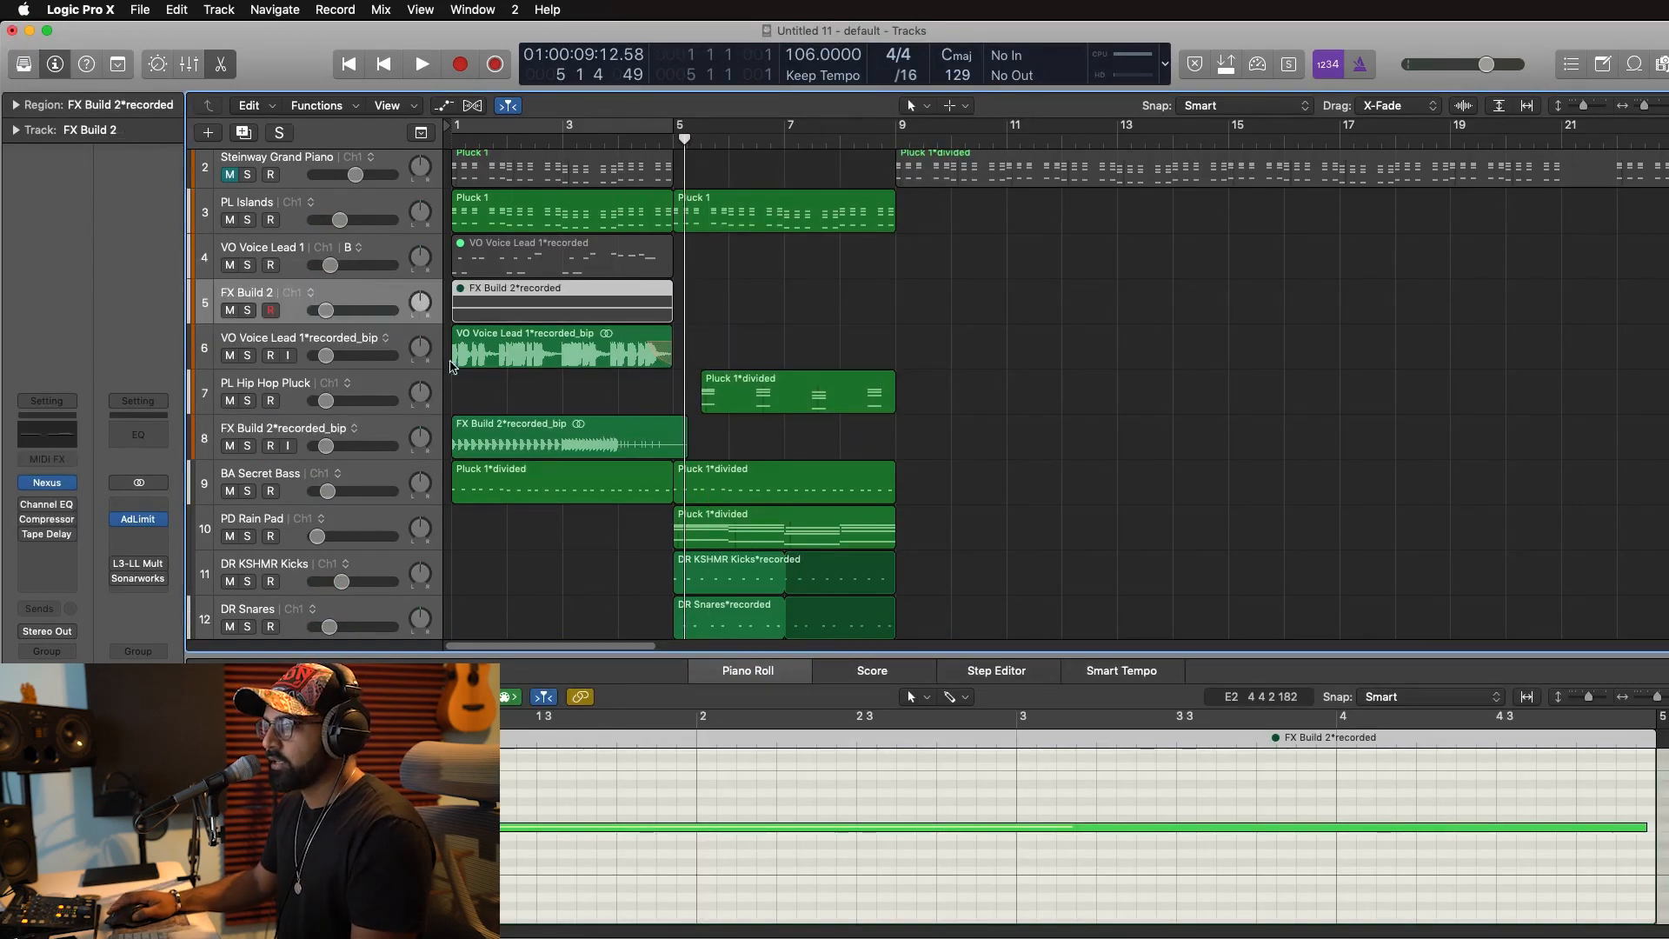
Rename the bounced FX Build 2 audio track to "Build" and move it above the PL Hip Hop Pluck track.
double_click(326, 428)
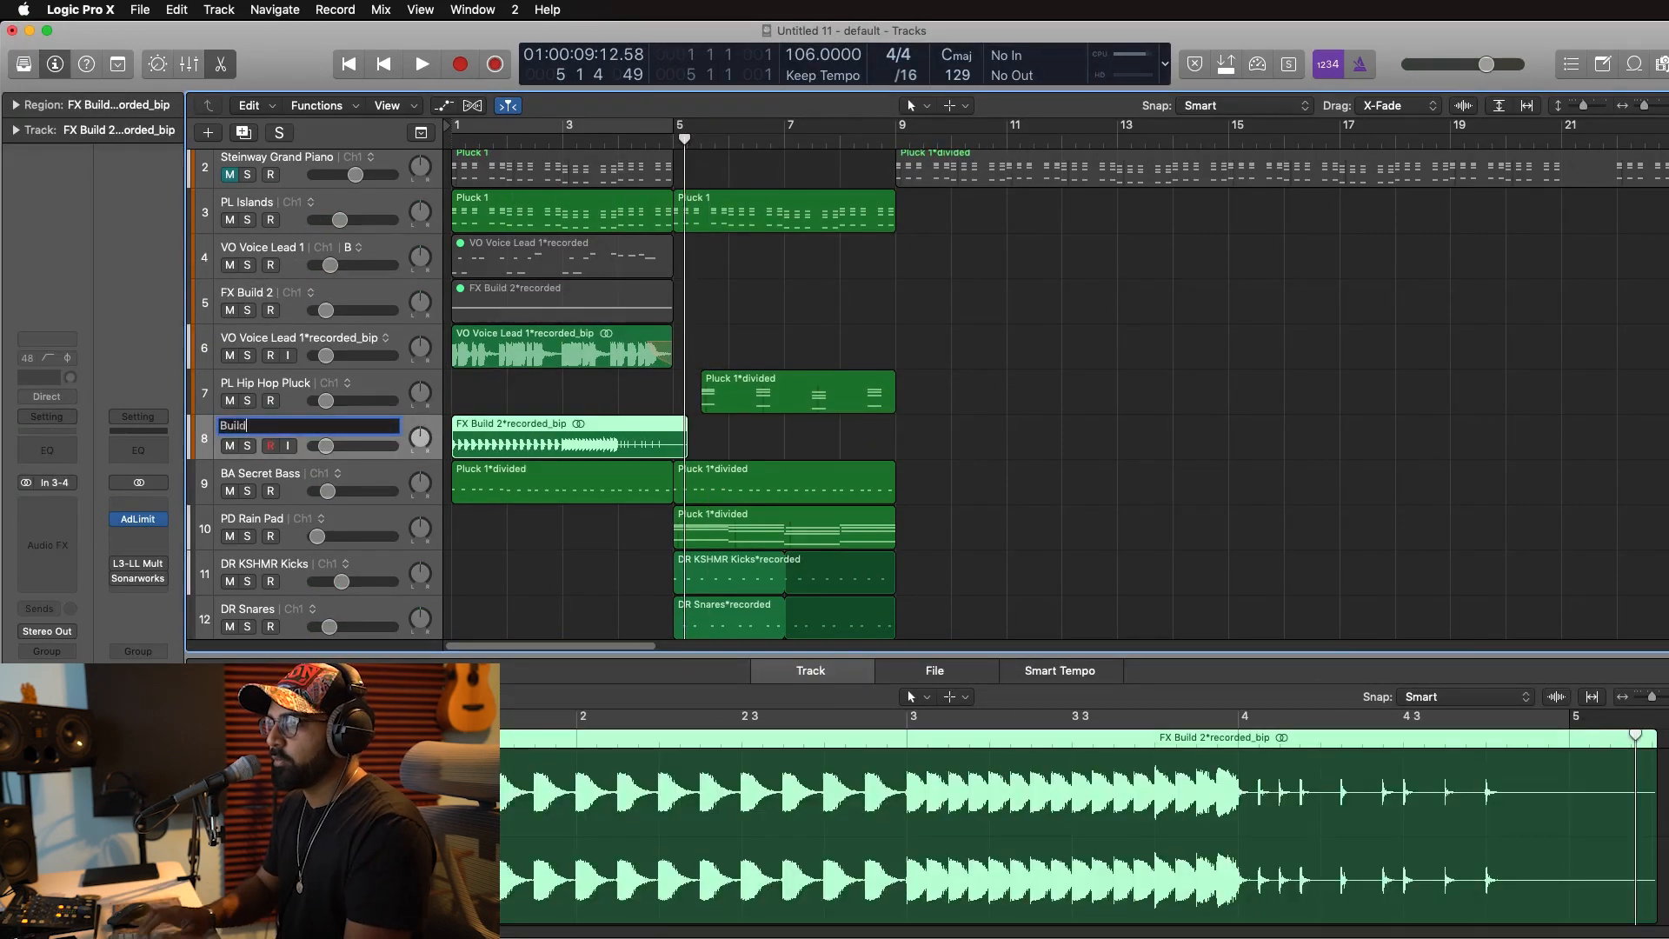
type("Build")
key("Return")
left_click_drag(373, 422, 373, 382)
Play the song from the start and trim the end of the Build region to bar 5.
key("space")
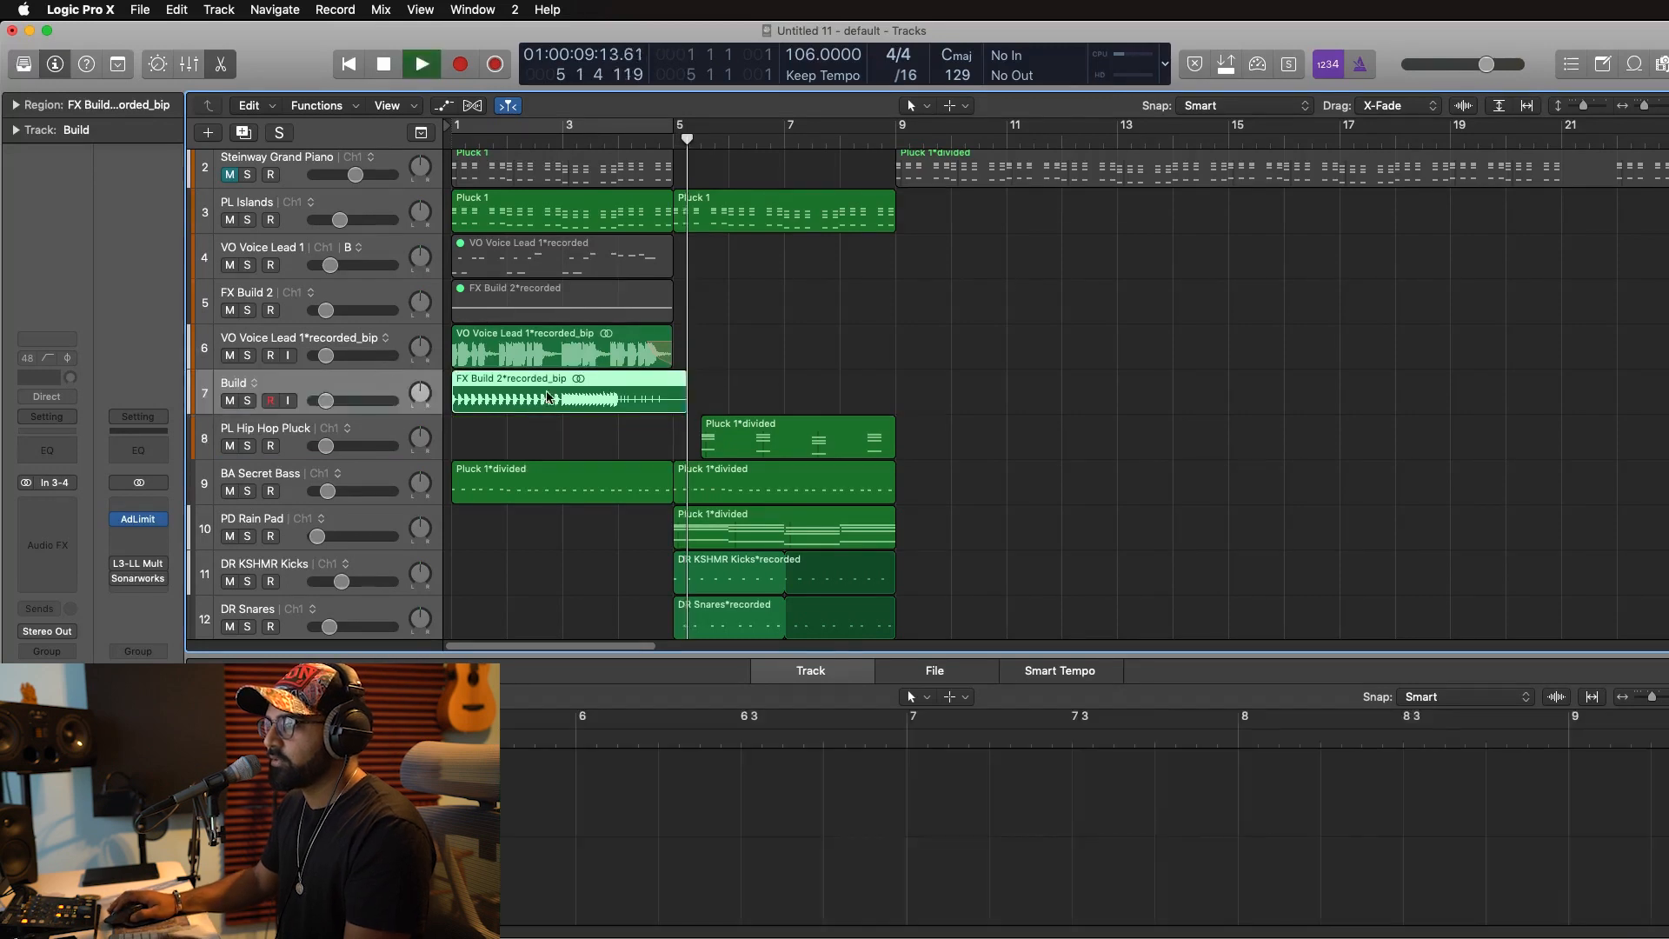
left_click(465, 128)
key("space")
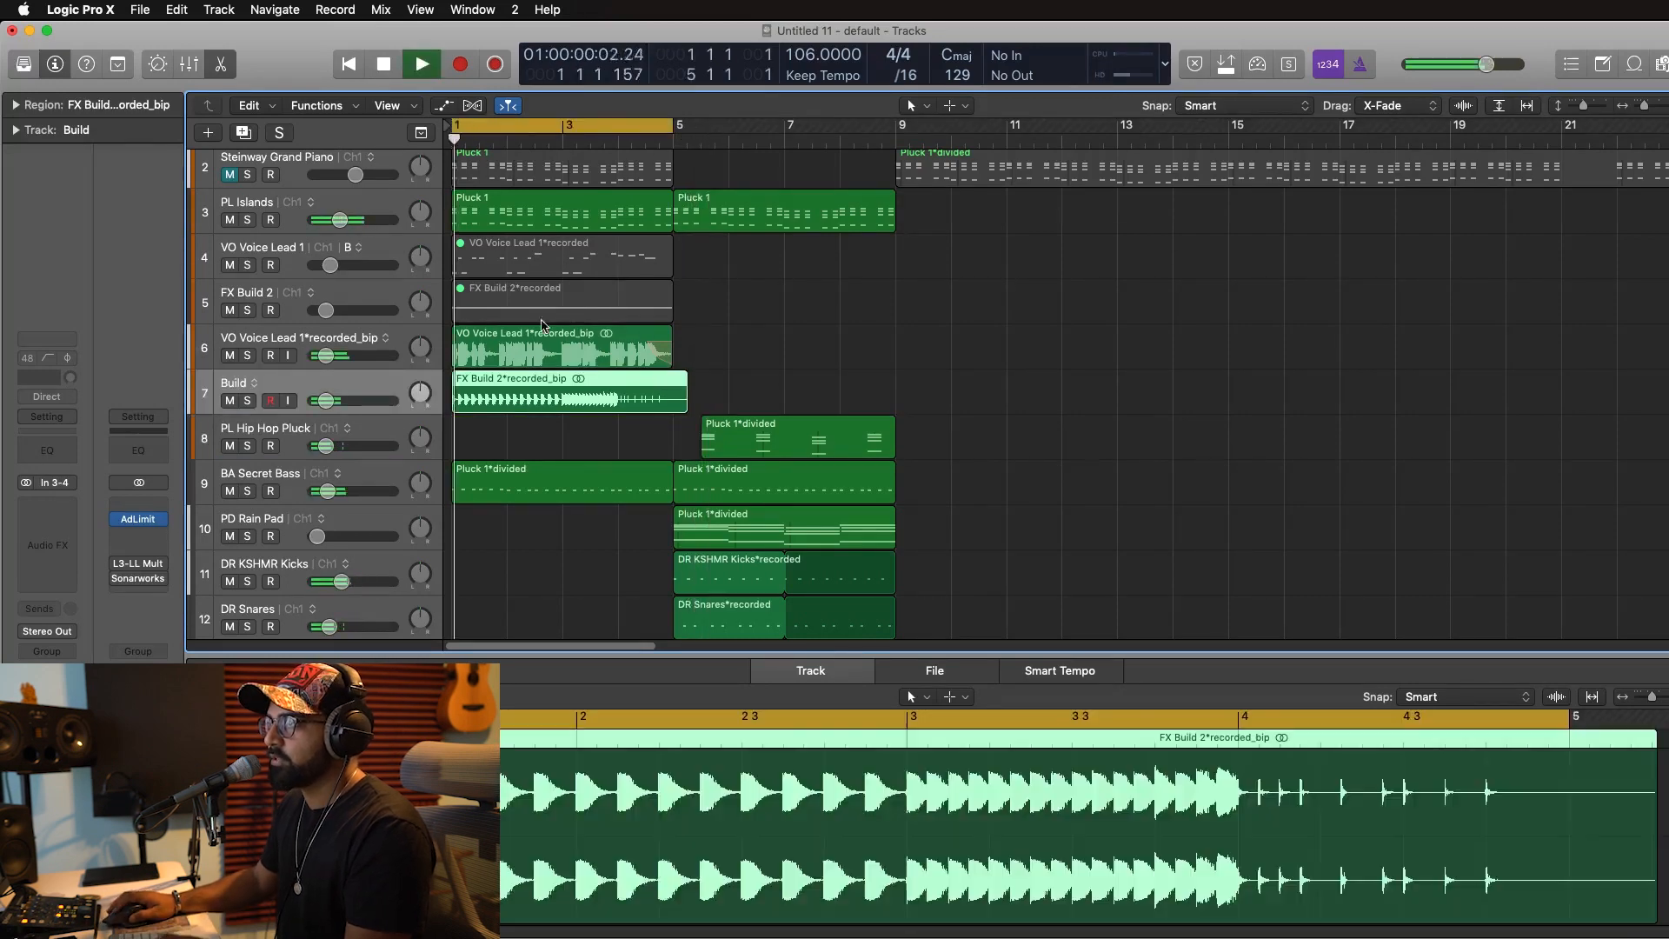
left_click_drag(670, 406, 669, 406)
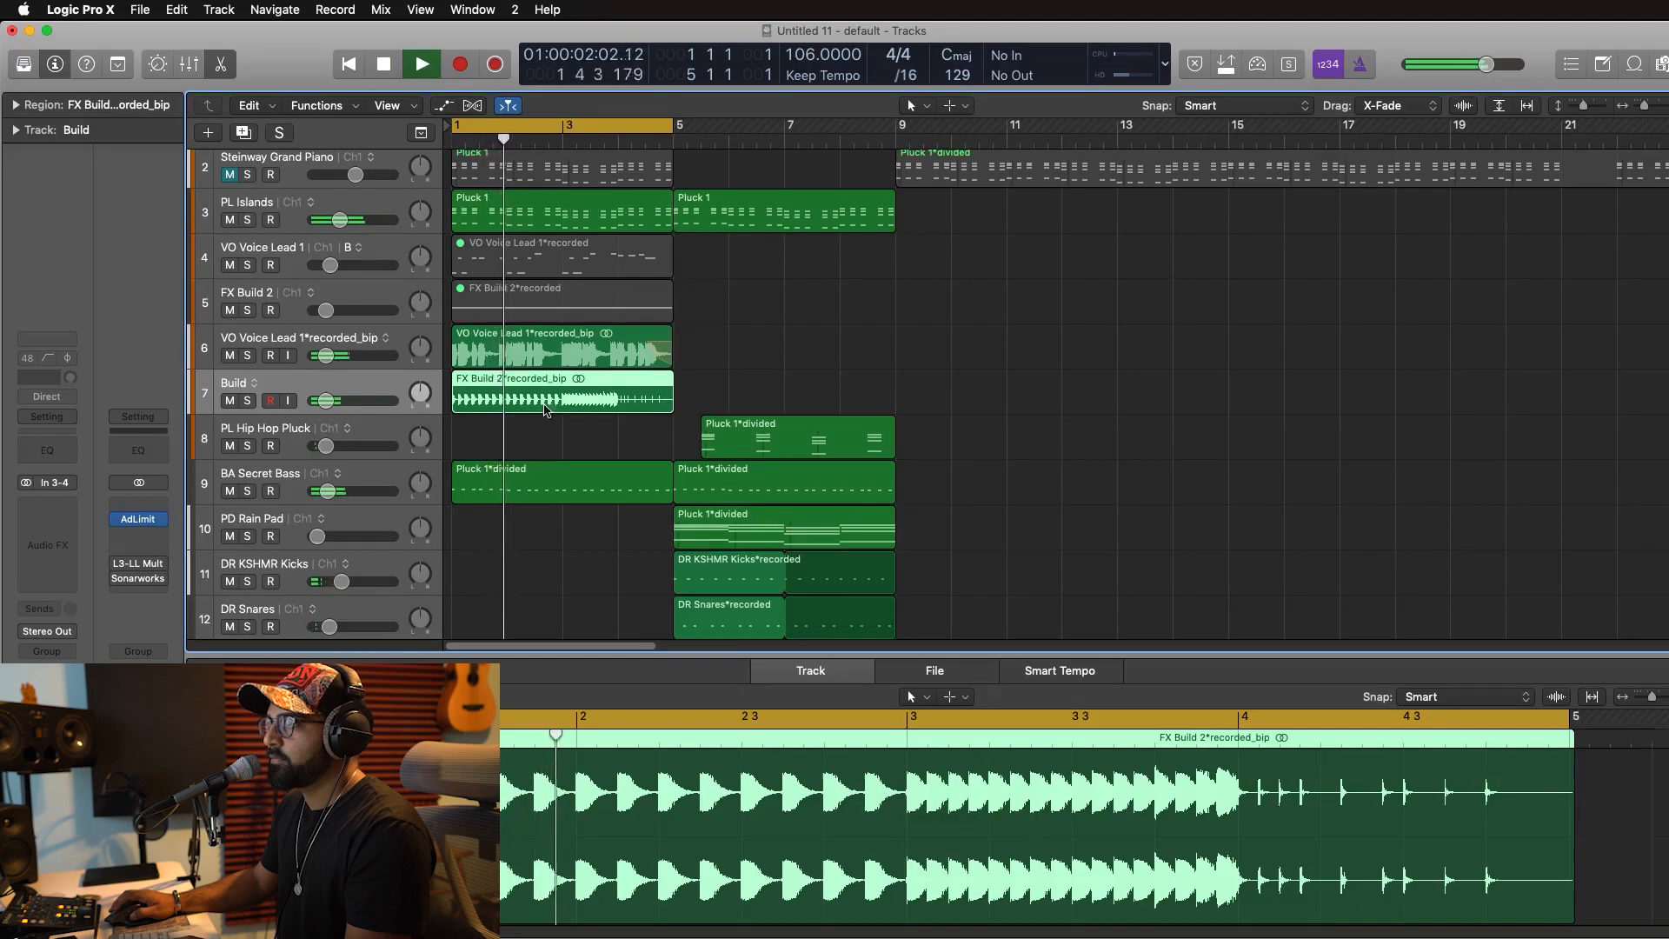
key("space")
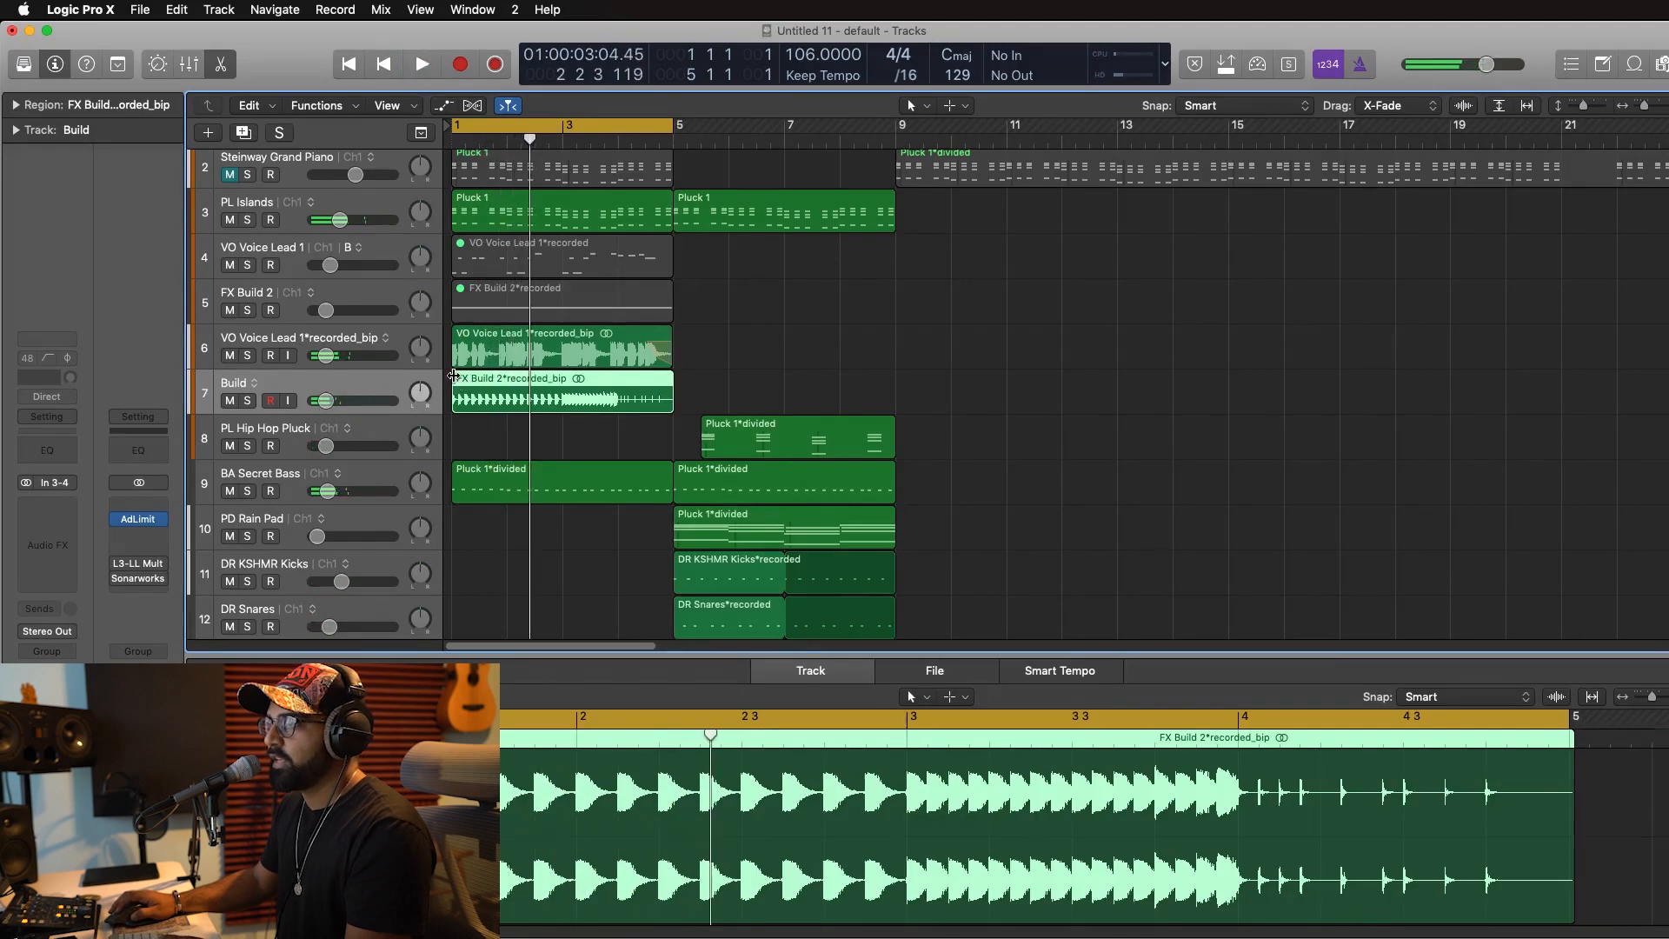
Add a long curved fade-in to the Build region and play it from the beginning.
left_click_drag(454, 375, 504, 390)
key("Return")
key("space")
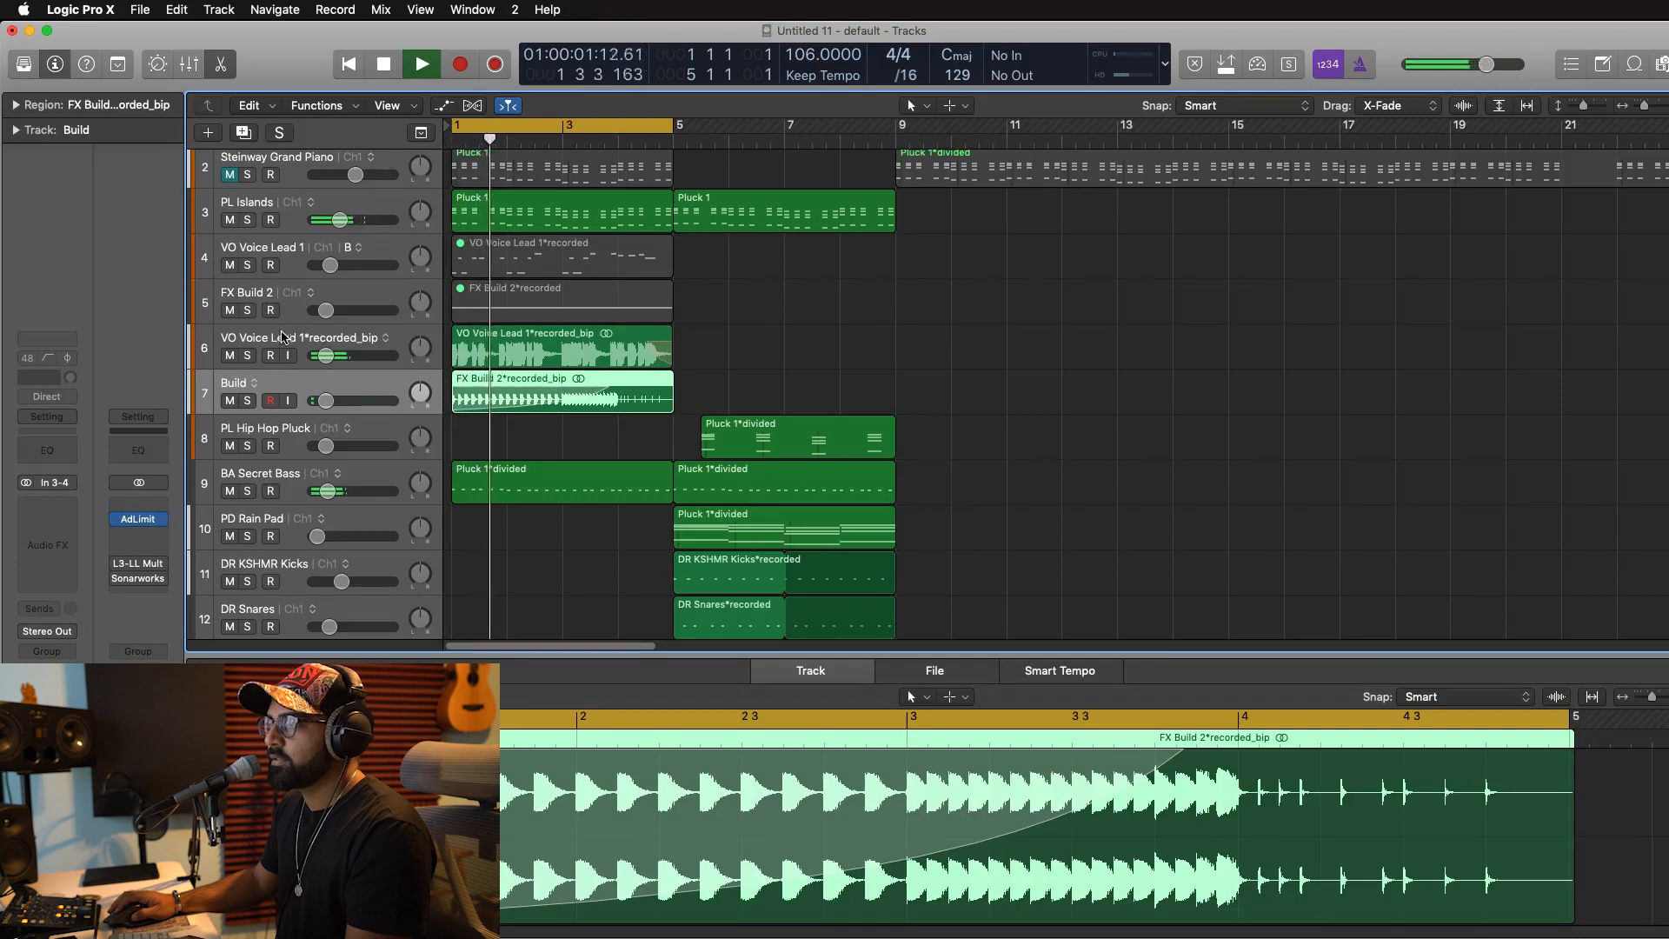
Duplicate the FX Build 2 instrument track as an empty track directly below it.
left_click(356, 320)
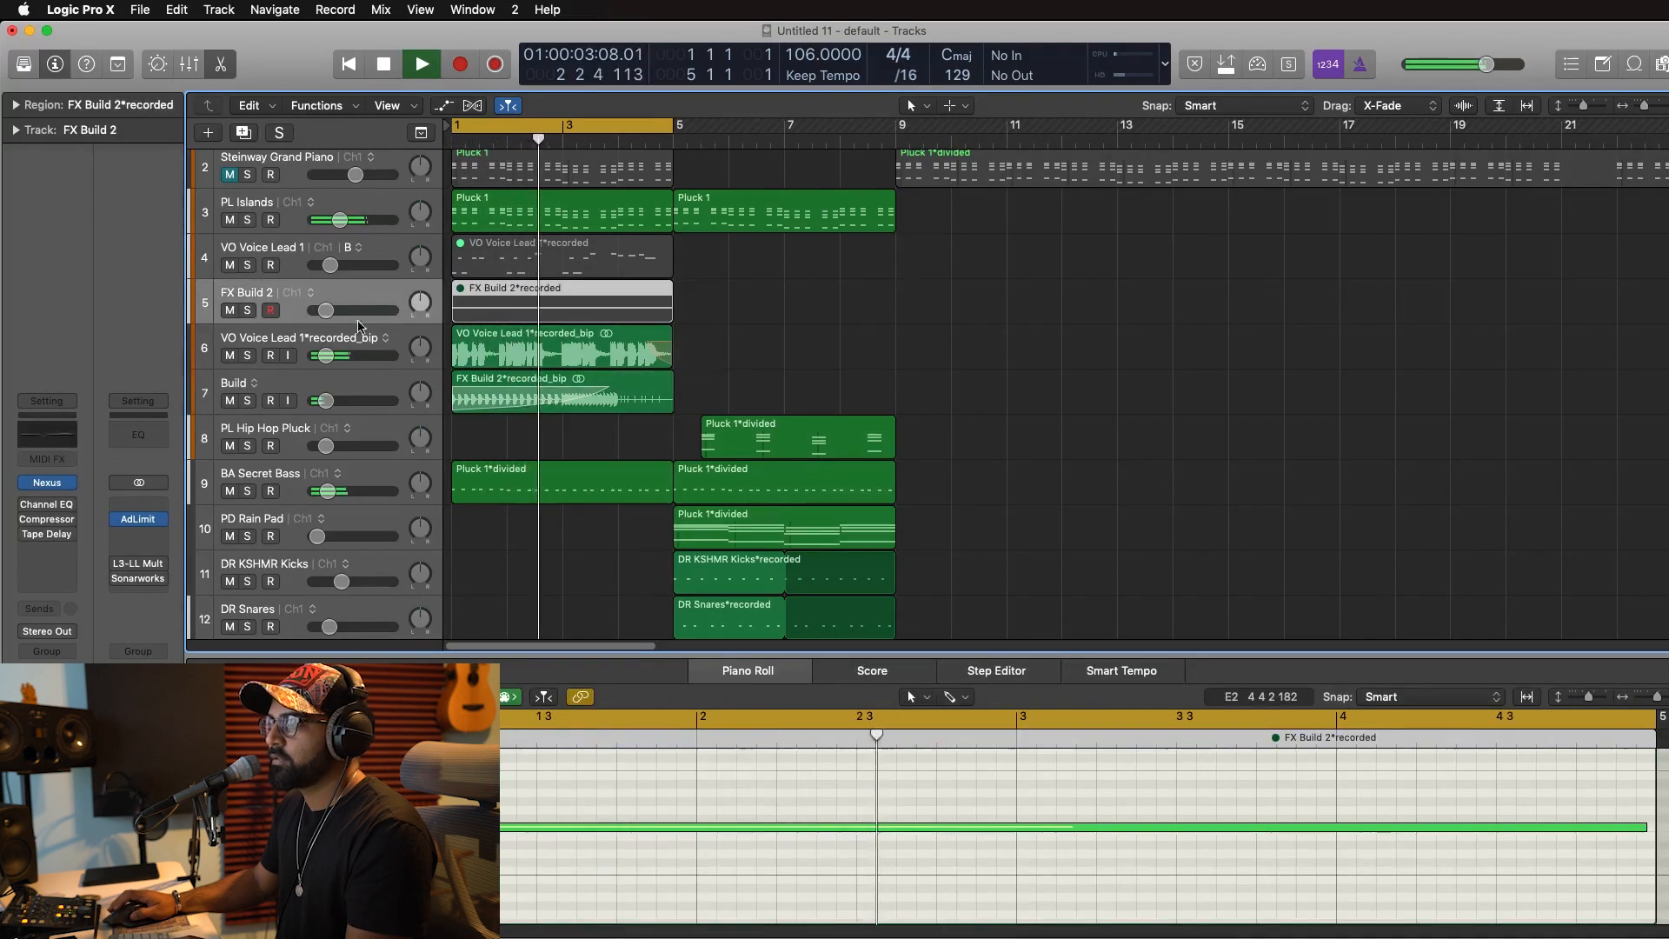
key("super+d")
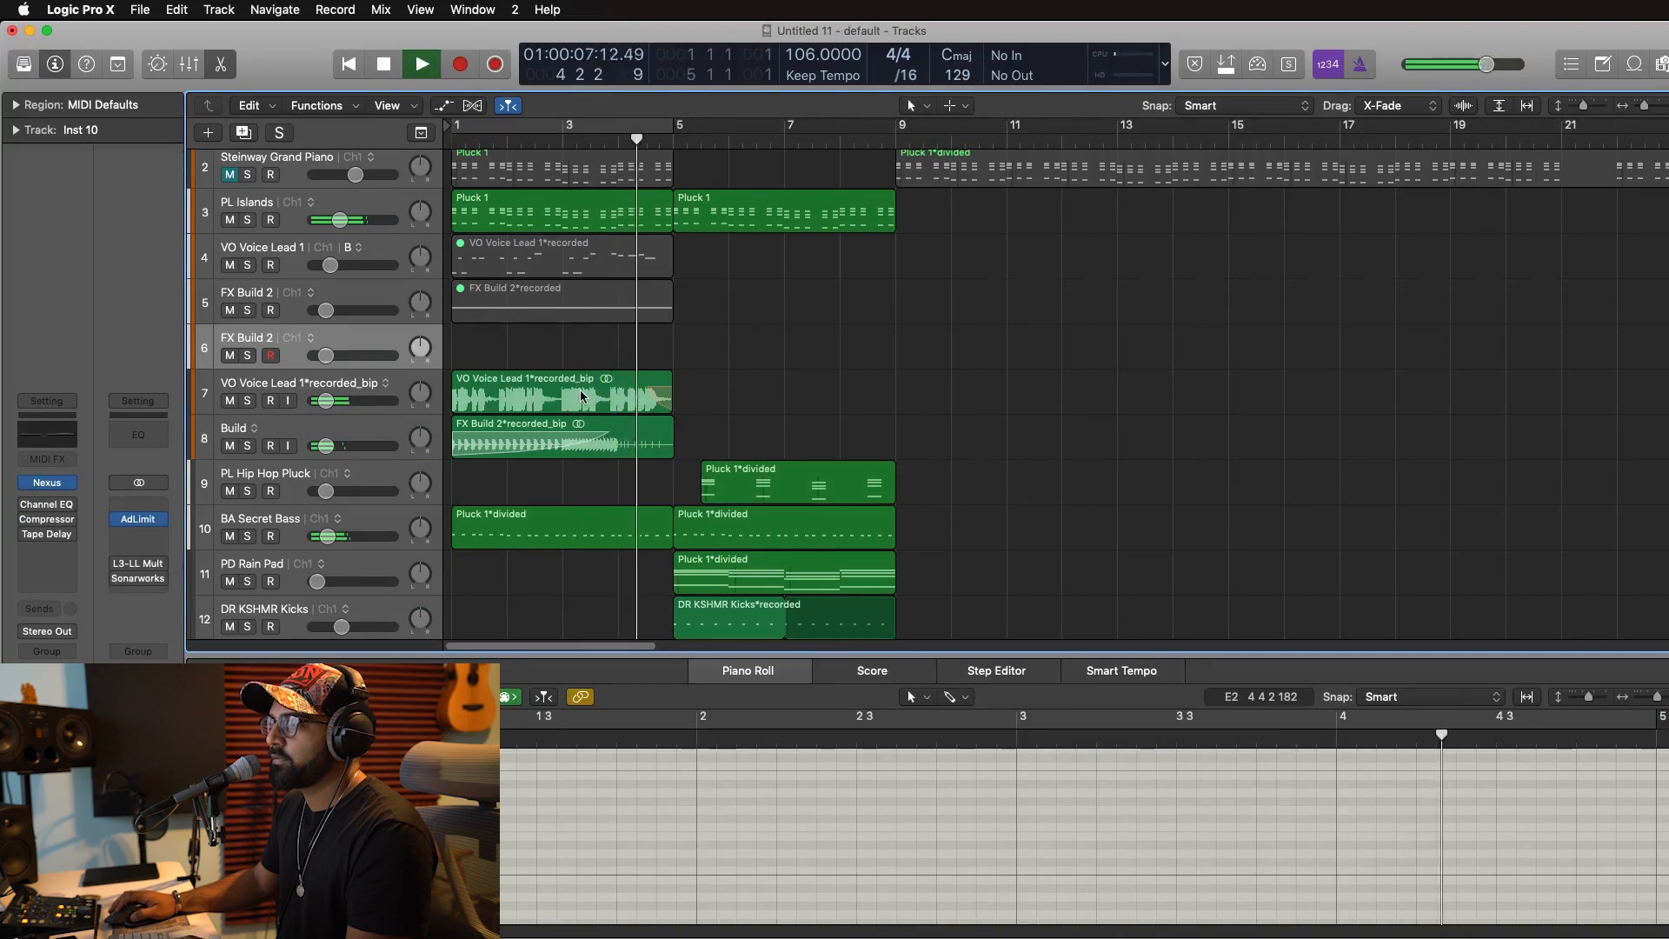
key("space")
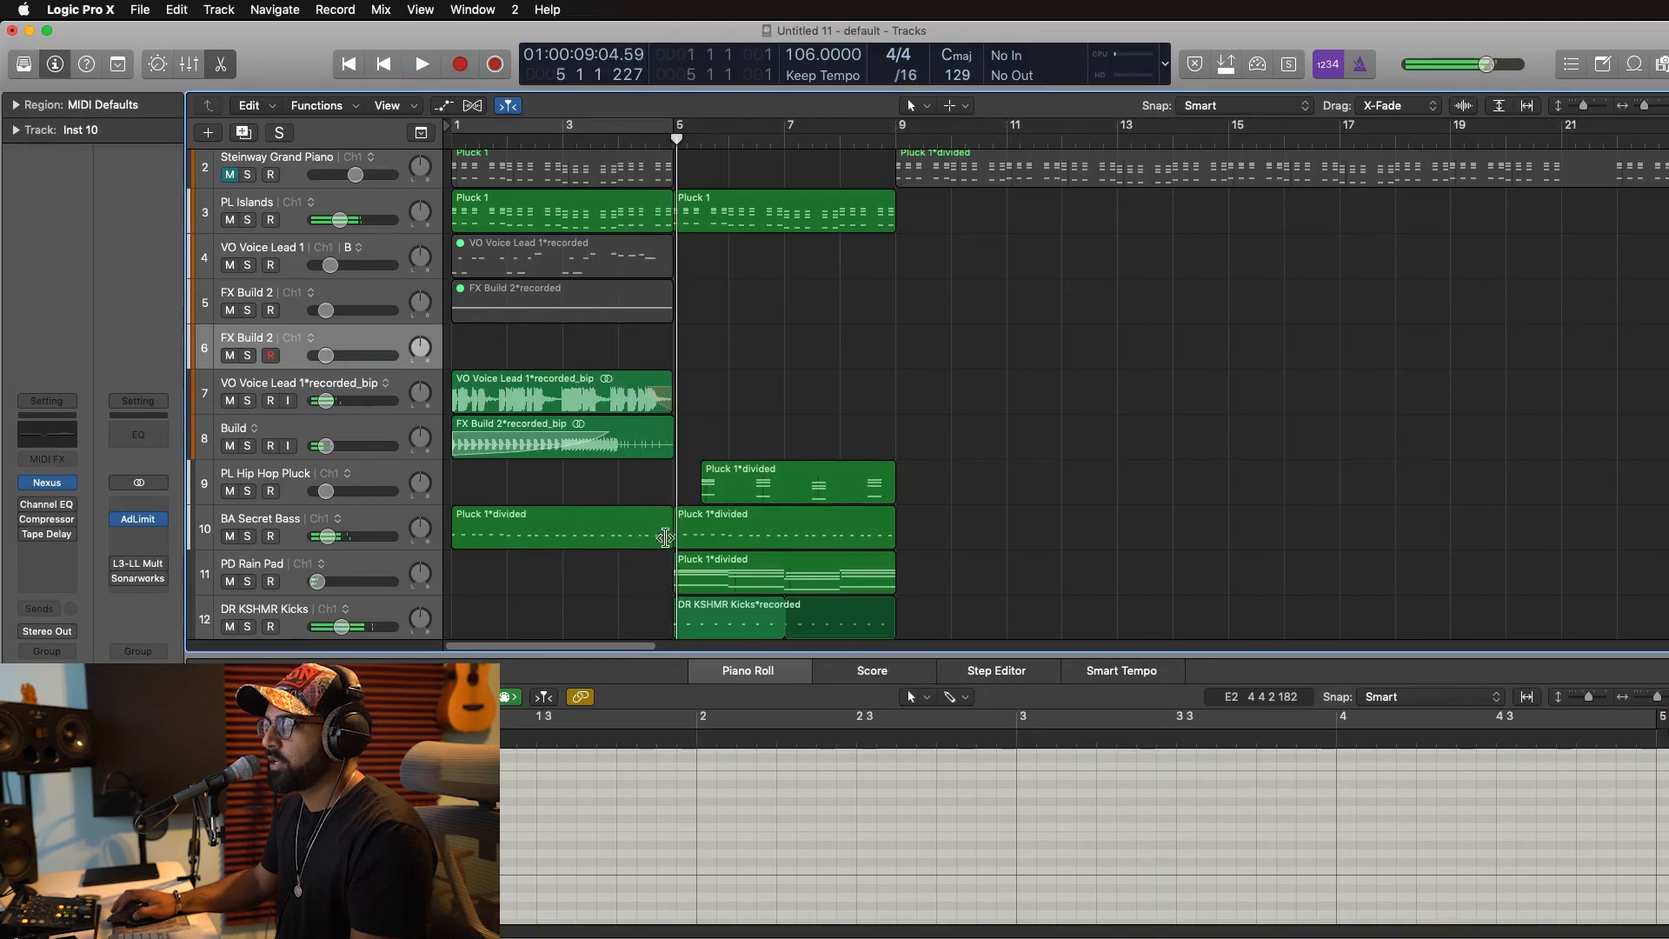
Shorten the first BA Secret Bass and PL Islands regions to about bar 4 beat 3, and move PL Islands below BA Secret Bass.
left_click_drag(667, 549, 639, 545)
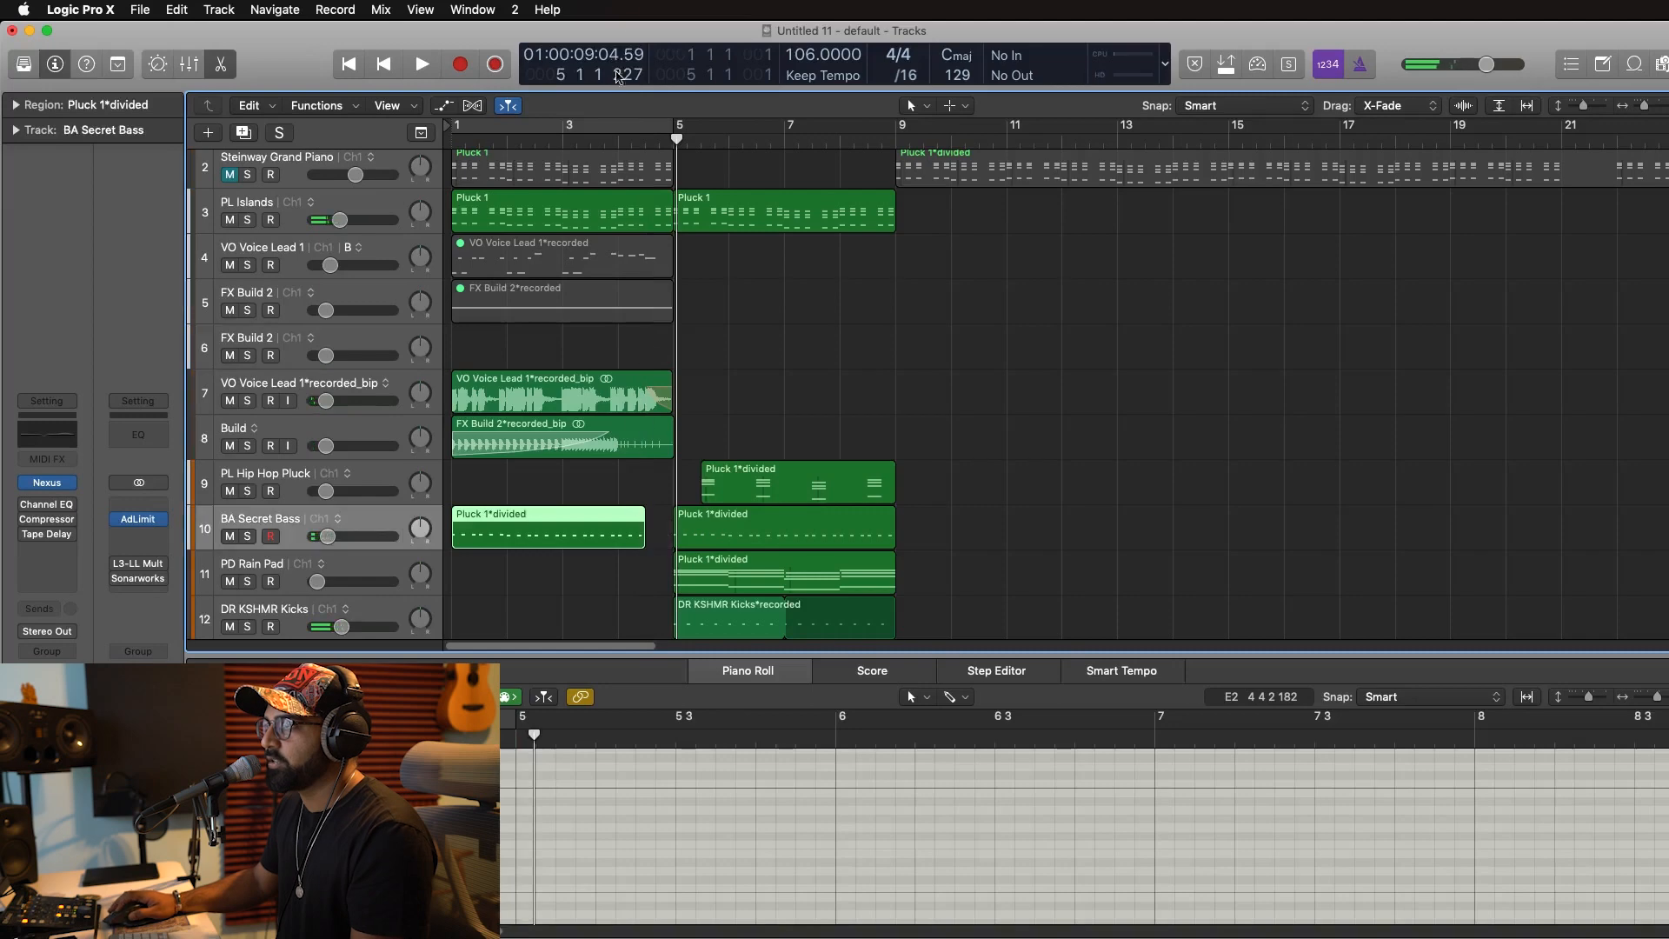
key("space")
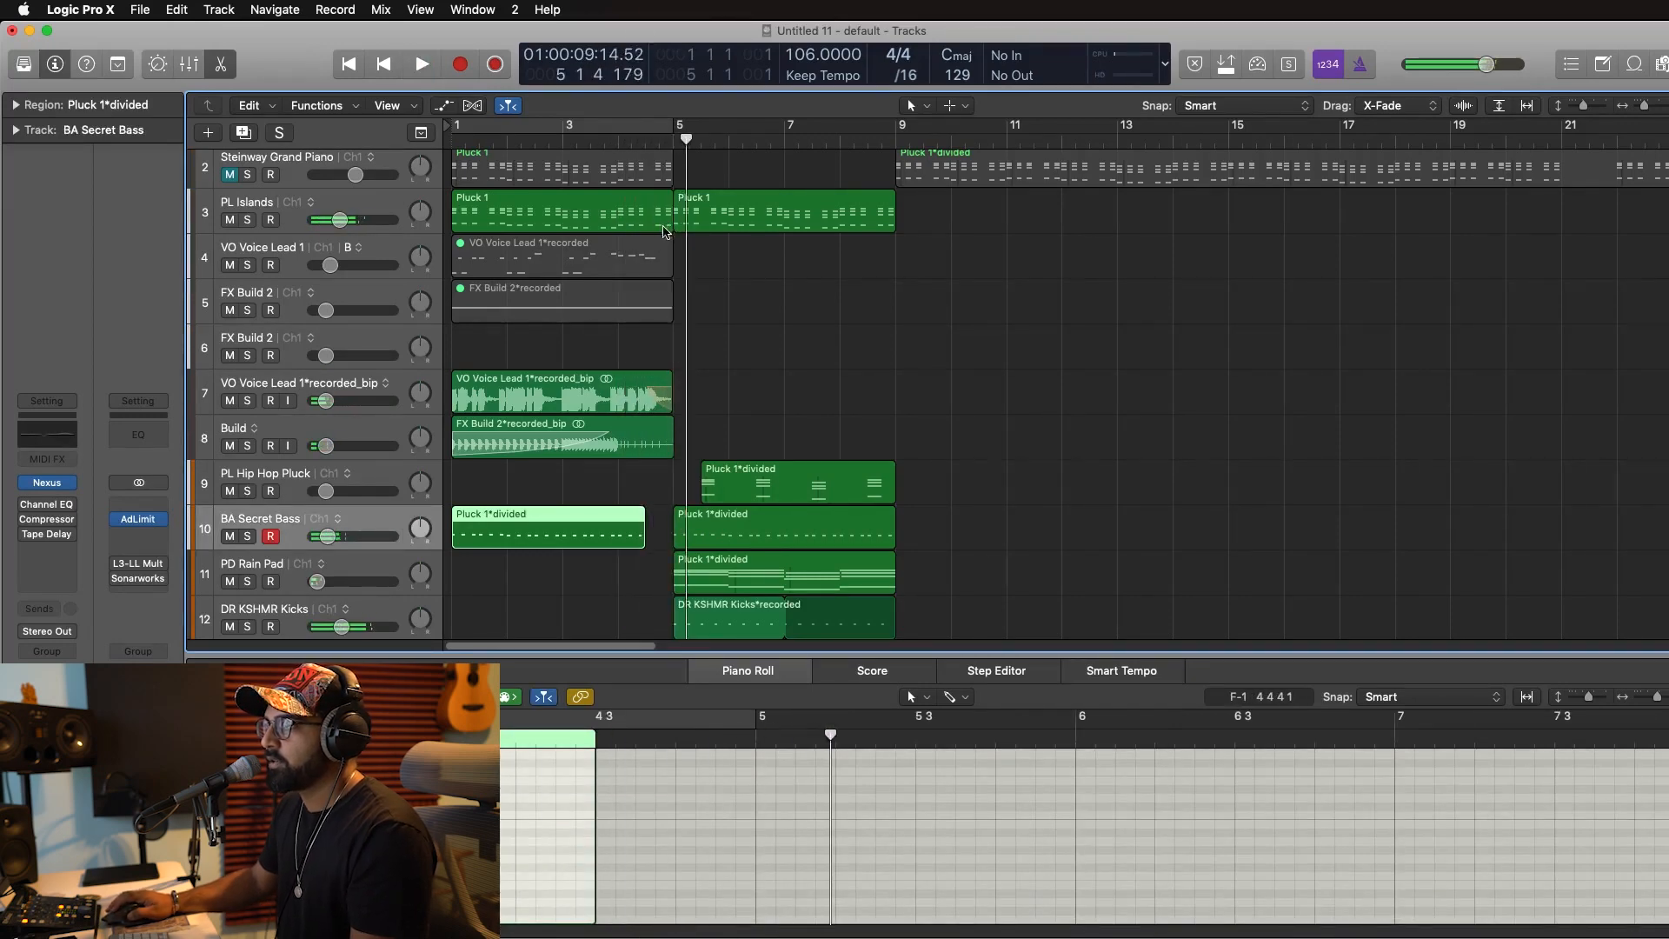
left_click_drag(665, 231, 640, 230)
left_click_drag(274, 219, 317, 525)
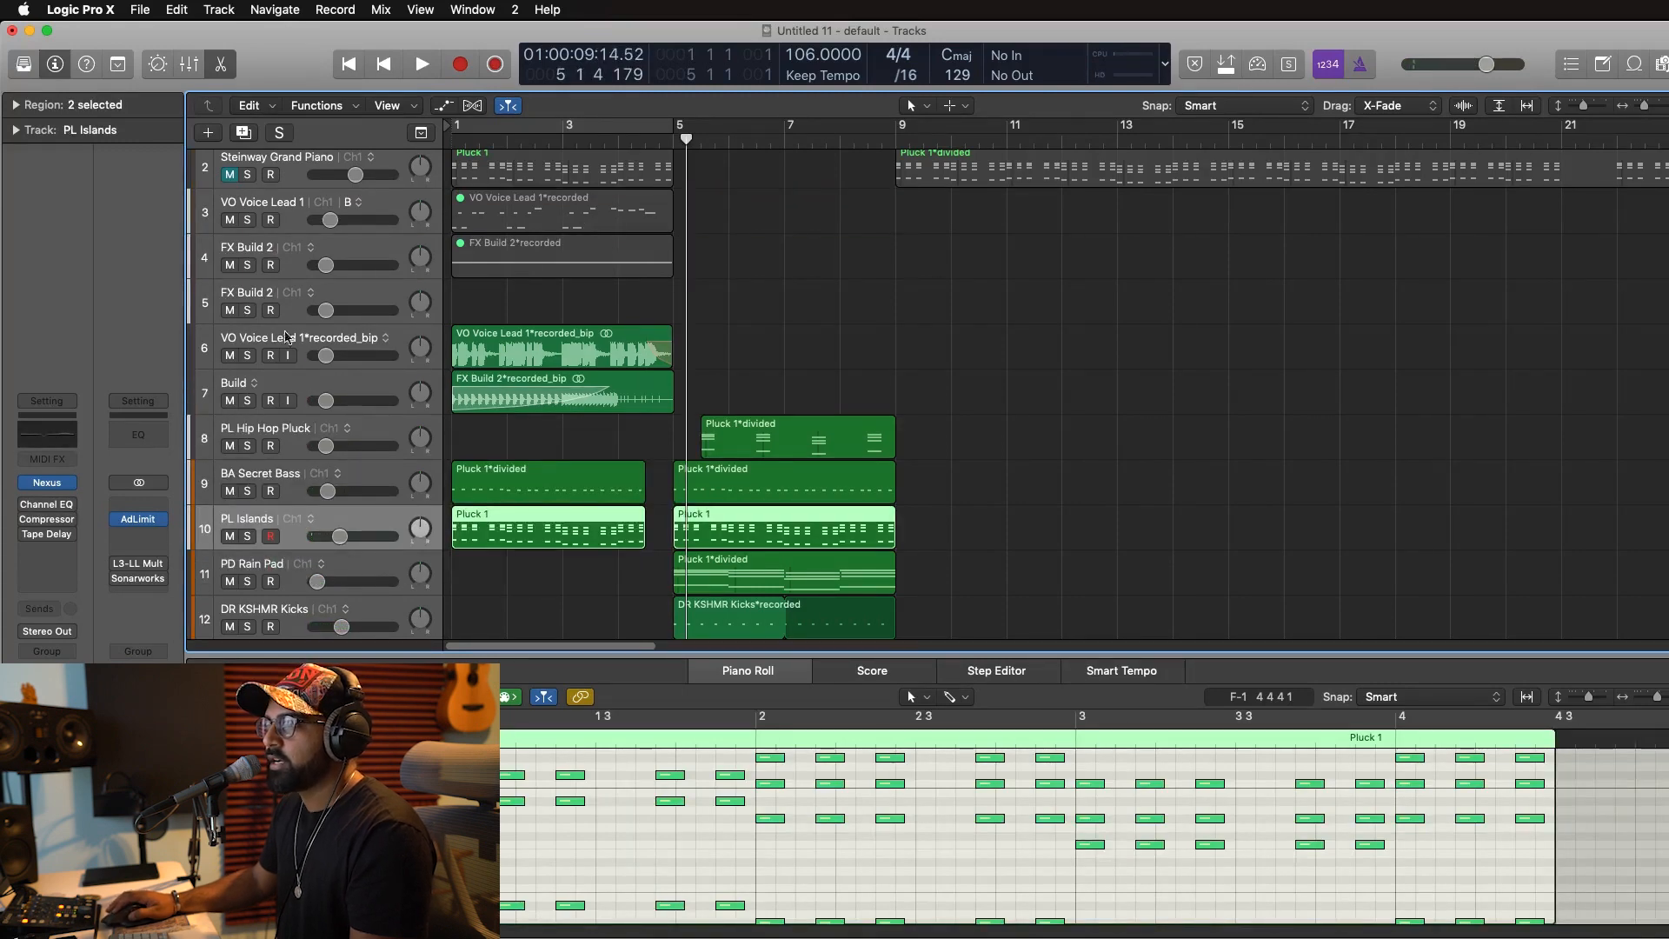
Load the Fx Menu preset in Nexus on the duplicated FX Build 2 track and close the plug-in window.
left_click(267, 297)
left_click(48, 485)
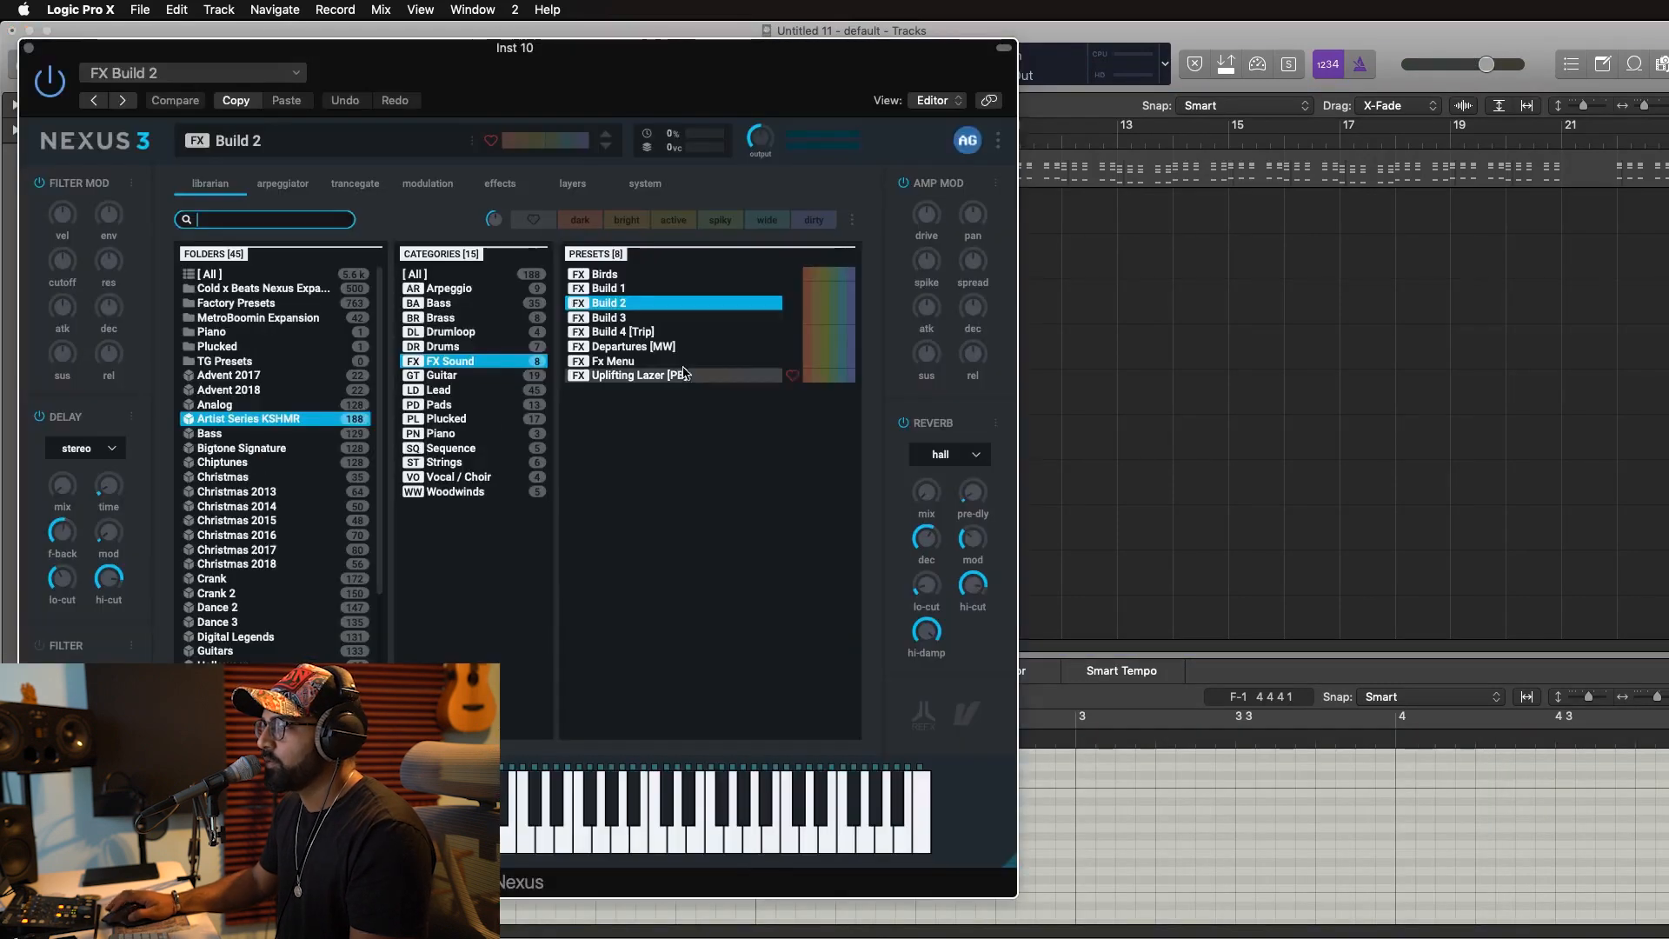
left_click(616, 362)
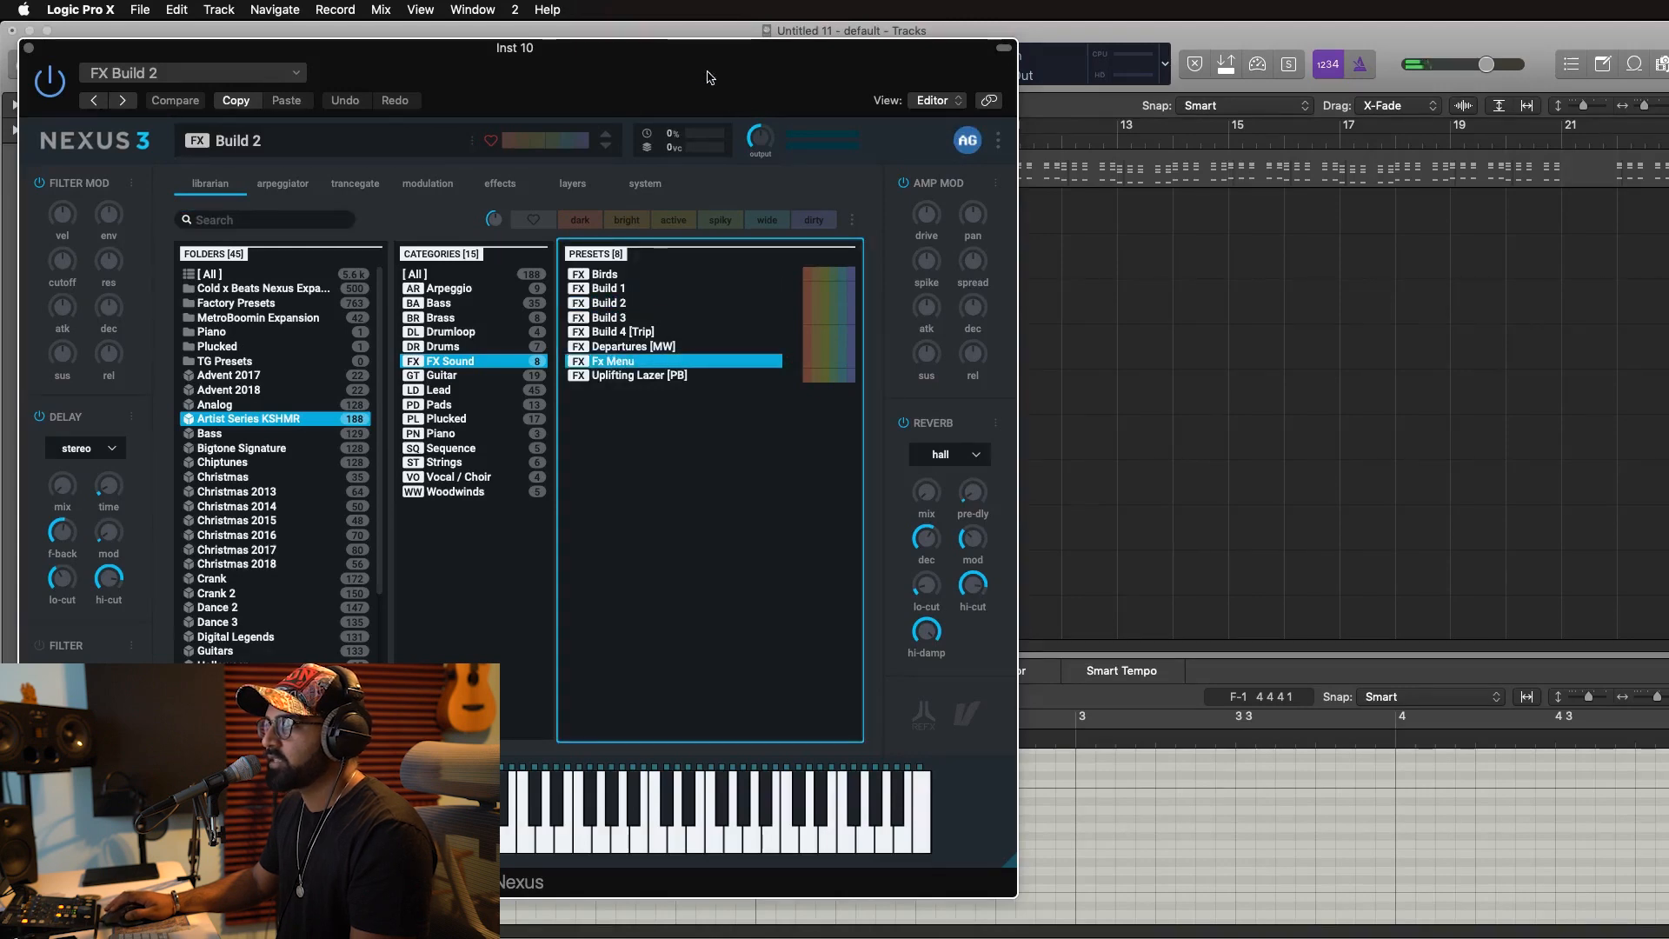
left_click_drag(709, 78, 1452, 59)
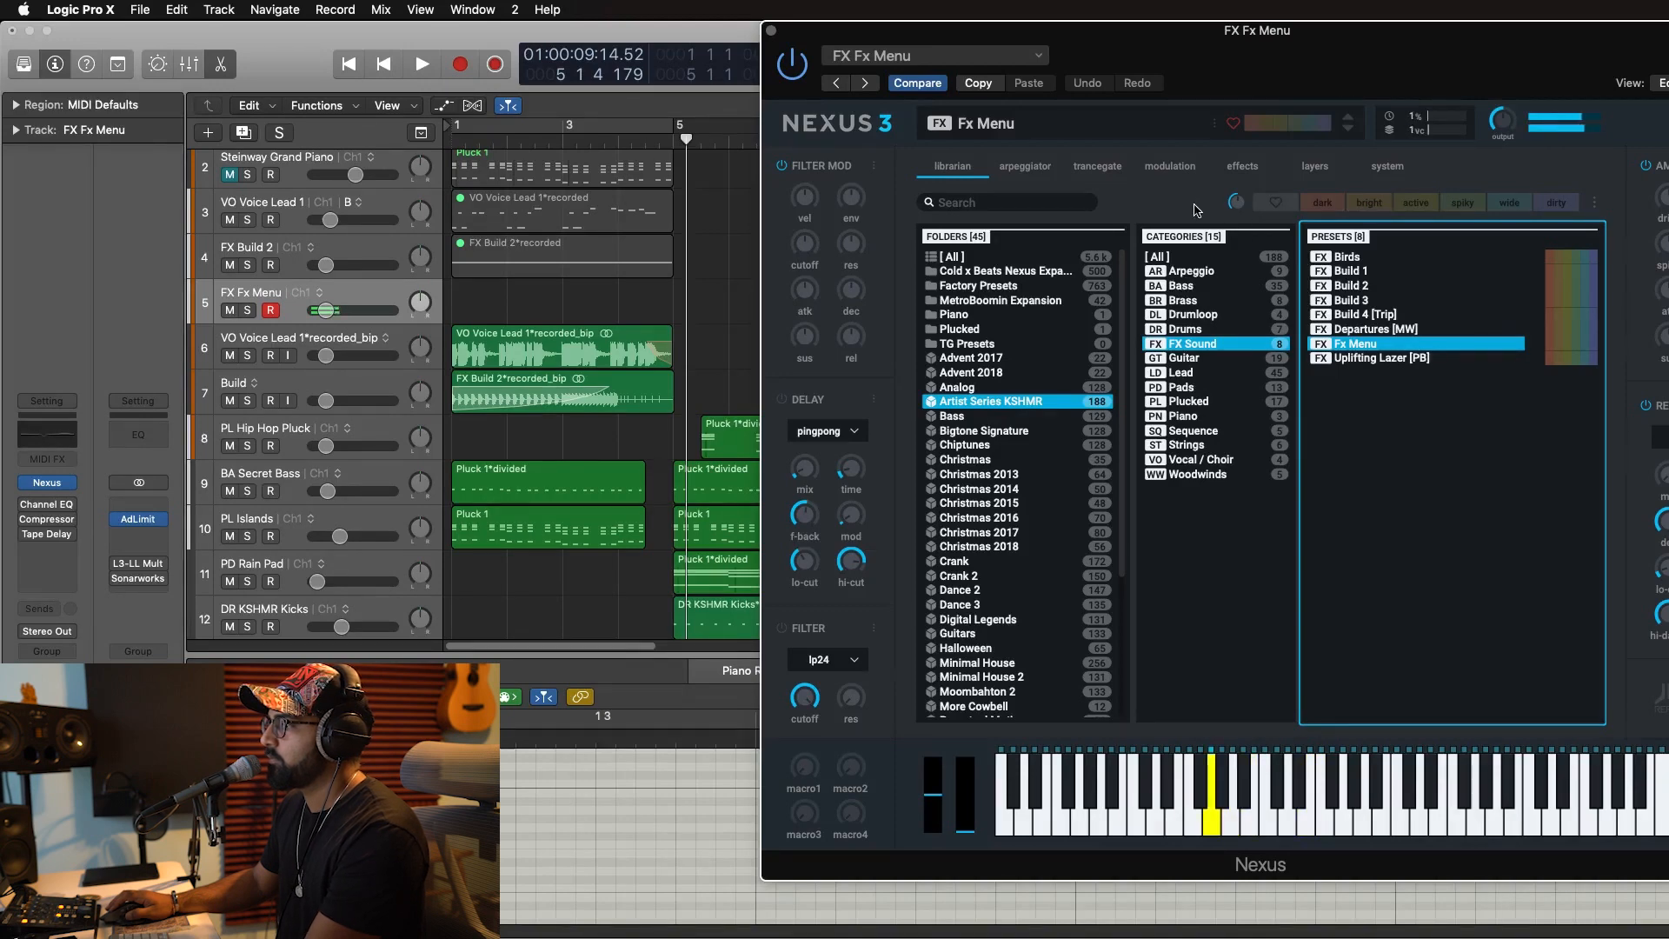
left_click(769, 31)
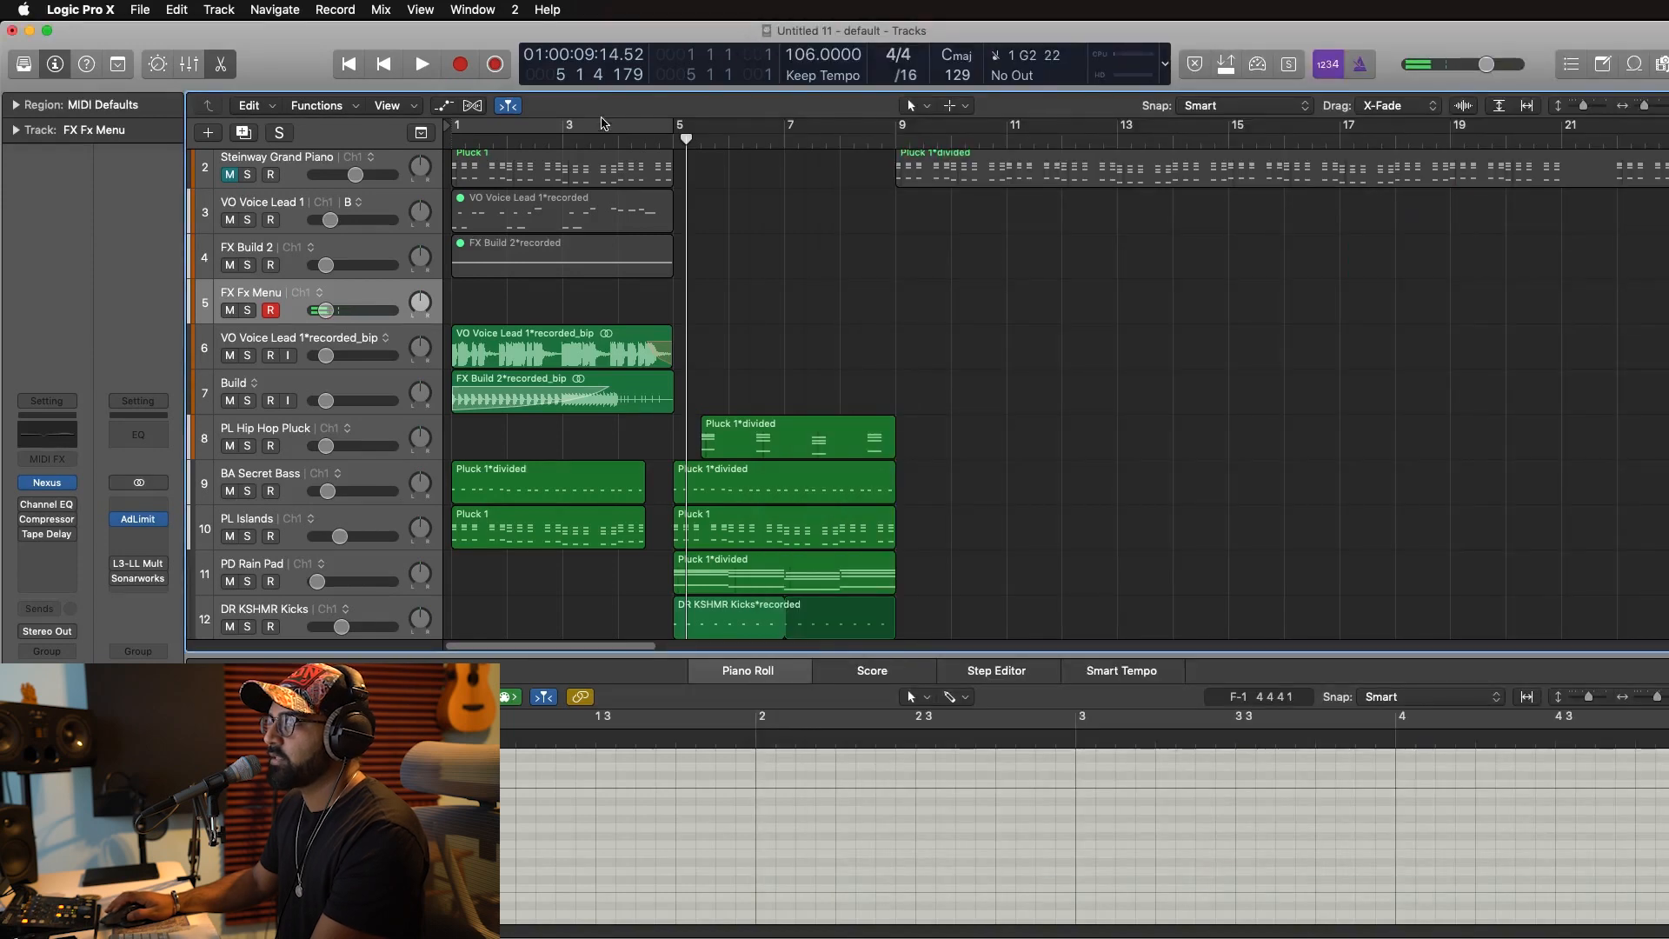
Set the cycle range to bars 4–5 and record a sustained Fx Menu note in the second half of bar 4.
left_click_drag(606, 123, 679, 130)
key("space")
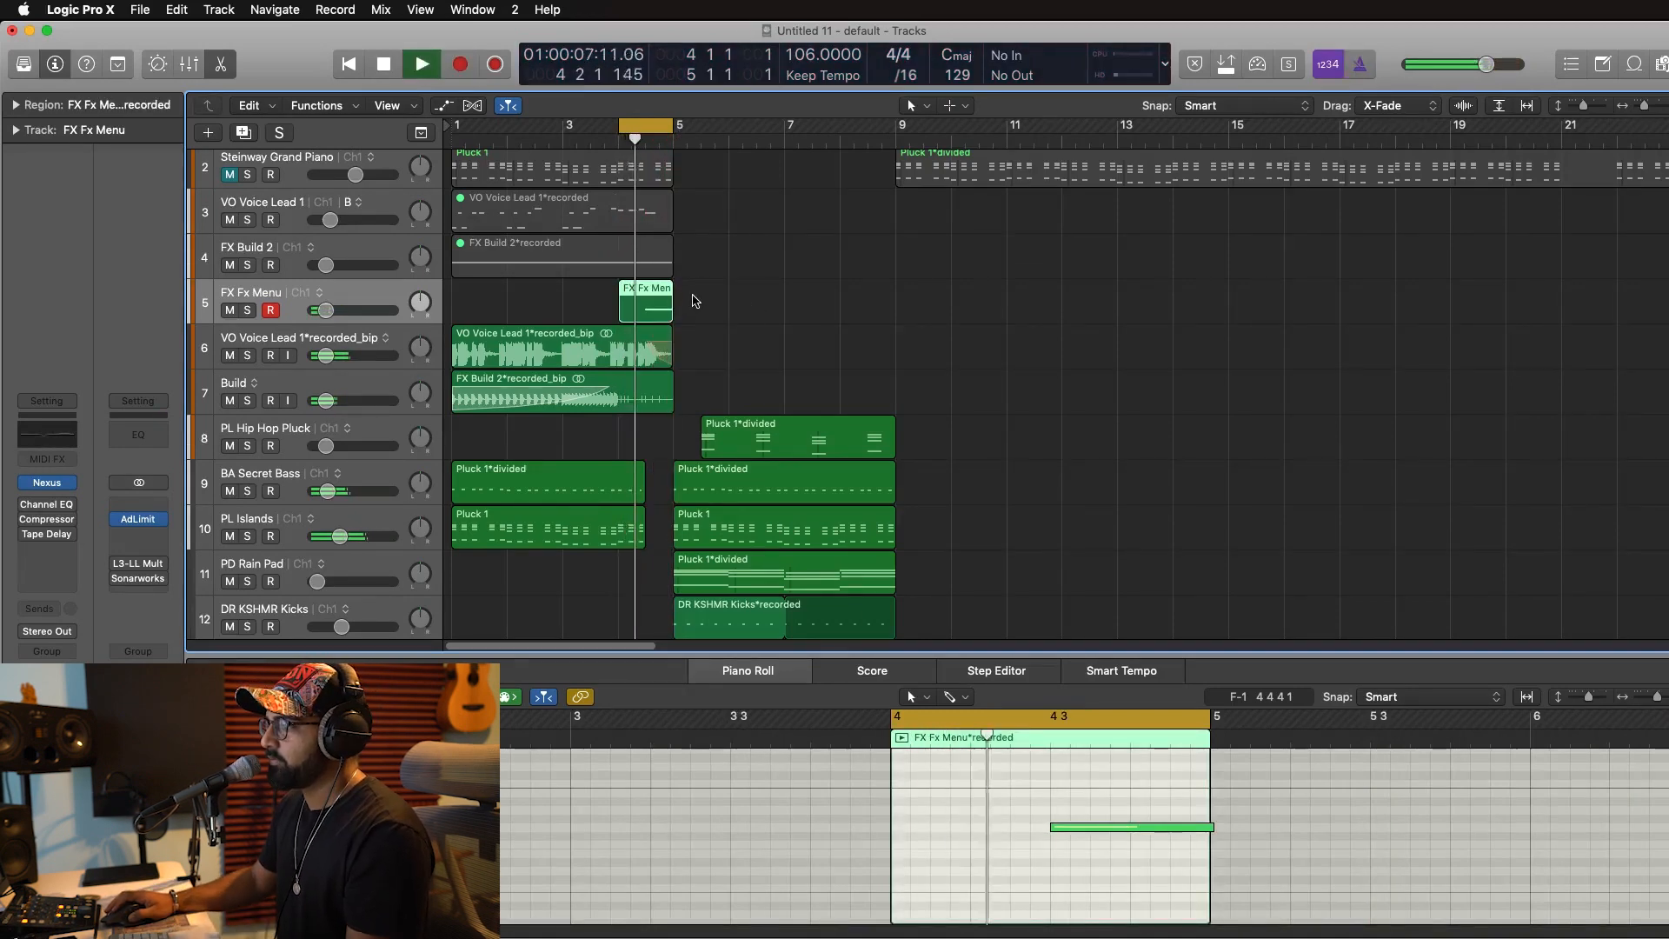
key("space")
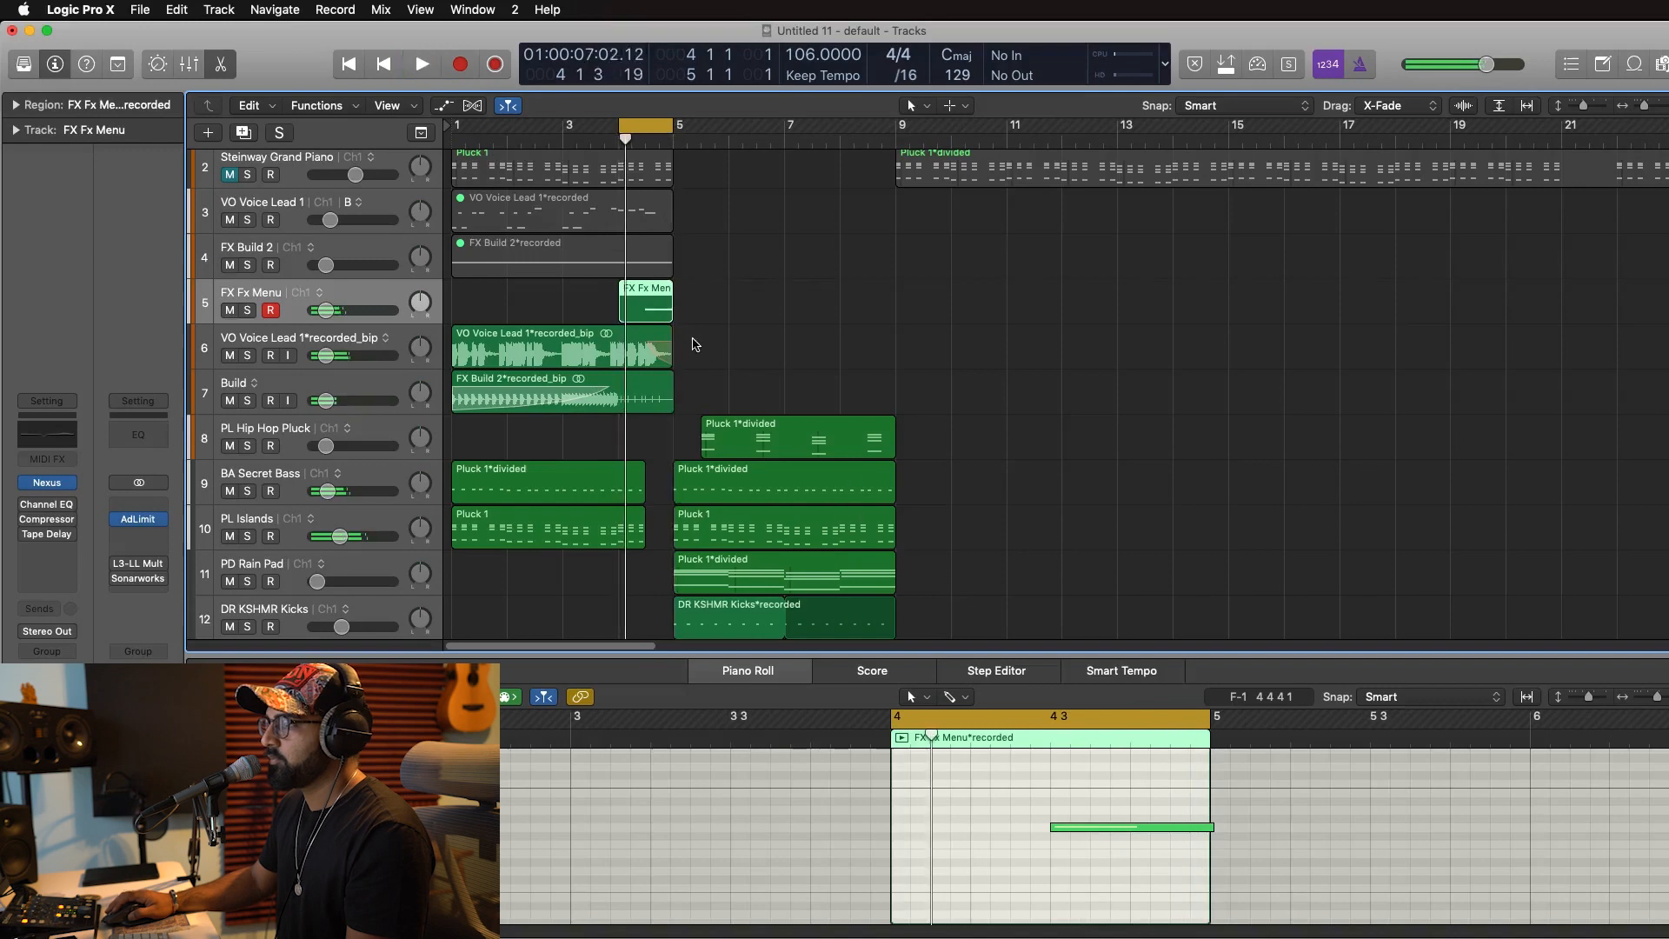
Bounce the recorded Fx Menu region in place to a new audio track and play it back.
key("ctrl+b")
key("Return")
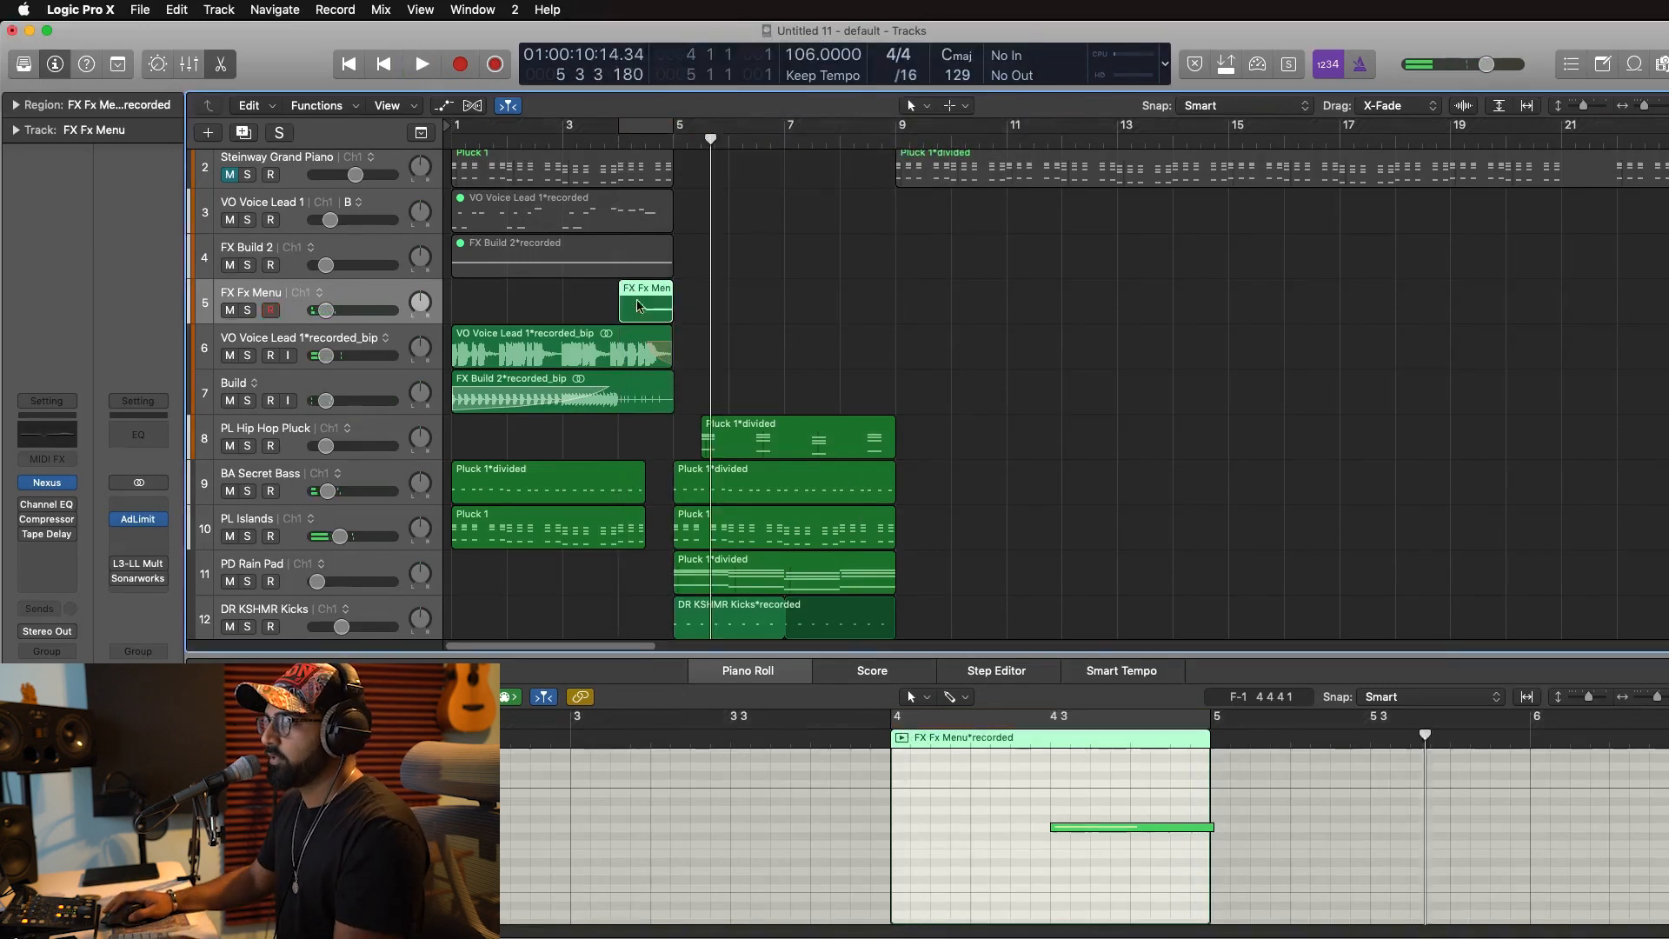
key("space")
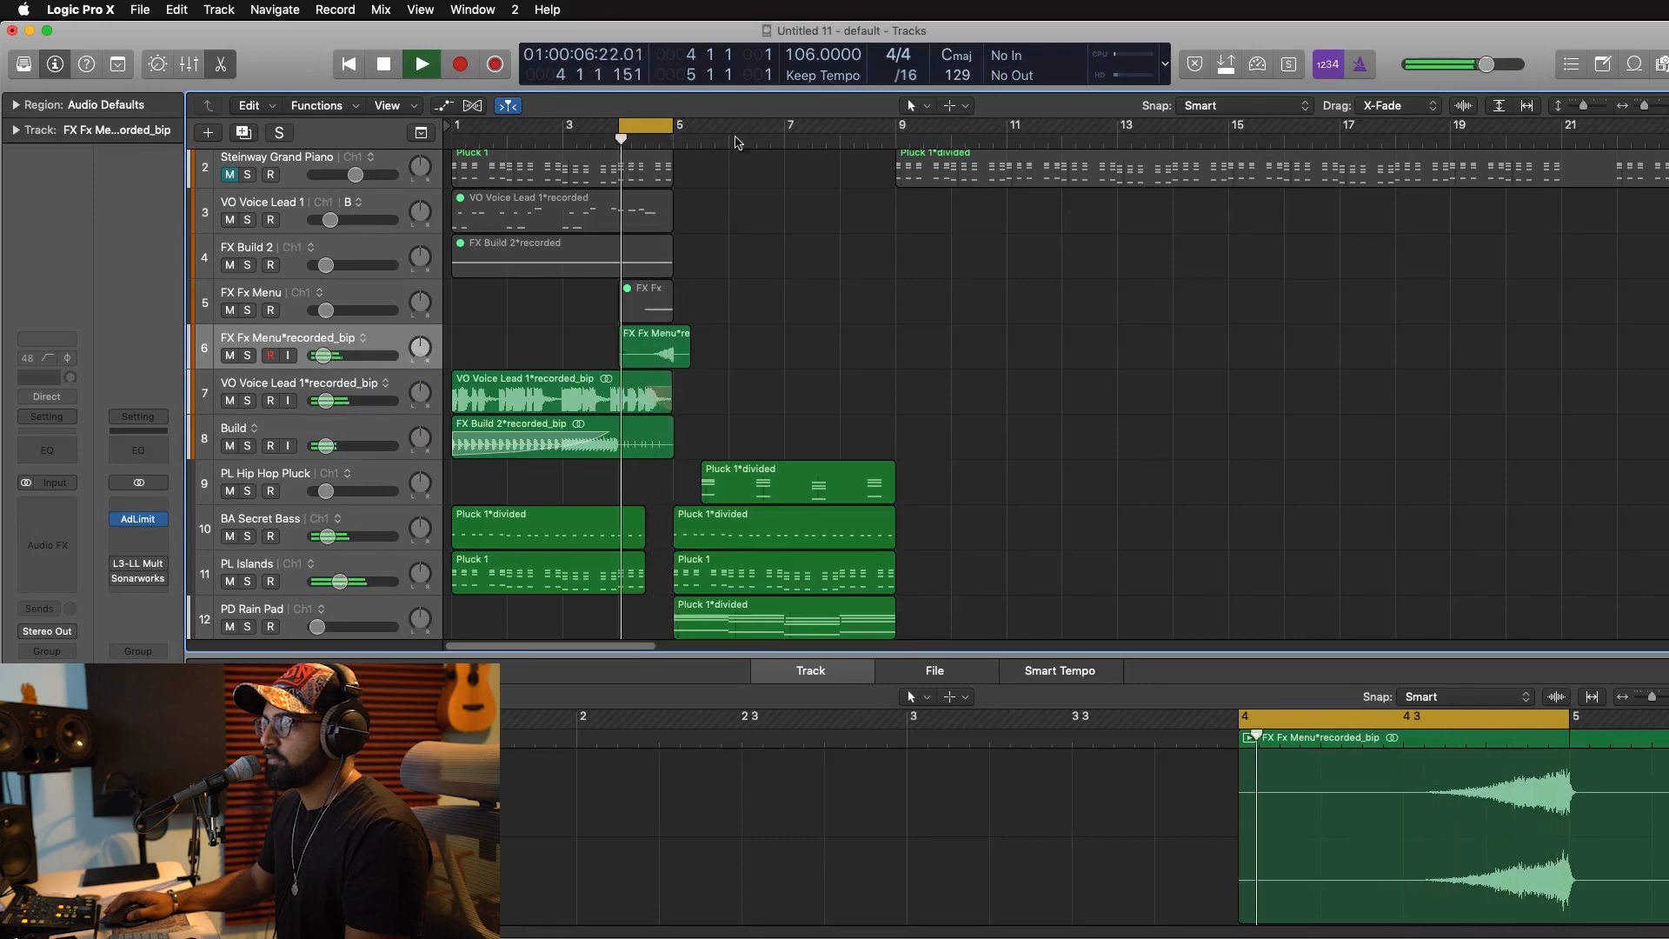
Set the cycle range to bars 5–9 and move the PL Islands track above PL Hip Hop Pluck.
left_click_drag(680, 126, 883, 146)
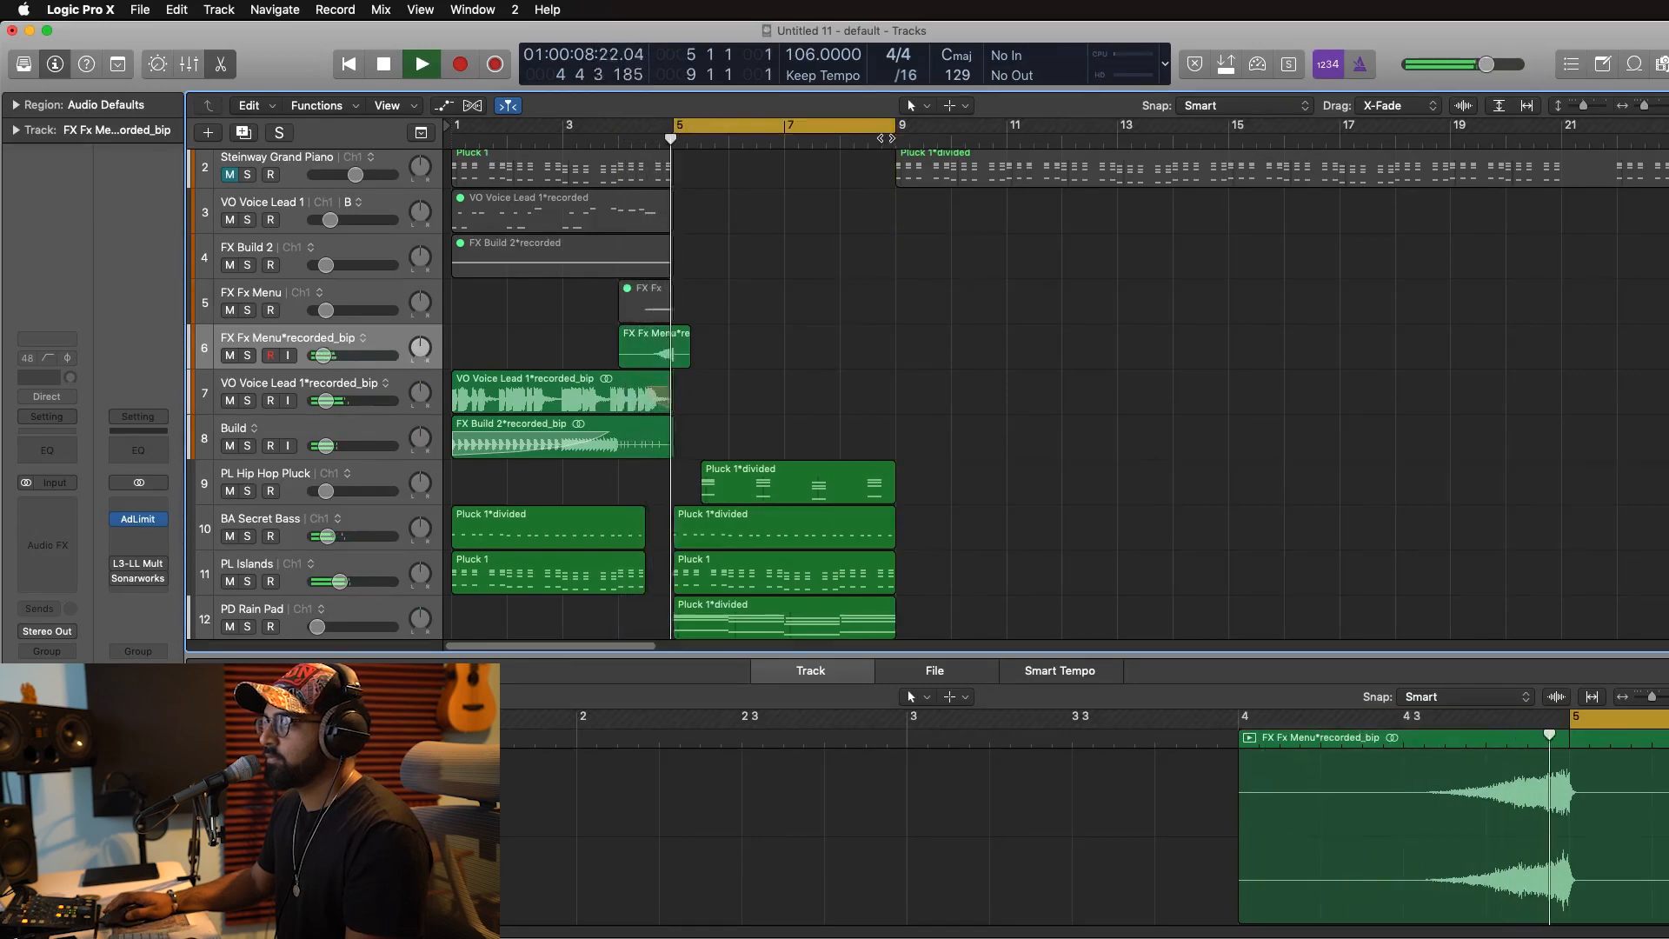
scroll(729, 426, "down", 3)
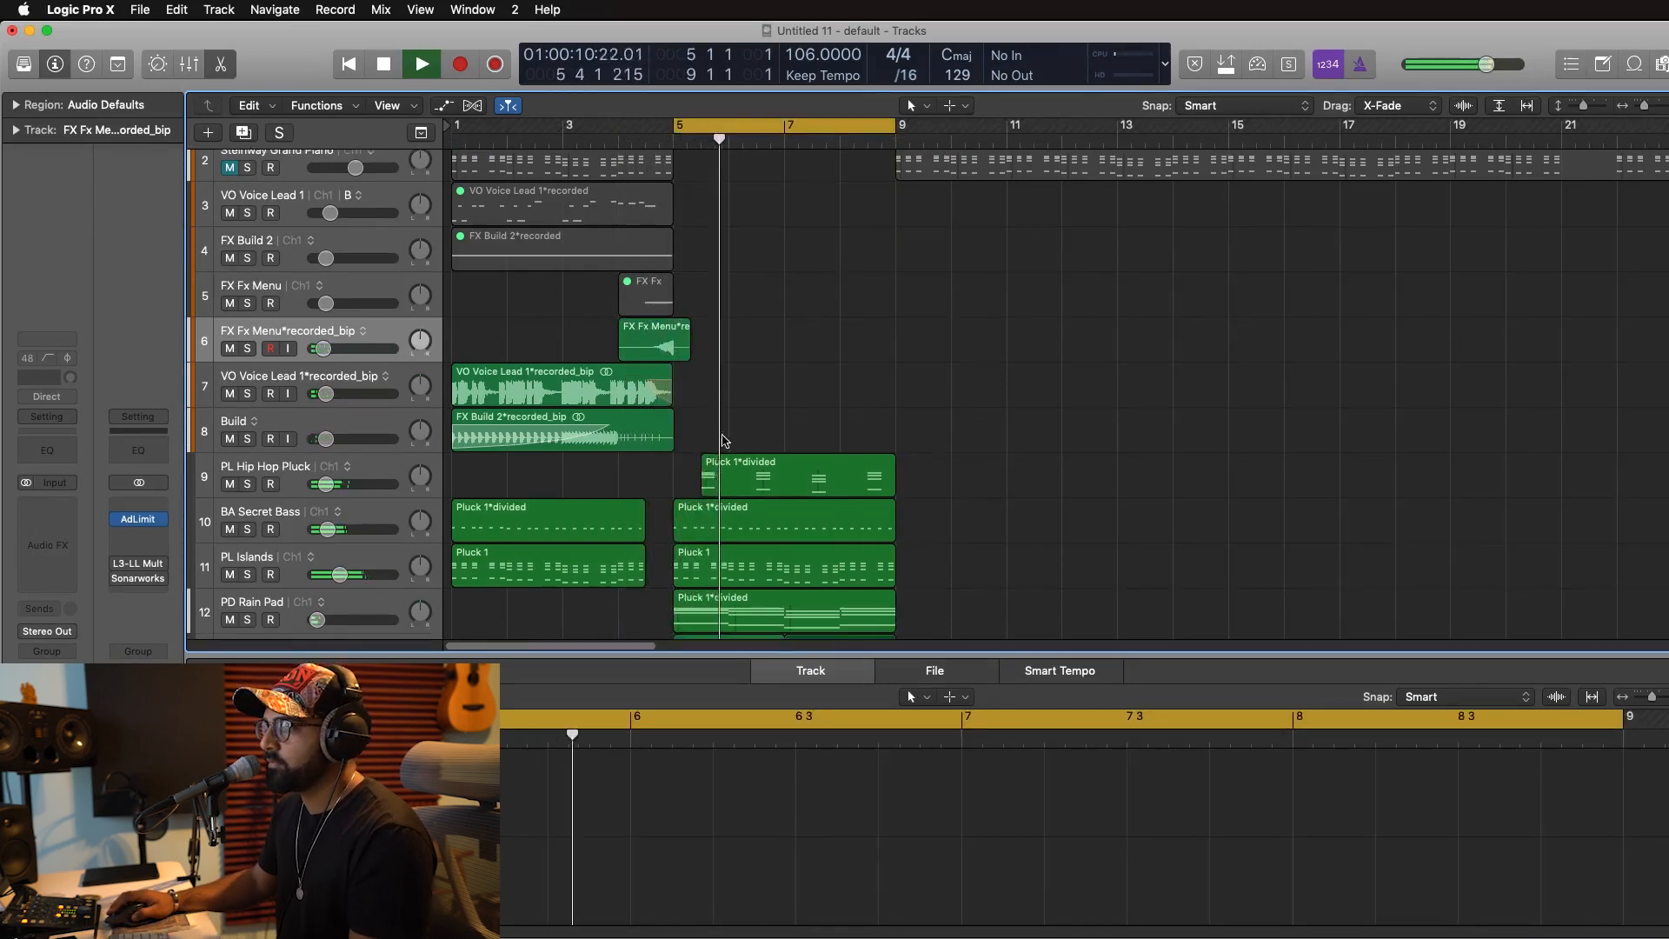
left_click_drag(396, 470, 395, 387)
scroll(844, 439, "down", 2)
key("space")
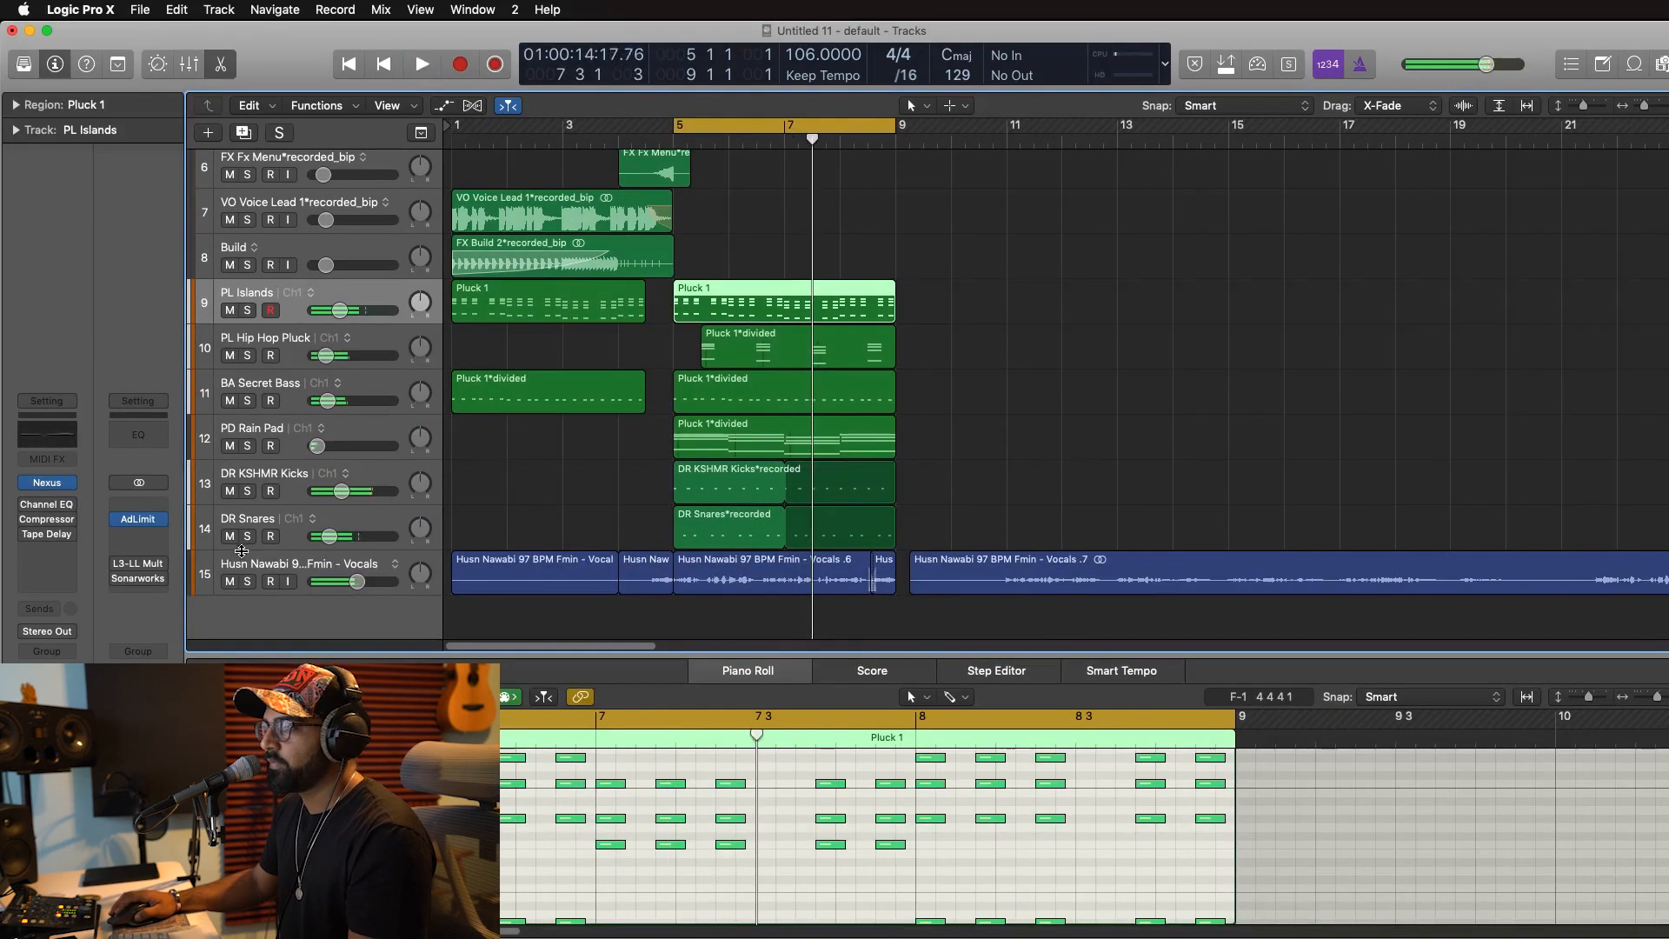
Insert a stereo Compressor on the Husn Nawabi vocals track and play the section.
left_click(259, 564)
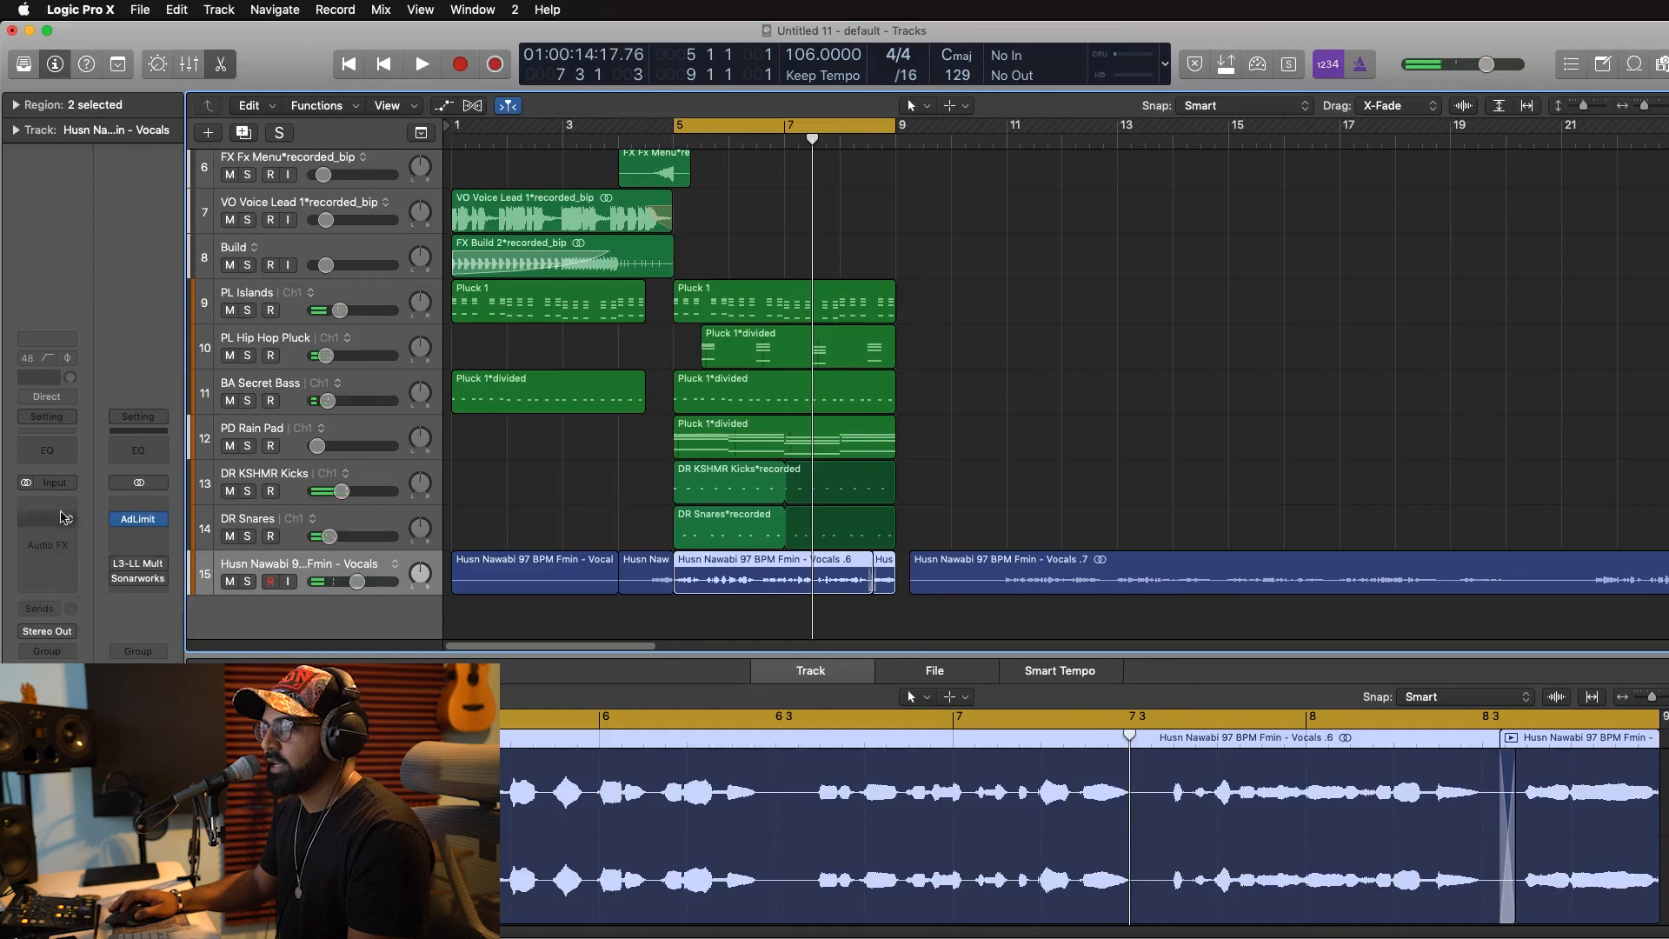
left_click(63, 518)
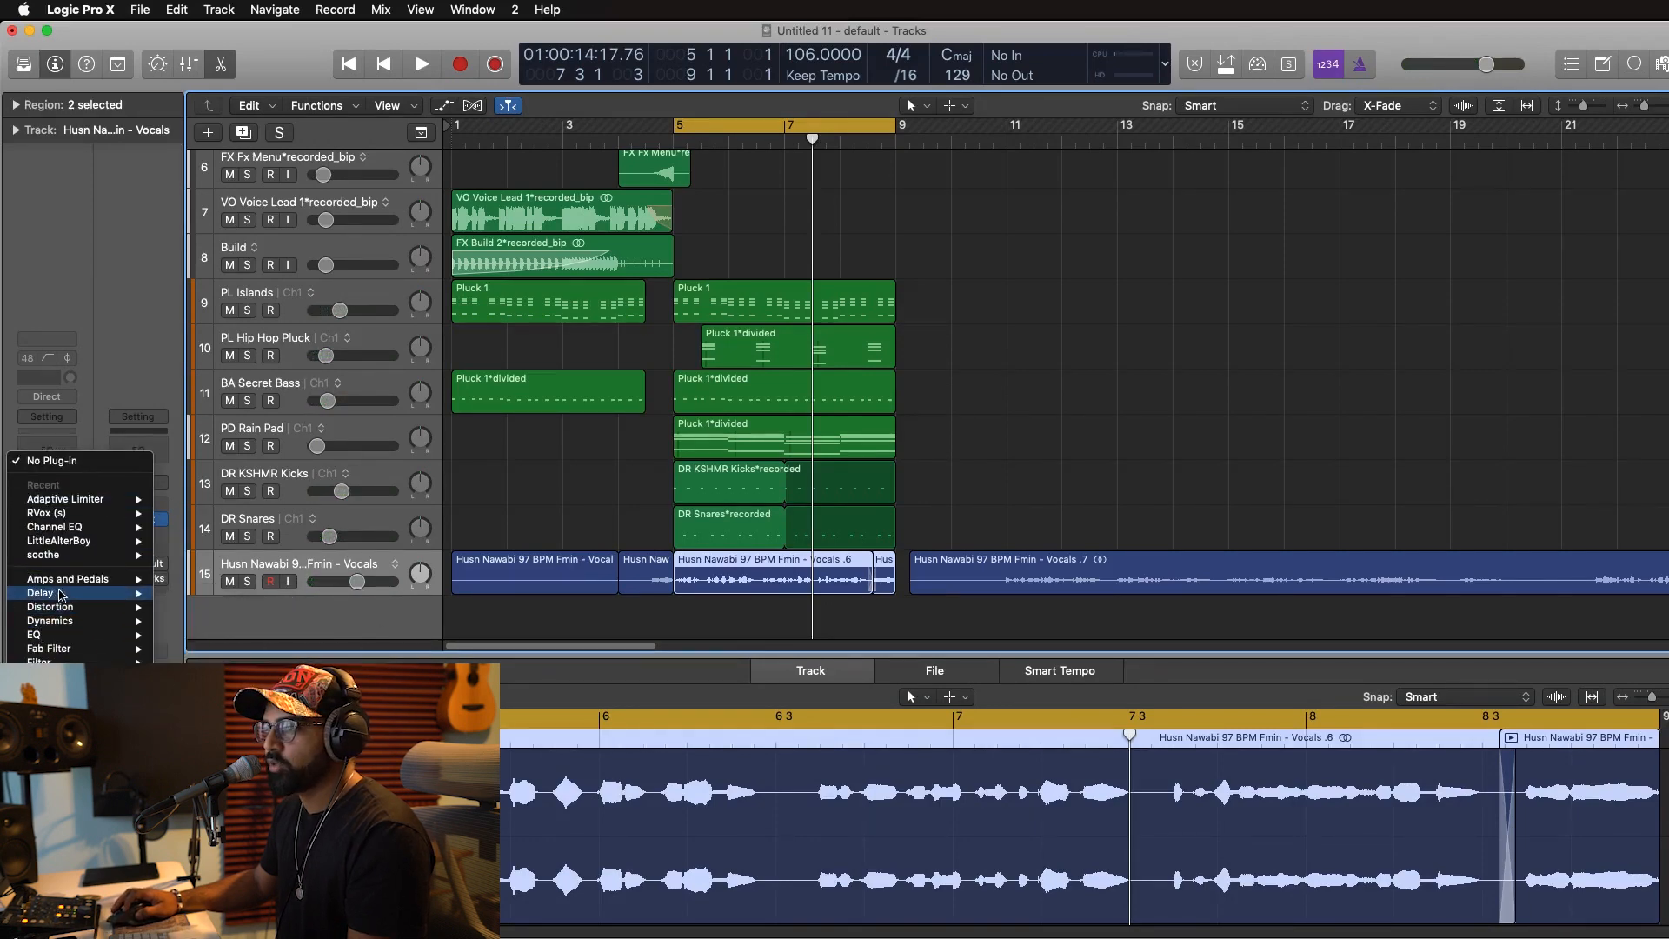
mouse_move(75, 624)
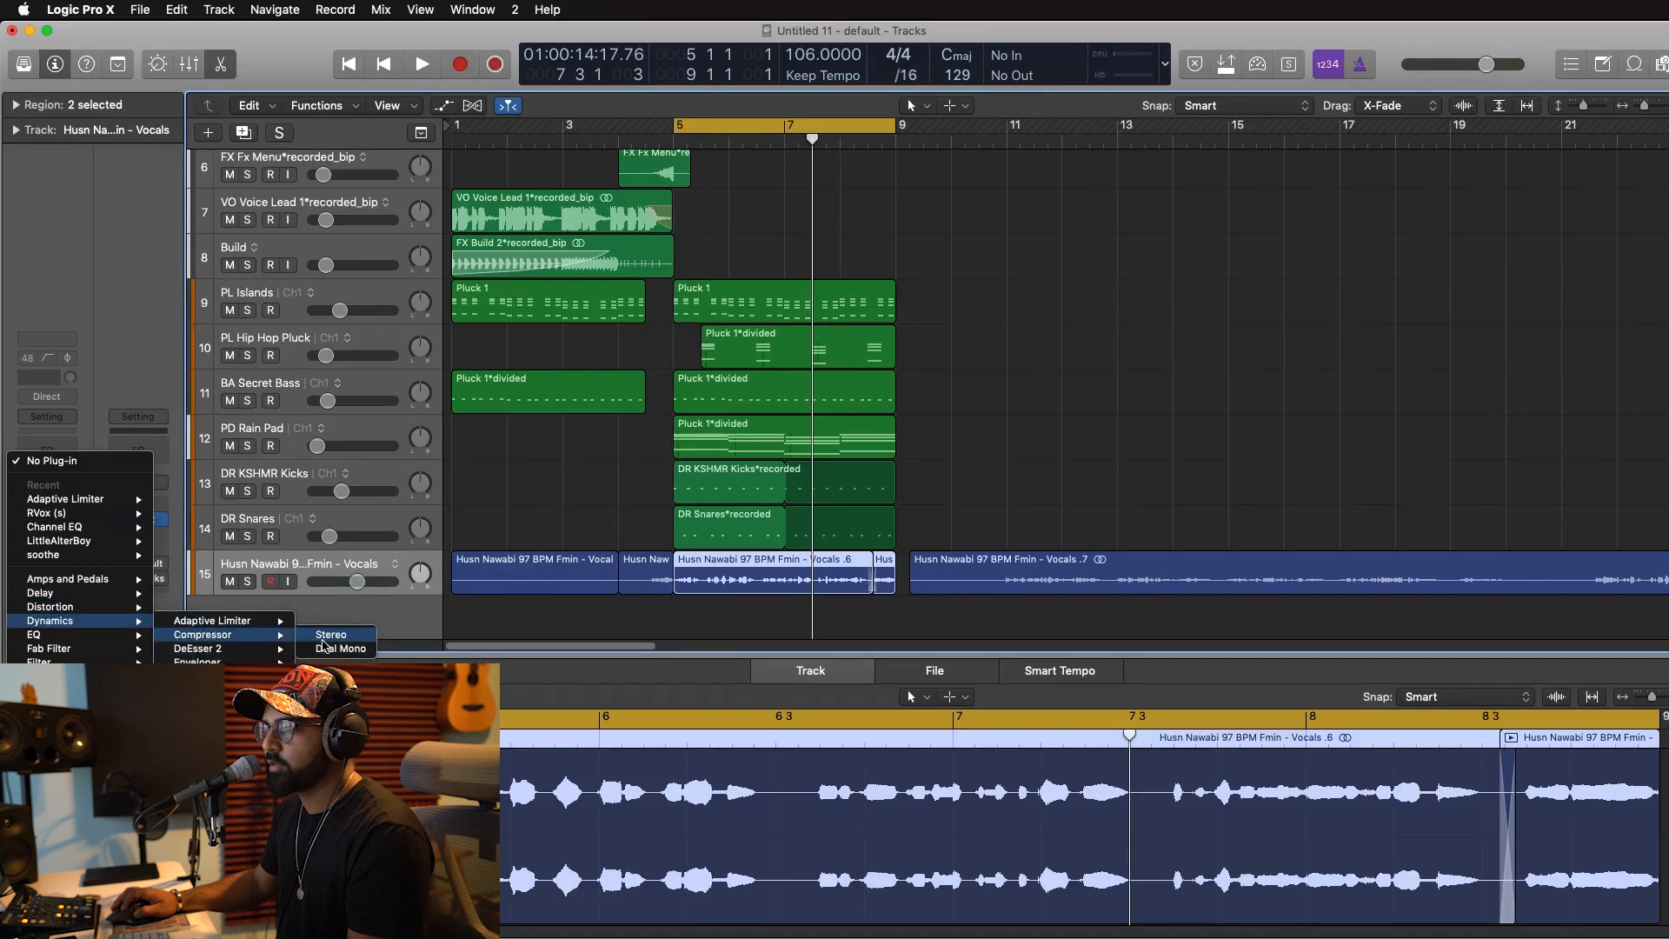
left_click(322, 639)
key("space")
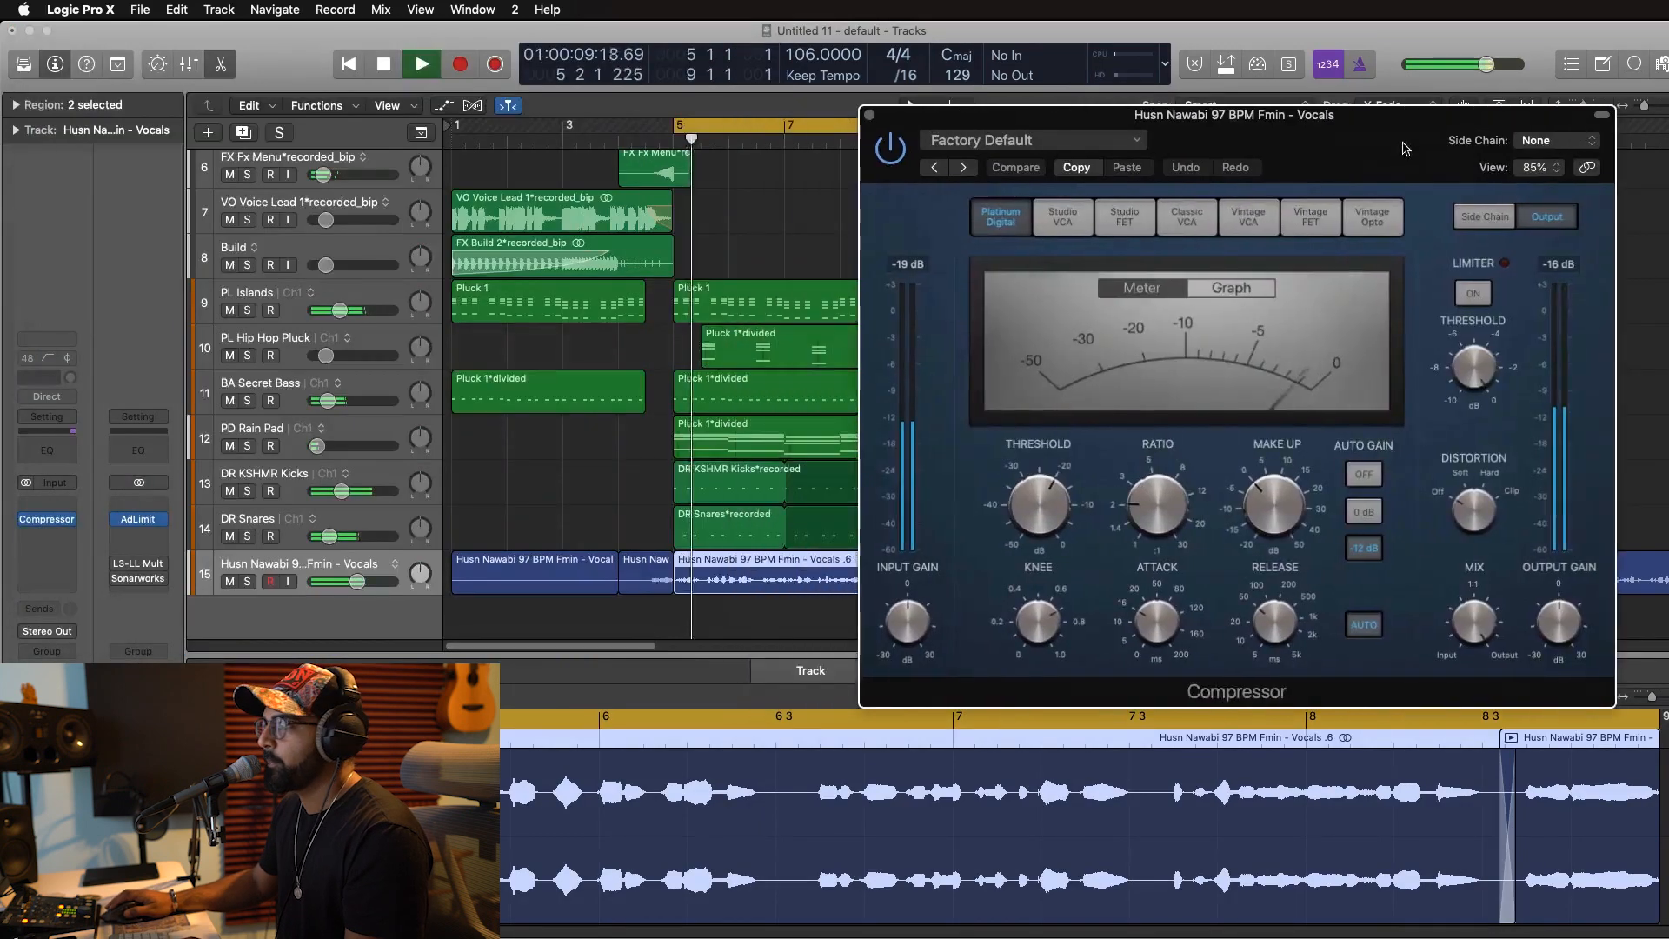
Load the Bright Vocal preset from the Voice category in the vocal Compressor and play it back.
left_click_drag(1406, 148, 1430, 148)
key("space")
left_click(1056, 140)
mouse_move(1061, 613)
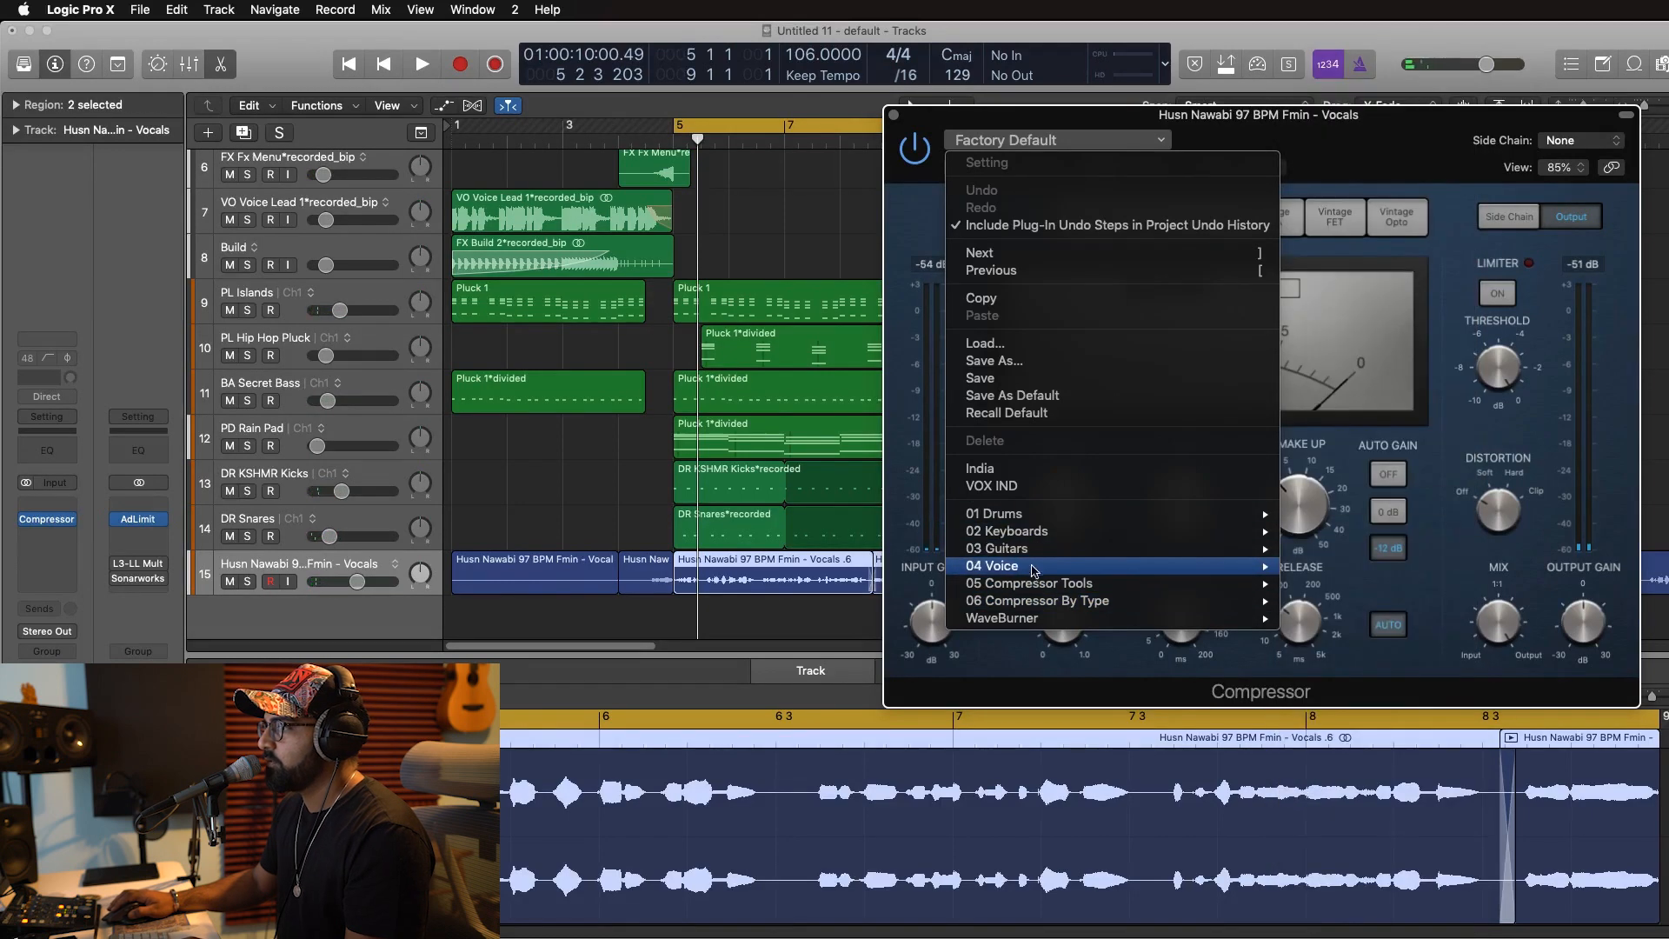
mouse_move(1037, 566)
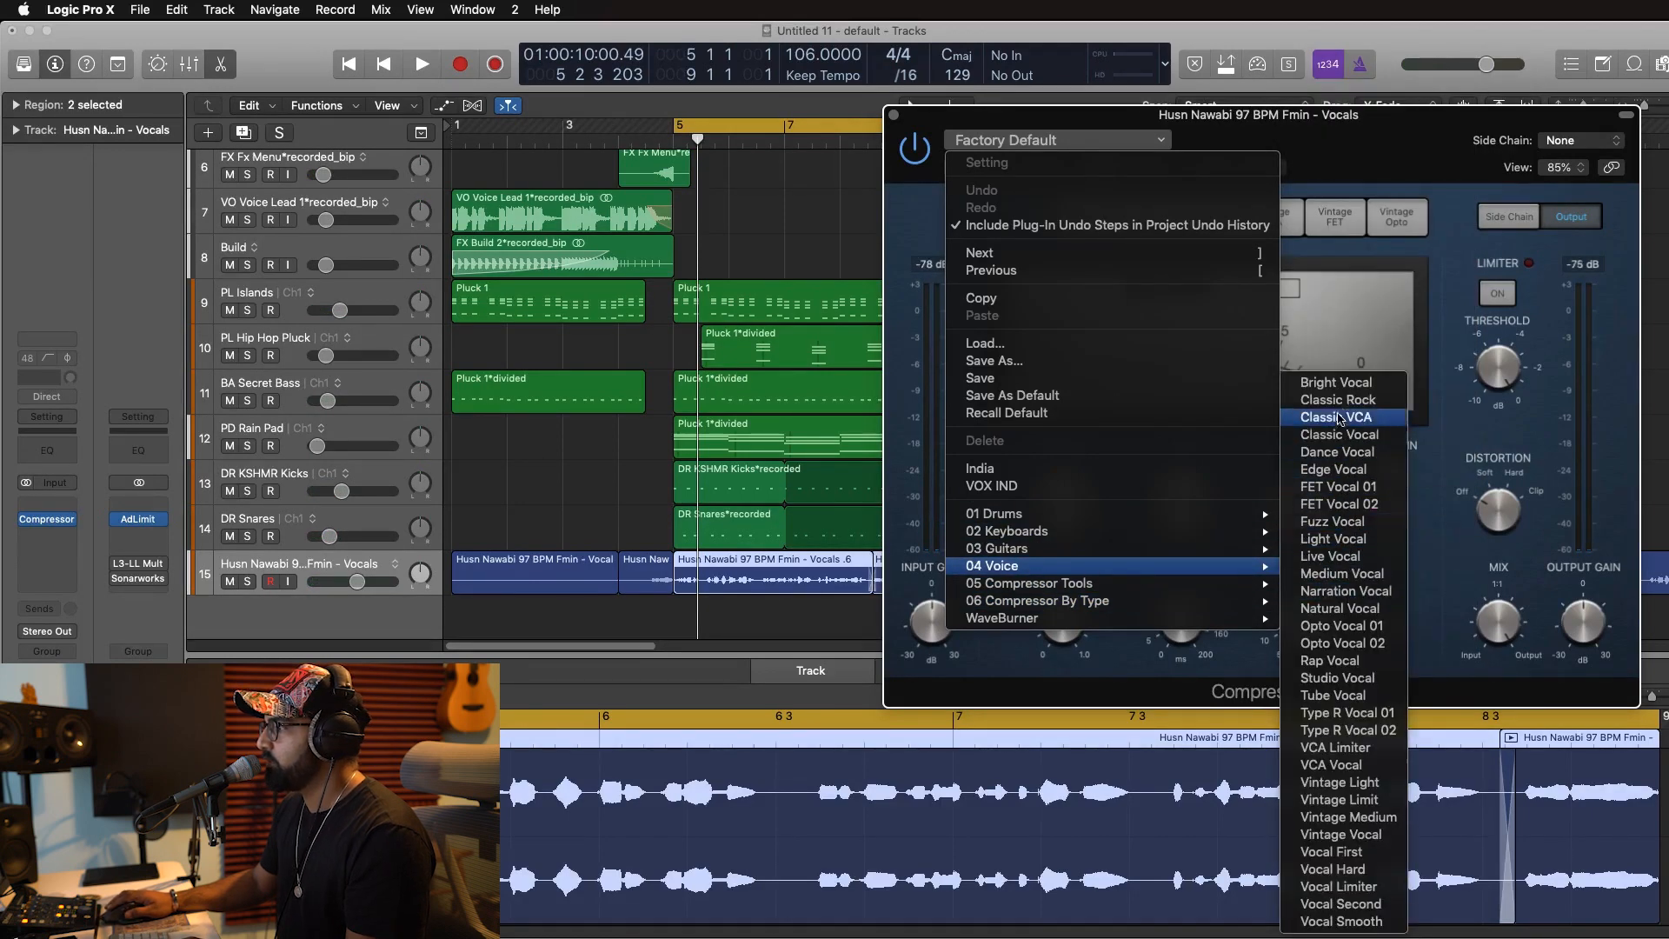
left_click(869, 515)
key("space")
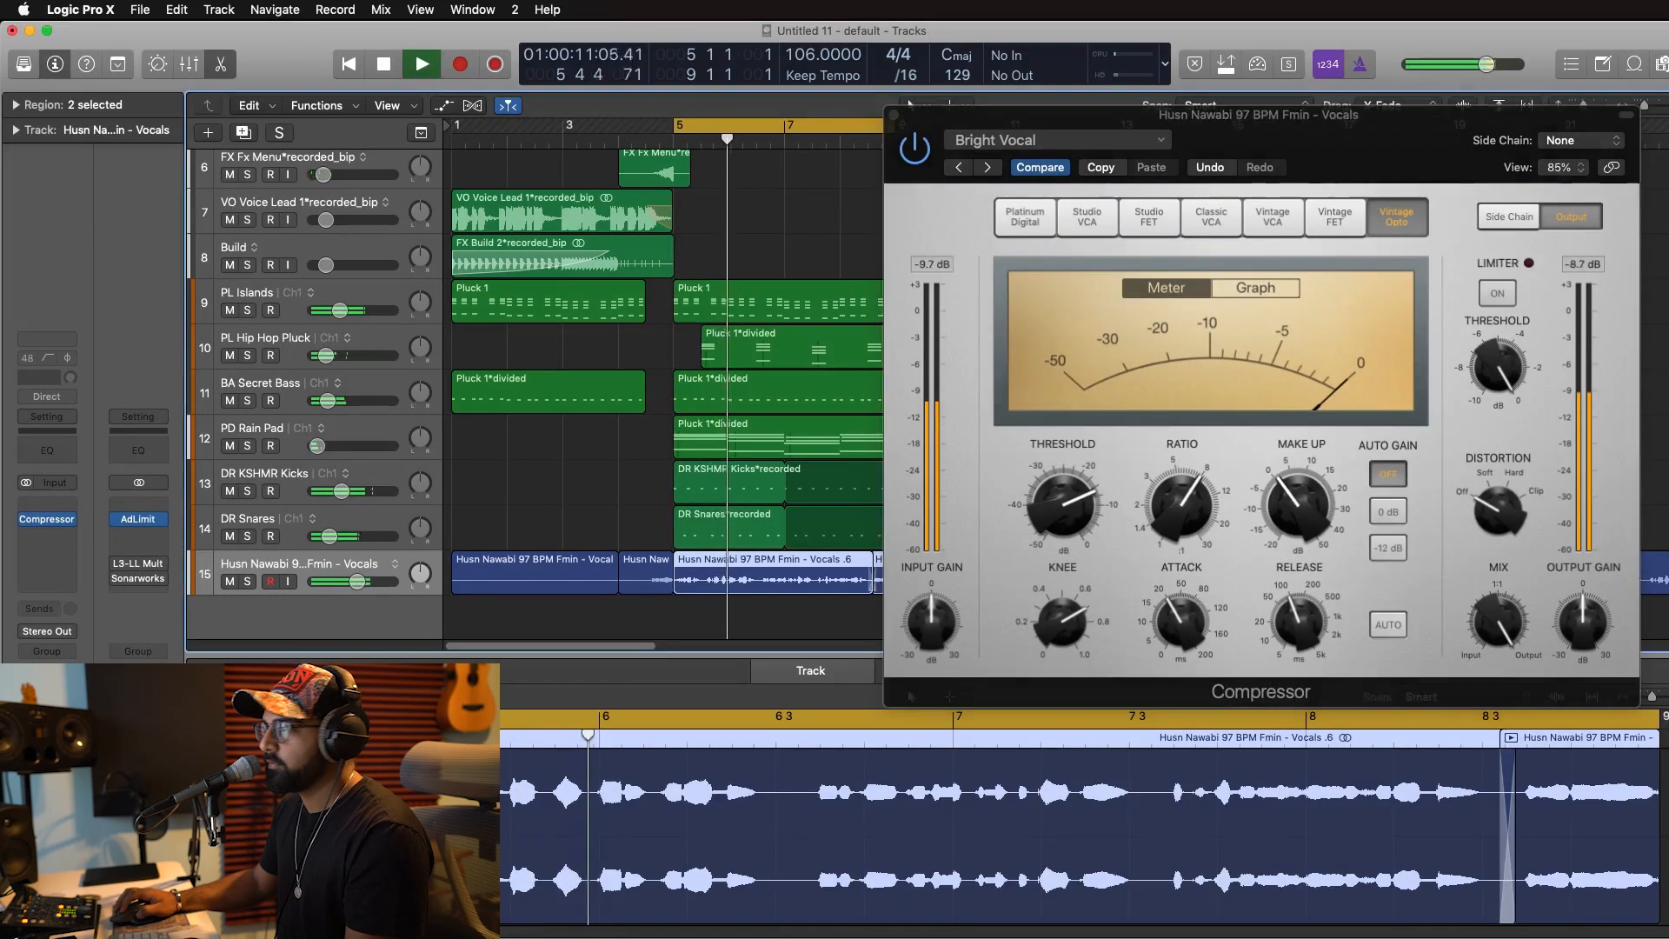
Set the vocal Compressor's ratio to 6.1:1, lower its threshold, set make-up gain to 3.5 dB, and close its window.
mouse_move(1173, 502)
left_click_drag(1174, 502, 1173, 515)
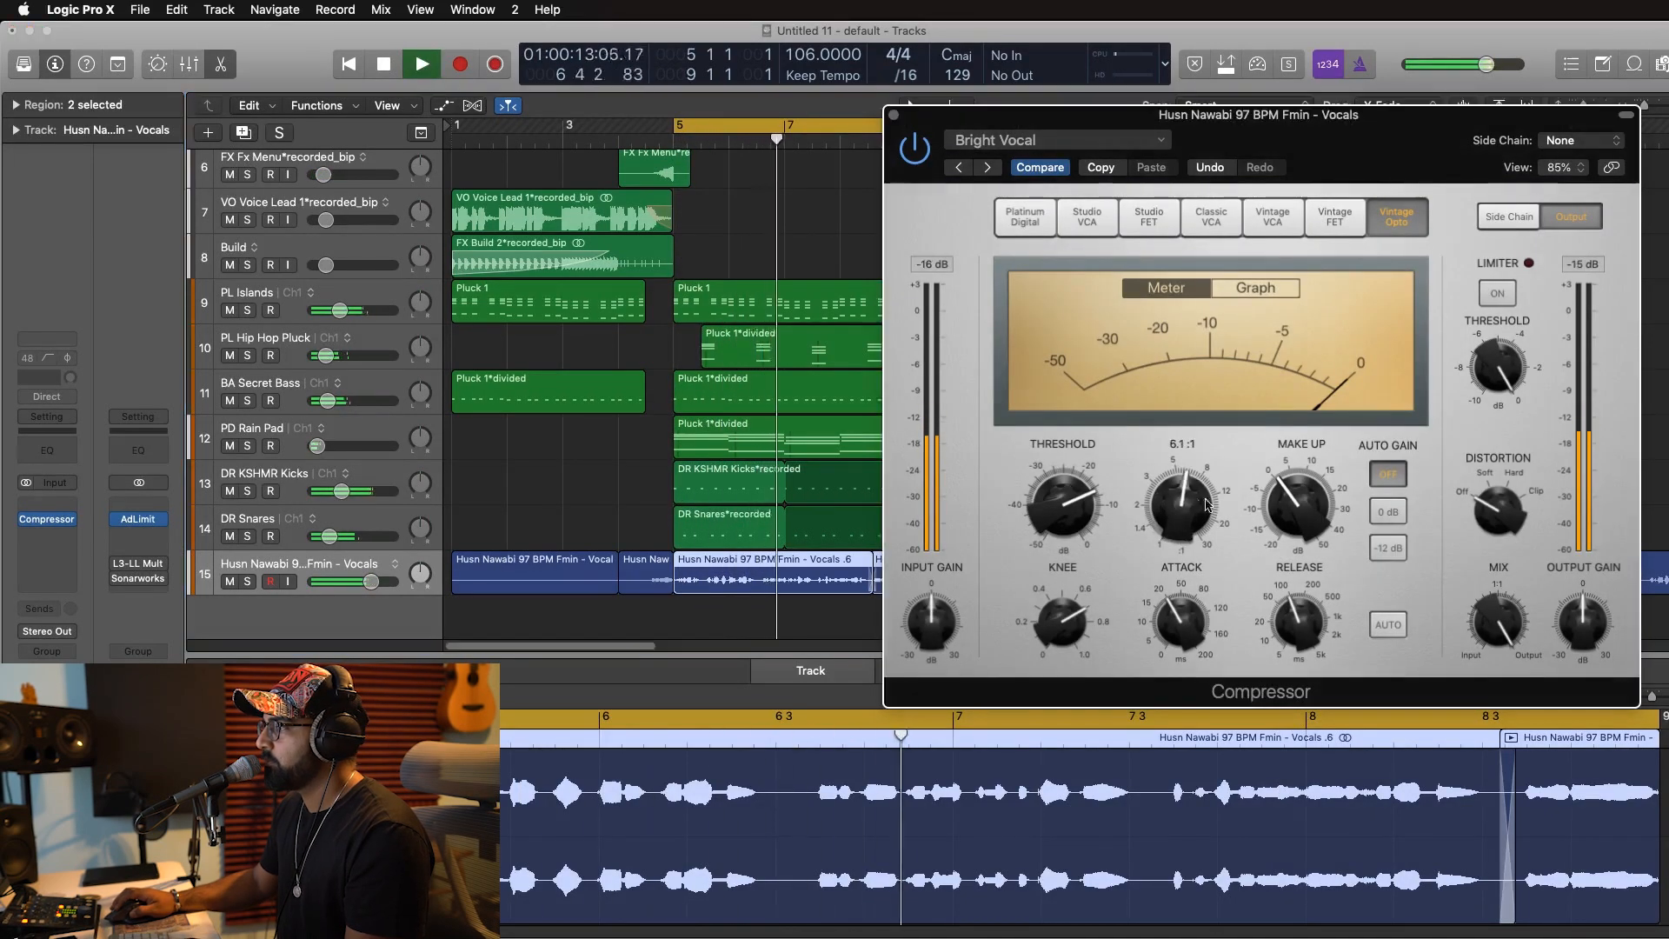
left_click_drag(1064, 506, 1065, 551)
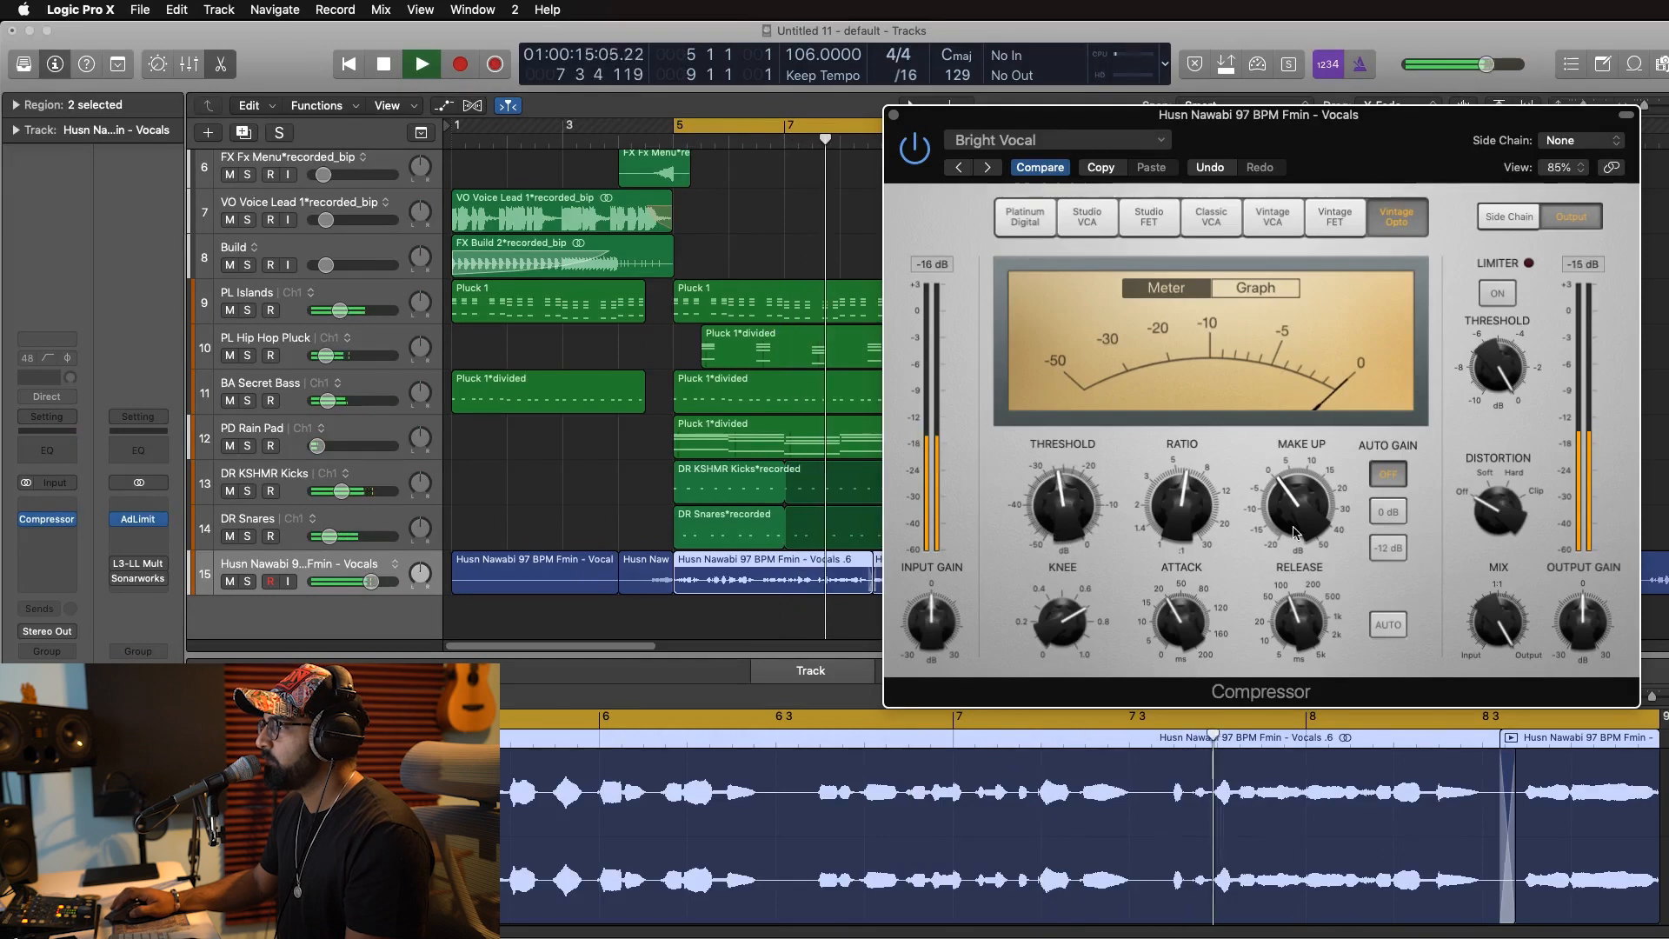
mouse_move(1308, 514)
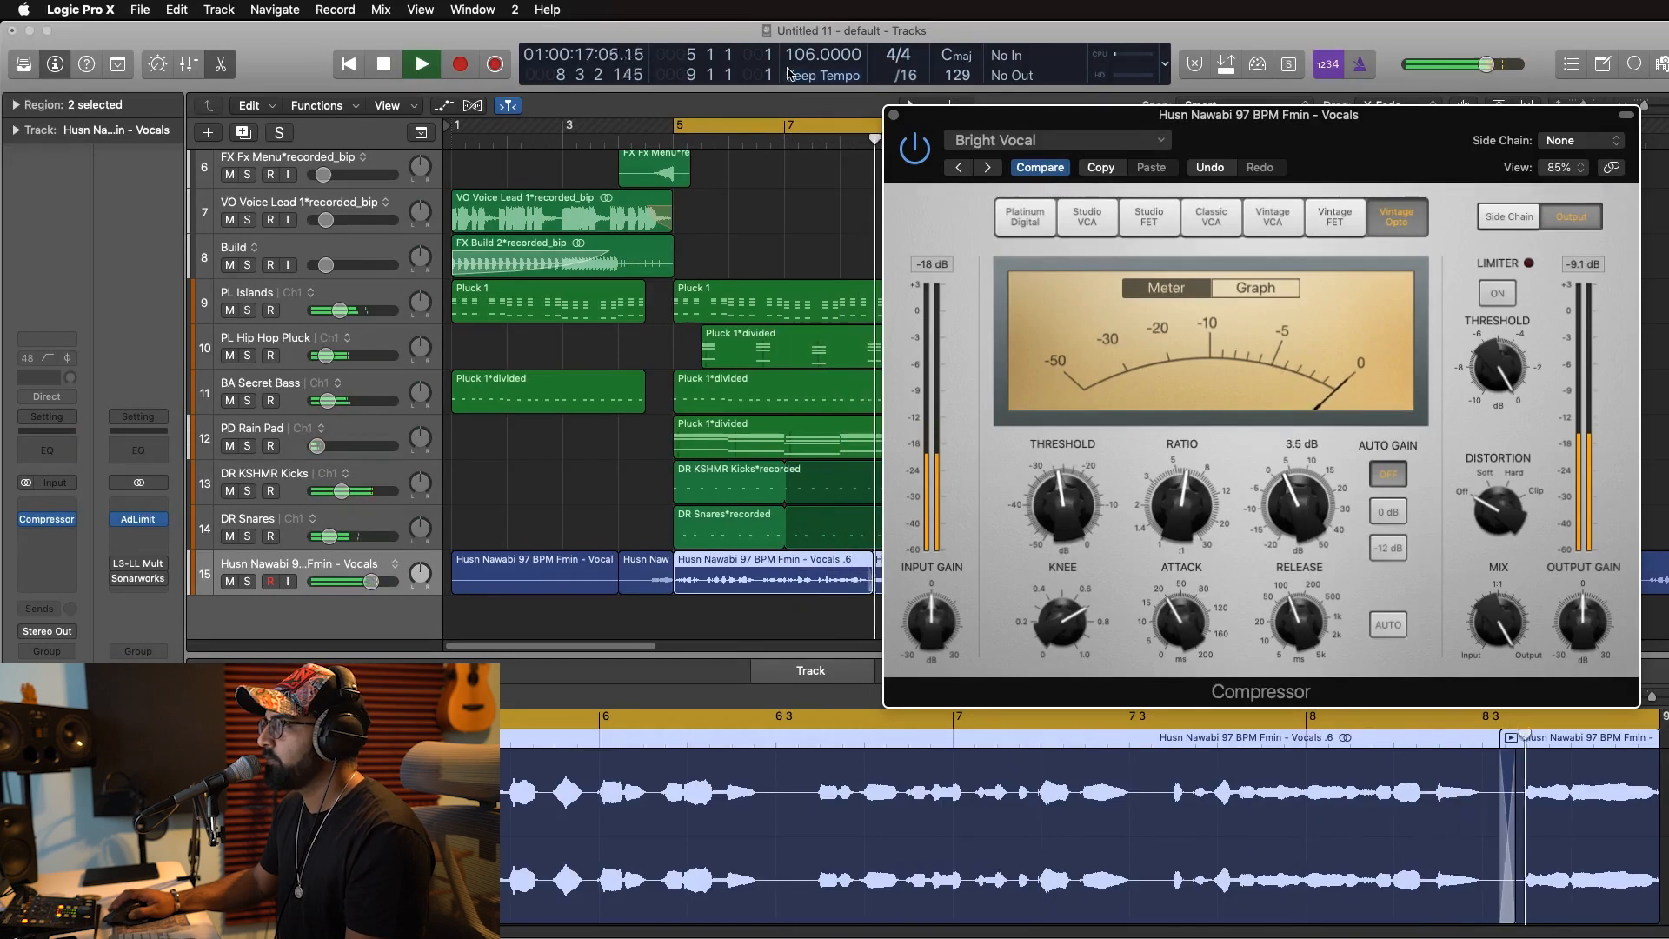
left_click(47, 519)
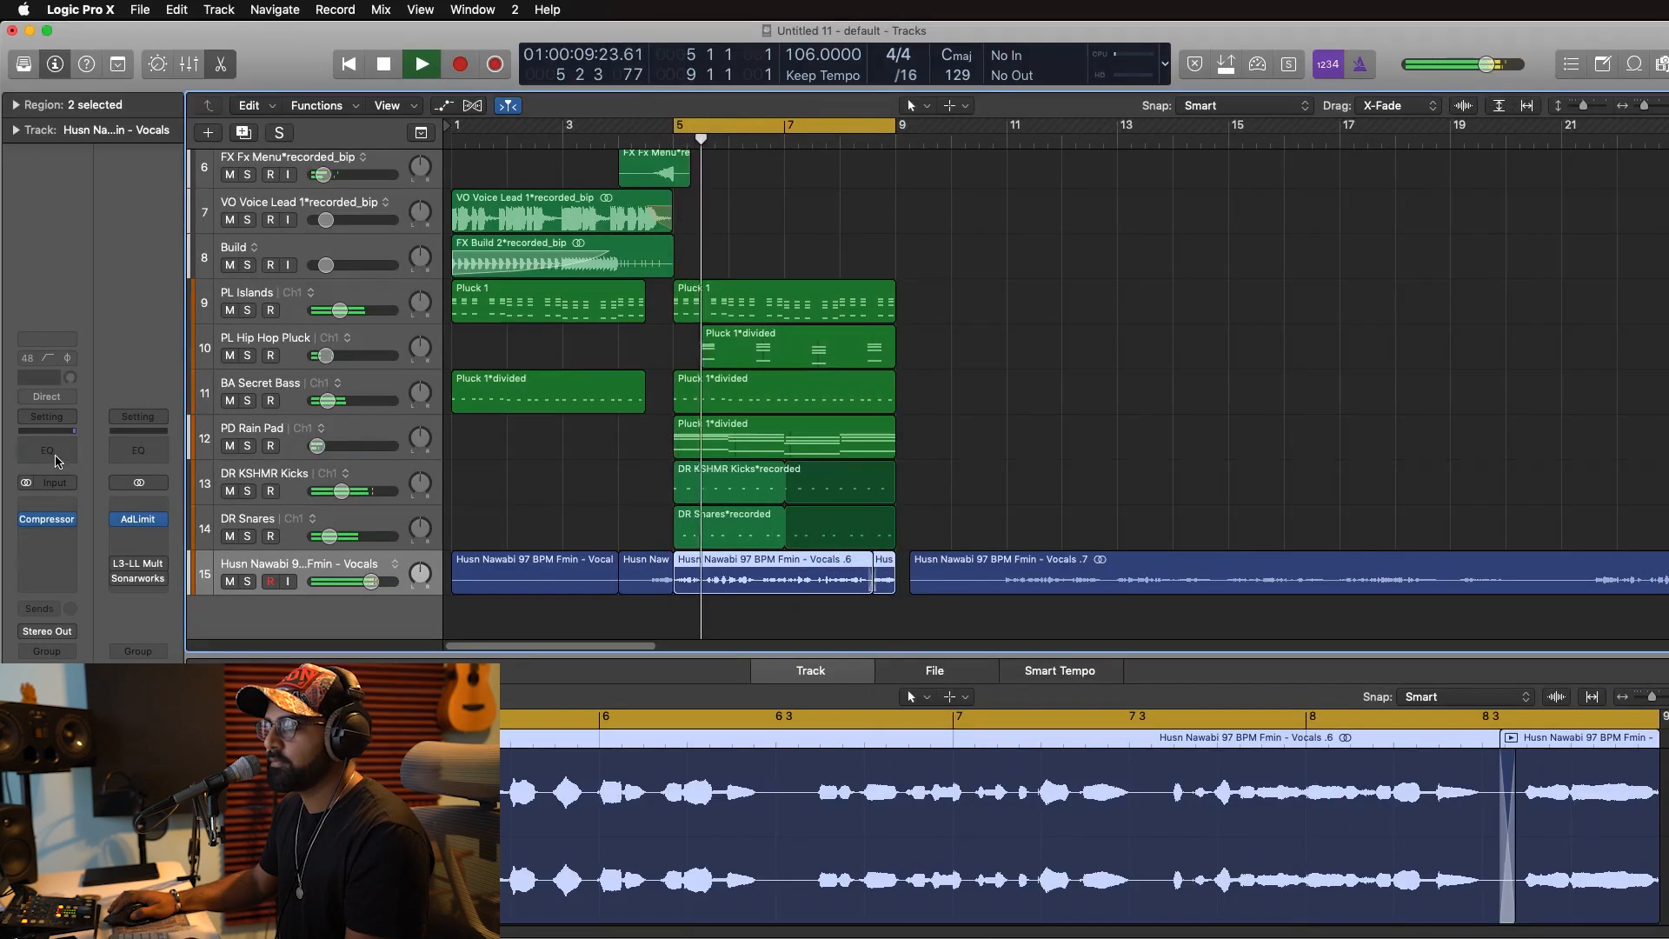
Insert a Channel EQ on the vocals with a 2350 Hz high shelf at +3.0 dB, a 205 Hz low cut and a +2.5 dB boost at 1080 Hz.
left_click(56, 459)
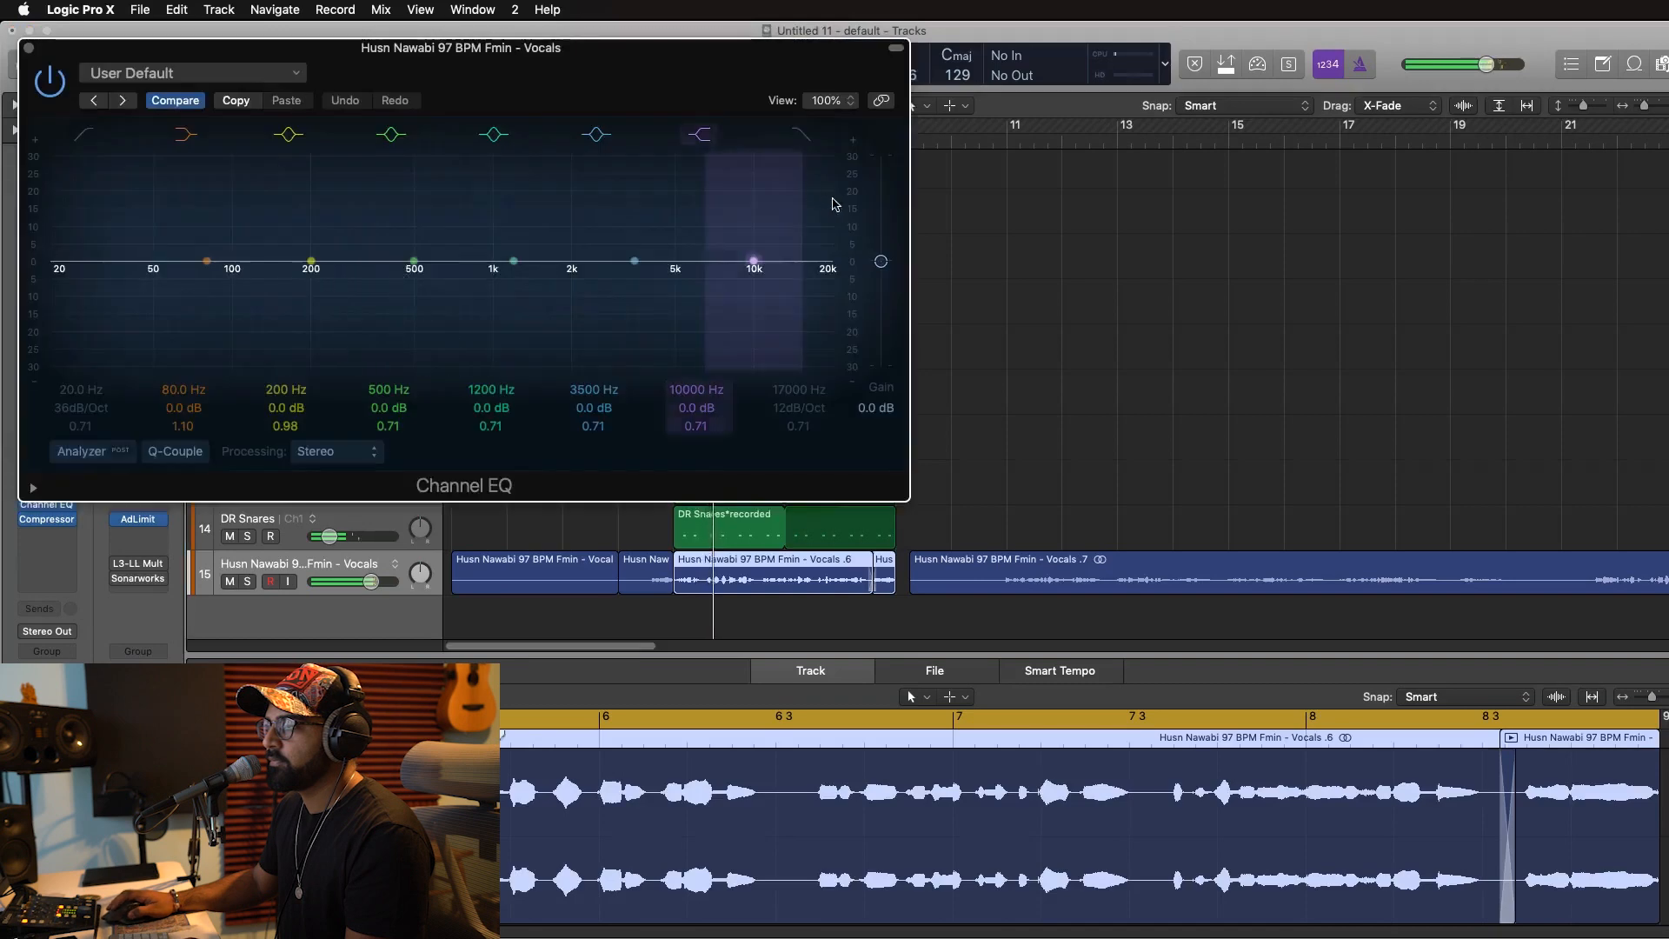
left_click(86, 452)
left_click_drag(739, 259, 561, 249)
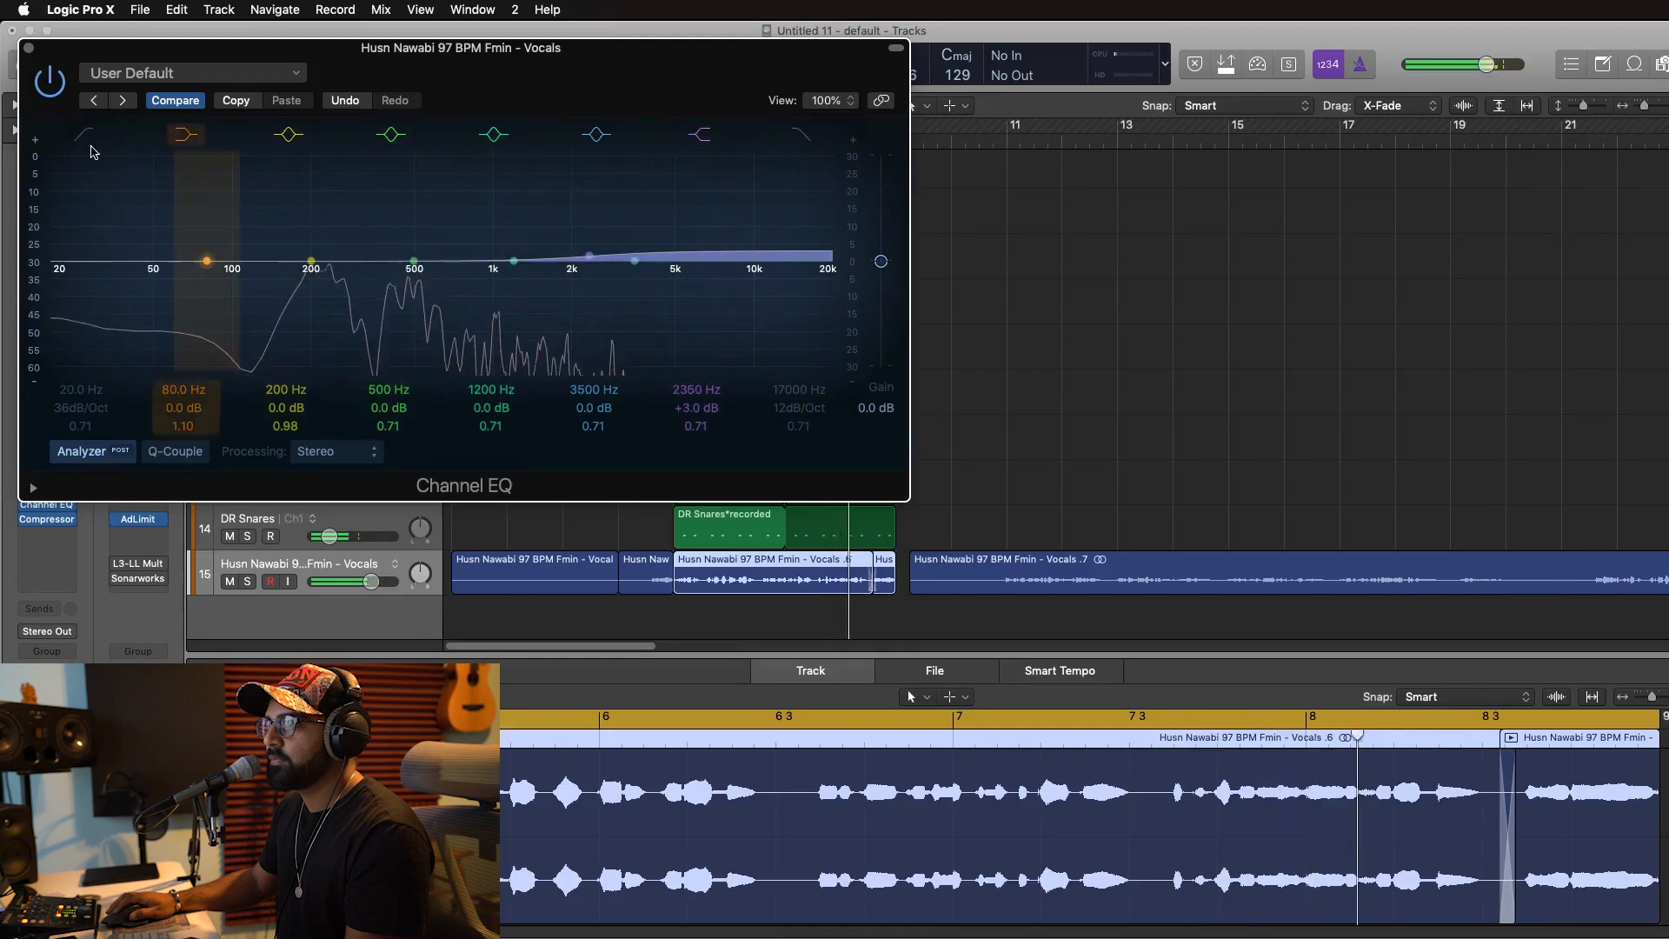
left_click_drag(59, 262, 482, 256)
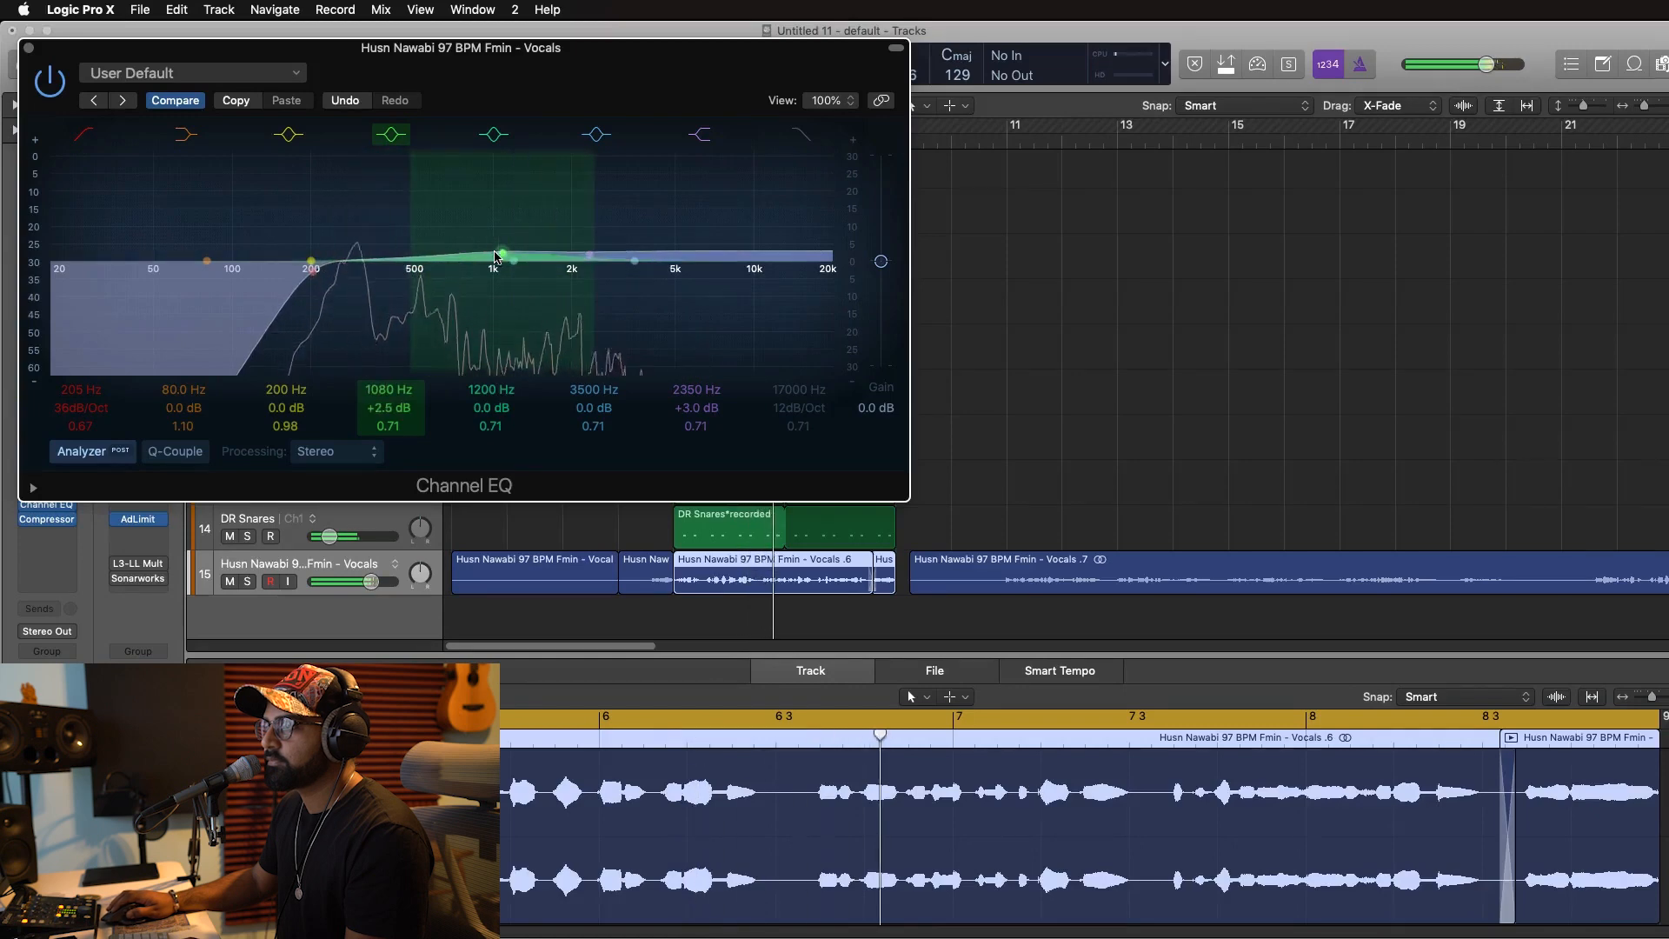
Cut the vocal EQ by 5.5 dB at 4550 Hz with a Q of 5.00 and close the EQ window.
left_click_drag(628, 265, 623, 272)
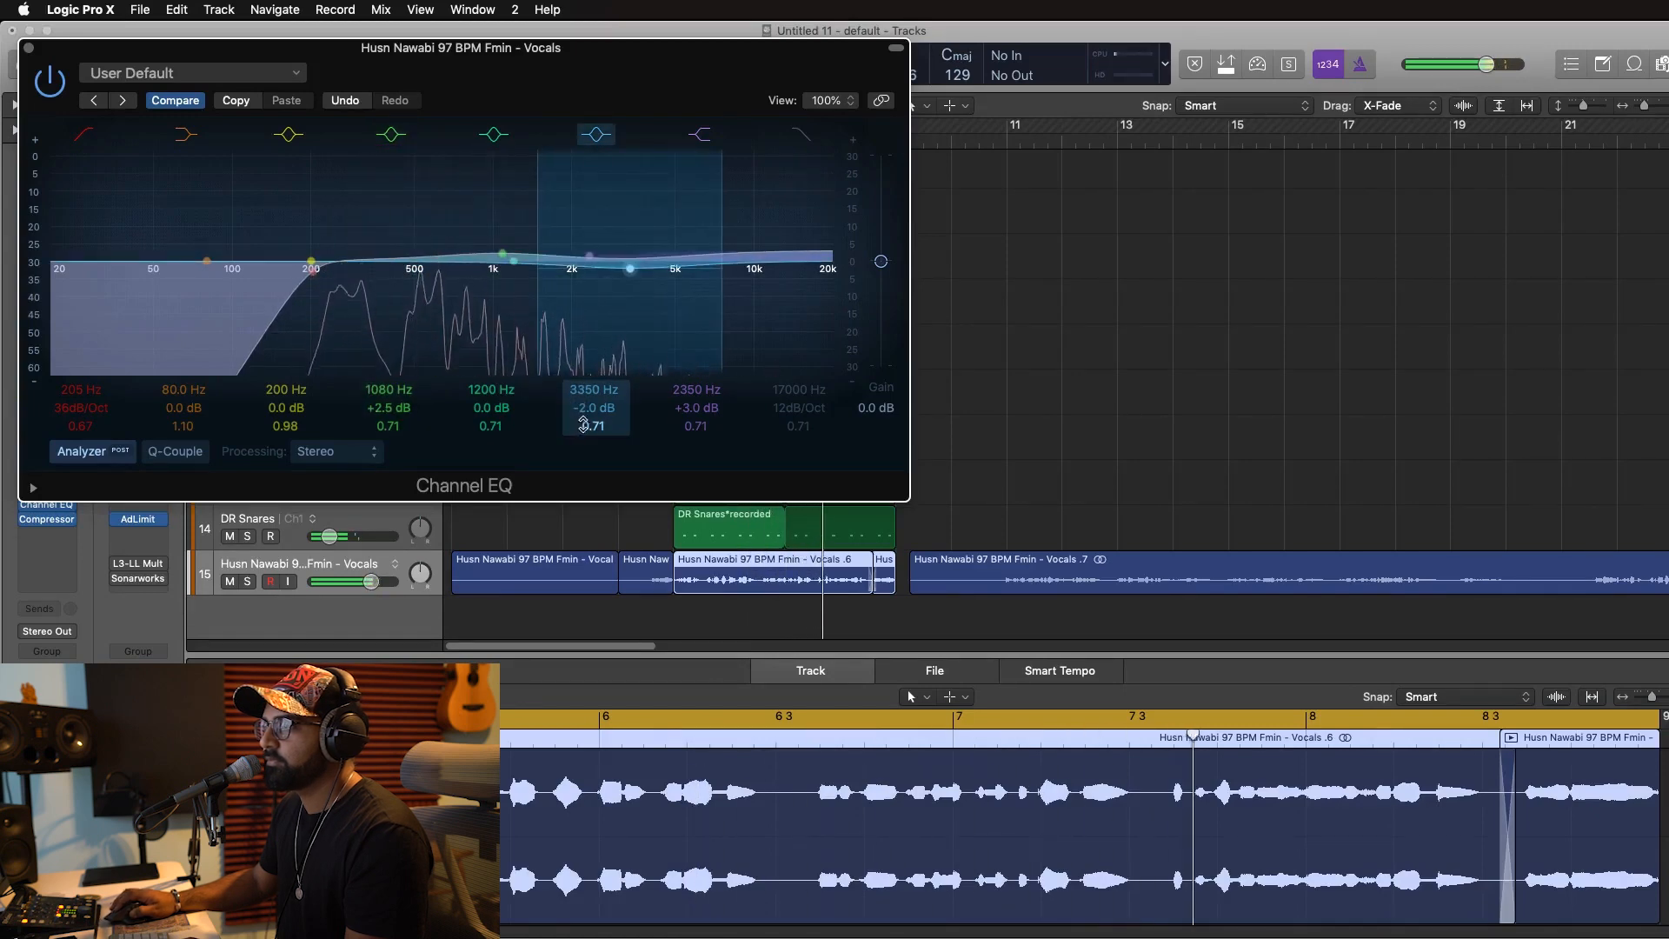
left_click_drag(583, 424, 666, 294)
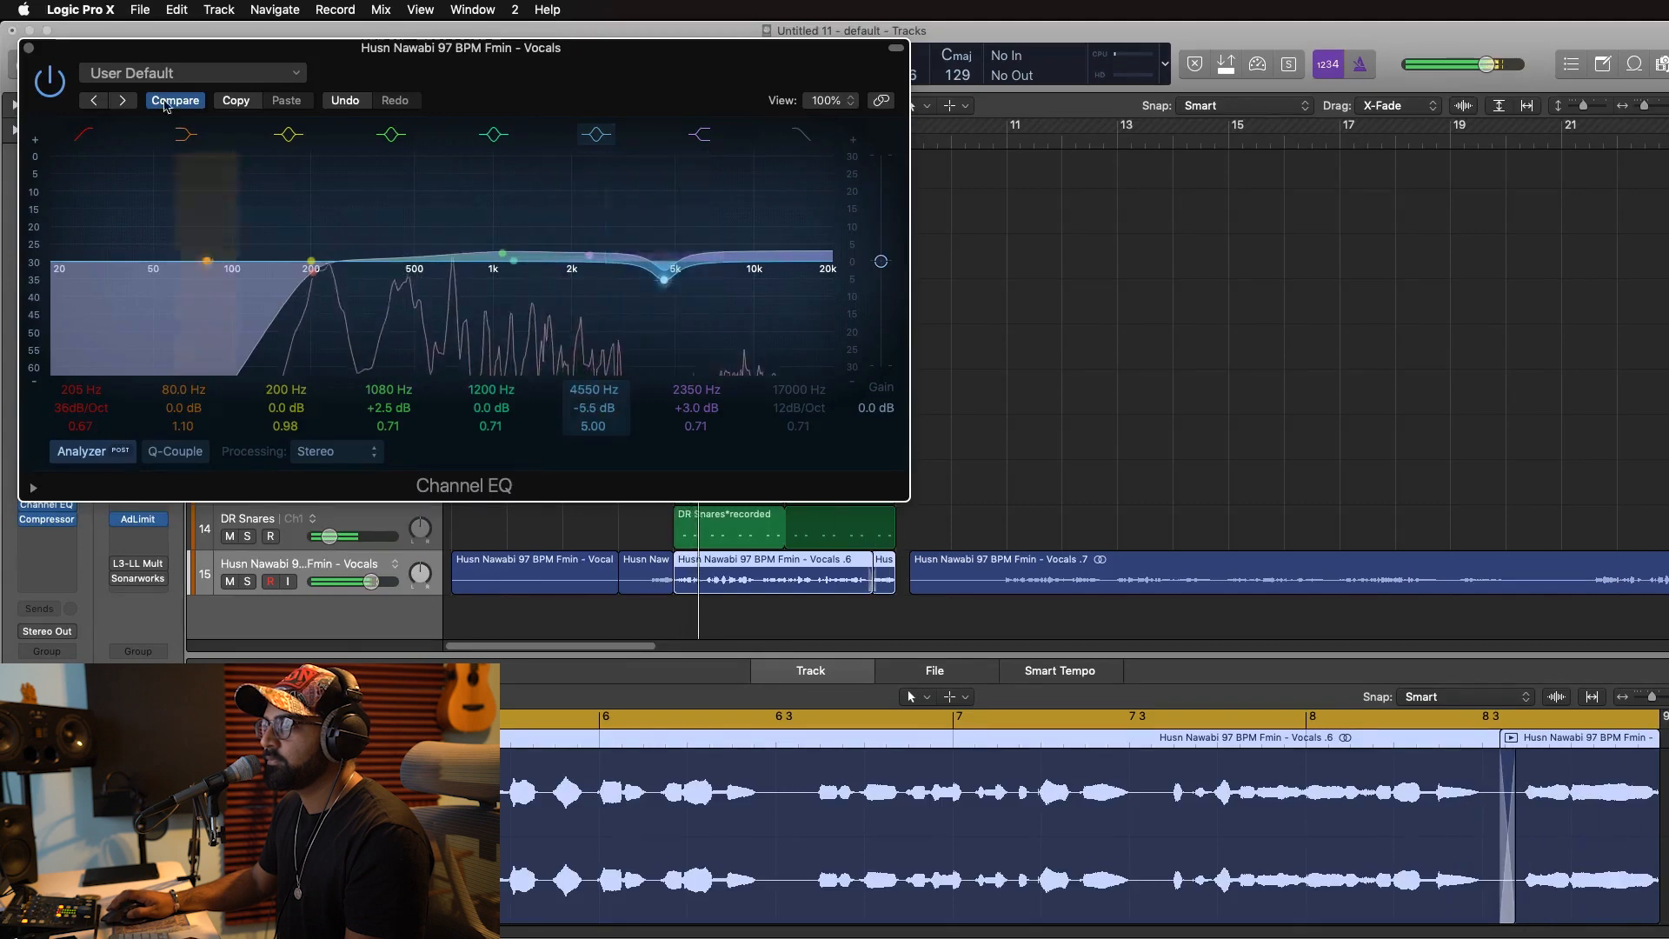
left_click(29, 49)
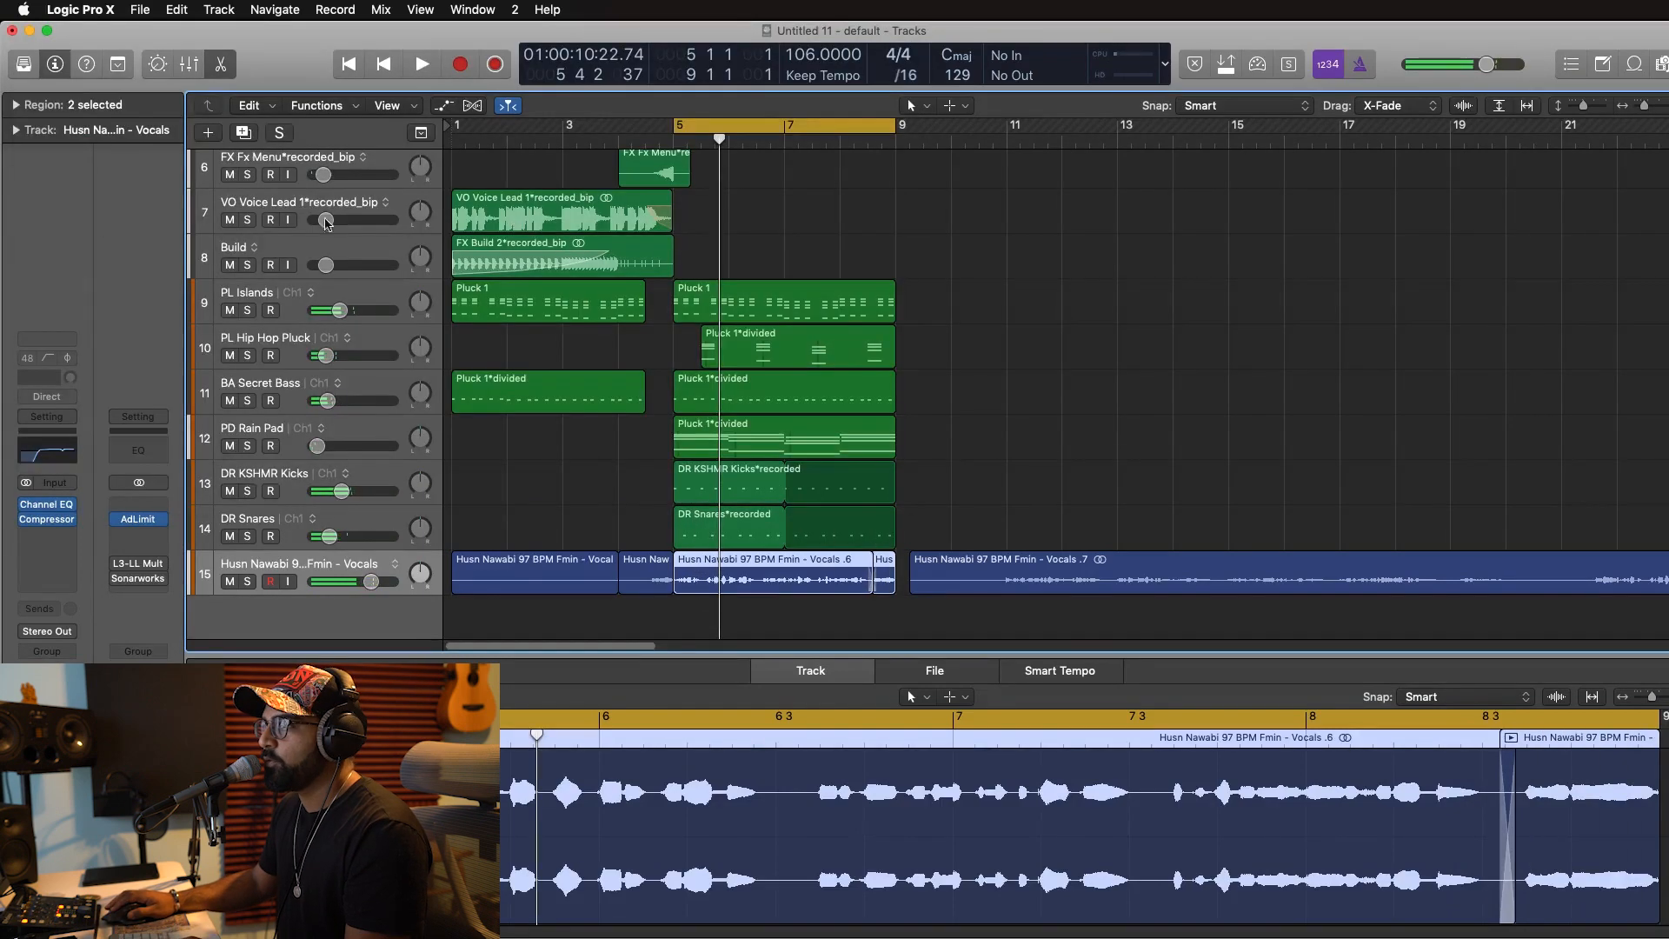
Add a Bus 1 (Rev Long) send to the vocals track and raise its level during playback.
left_click(39, 610)
mouse_move(69, 638)
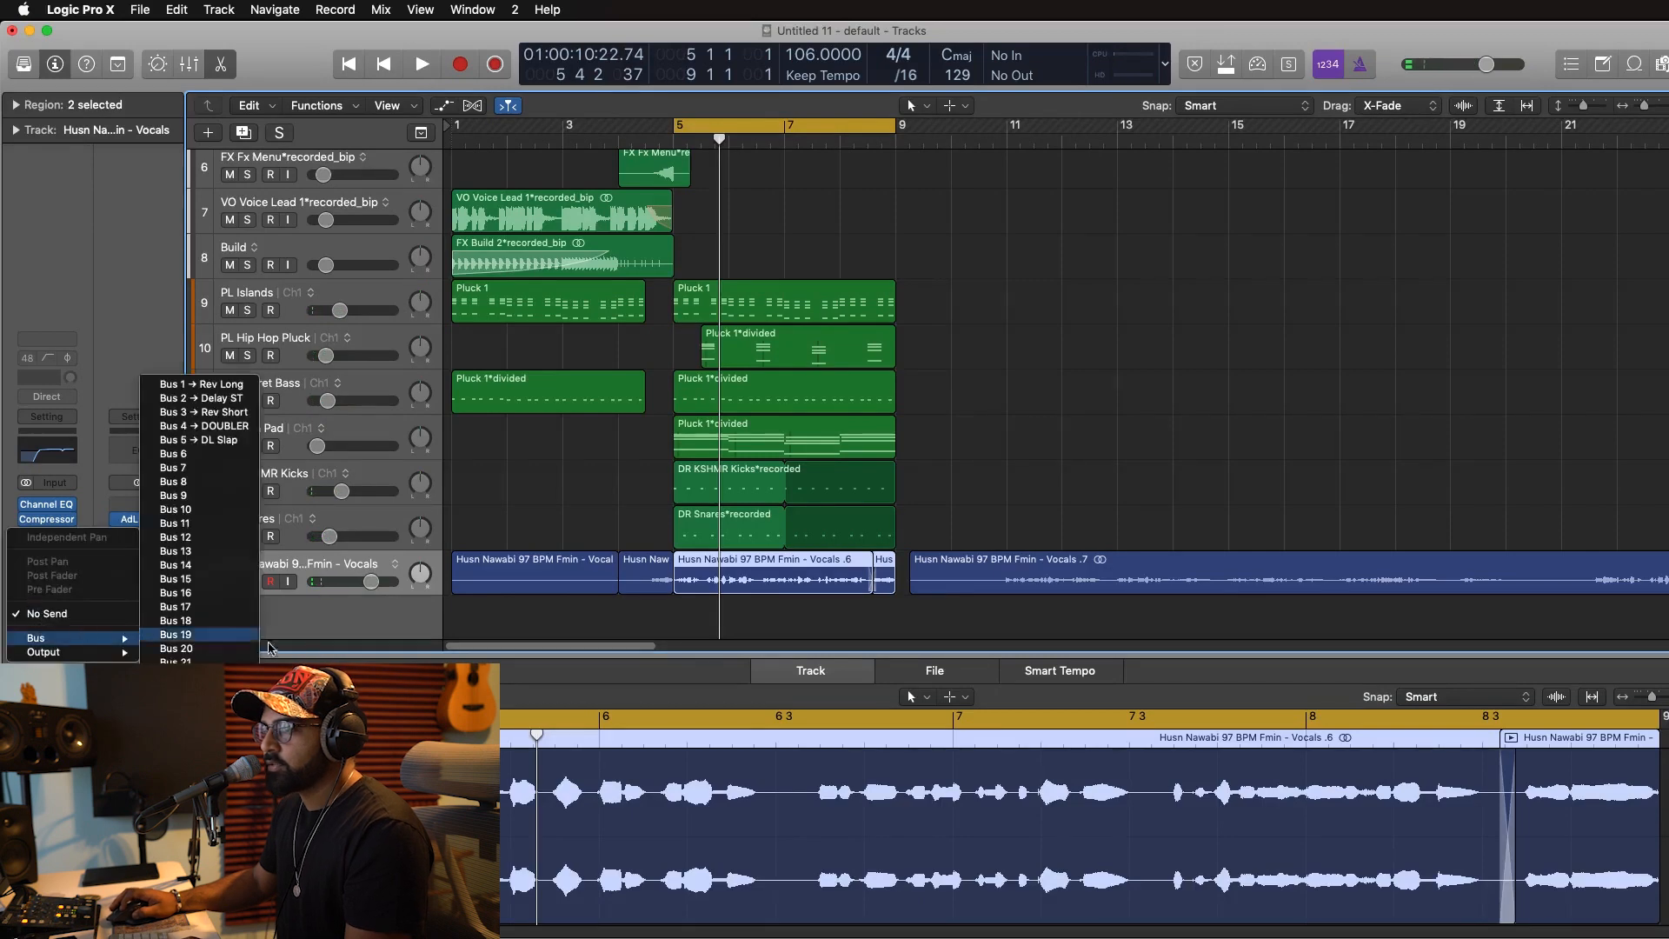
left_click(224, 388)
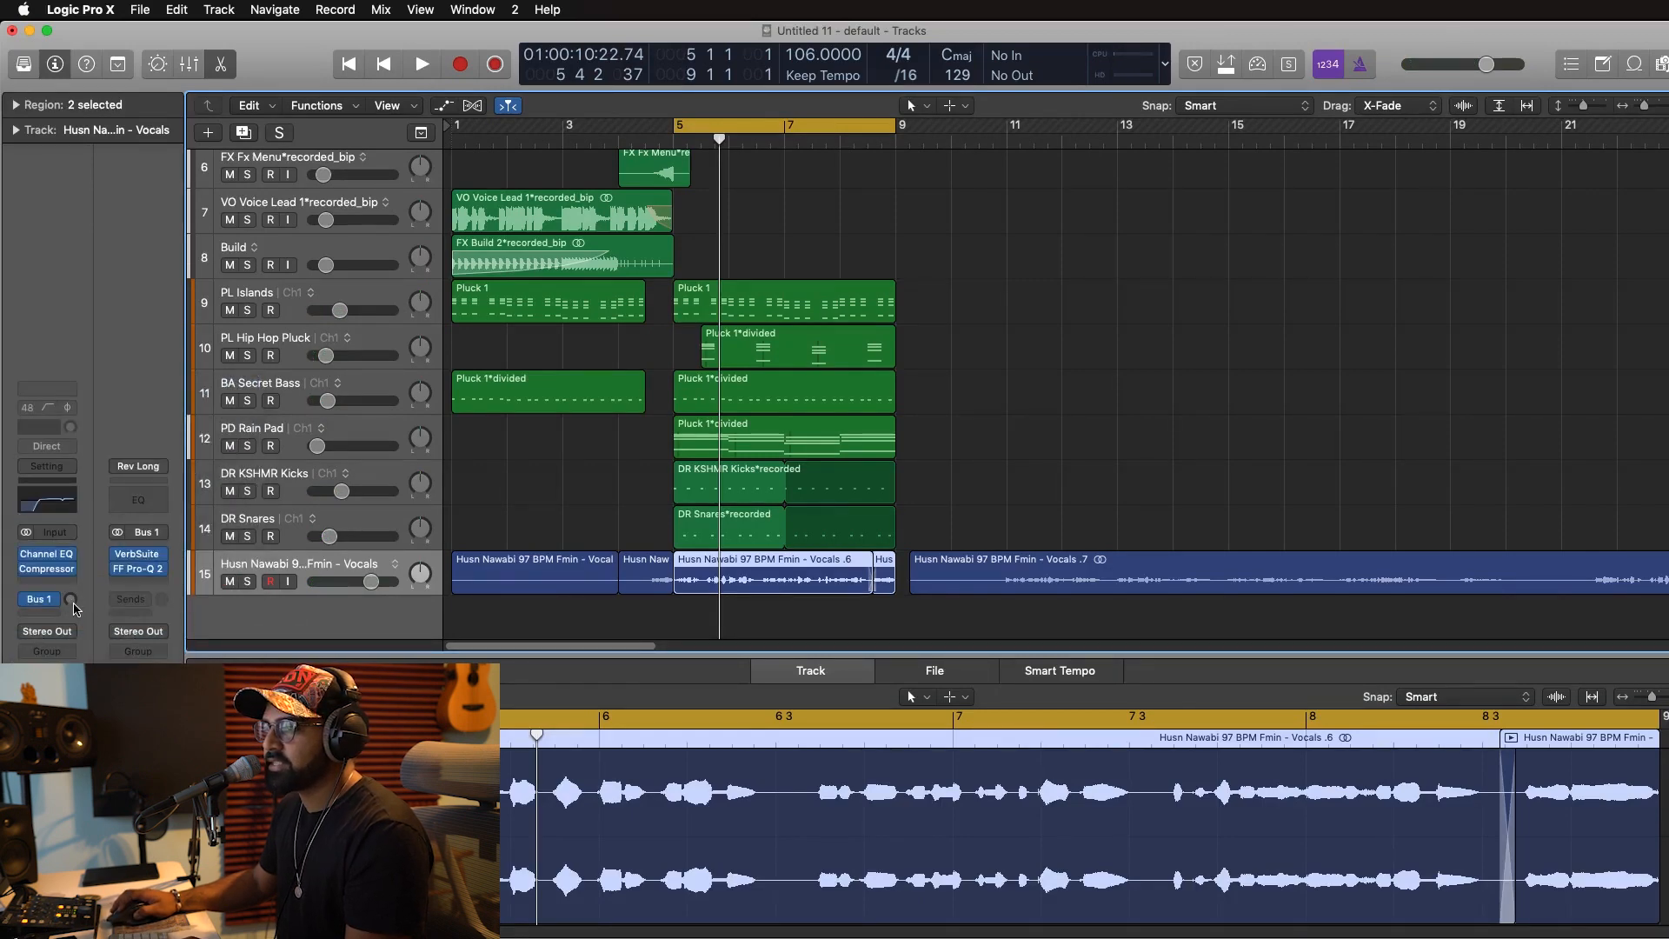
key("space")
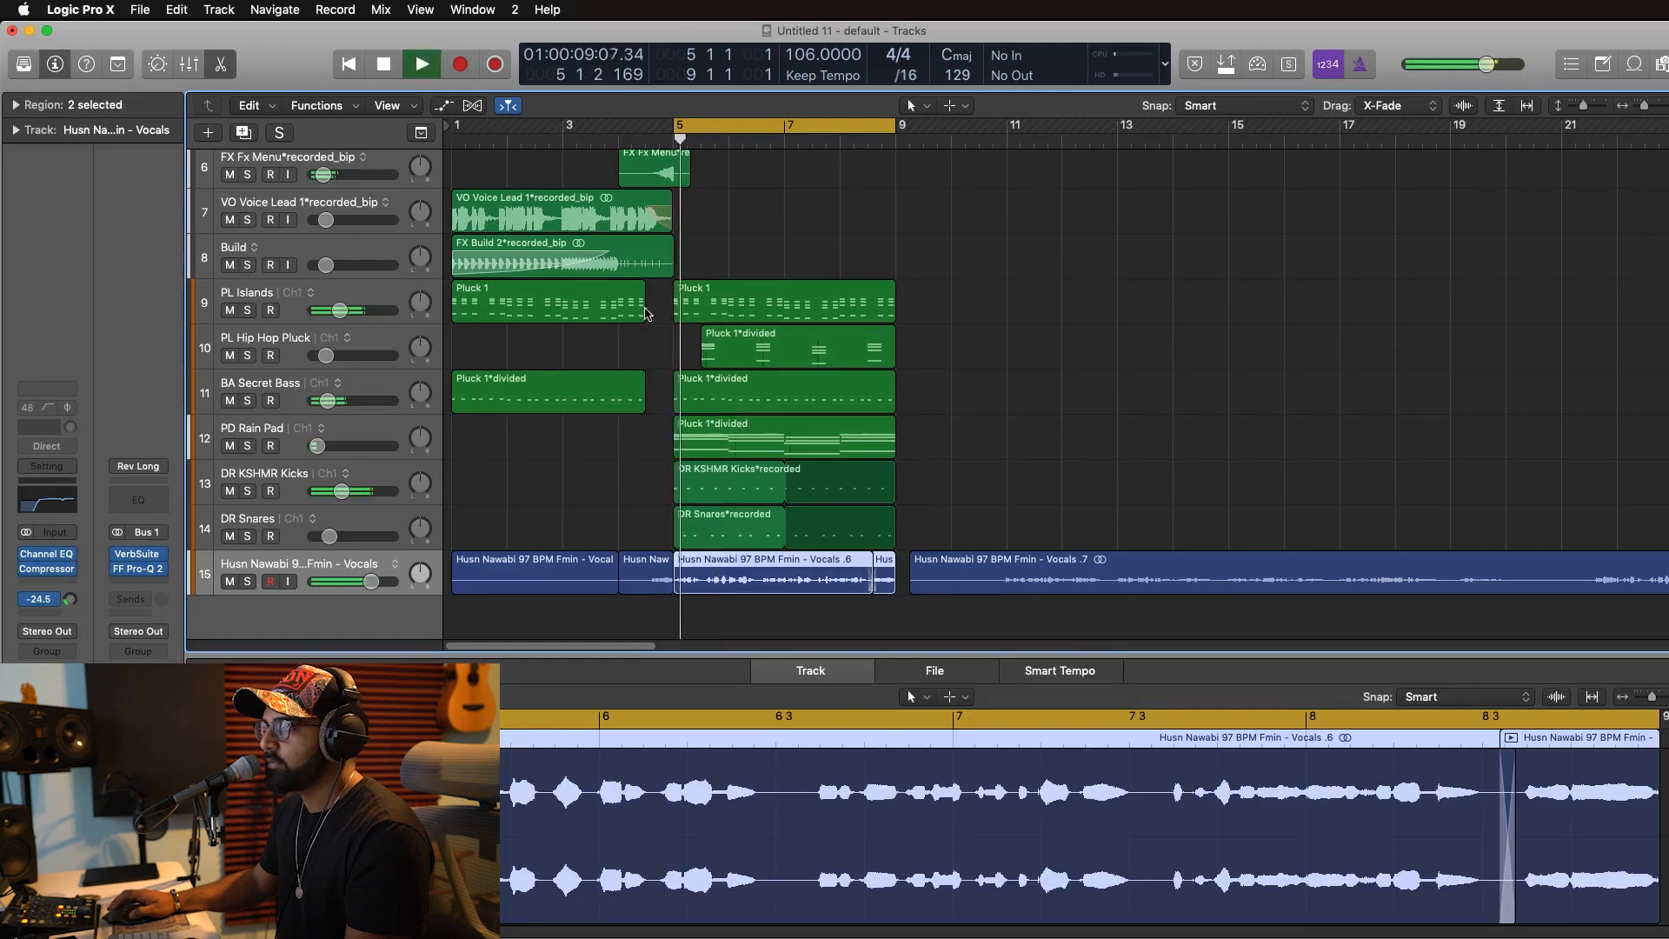
Solo the vocals and PL Islands tracks, and add a Bus 2 (Delay ST) send on the vocals with its level raised.
left_click(247, 582)
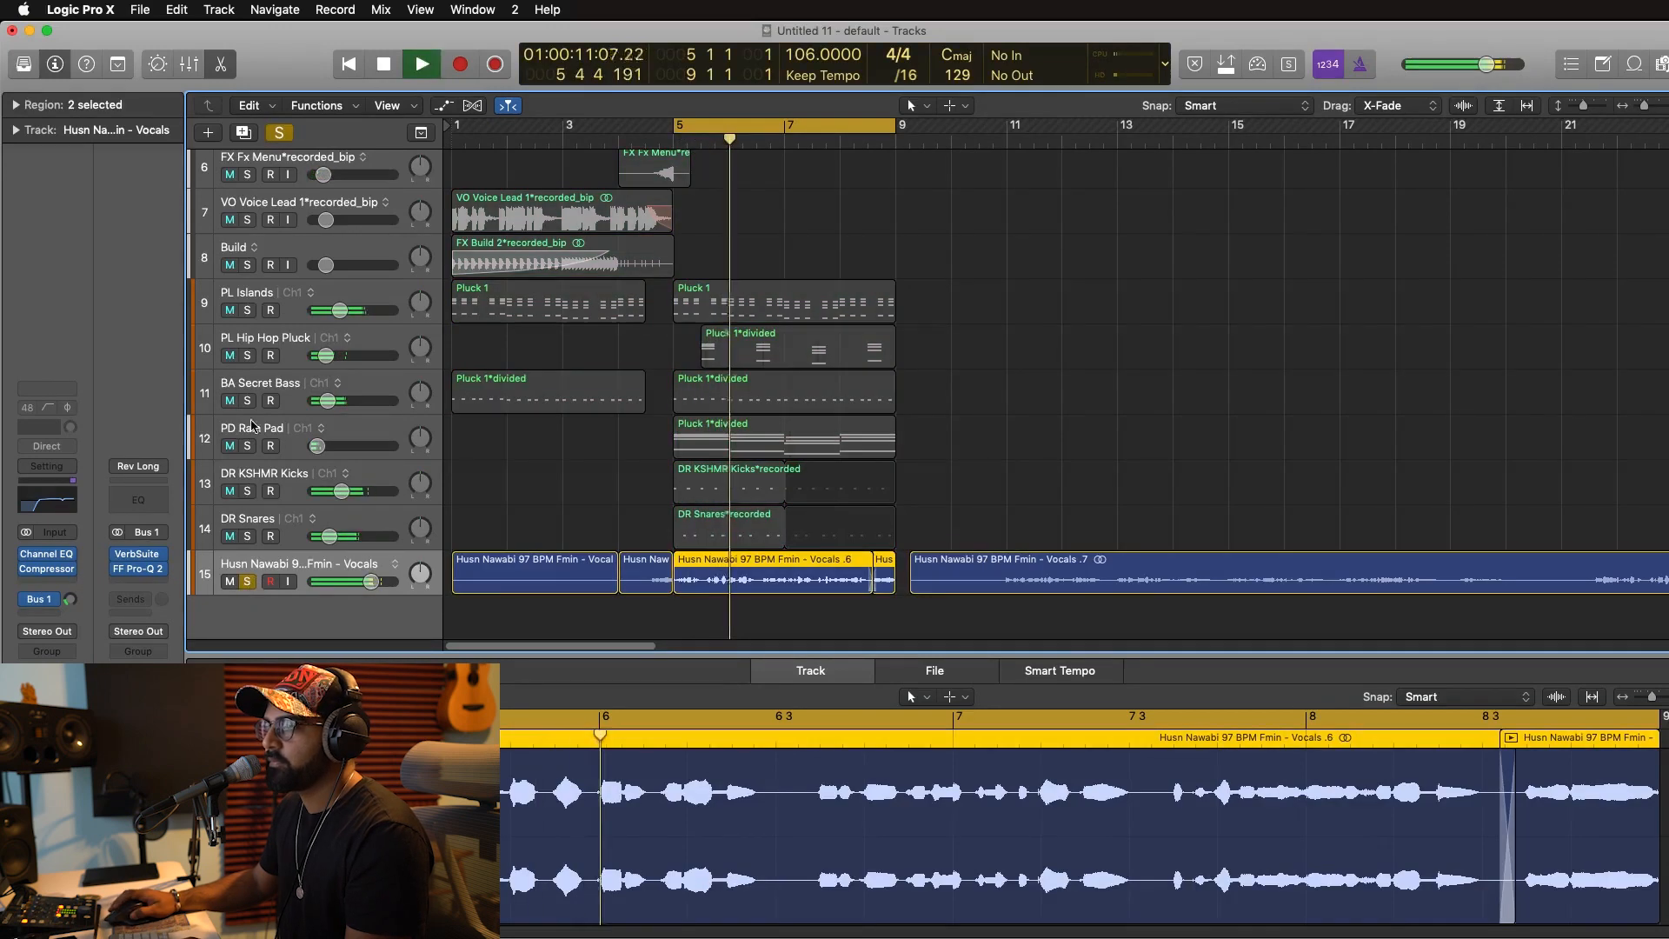
left_click(247, 310)
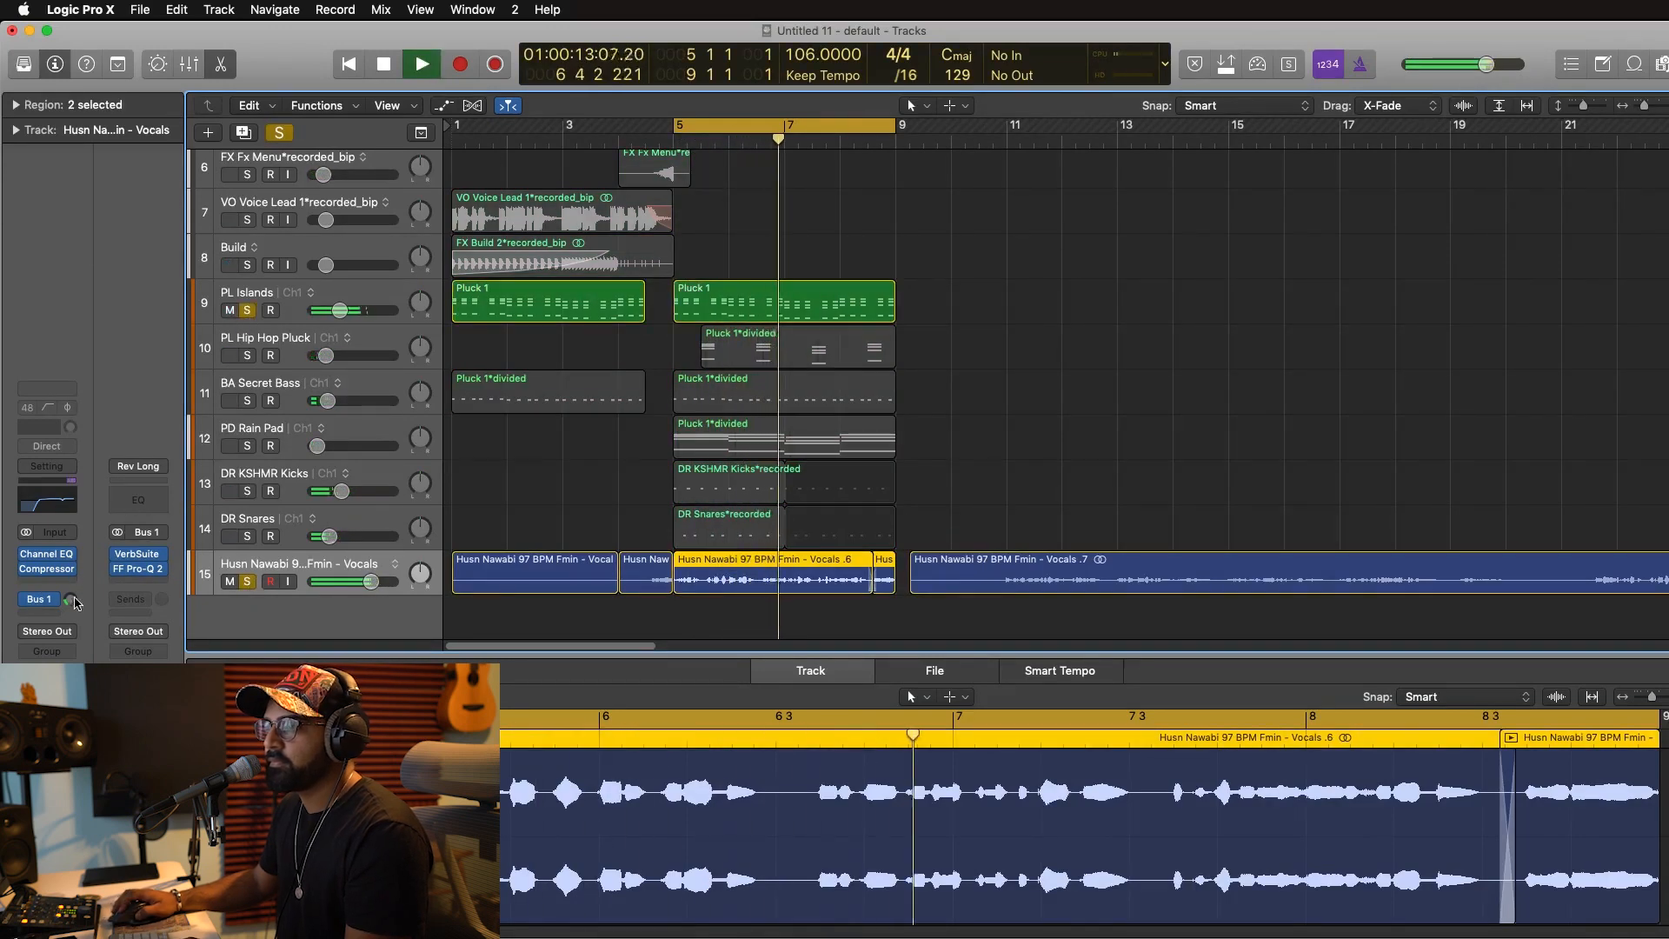
left_click(130, 599)
mouse_move(104, 637)
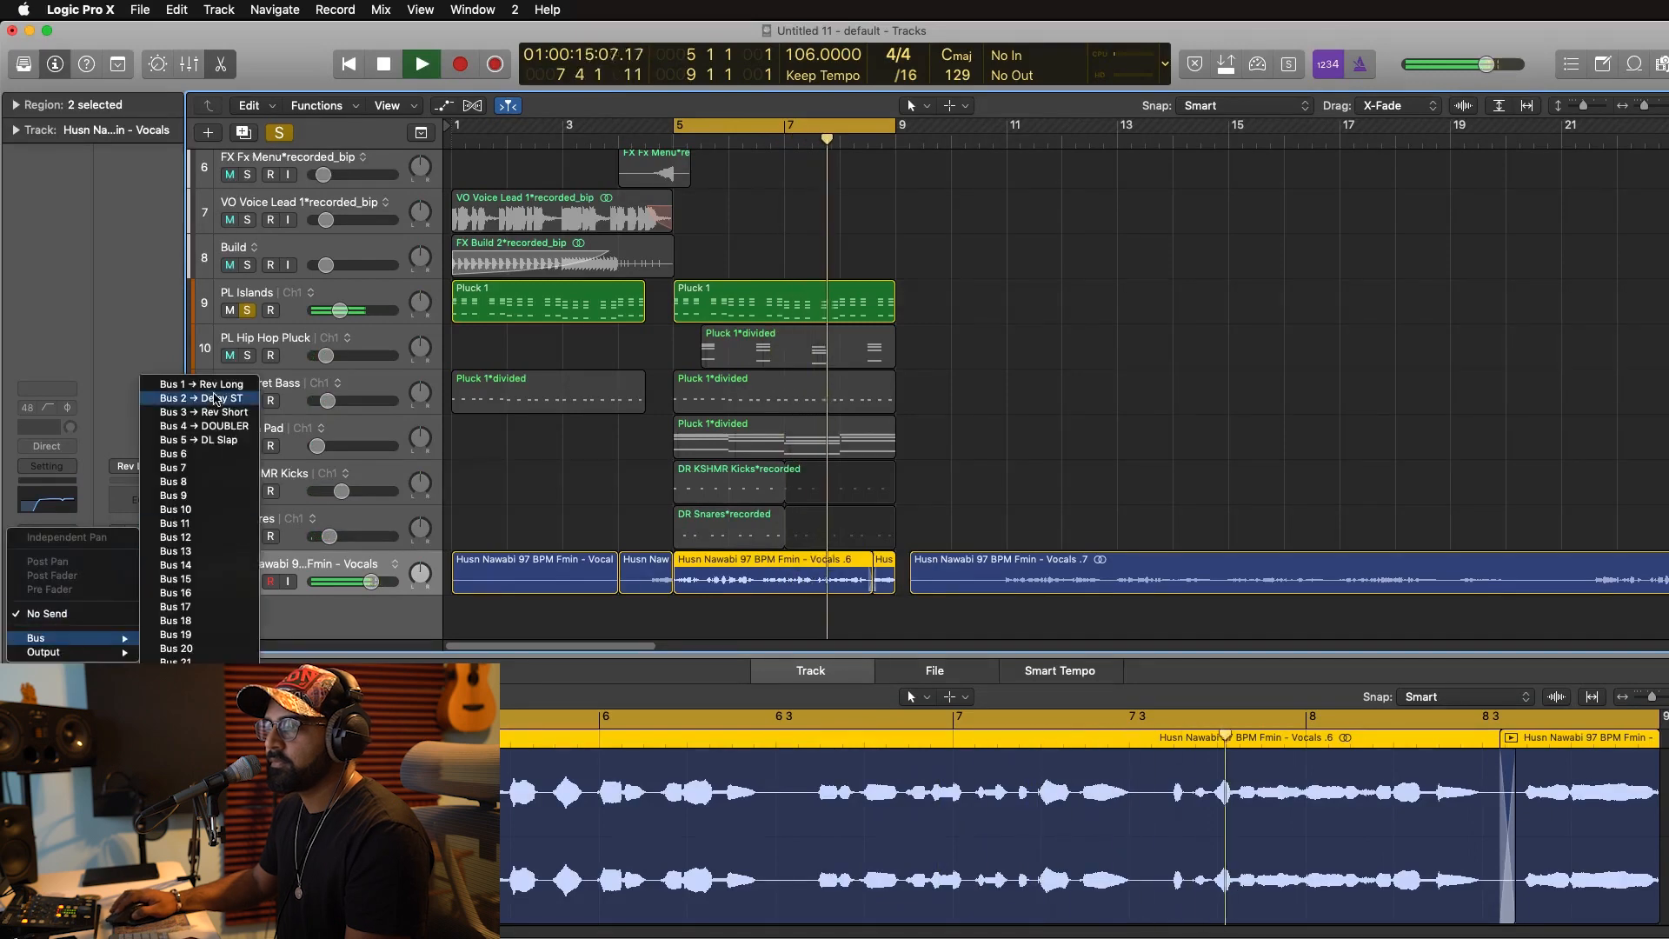
left_click(201, 384)
left_click_drag(73, 592, 75, 584)
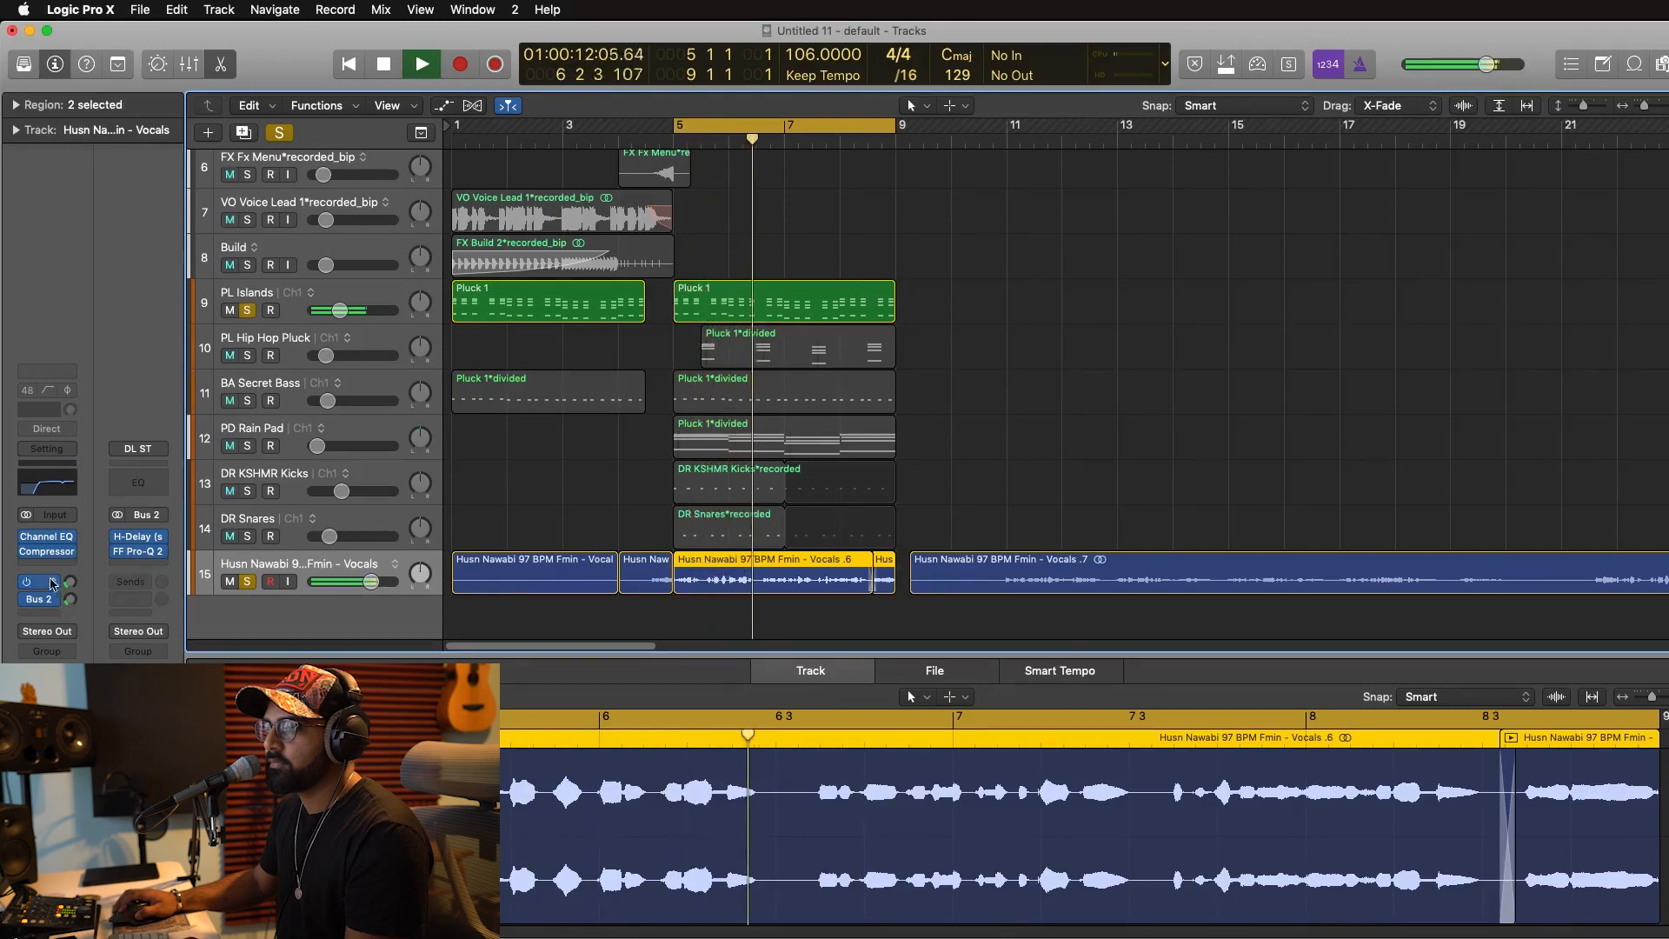
Bypass the vocal's effects and sends, unsolo PL Islands, and play the vocal alone while switching Channel EQ, Compressor and both sends back on.
key("space")
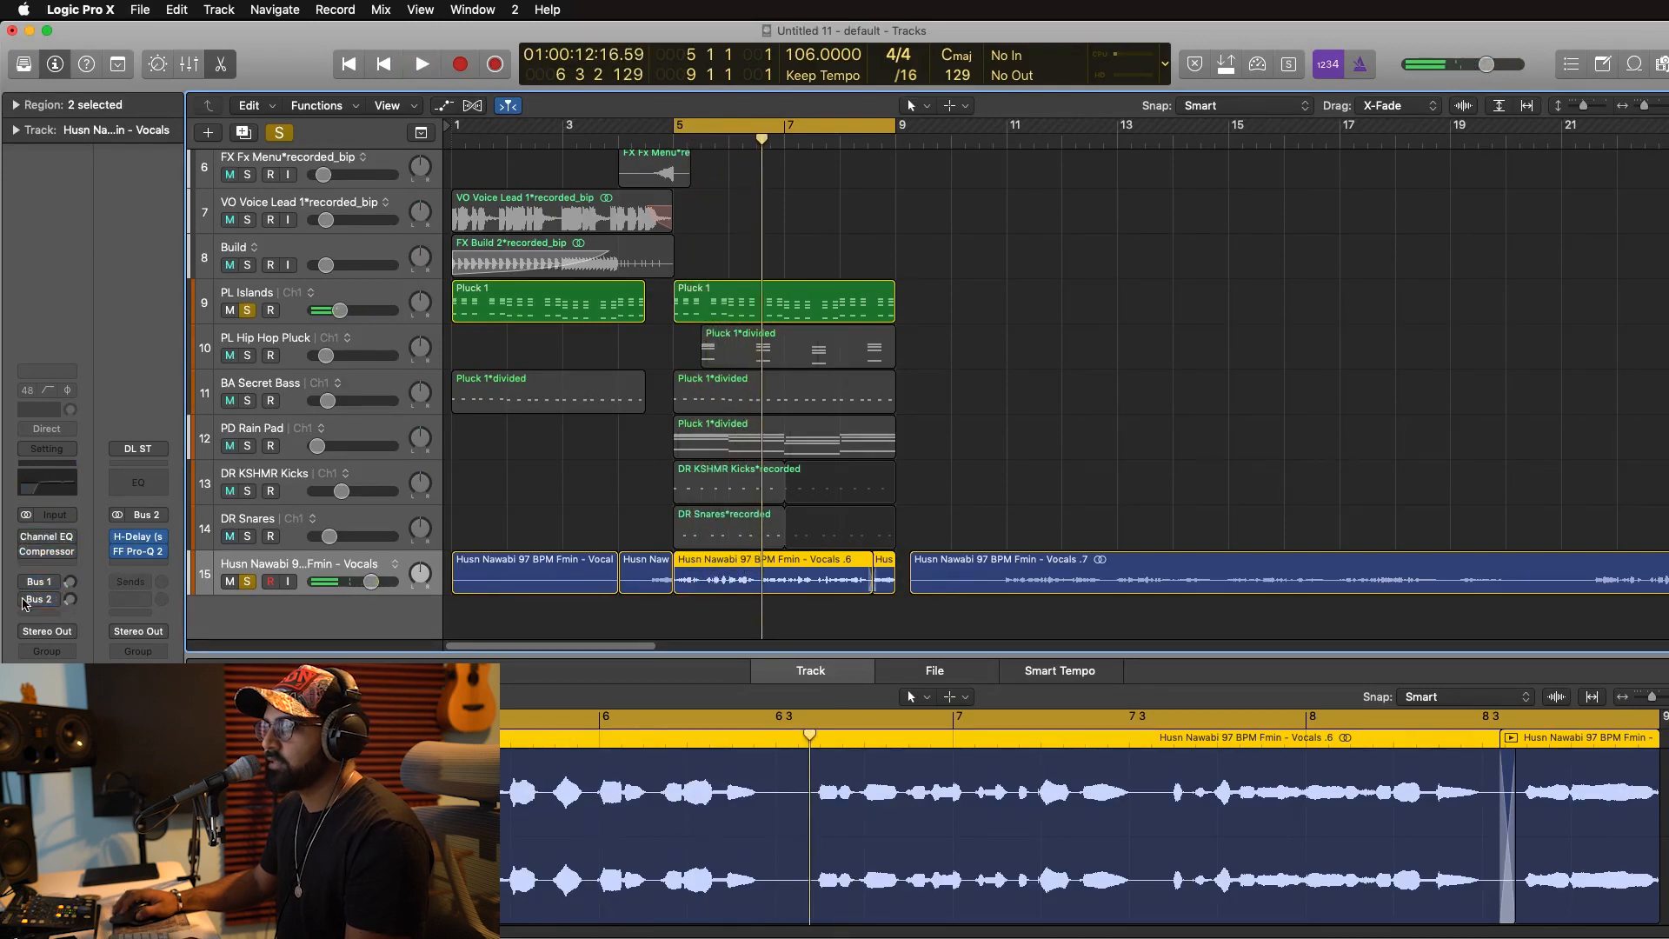
left_click(249, 312)
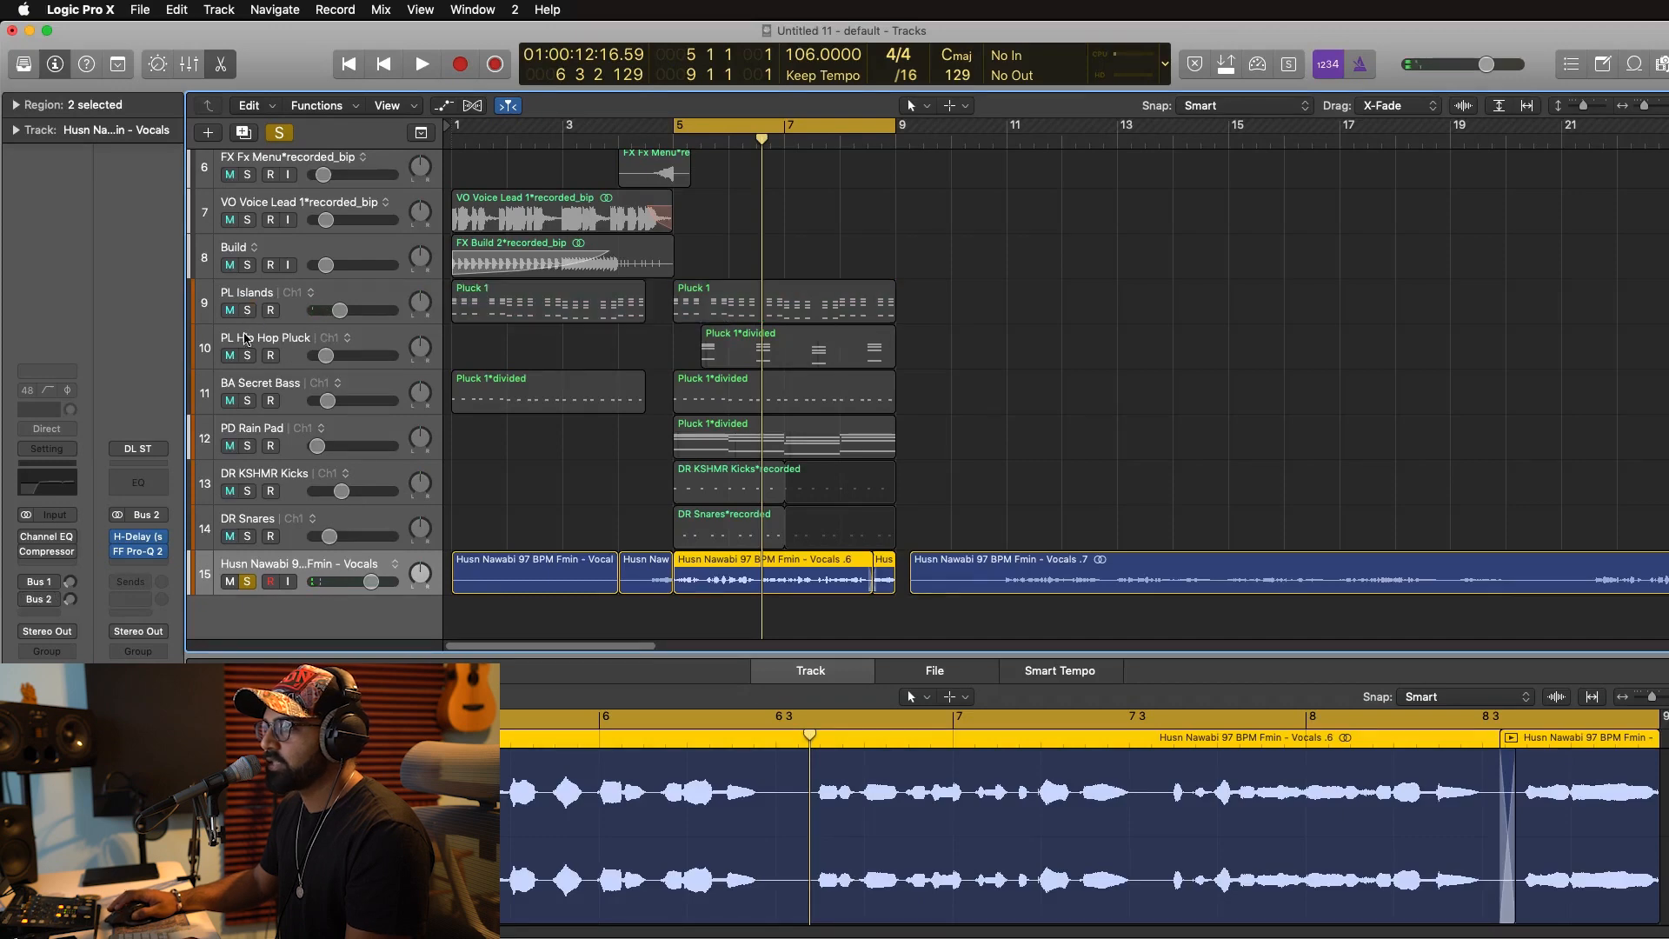
key("space")
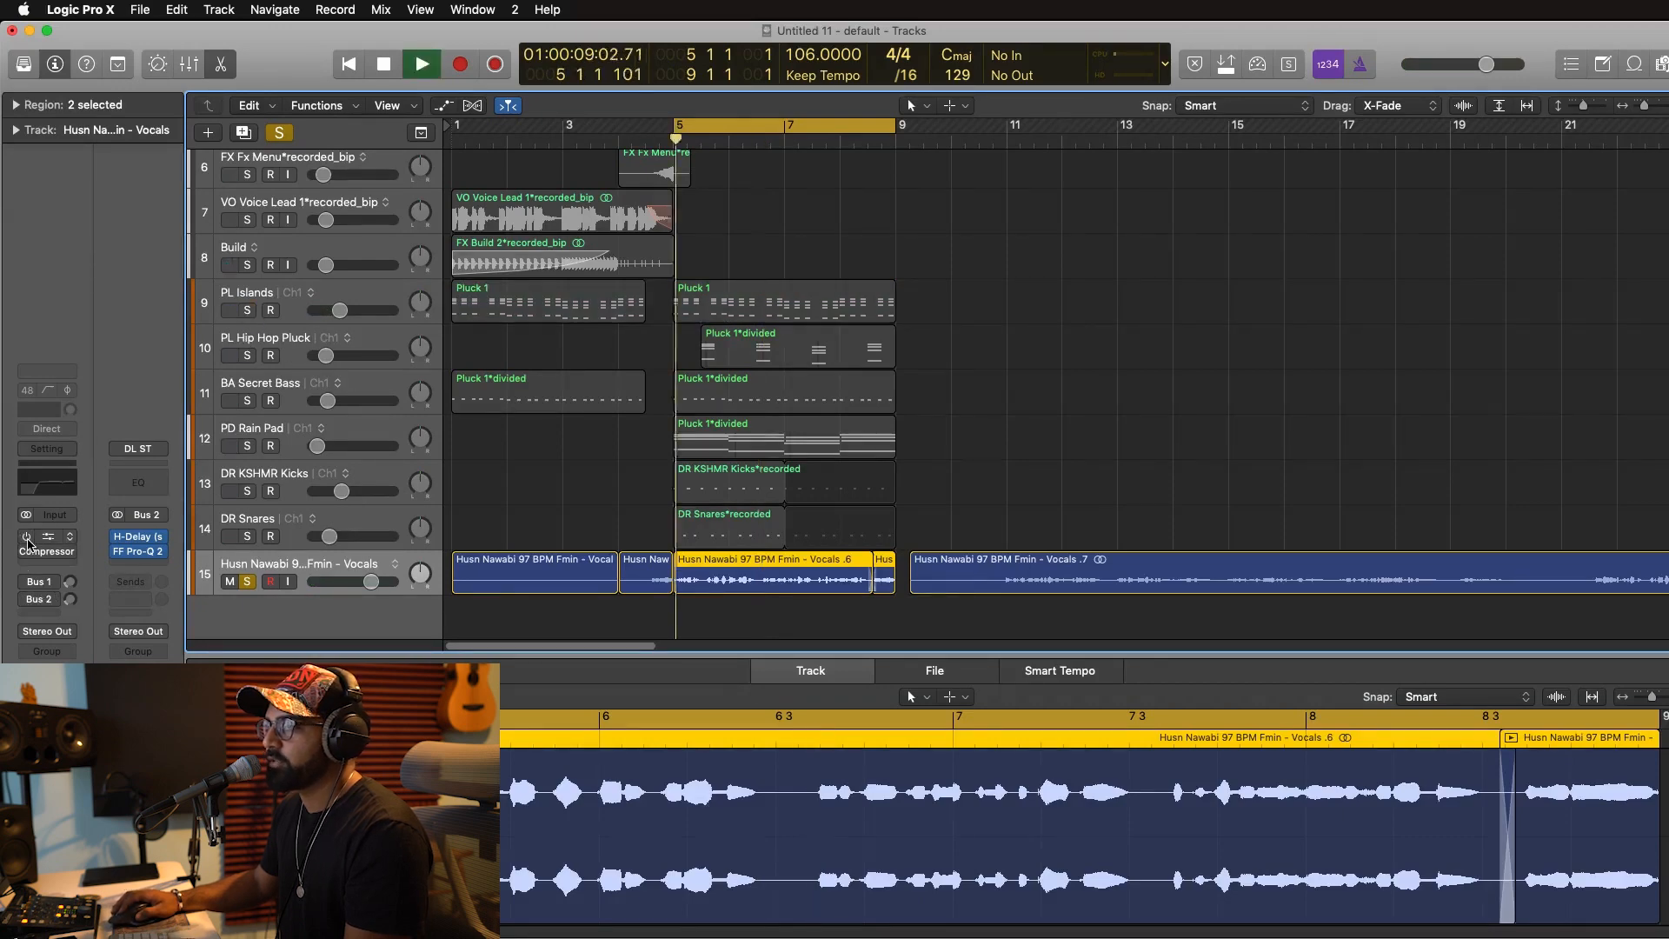
left_click(25, 551)
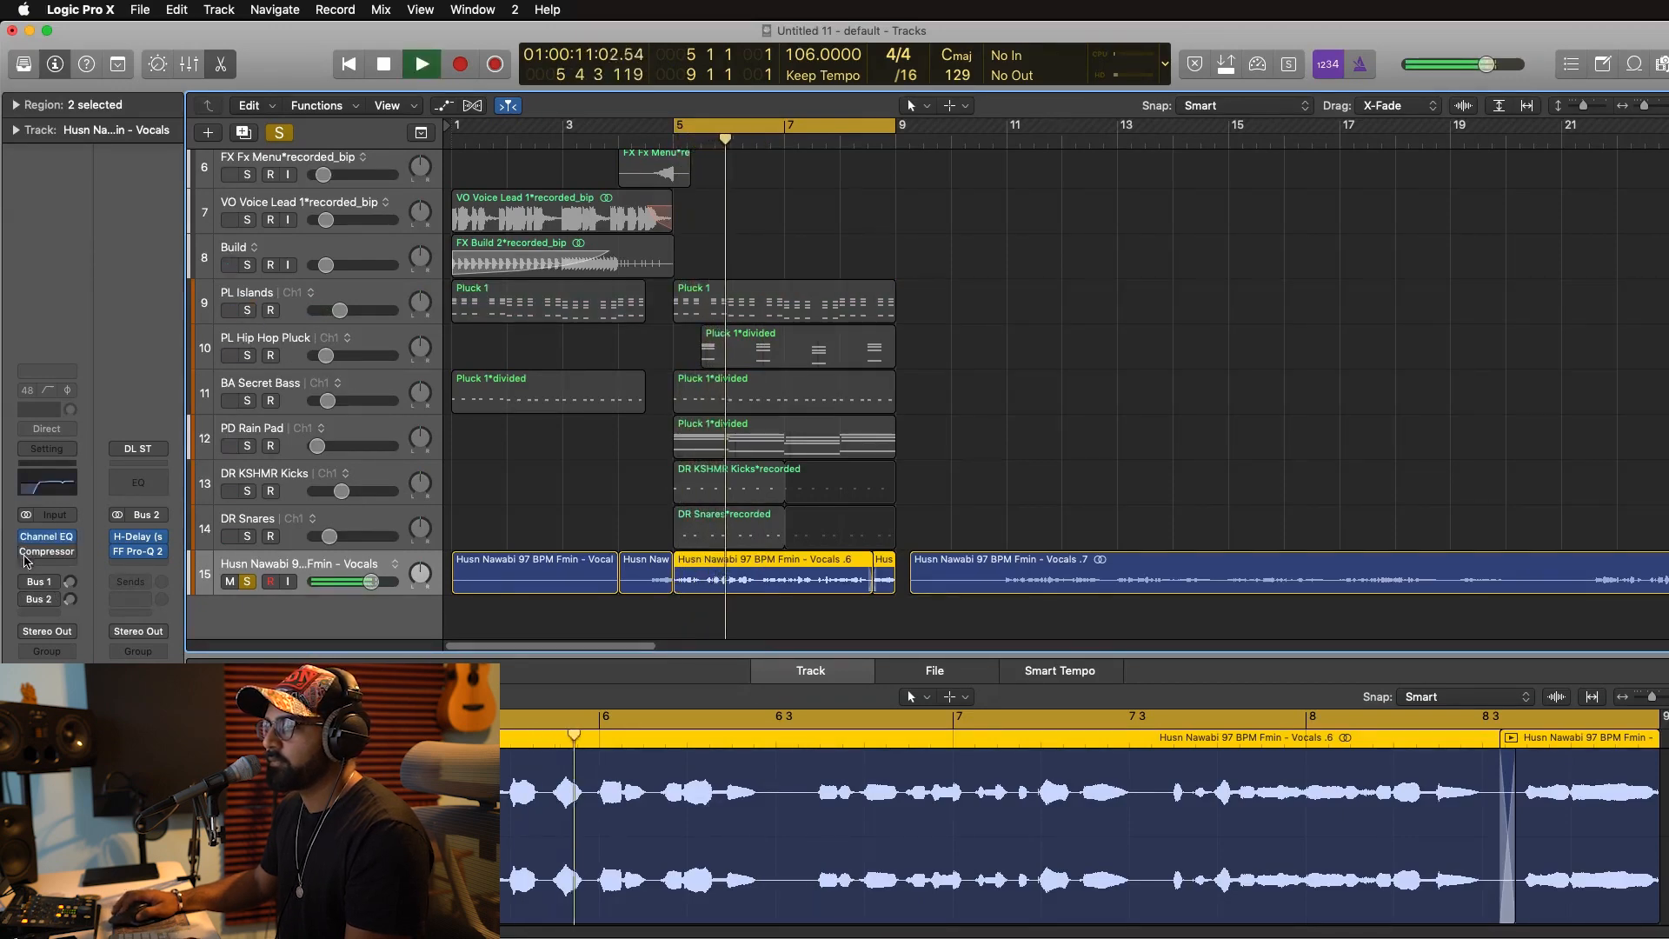
left_click(25, 584)
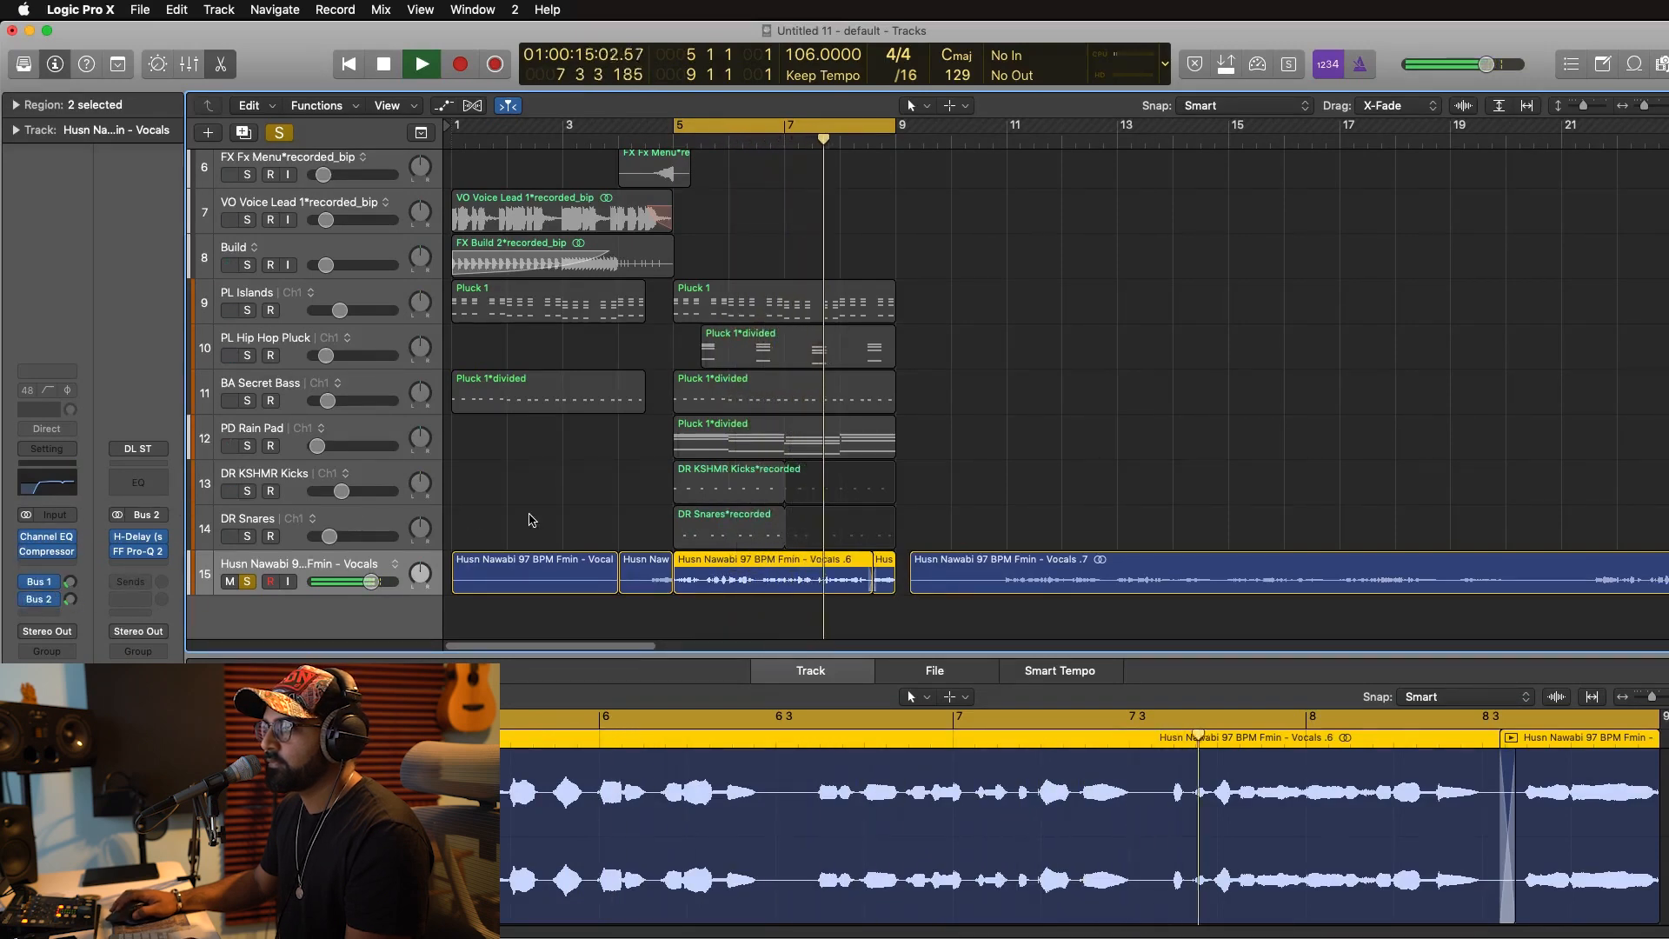
key("space")
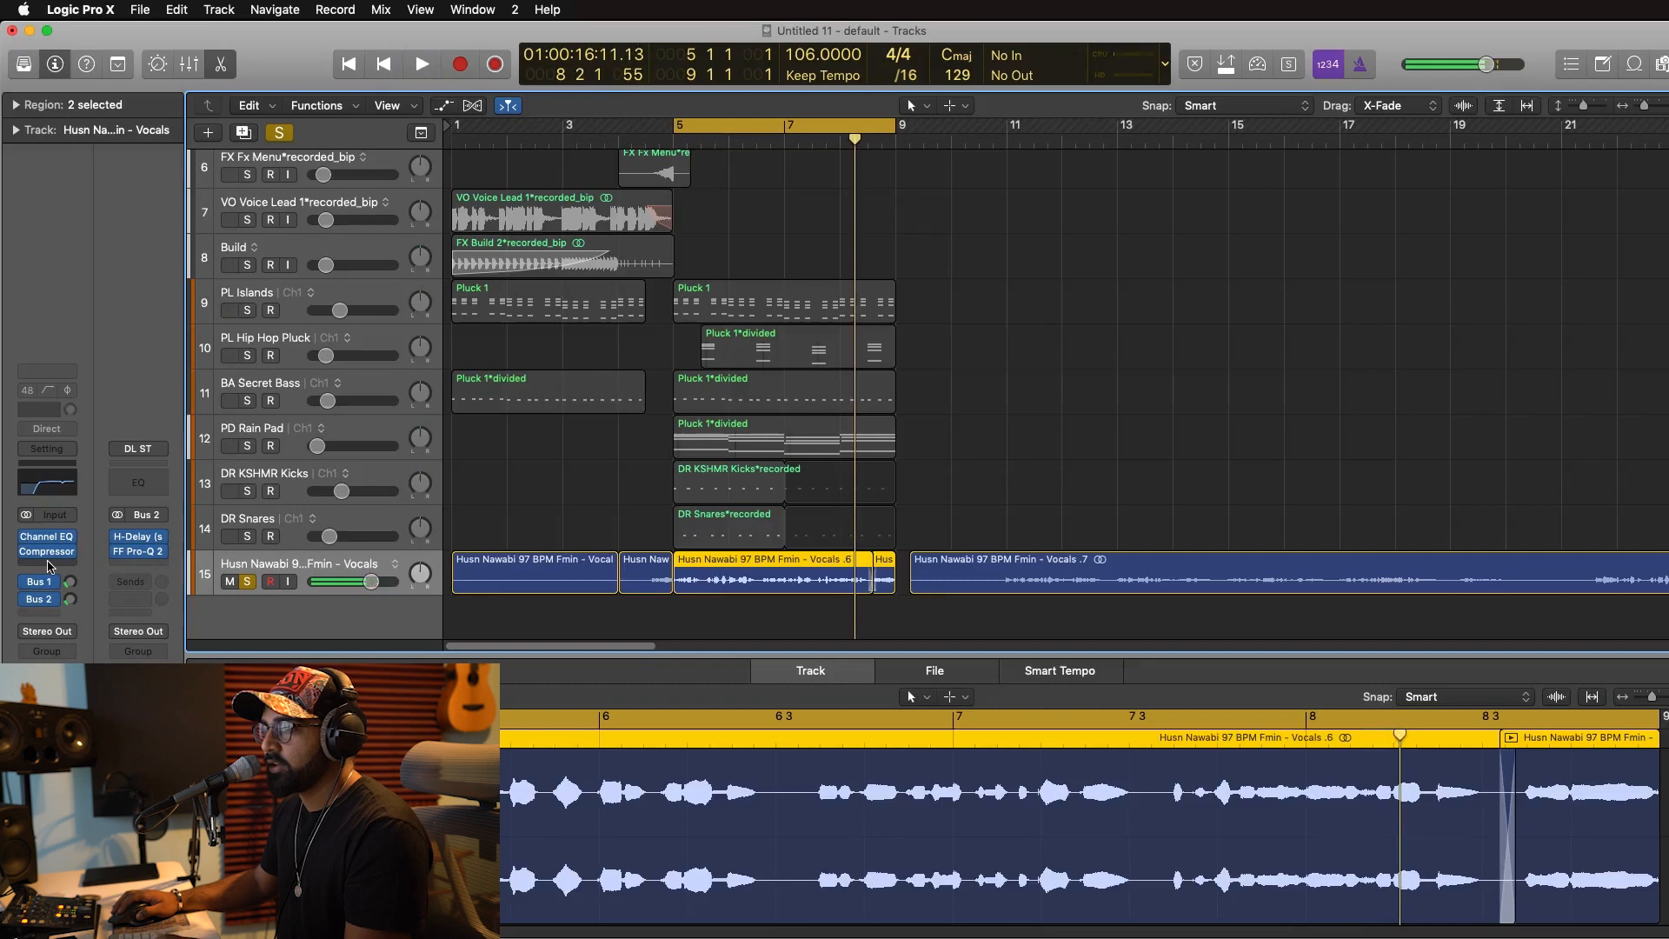
Insert Pitch Correction on the vocals with root F, natural min scale and a 62.6 ms response, hide its window and play the vocal.
left_click(50, 566)
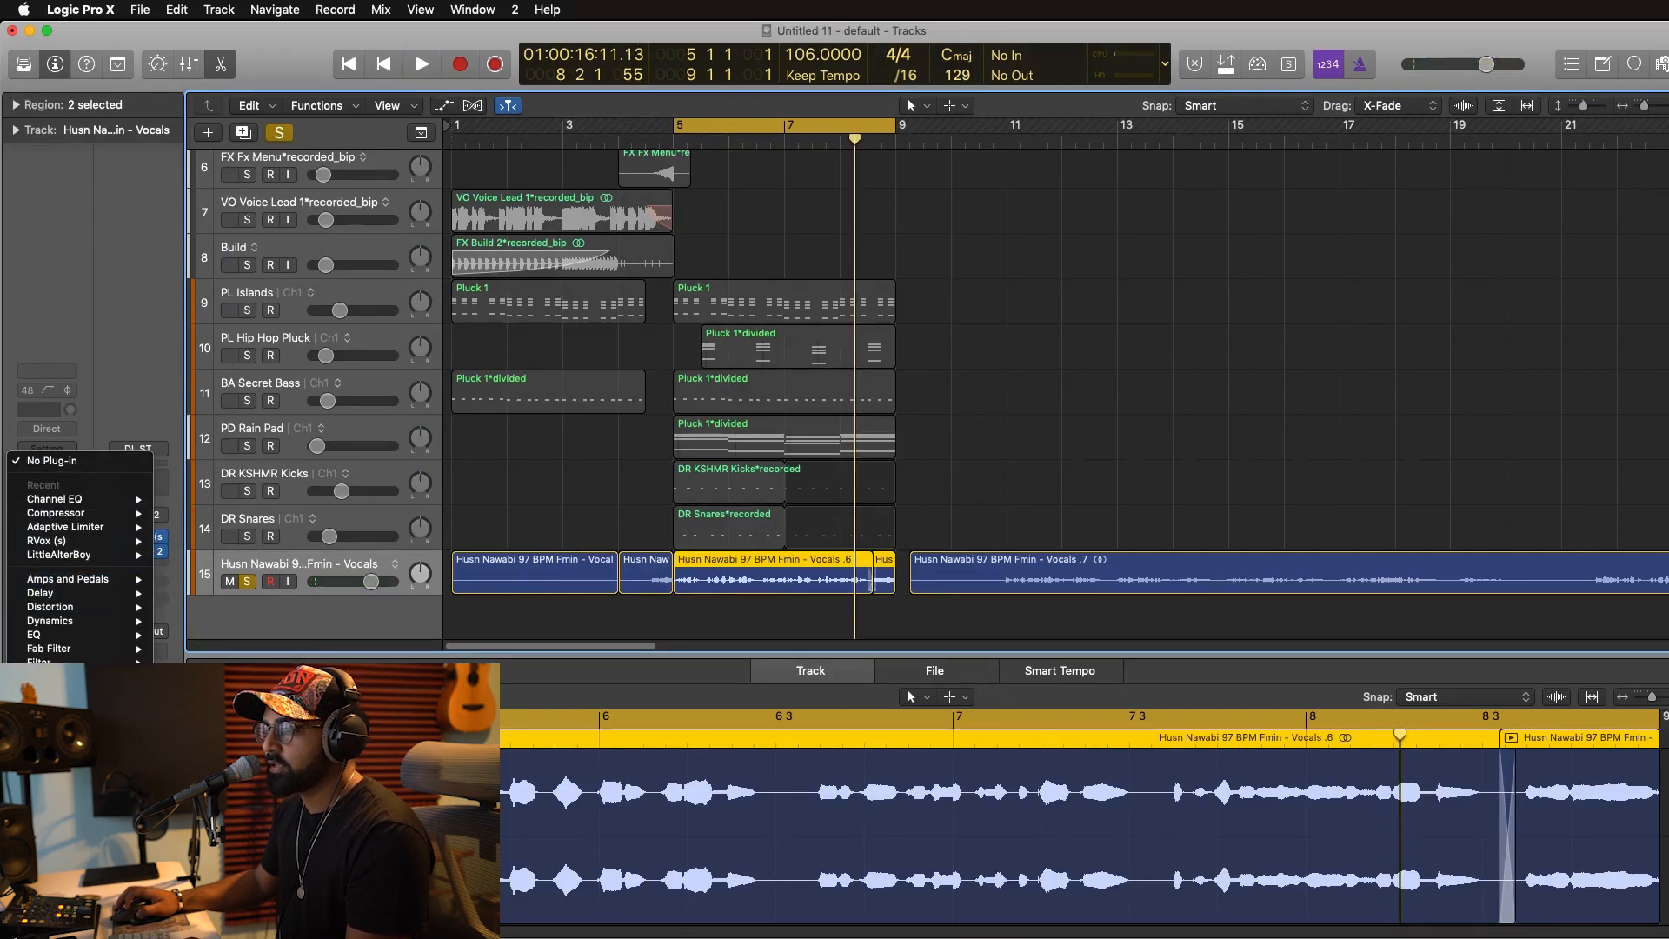
left_click(300, 733)
left_click_drag(354, 75, 911, 206)
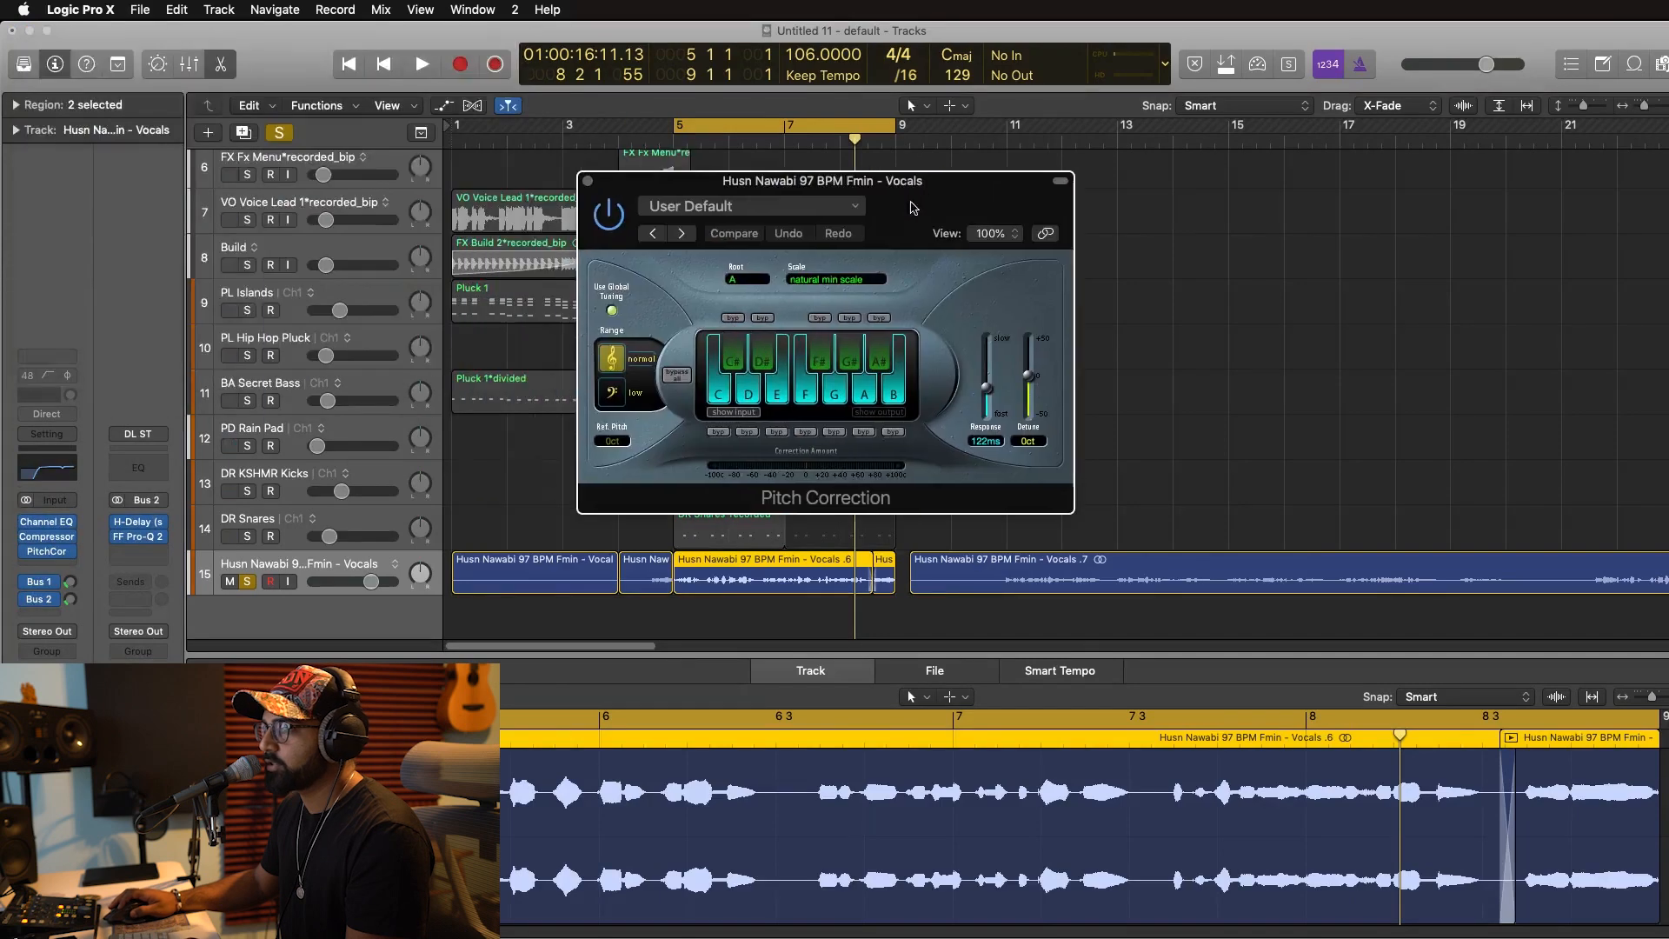
left_click(748, 280)
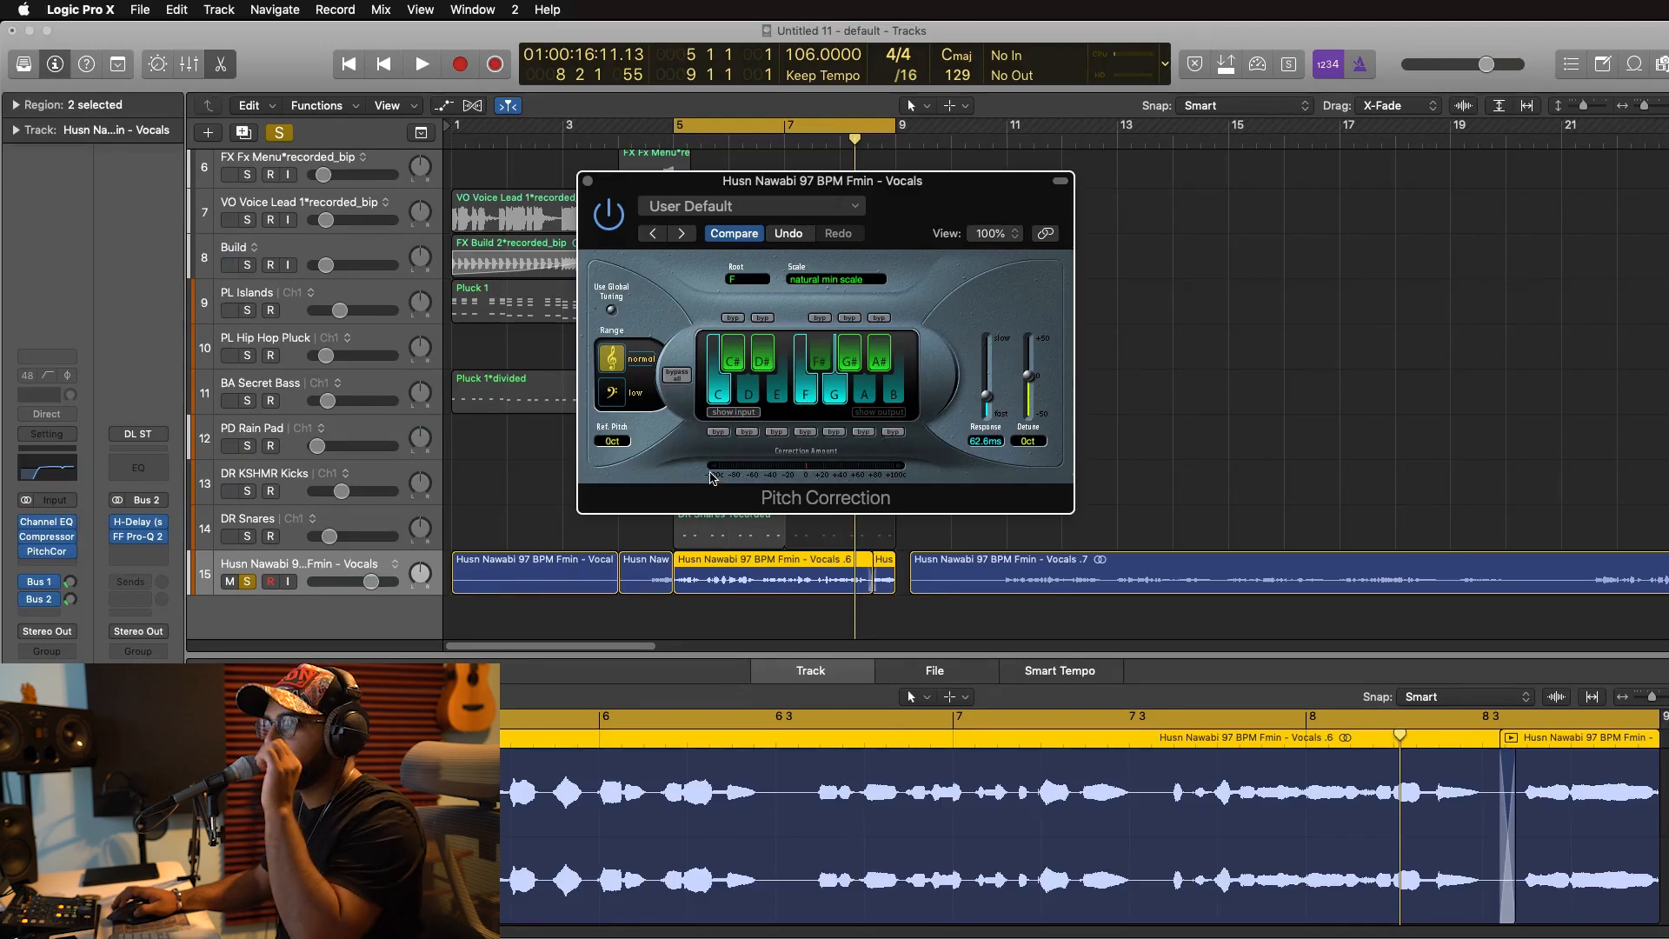
key("v")
key("space")
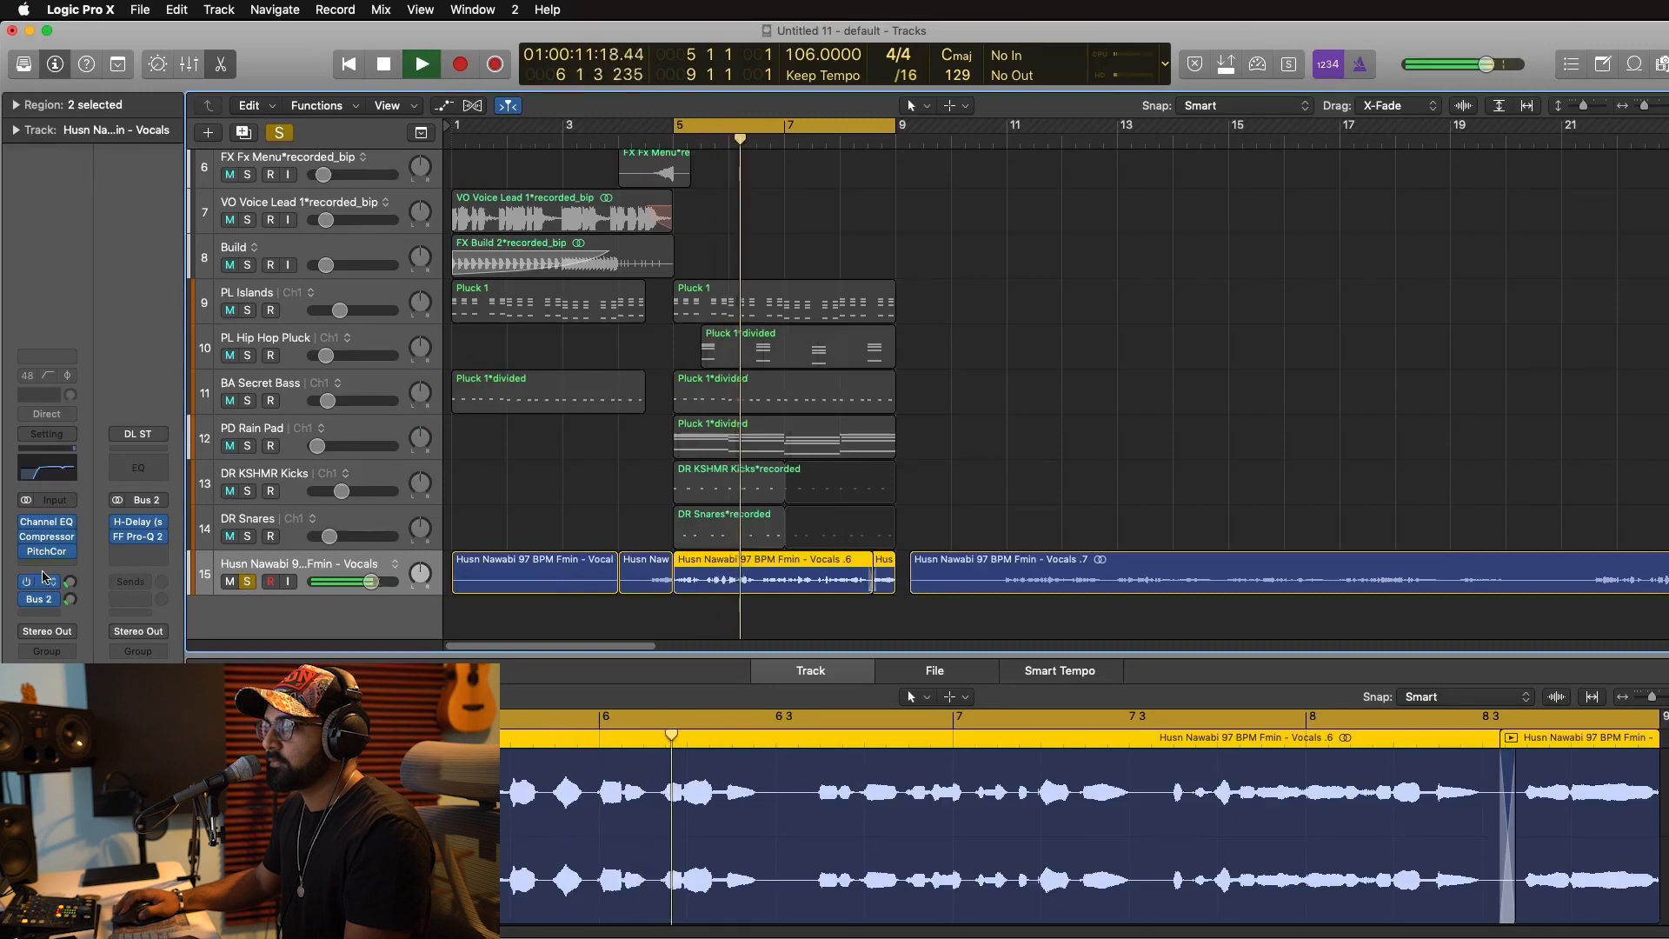
Set the vocal Pitch Correction's response to 26.0 ms while listening, stop playback and close its window.
mouse_move(67, 555)
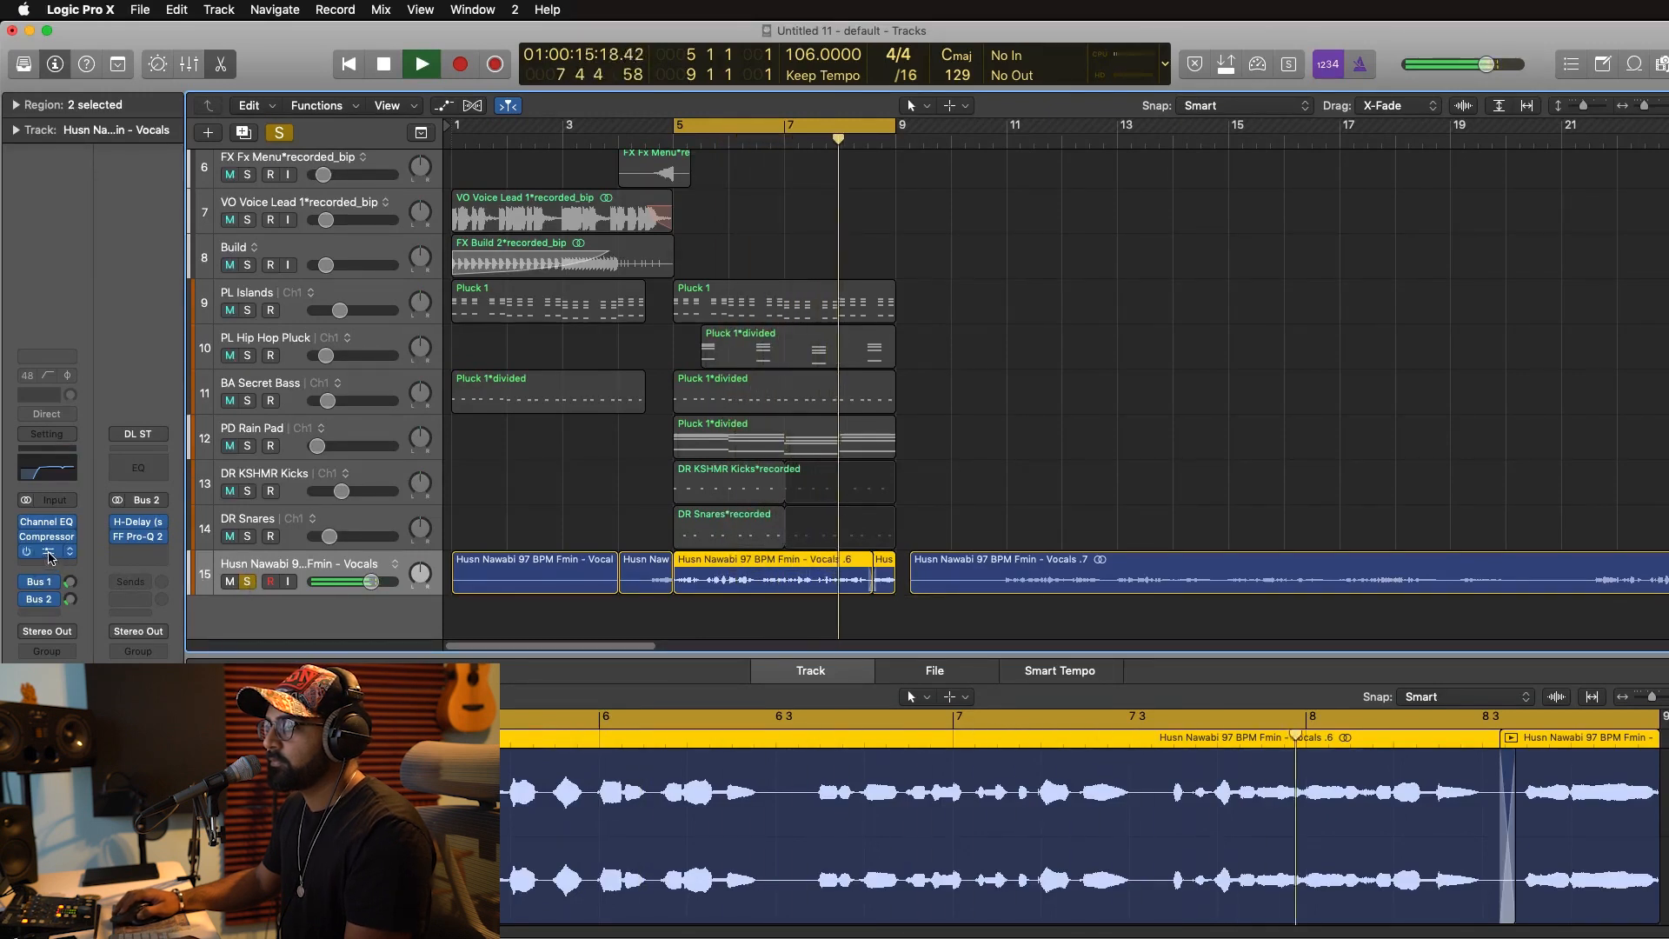
key("v")
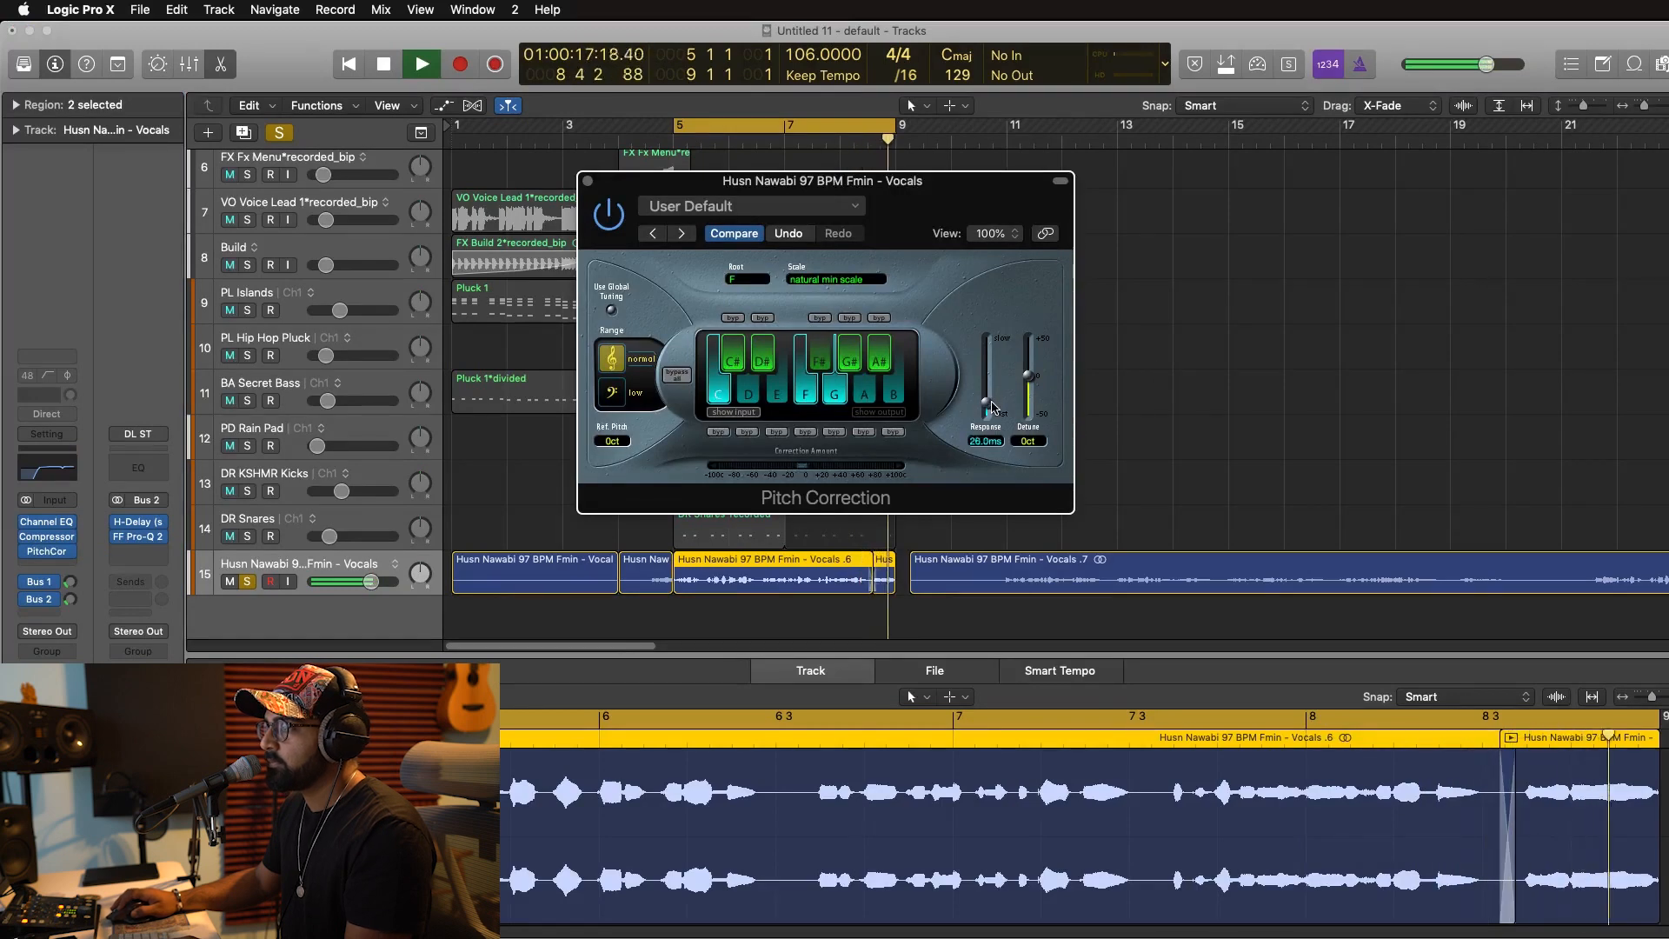
left_click_drag(993, 407, 993, 408)
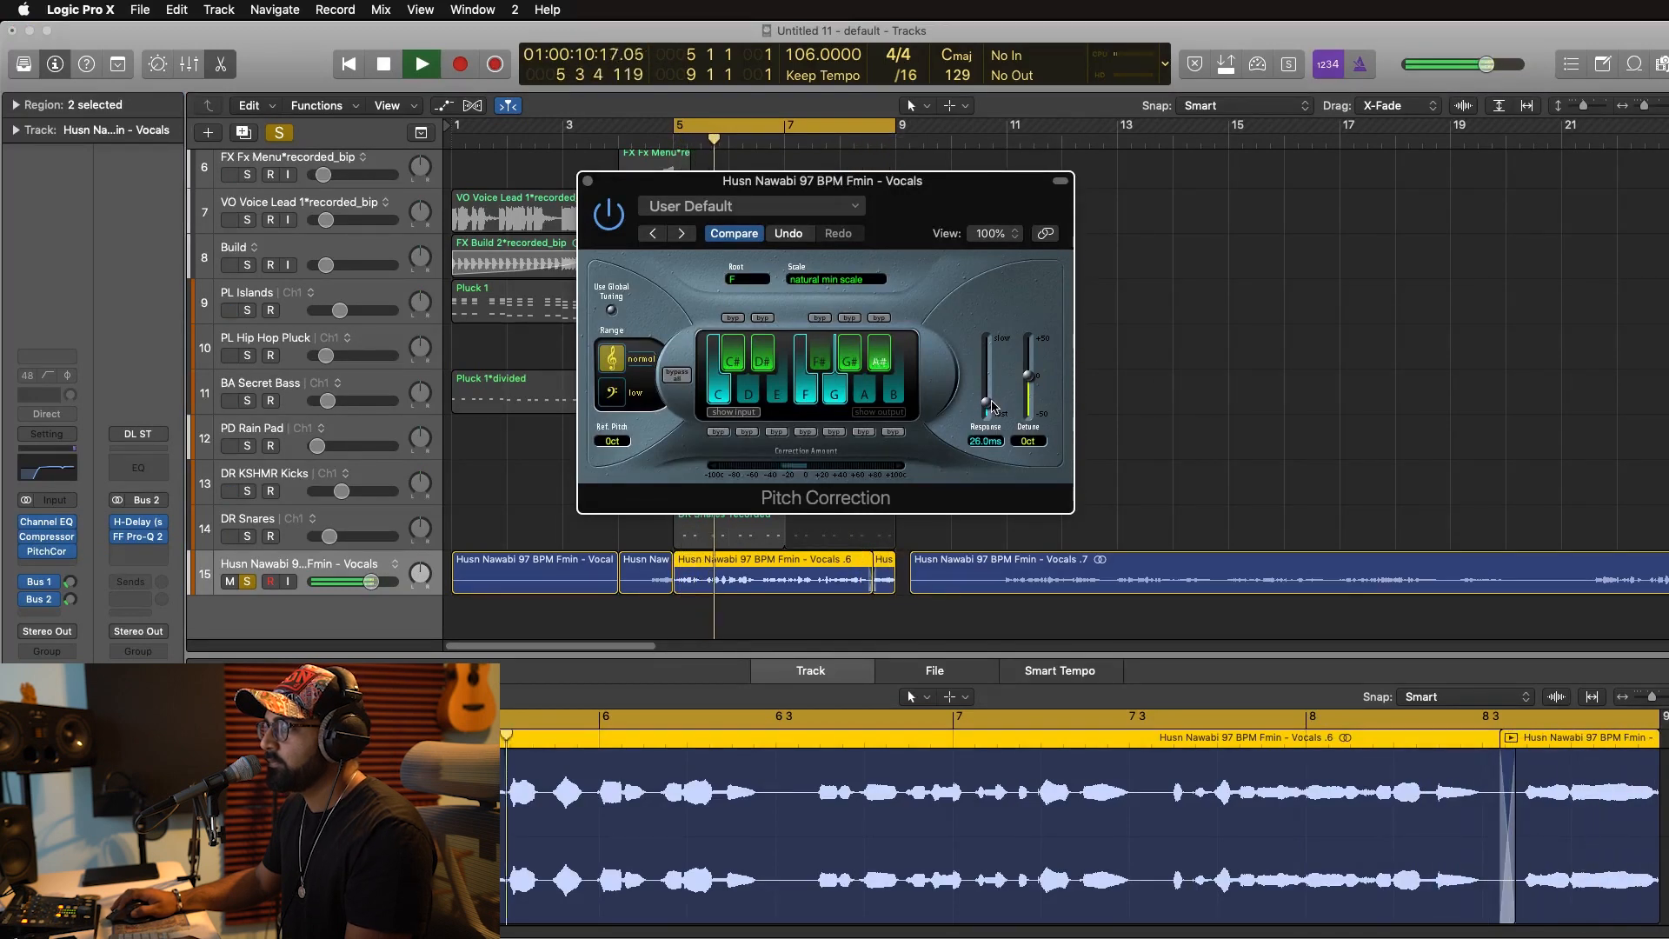
key("space")
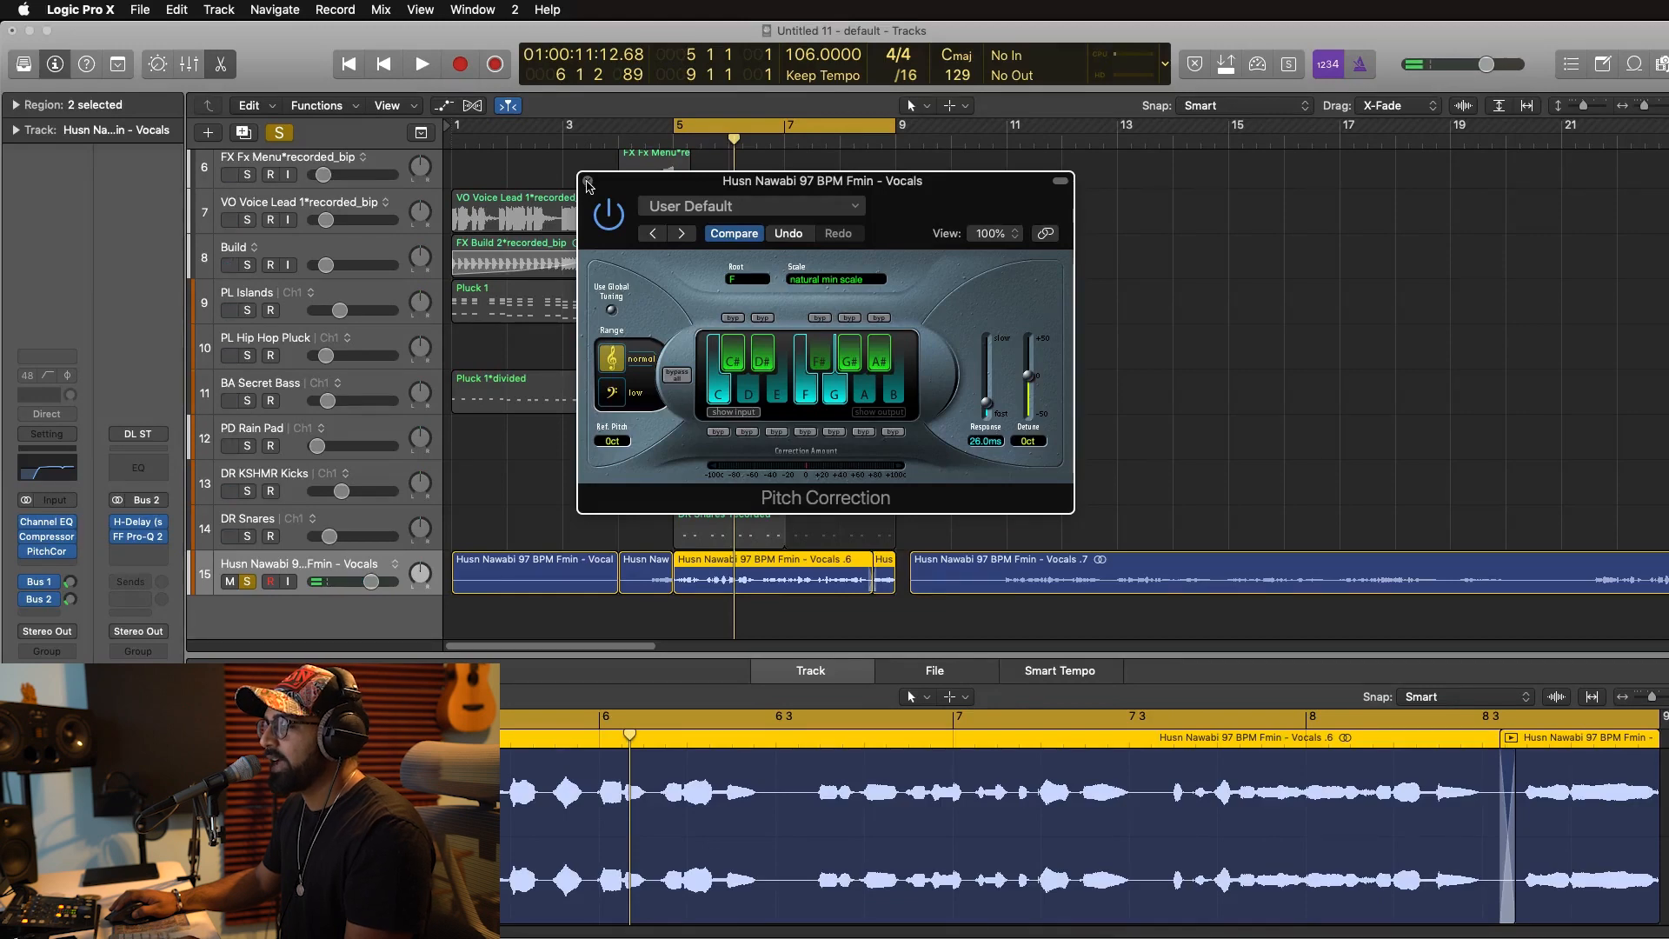
left_click(587, 184)
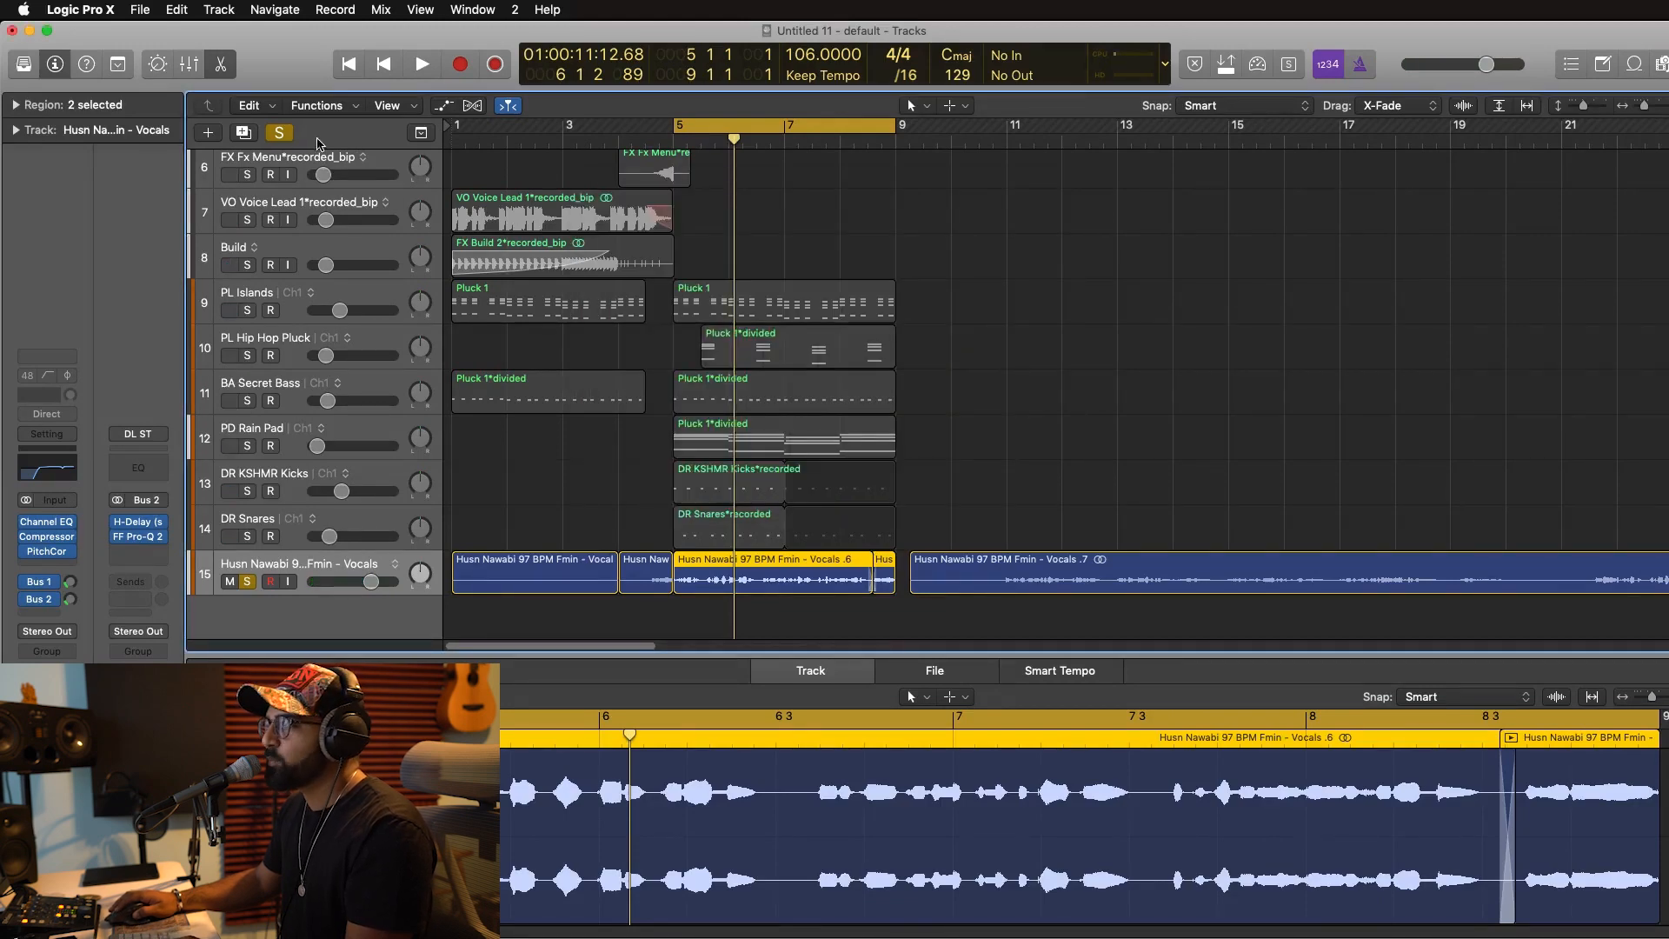
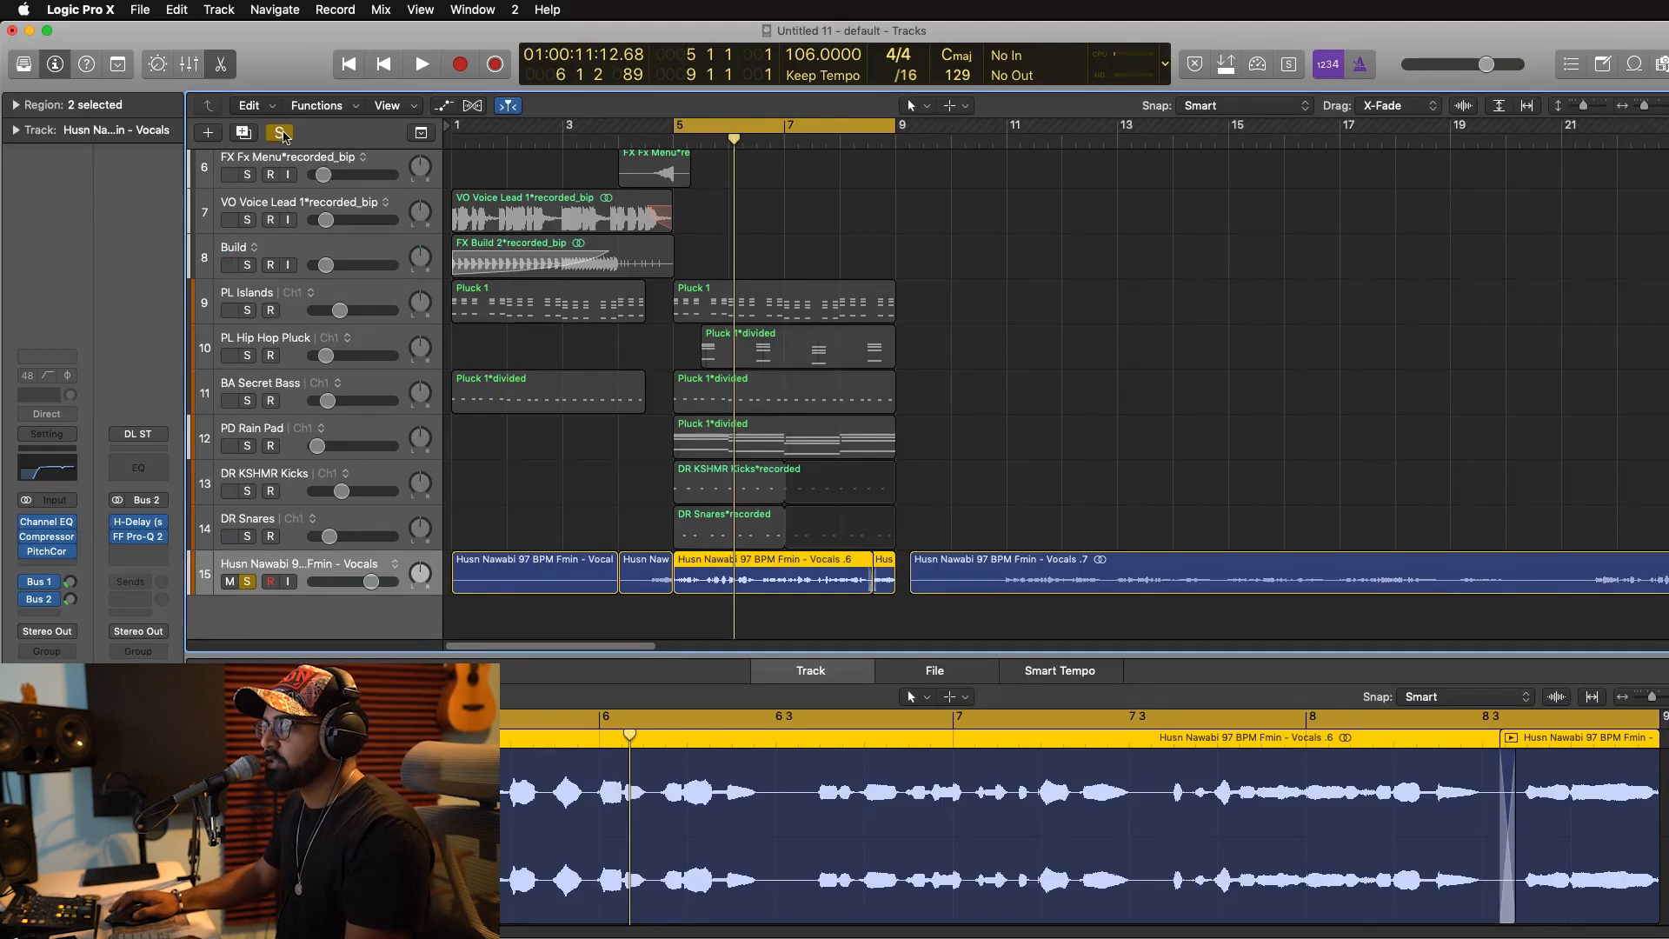
Turn off all solos and play the full mix, raising the DR KSHMR Kicks volume and lowering the vocals slightly.
left_click(280, 133)
key("space")
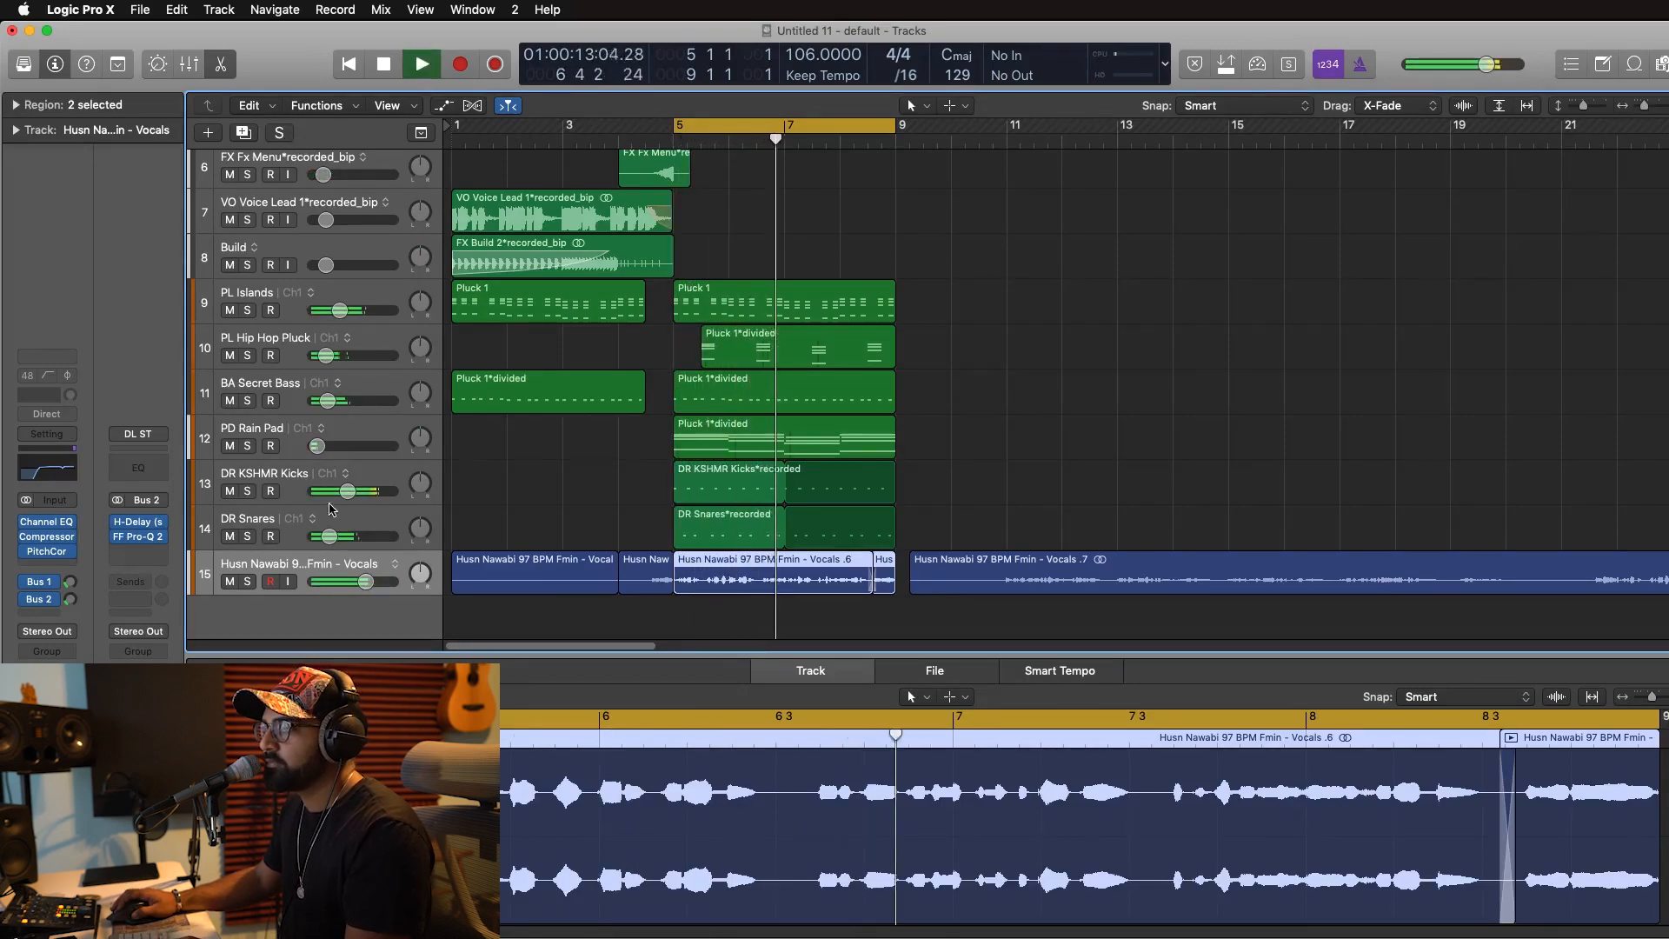
Duplicate the DR KSHMR Kicks track without its region and load the Hats preset from Nexus's Artist Series KSHMR Drums category.
left_click(396, 506)
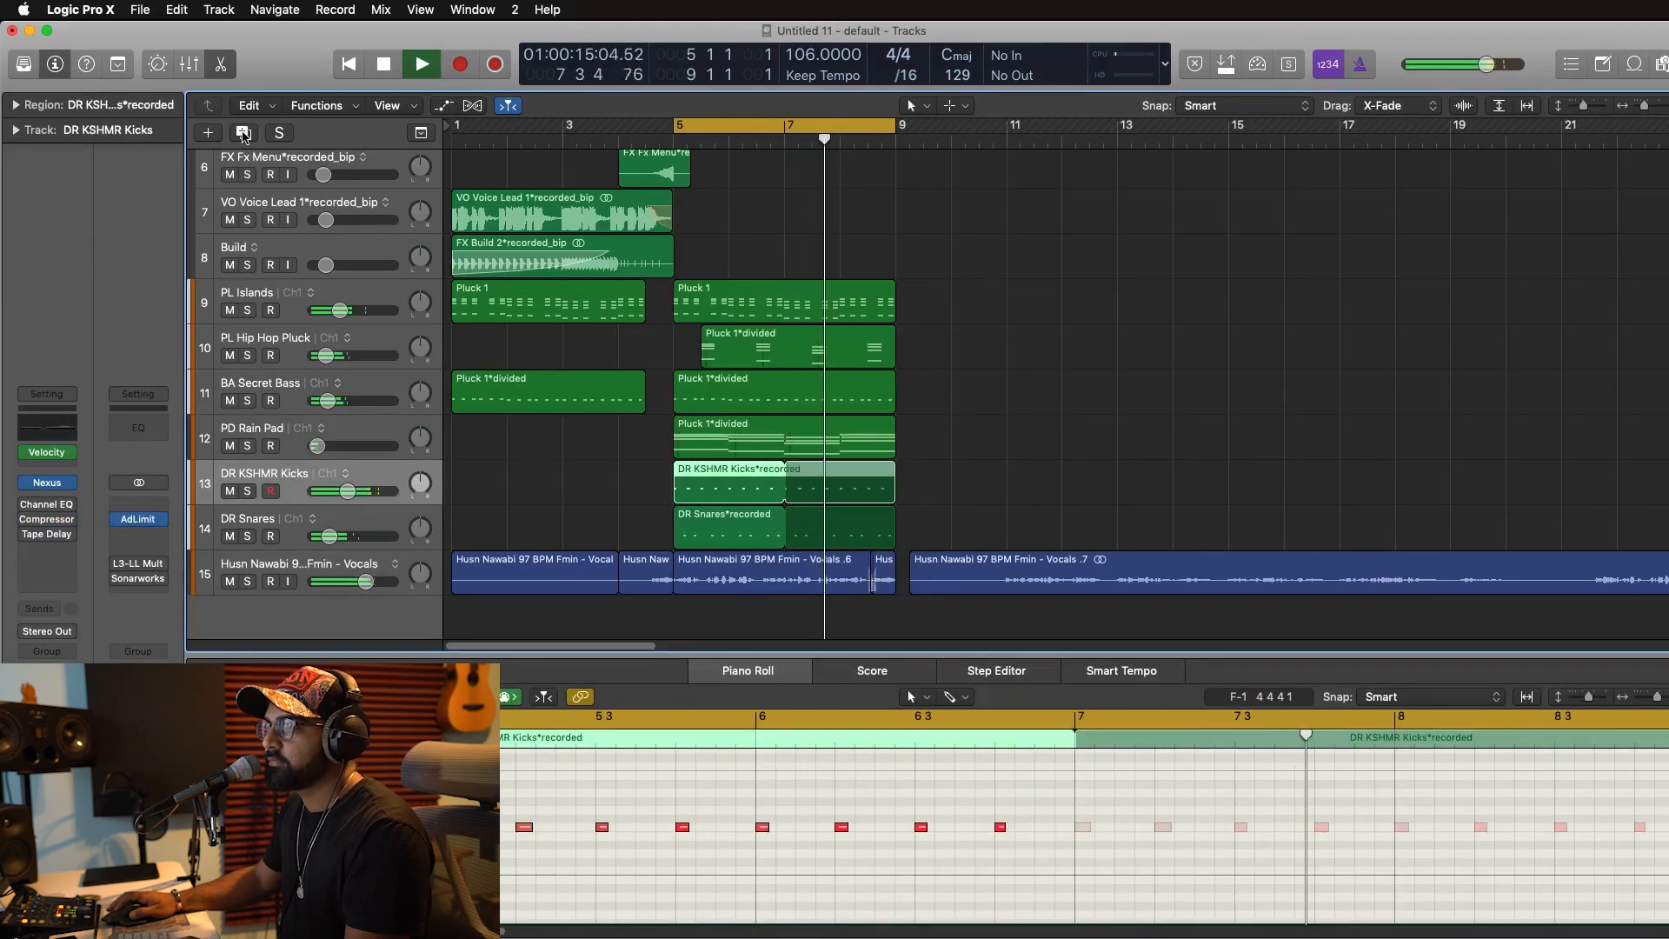
key("super+d")
key("space")
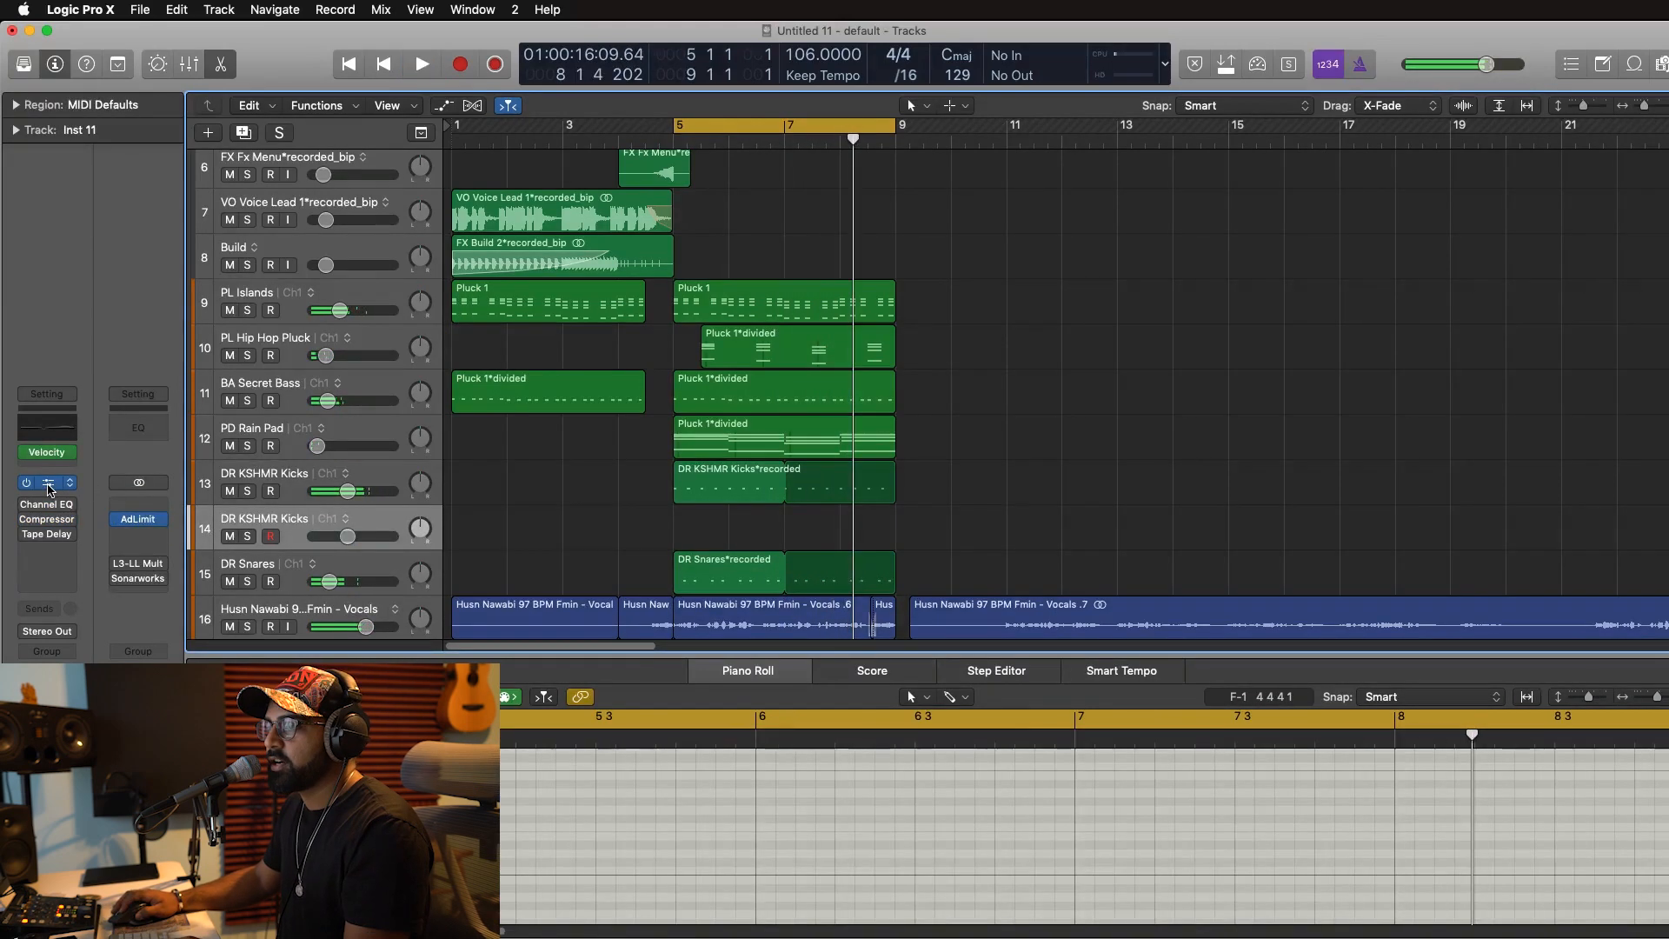
left_click(48, 484)
left_click(924, 298)
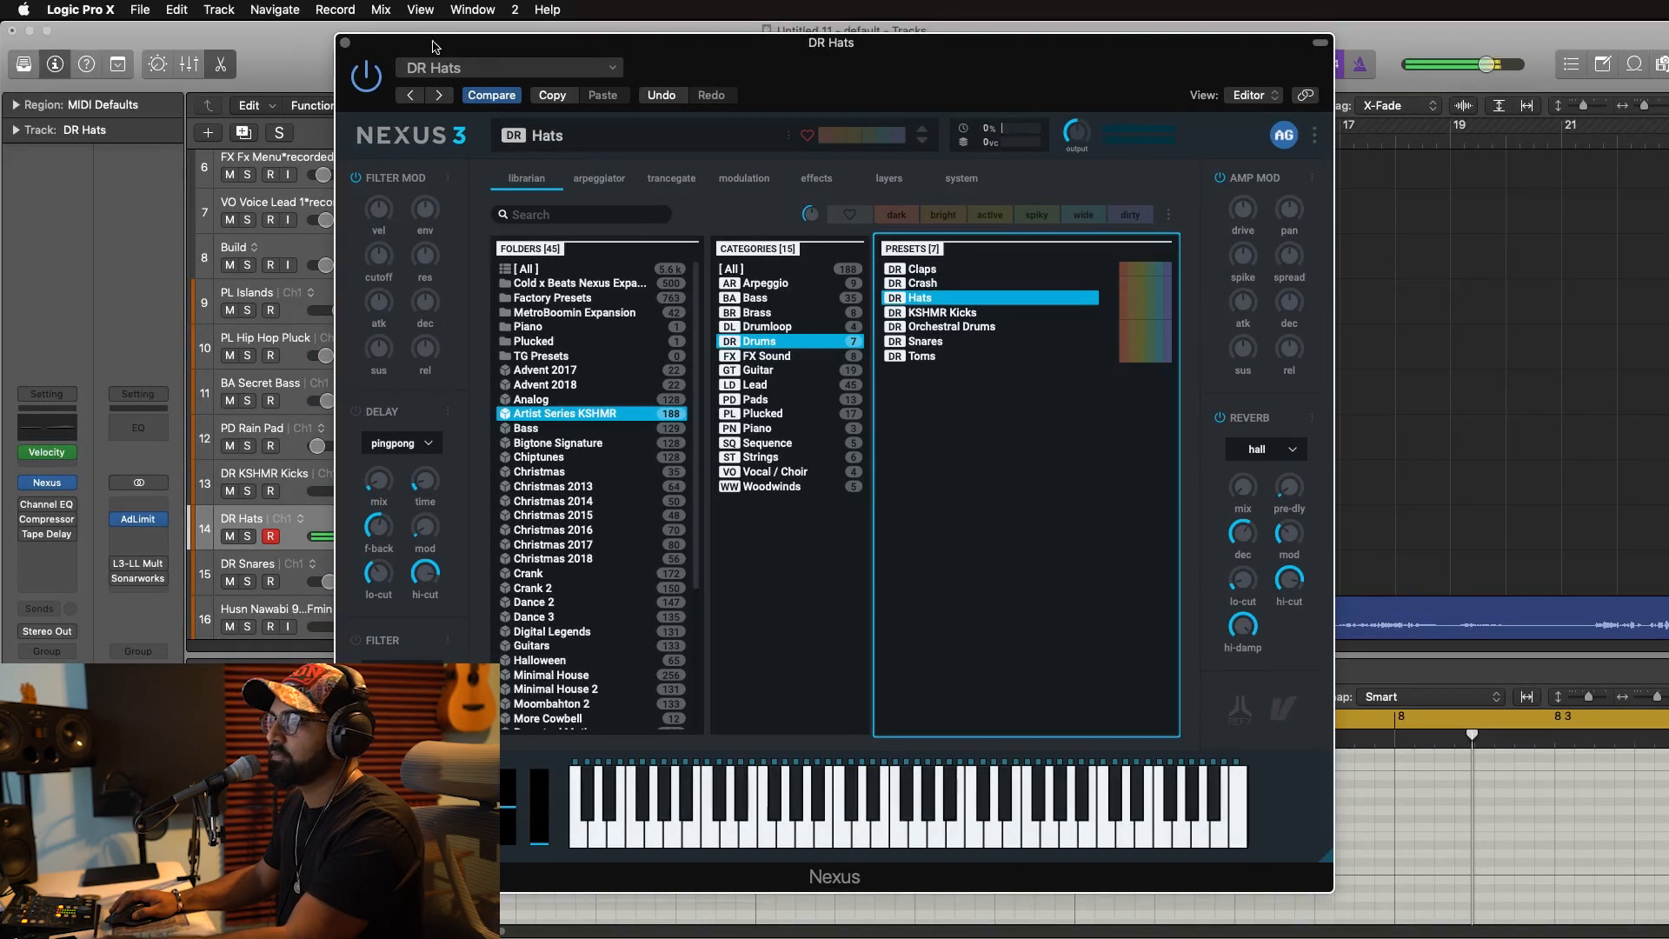
left_click(346, 43)
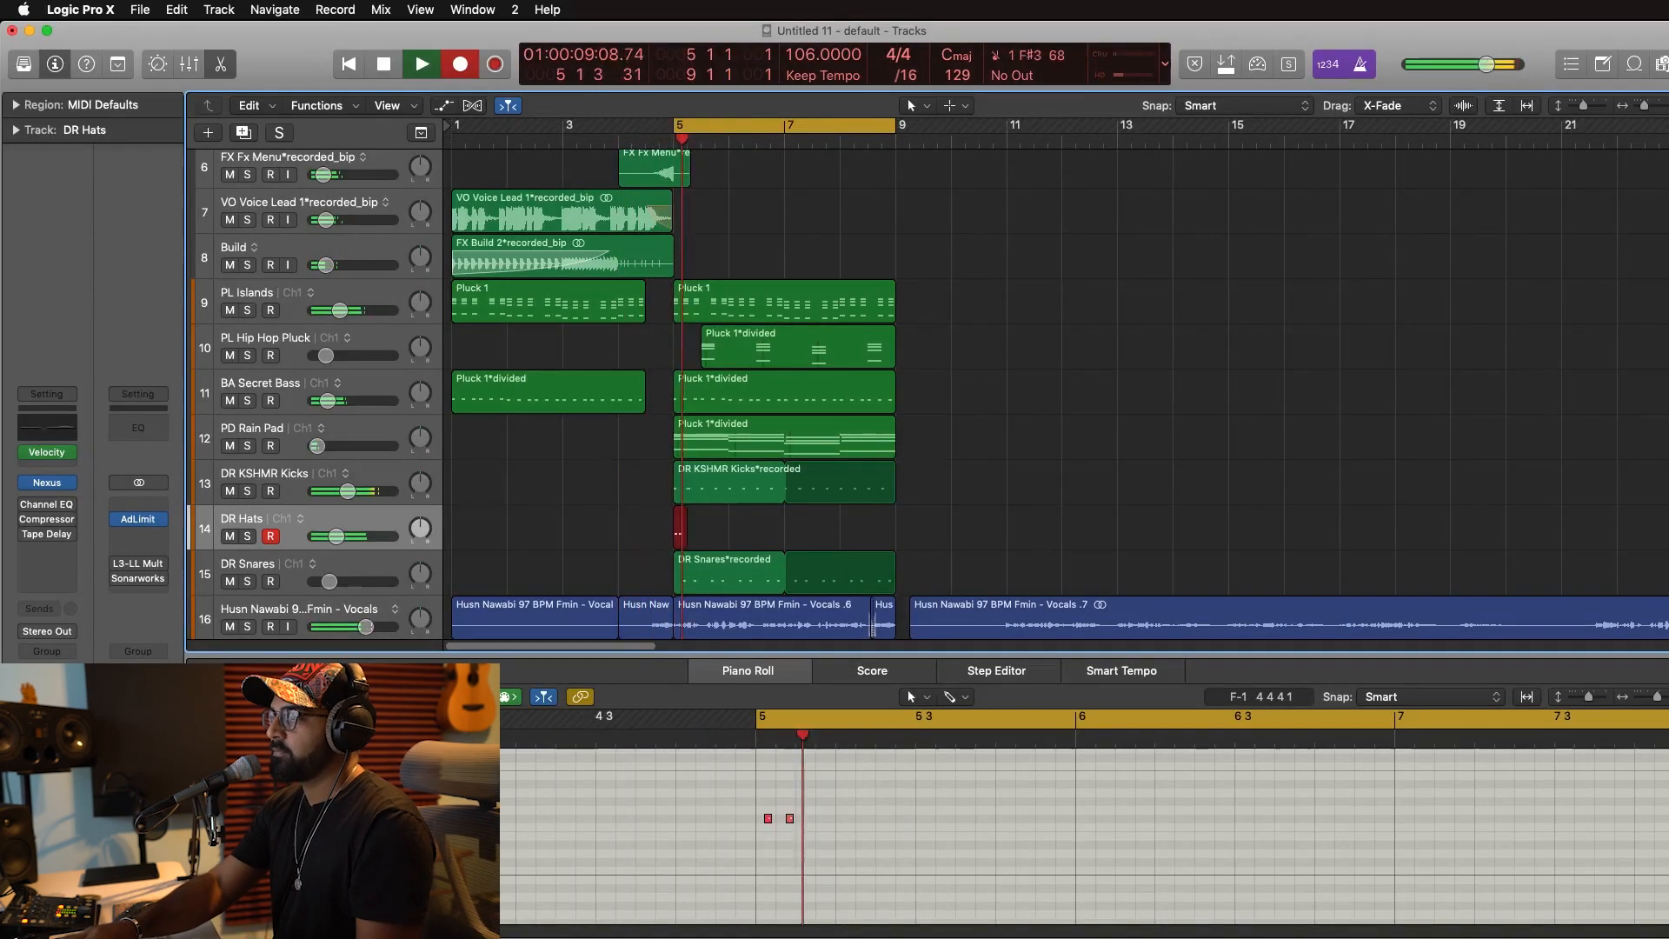
Record a one-bar hi-hat pattern on the DR Hats track starting at bar 5.
key("space")
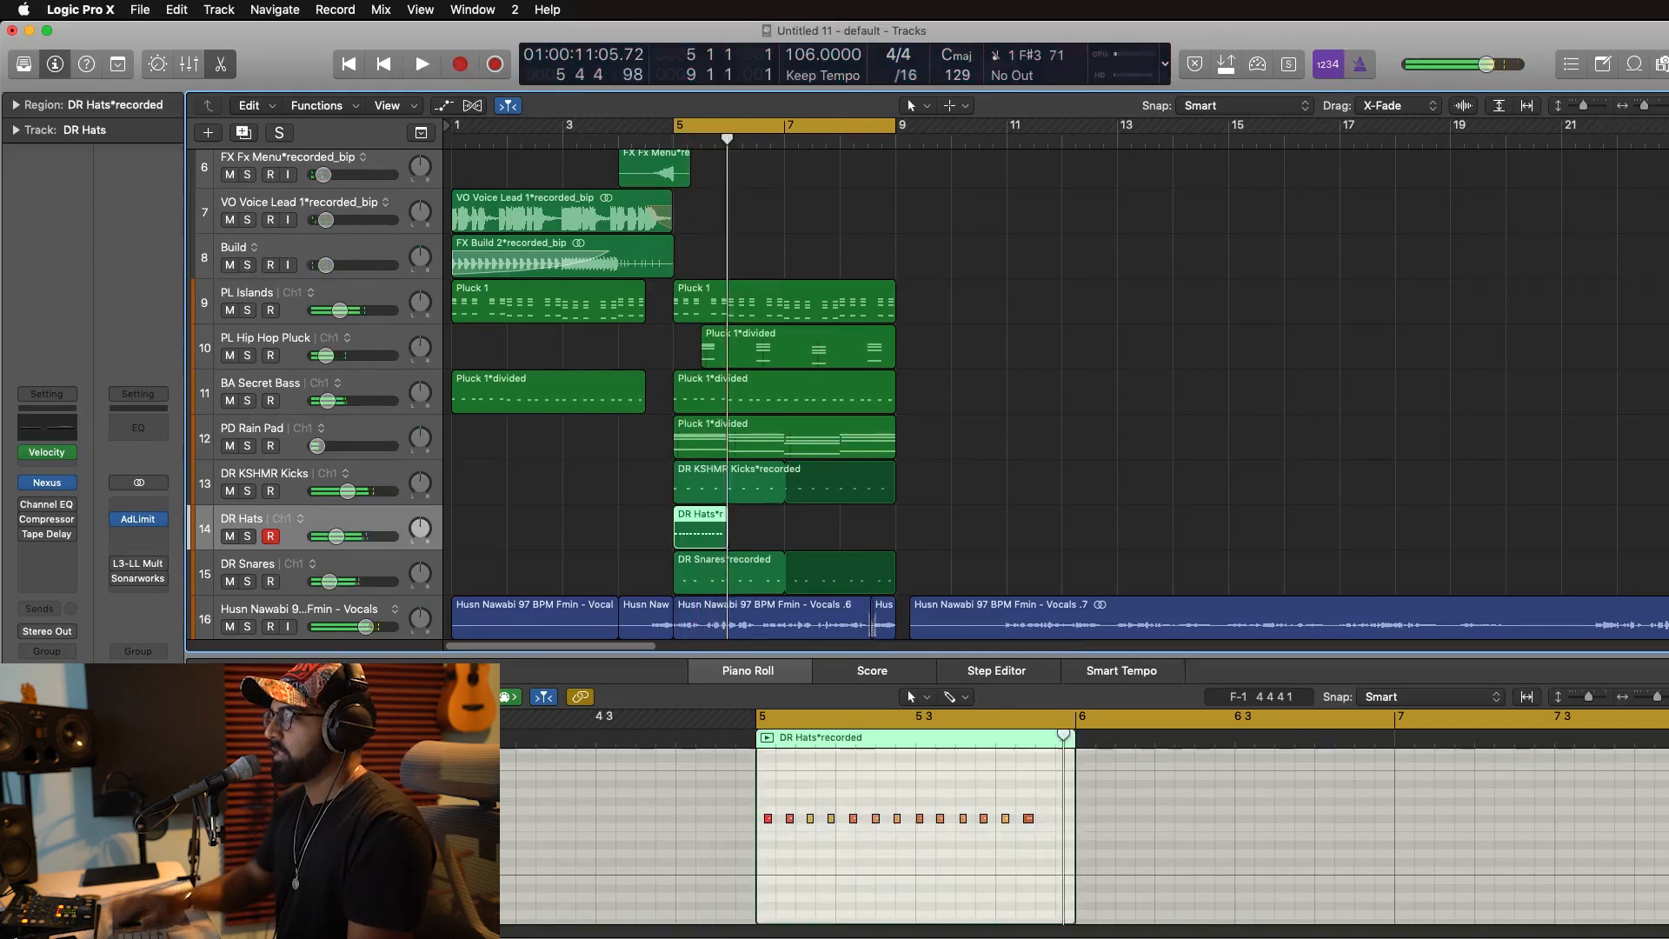
Stop recording, quantize the hi-hat notes and loop the DR Hats region to bar 9 while listening.
key("space")
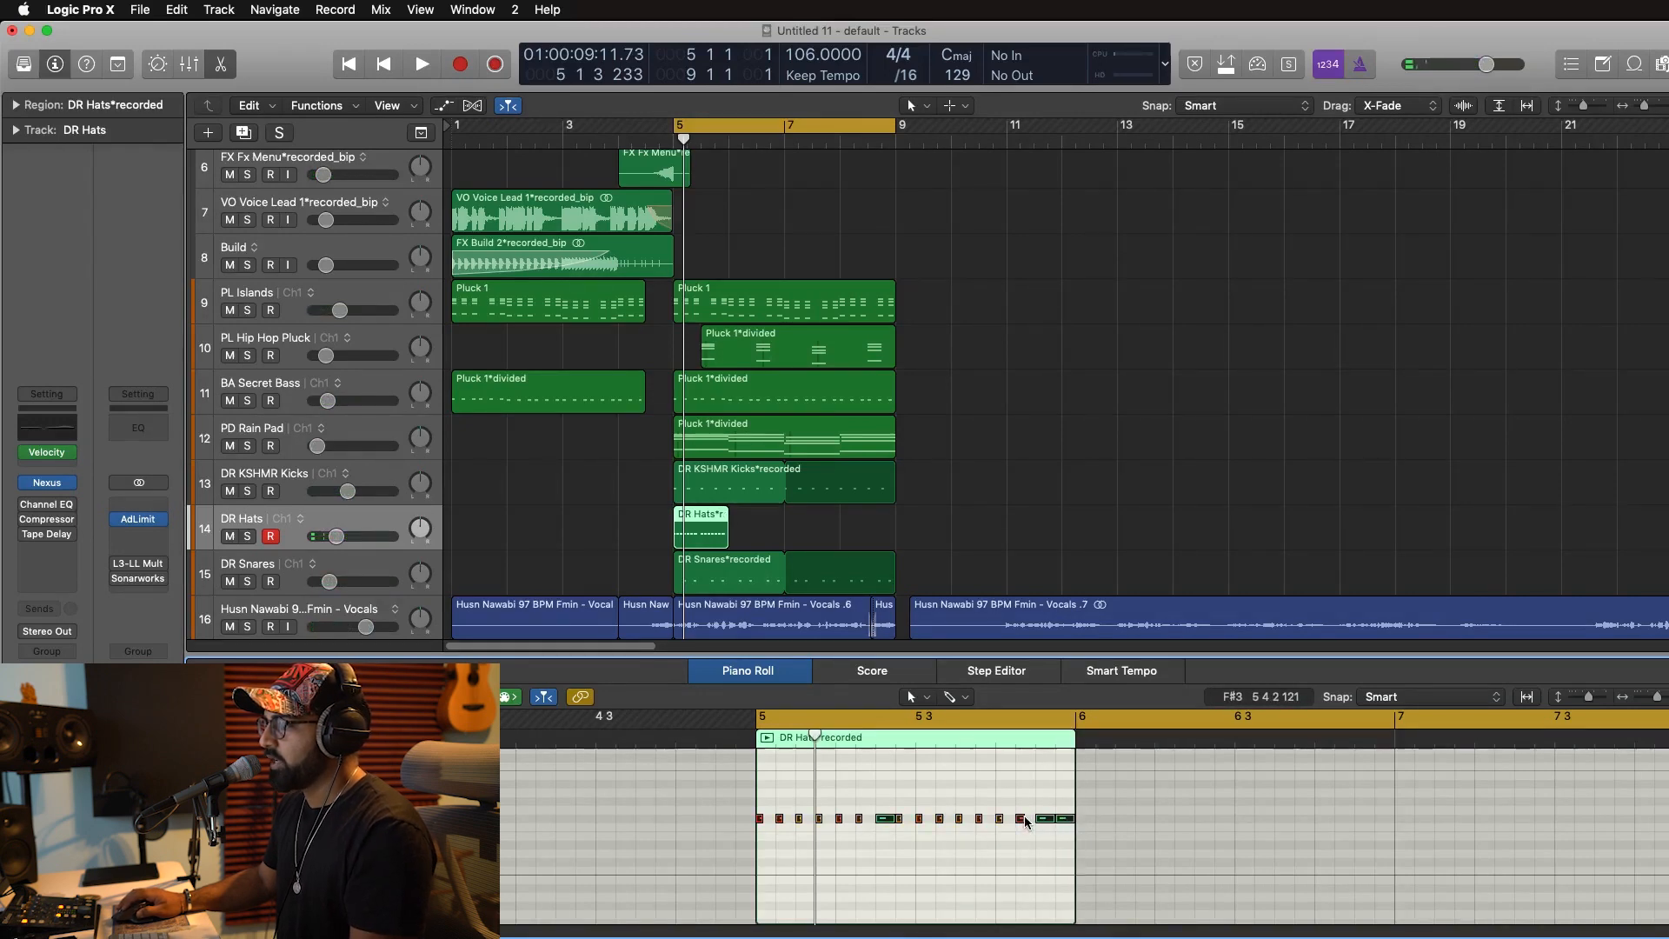
key("space")
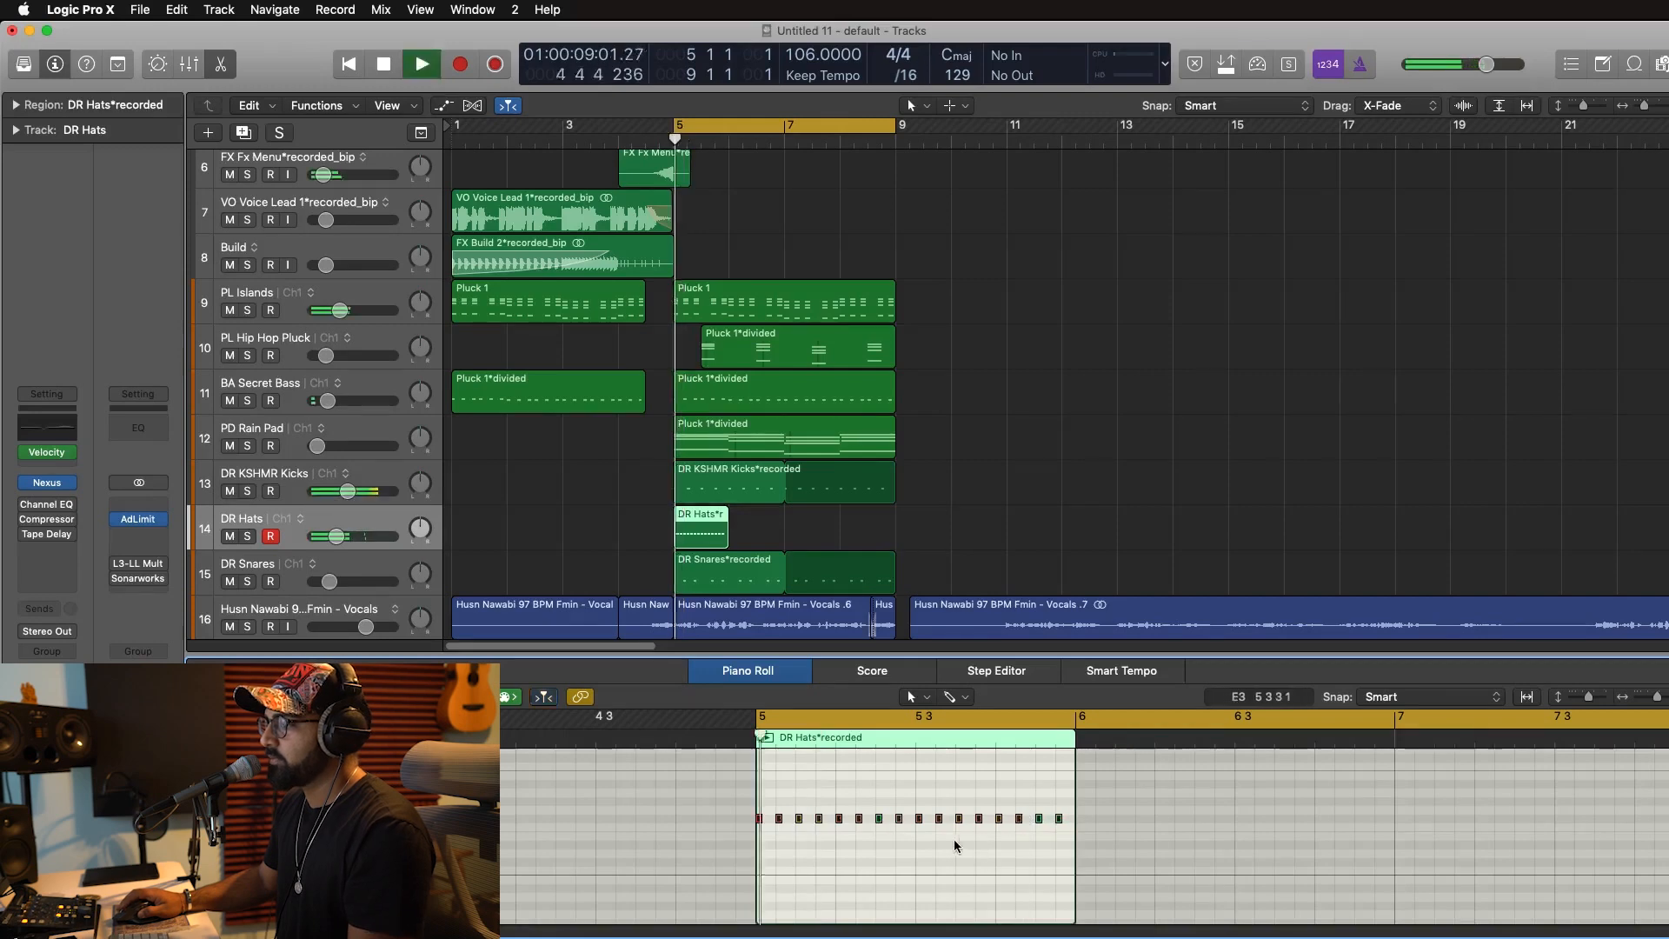
left_click_drag(728, 511, 897, 517)
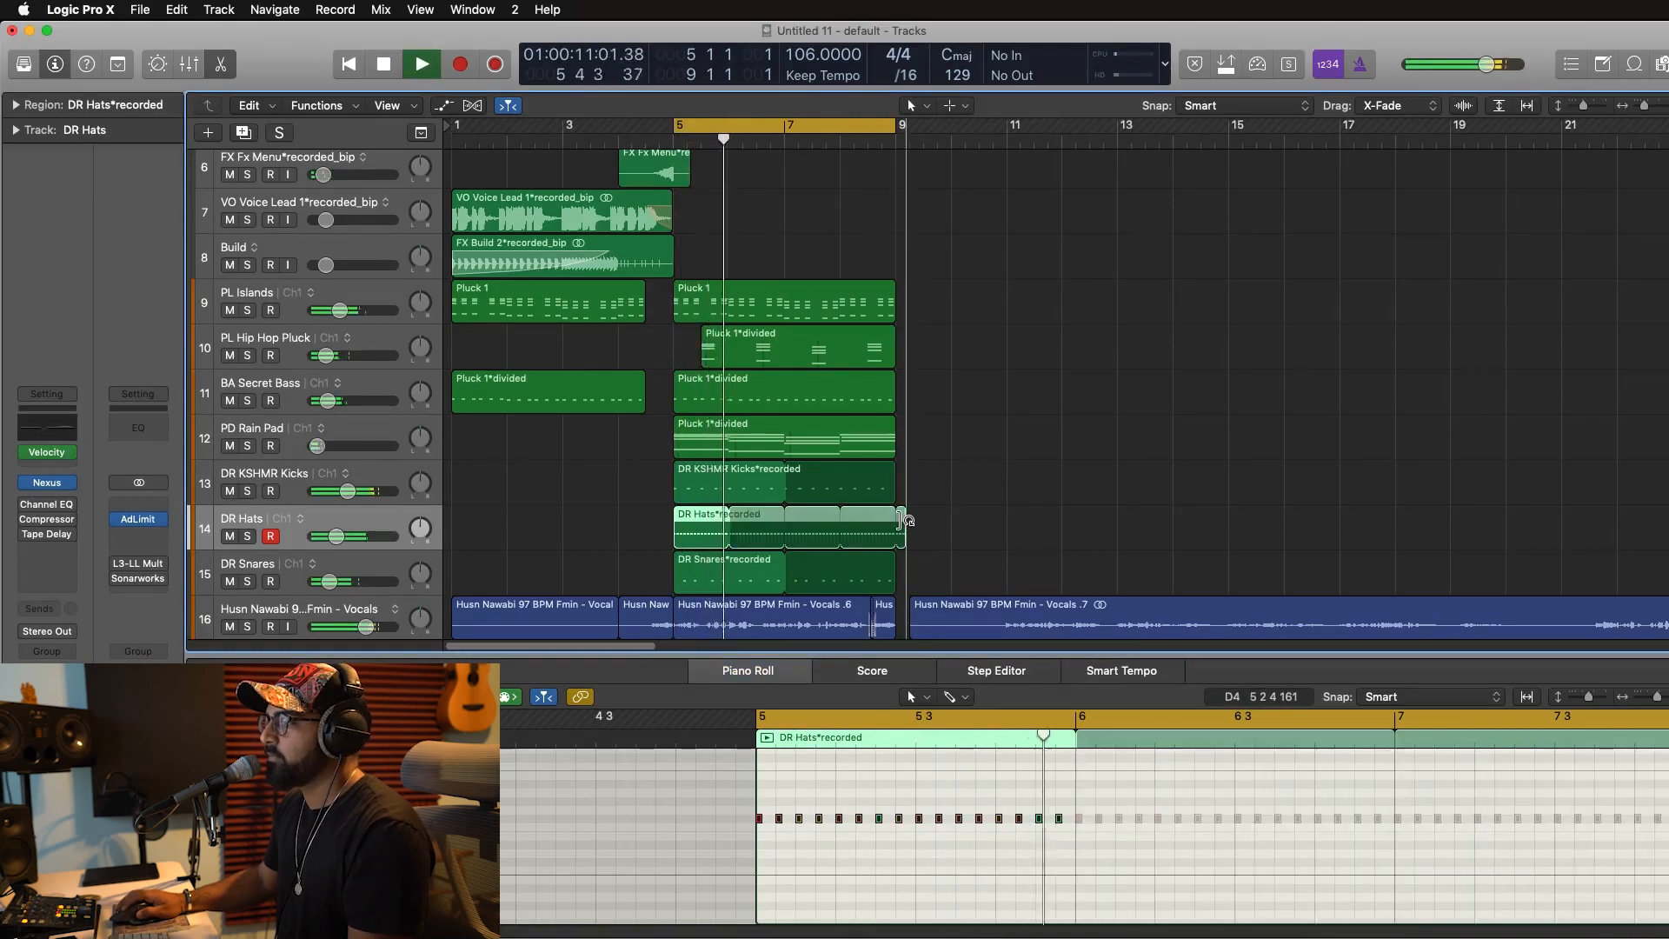
key("space")
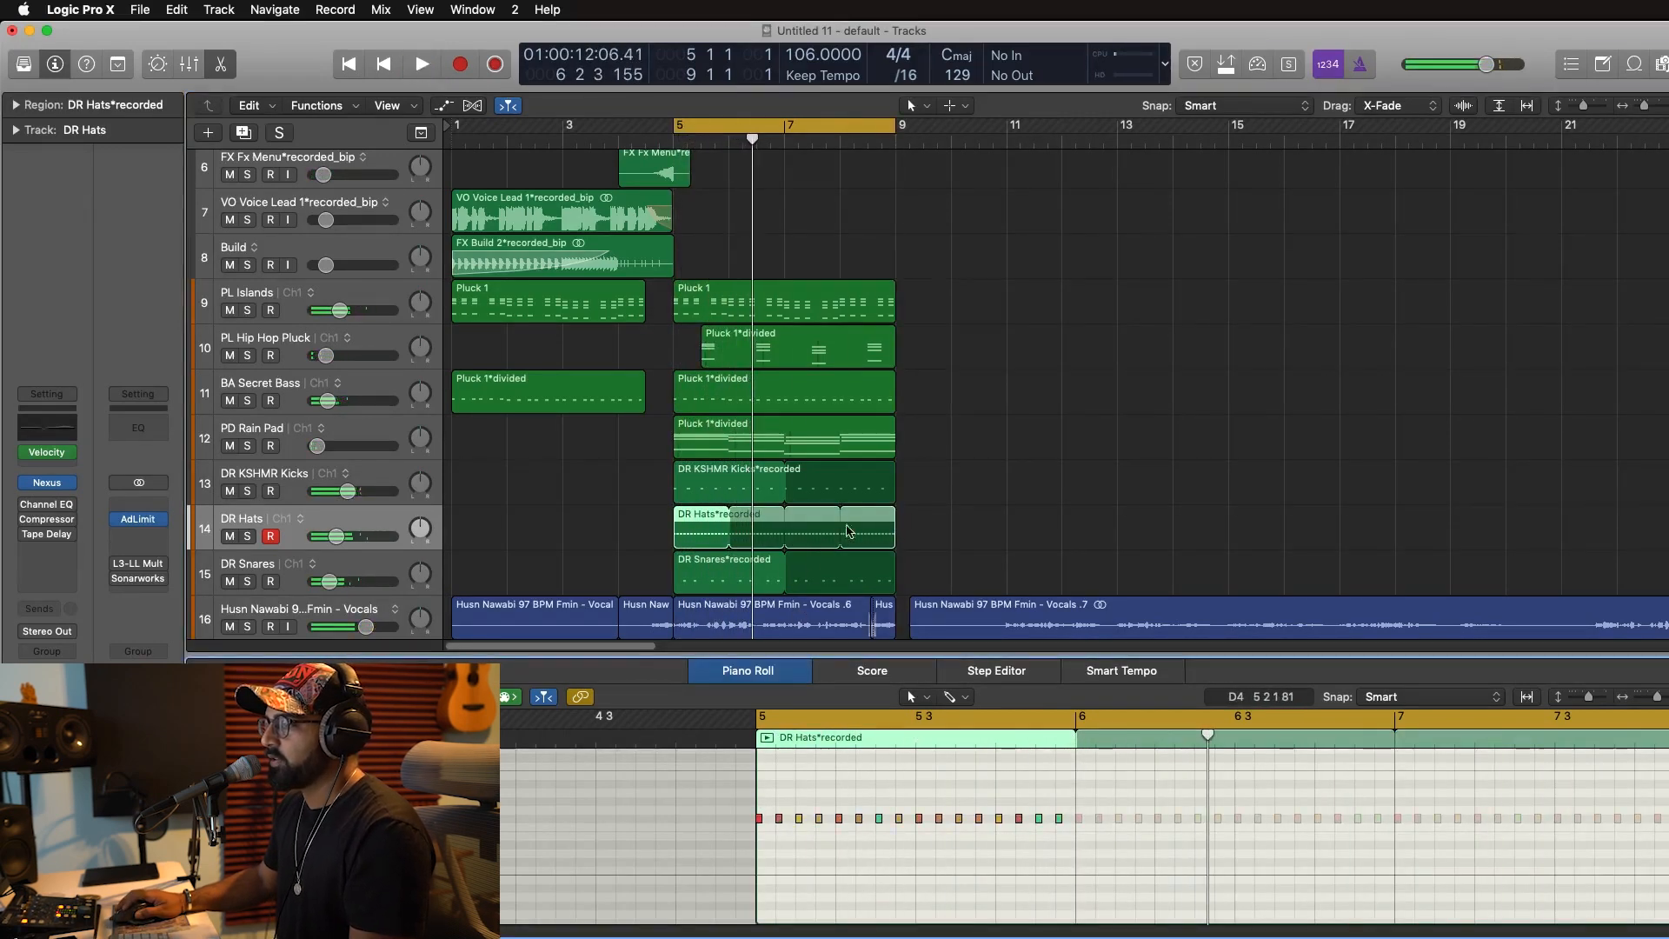
Remove the DR Hats loop, time-stretch the one-bar pattern to two bars and loop it to bar 9.
left_click(759, 527)
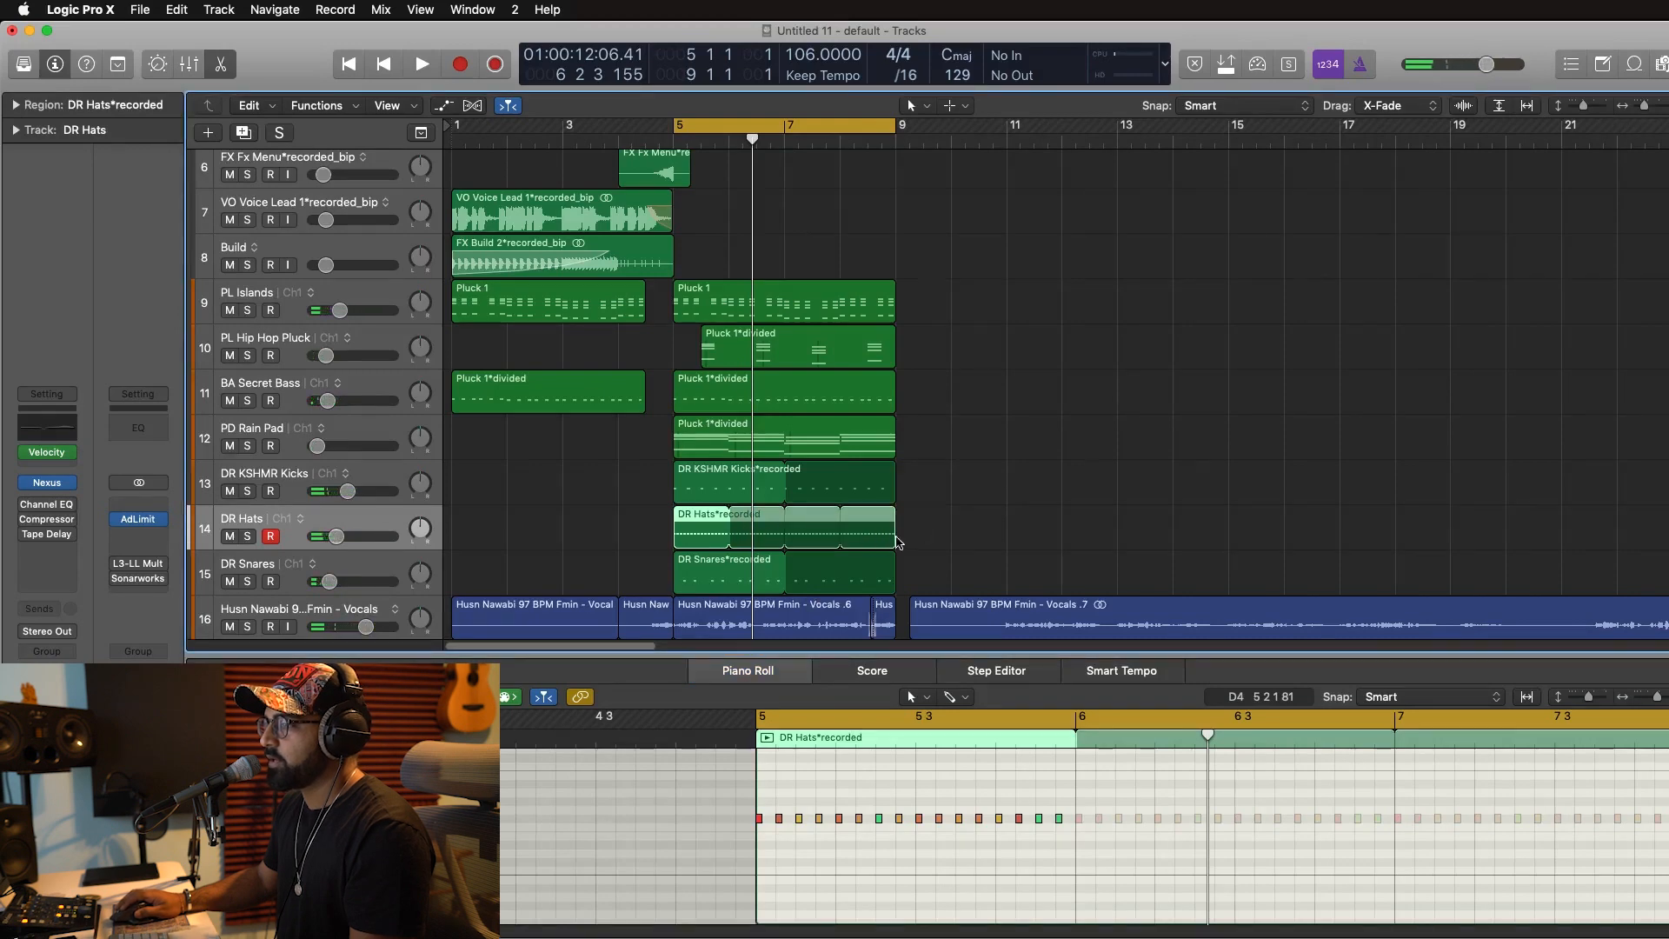
left_click_drag(898, 543, 678, 528)
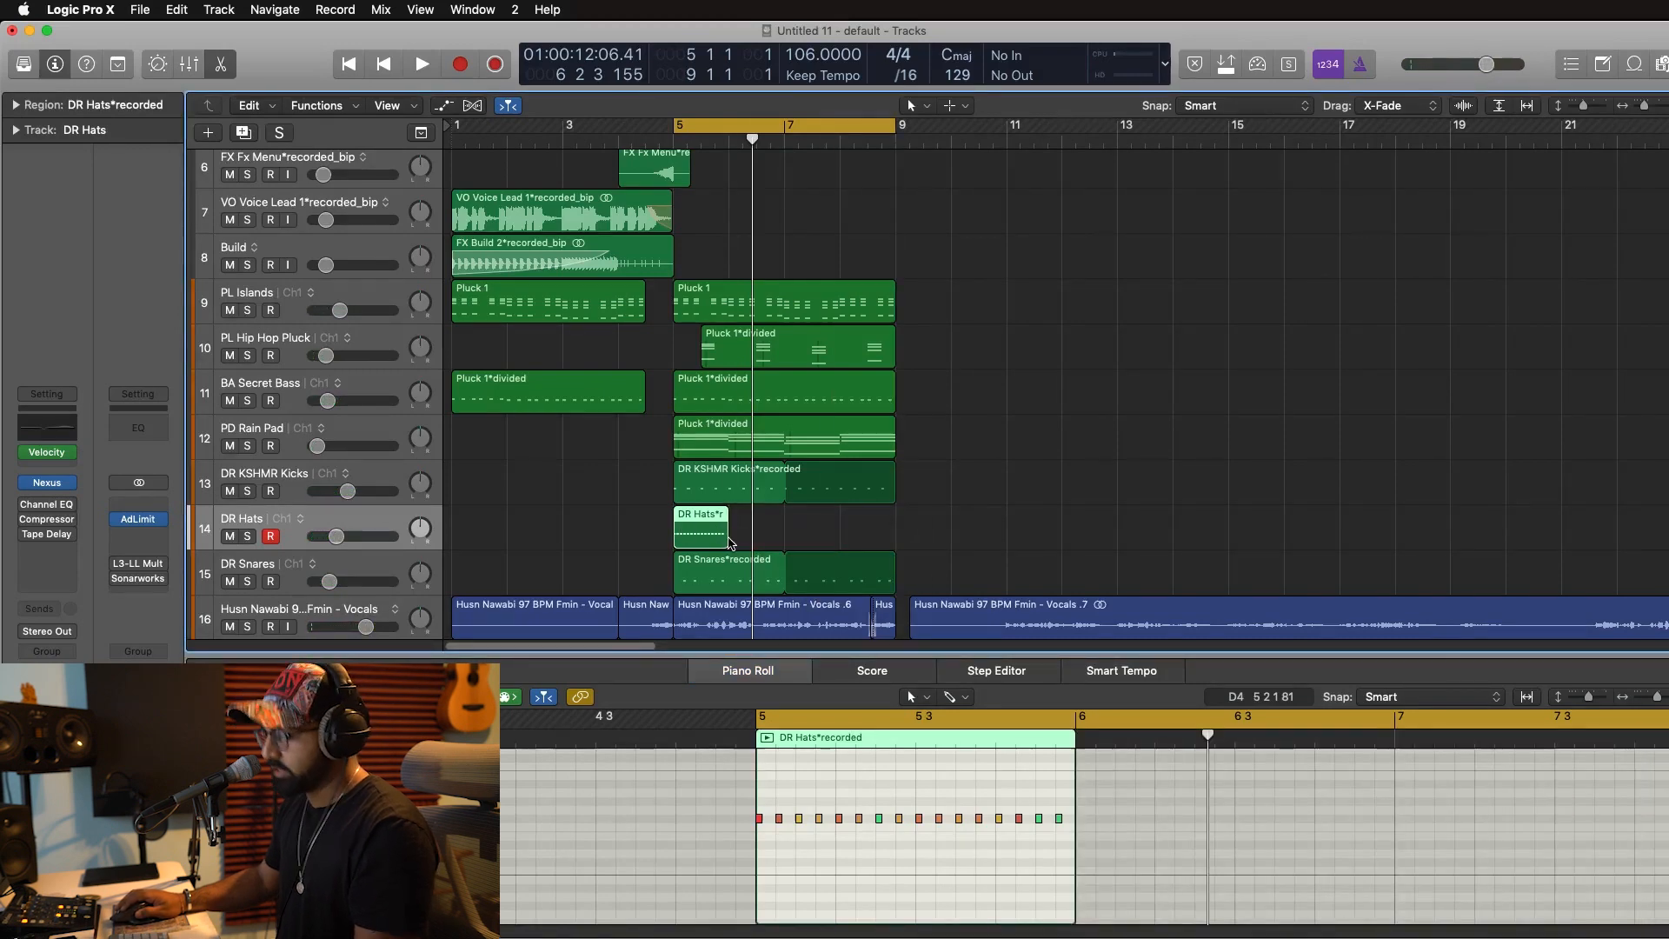
left_click_drag(743, 537, 895, 527)
key("space")
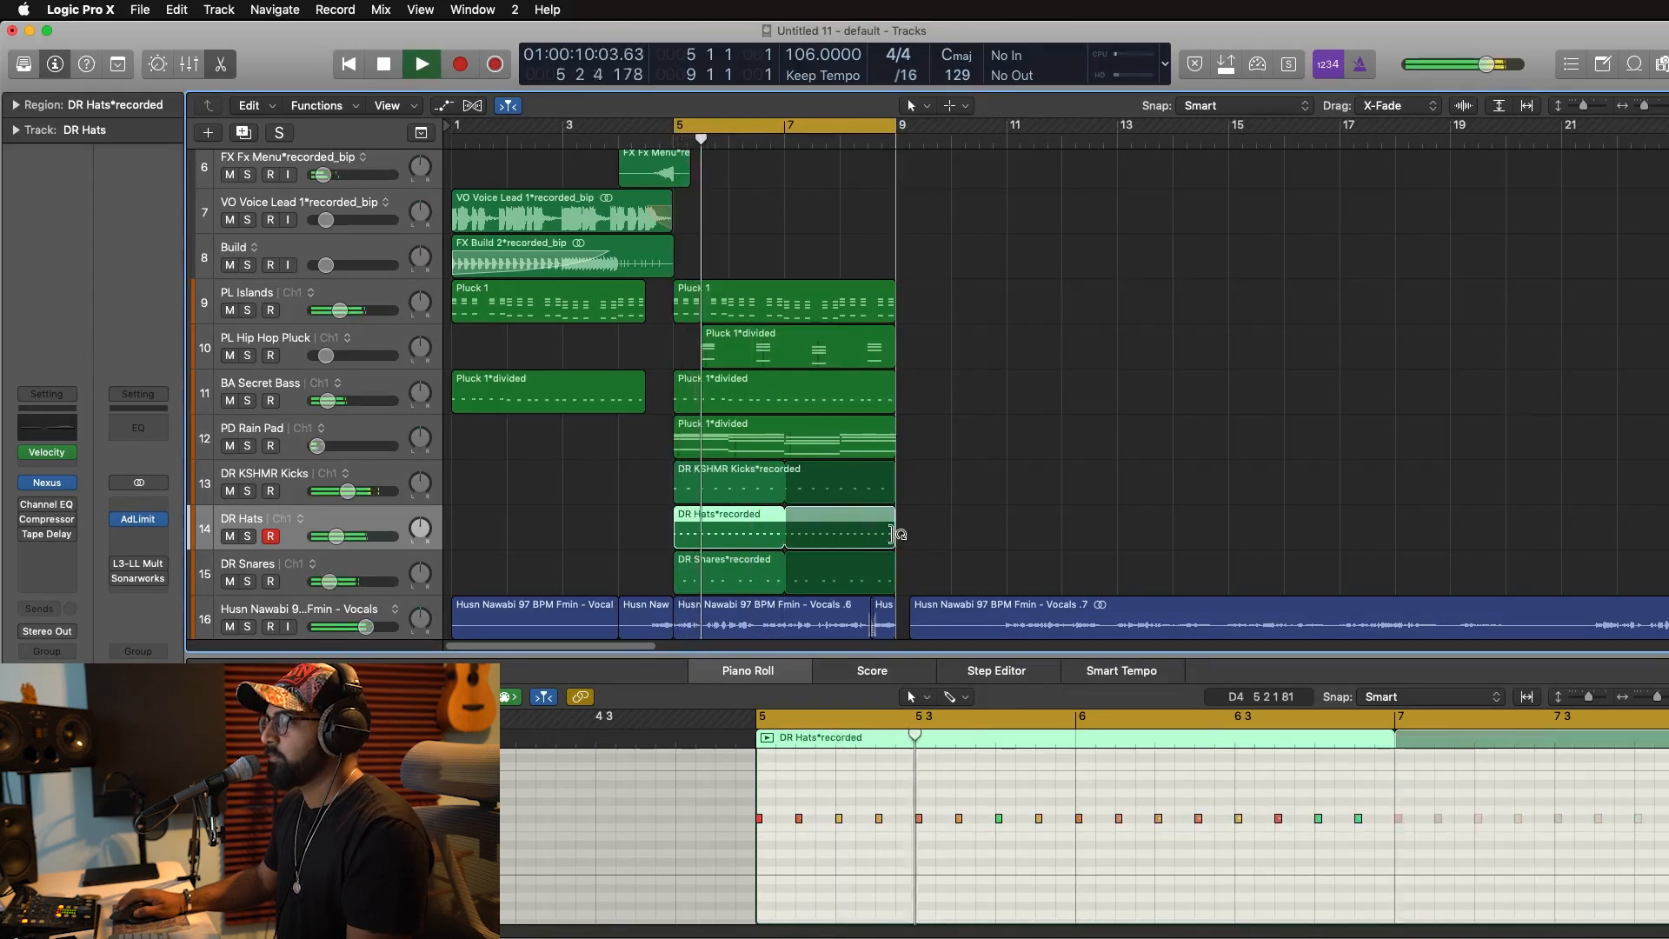
left_click(889, 920)
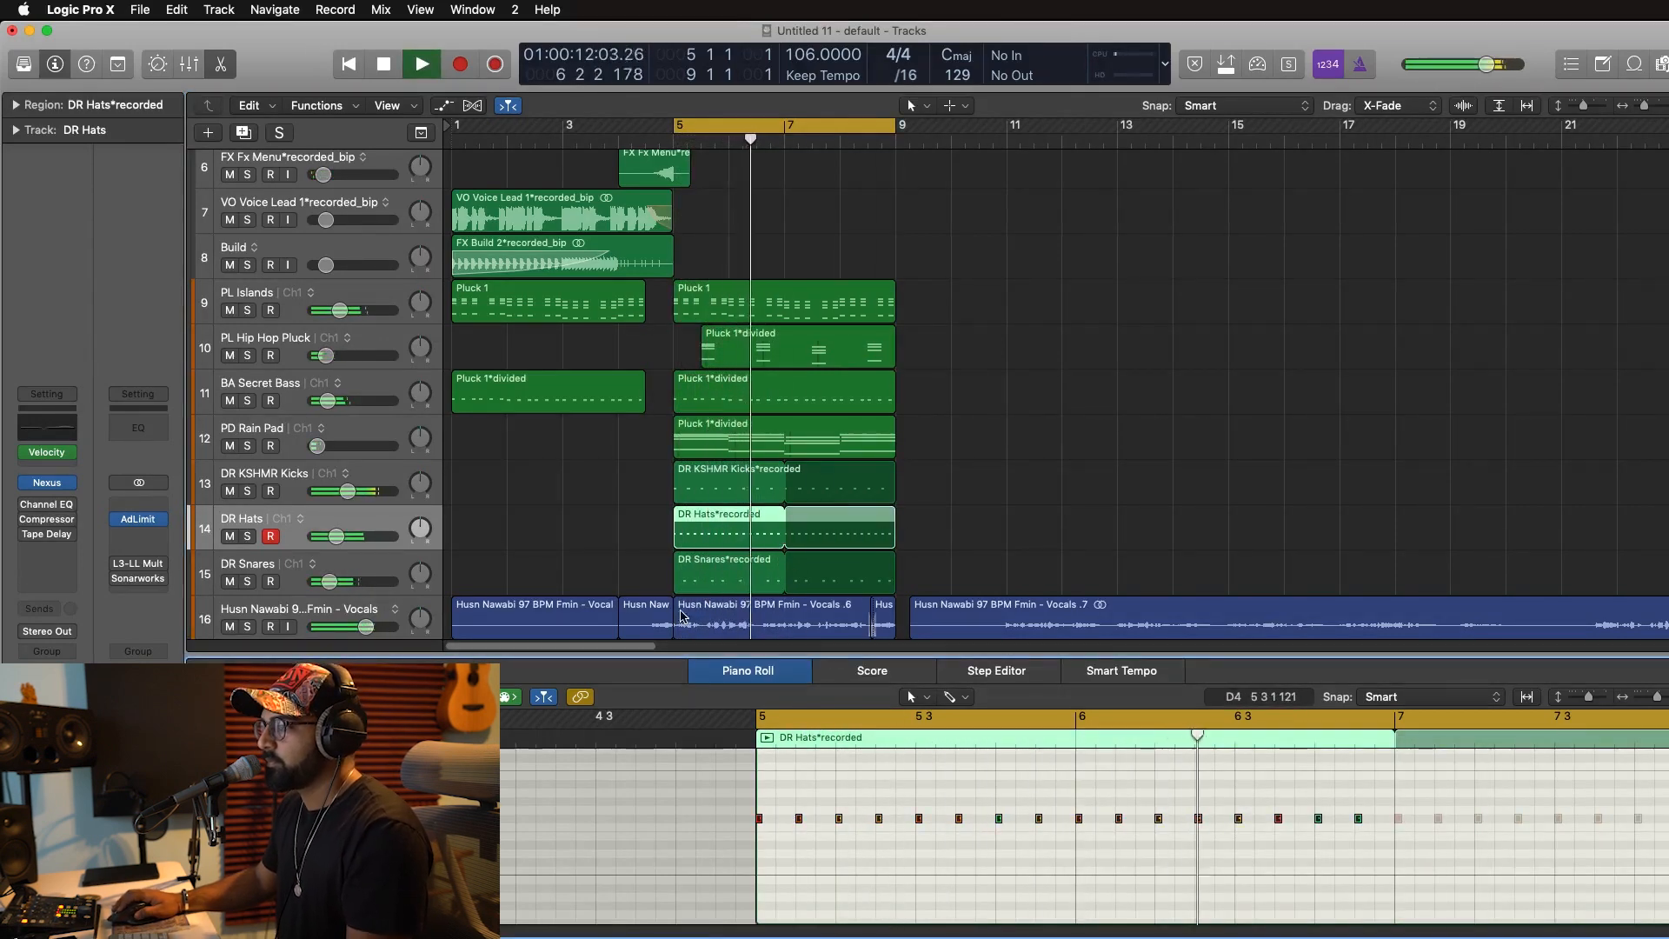
Duplicate the DR Hats track without its region, load Nexus's Claps preset and lower its volume slightly.
key("super+d")
key("space")
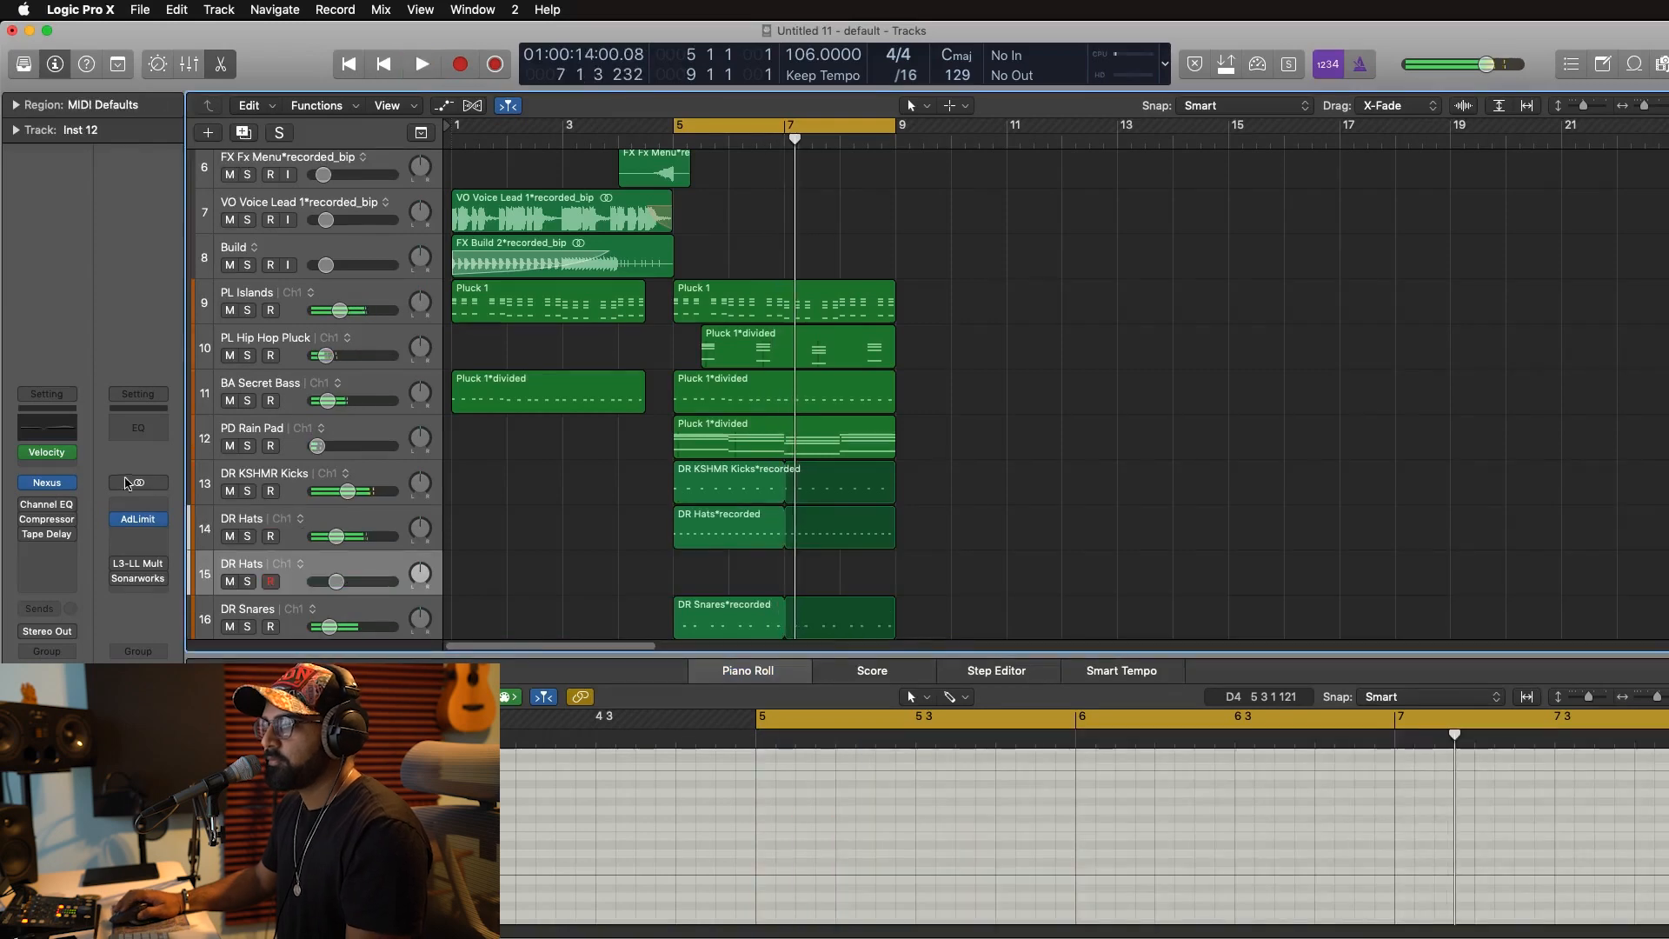
left_click(48, 485)
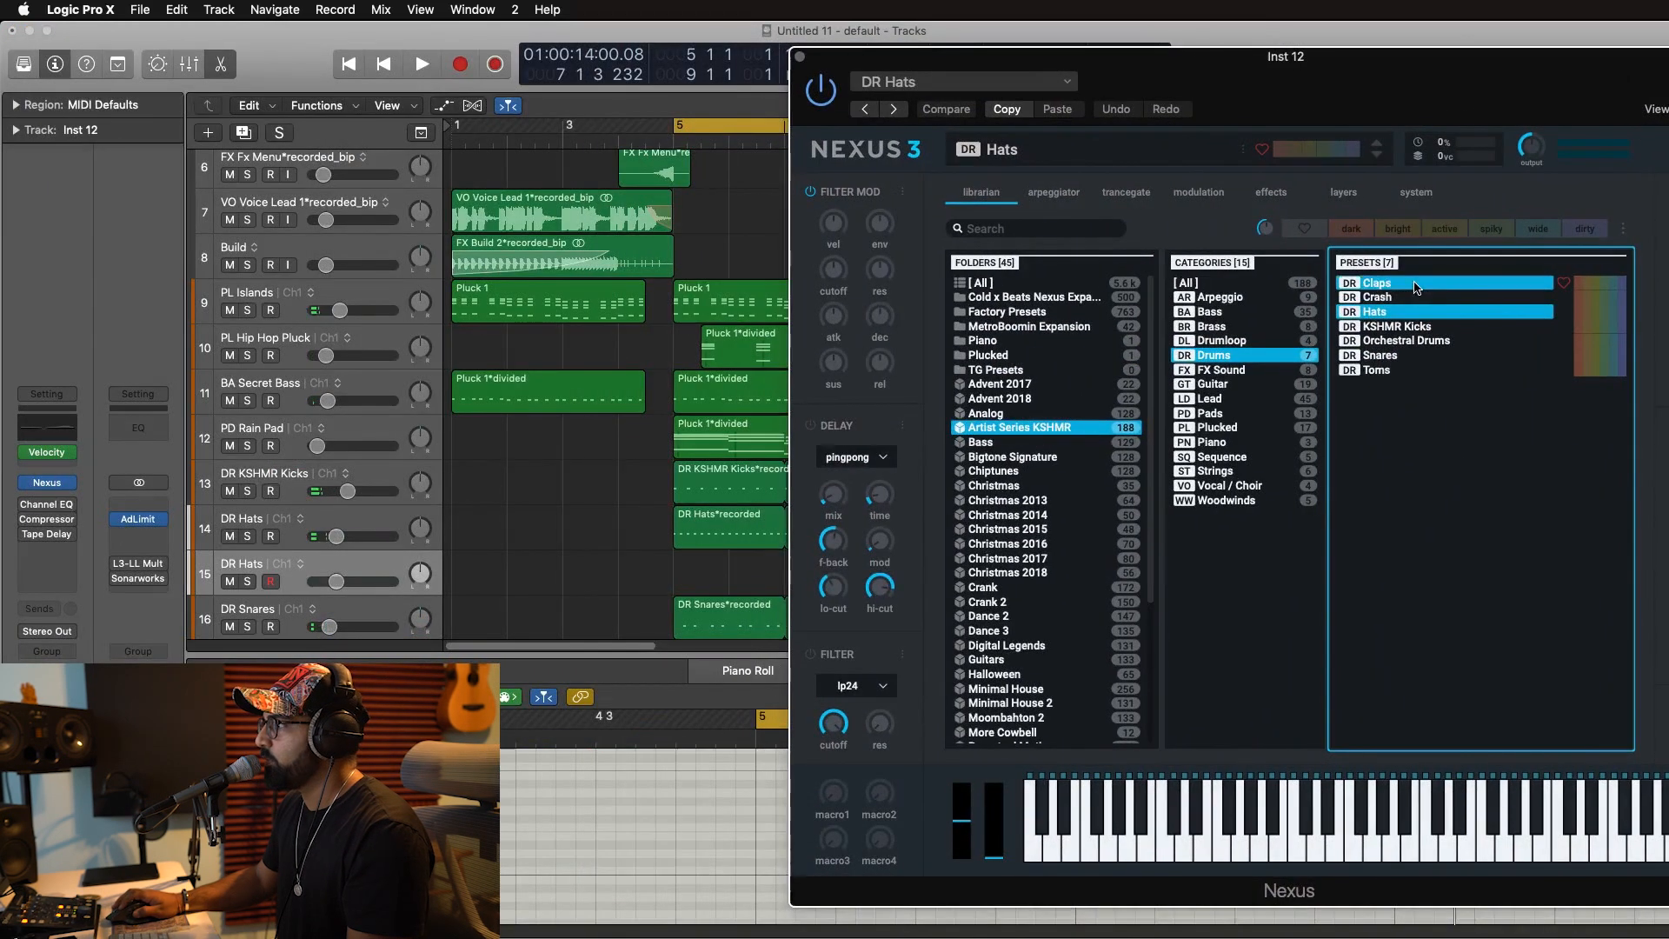
left_click(1418, 288)
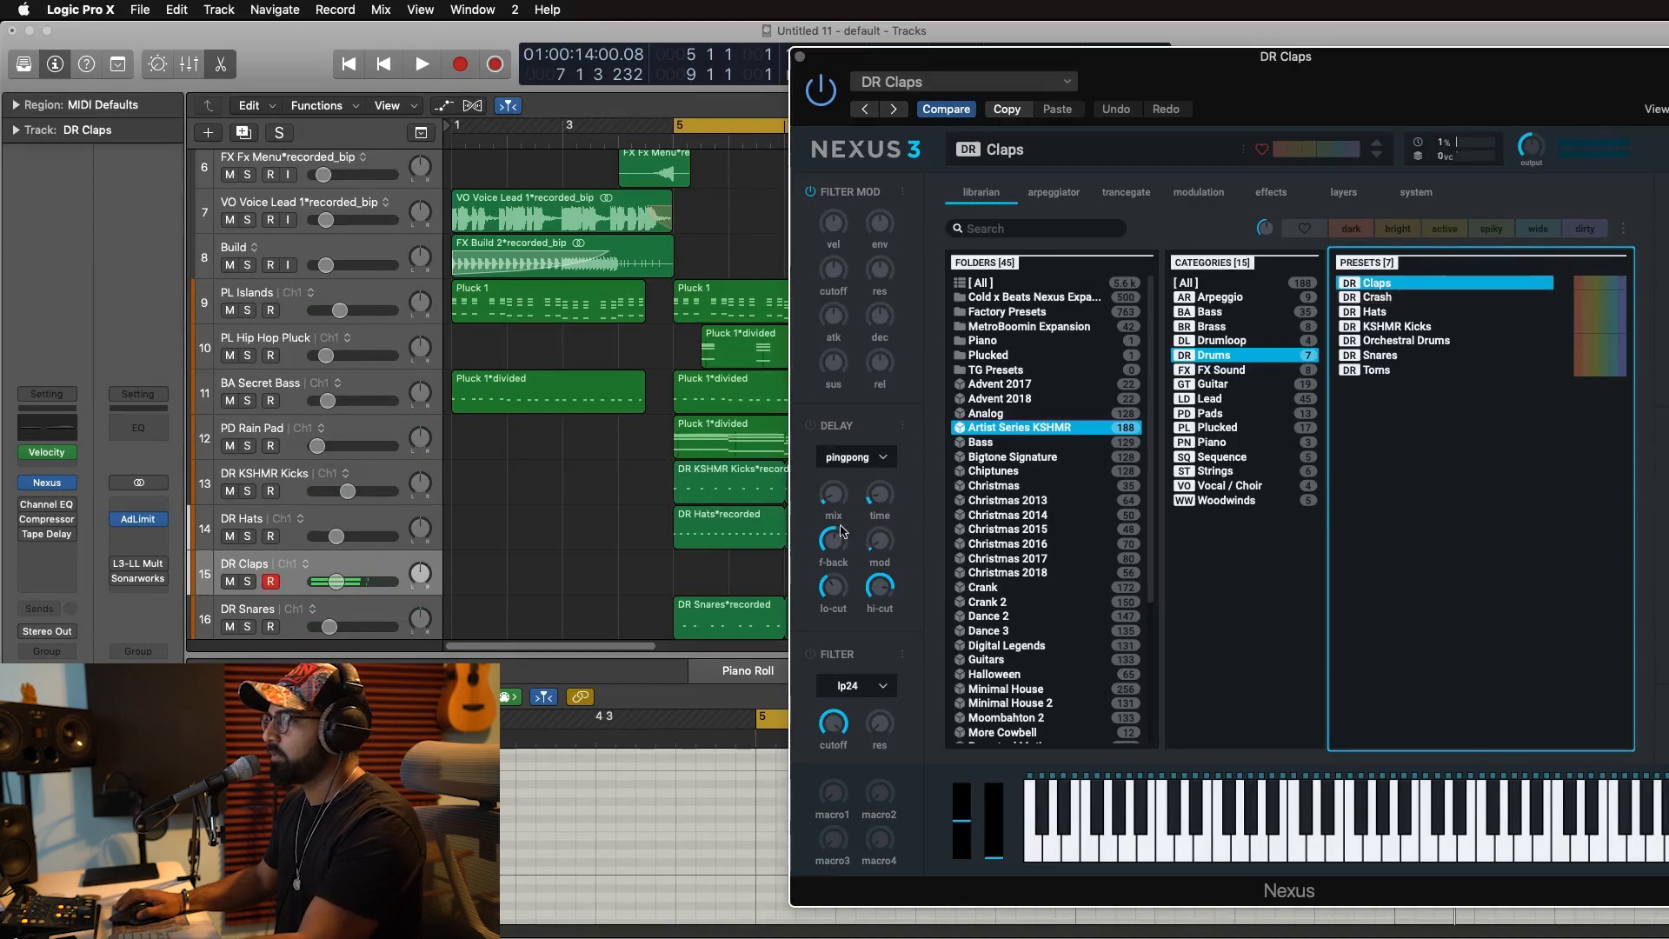
left_click_drag(347, 589, 339, 588)
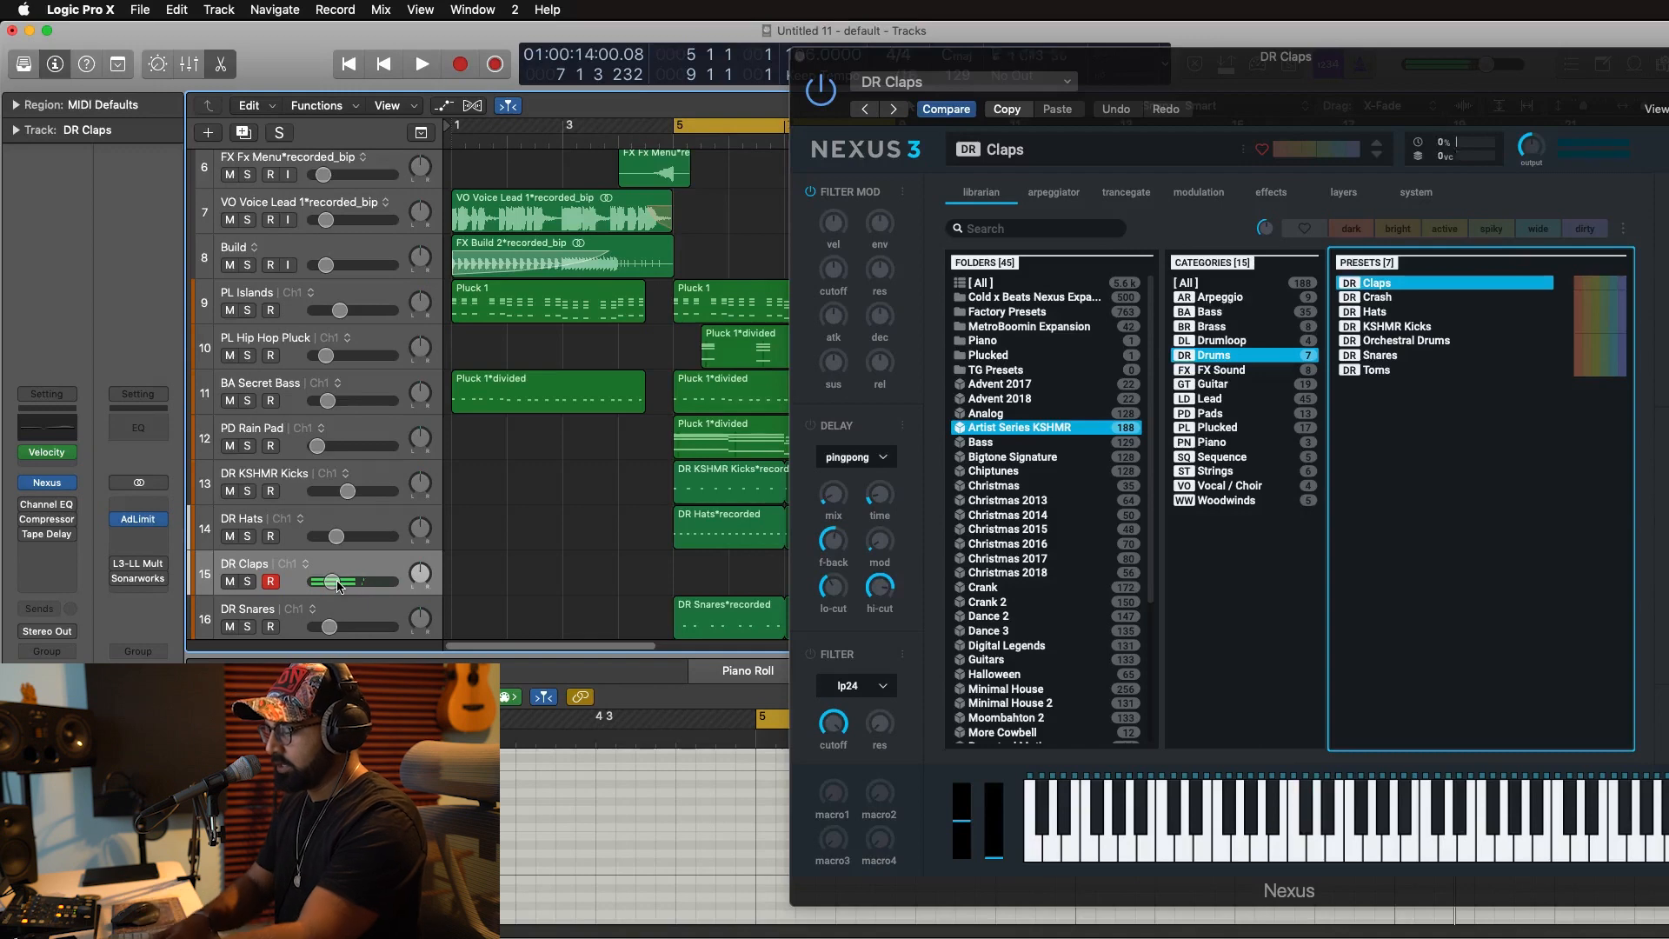
Record a clap pattern on the DR Claps track from bar 5, stop before bar 8 and close Nexus.
key("space")
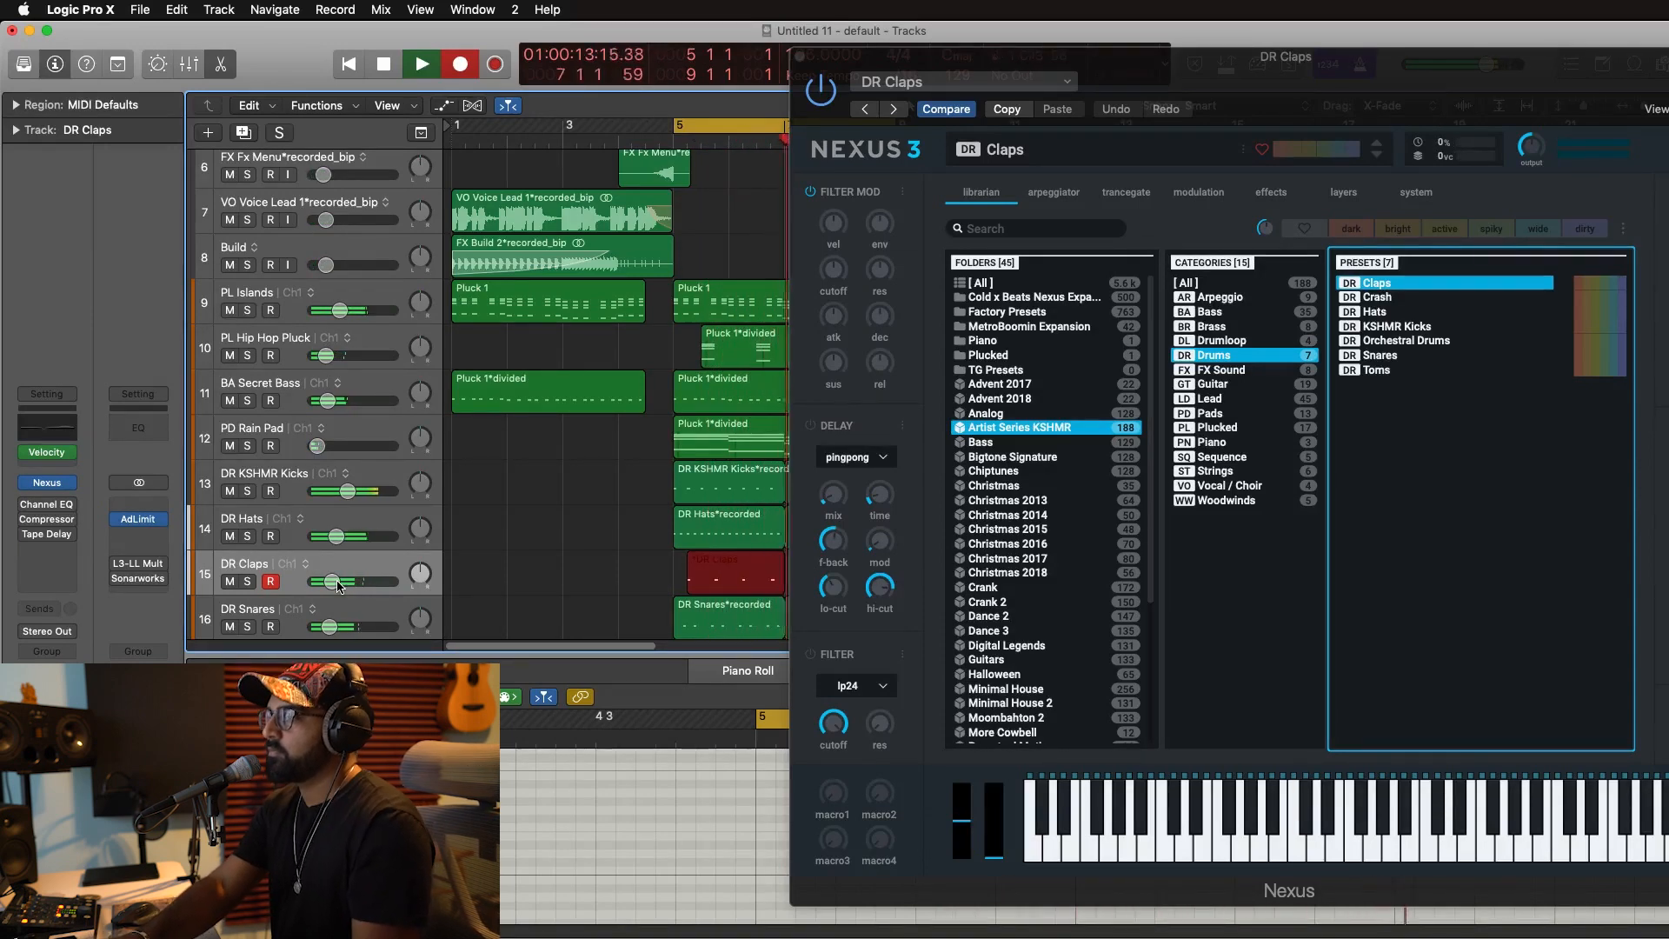
key("space")
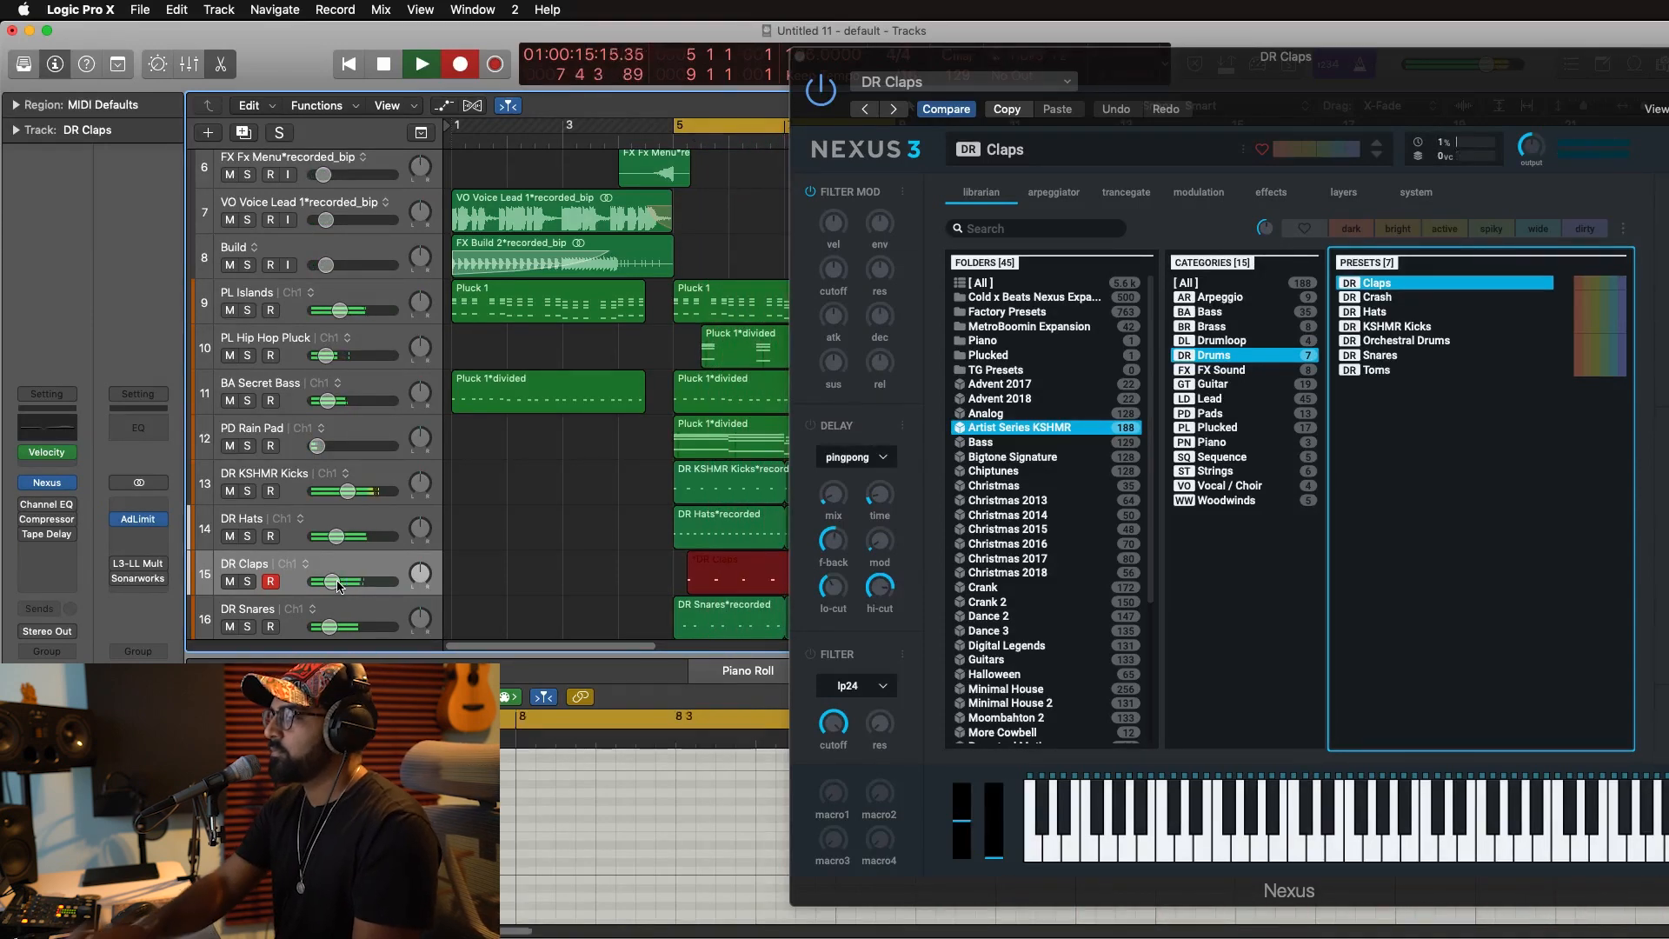
left_click(801, 58)
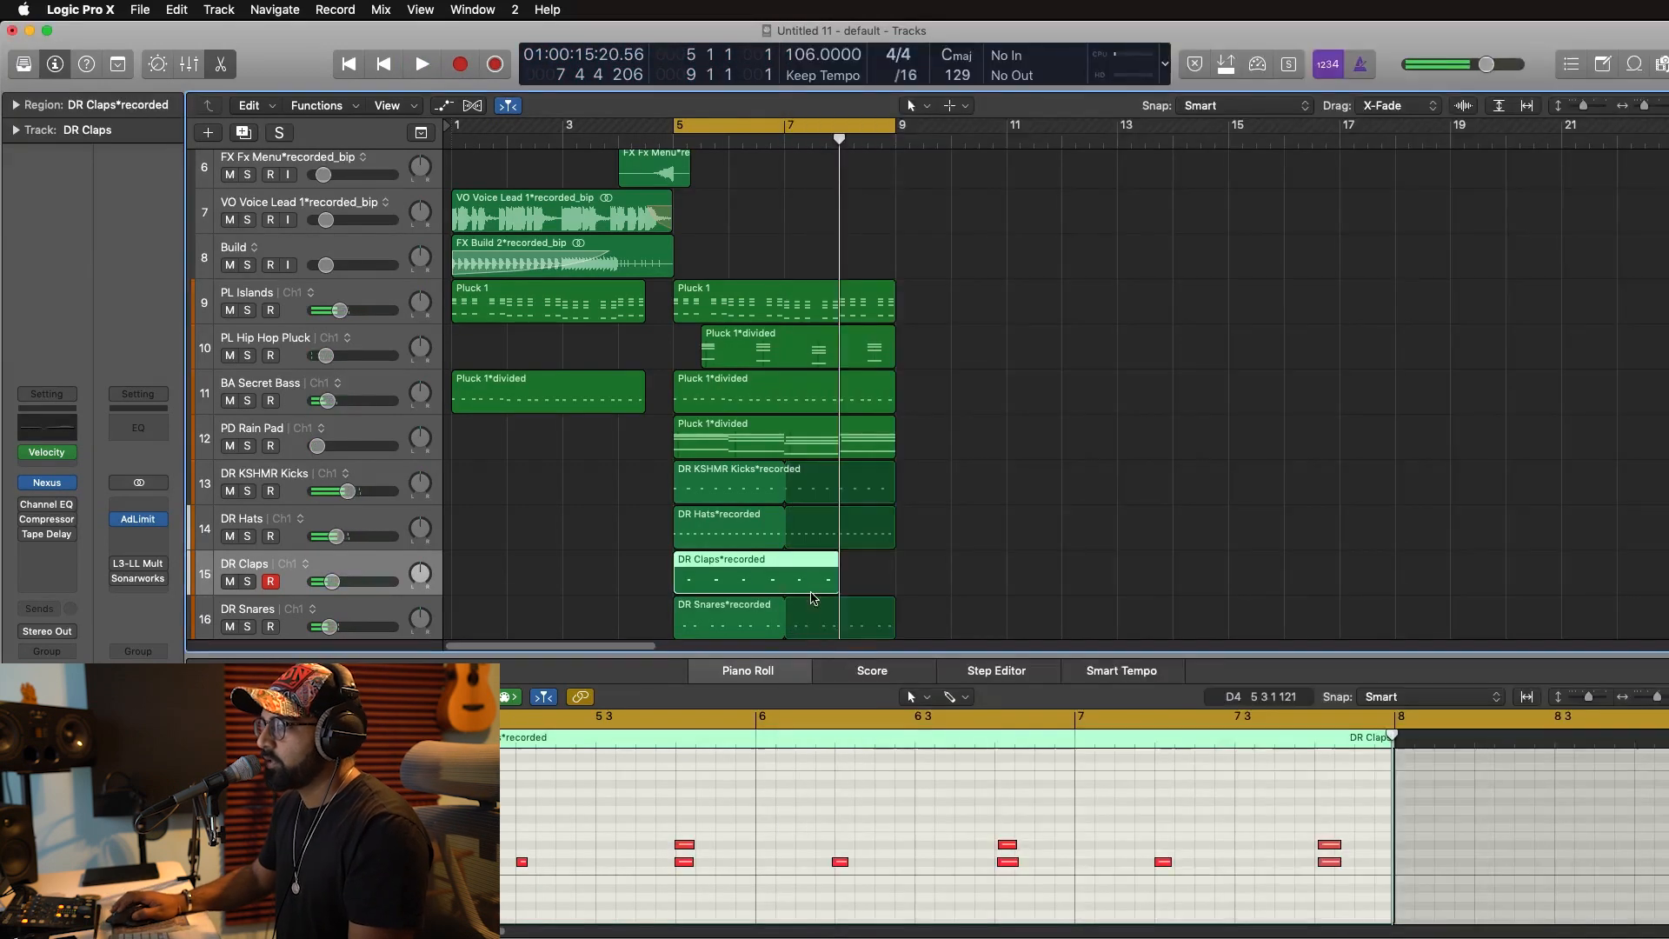
Quantize the claps, trim their region to two bars, and repeat and join it into one region ending at bar 9.
left_click_drag(836, 580, 886, 593)
left_click(895, 885)
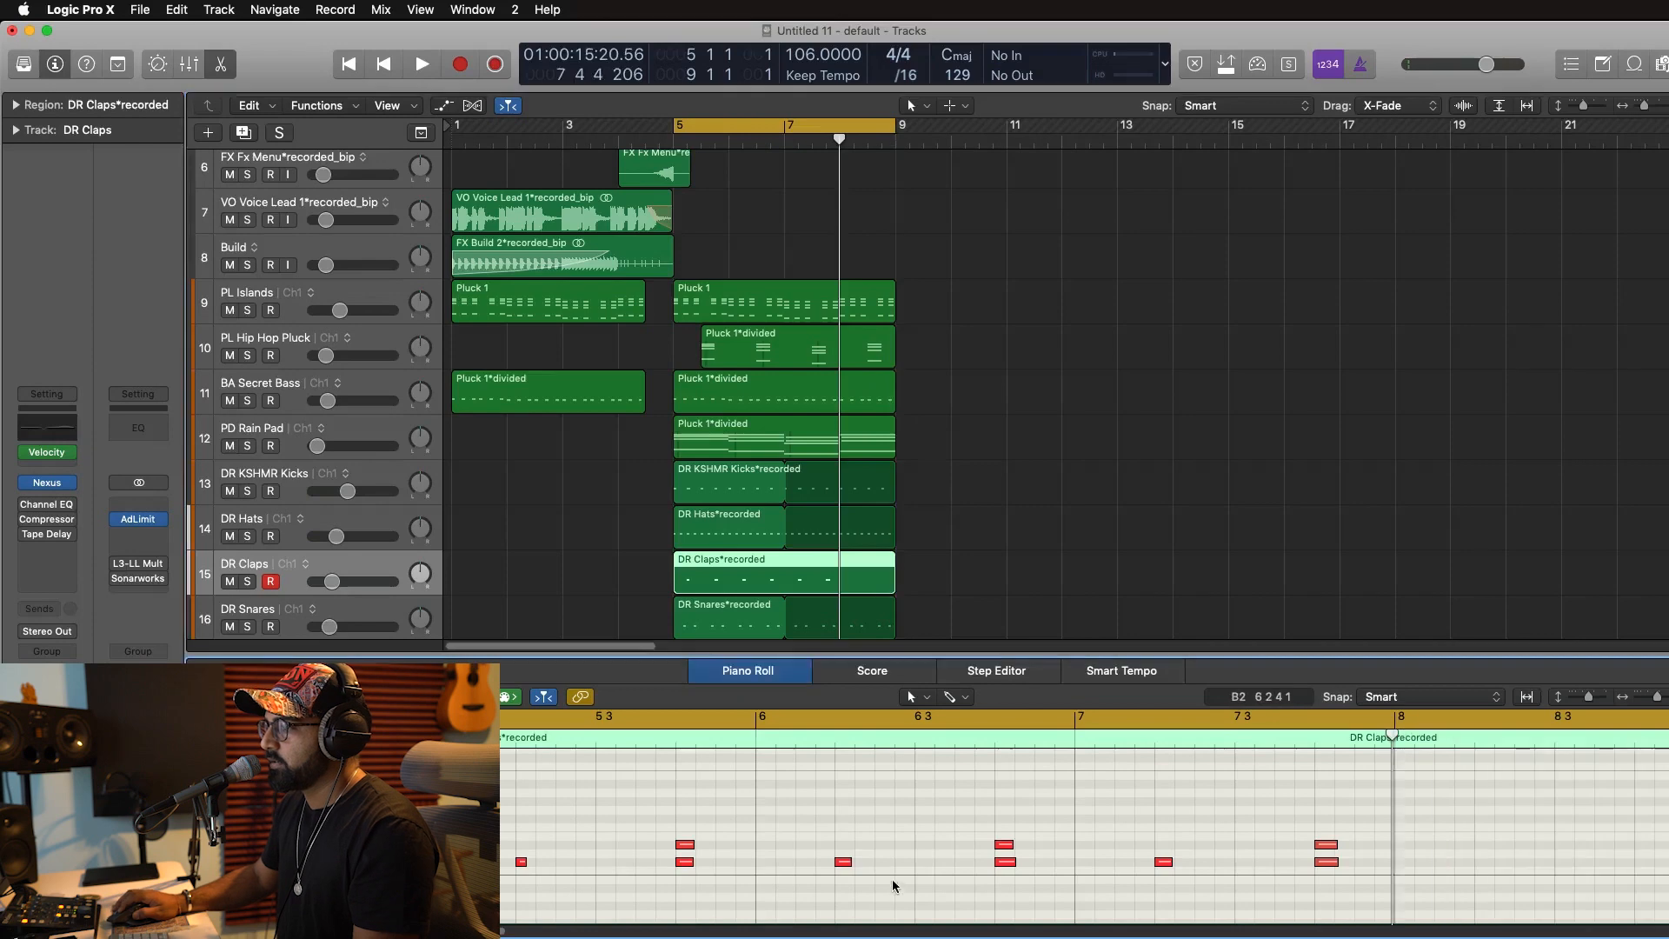
left_click_drag(787, 584, 776, 580)
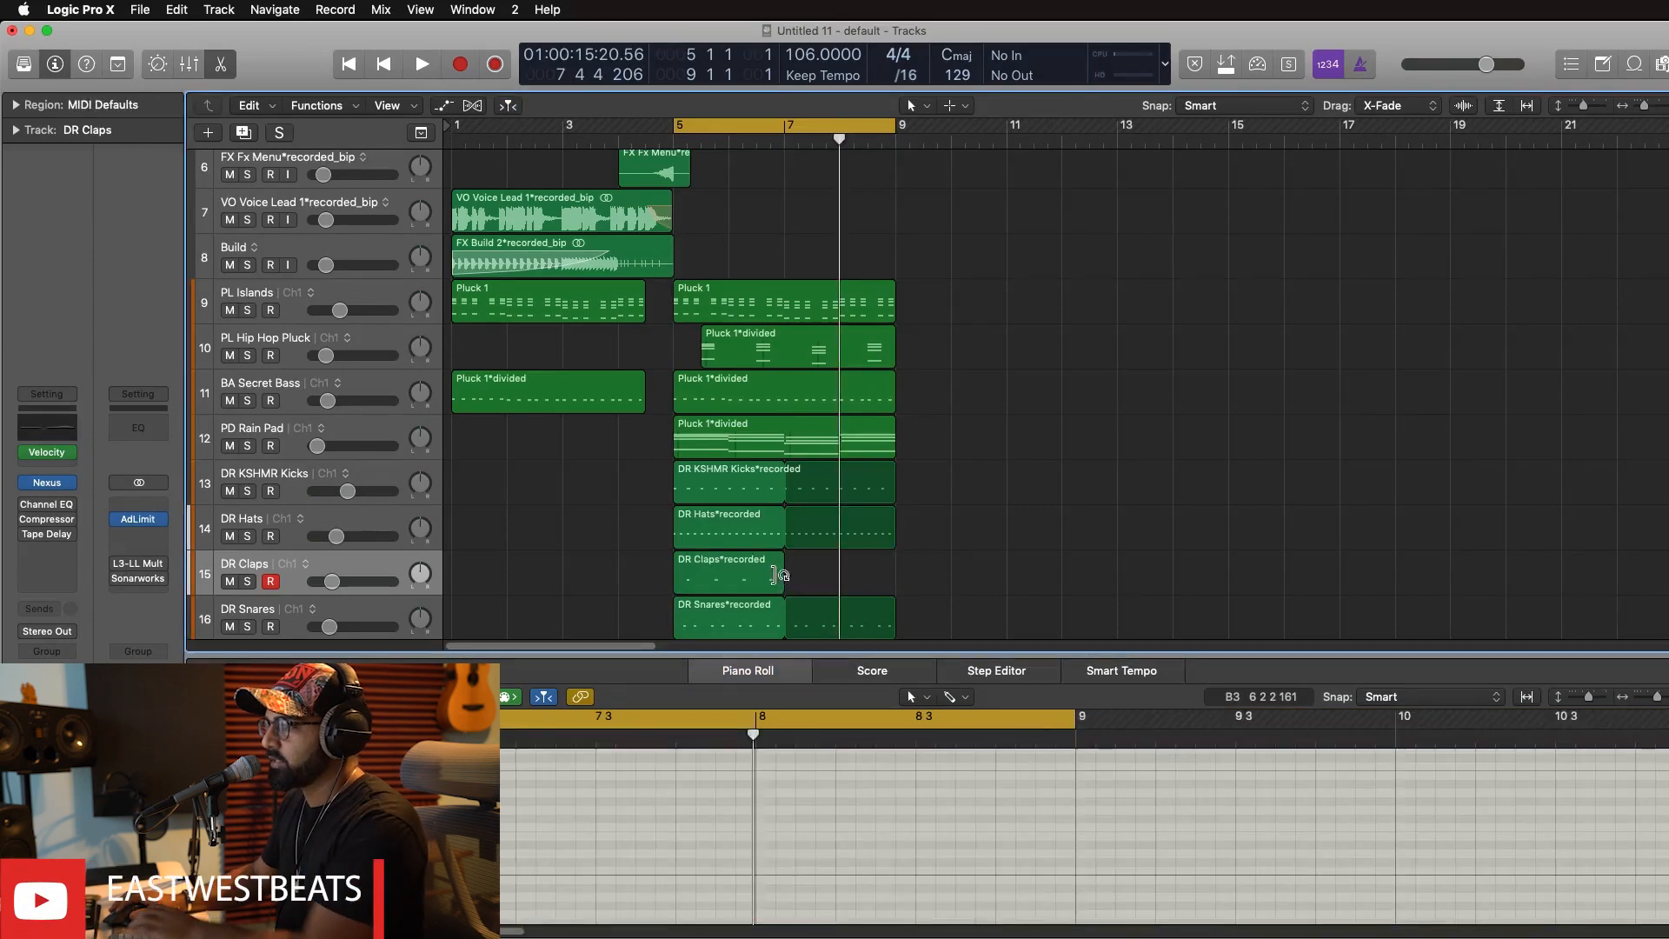
key("super+r")
left_click(740, 557, "shift")
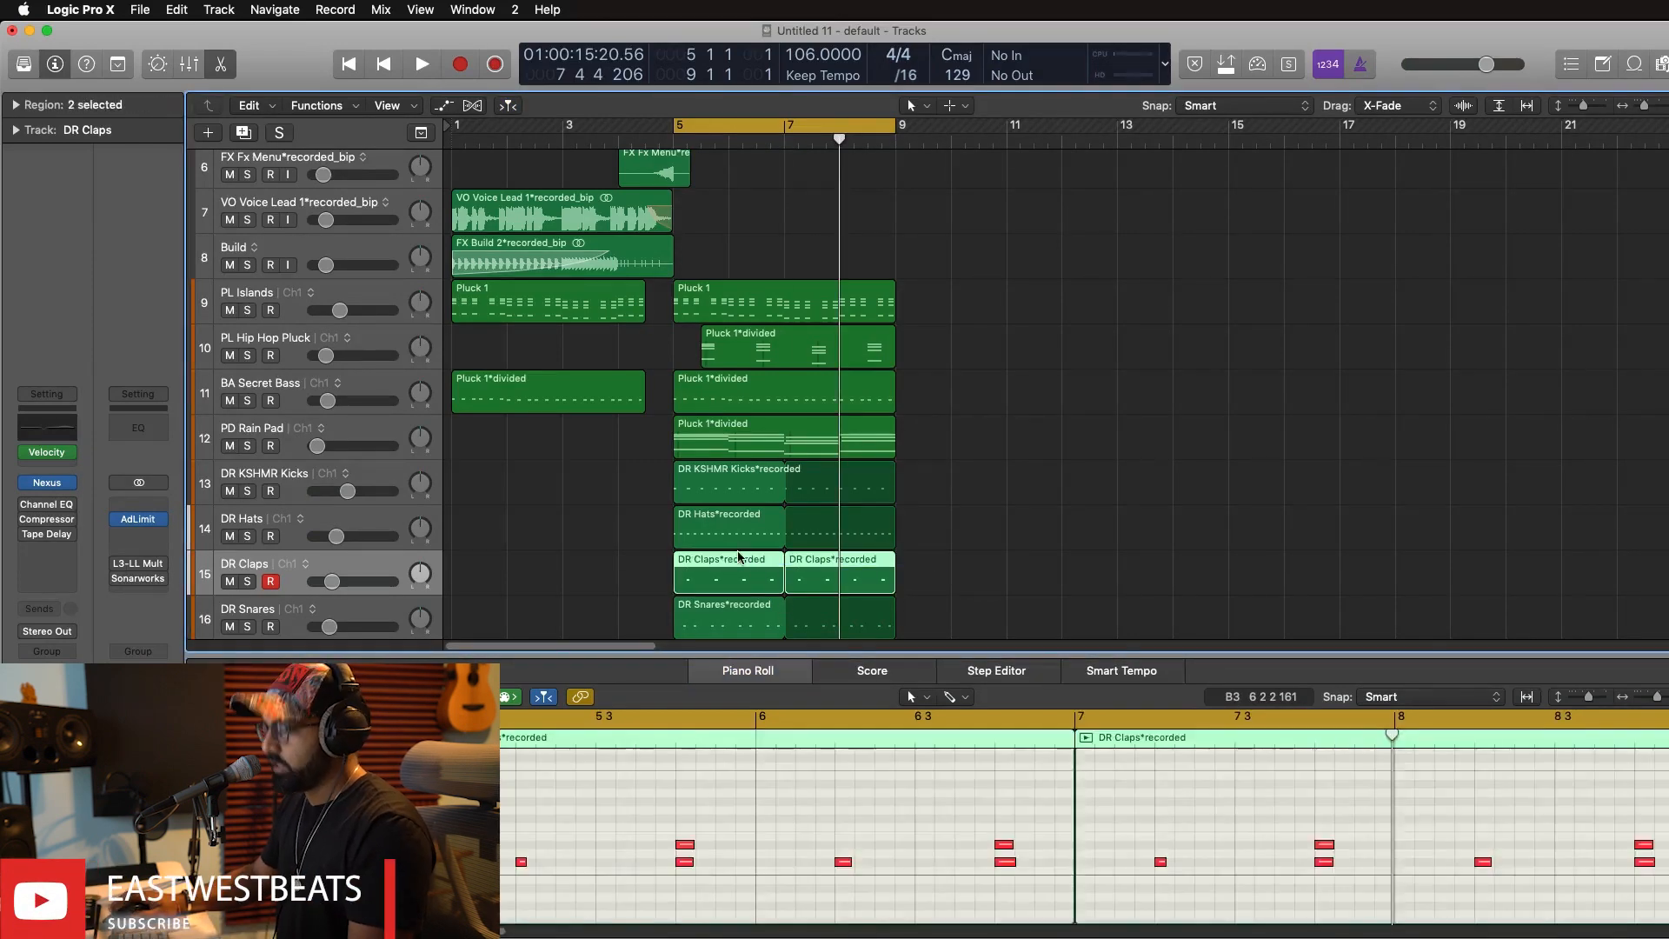
key("super+j")
Lengthen all notes in the DR Claps region to well over a beat and lower the track volume slightly while listening.
left_click(685, 845)
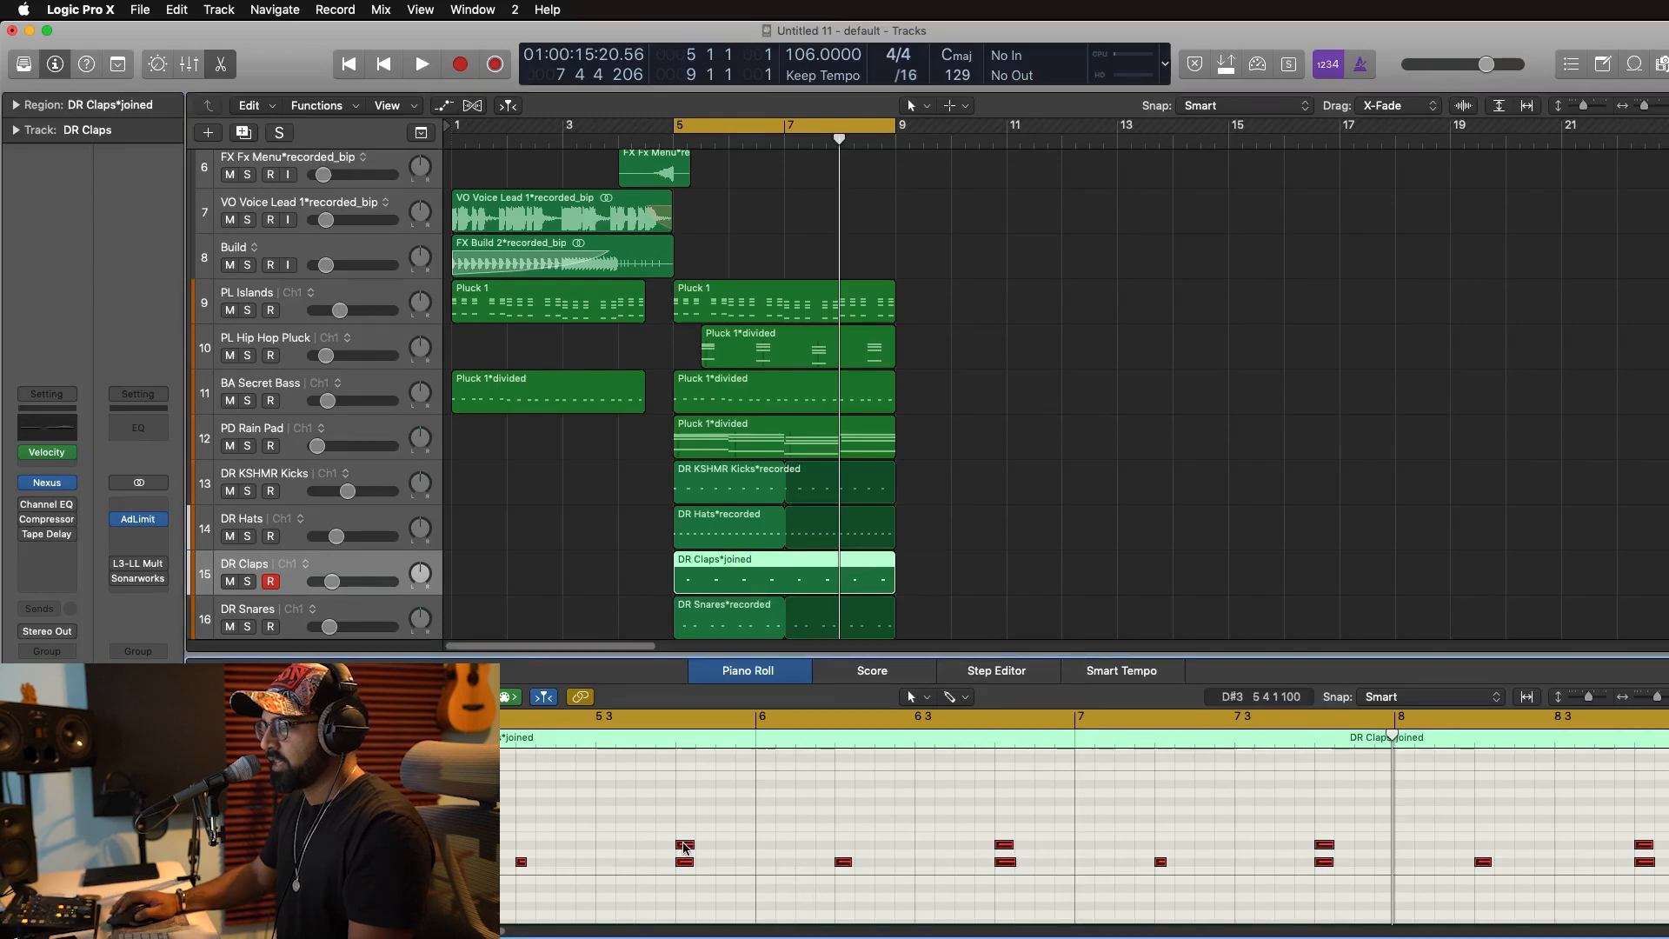
left_click_drag(693, 847, 729, 850)
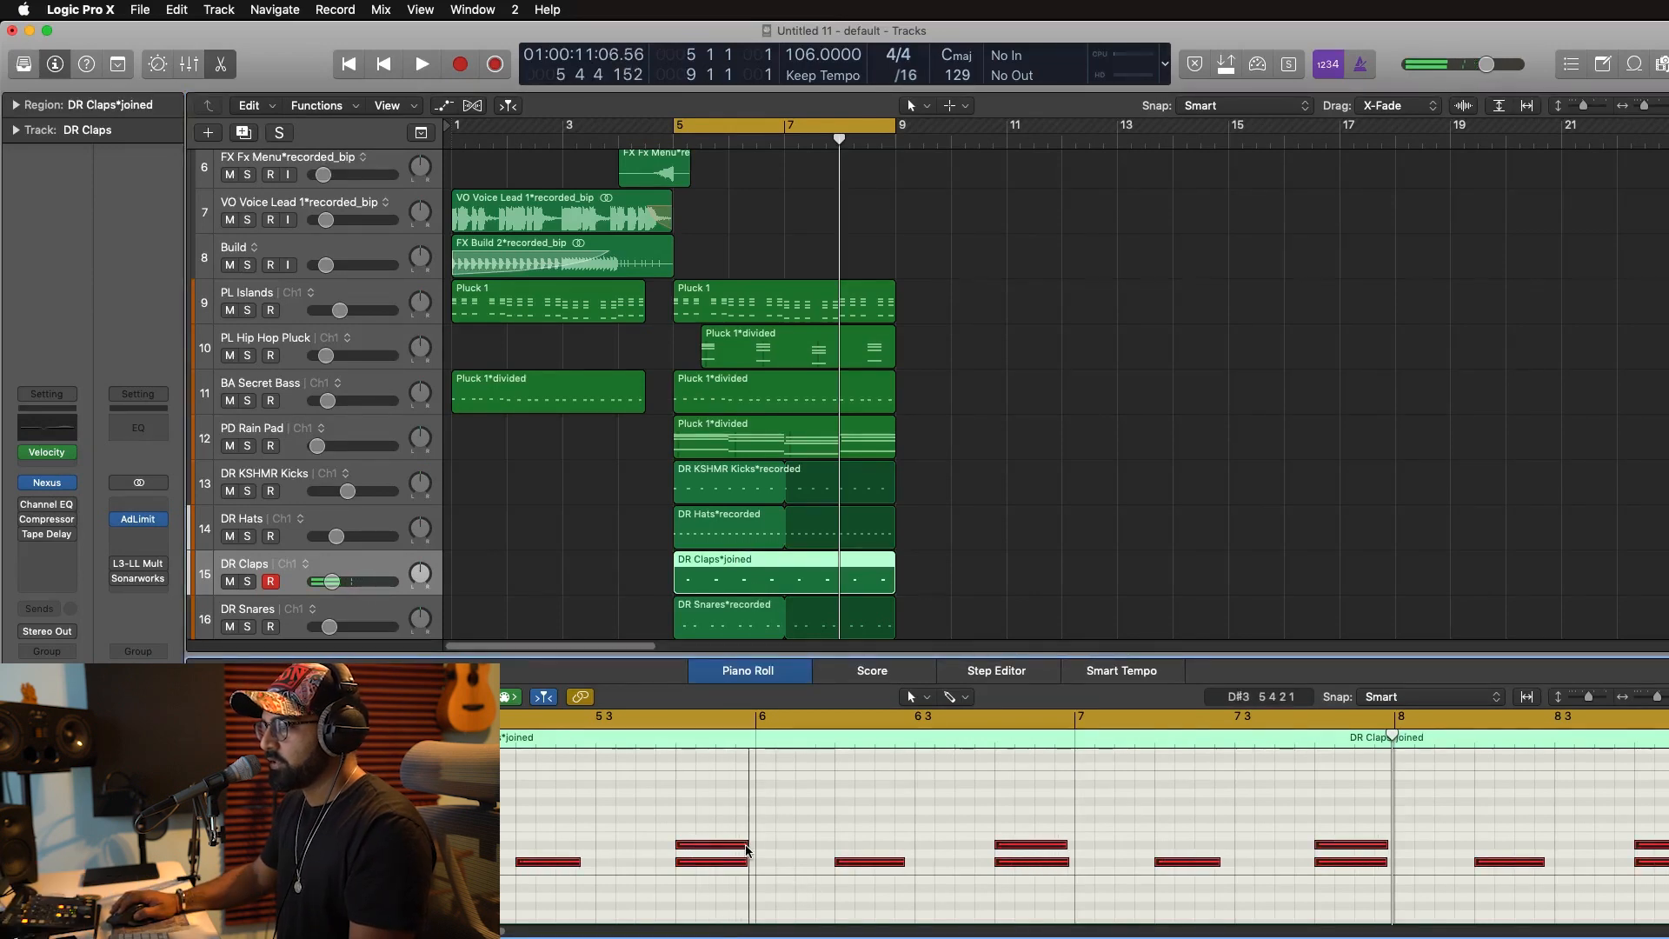
left_click(512, 759)
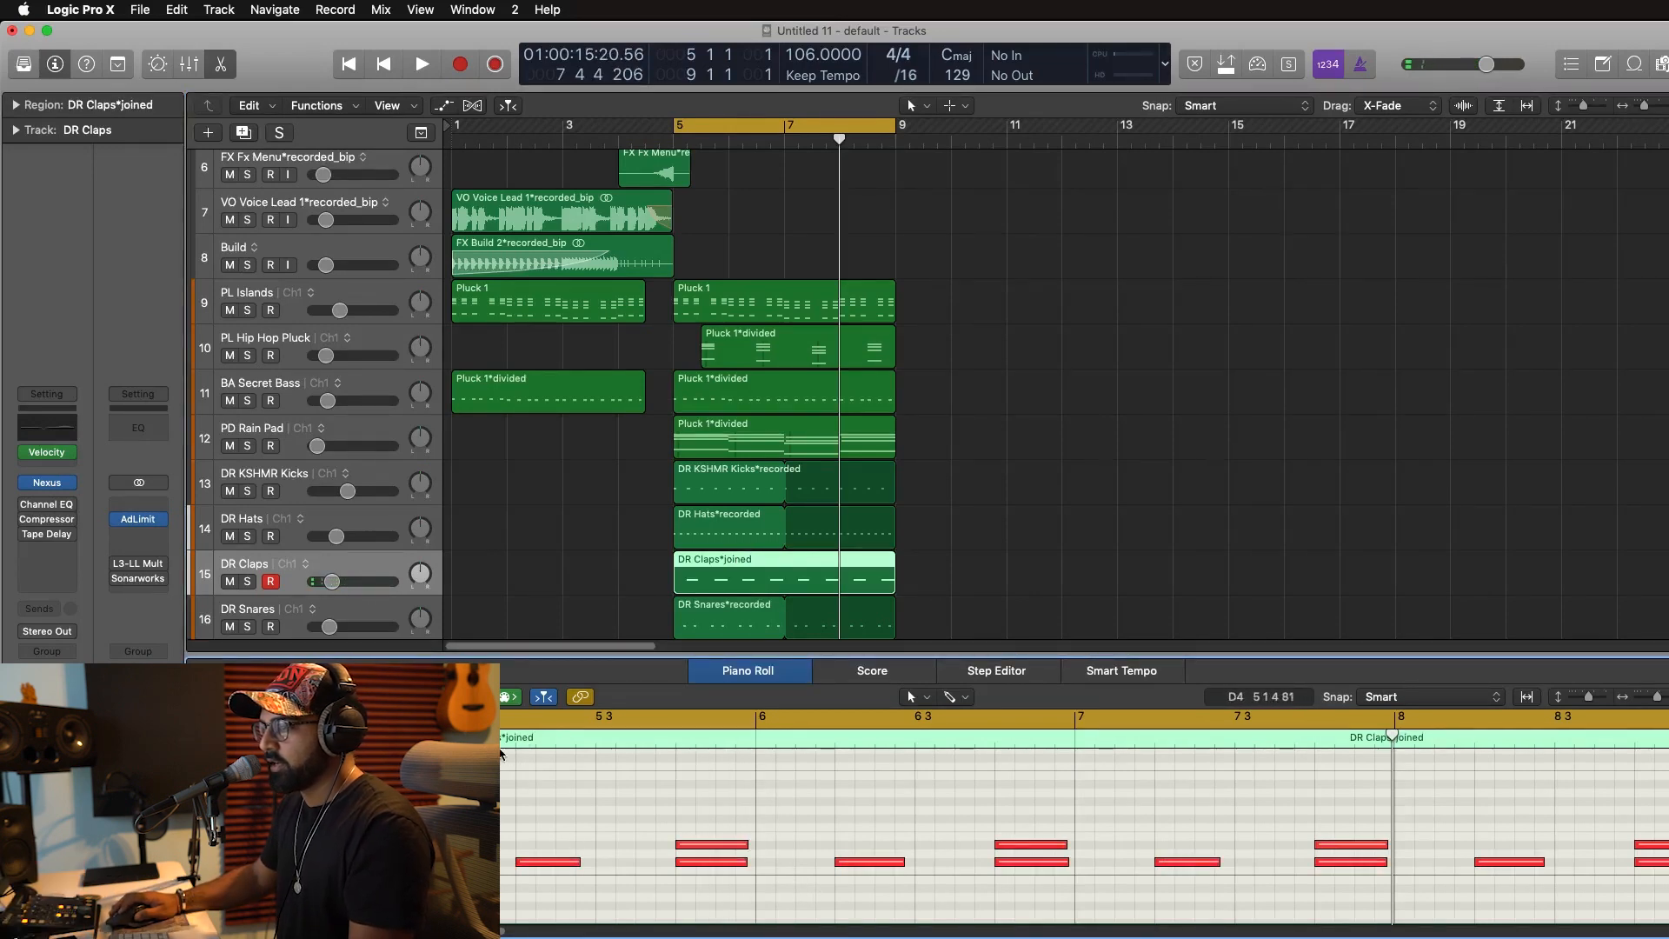
key("space")
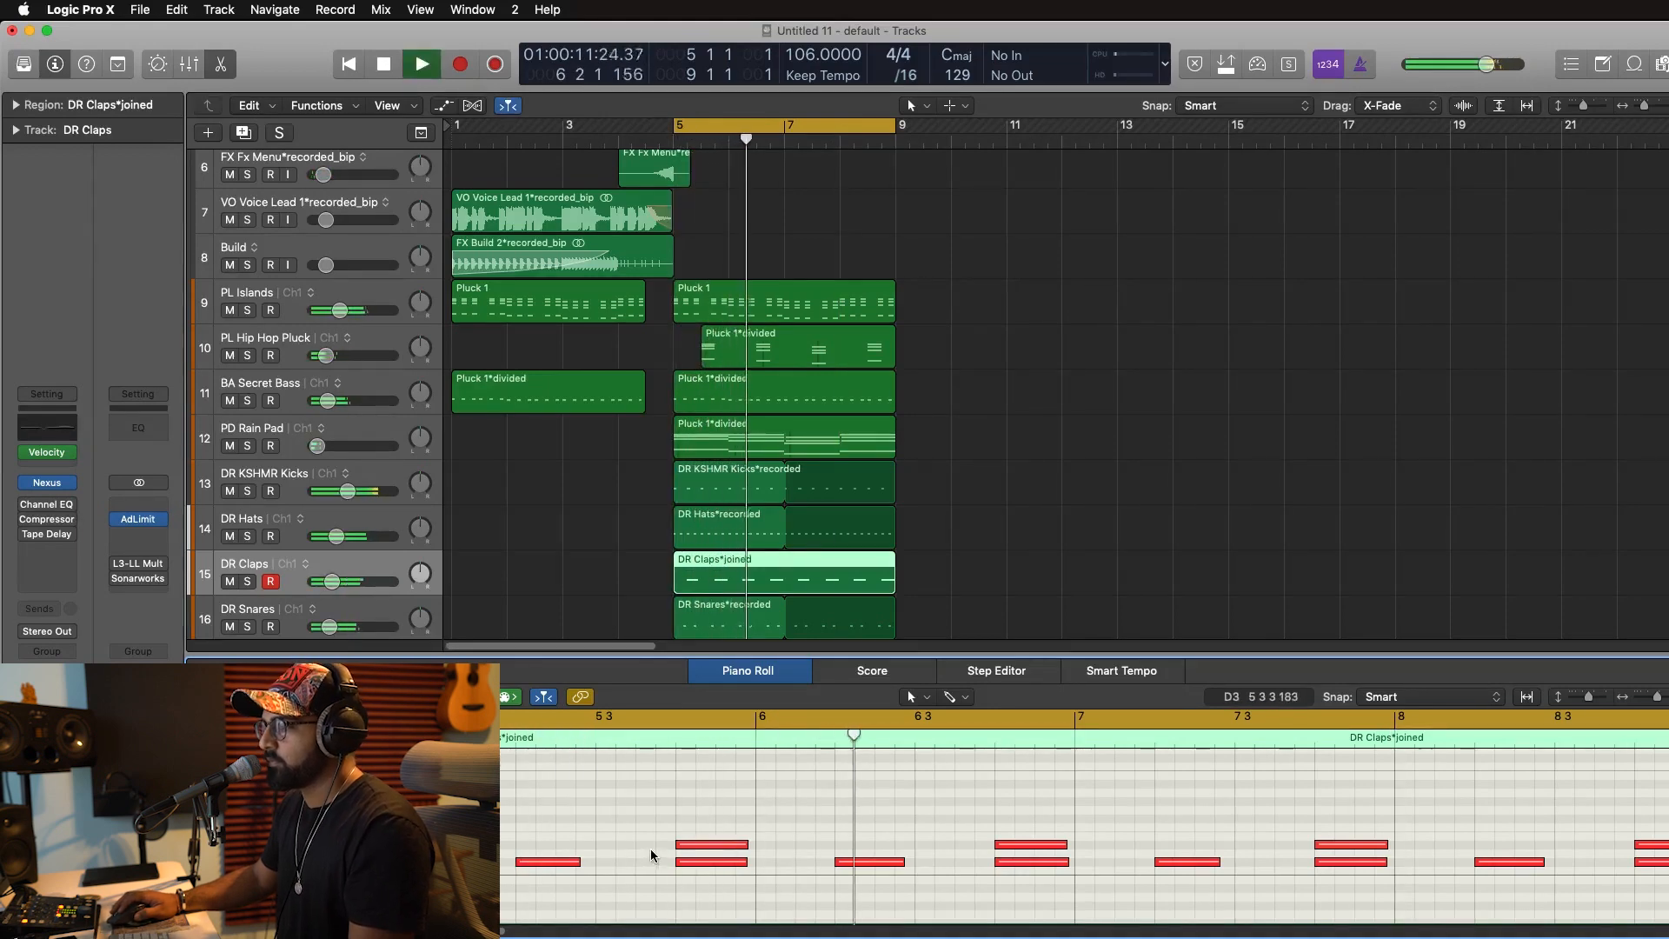
key("space")
key("super+a")
left_click_drag(575, 862, 664, 863)
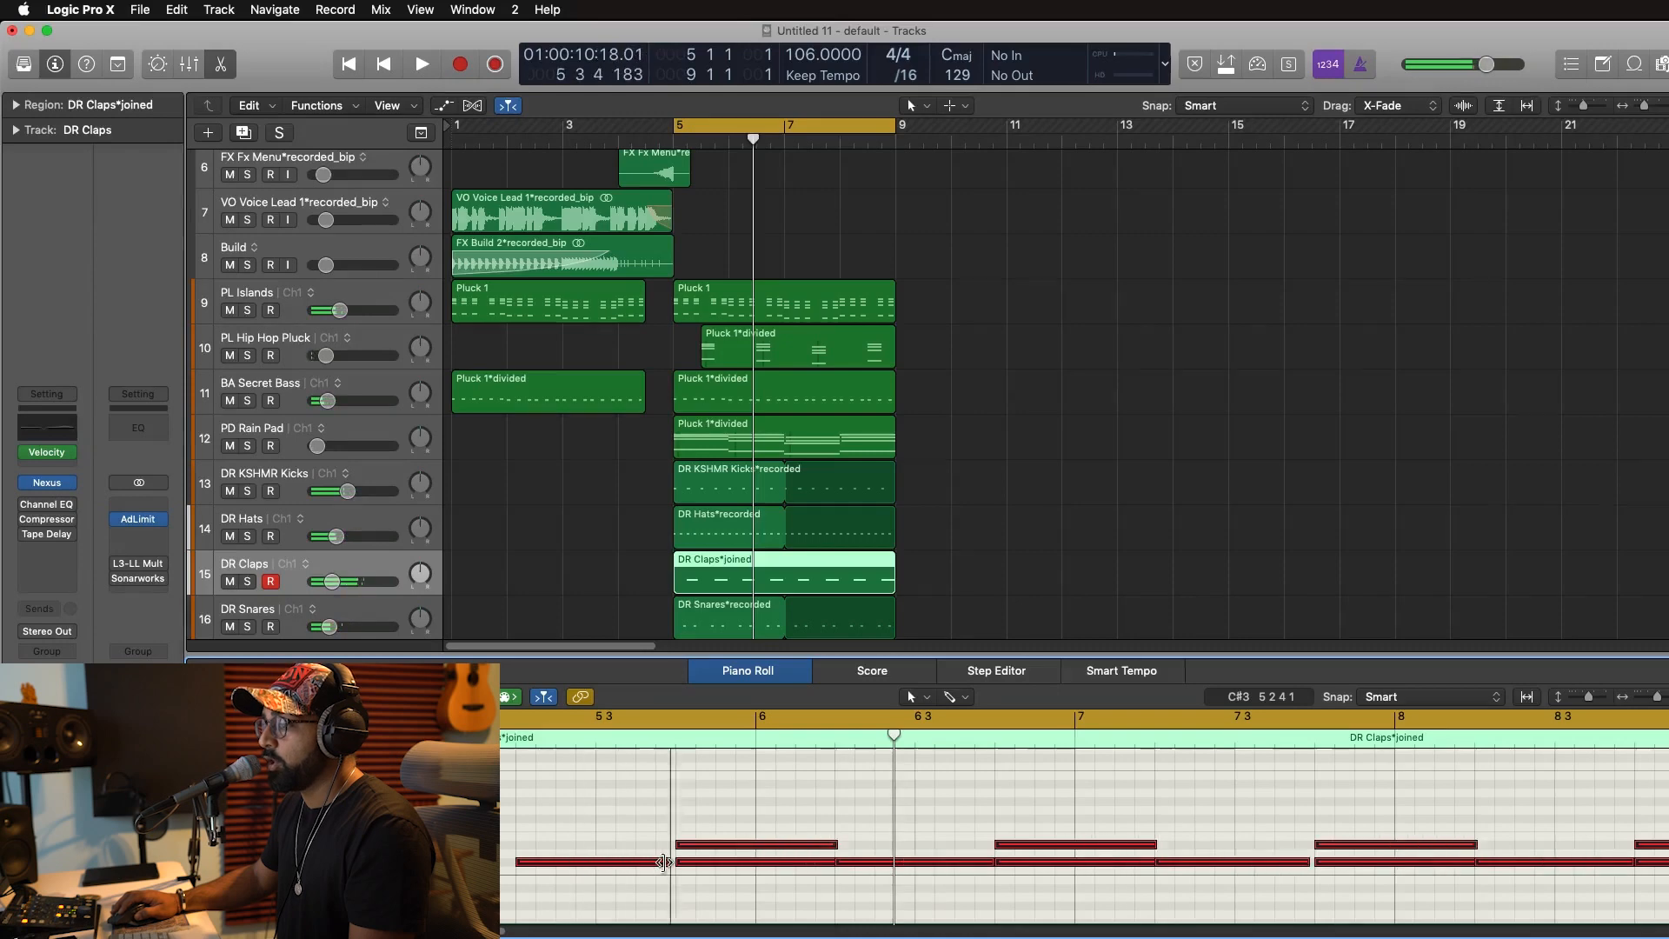
key("space")
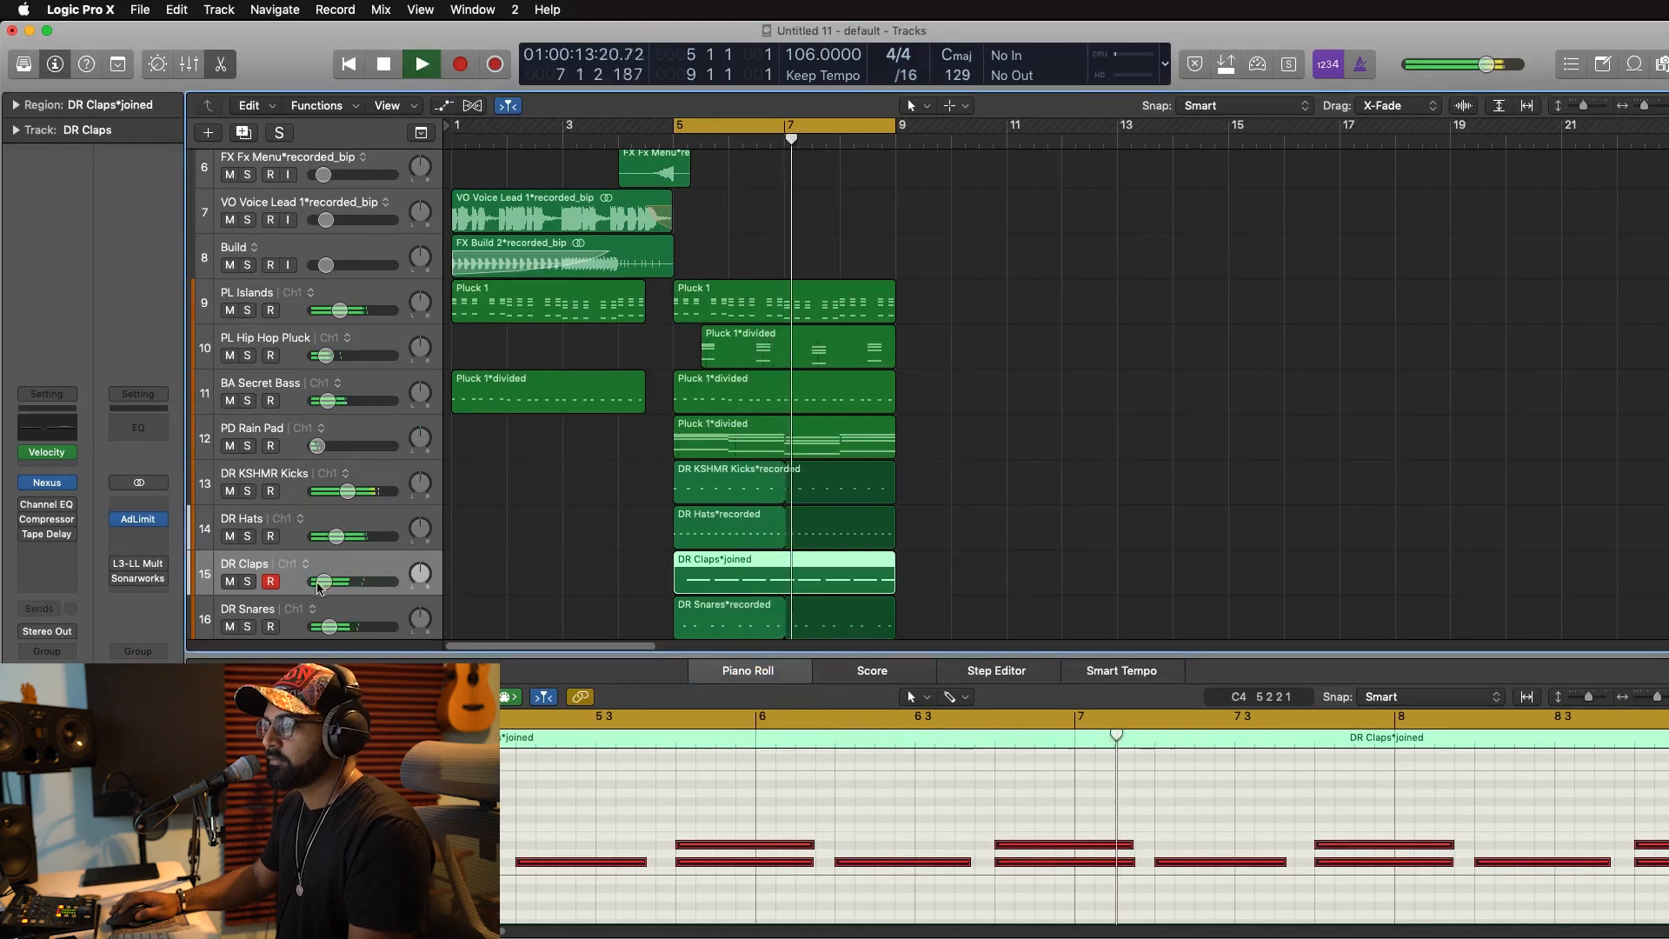
Duplicate the DR Claps track without its region and try Nexus's Crash preset on the new track.
key("super+d")
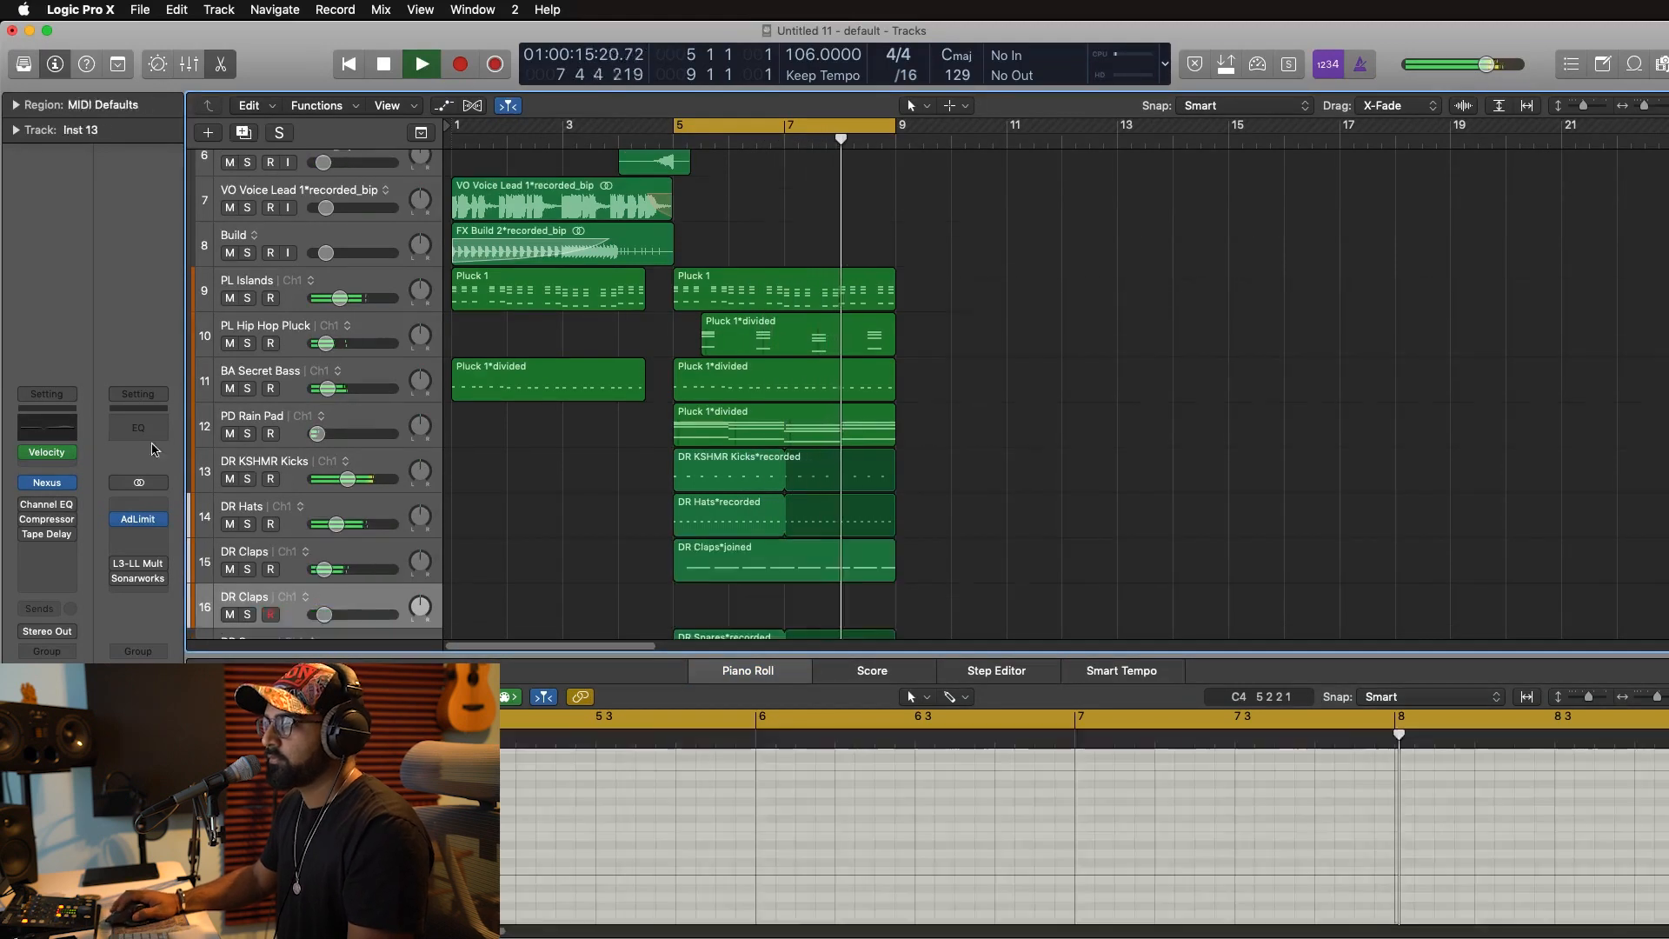
left_click(41, 489)
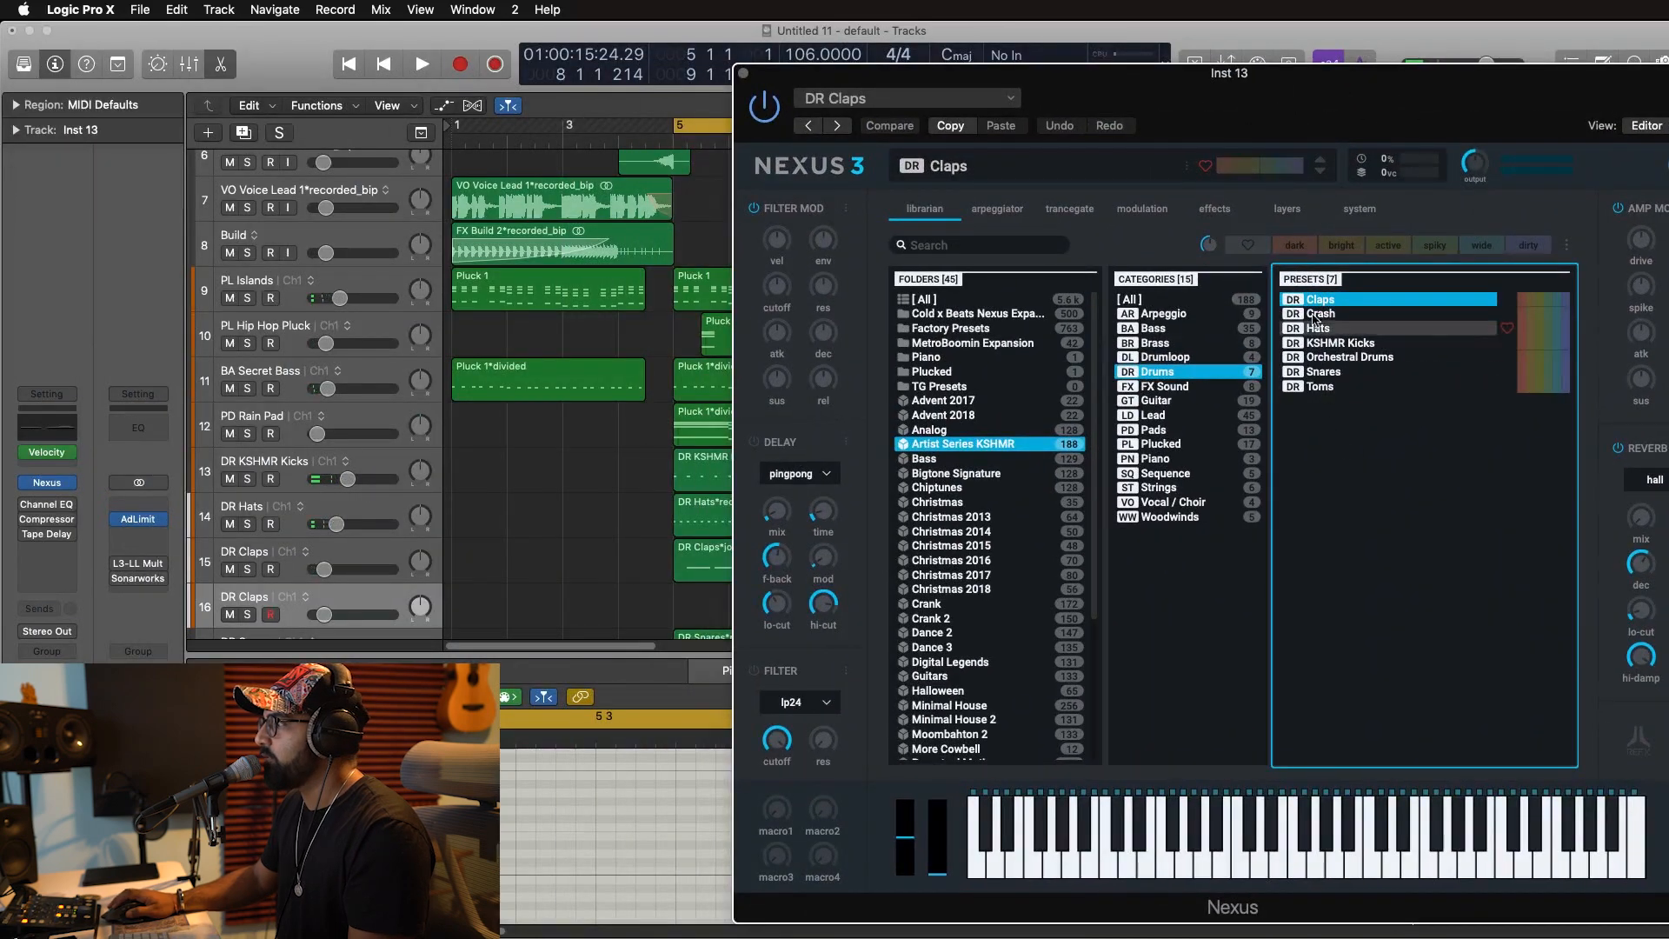
left_click(1314, 314)
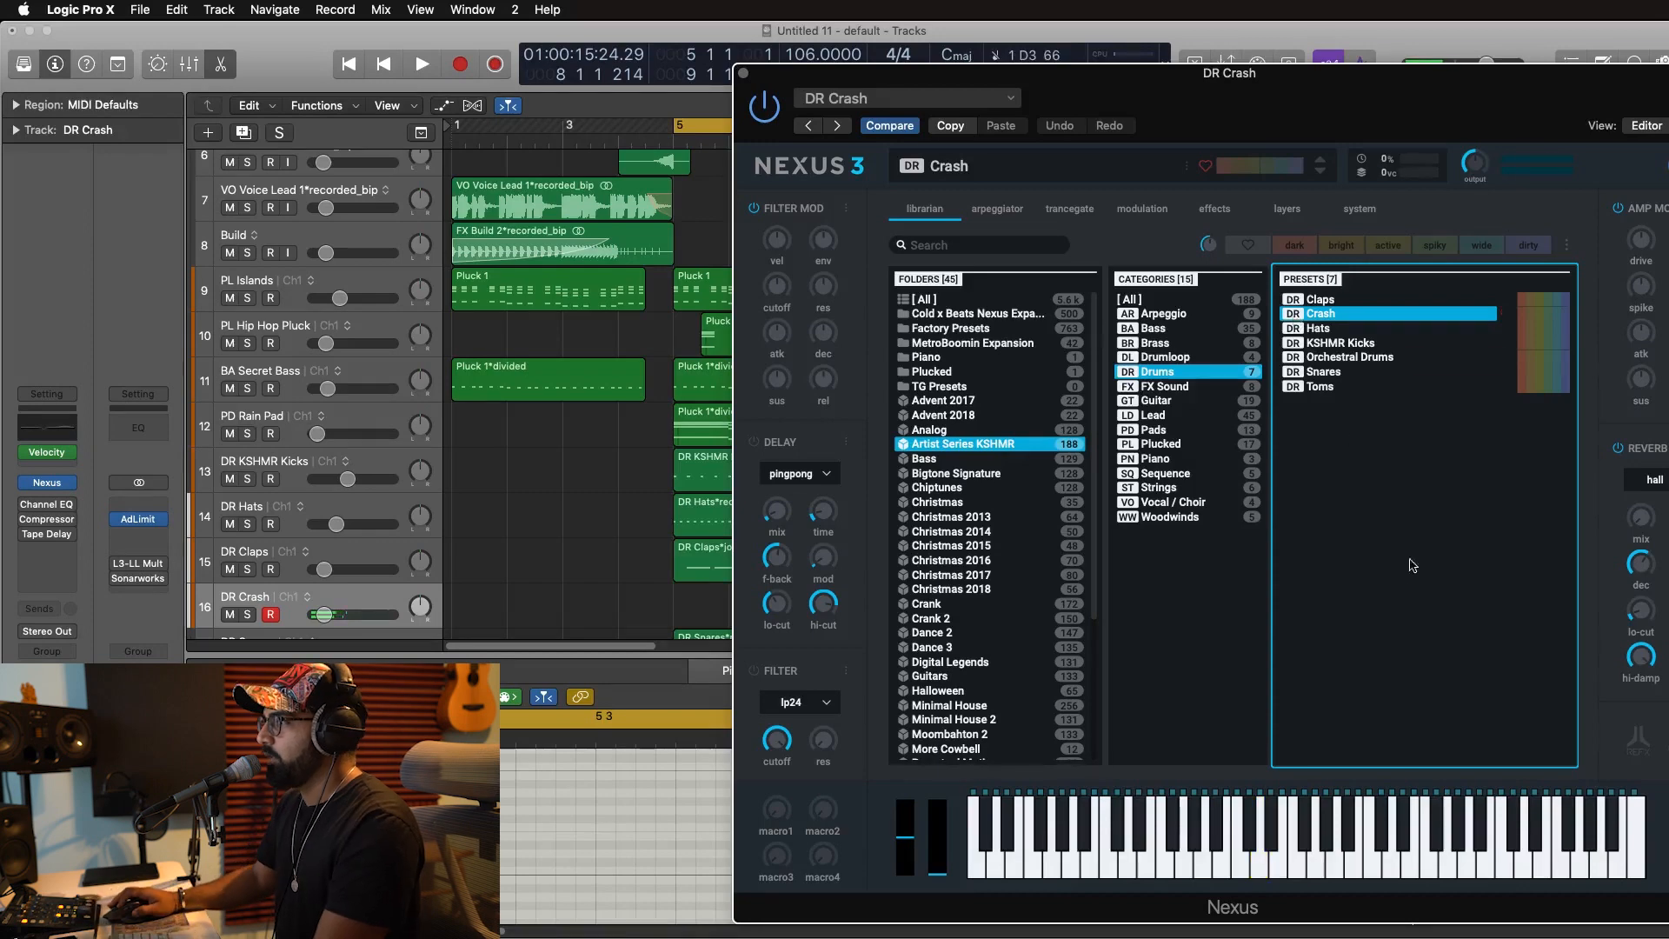
Audition Artist Series KSHMR Guitar presets, including Bouzuki and Niles Guitar, load Electric Muted and close Nexus.
left_click(1184, 405)
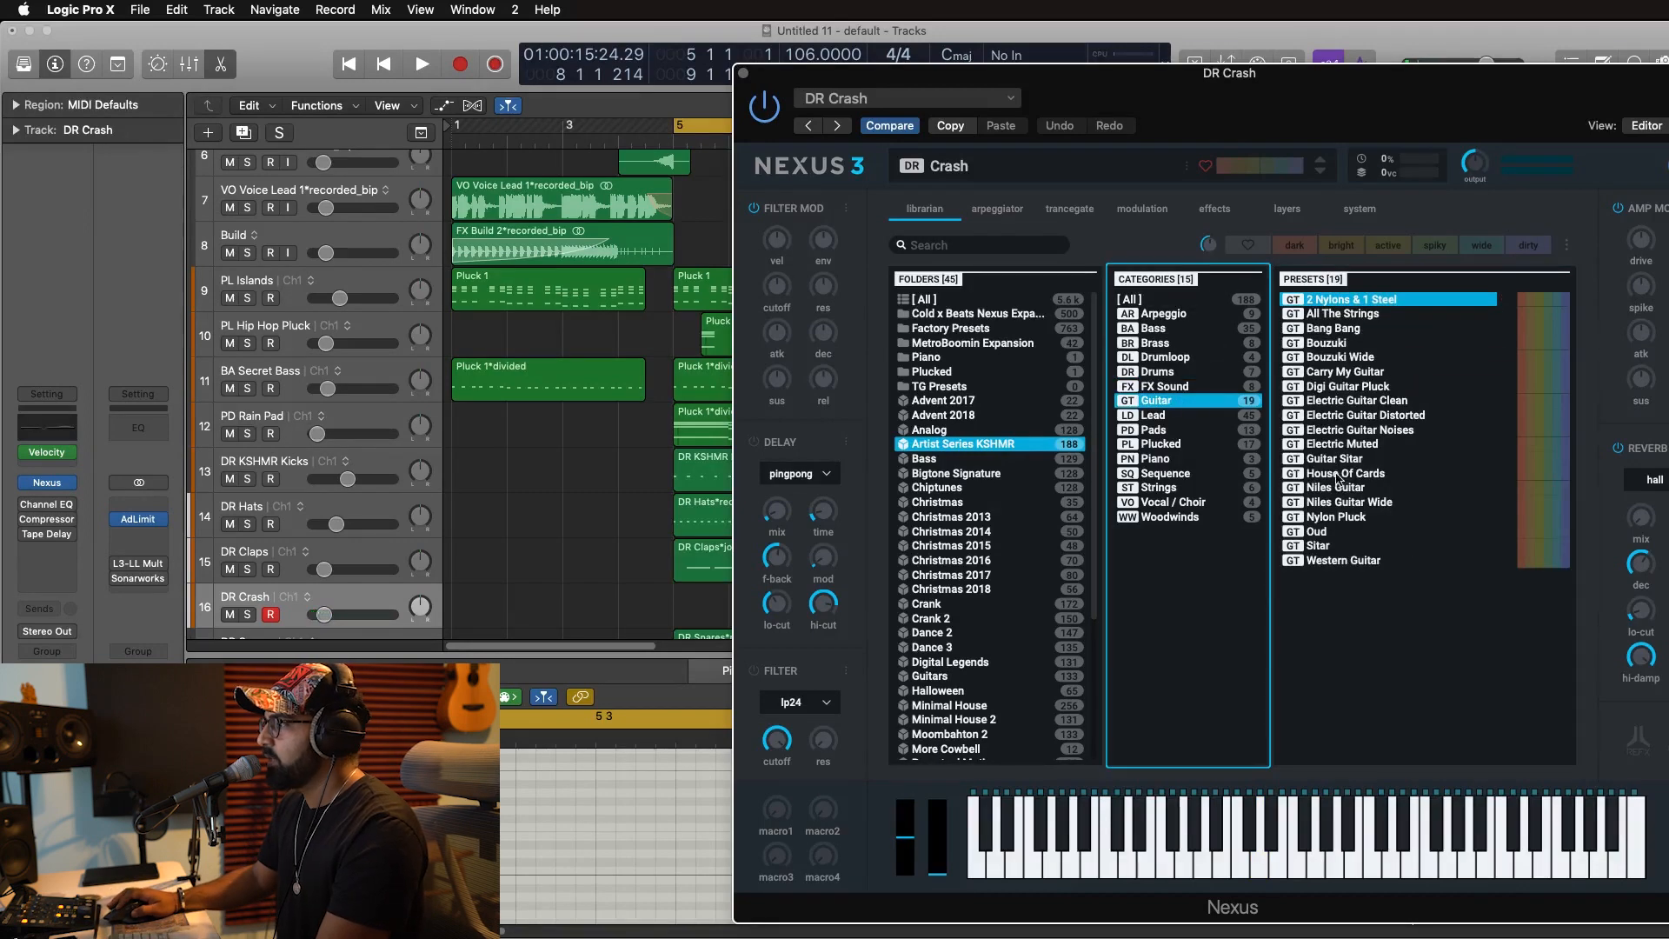
left_click(1339, 444)
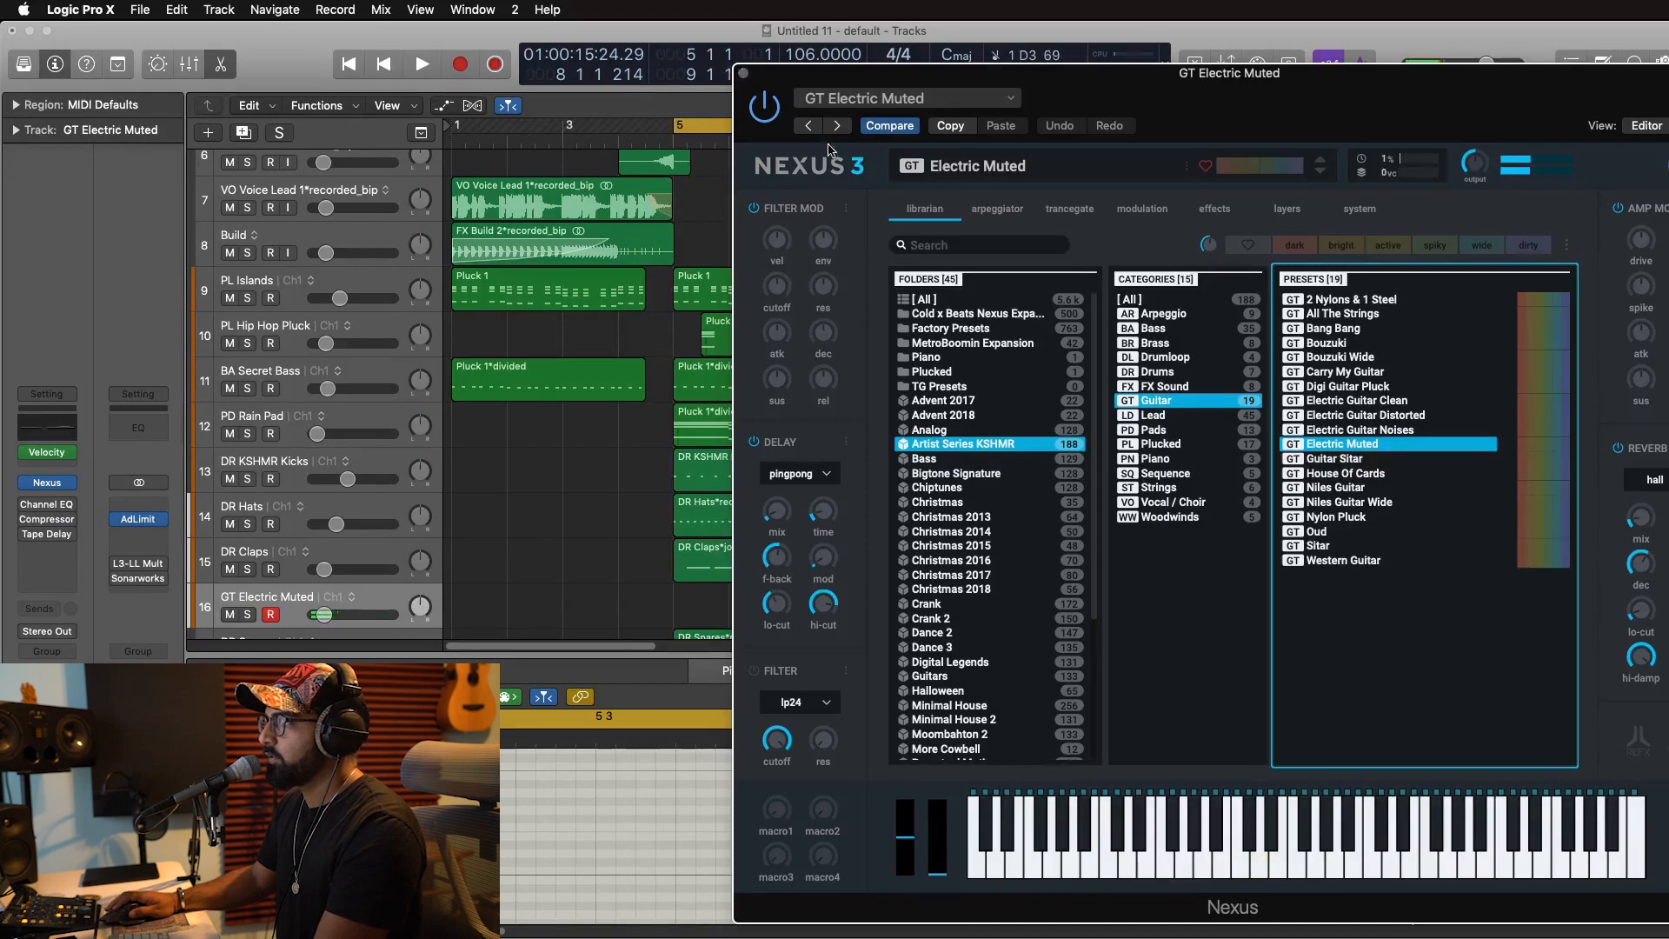
left_click(1326, 342)
left_click(1335, 314)
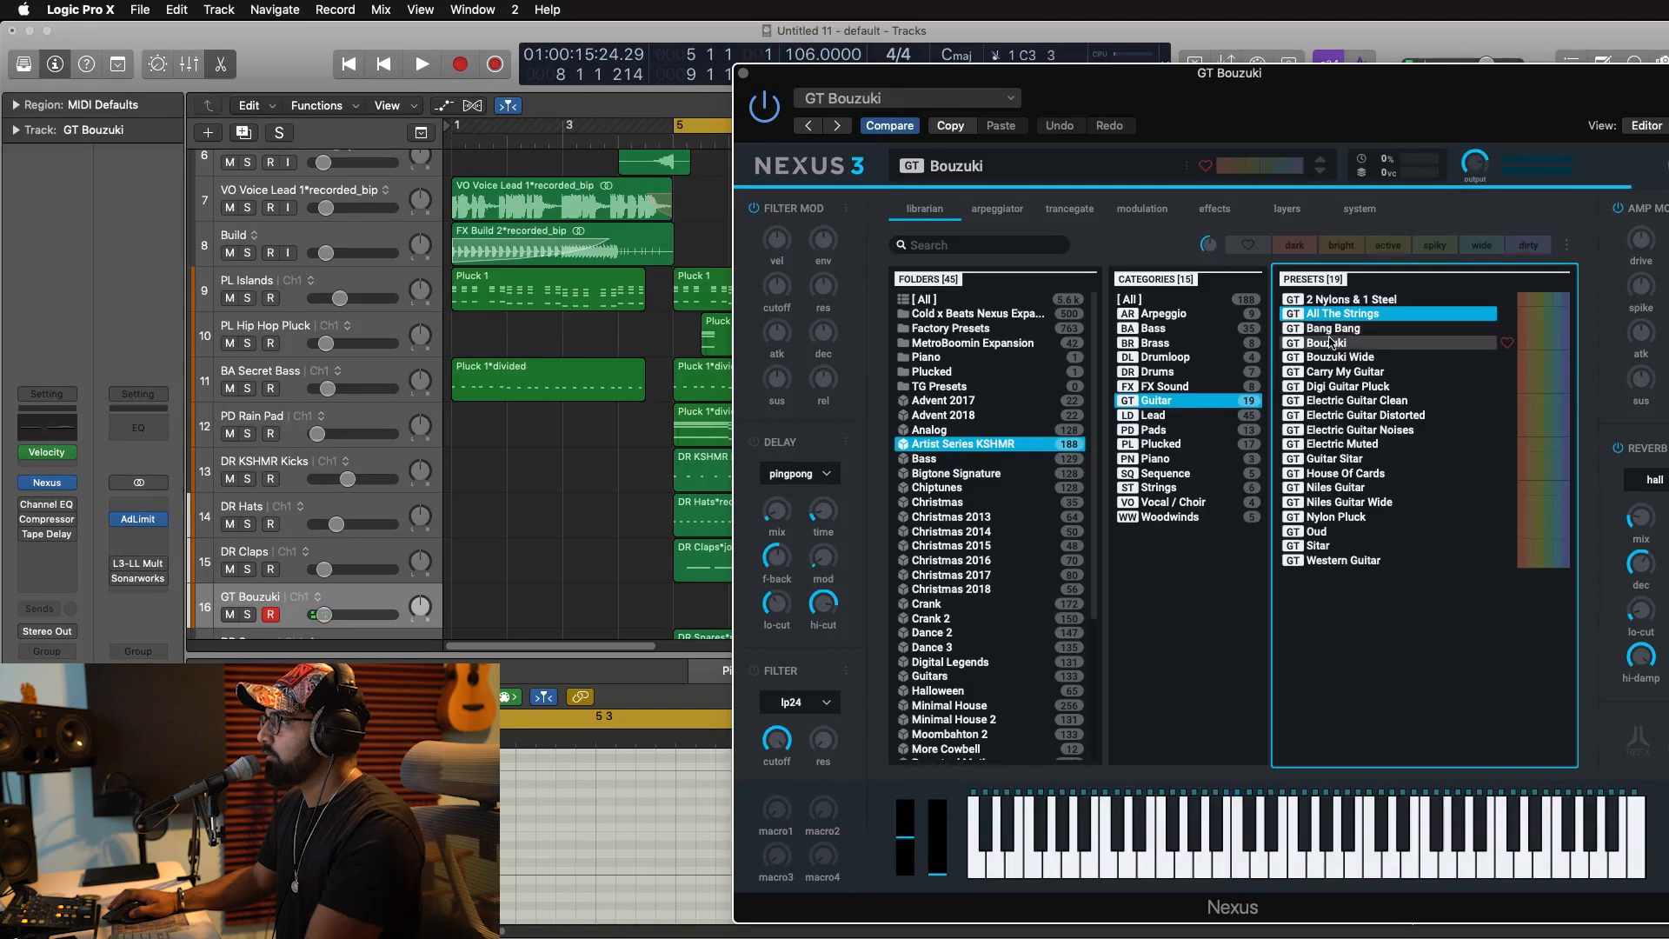
left_click(1326, 488)
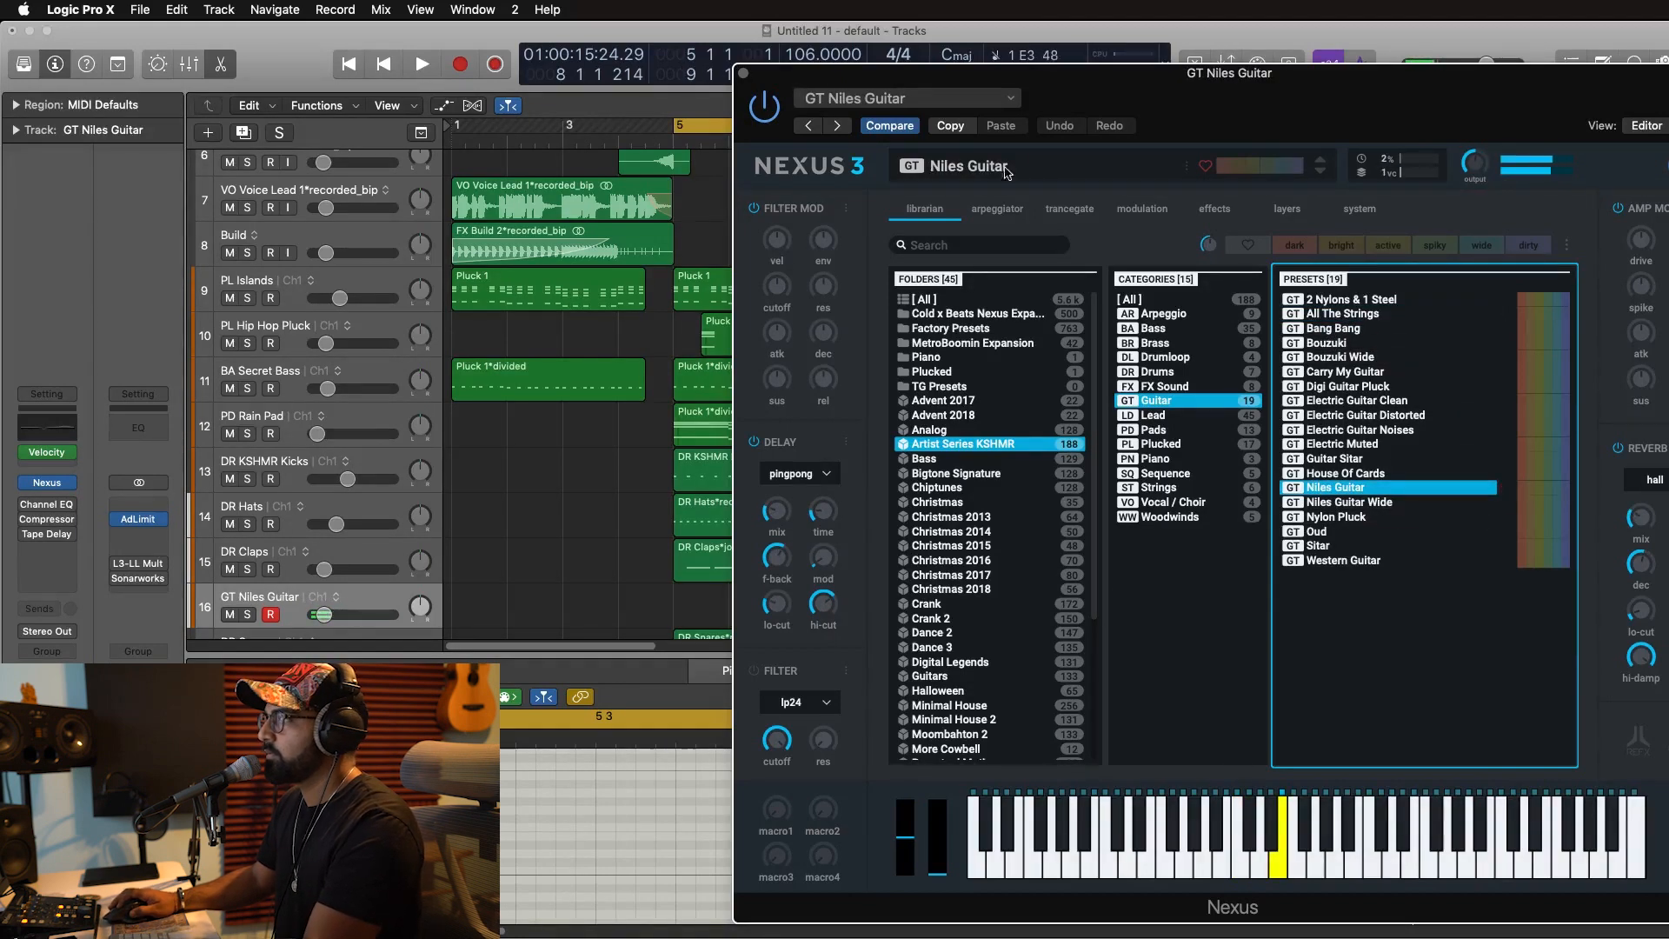
key("Up")
key("Up")
key("Up")
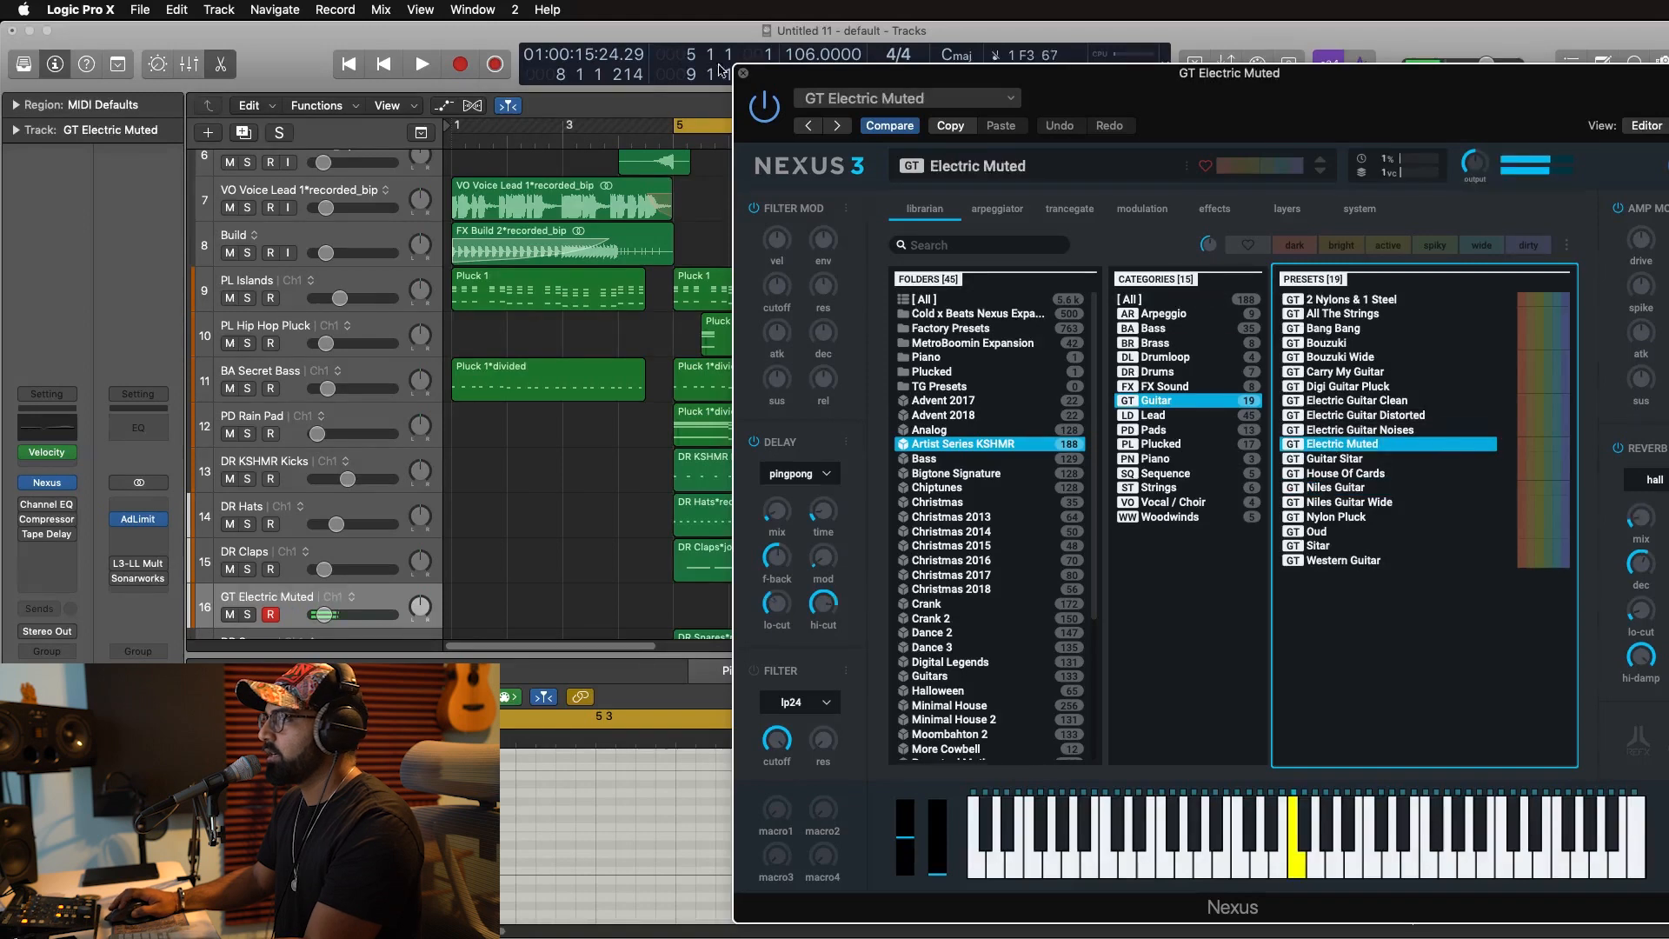
left_click(744, 78)
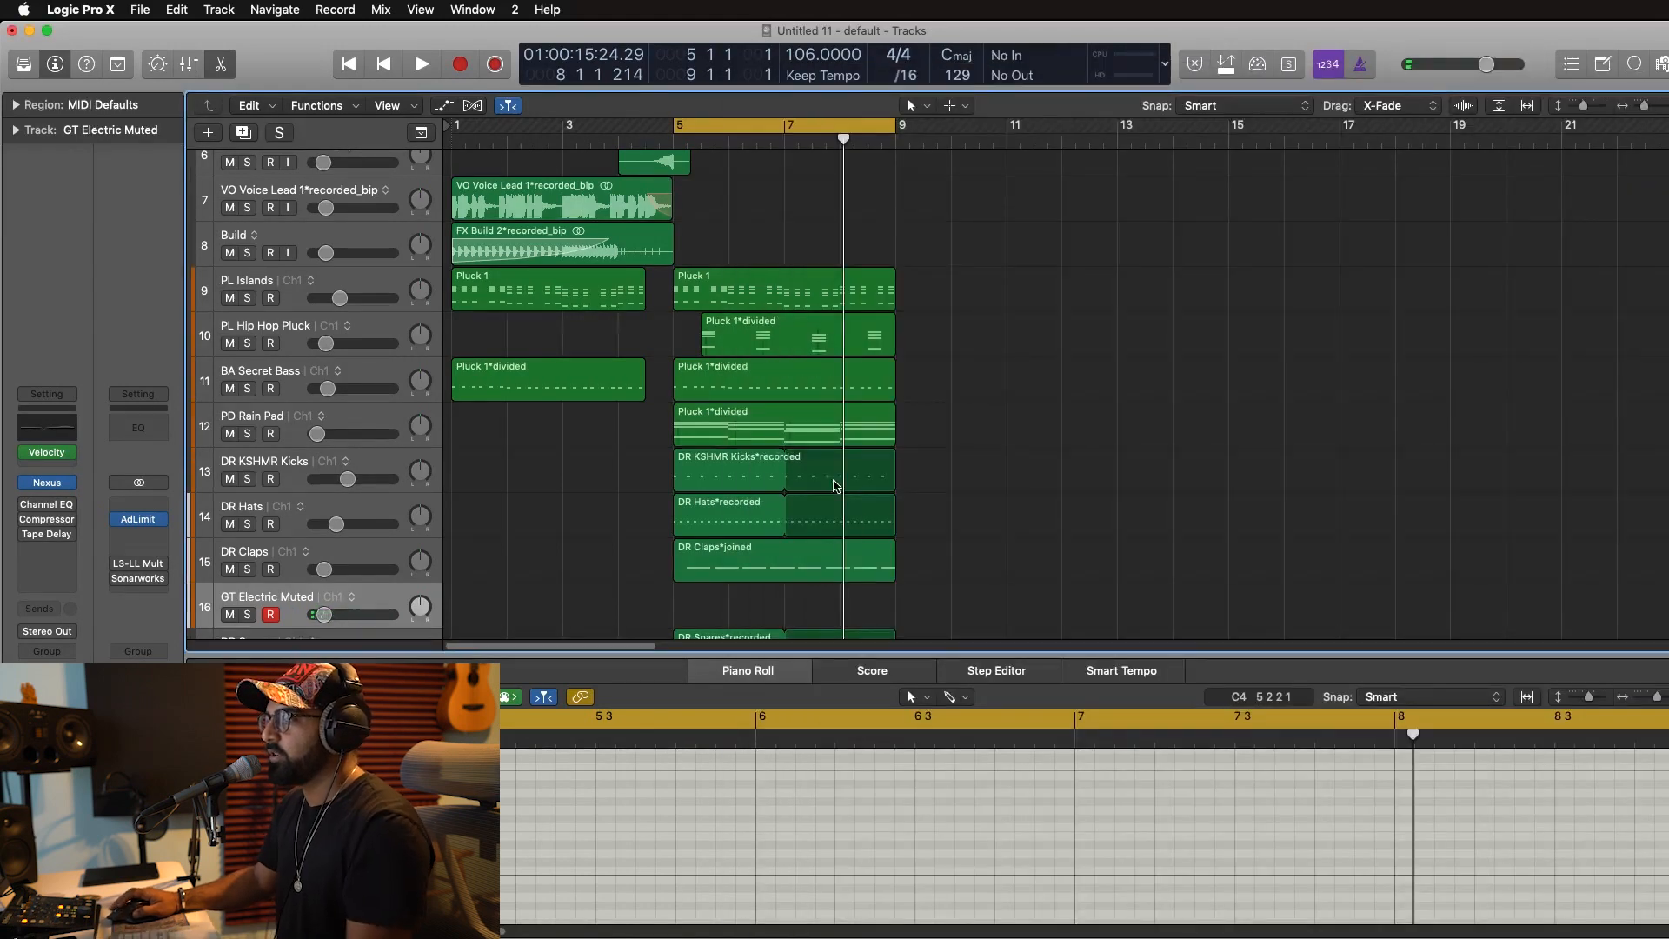
Record a muted guitar part on the GT Electric Muted track from bar 5 to 9, then play it back and raise the track volume.
scroll(836, 485, "down", 3)
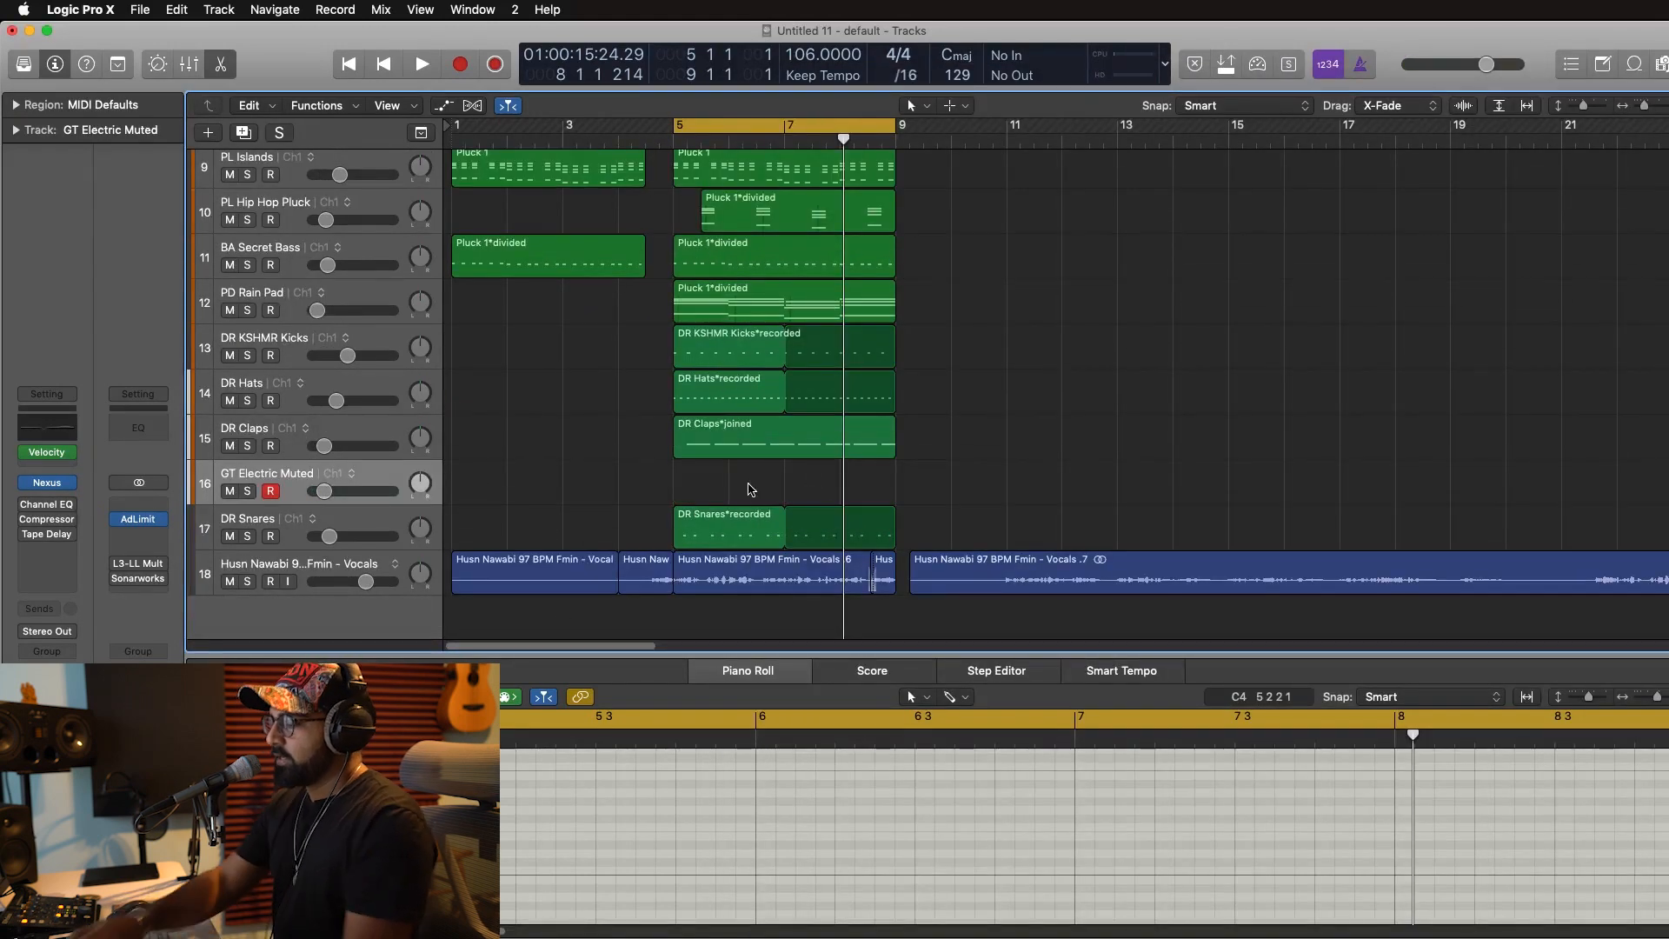
key("r")
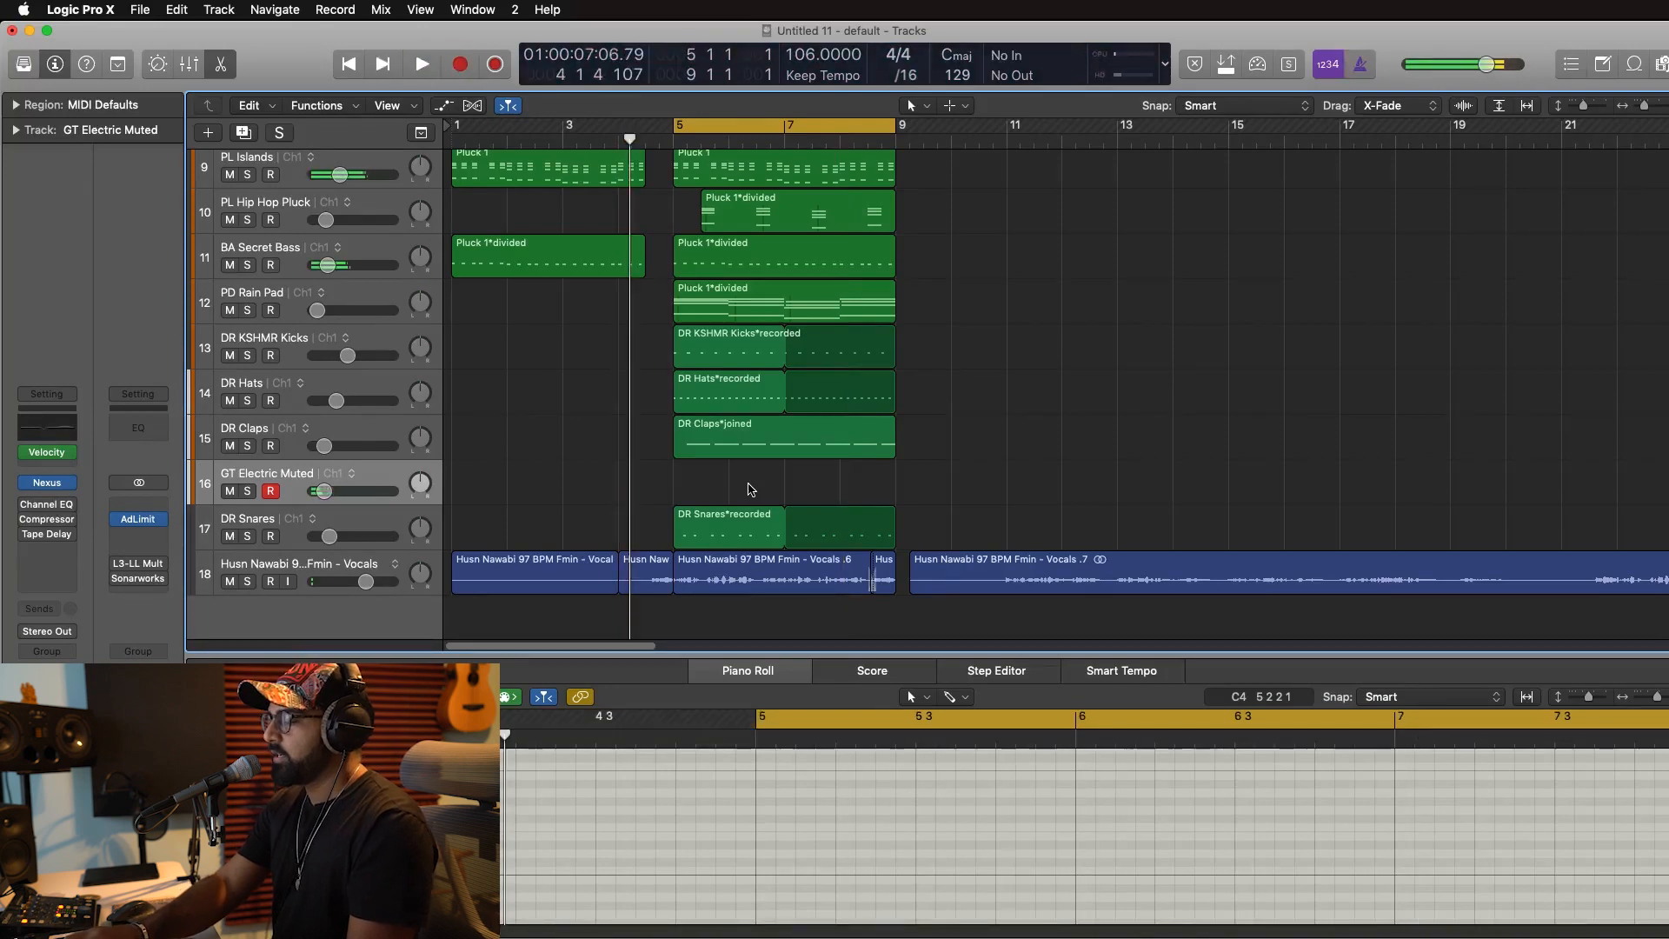
key("r")
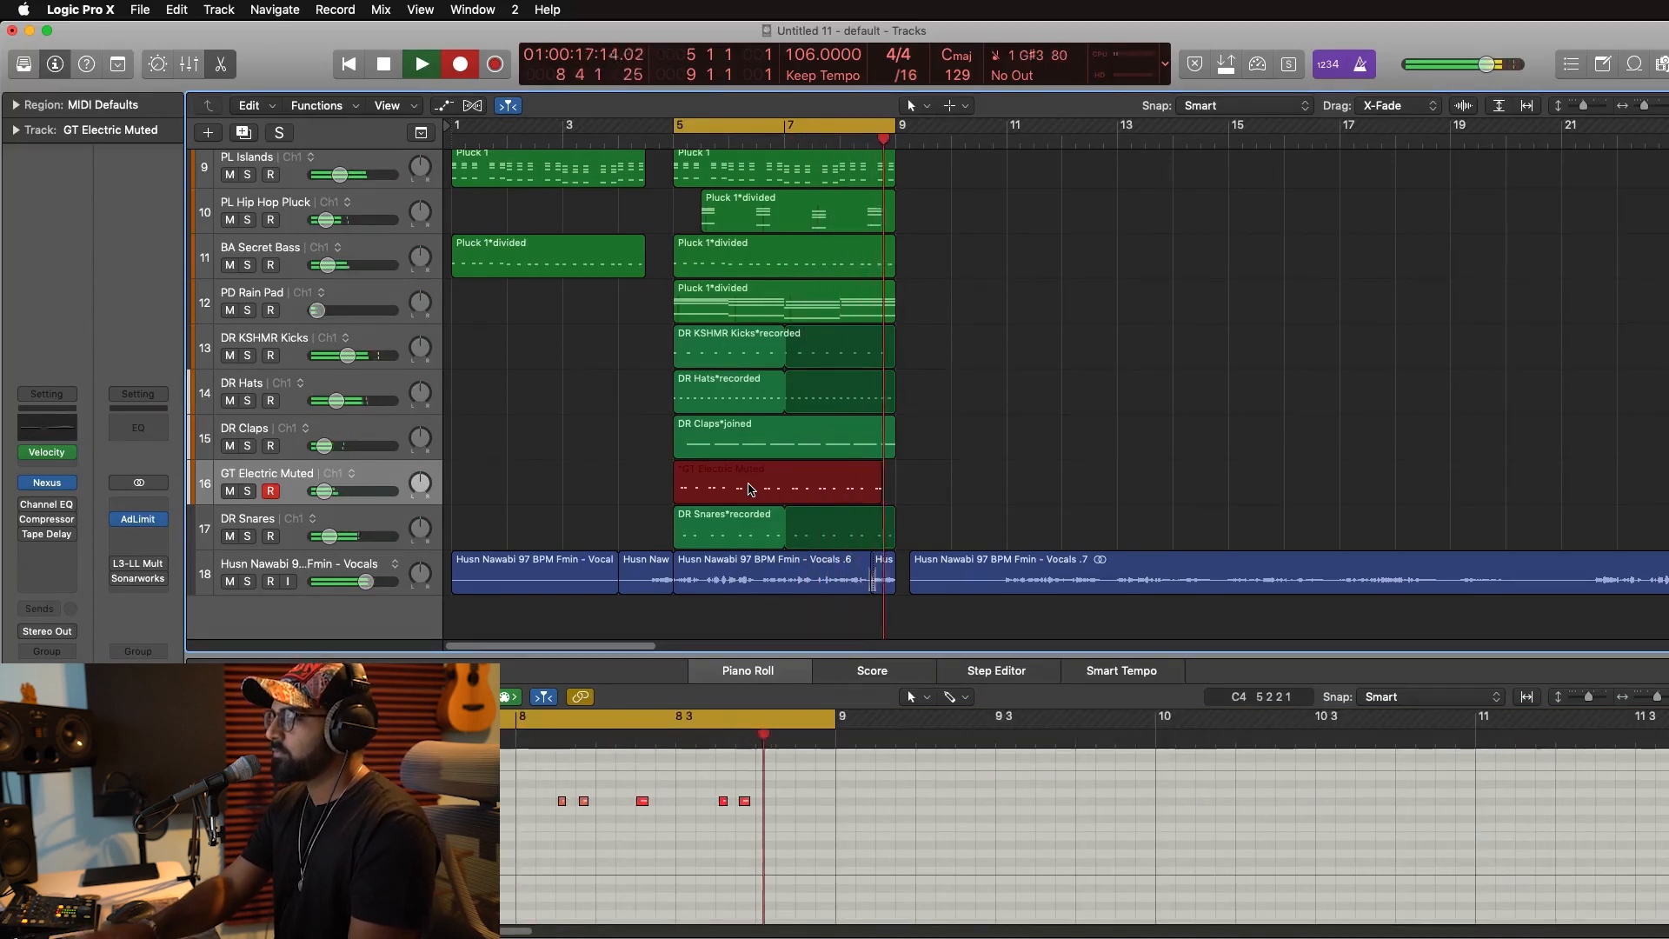
key("space")
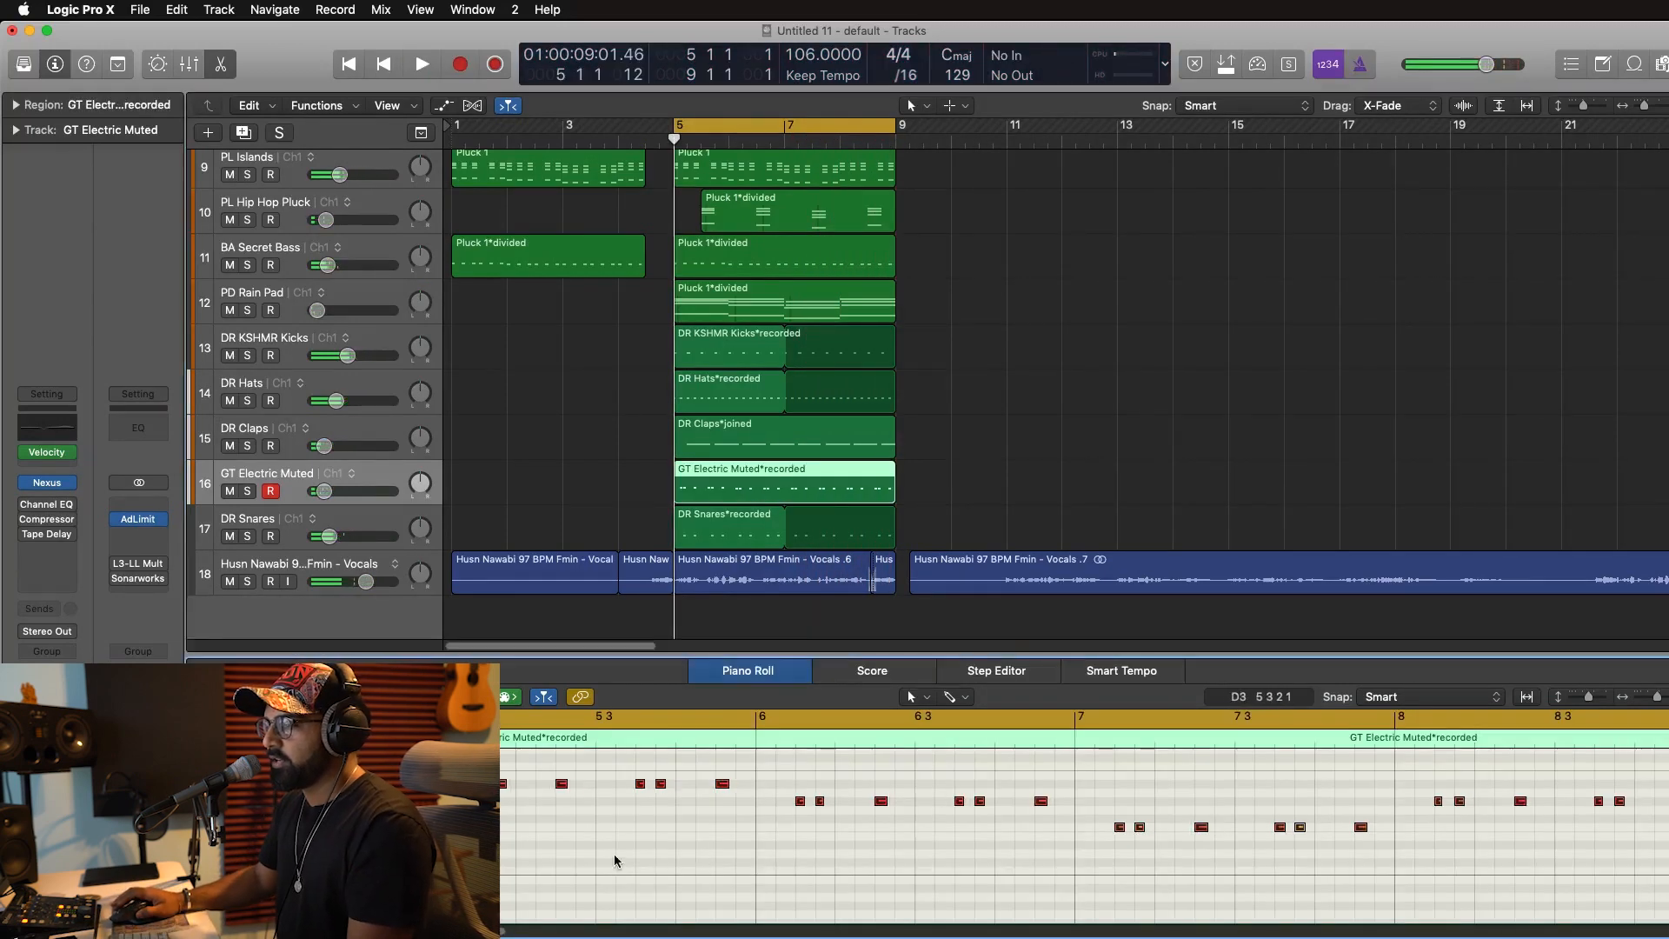
key("space")
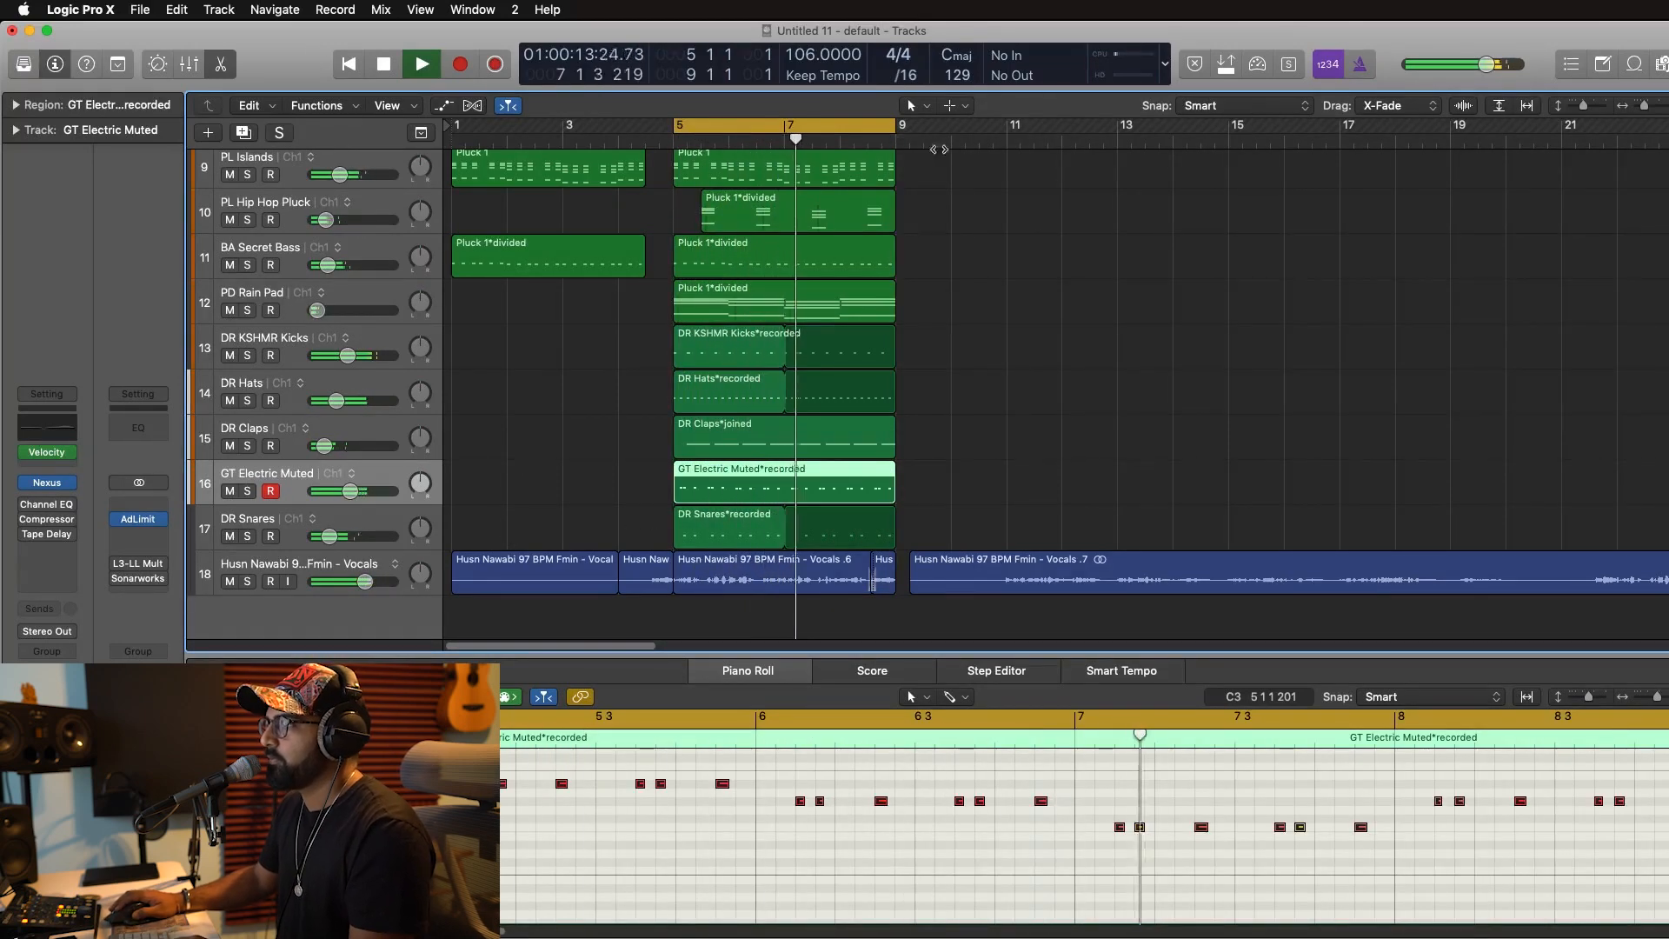
key("space")
Copy the nine instrument and drum regions of the drop at bars 5 to 9 so the copies start at bar 11.
left_click(1577, 105)
left_click_drag(1577, 105, 1580, 105)
left_click_drag(965, 326, 688, 559)
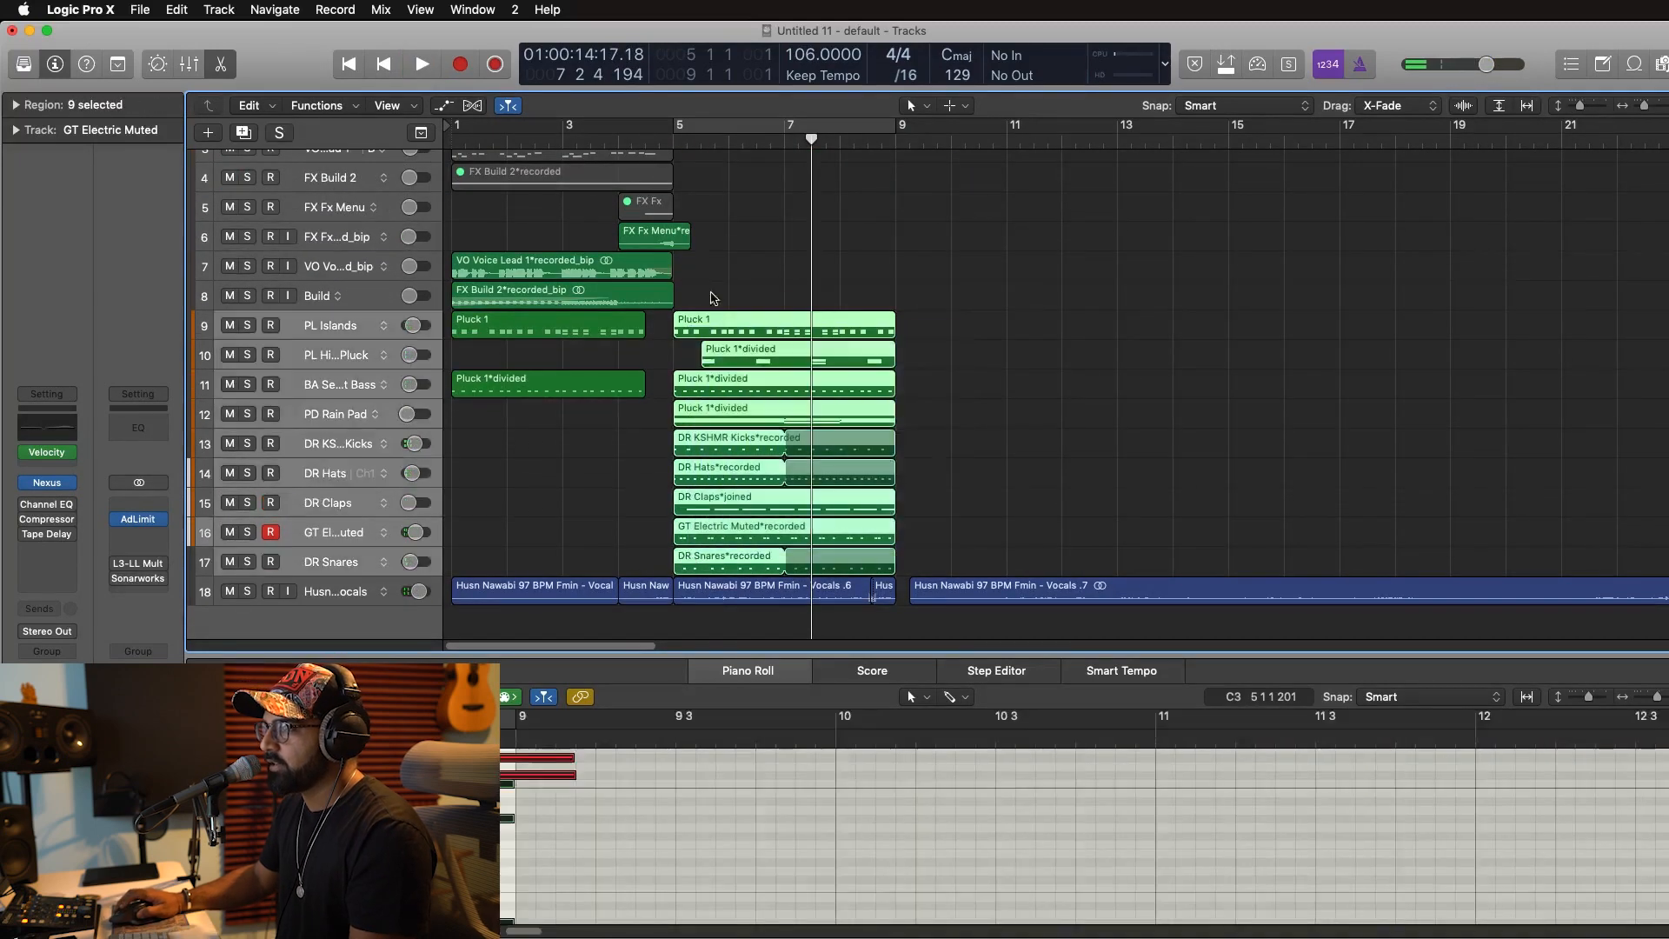
left_click_drag(692, 336, 1021, 326)
mouse_move(921, 303)
left_mouse_down()
mouse_move(869, 418)
mouse_move(935, 308)
left_mouse_up()
Split the drop regions at bar 7 and copy their second halves to bars 9 to 11.
left_click_drag(785, 310, 907, 567)
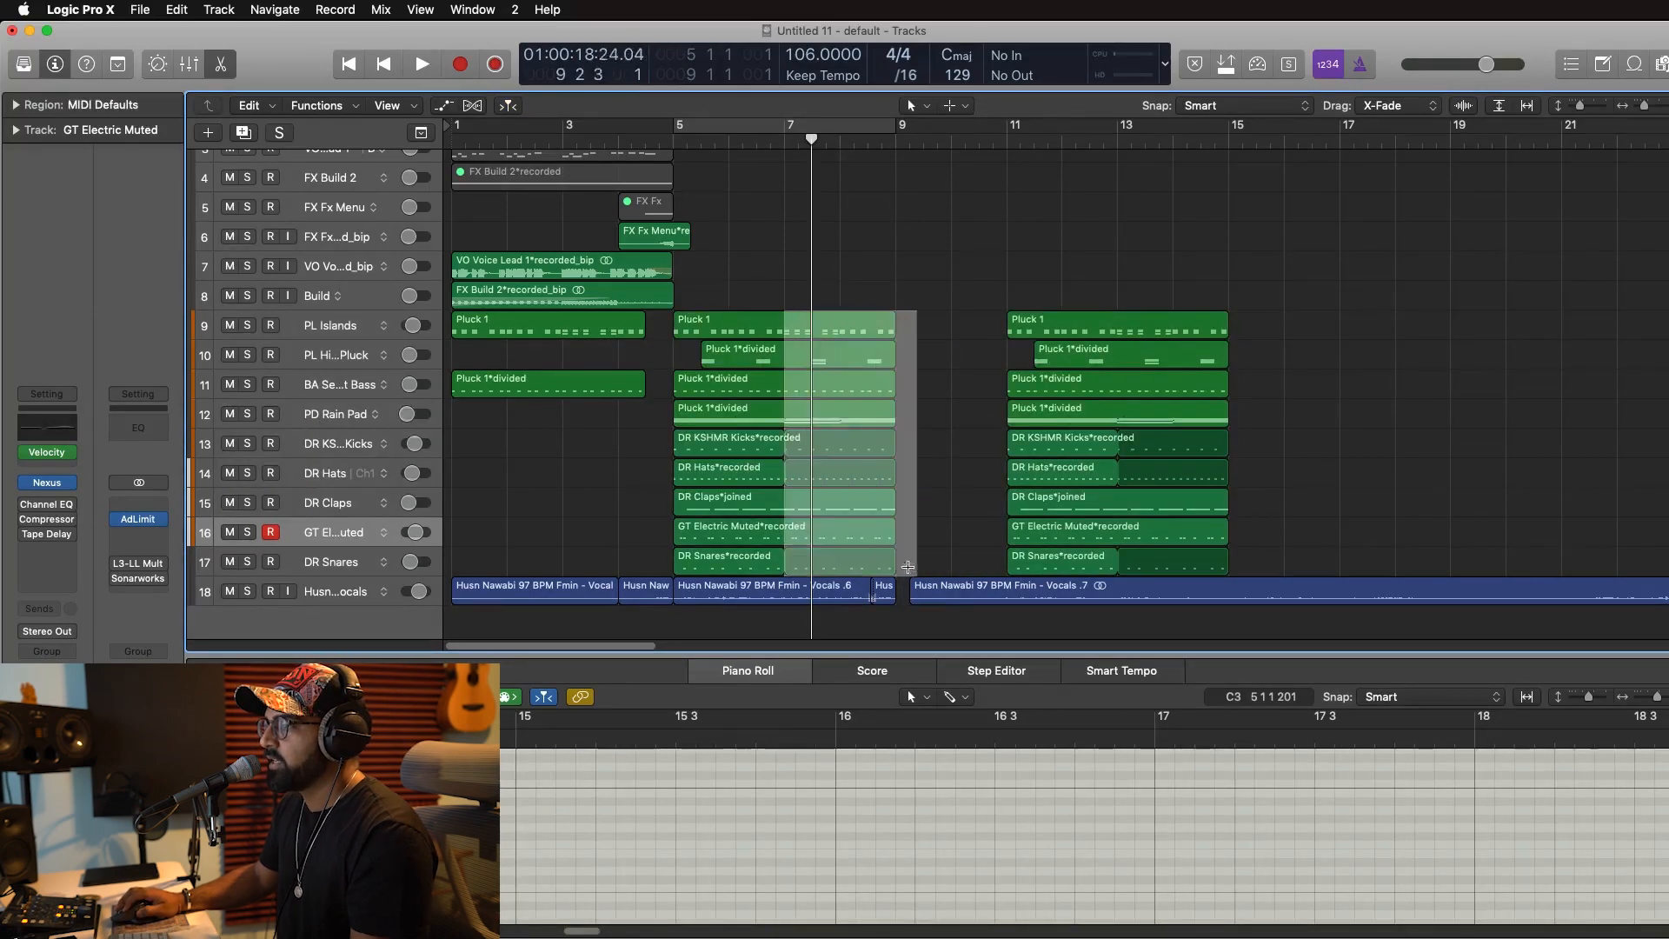
key("1")
left_click(836, 479)
left_click(1246, 352)
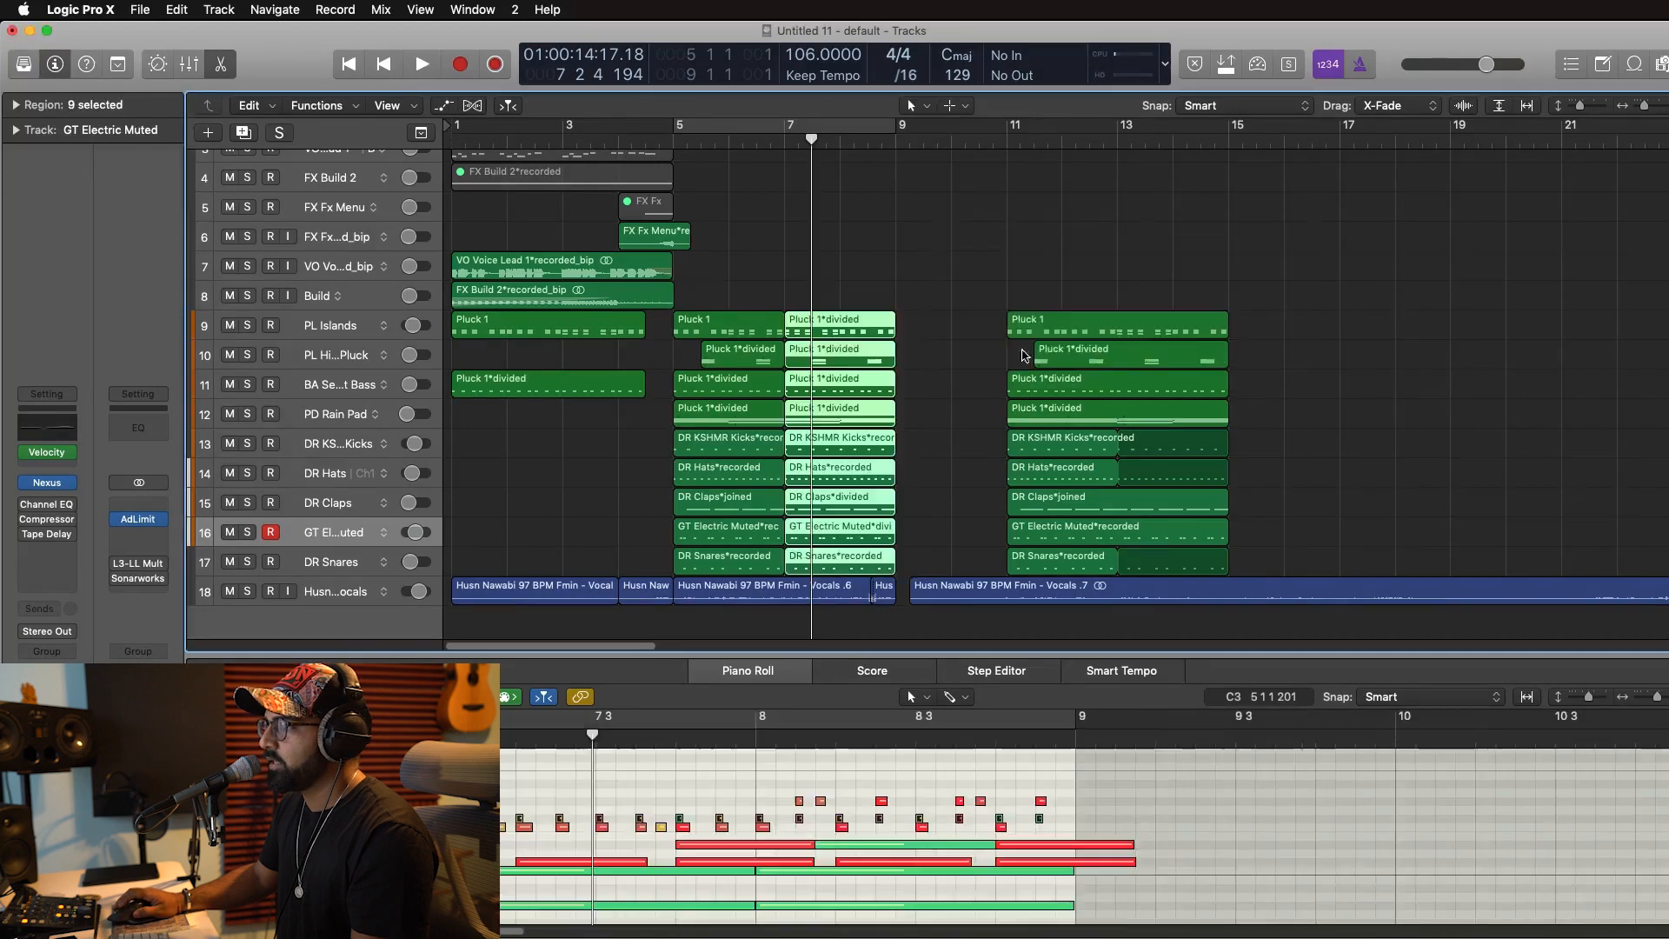
key("2")
left_click_drag(852, 333, 969, 333)
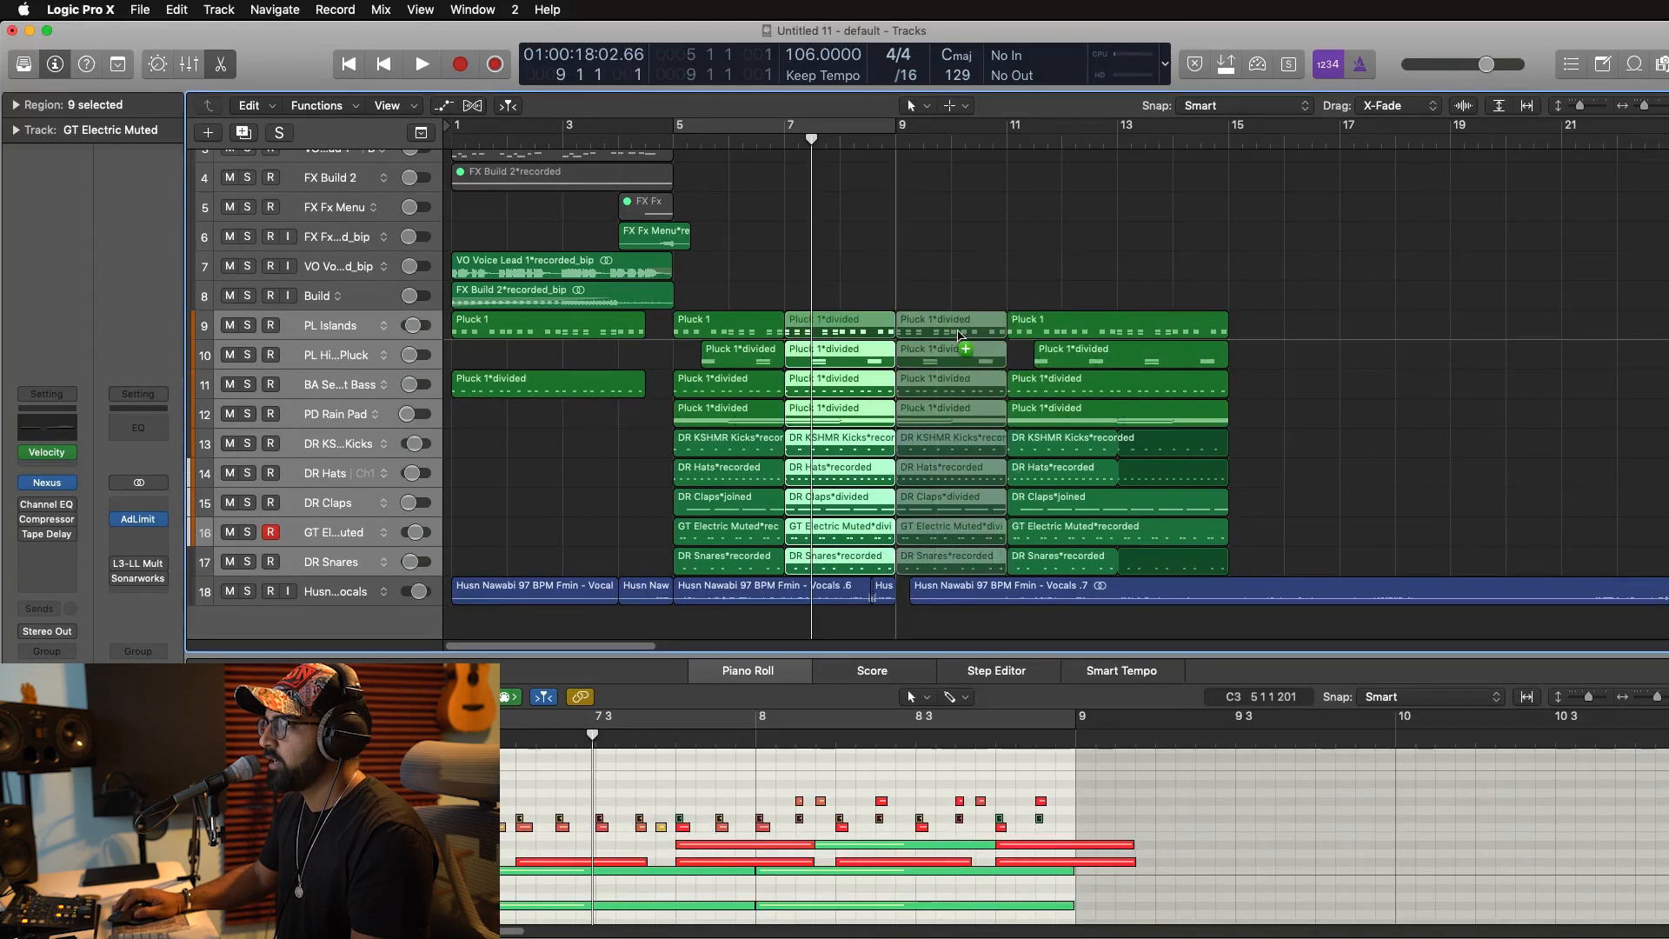
Copy the last two bars of the VO Voice Lead and FX Build 2 regions to bar 9 and play from there.
mouse_move(561, 255)
left_mouse_down()
mouse_move(716, 308)
mouse_move(626, 301)
mouse_move(999, 309)
mouse_move(950, 295)
left_mouse_up()
left_click(1002, 200)
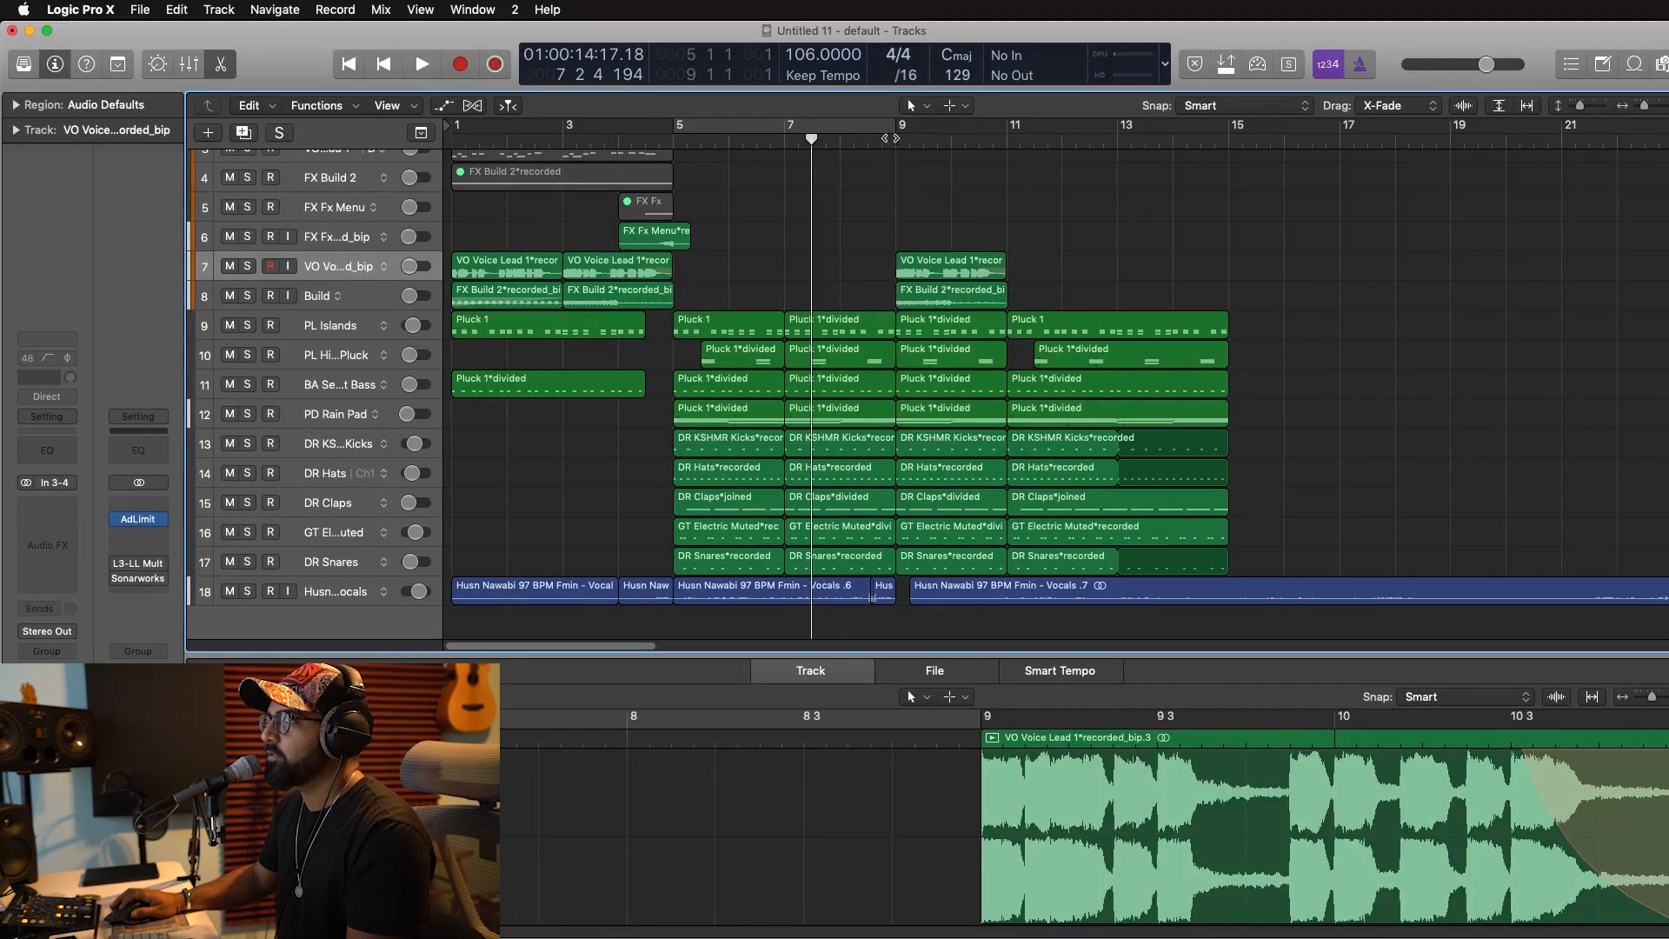
left_click(888, 138)
key("space")
left_click(909, 291)
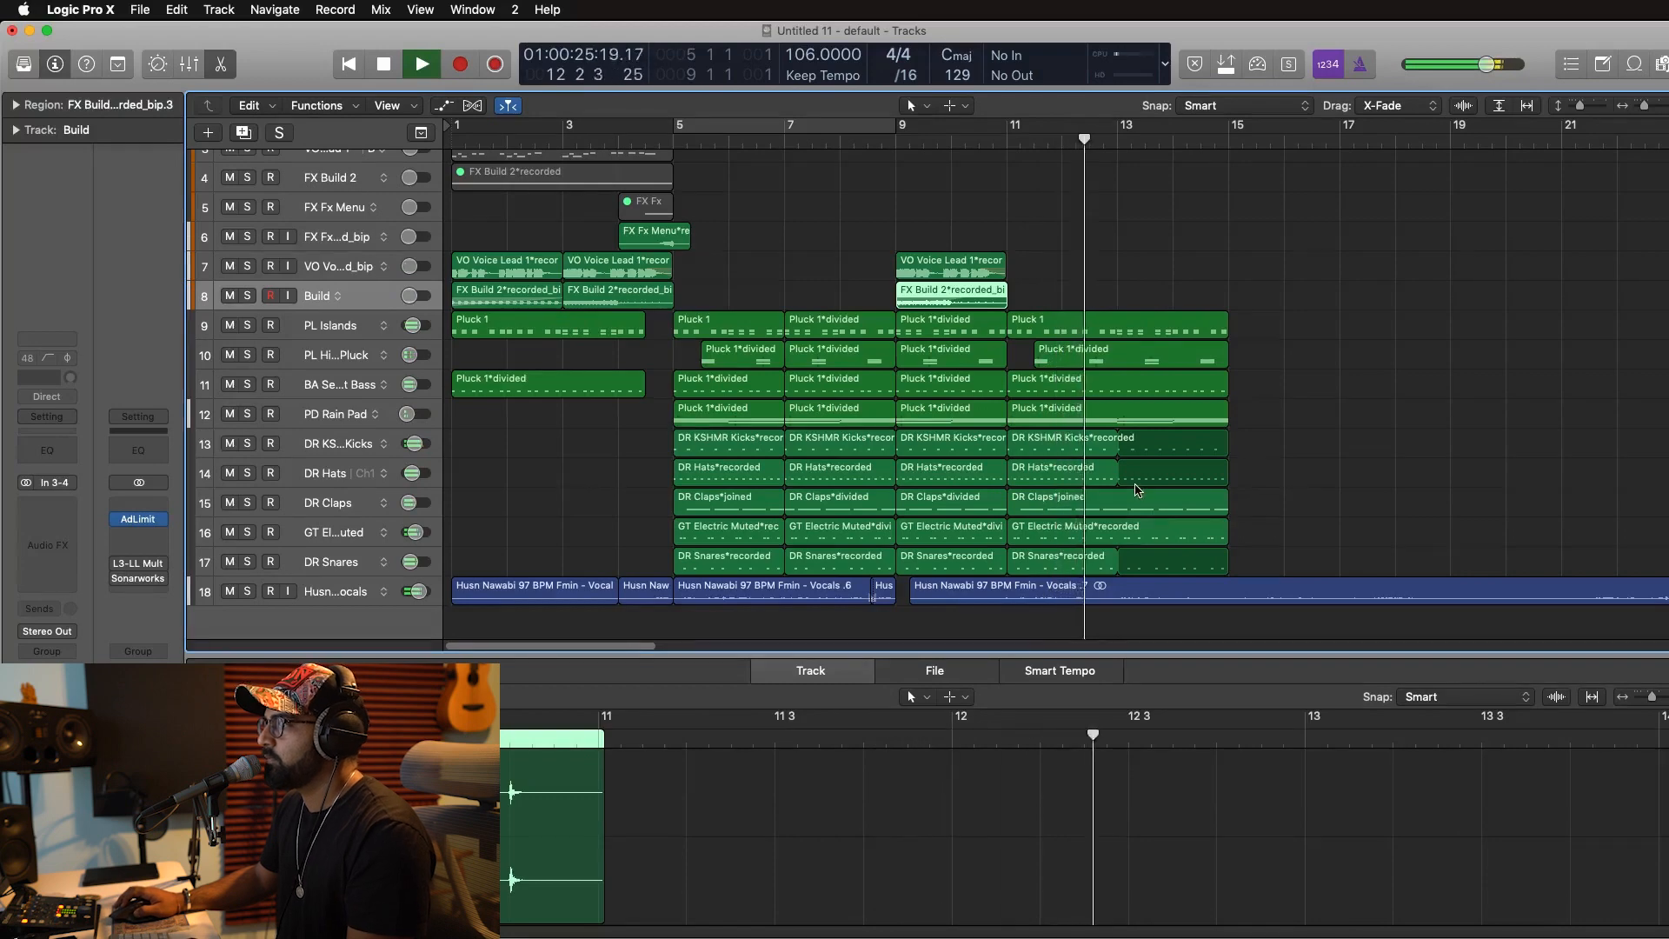
Delete the GT Electric Muted regions from bar 9 onward.
key("Down")
key("Down")
key("Down")
key("Down")
key("Down")
key("Down")
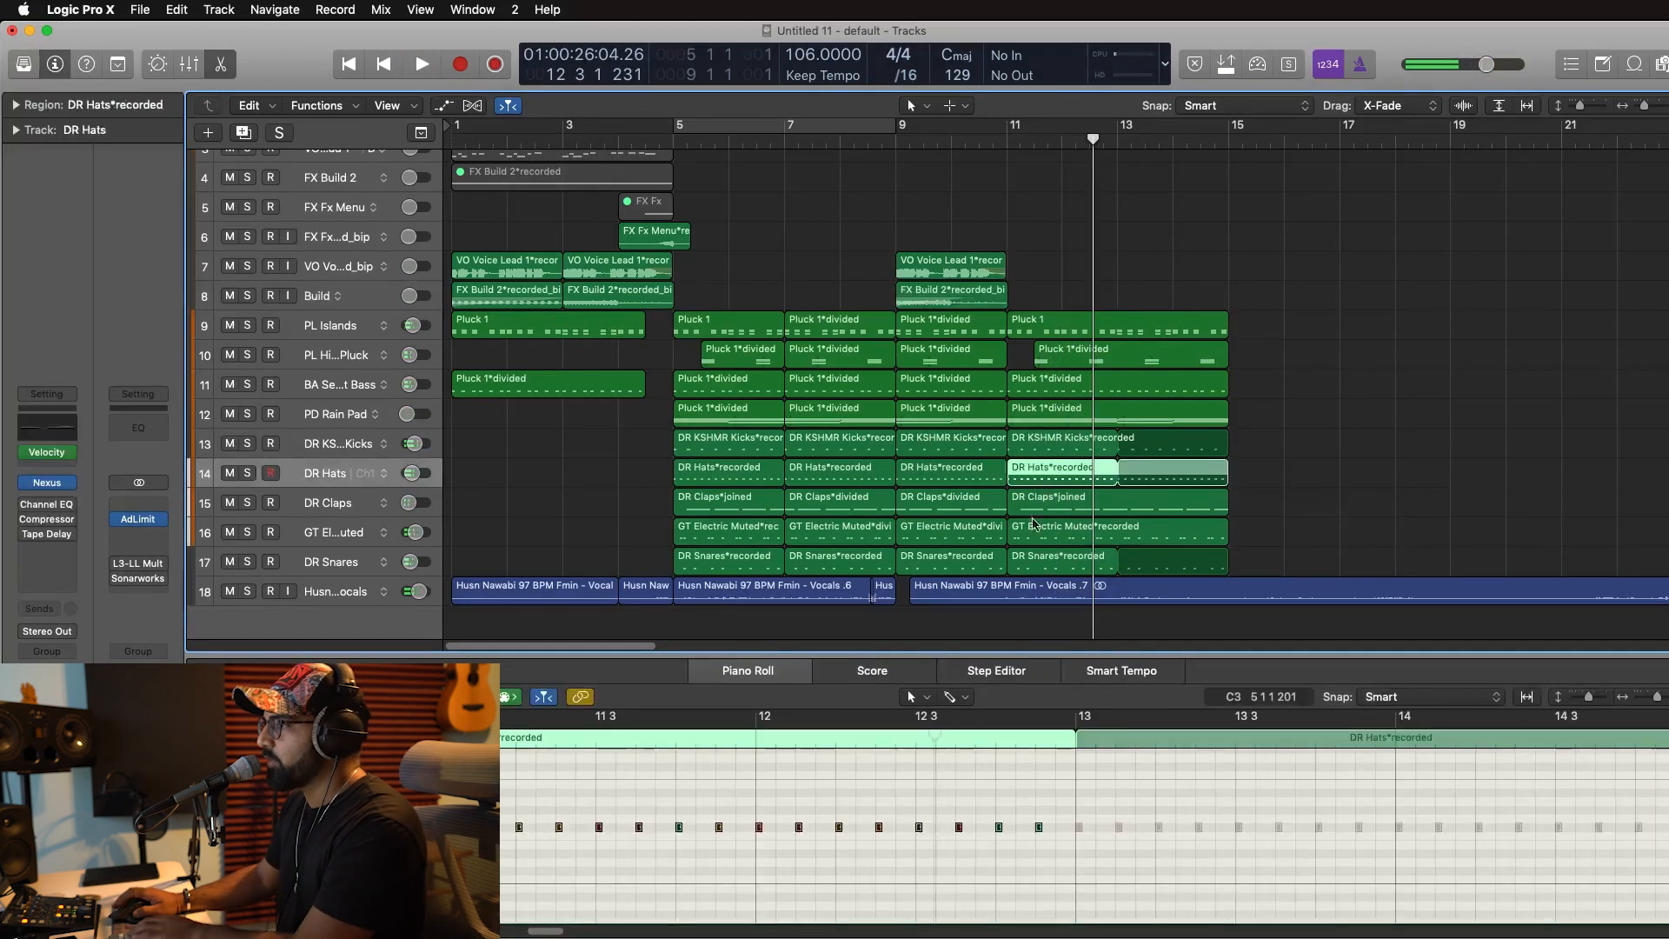
key("Down")
key("Down")
key("Up")
key("Up")
key("Up")
key("Down")
key("Left")
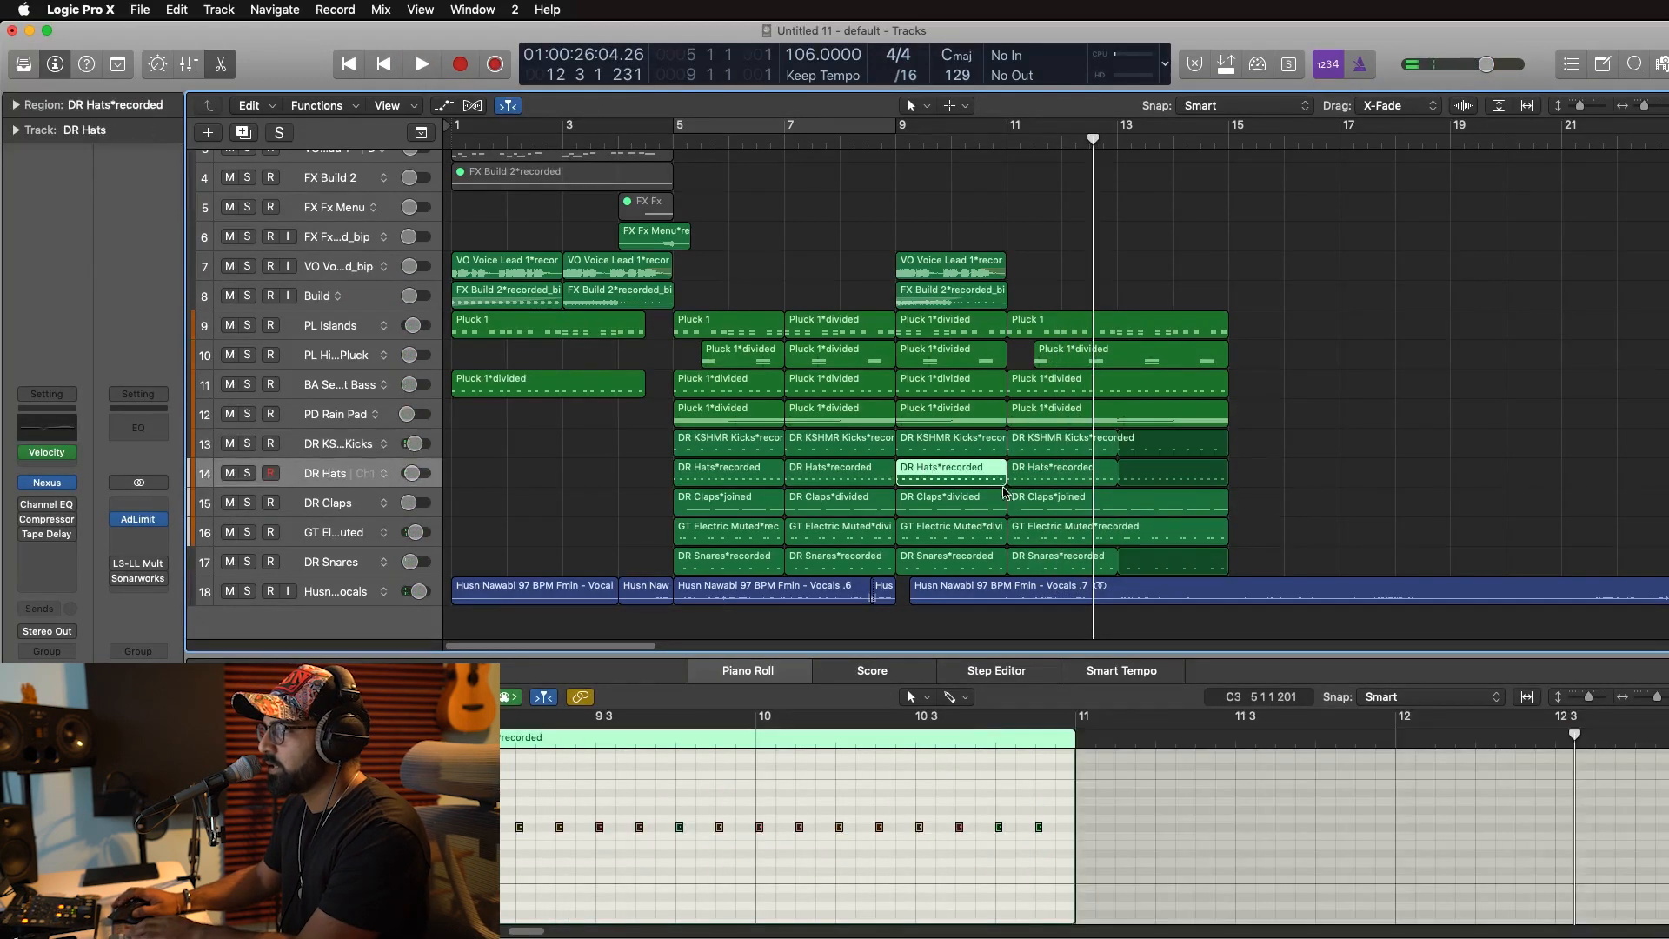
left_click(953, 520)
key("Delete")
key("Delete")
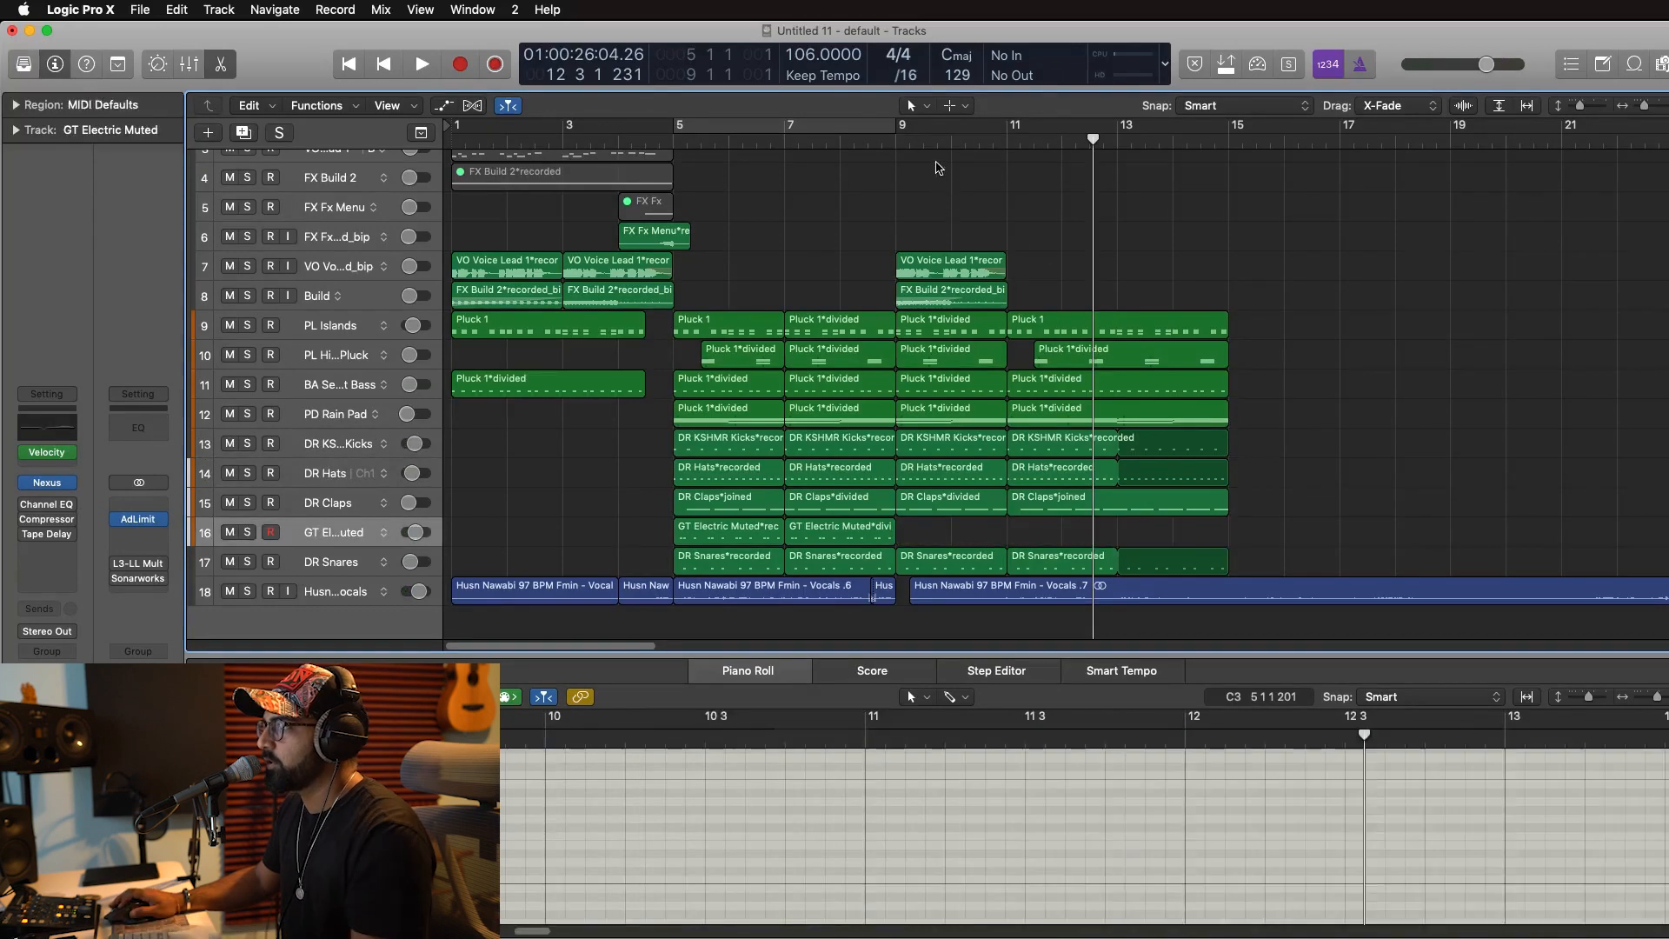
Copy the FX Fx Menu audio region to bar 10, leading into bar 11, and listen from bar 9.
left_click(895, 137)
left_click_drag(664, 244, 1000, 242, "alt")
key("space")
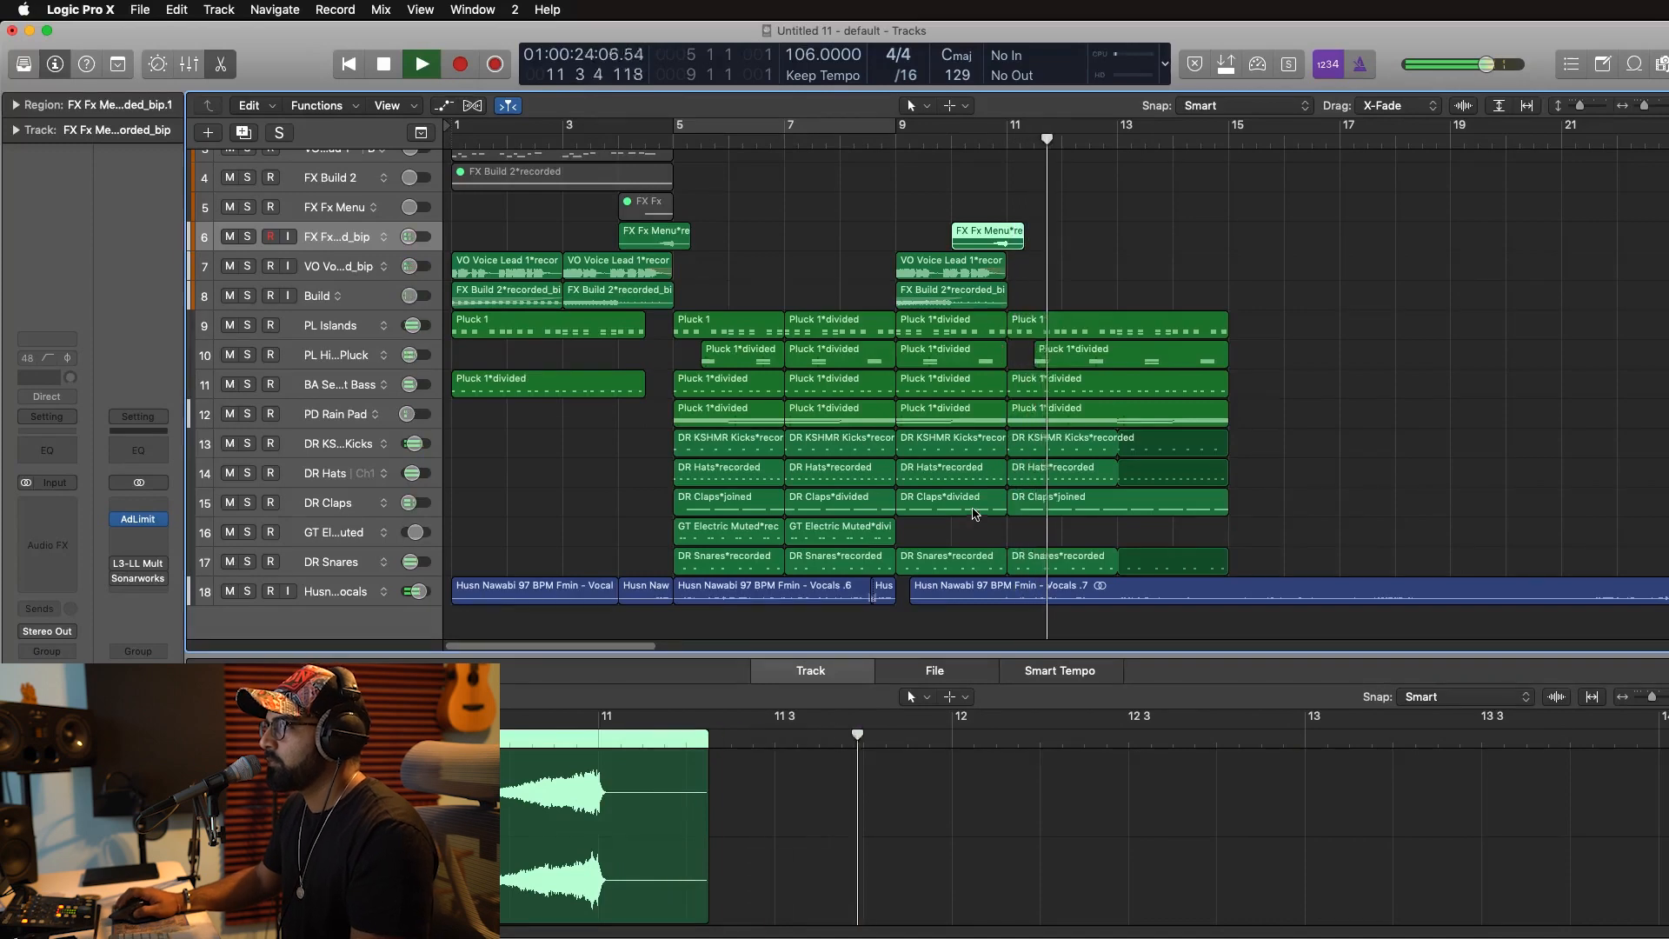
Delete the PD Rain Pad region at bar 11 and repeat the remaining instrument and drum regions from bar 15 to 19.
left_click(1045, 415)
key("Delete")
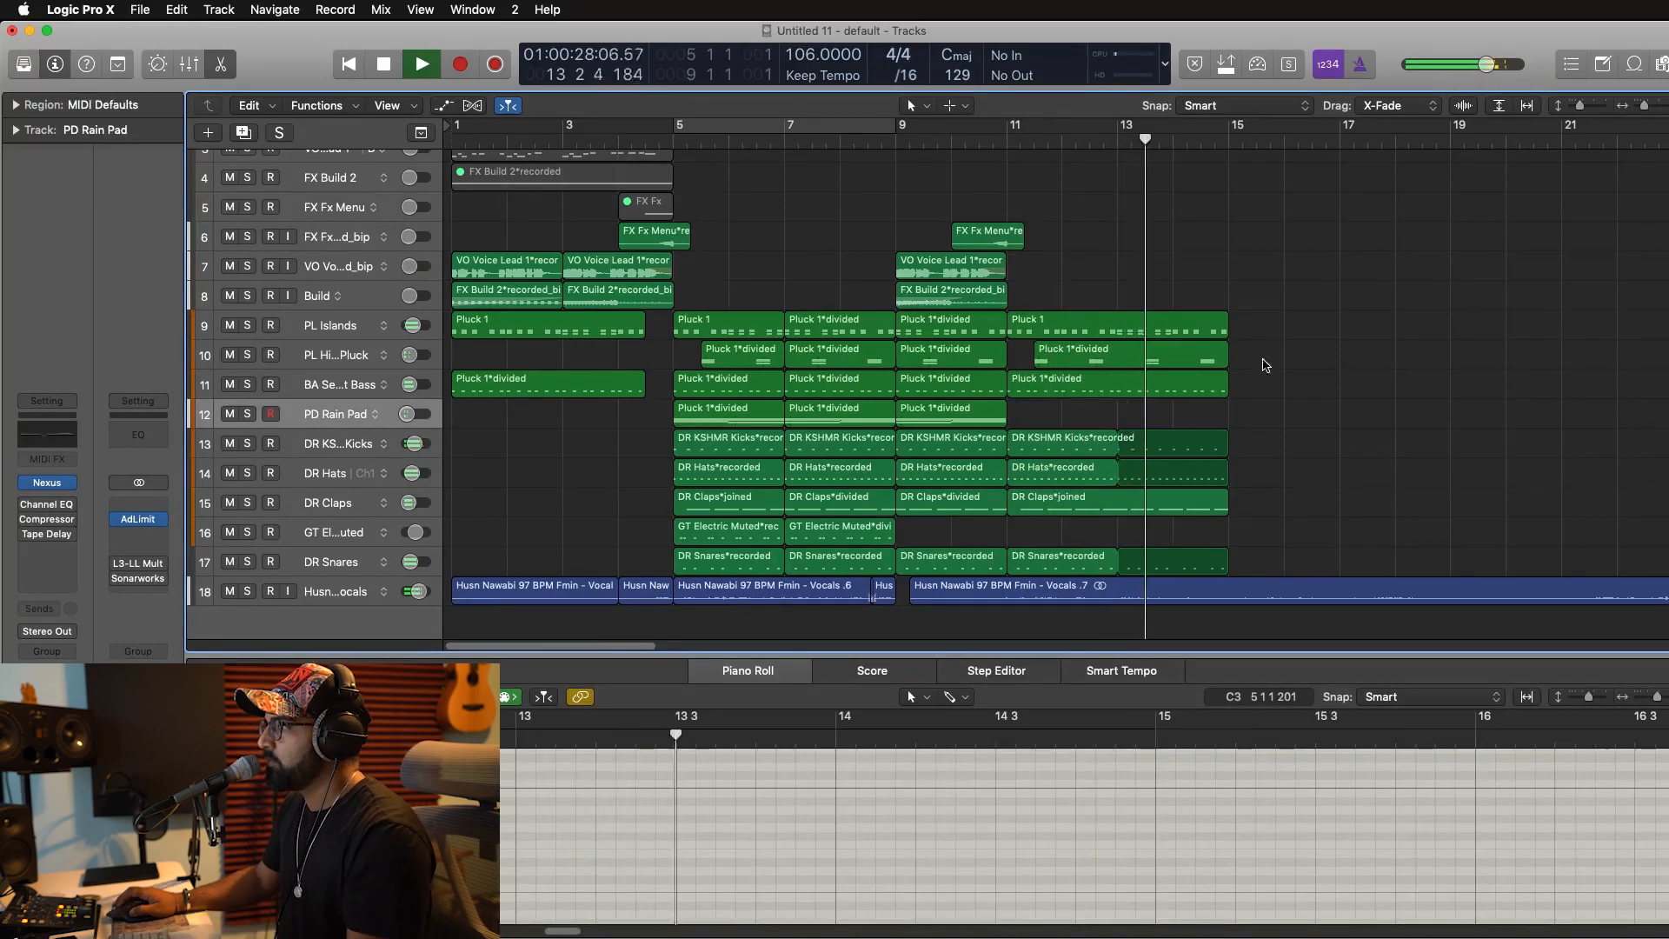
left_click_drag(1274, 313, 1161, 386)
left_click_drag(1133, 442, 1188, 565)
key("super+r")
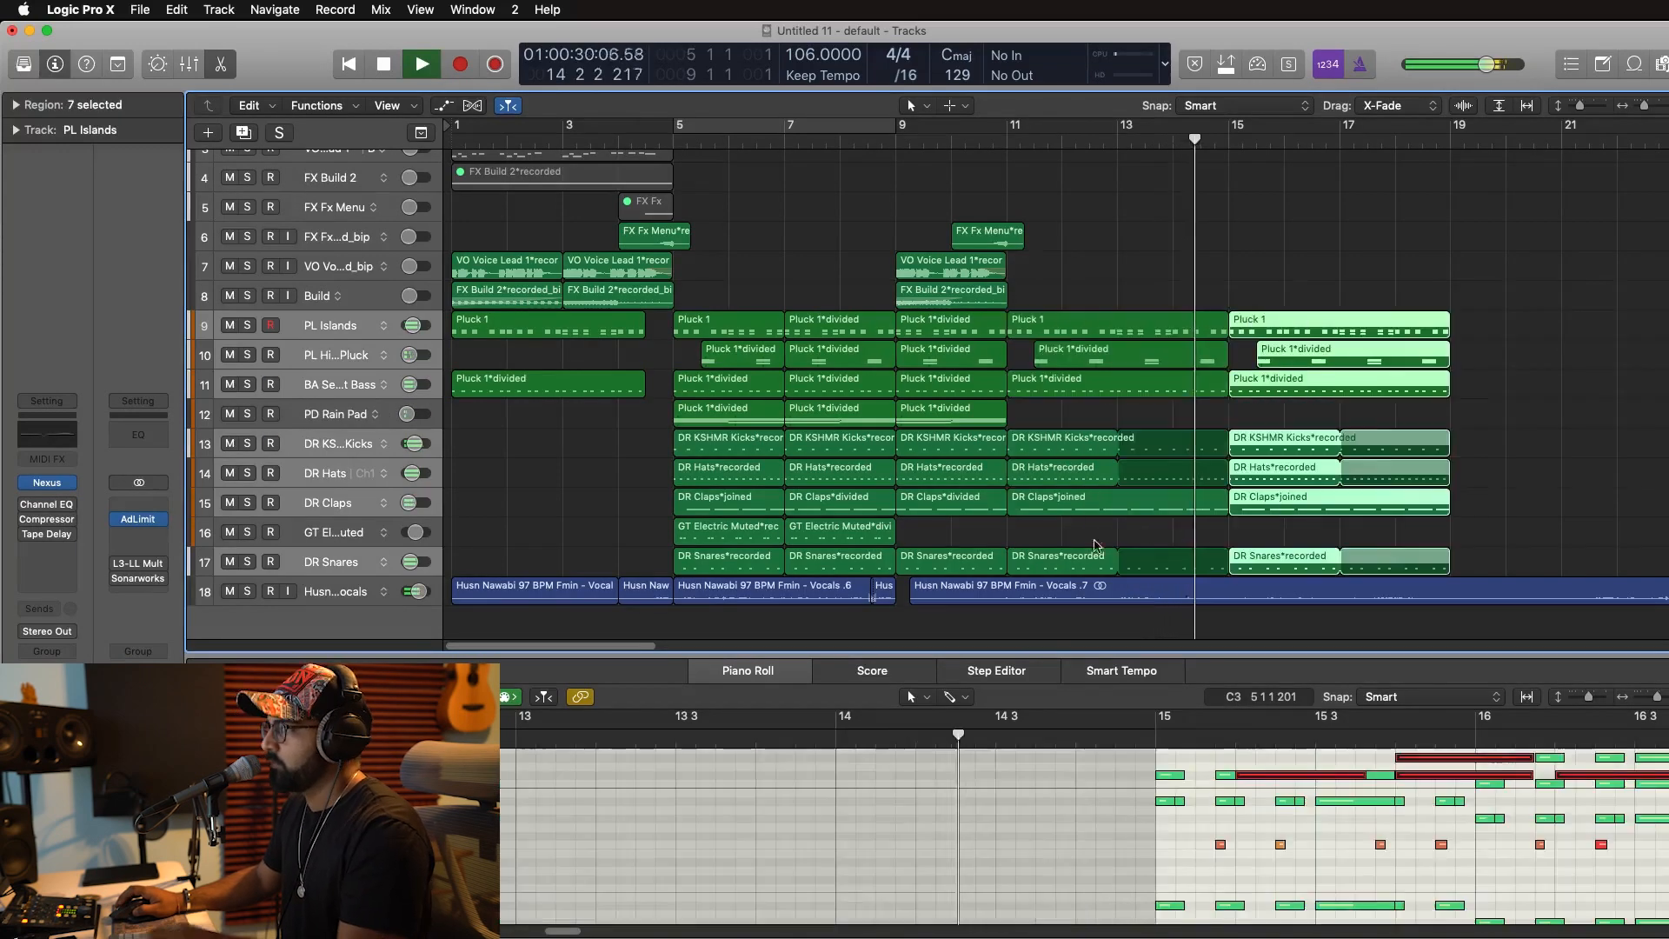
left_click(1188, 518)
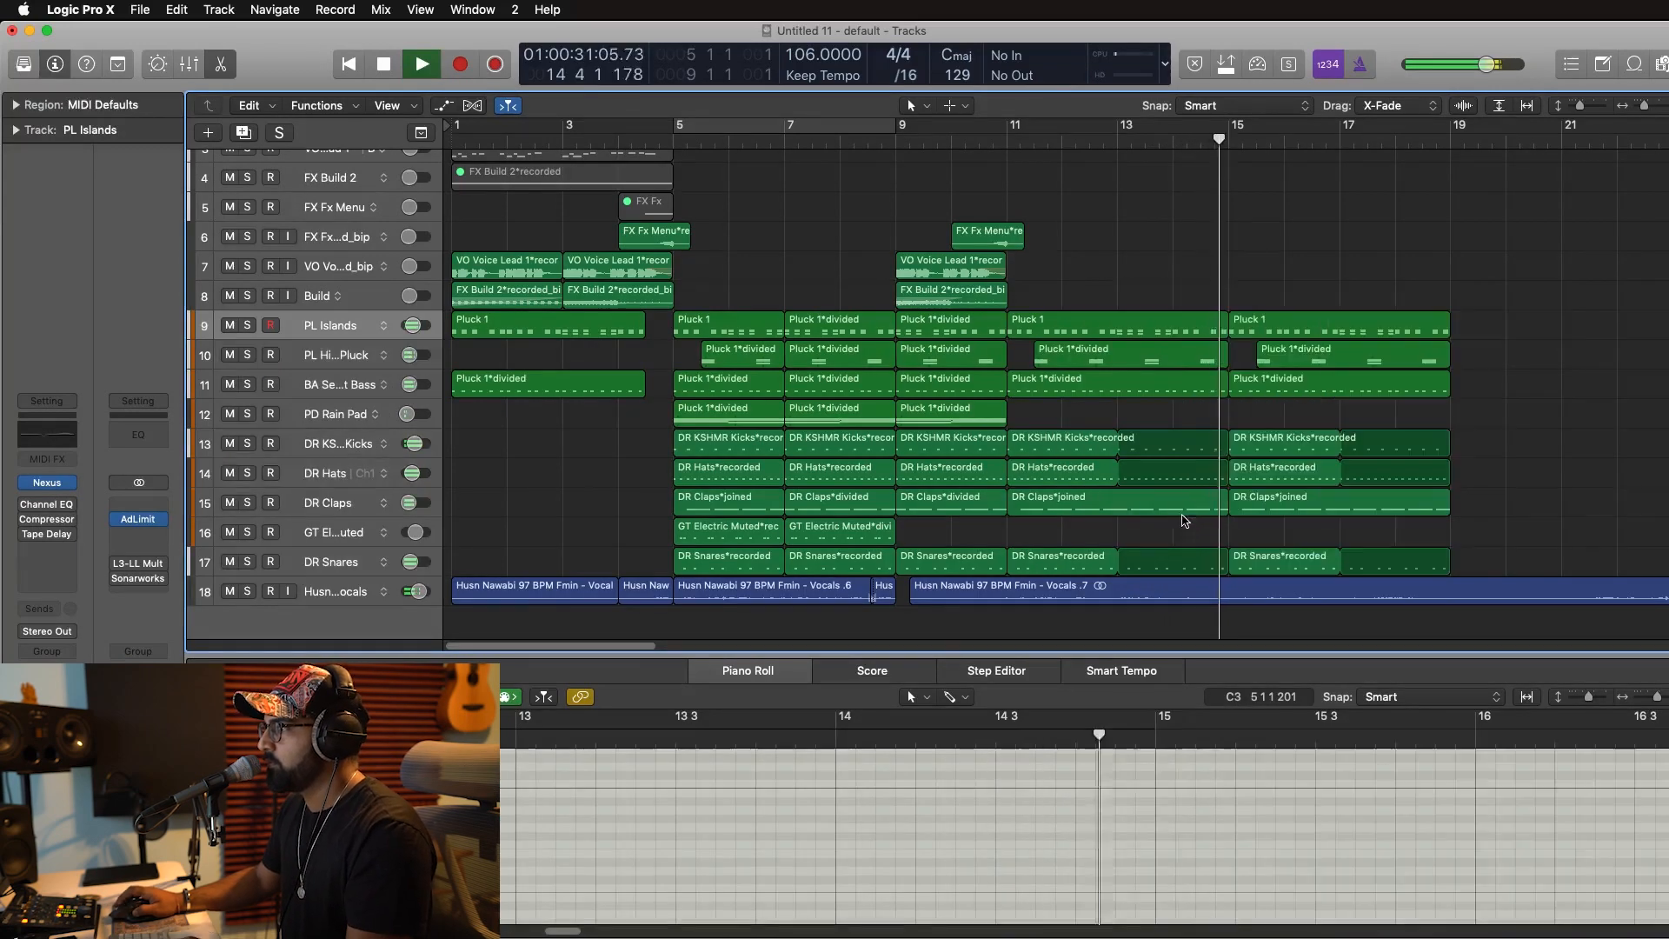
Repeat the Pluck 1 region on PL Islands at bar 19 and copy it to the PL Hip Hop Pluck track.
left_click(1156, 478)
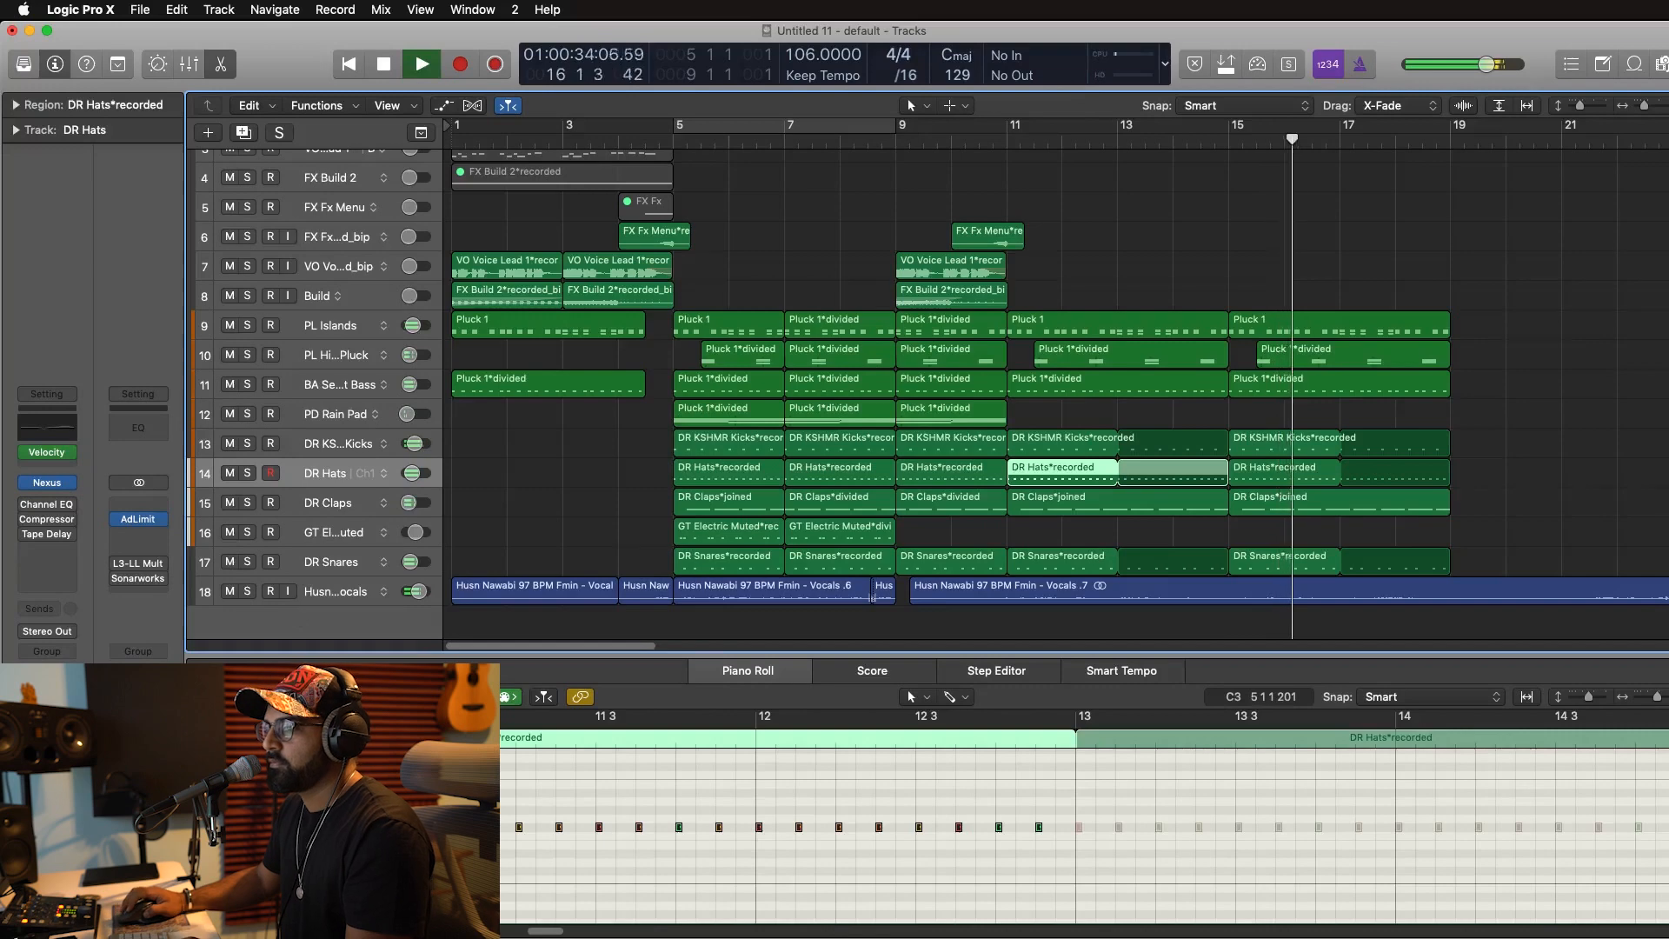
scroll(1426, 320, "right", 4)
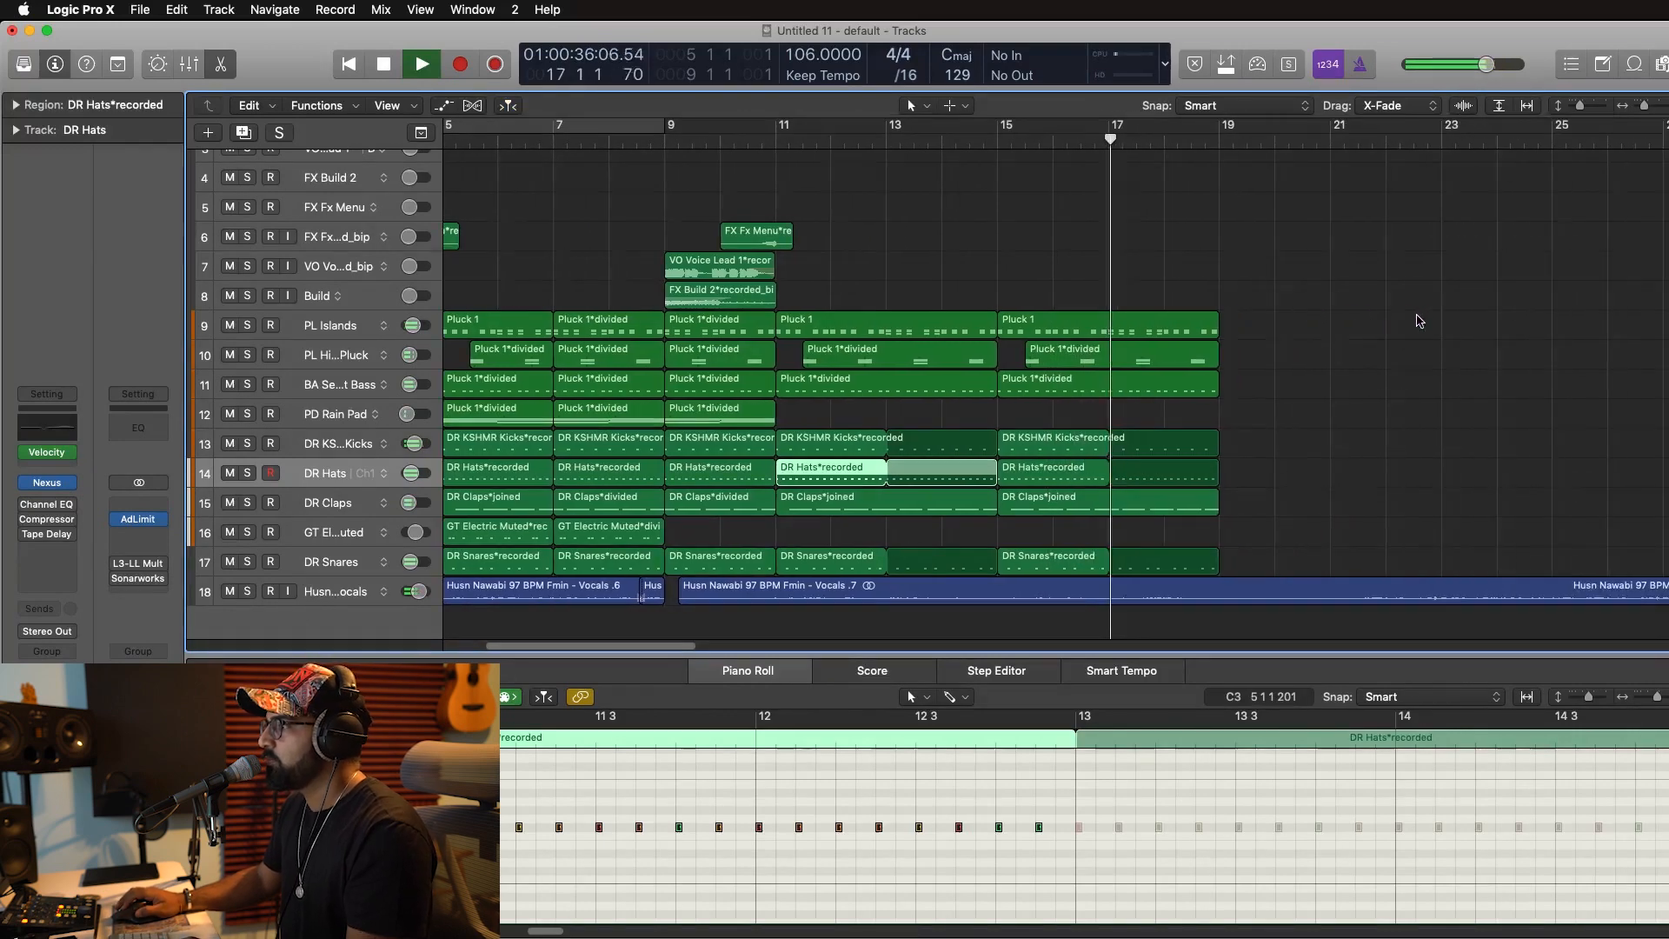
scroll(1275, 339, "left", 4)
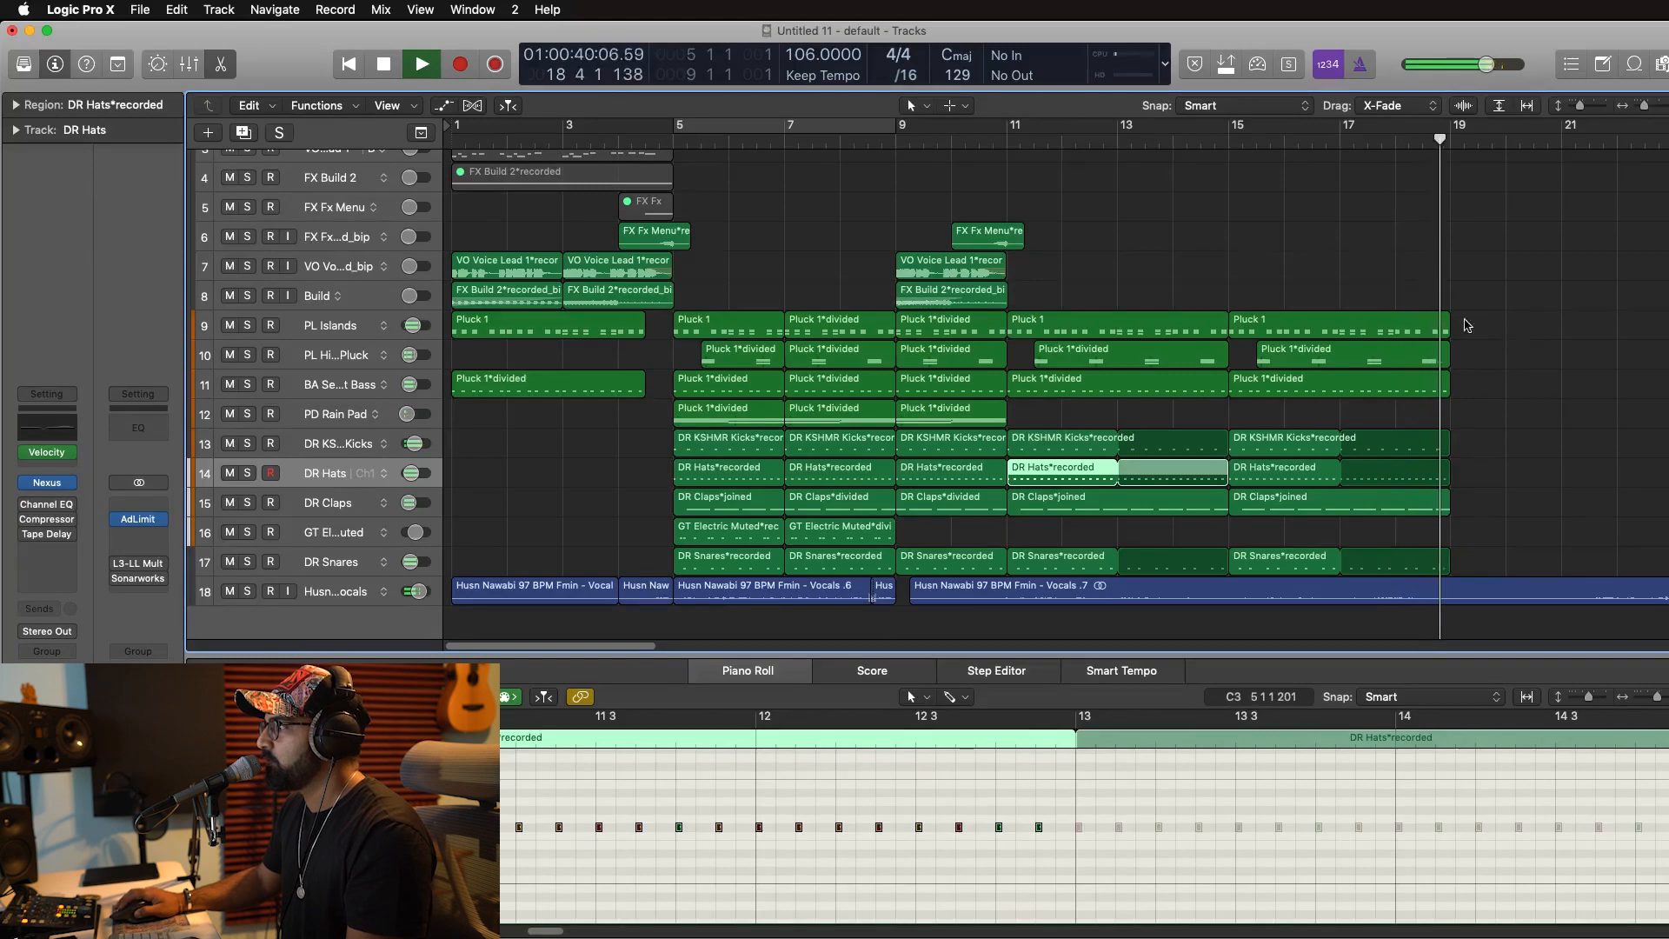
left_click(1340, 320)
key("super+r")
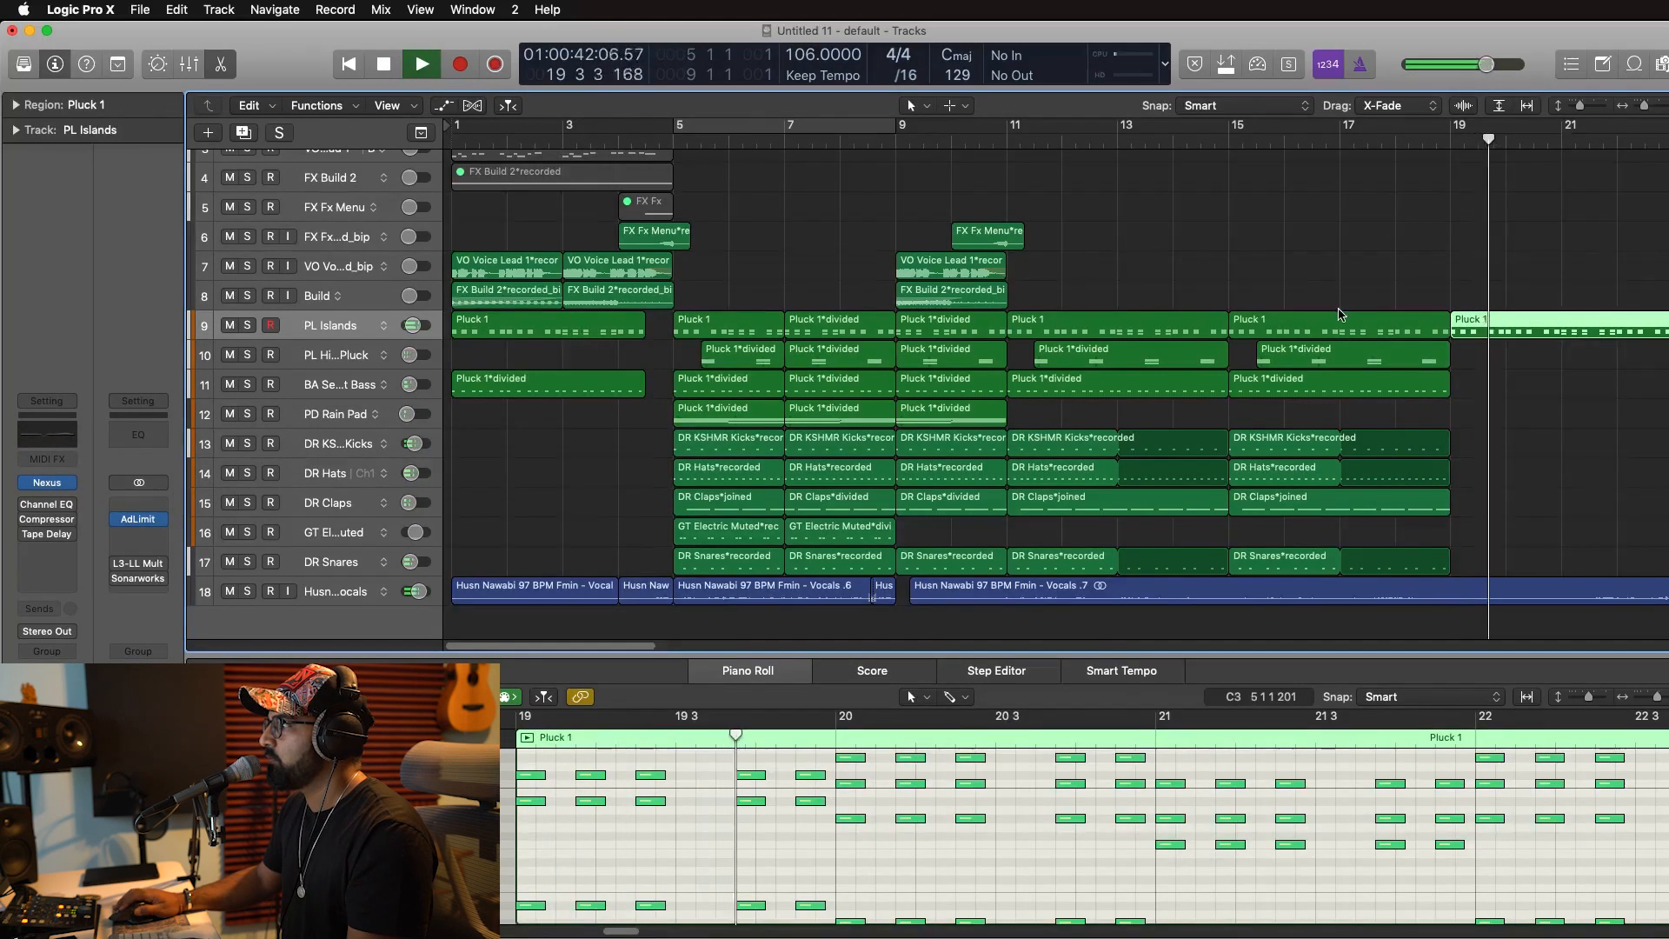
scroll(1340, 315, "right", 8)
left_click_drag(1031, 323, 1031, 351)
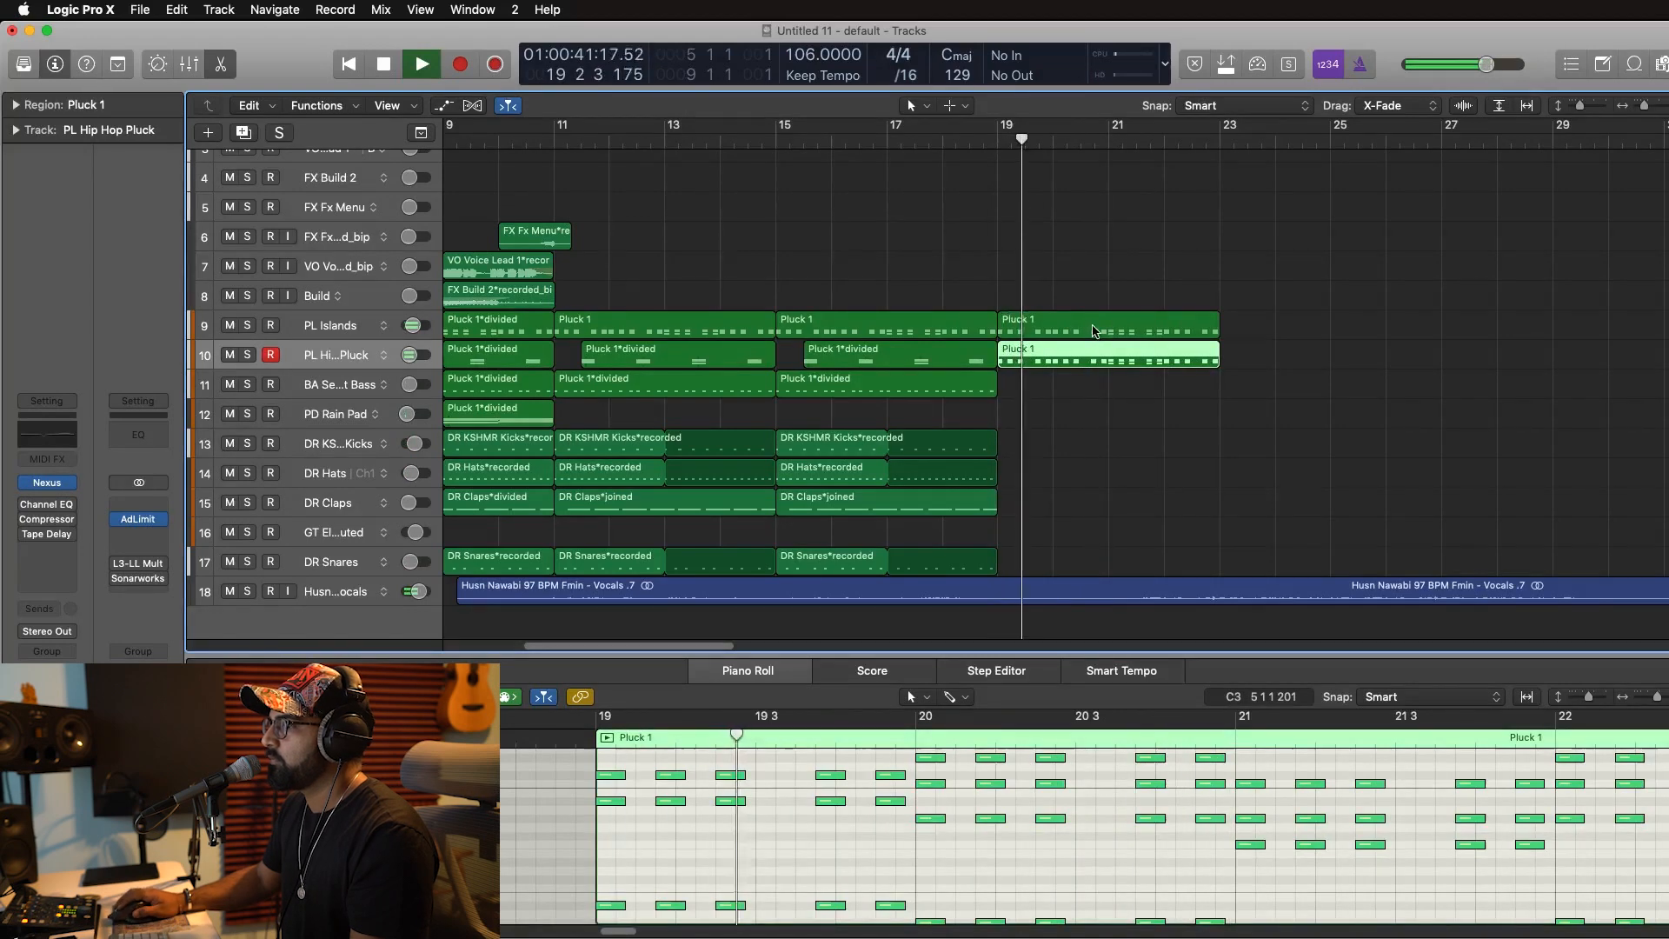
scroll(964, 220, "left", 6)
left_click(963, 220)
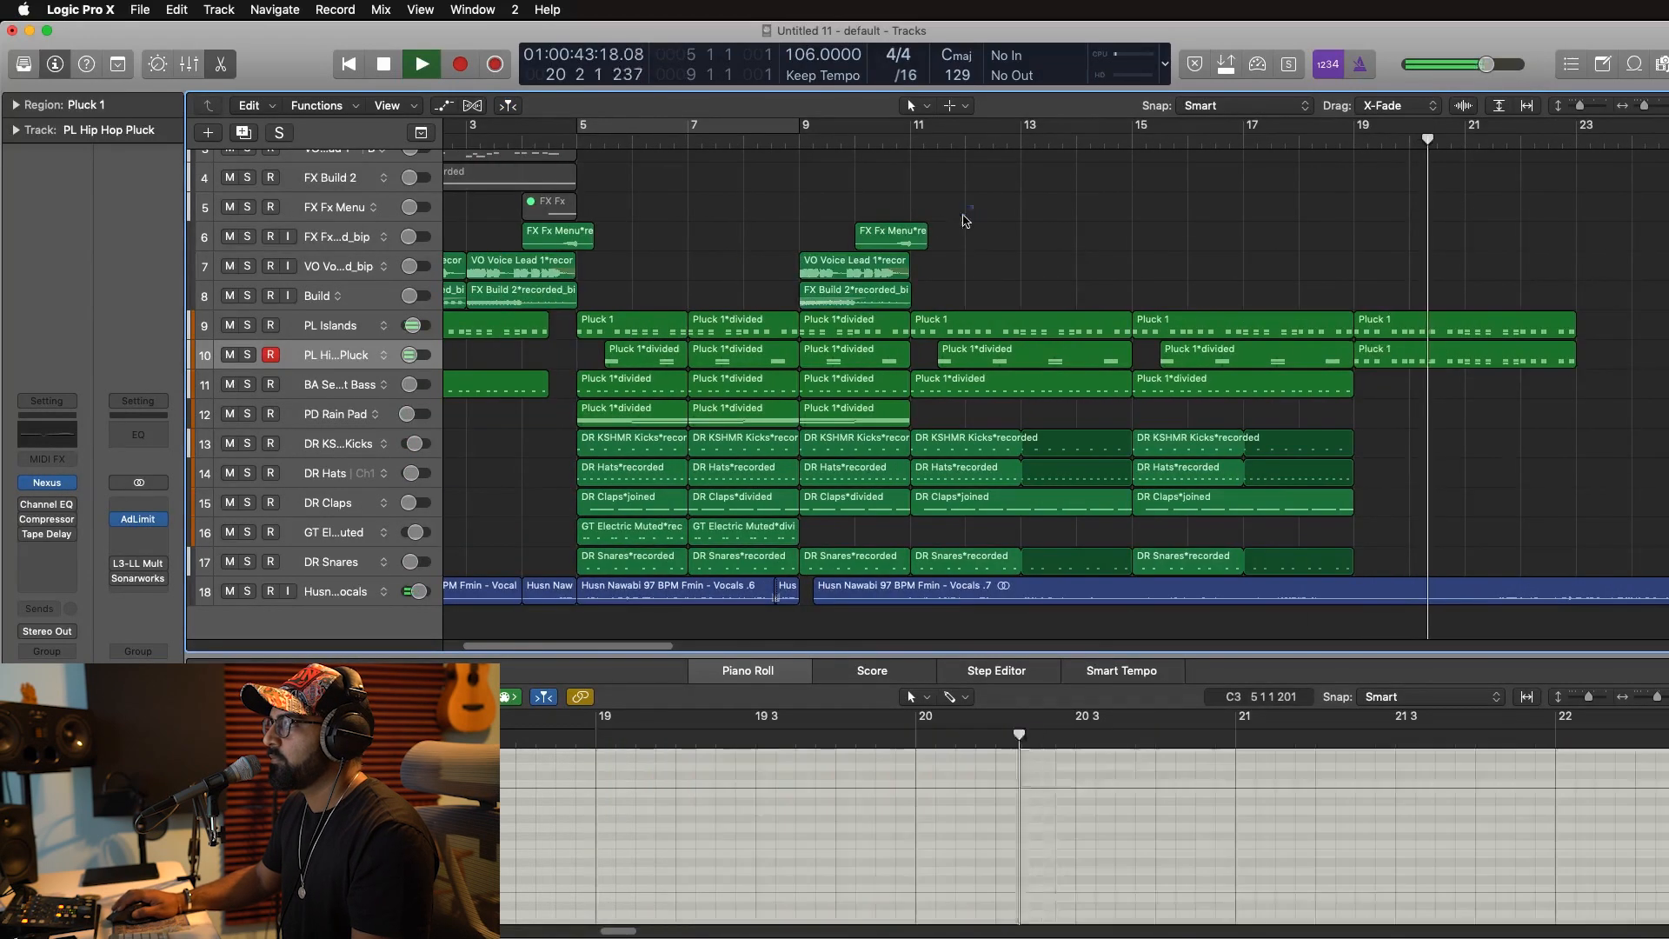
left_click_drag(964, 220, 1230, 309)
key("super+z")
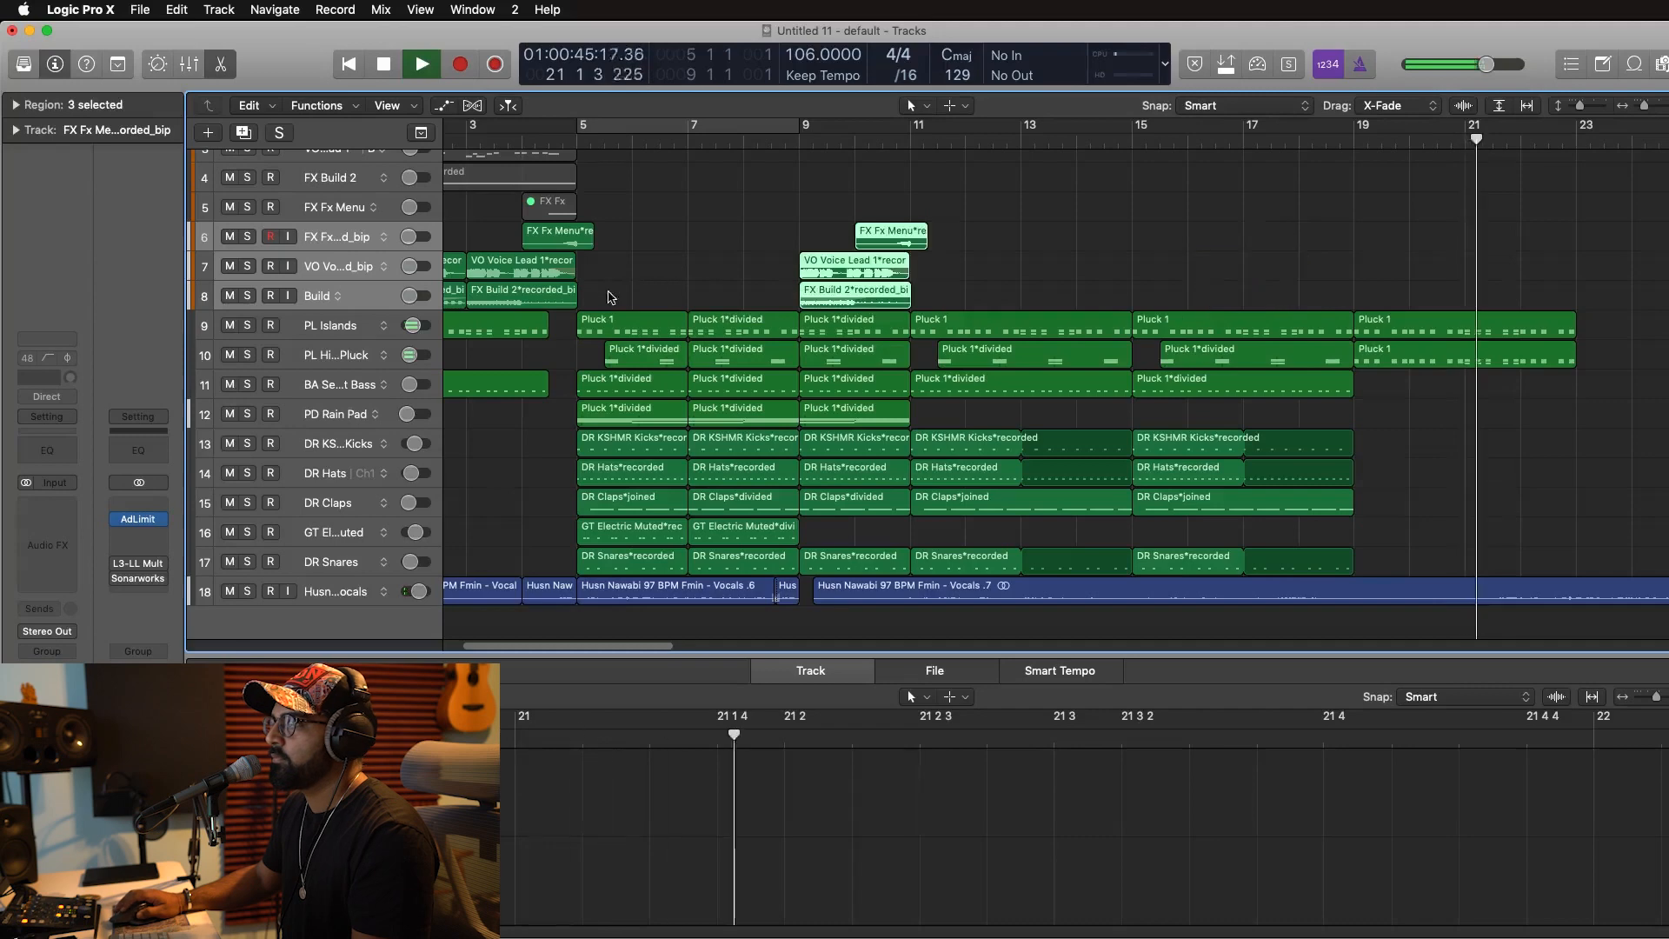
scroll(610, 298, "left", 2)
scroll(610, 298, "right", 7)
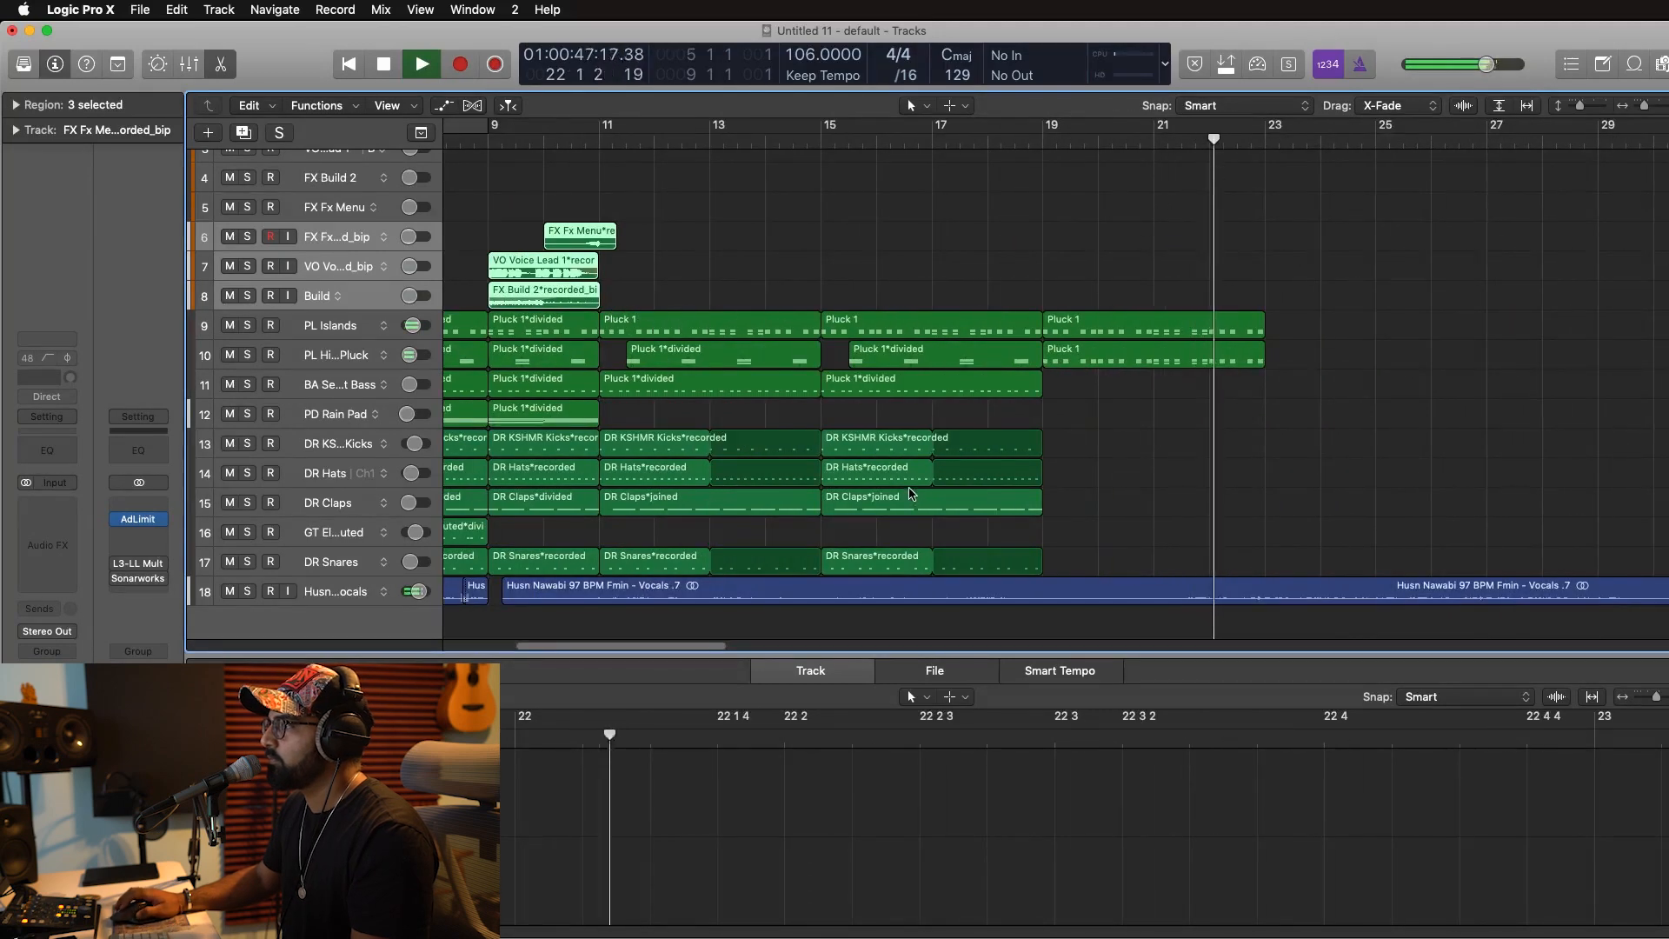
Cut the two Pluck 1 regions at bar 19 down to two bars by removing everything after bar 21.
key("space")
left_click(1152, 136)
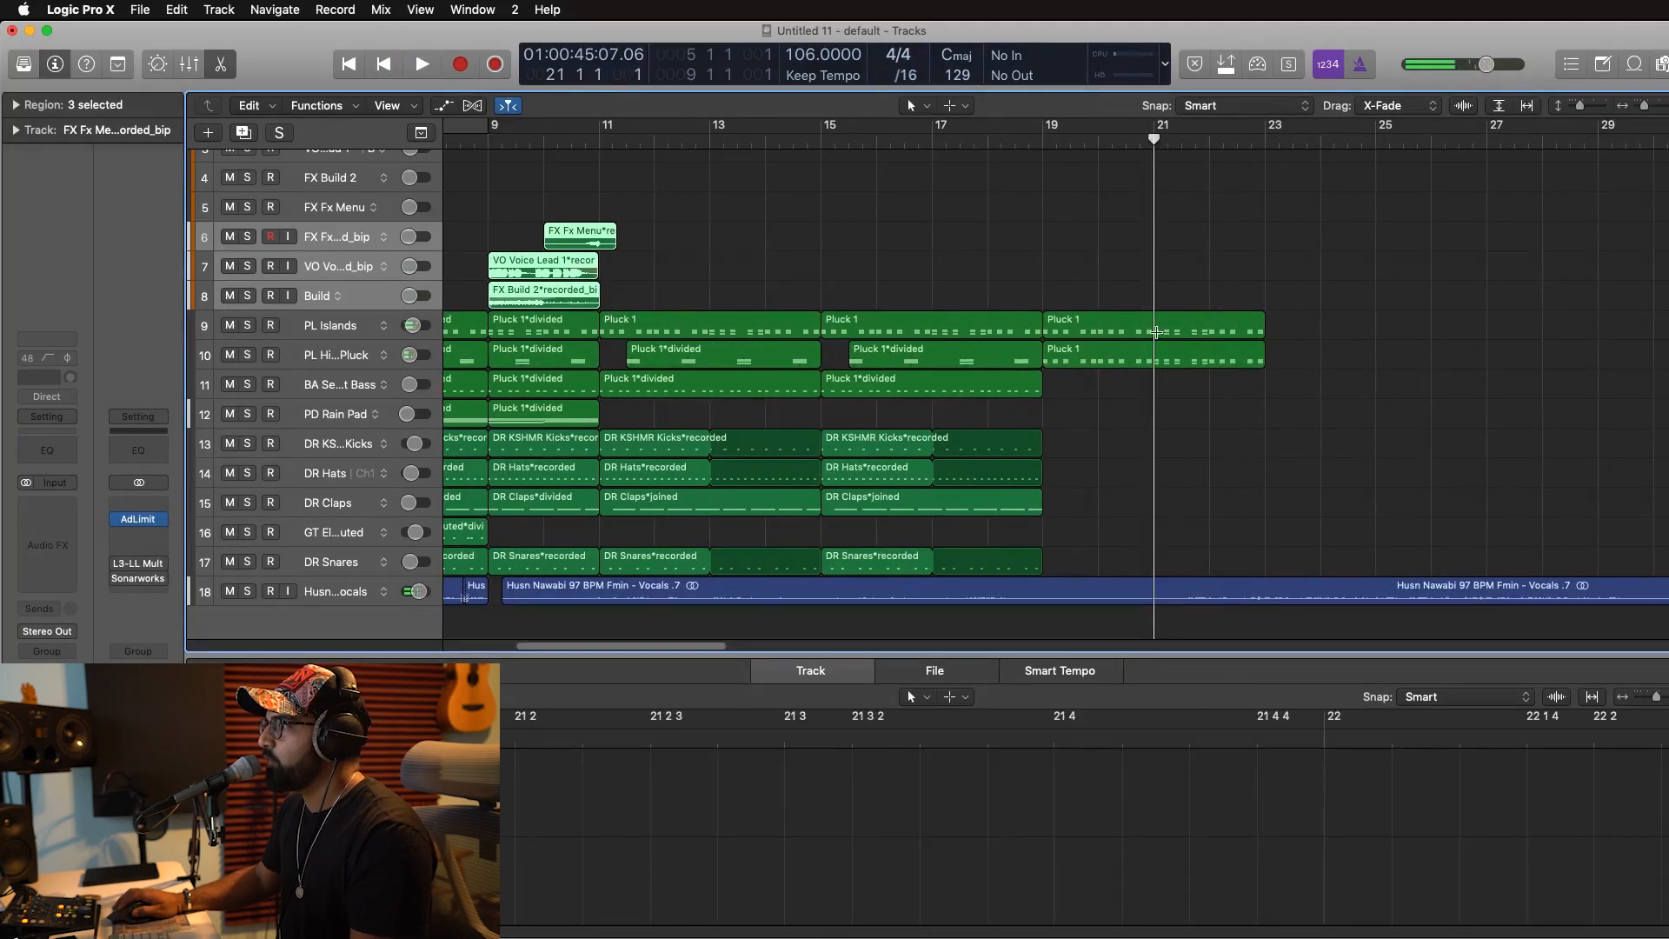
left_click_drag(1155, 332, 1456, 393)
key("Delete")
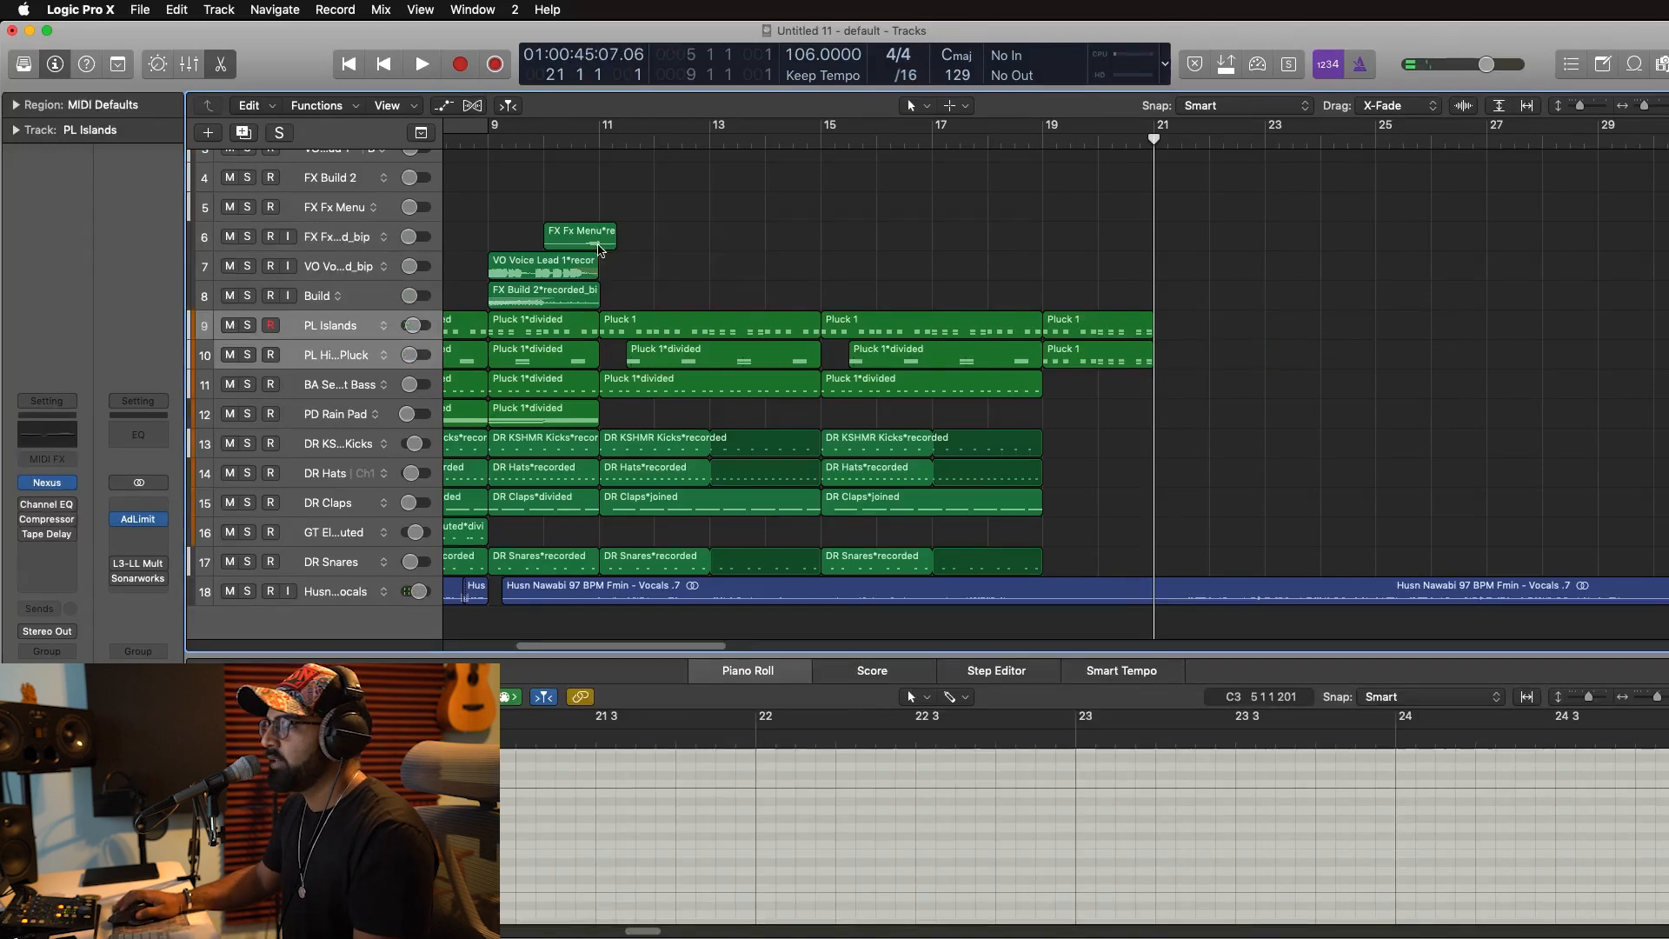
Move the VO Voice Lead audio track above the FX Fx Menu tracks, to track 5.
left_click_drag(727, 218, 558, 300)
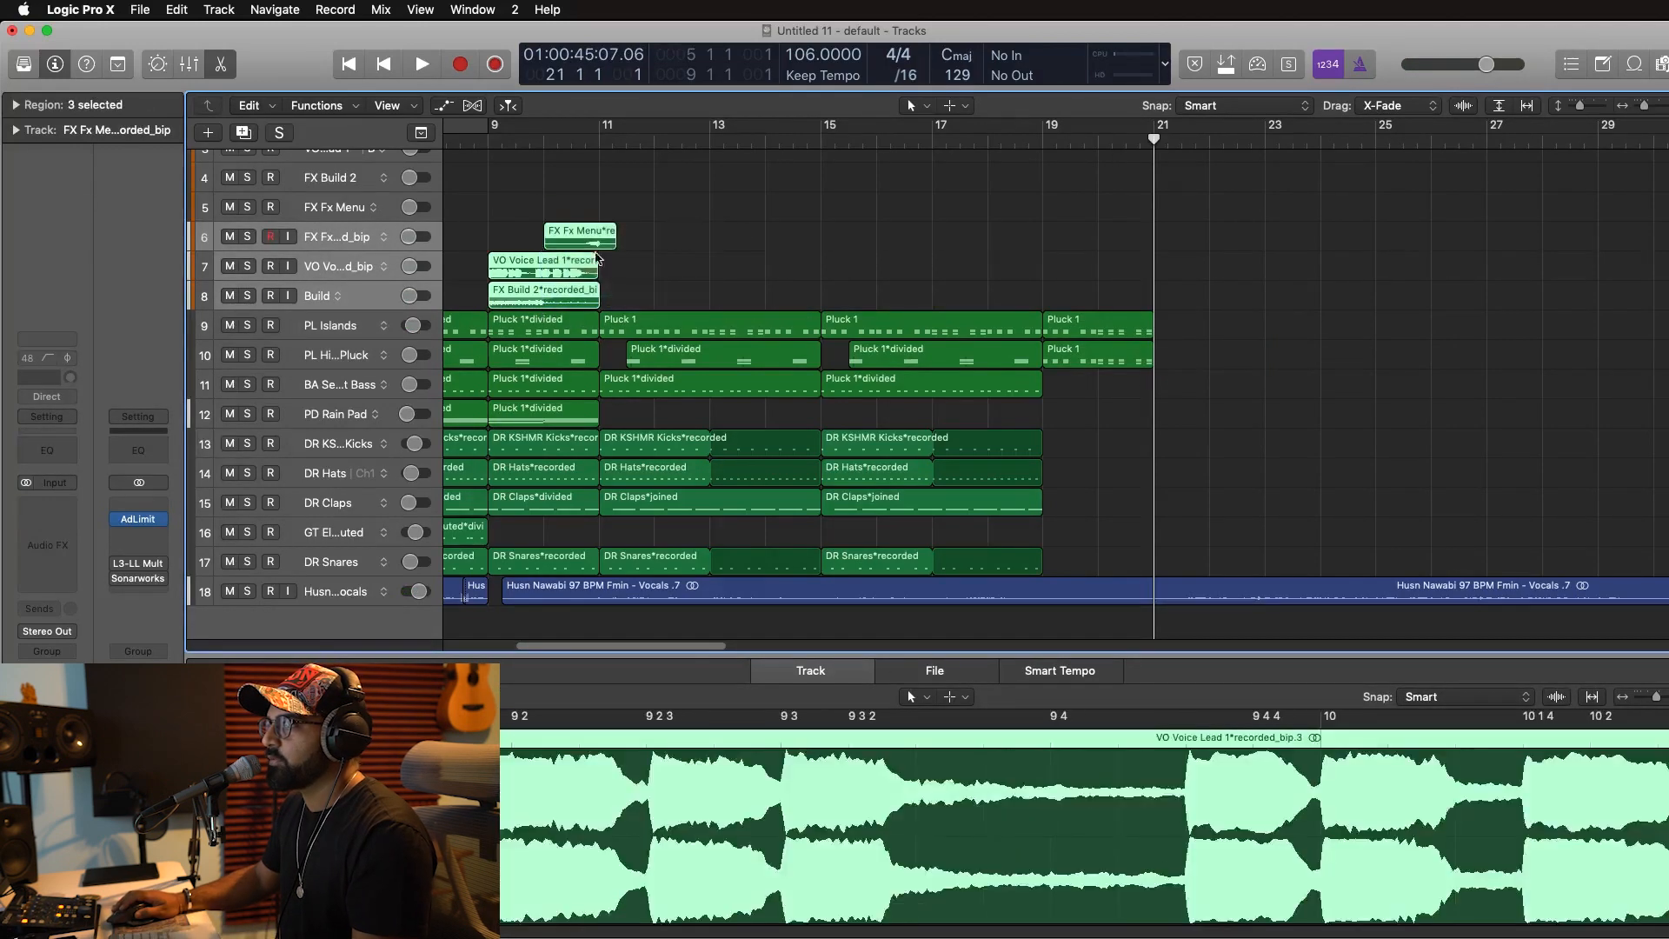
left_click(634, 233)
right_click(378, 272)
left_click(329, 268)
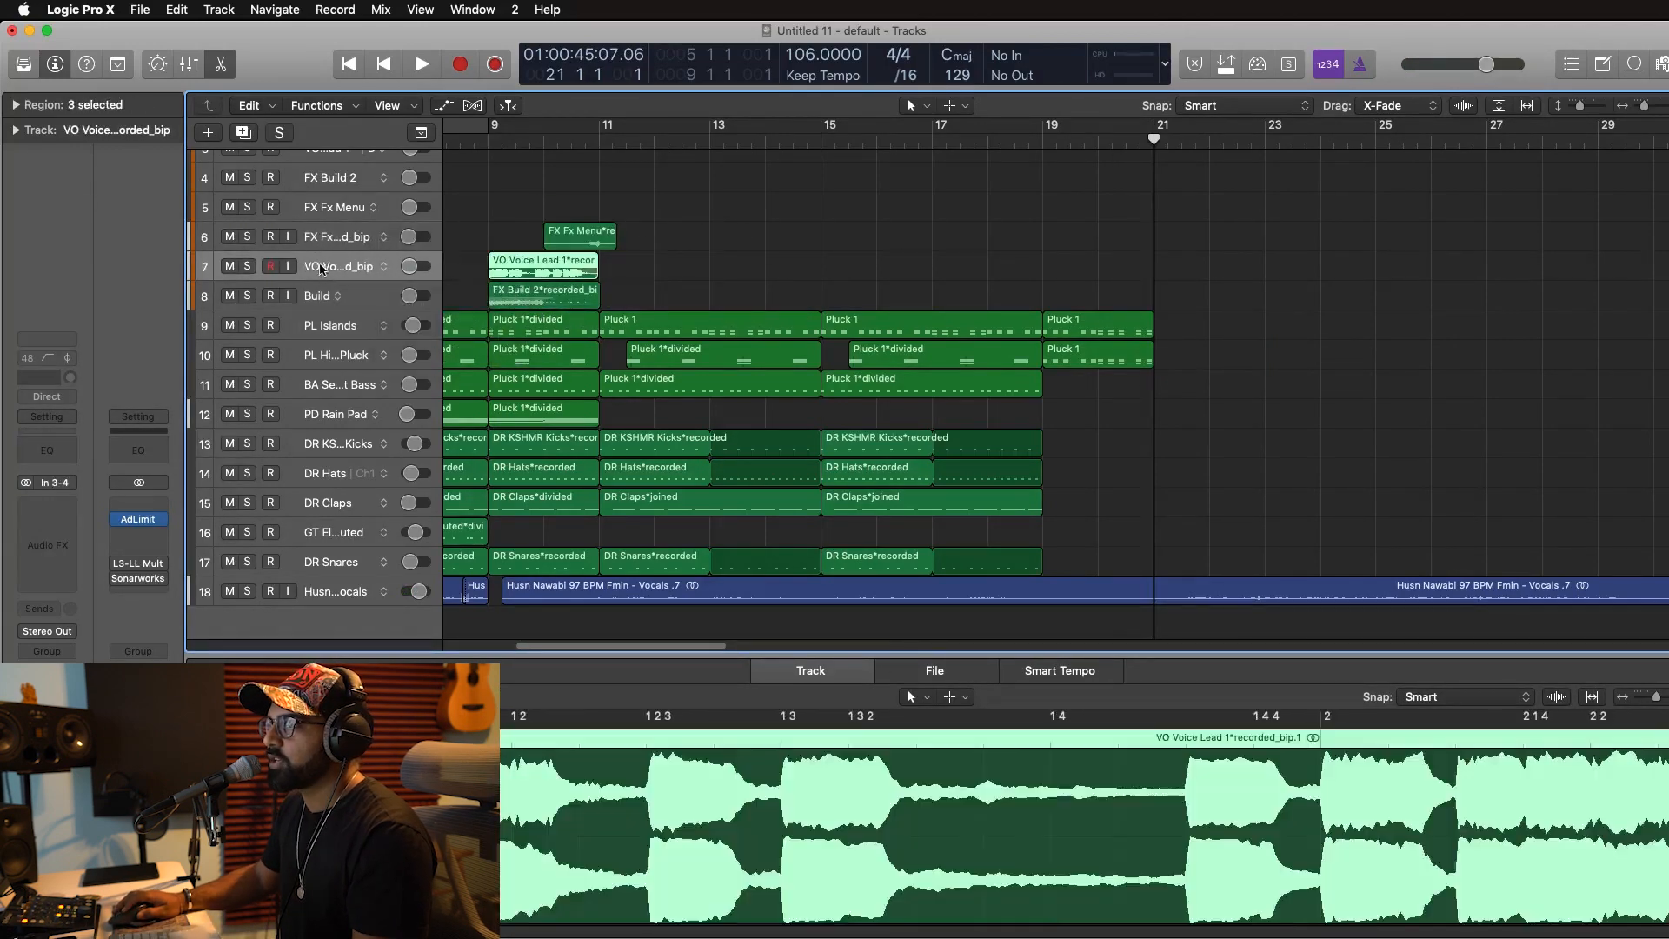
left_click_drag(329, 268, 328, 207)
Copy the FX Fx Menu region to bar 20 and the FX Build 2 region to bar 19, and play the transition.
left_click_drag(641, 243, 1149, 277)
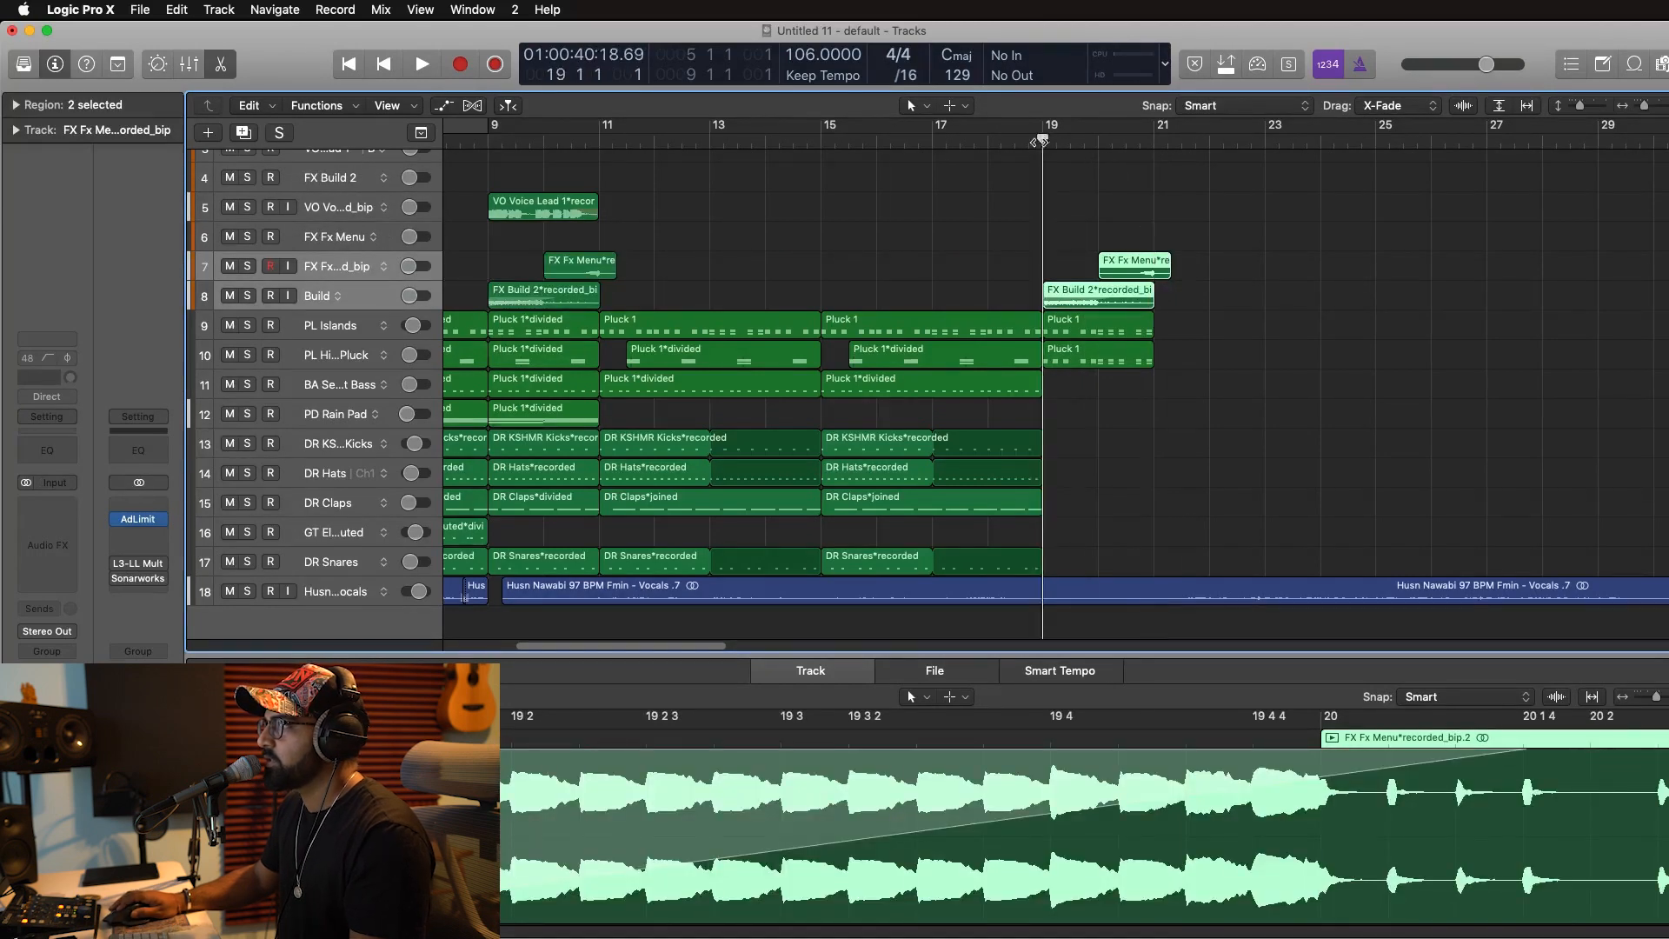
key("space")
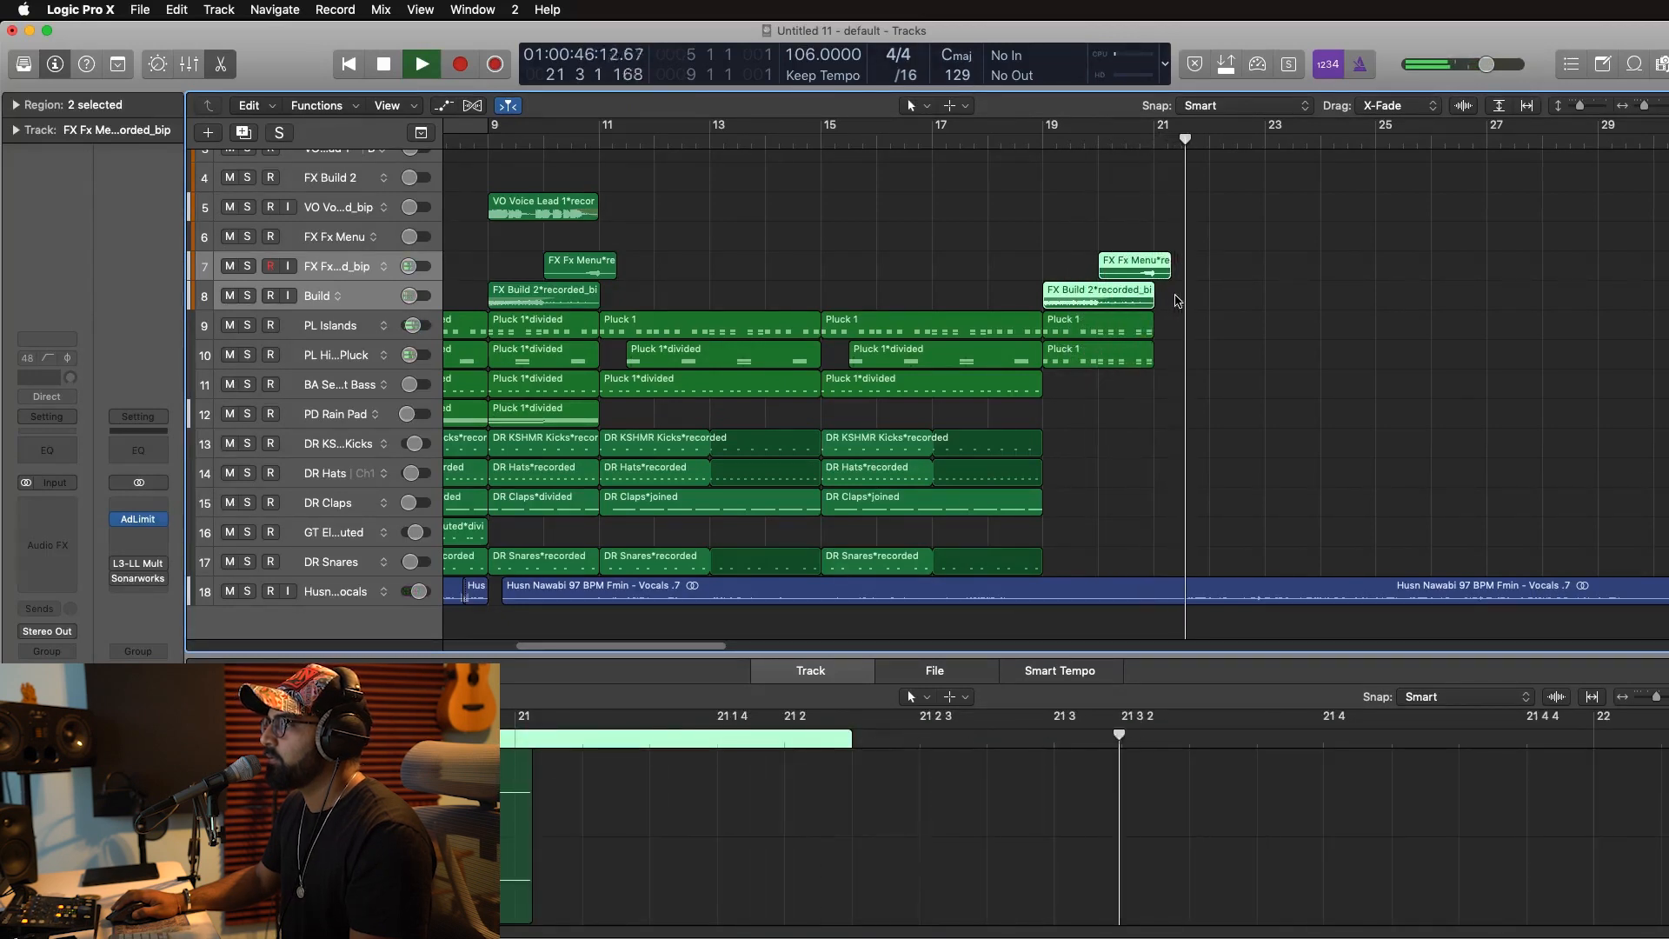
key("space")
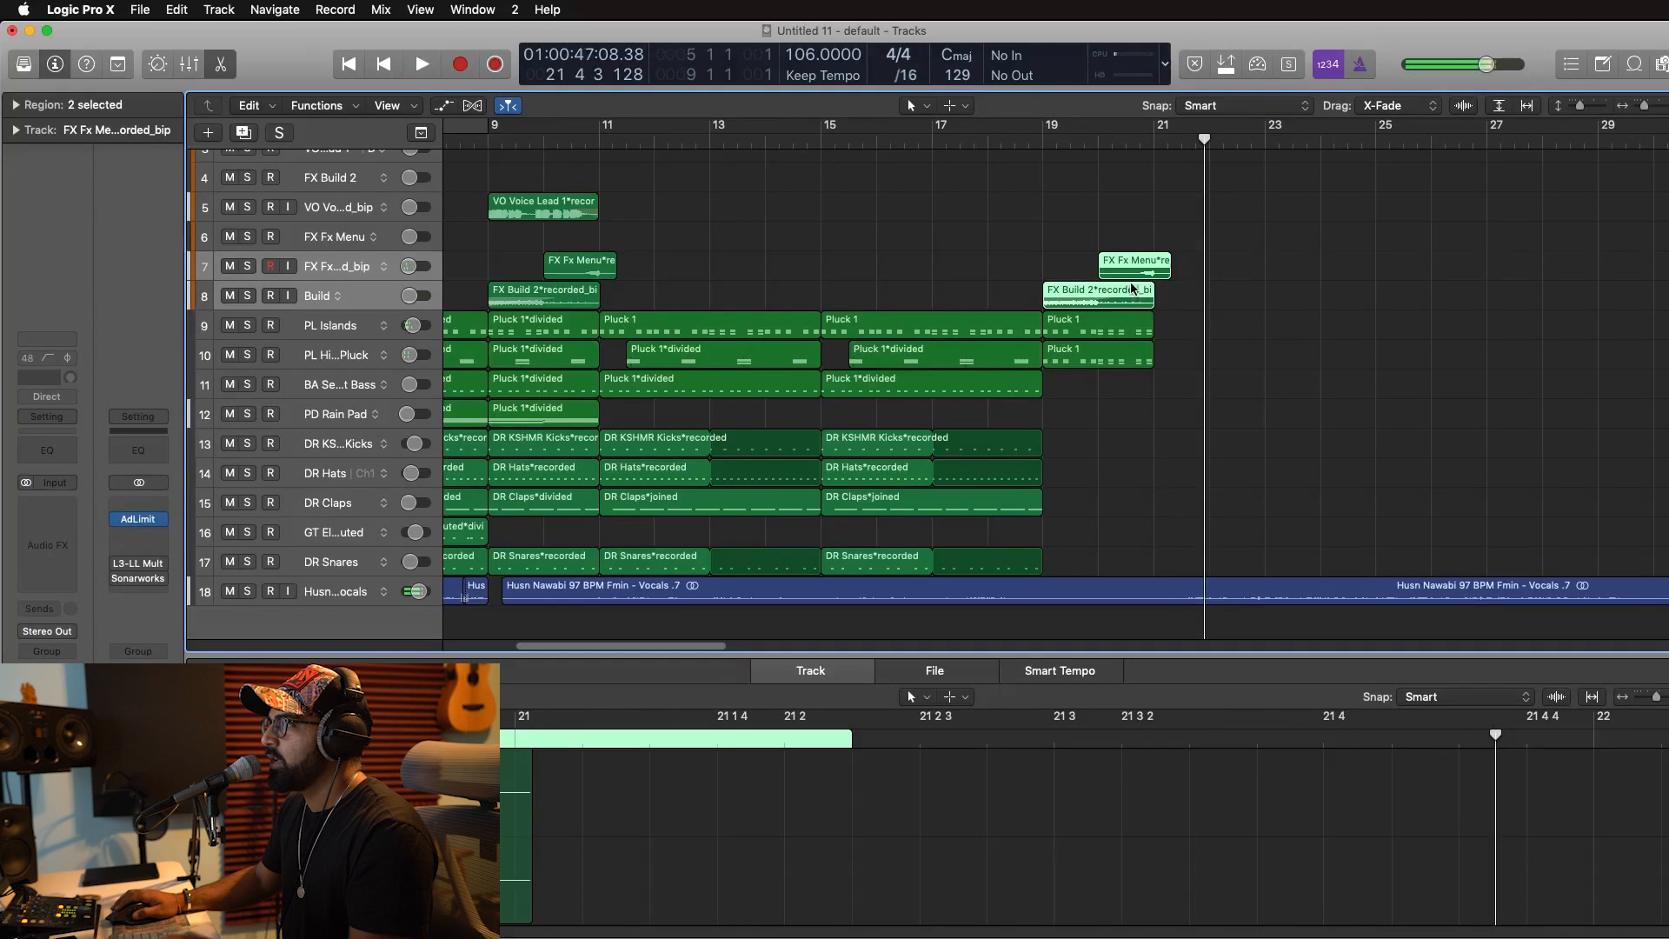
Duplicate the vocal track without its regions to get an empty audio track below it.
left_click(350, 592)
left_click_drag(1578, 113, 1587, 113)
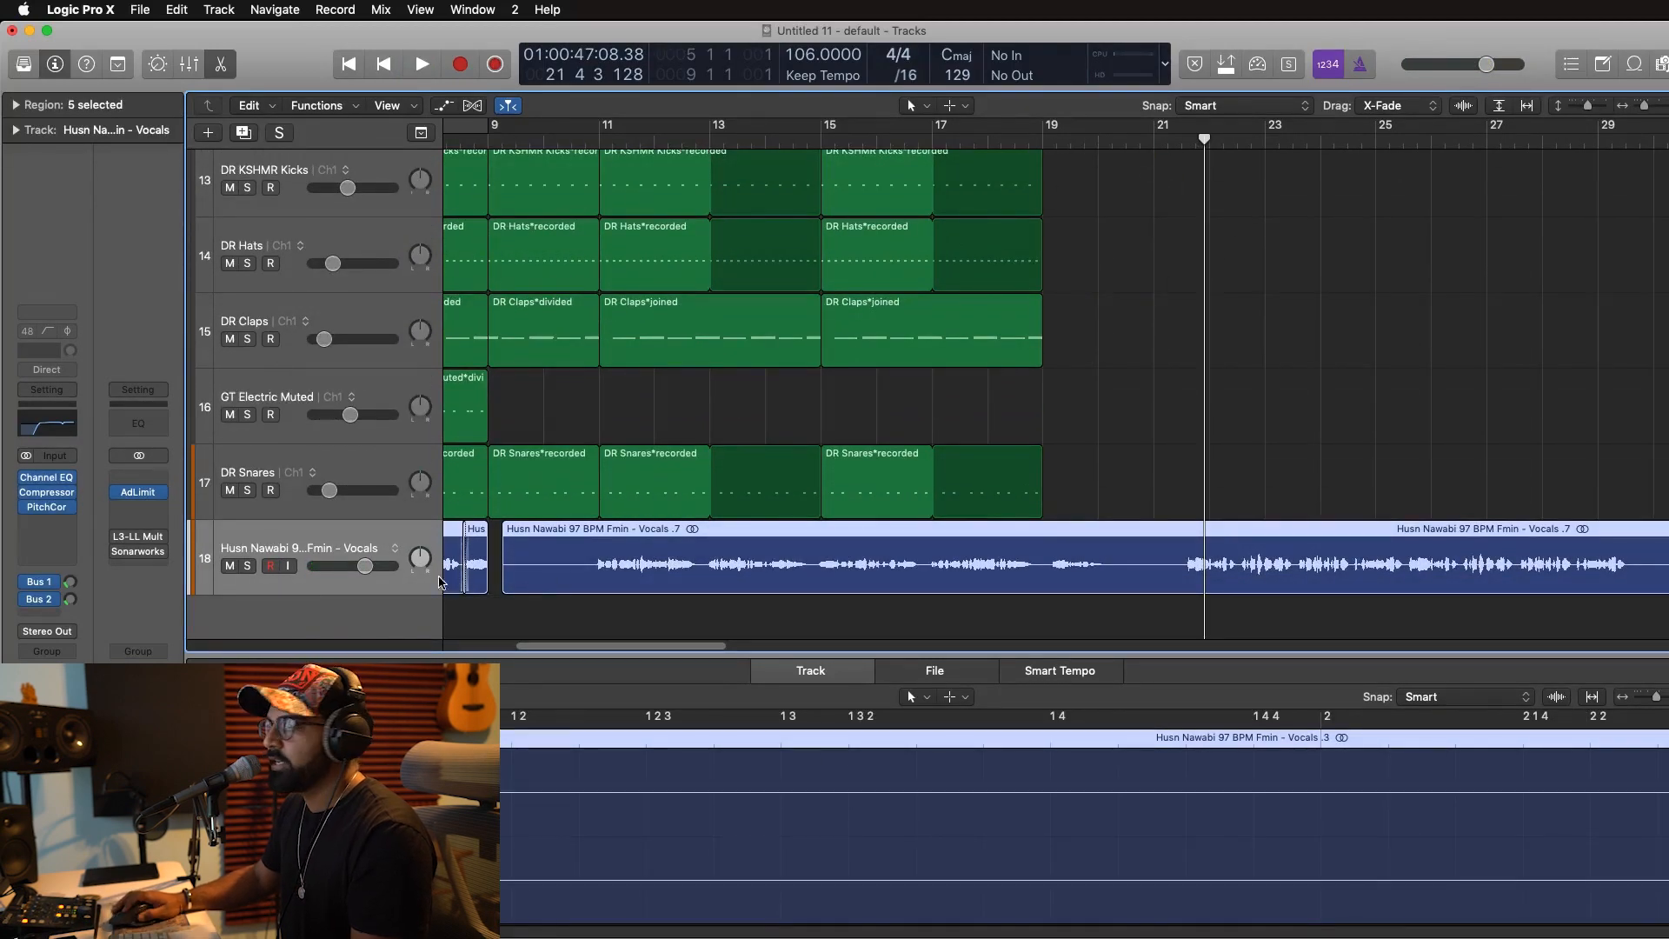
left_click(243, 133)
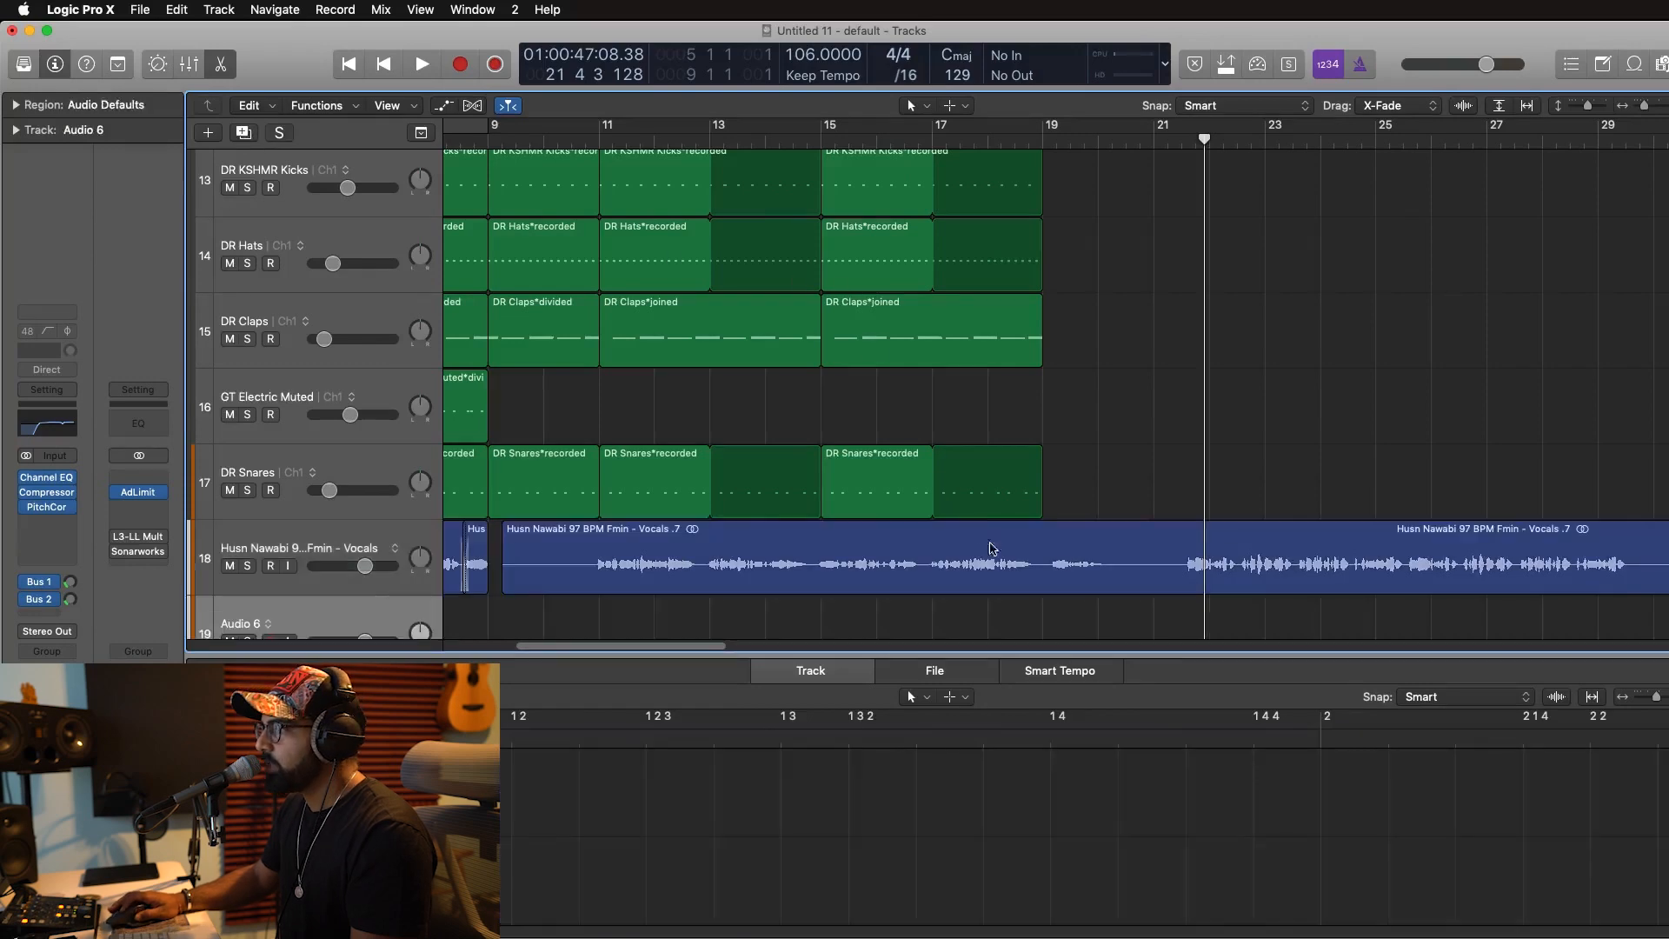
Split the vocal region at bars 19 and 21 and move the two-bar piece down to the Audio 6 track.
left_click(1041, 565)
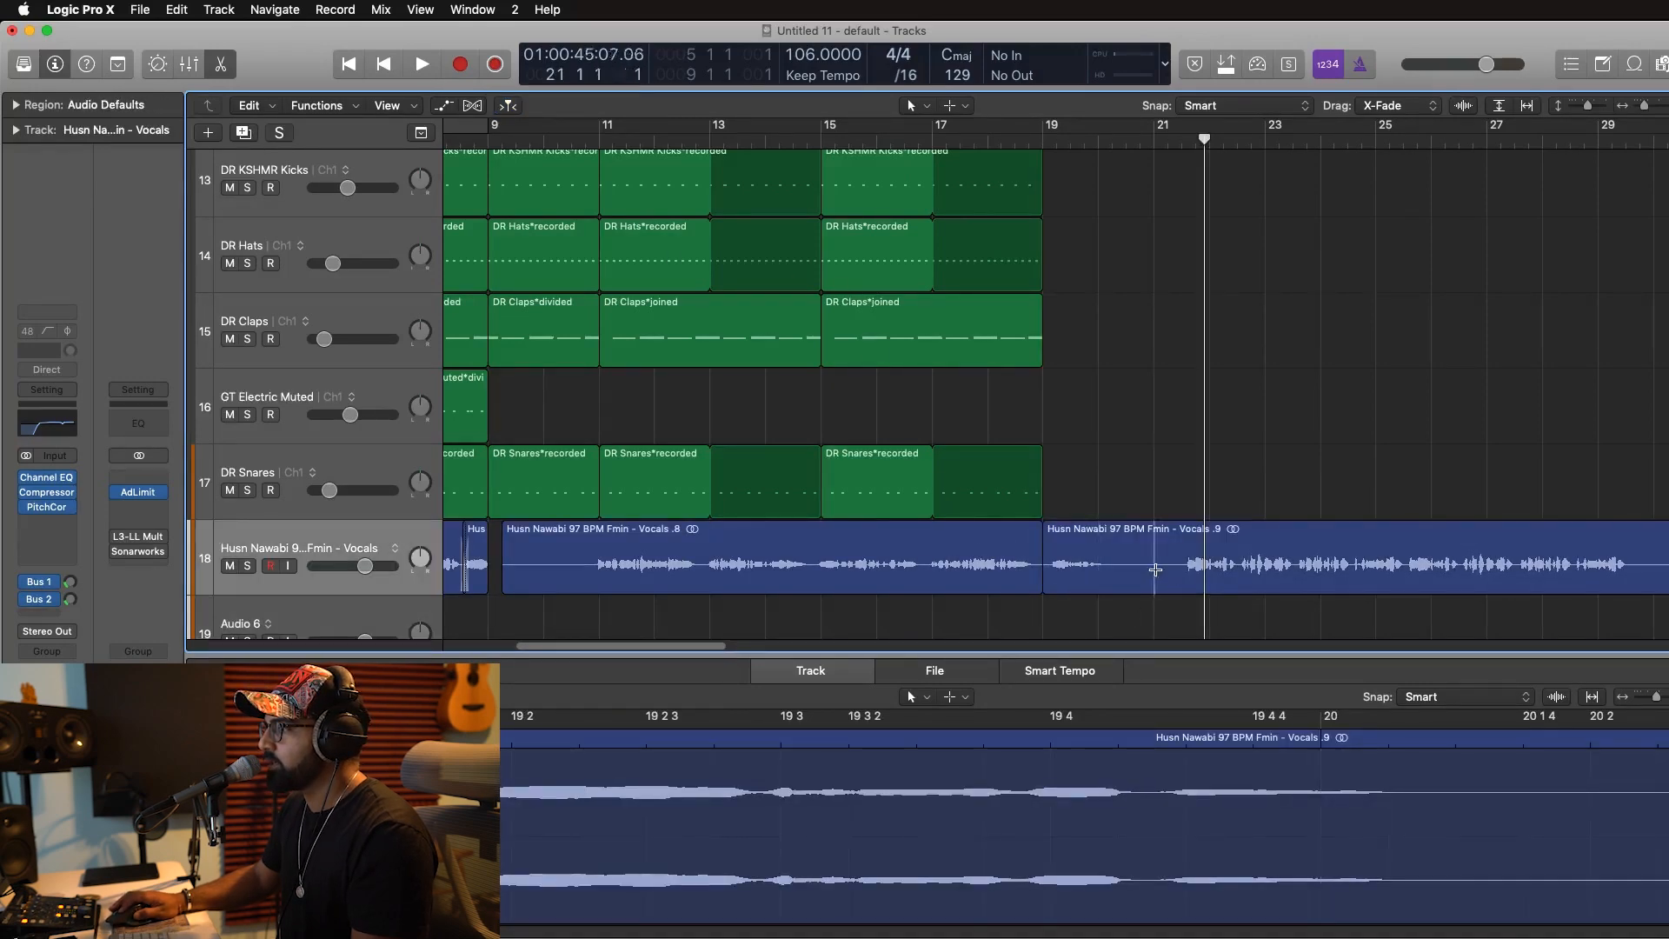
left_click_drag(1155, 570, 1097, 631)
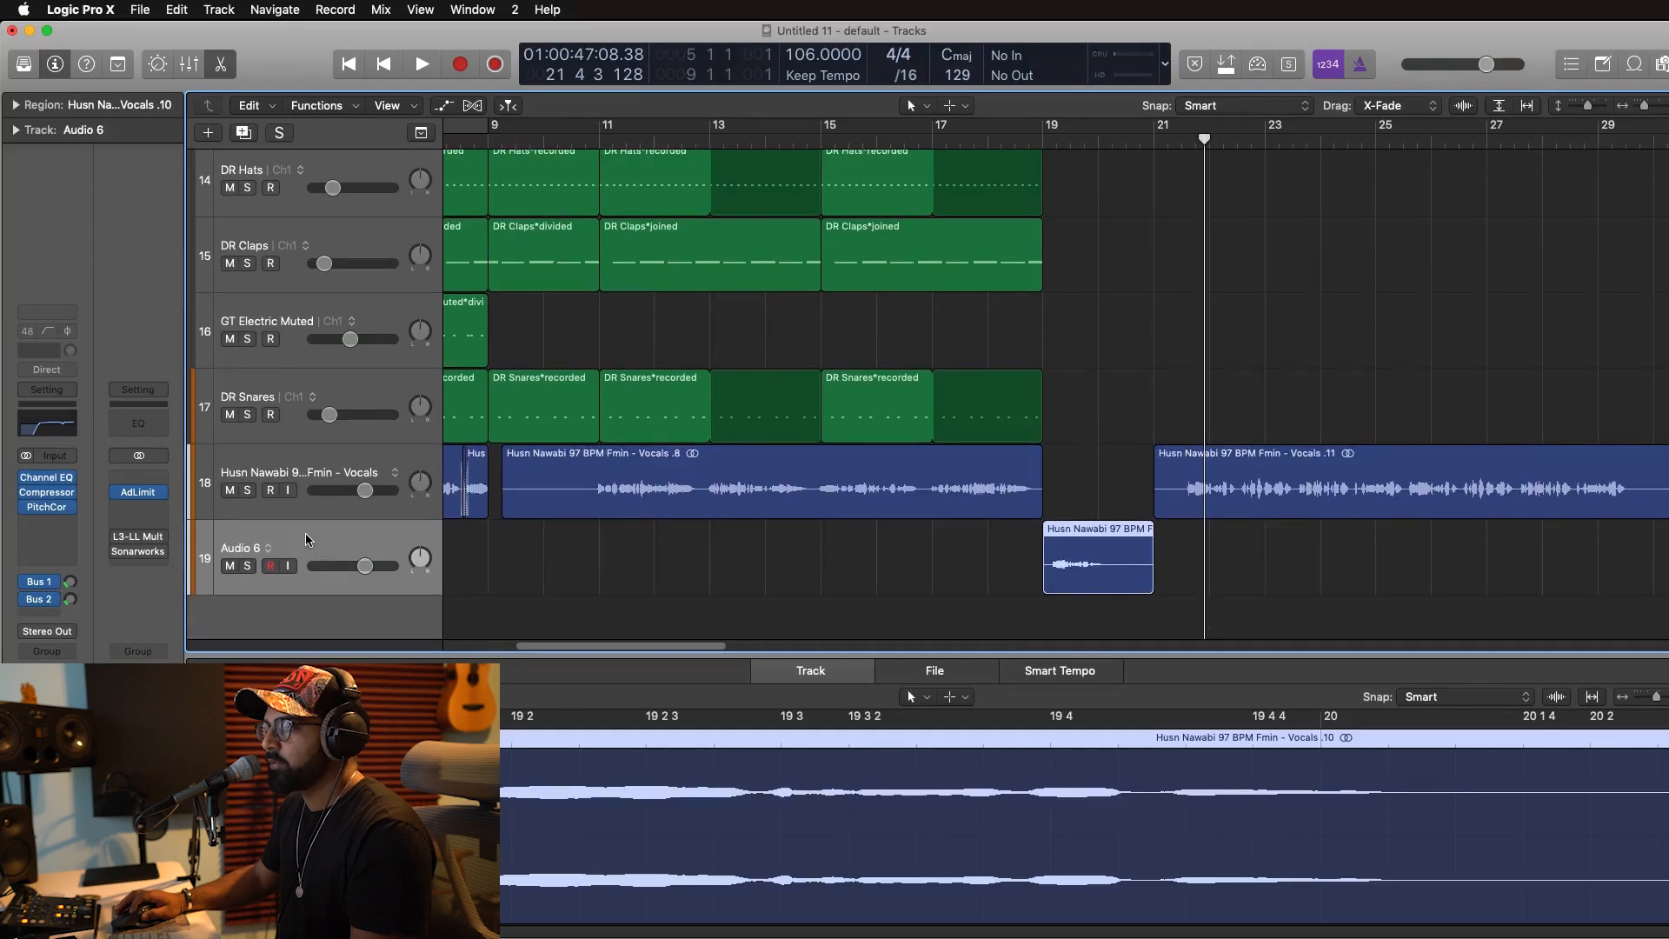
Adjust the Bus 1 reverb send level on the Audio 6 track and play the transition from about bar 17.
left_click(69, 599)
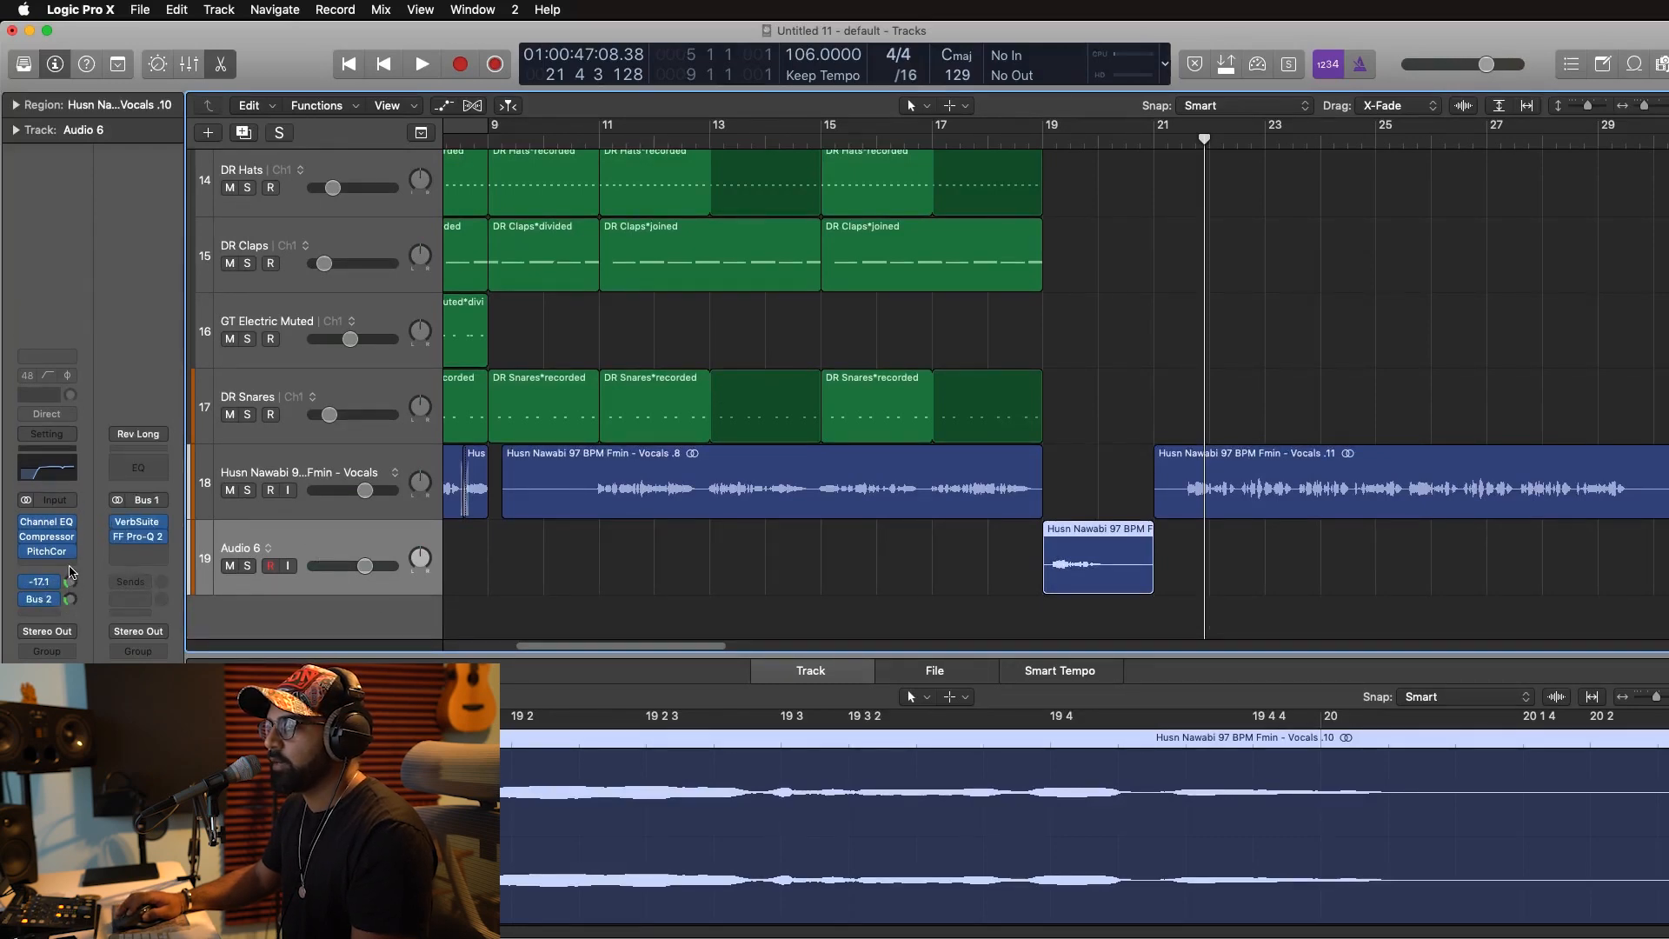
key("space")
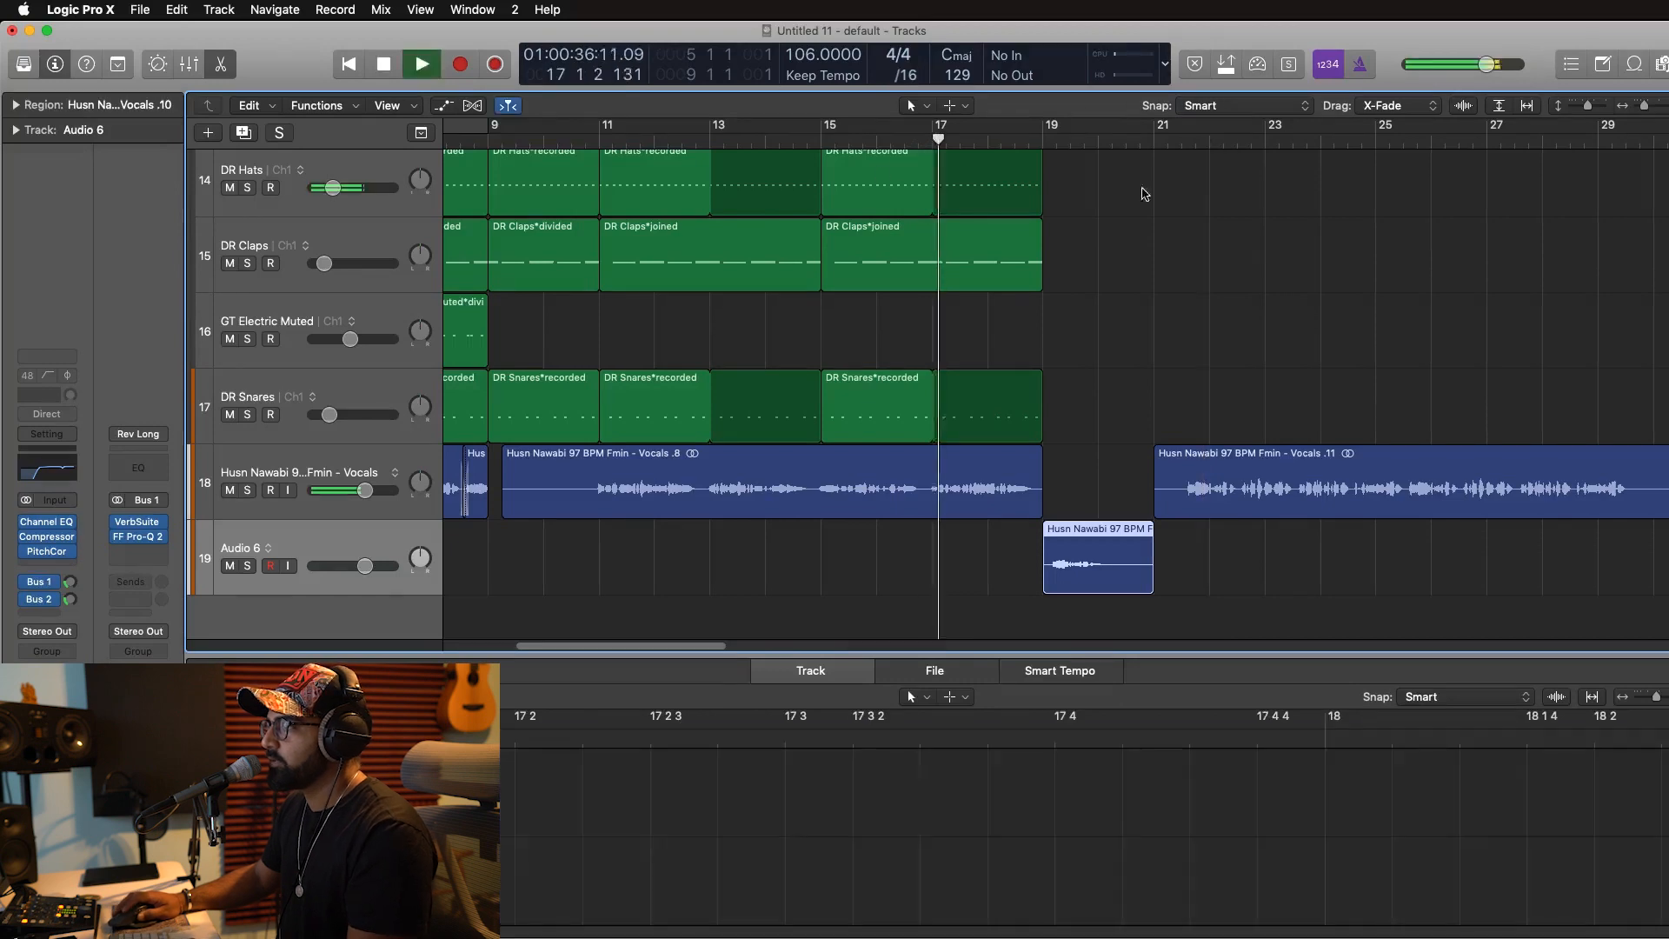
left_click_drag(1587, 109, 1642, 110)
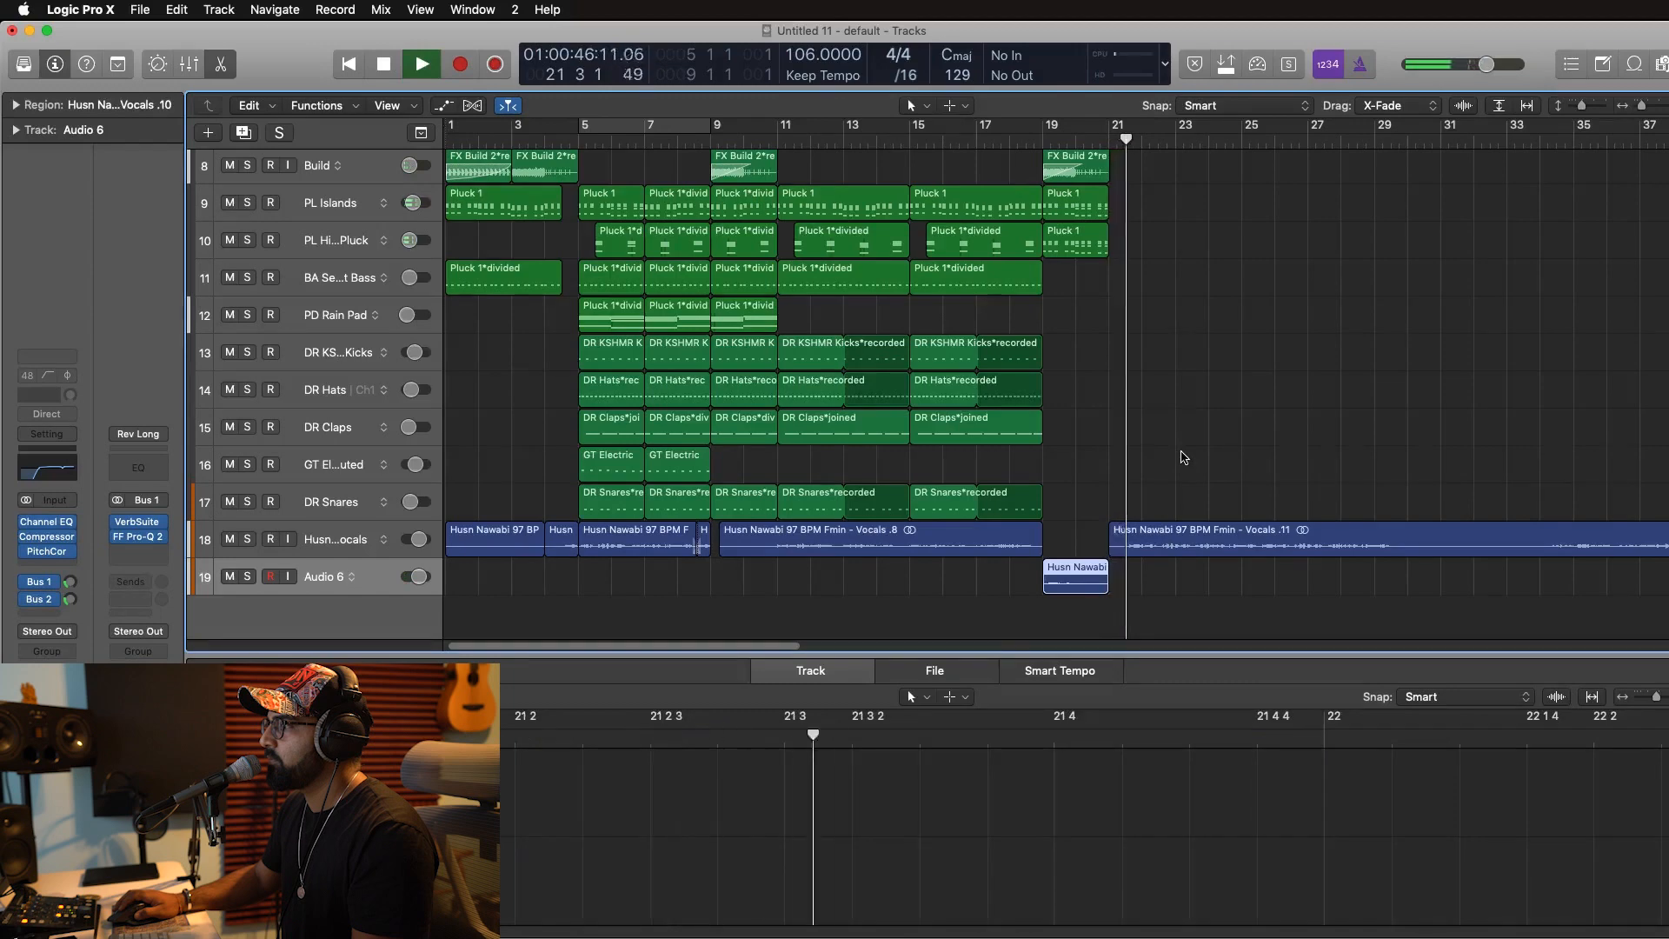
key("space")
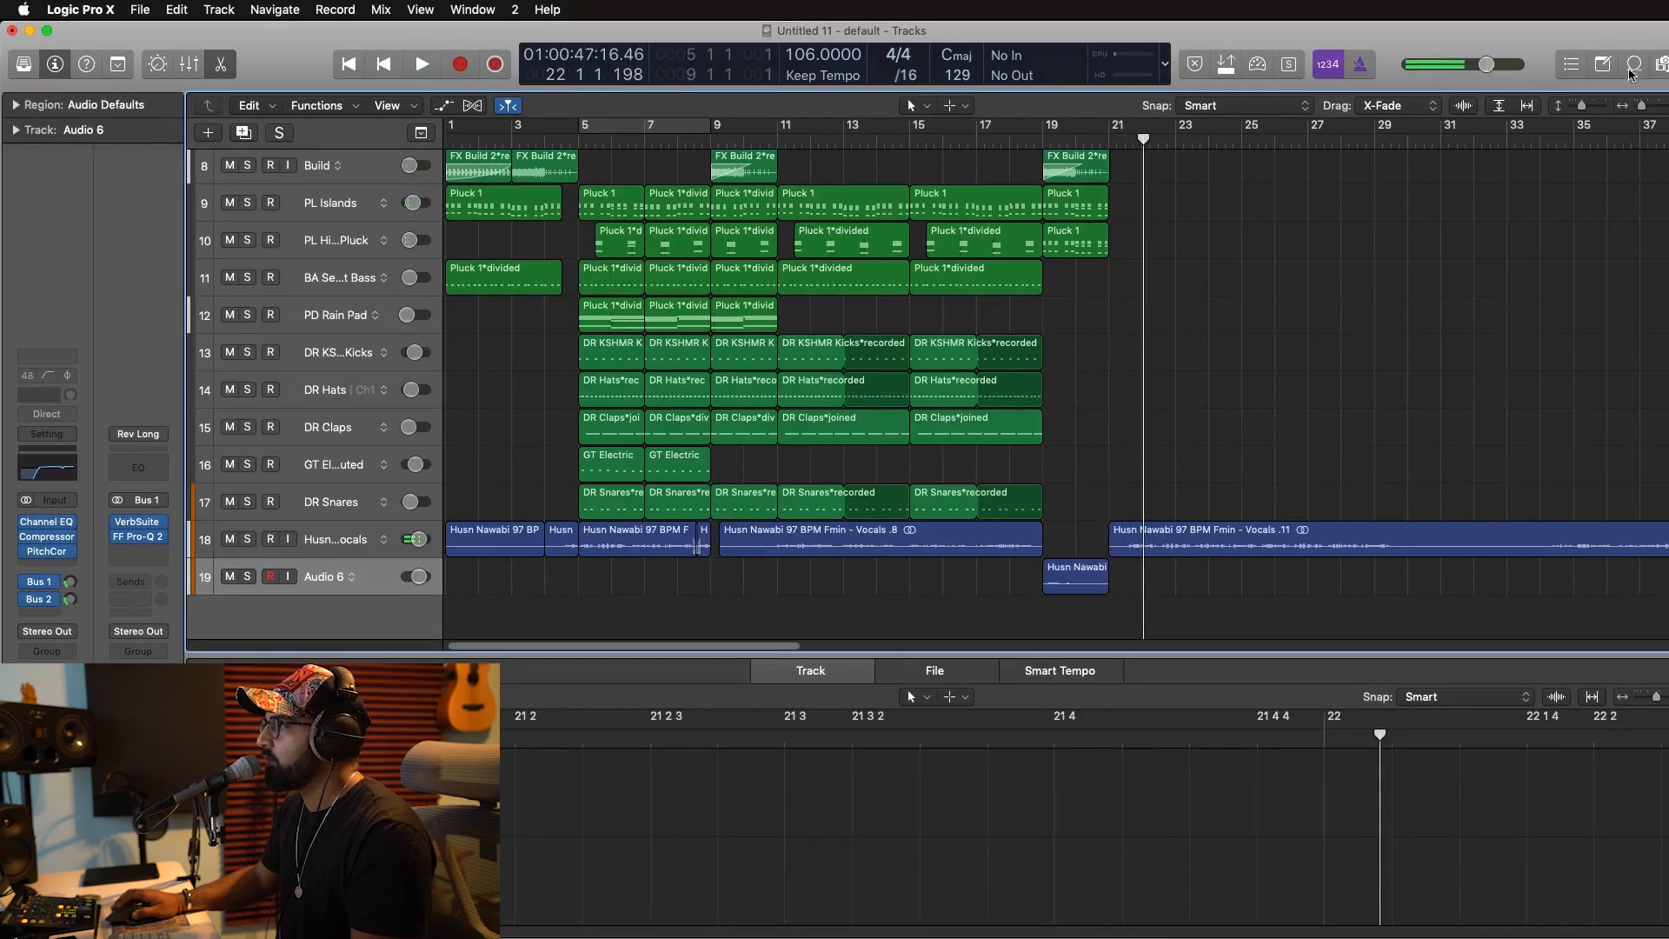
left_click(1075, 588)
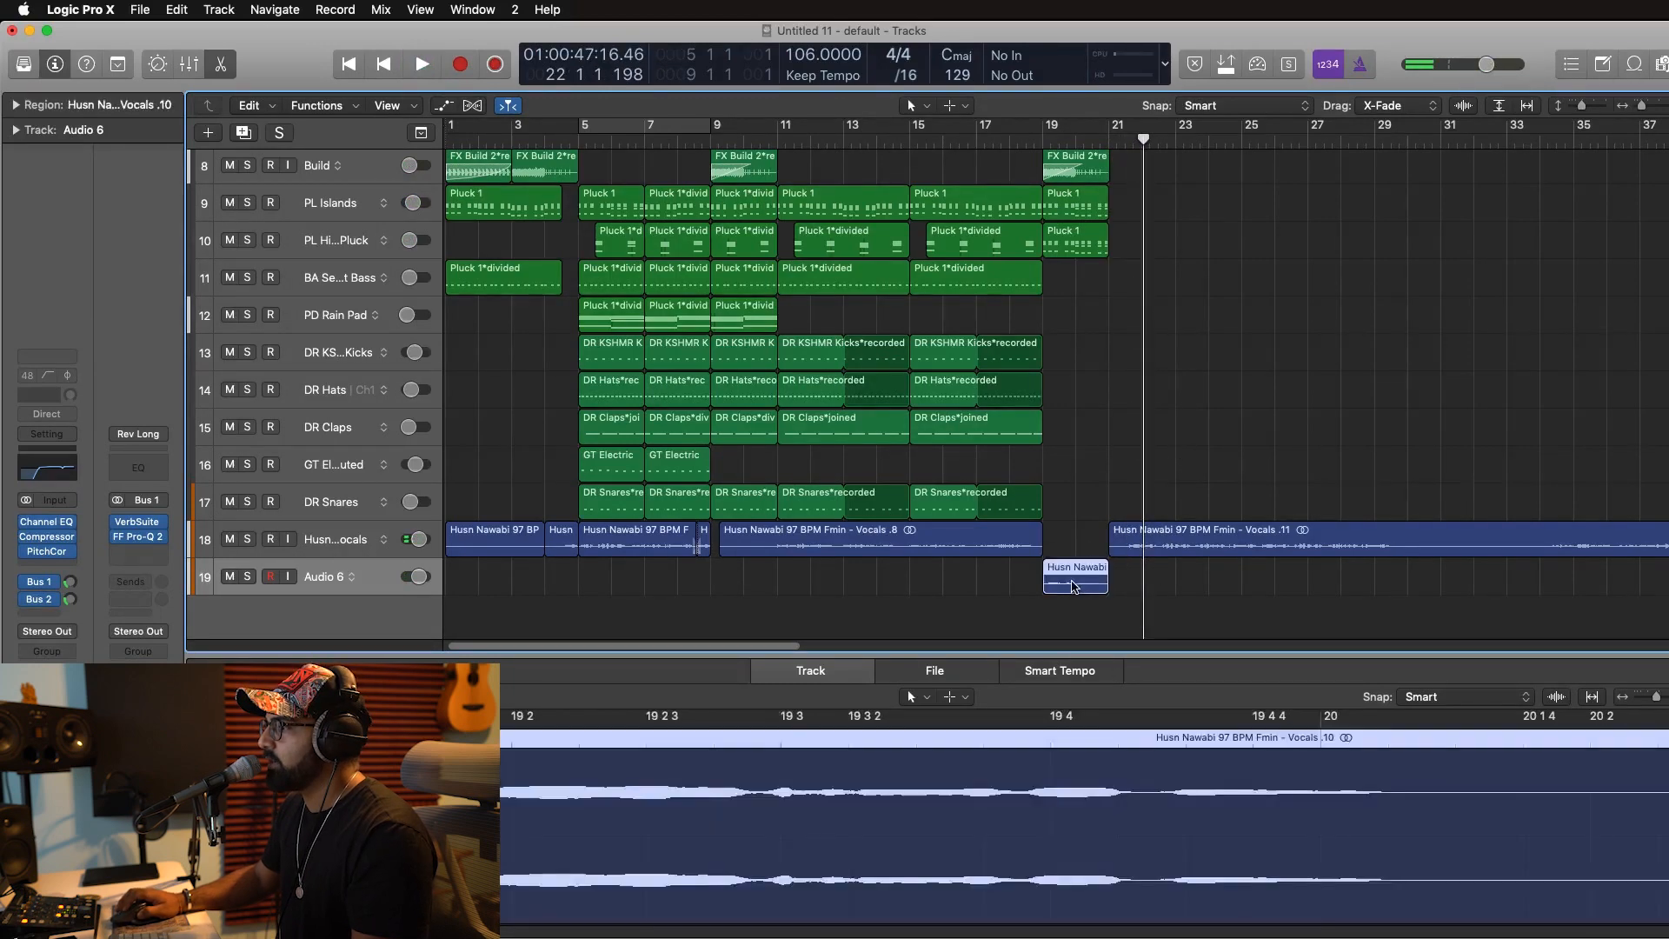
left_click(1586, 105)
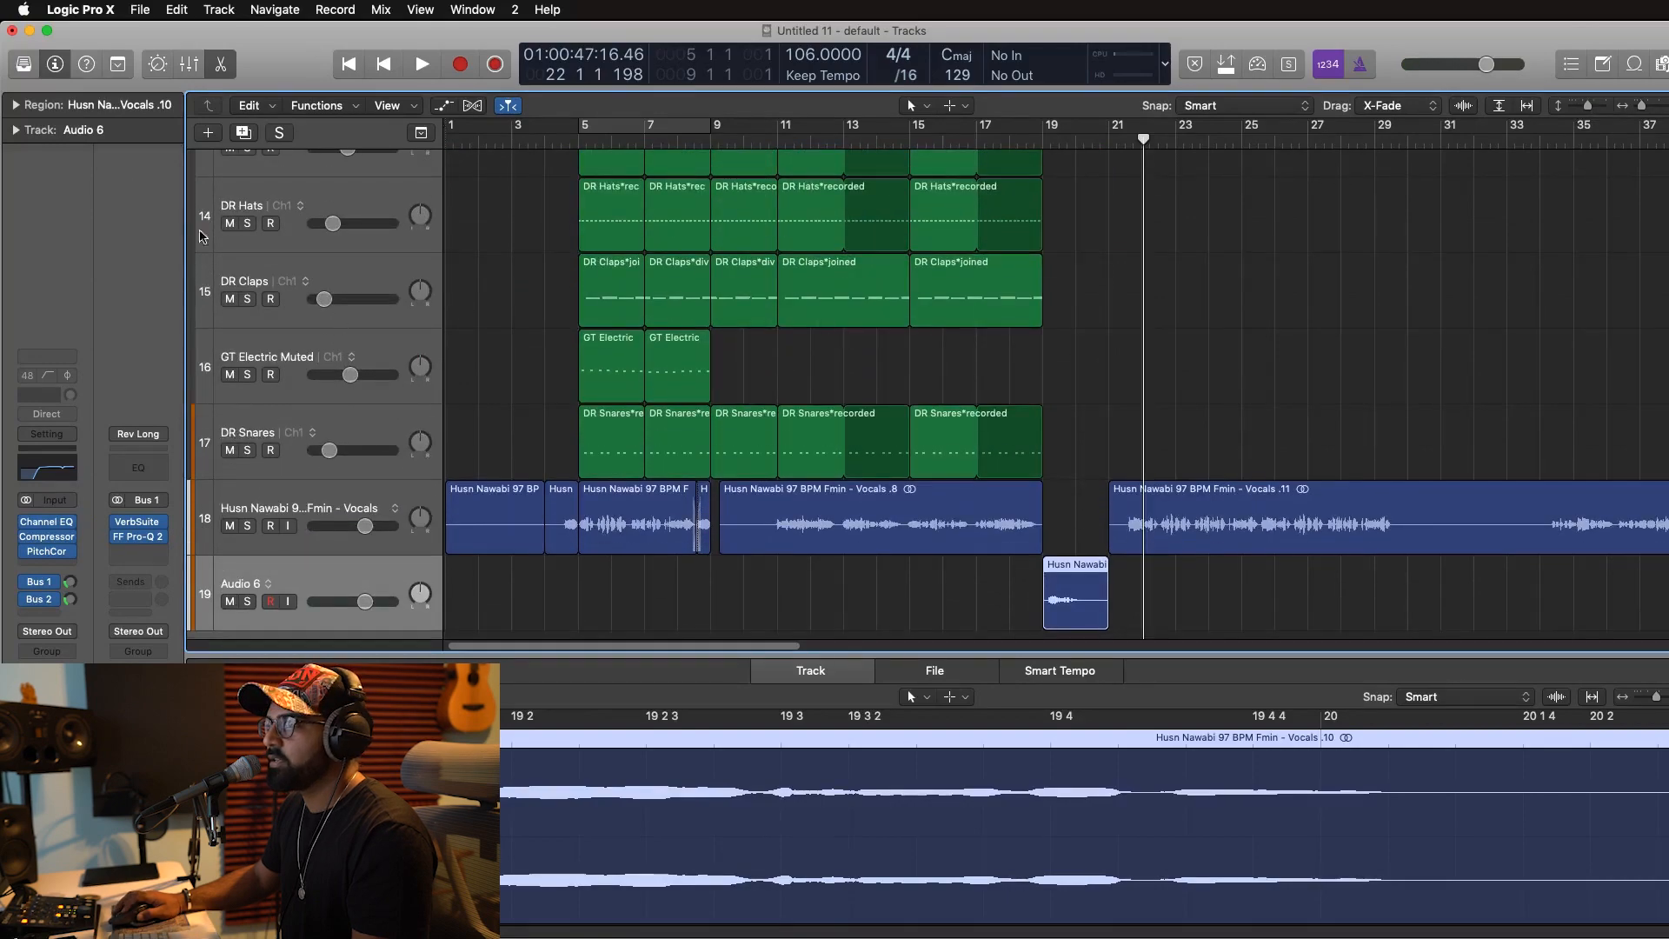
scroll(1009, 428, "up", 10)
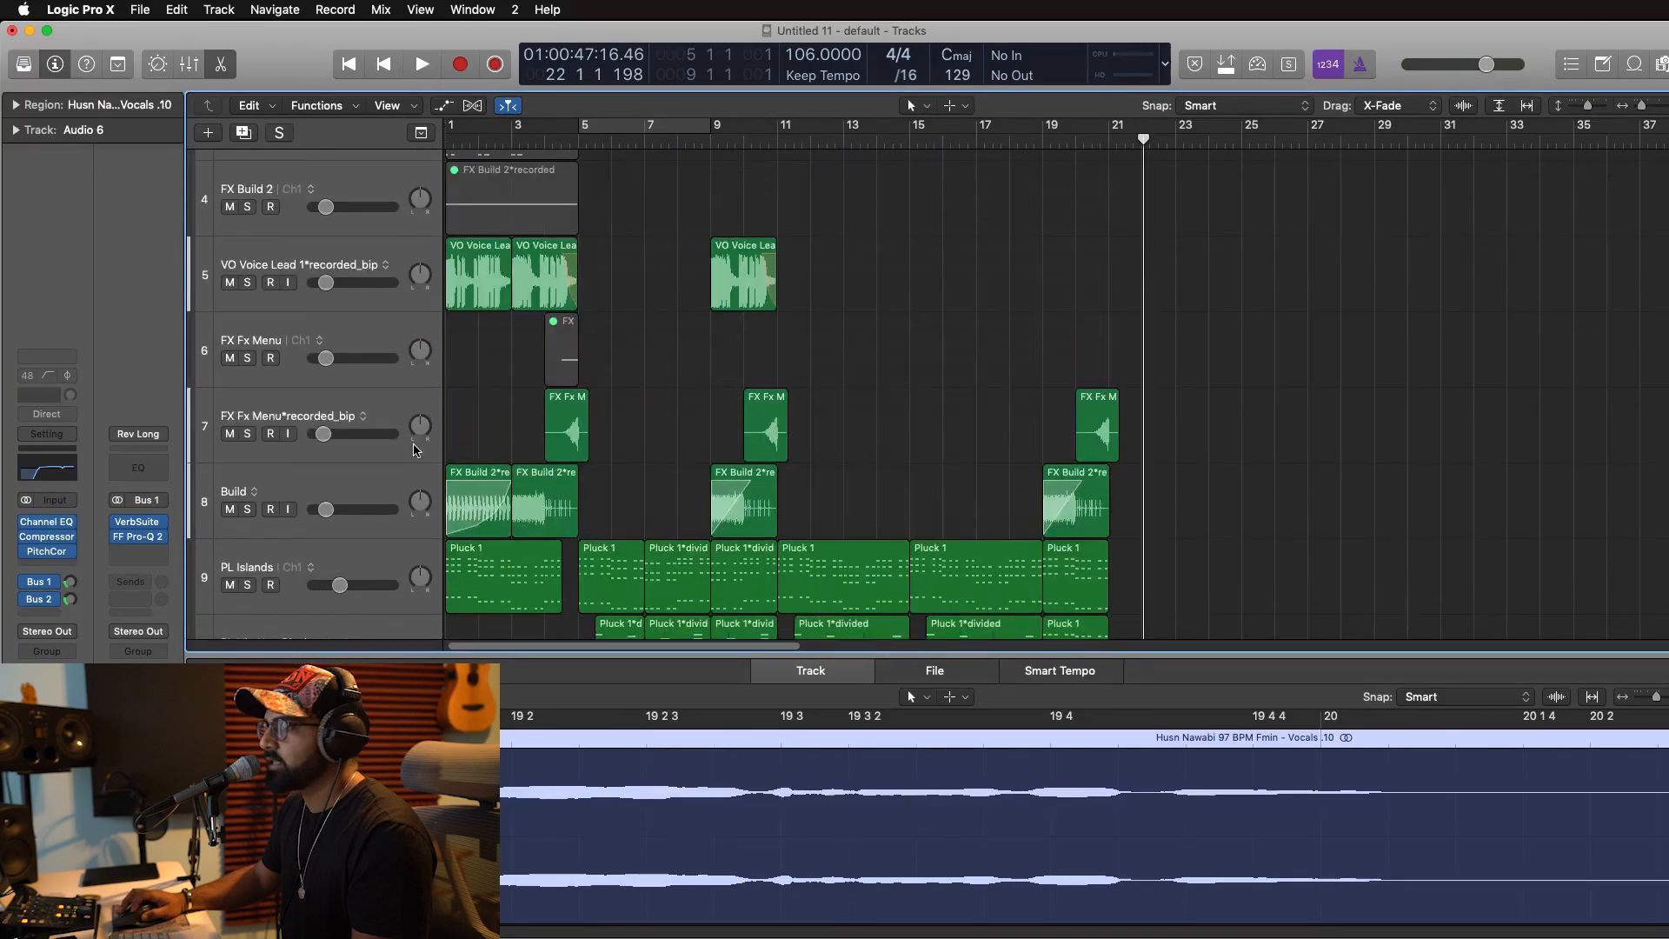
left_click(254, 488)
scroll(334, 497, "down", 5)
scroll(897, 397, "down", 4)
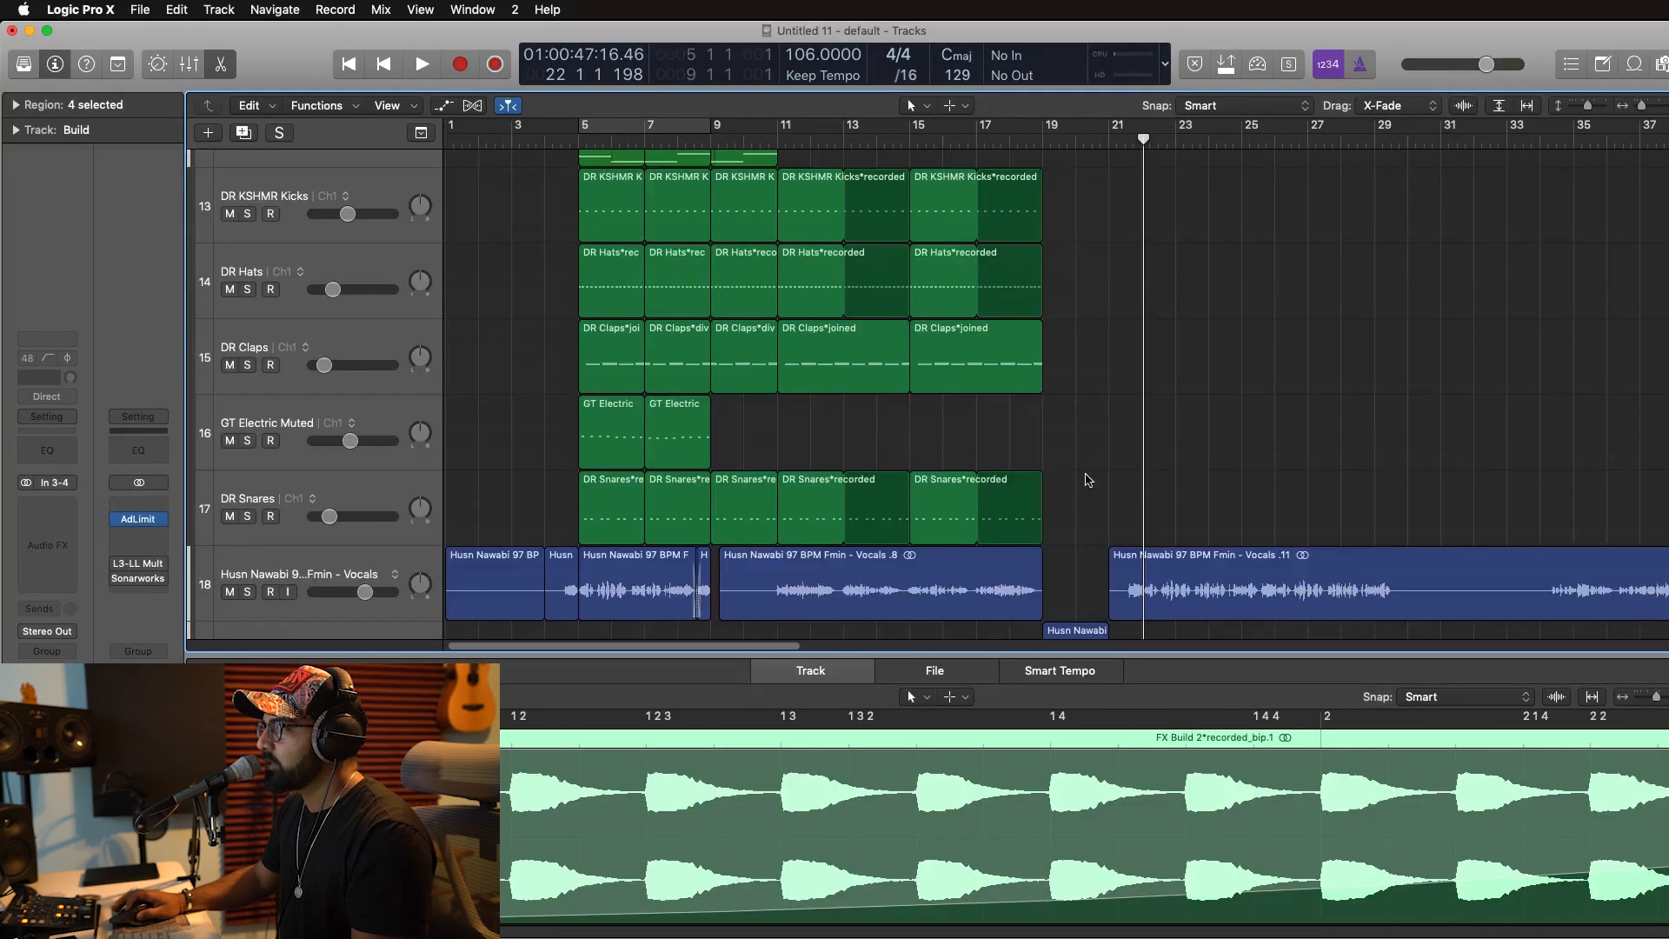
scroll(745, 489, "up", 5)
scroll(1046, 406, "down", 6)
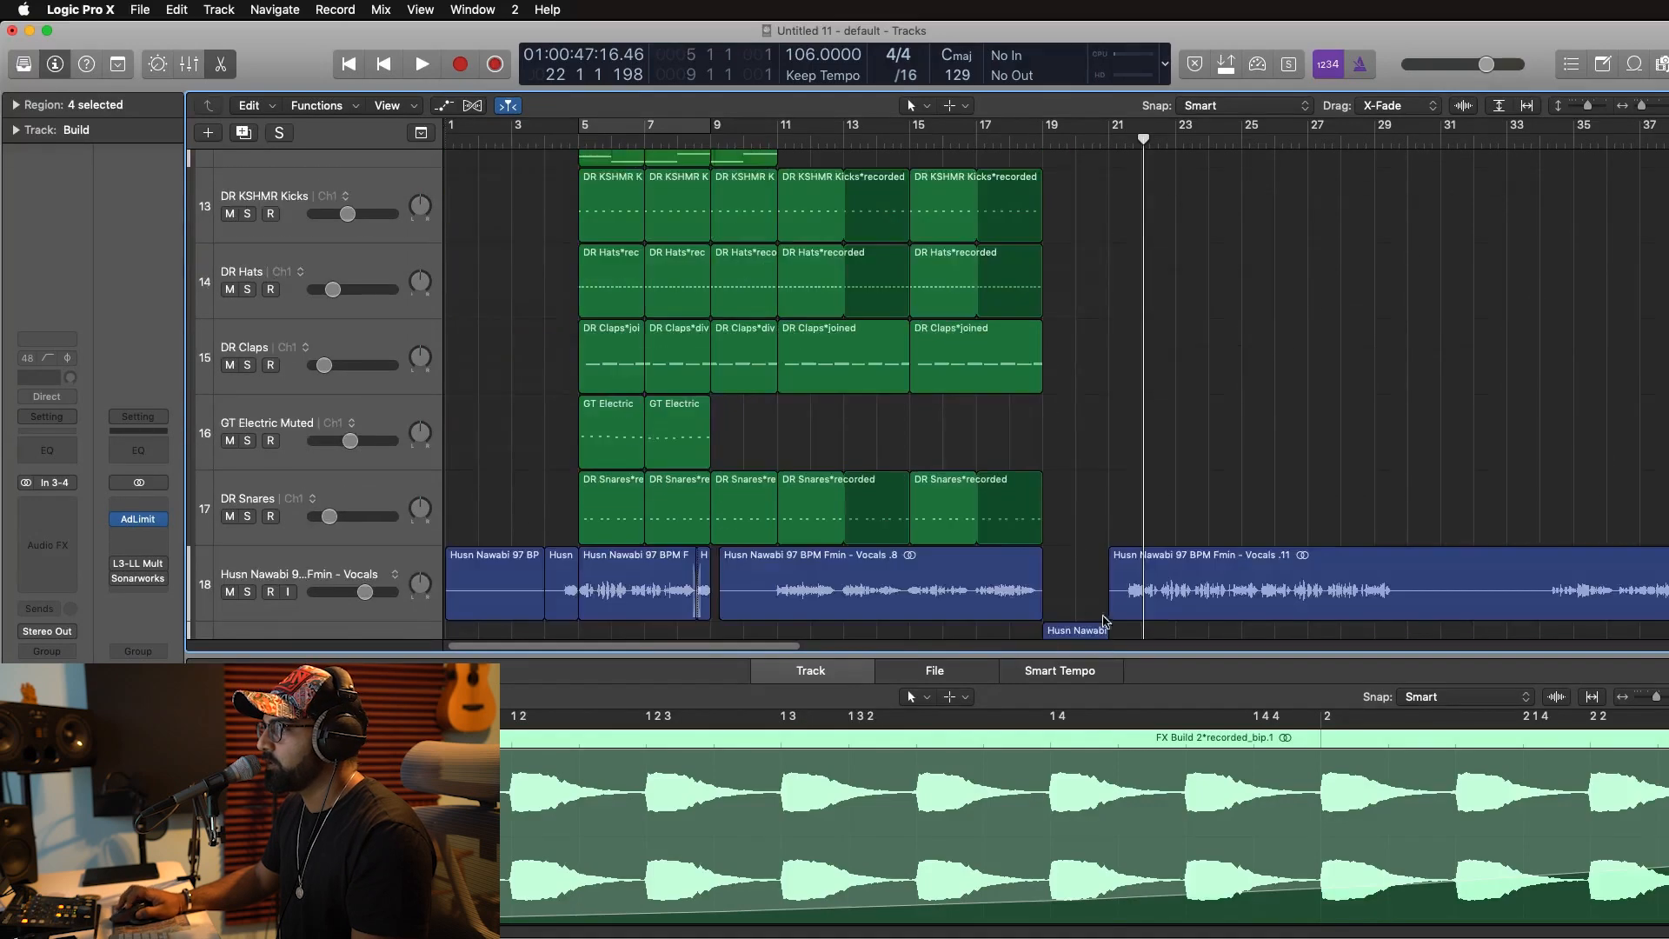
Split the Audio 6 vocal region at bar 19 beat 4 and bounce its tail in place to a new track, leaving the original unmuted.
left_click(1081, 572)
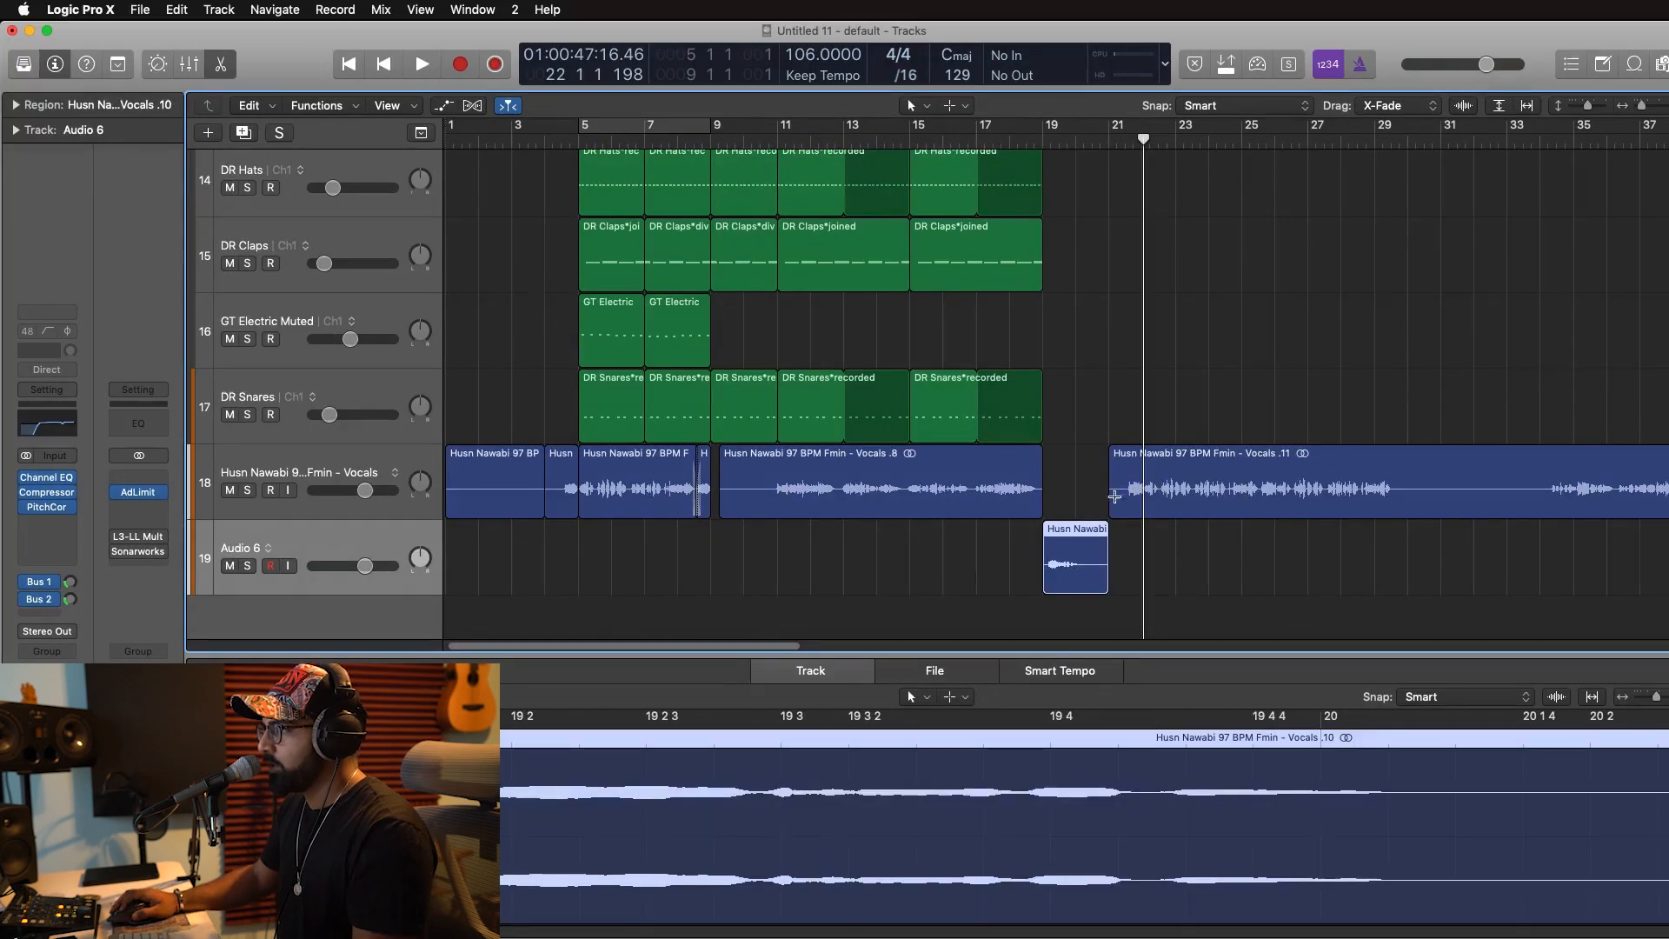
left_click(1066, 556)
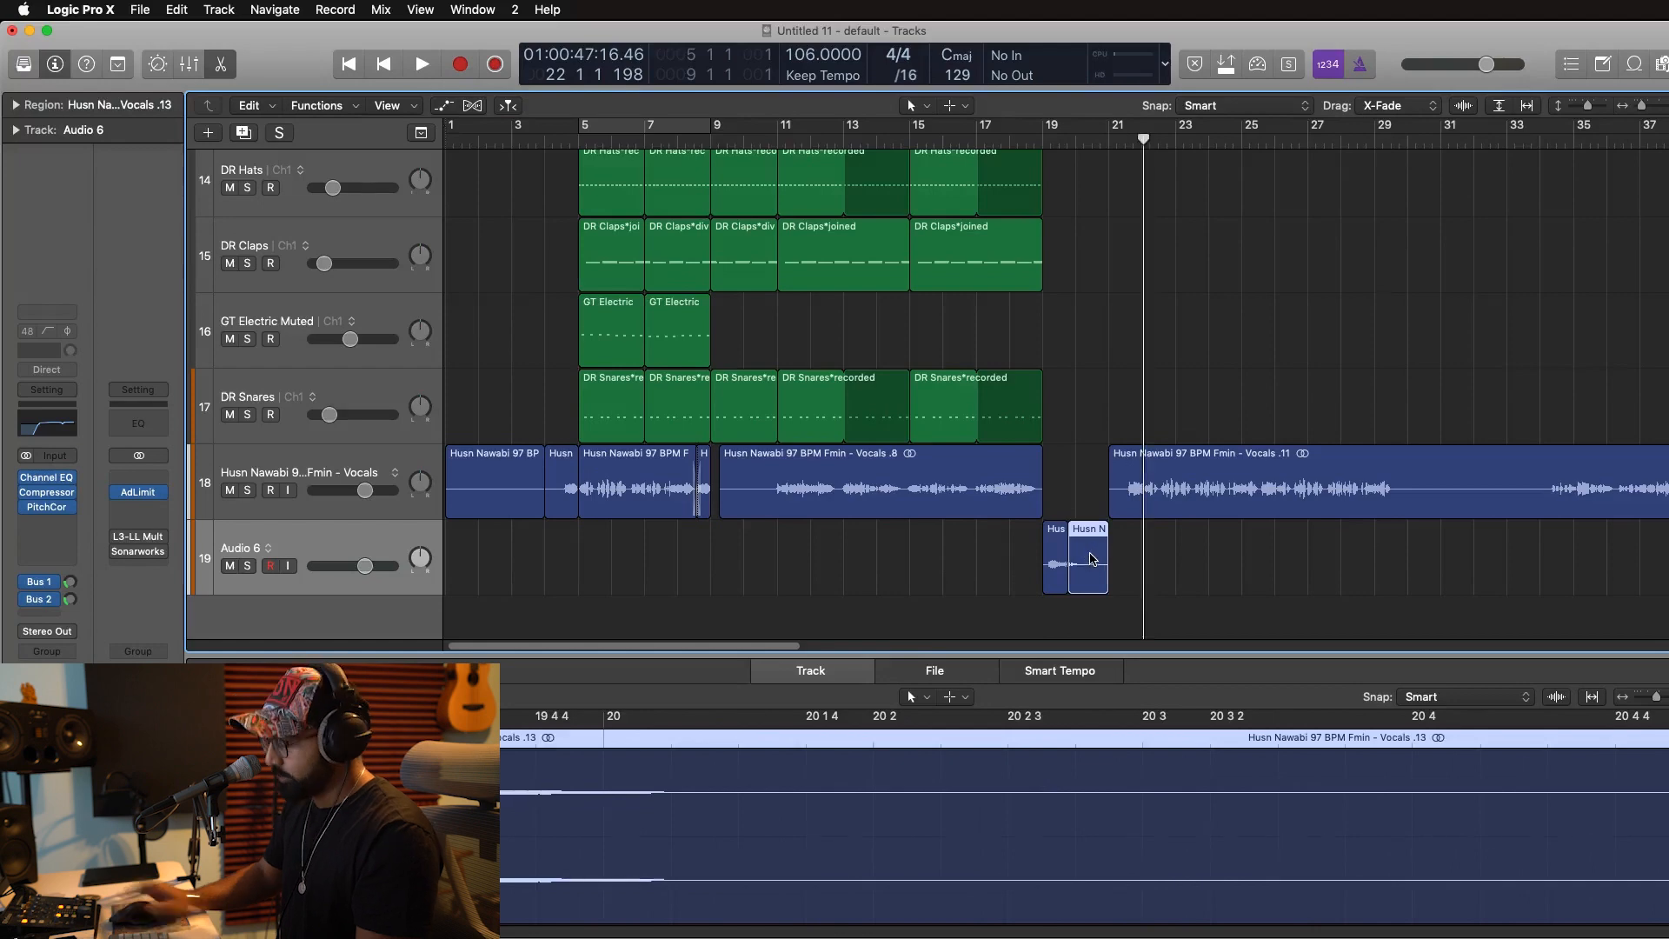
key("ctrl+b")
key("Return")
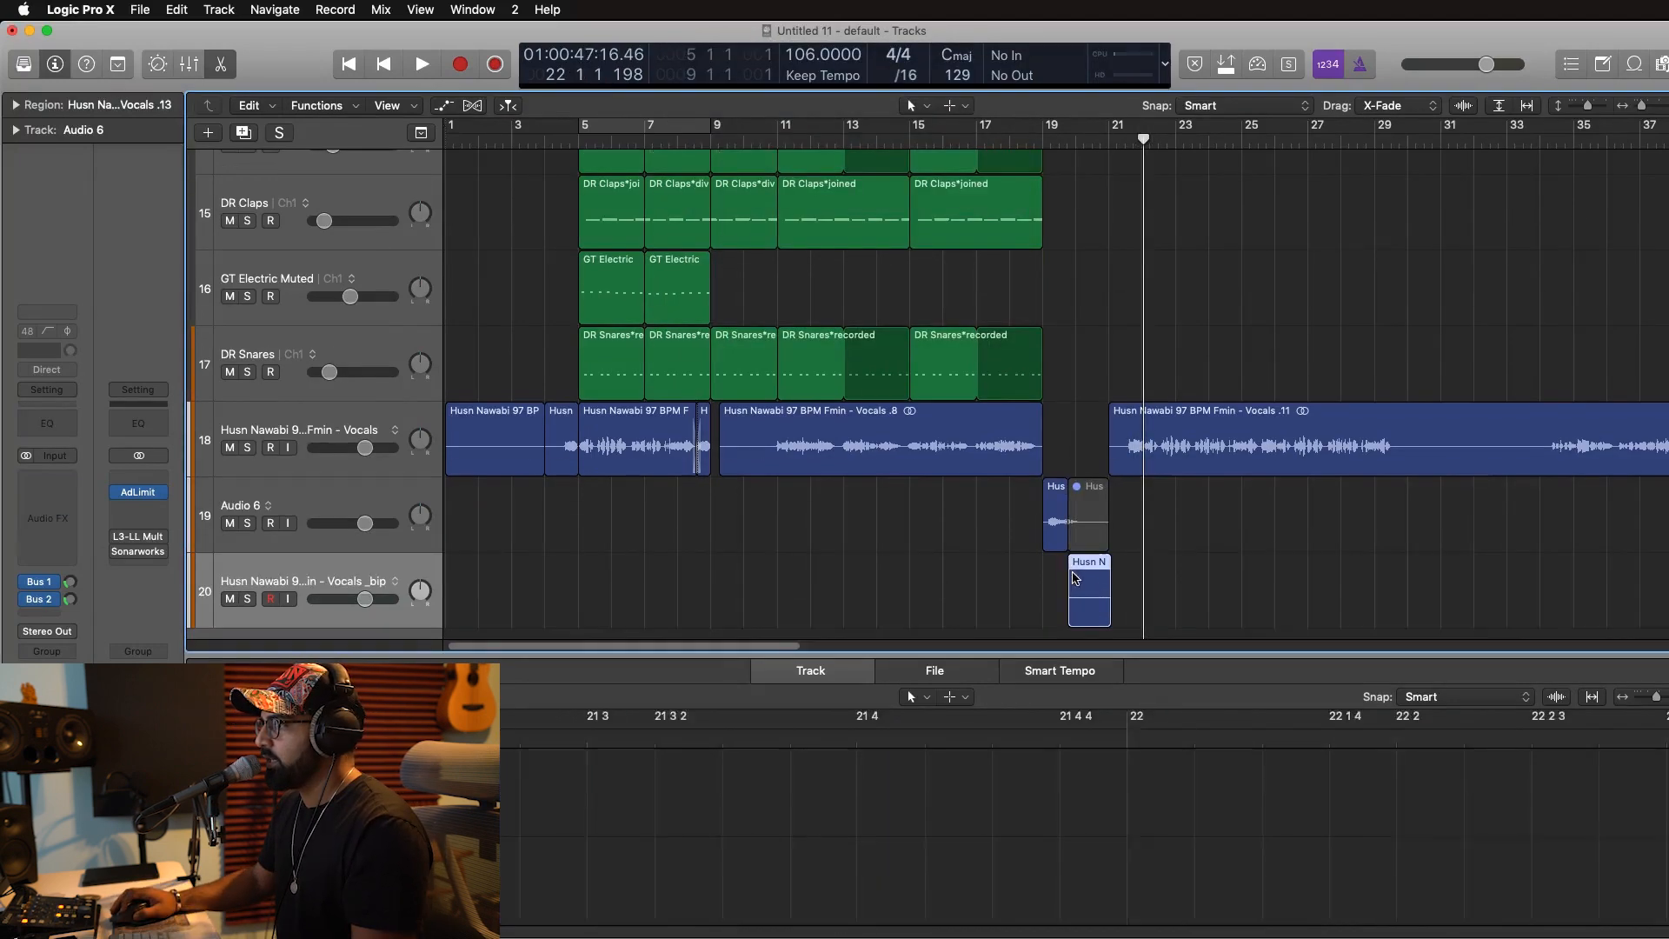
left_click(1076, 578)
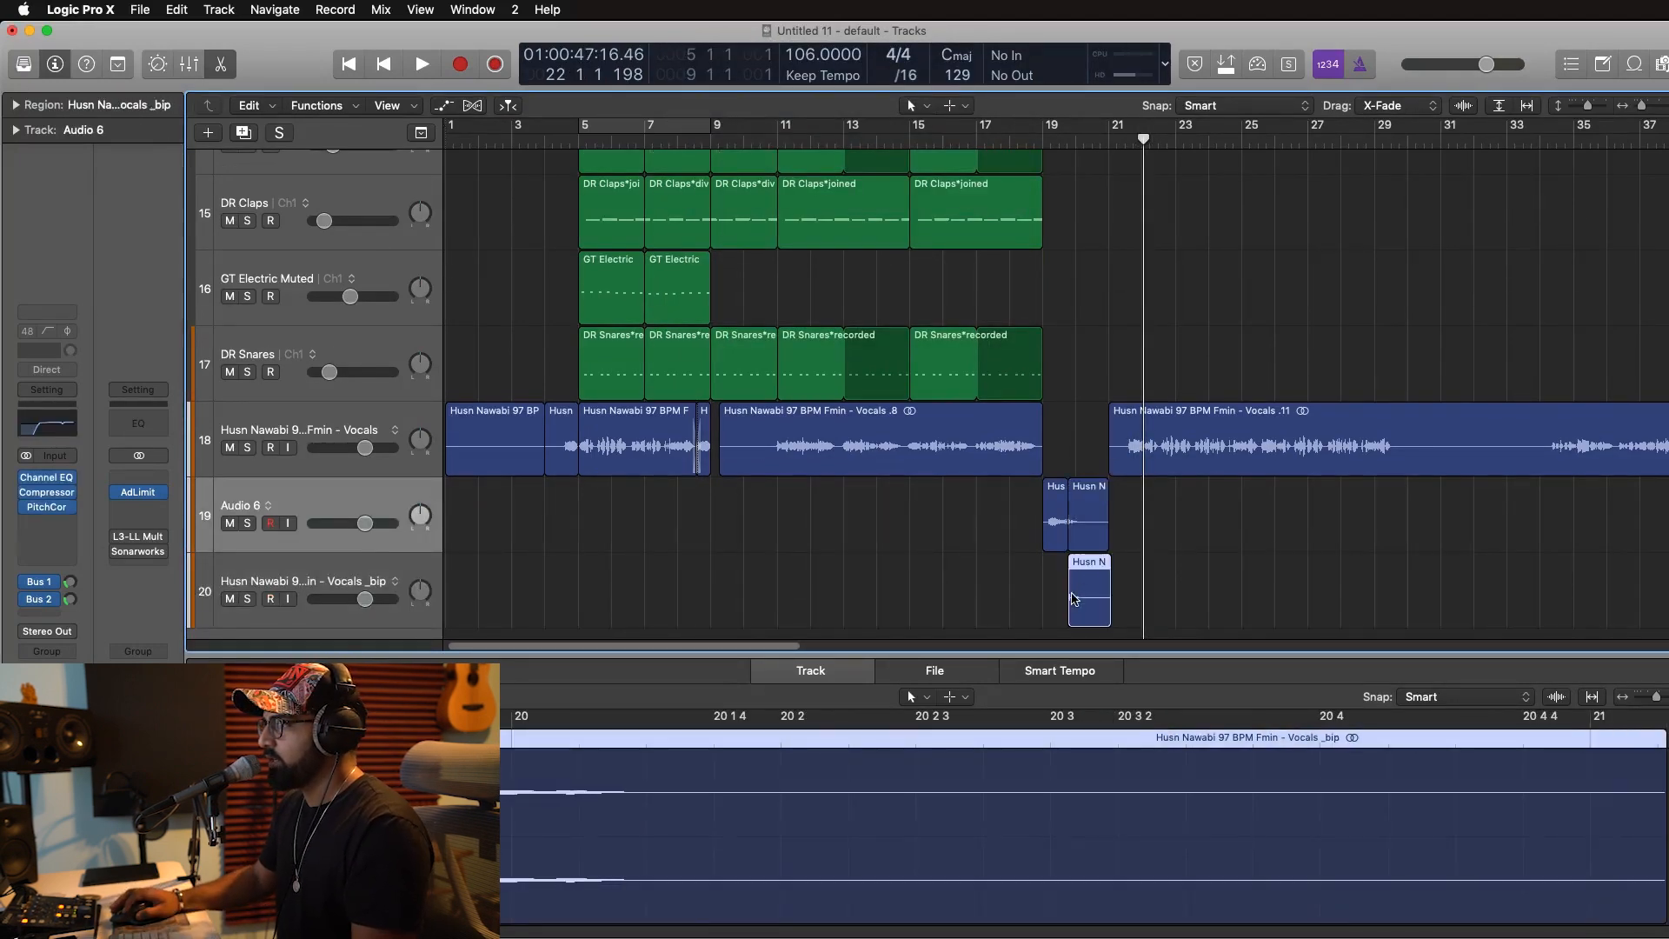
Reverse the bounced vocal tail on track 20 and shift it to start at bar 20 beat 2.
left_click(16, 104)
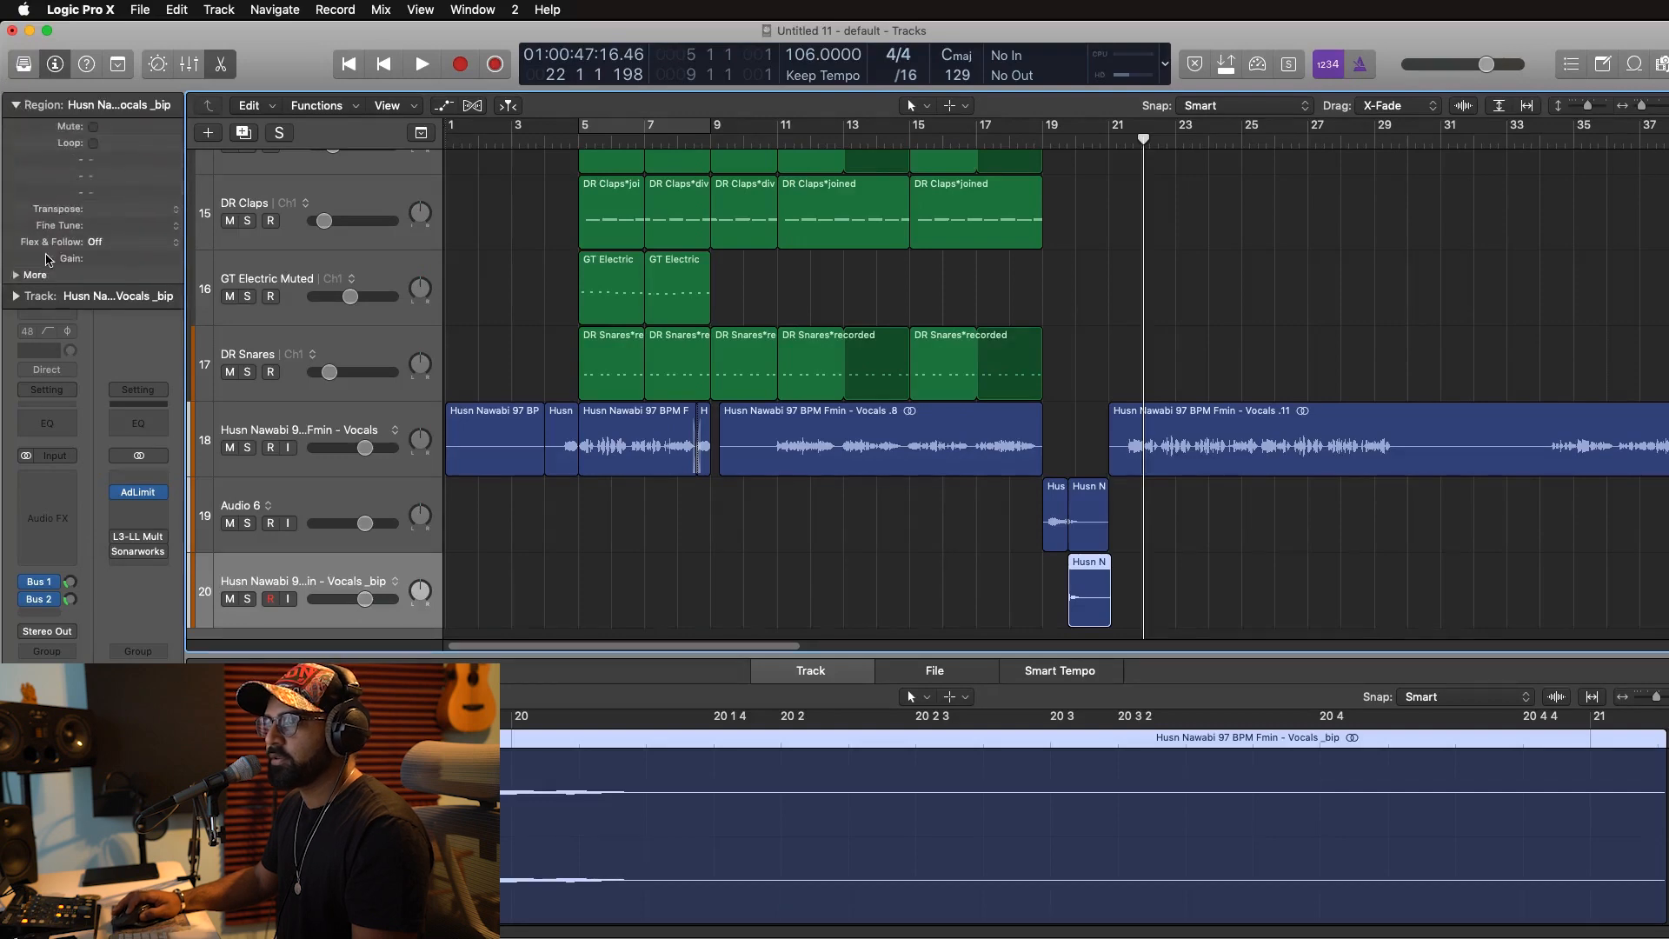
left_click(17, 276)
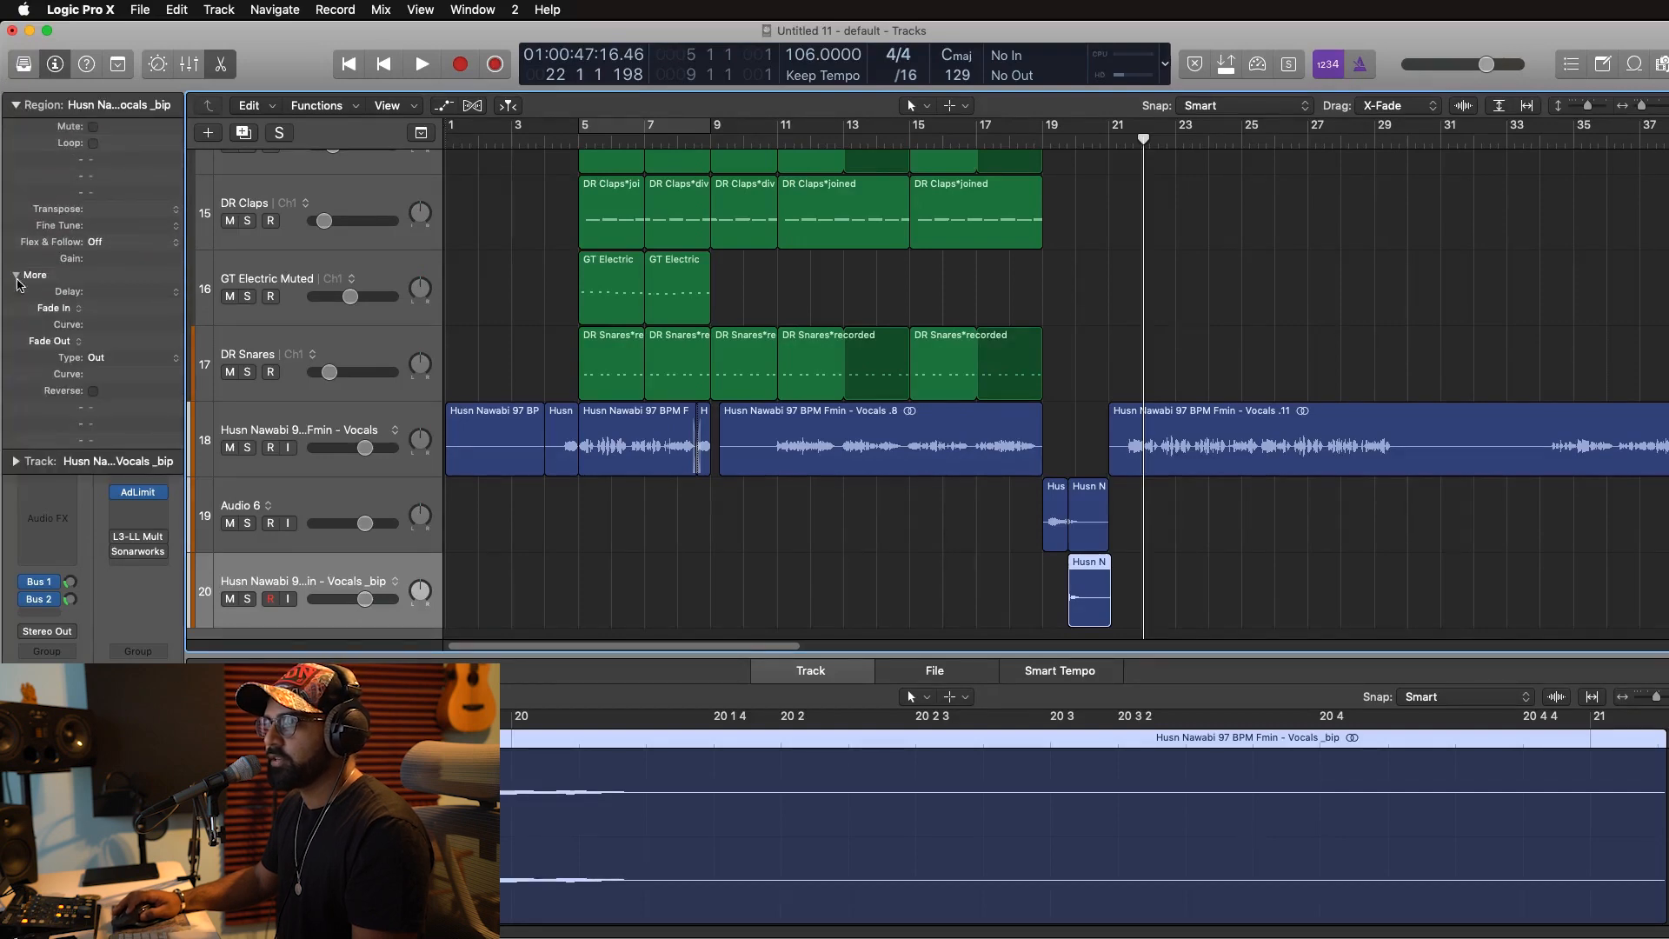
left_click(864, 577)
mouse_move(1103, 610)
left_mouse_down()
mouse_move(1130, 616)
mouse_move(1114, 614)
left_mouse_up()
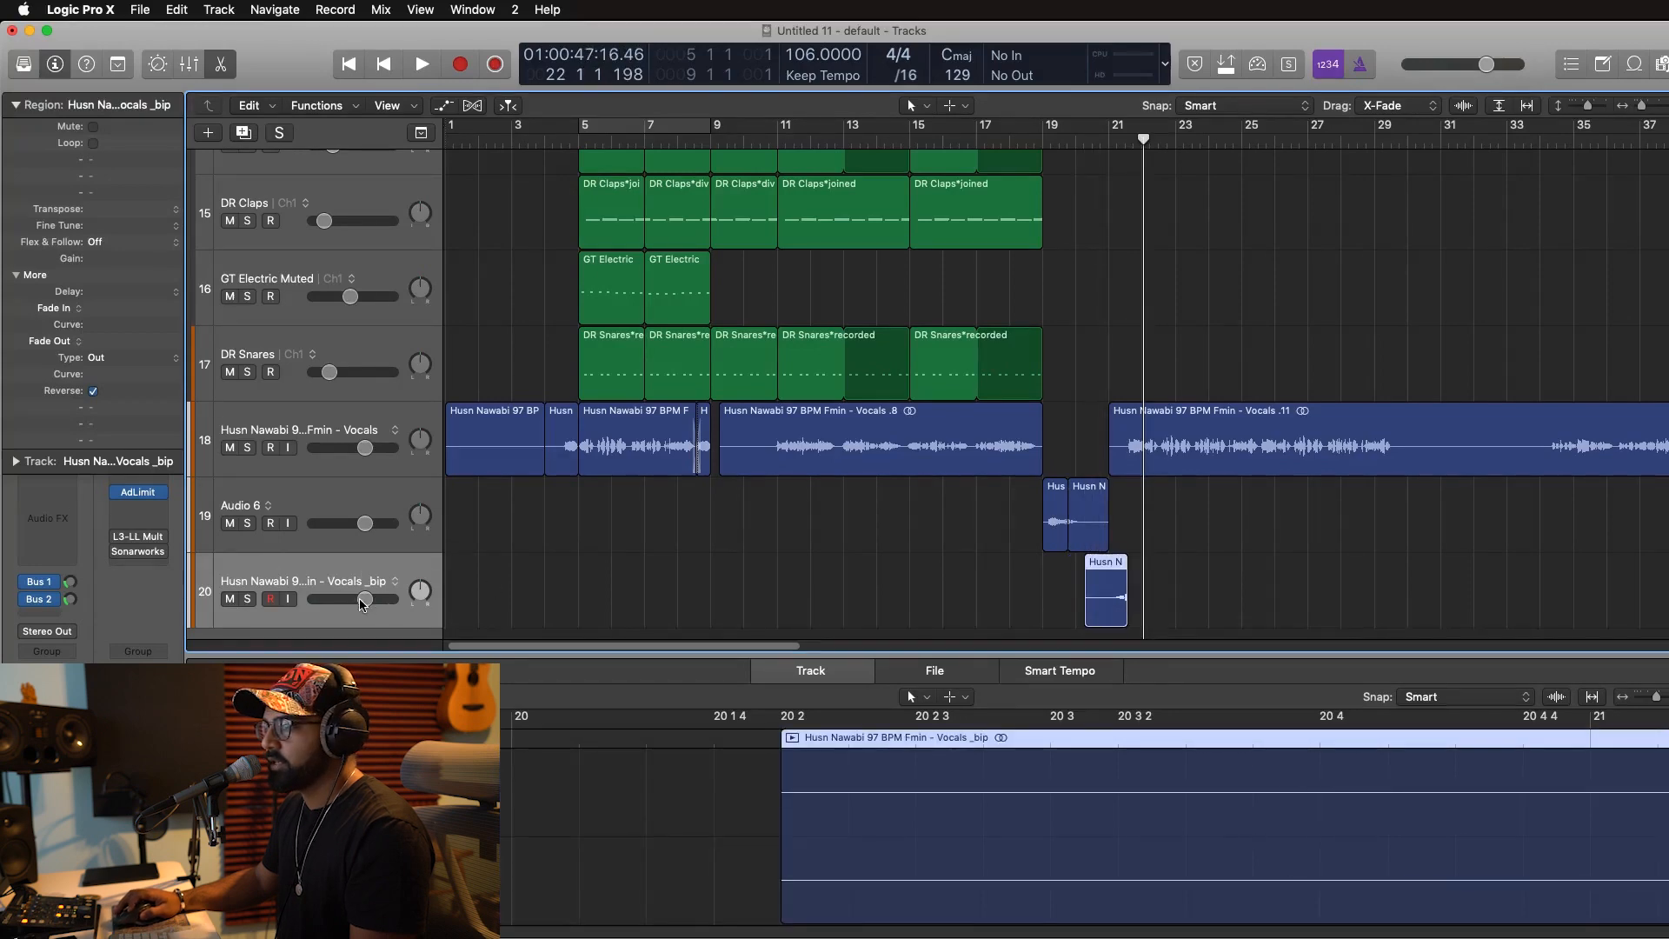
Lower the volume of the reversed vocal track and play the transition from bar 19.
double_click(1040, 144)
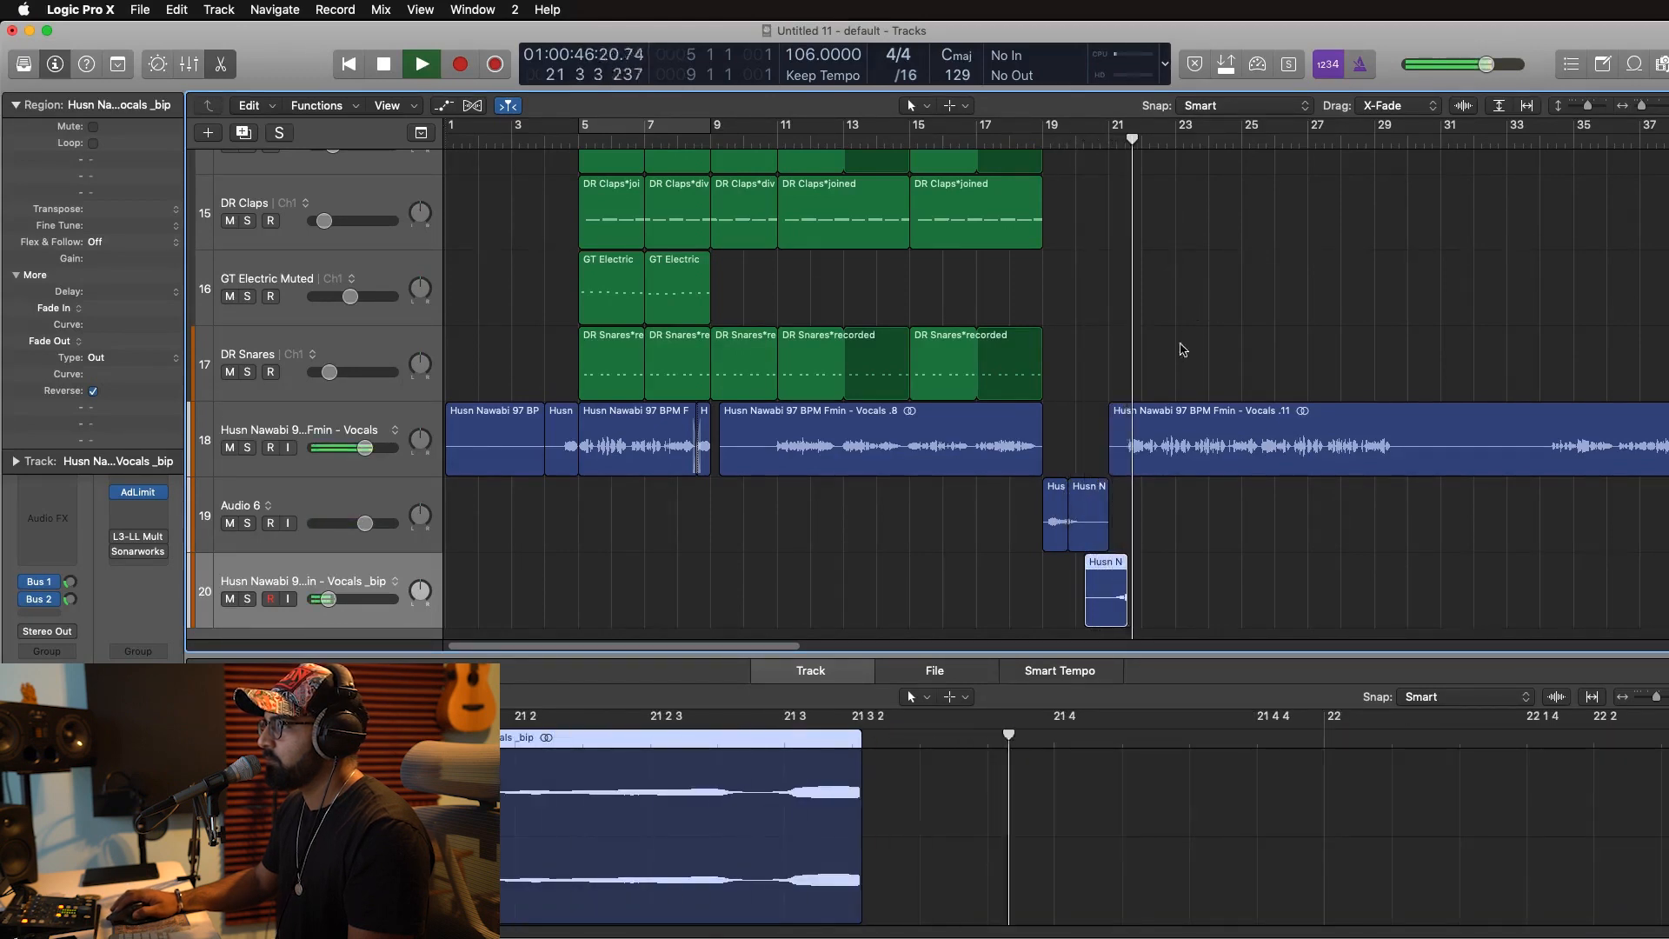
scroll(1152, 418, "up", 3)
key("space")
scroll(1152, 423, "down", 3)
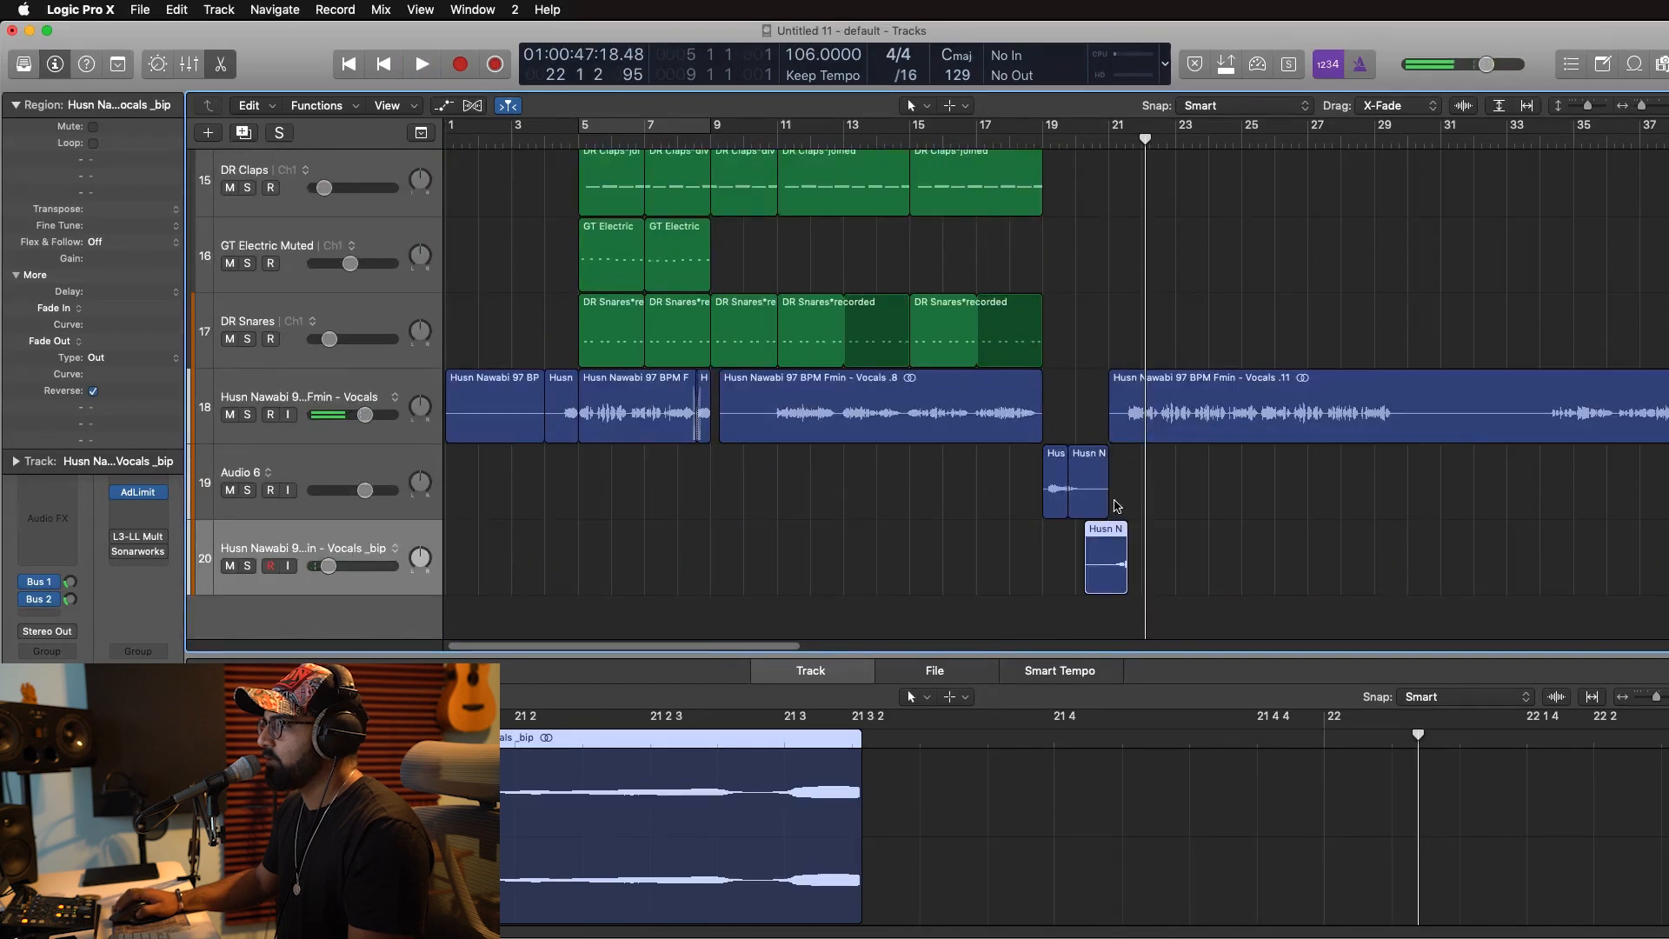
Insert a Channel EQ on the reversed vocal track with a high shelf of -13.0 dB at 3200 Hz.
left_click(41, 104)
left_click(54, 424)
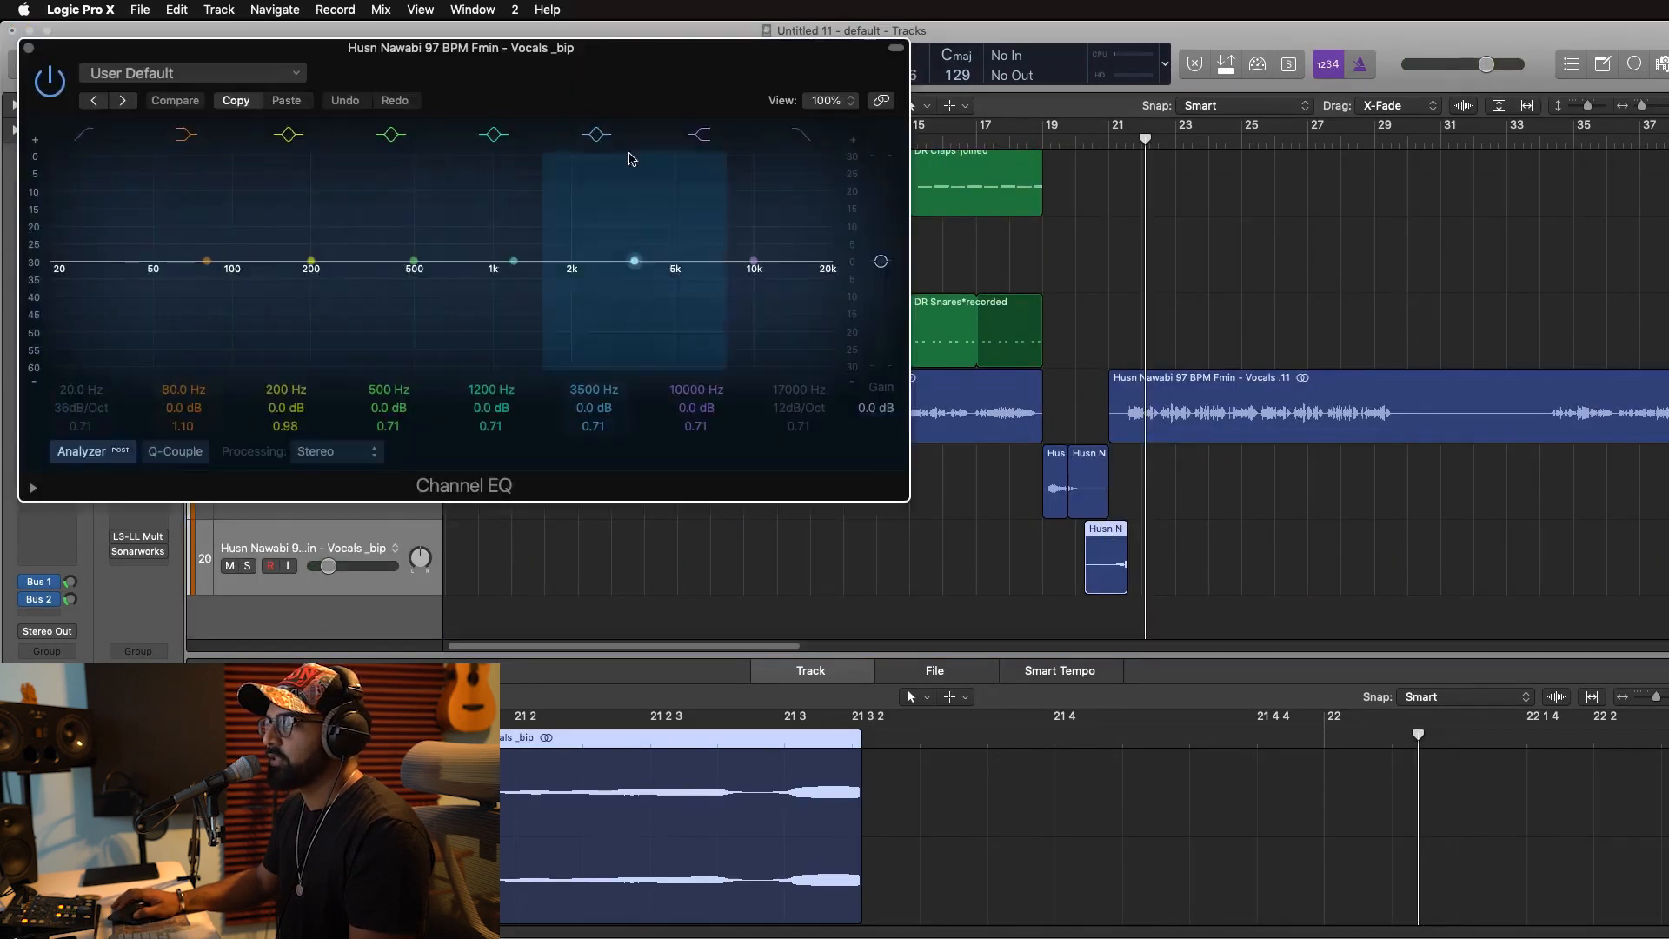
left_click_drag(695, 262, 752, 307)
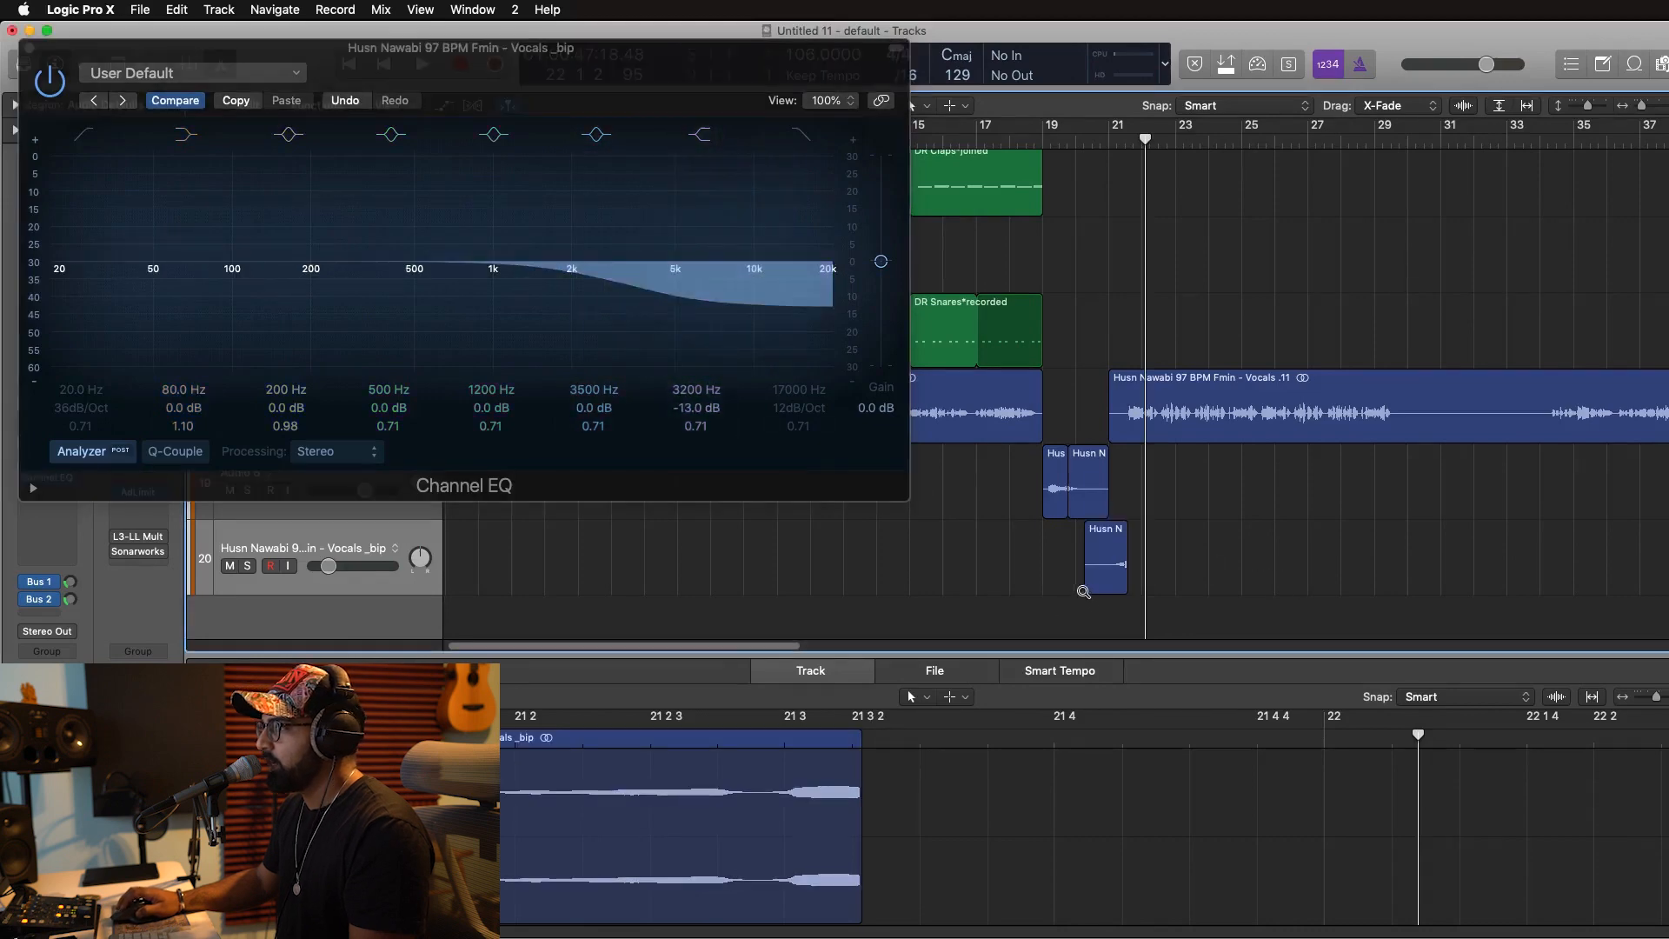
left_click(1087, 590)
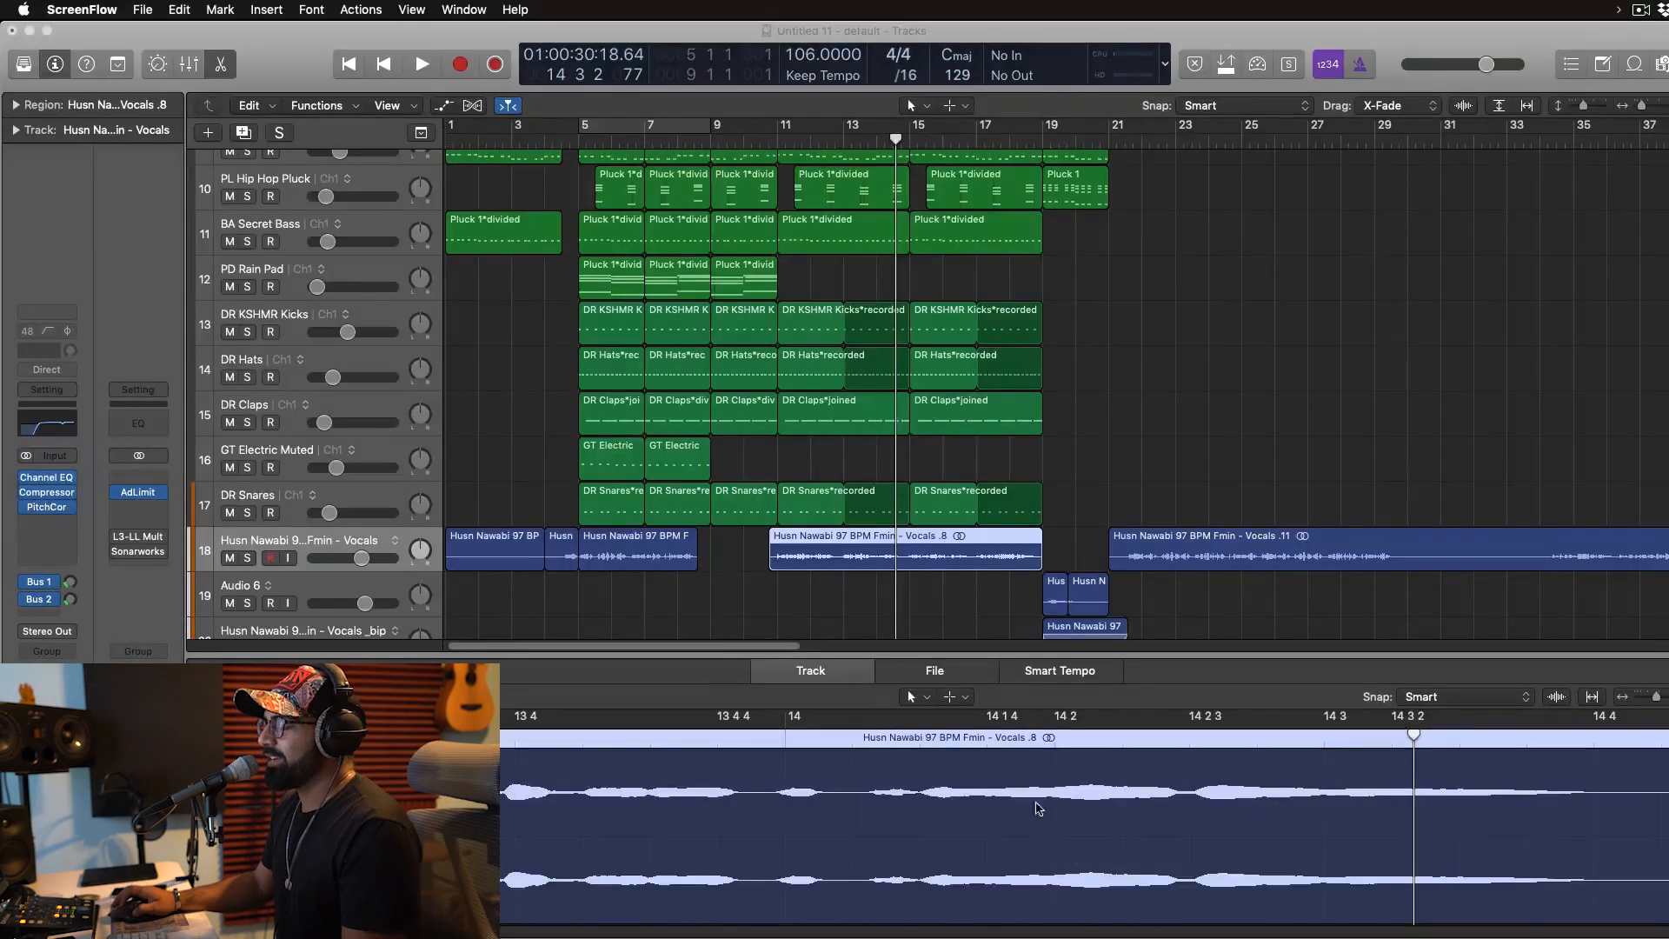
Play the reworked transition from bar 19 beat 4 to about bar 22.
scroll(962, 305, "down", 1)
scroll(1053, 458, "up", 5)
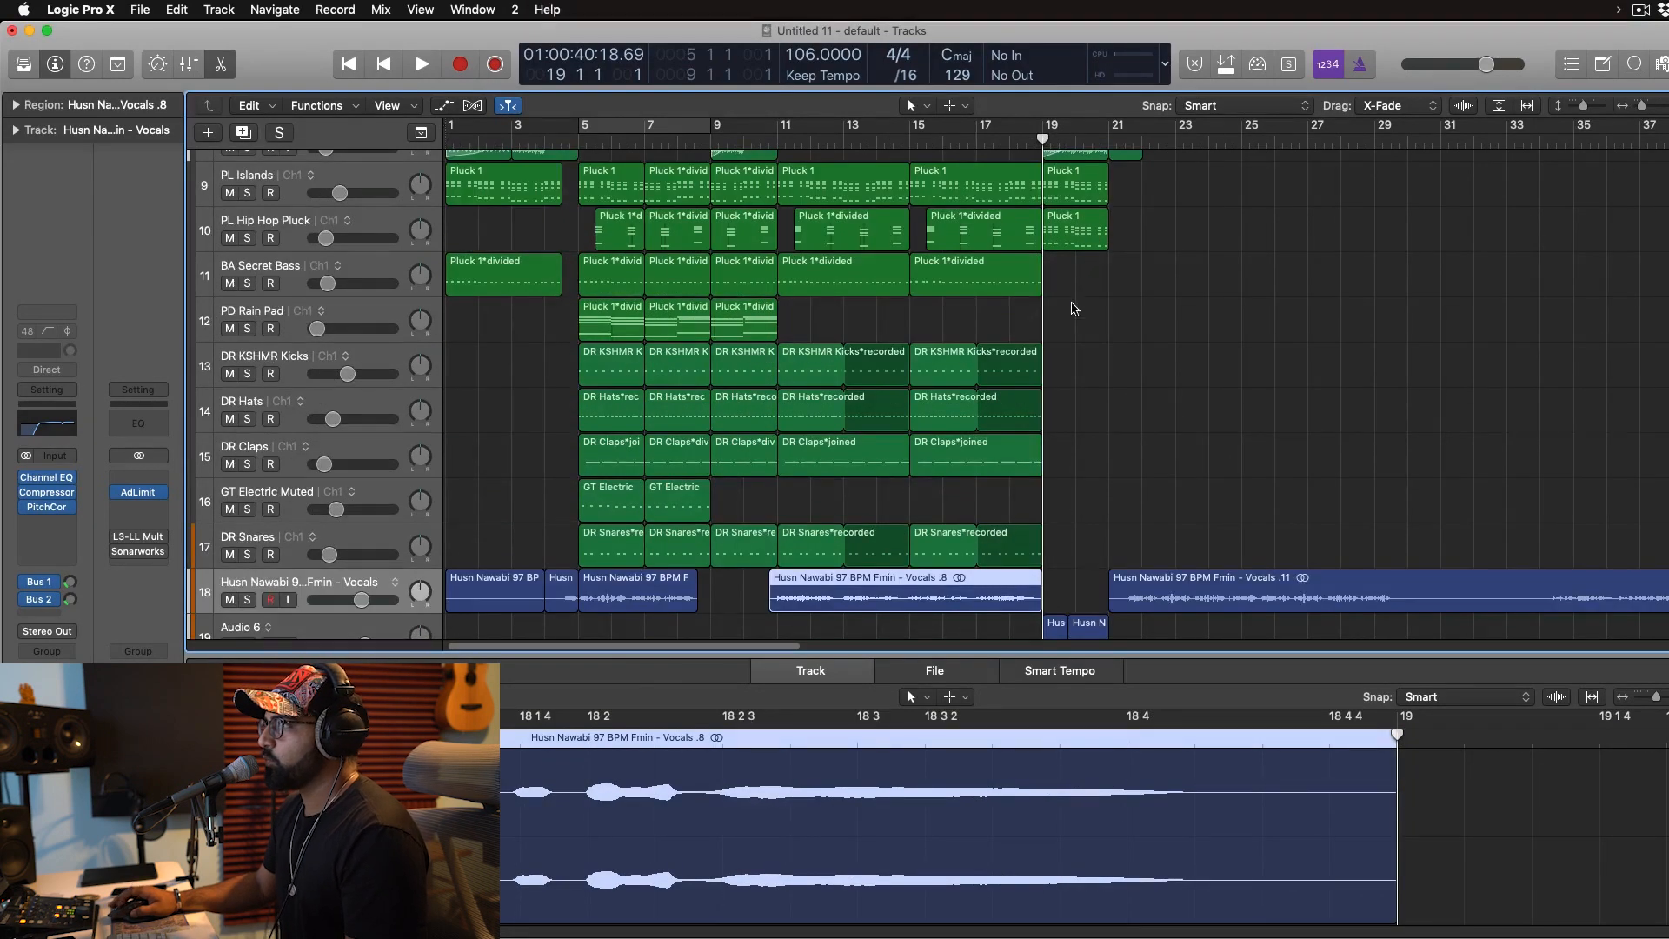
scroll(1075, 309, "up", 3)
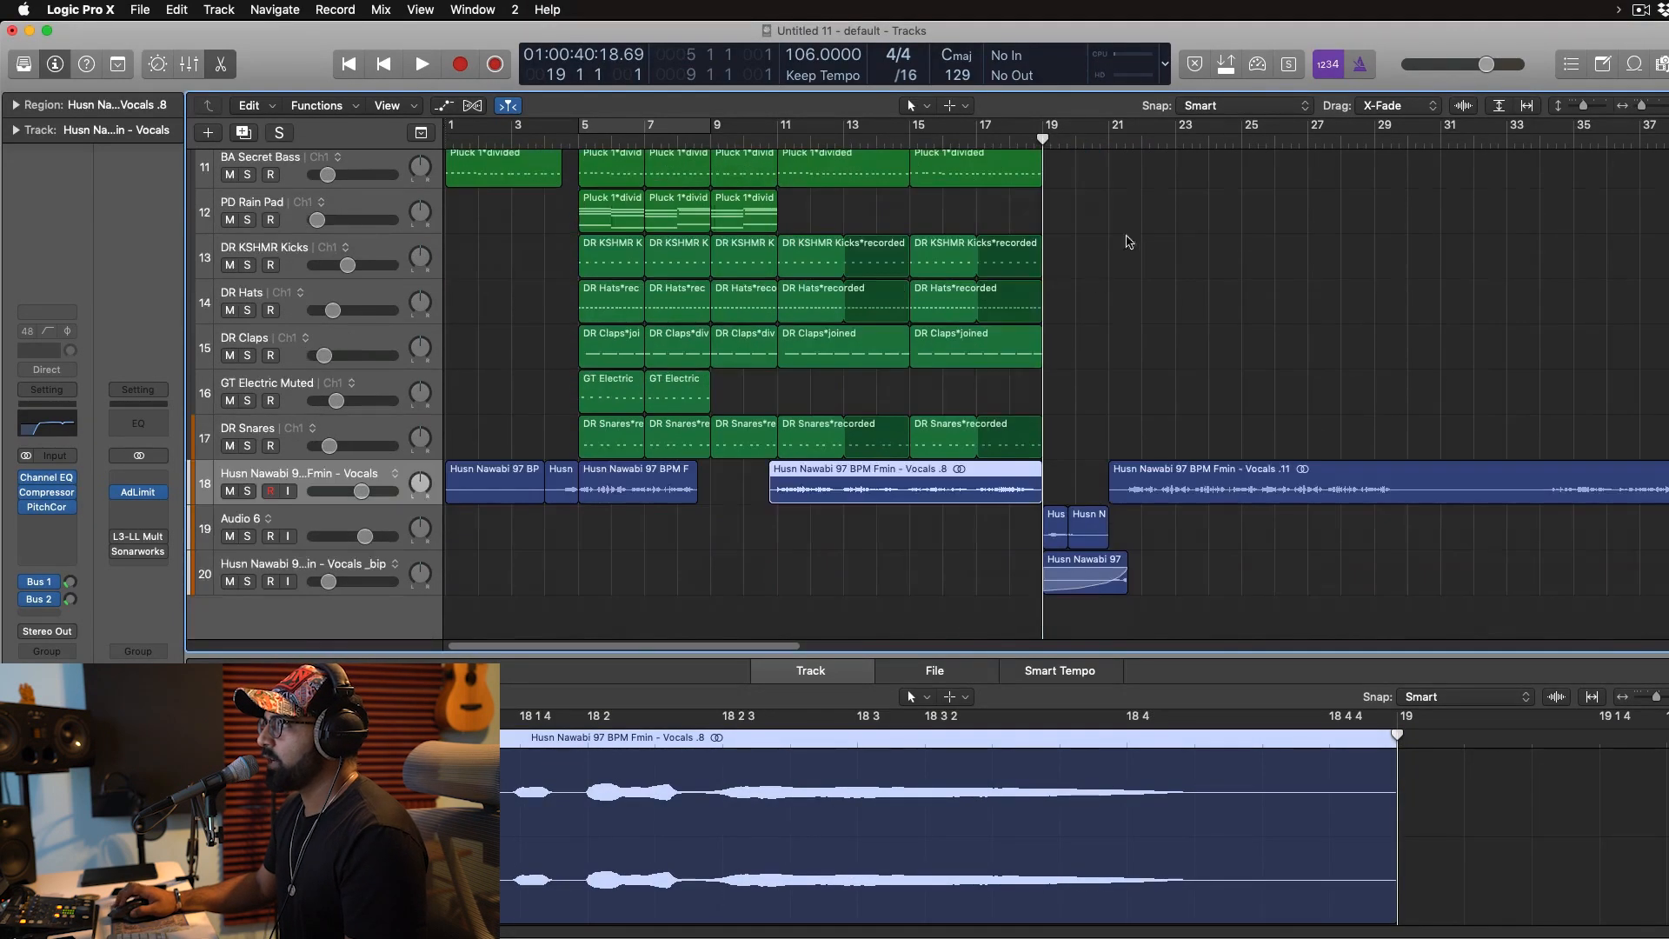
left_click_drag(1585, 104, 1576, 104)
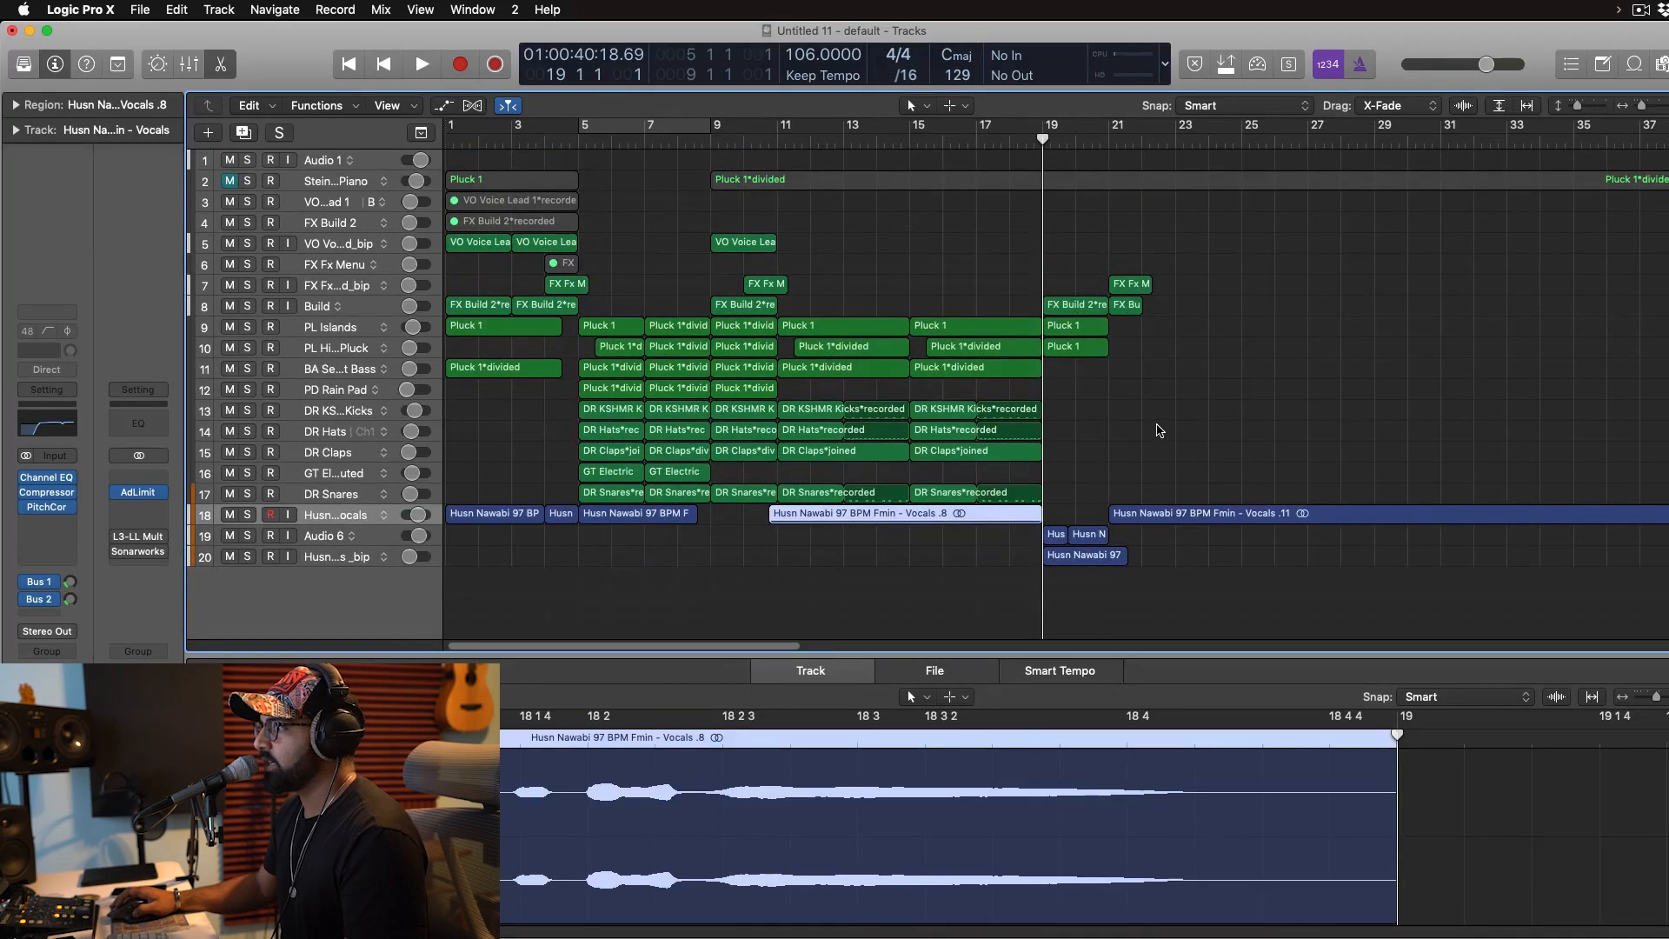
mouse_move(1044, 141)
left_mouse_down()
mouse_move(1113, 143)
mouse_move(1065, 149)
left_mouse_up()
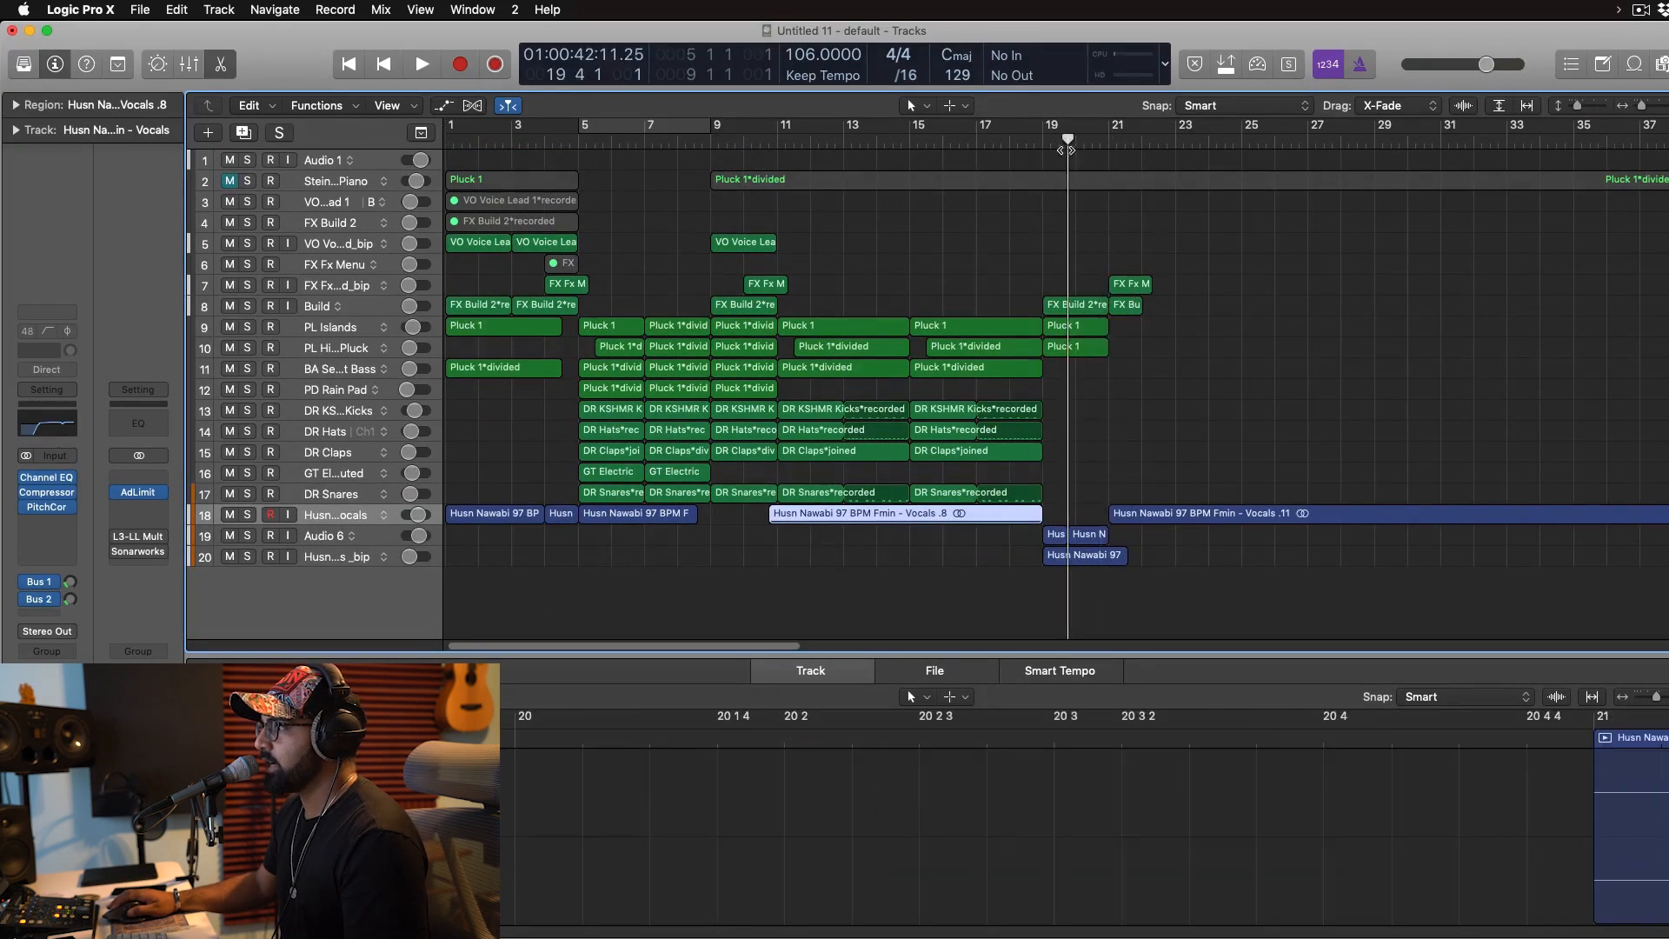
left_click_drag(1580, 109, 1582, 107)
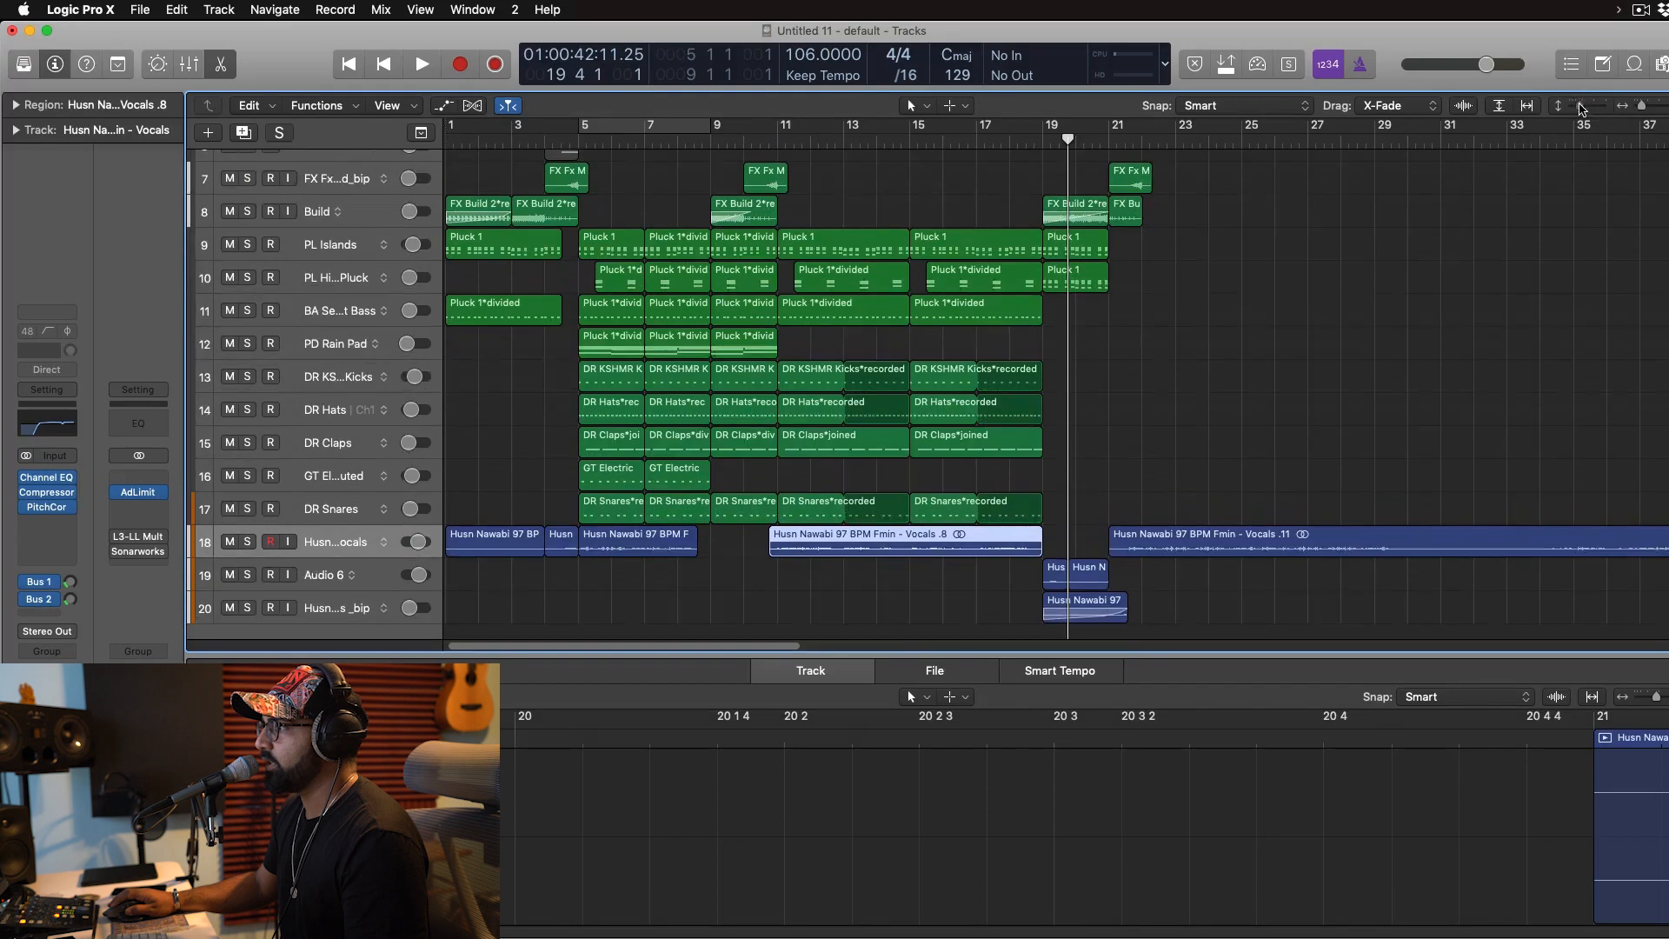
key("space")
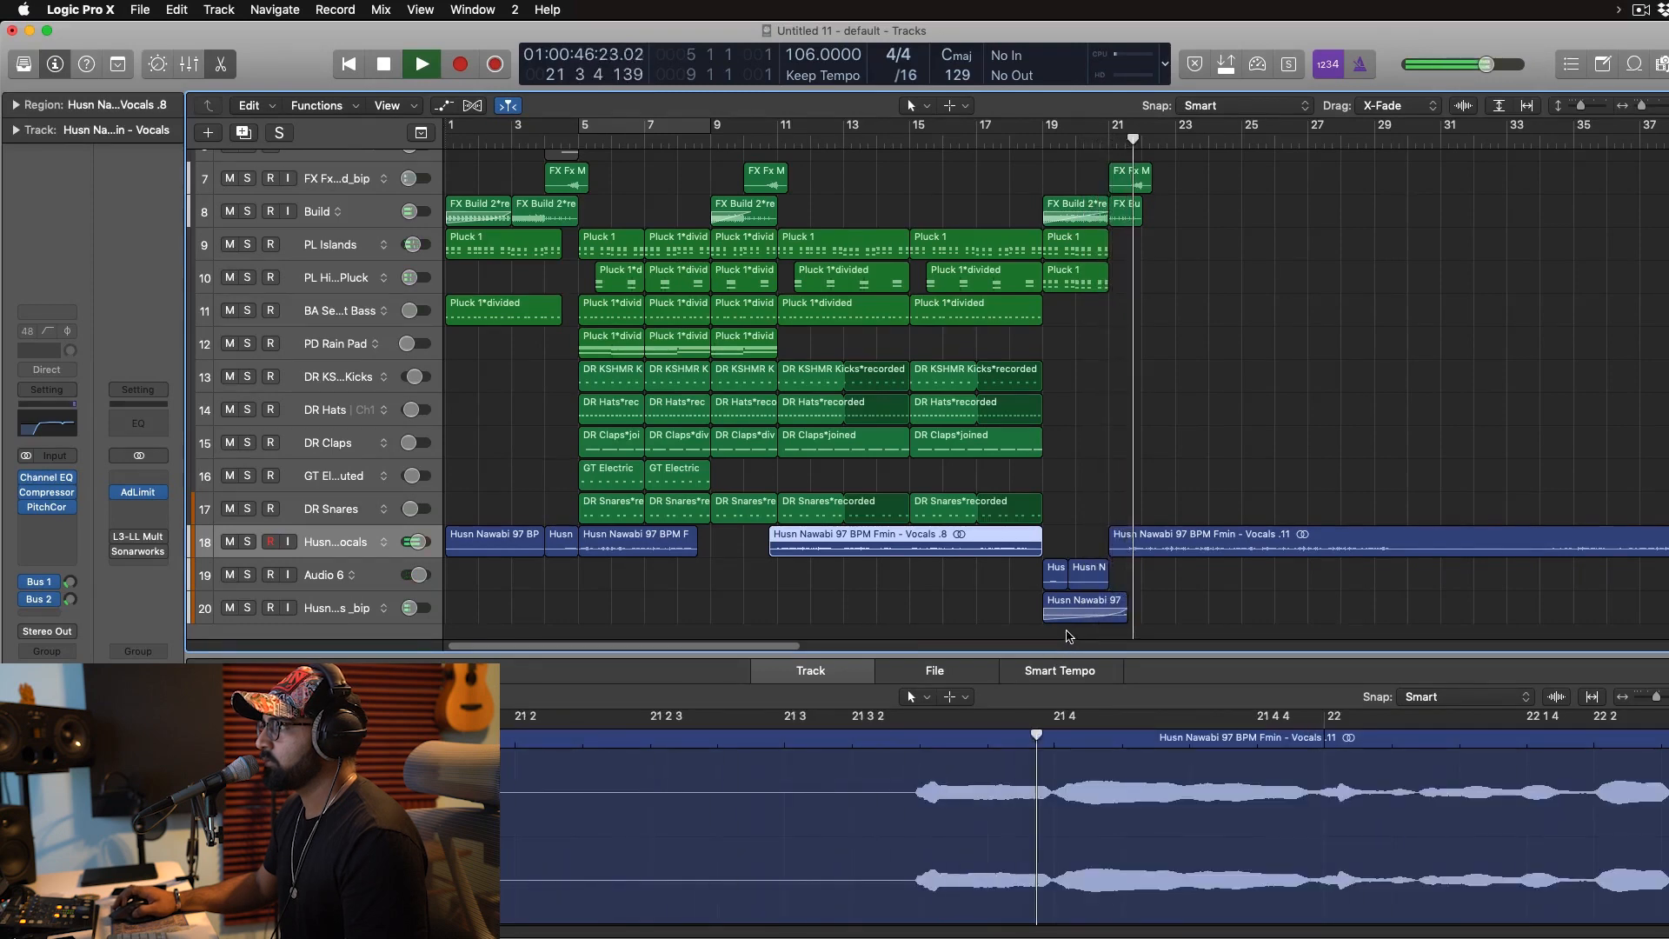
key("space")
Set the cycle range from bar 5 to bar 22 and play the arrangement from bar 5.
left_click_drag(588, 131, 1157, 171)
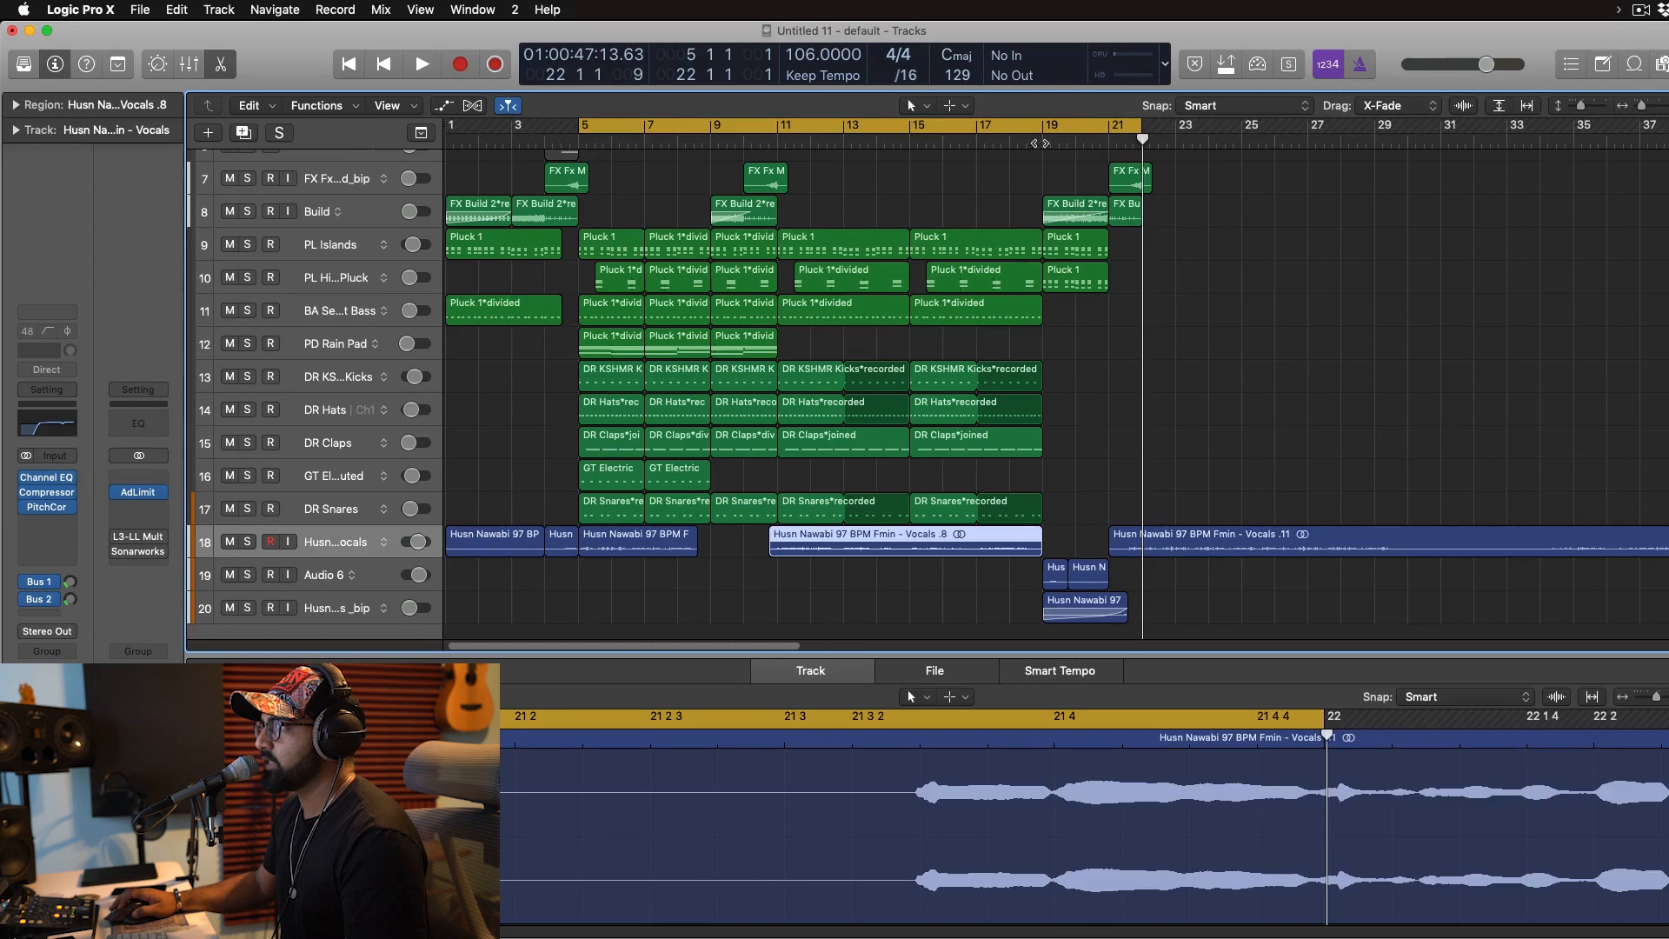
key("space")
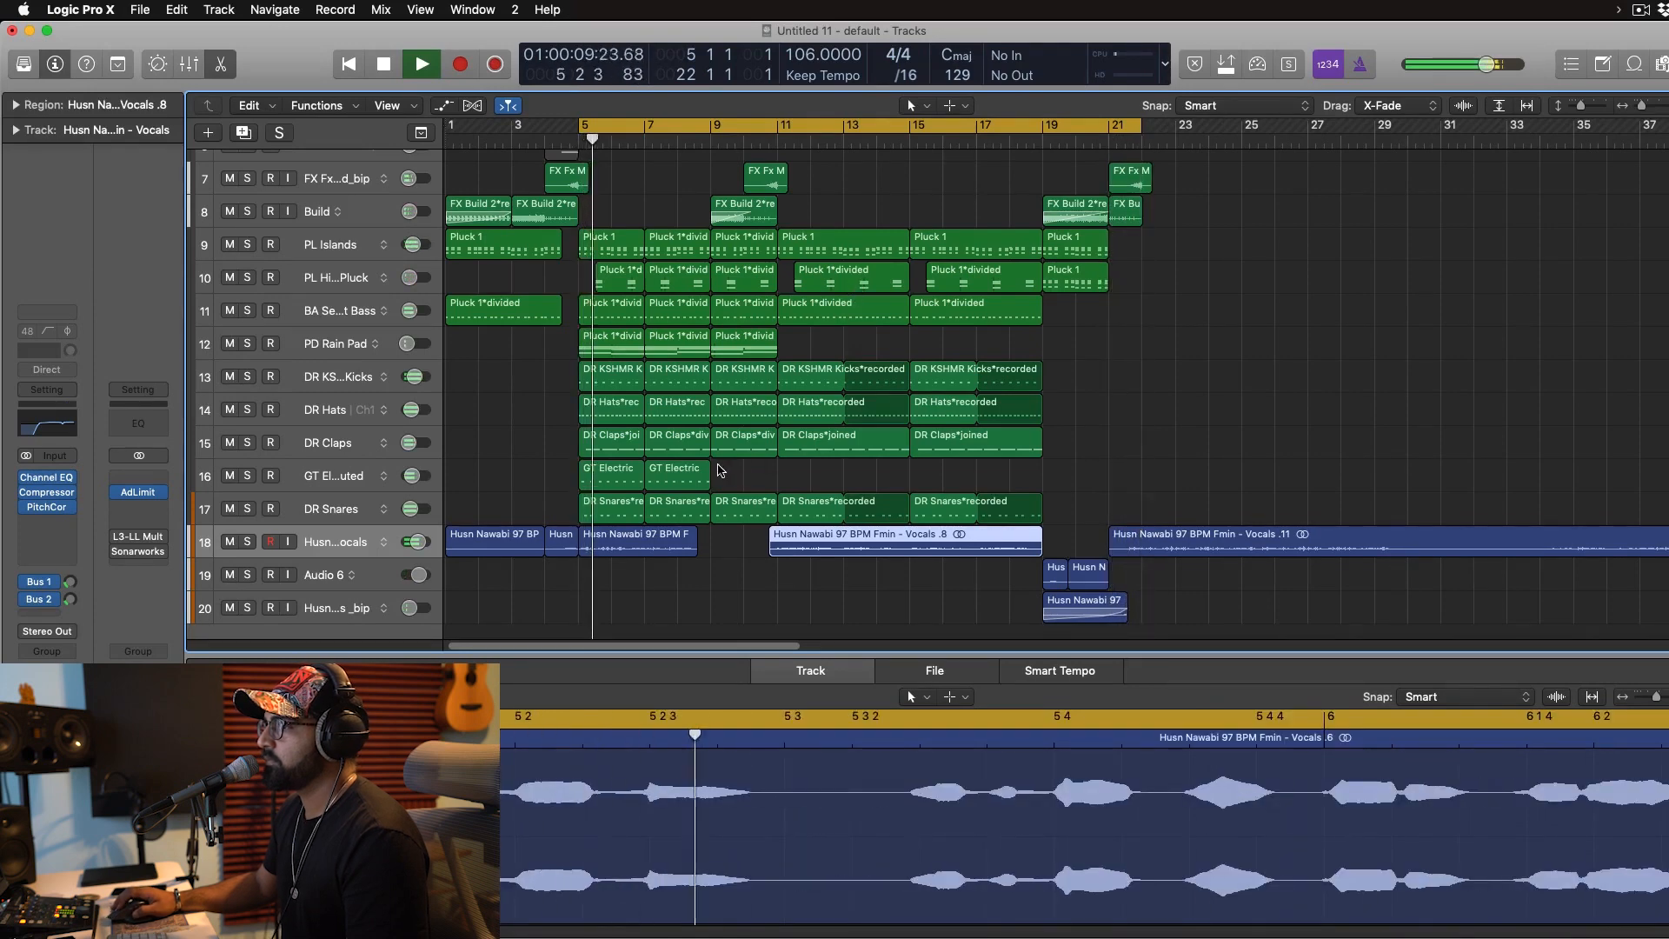
key("space")
Copy the first DR Snares region to bar 21 as a one-bar region and add extra notes to it for a snare fill.
left_click(1136, 497)
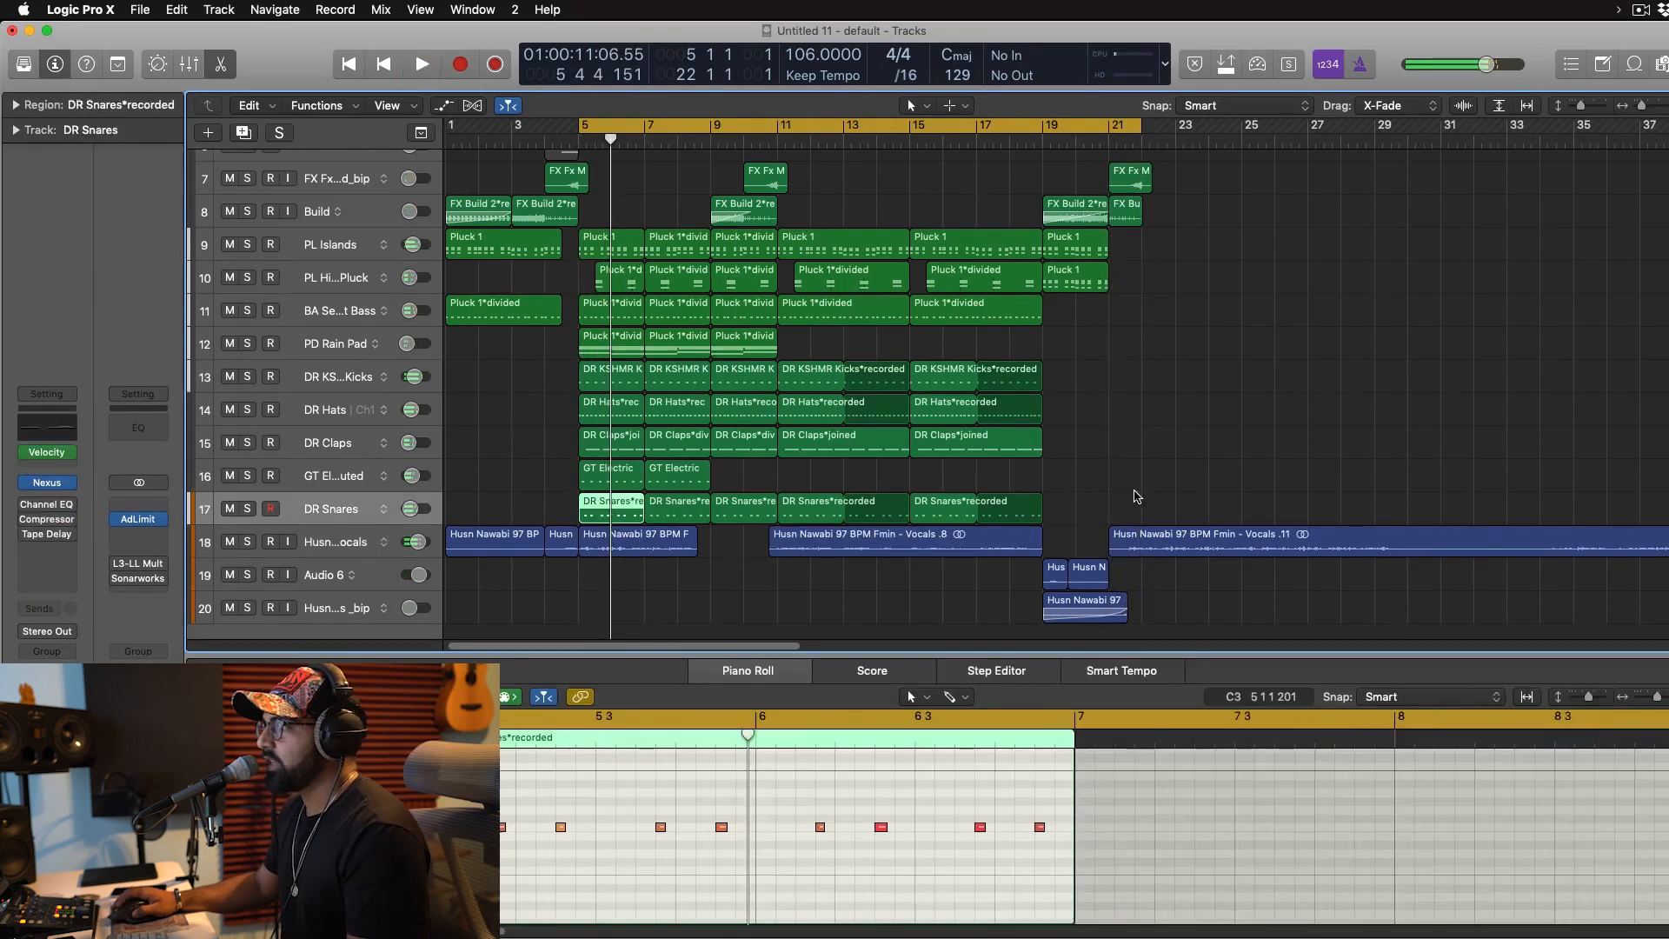
left_click_drag(624, 519, 1112, 513)
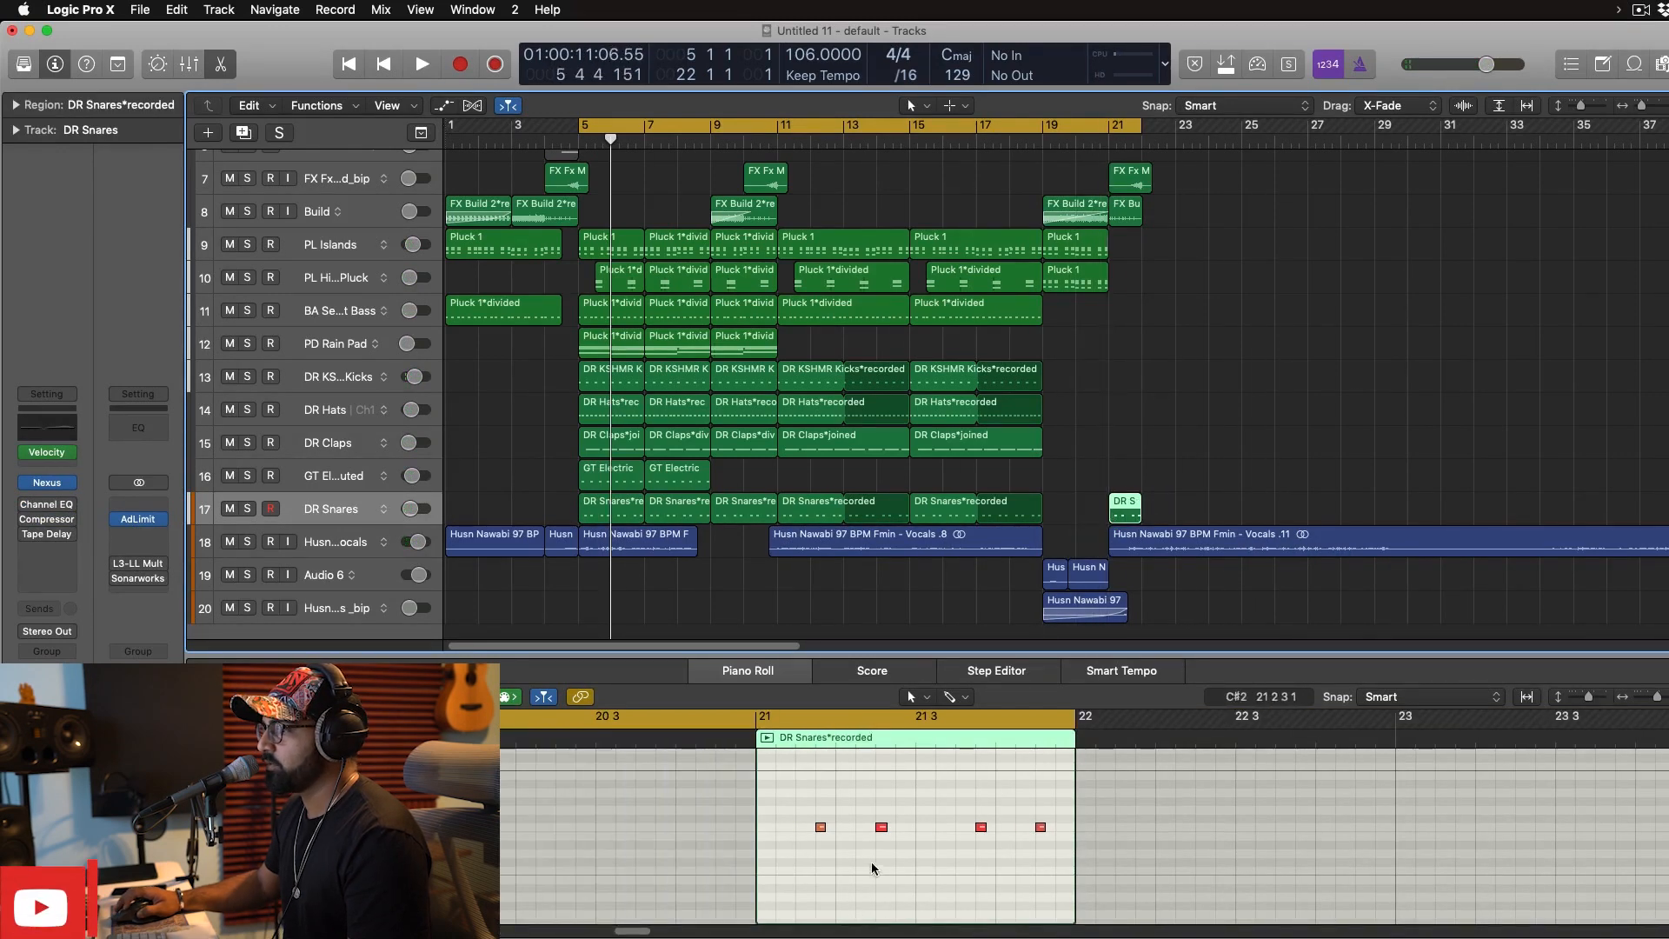
left_click_drag(764, 828, 901, 836)
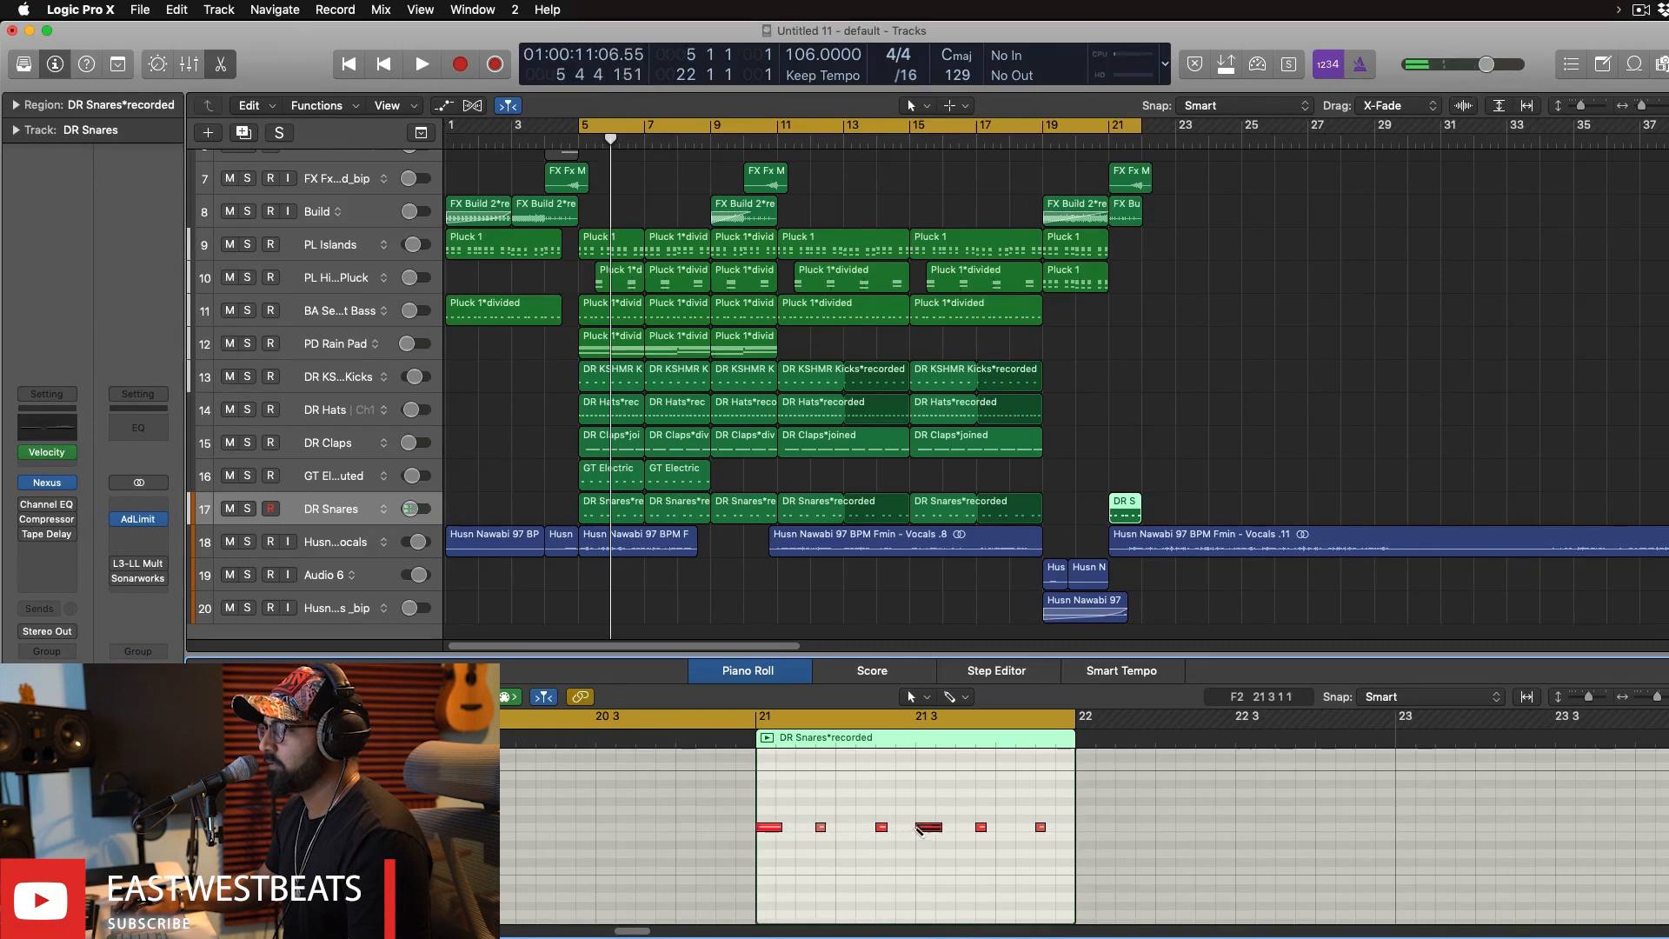
left_click_drag(958, 835, 995, 837)
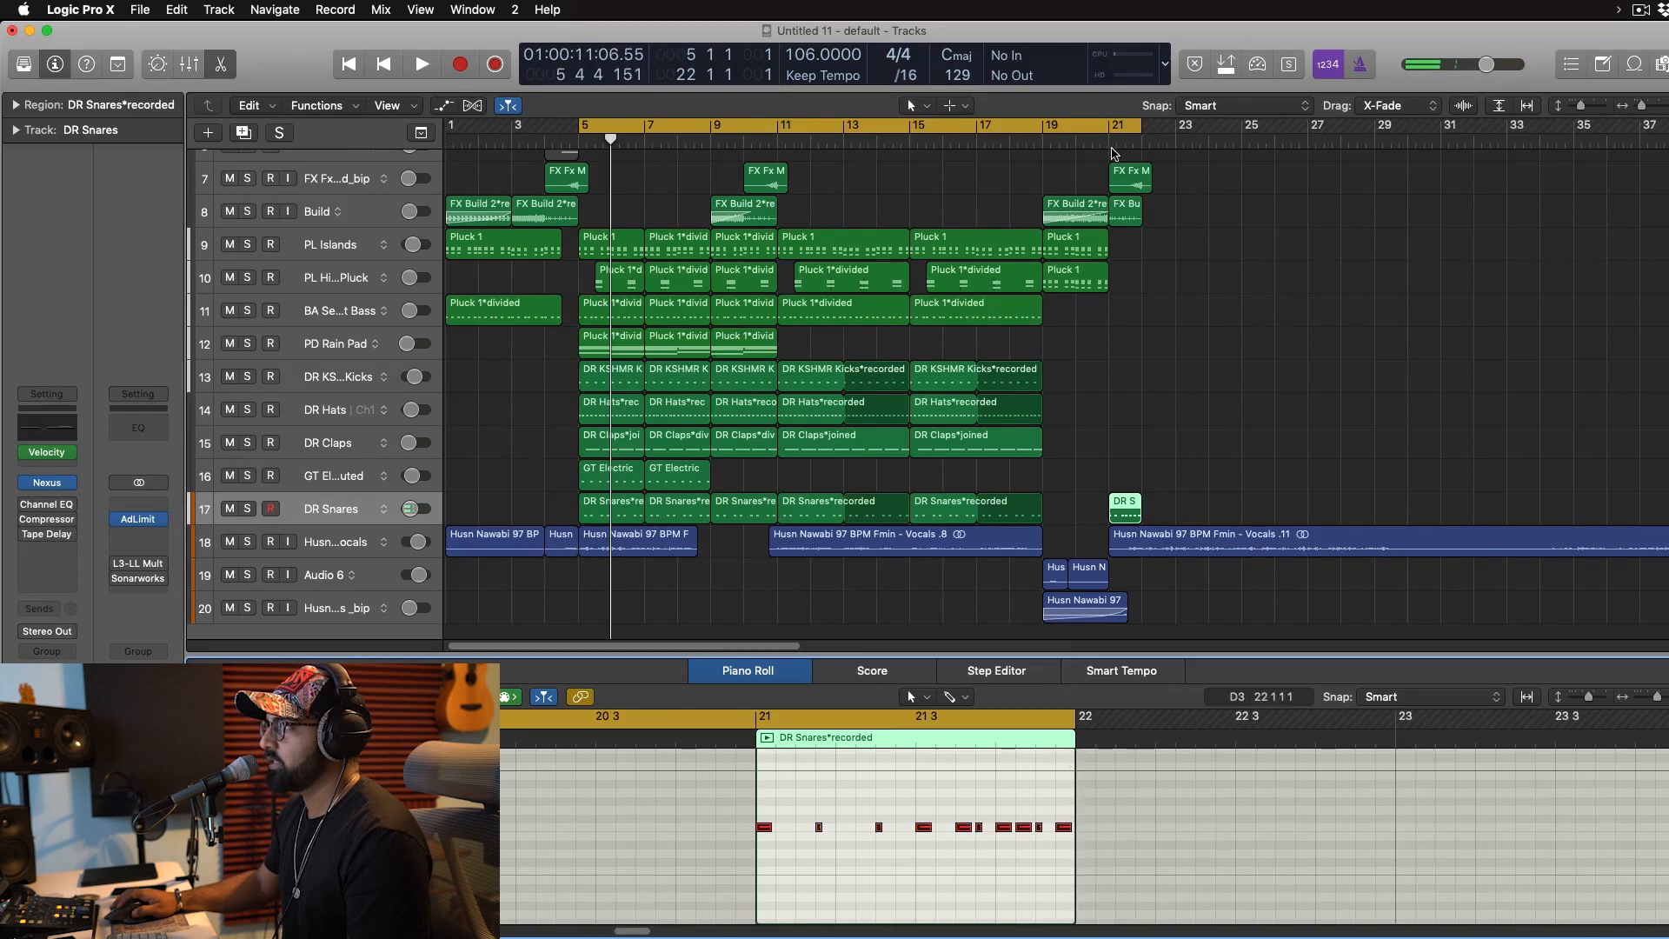
Bounce the snare fill region at bar 21 in place to a new audio track and trim the bounced region's start to bar 21.
left_click(1076, 139)
key("space")
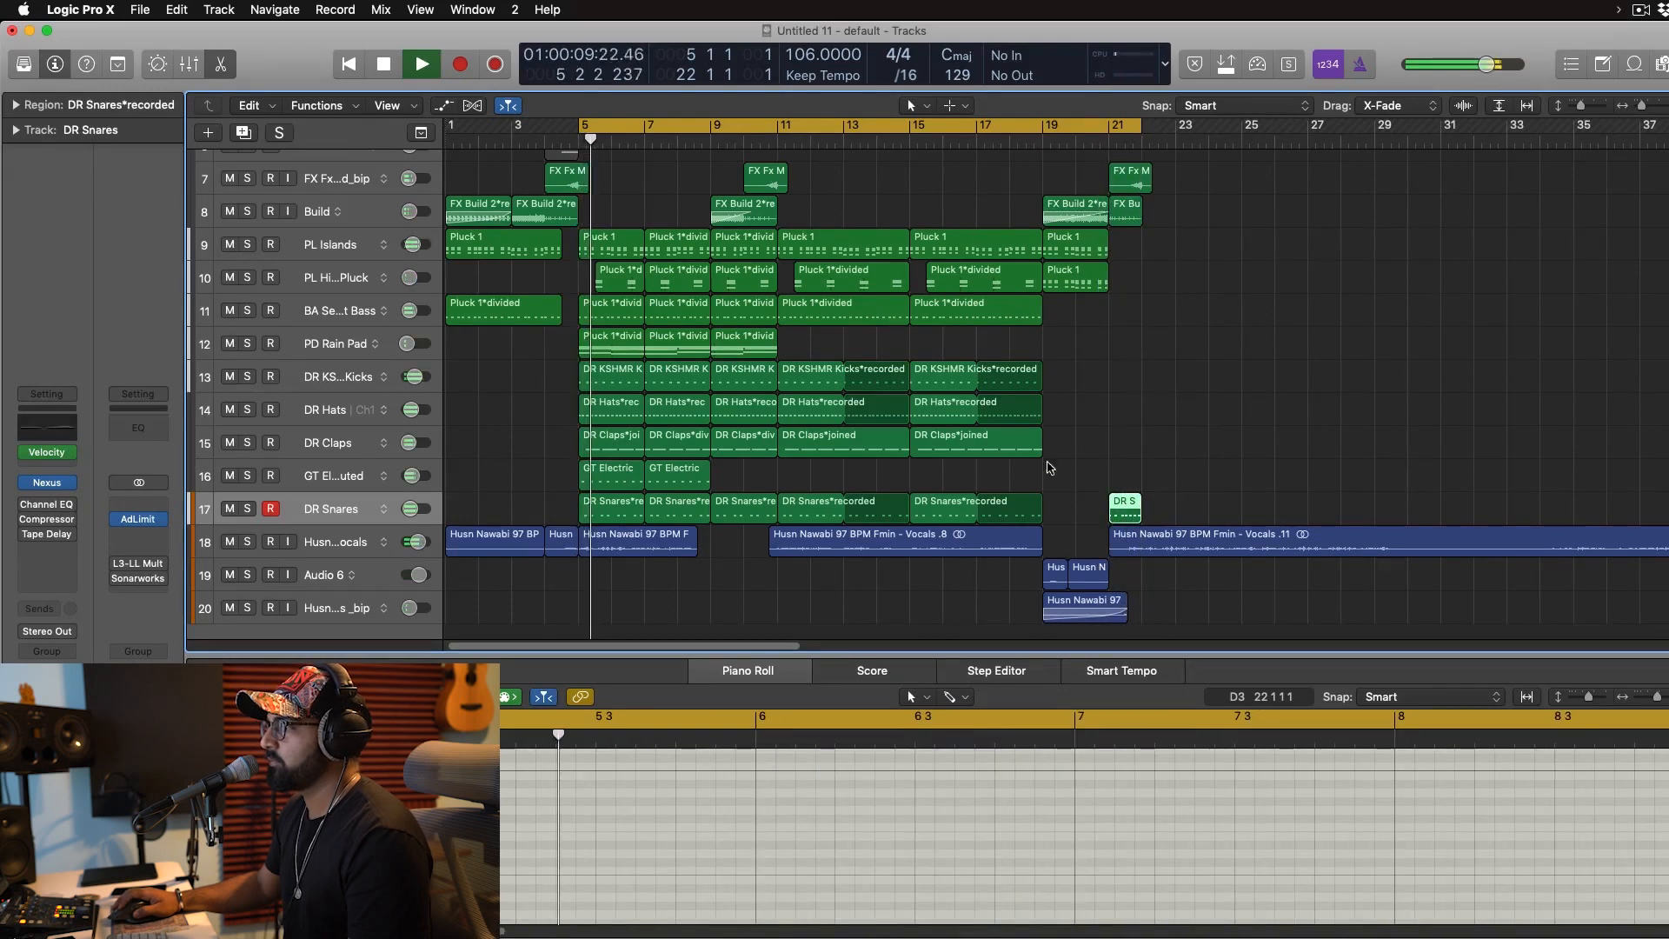
key("space")
key("ctrl+b")
key("Return")
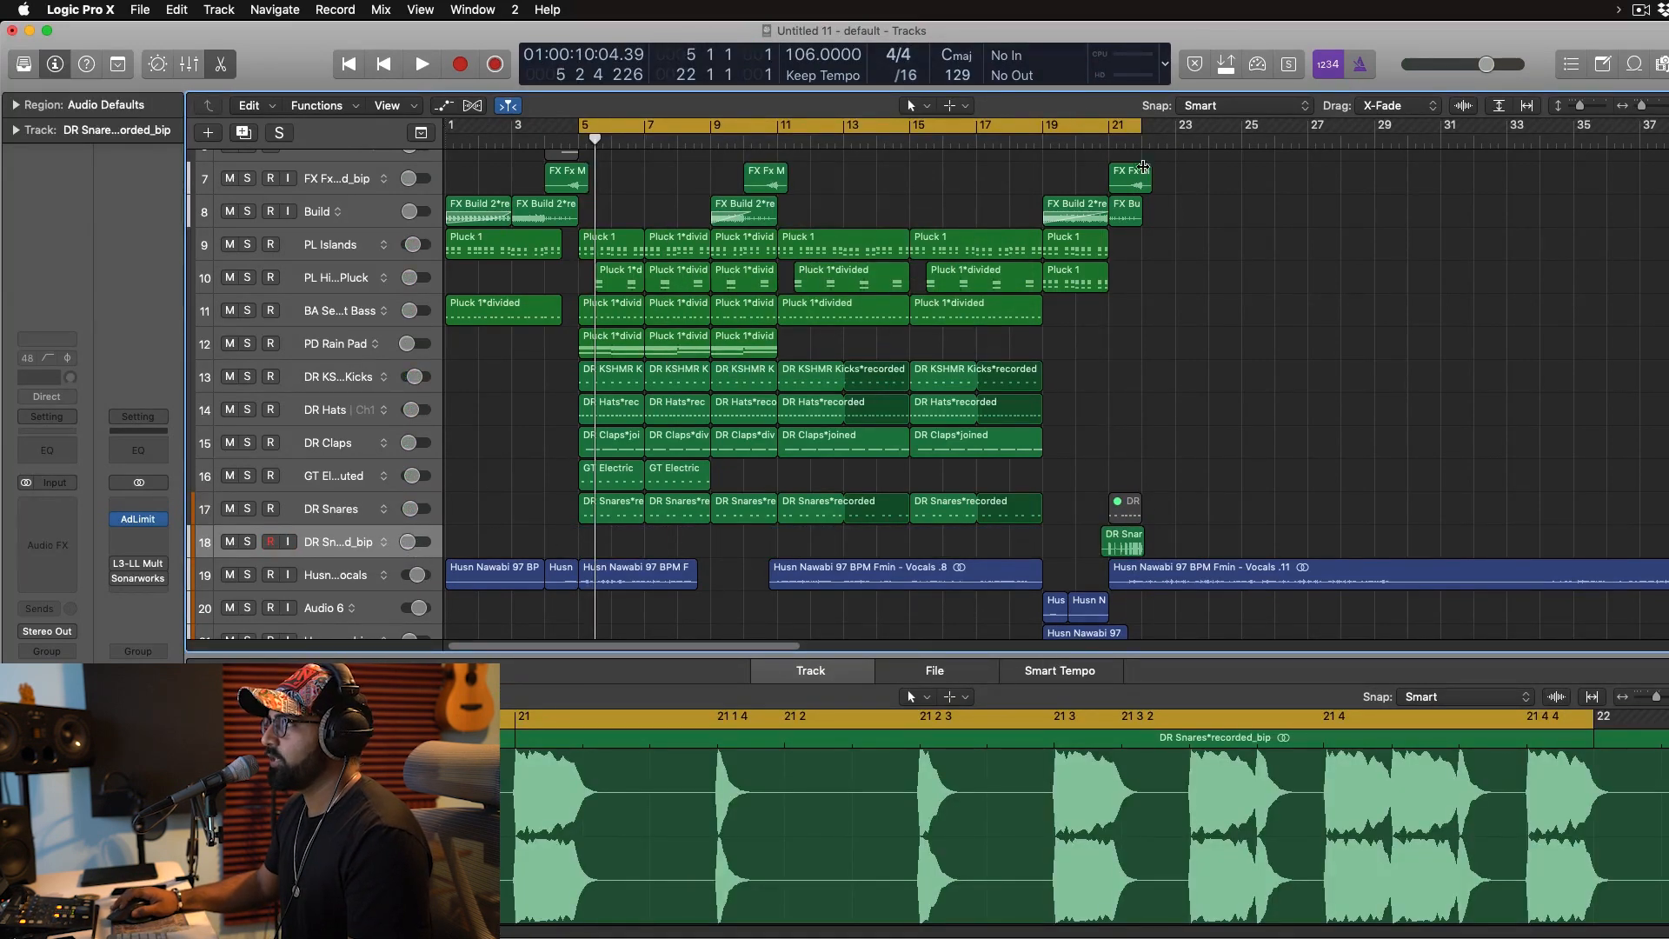
key("shift+space")
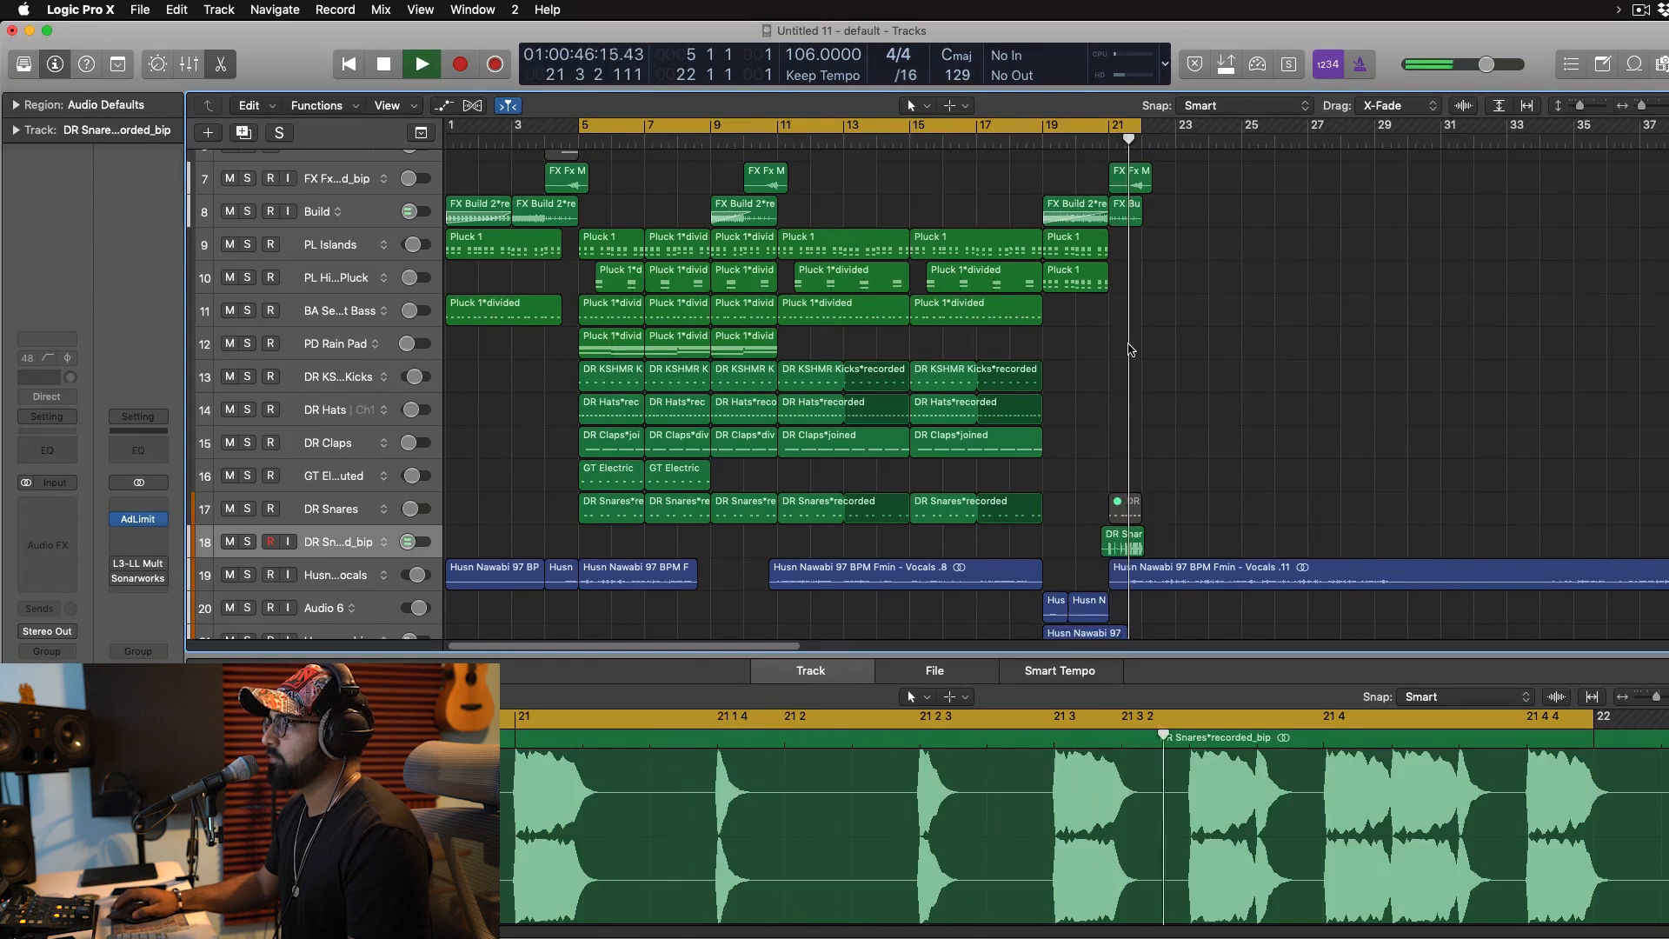
left_click(1111, 548)
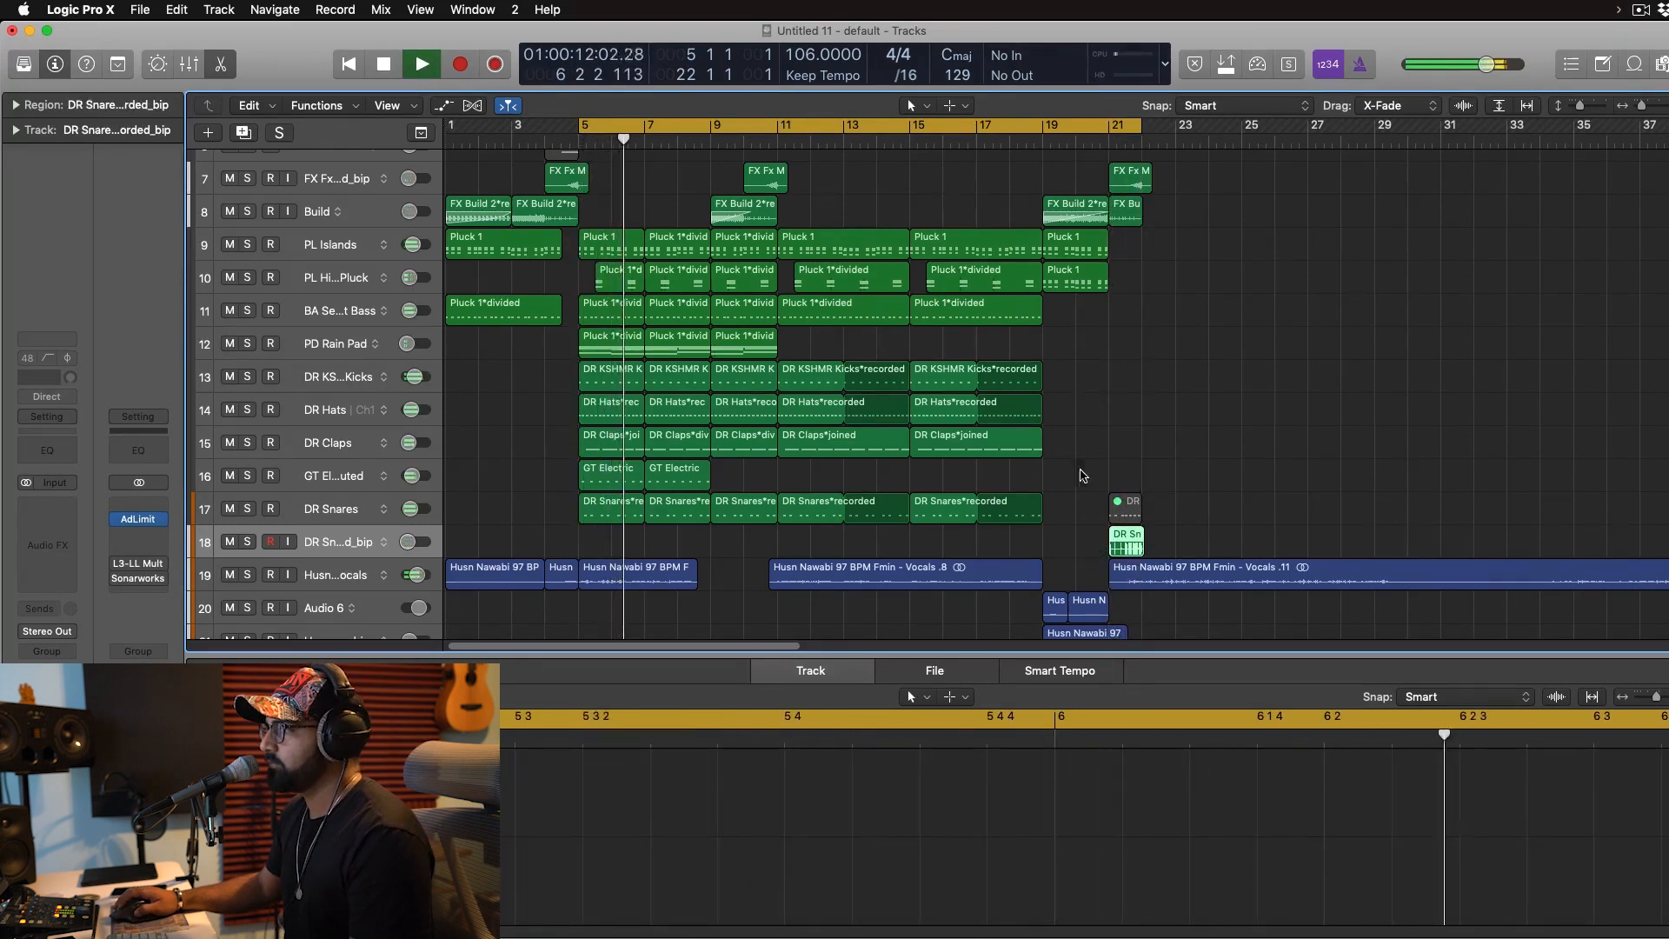
Look over all tracks of the arrangement from bar 1 to bar 22.
scroll(1015, 532, "down", 2)
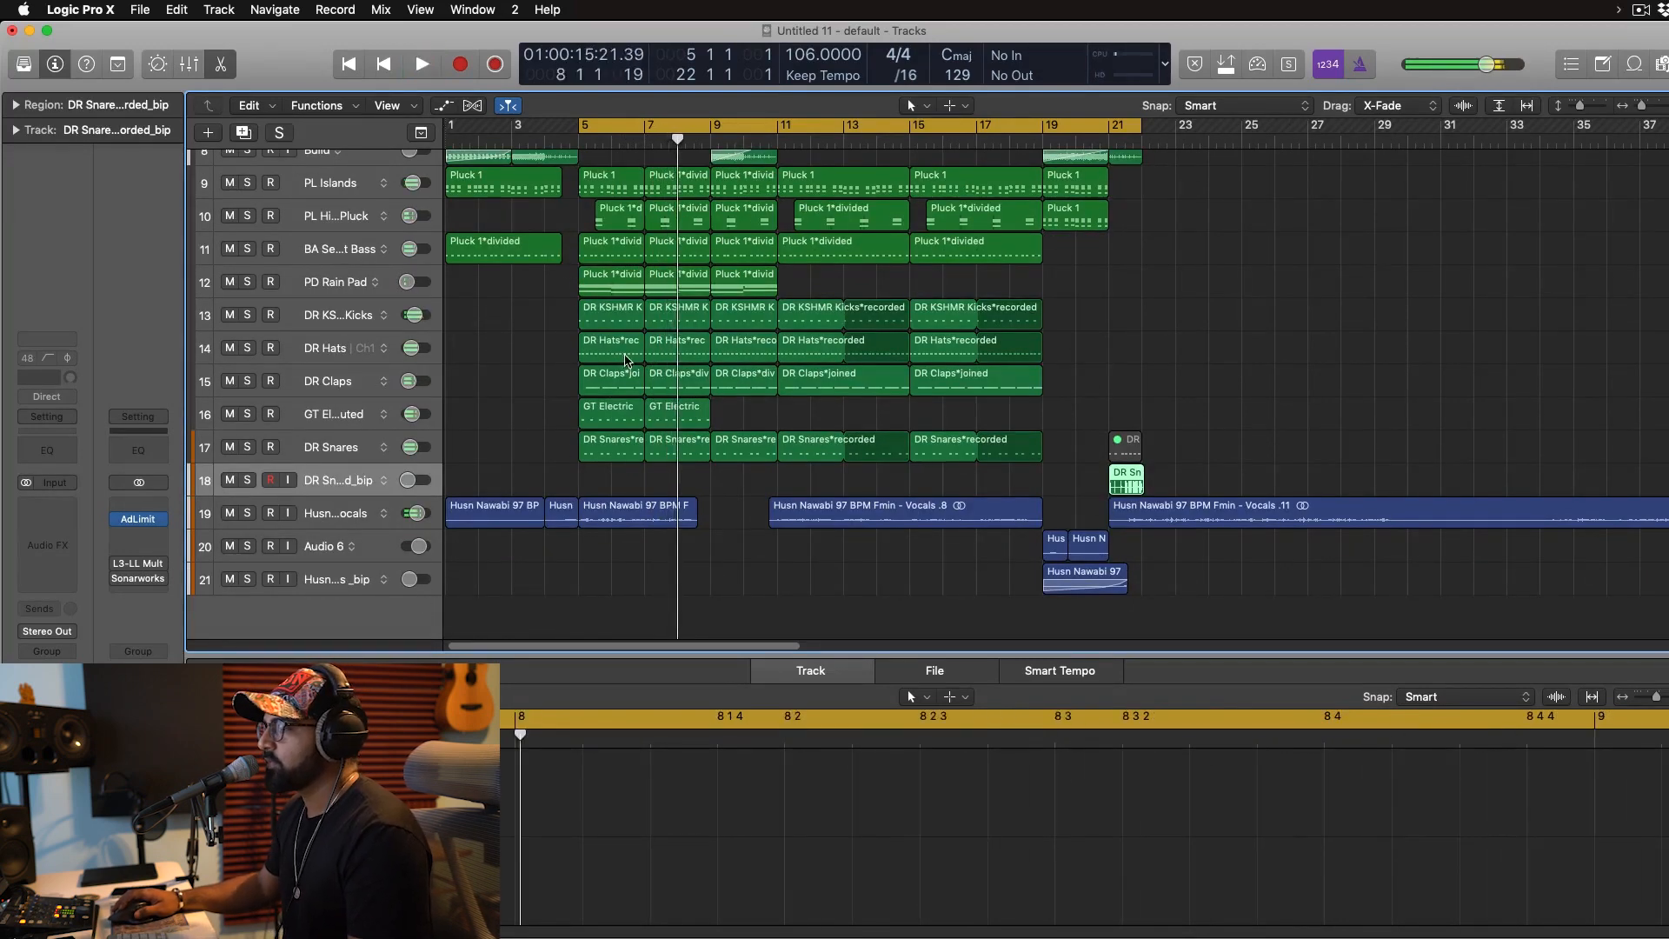
scroll(621, 406, "up", 5)
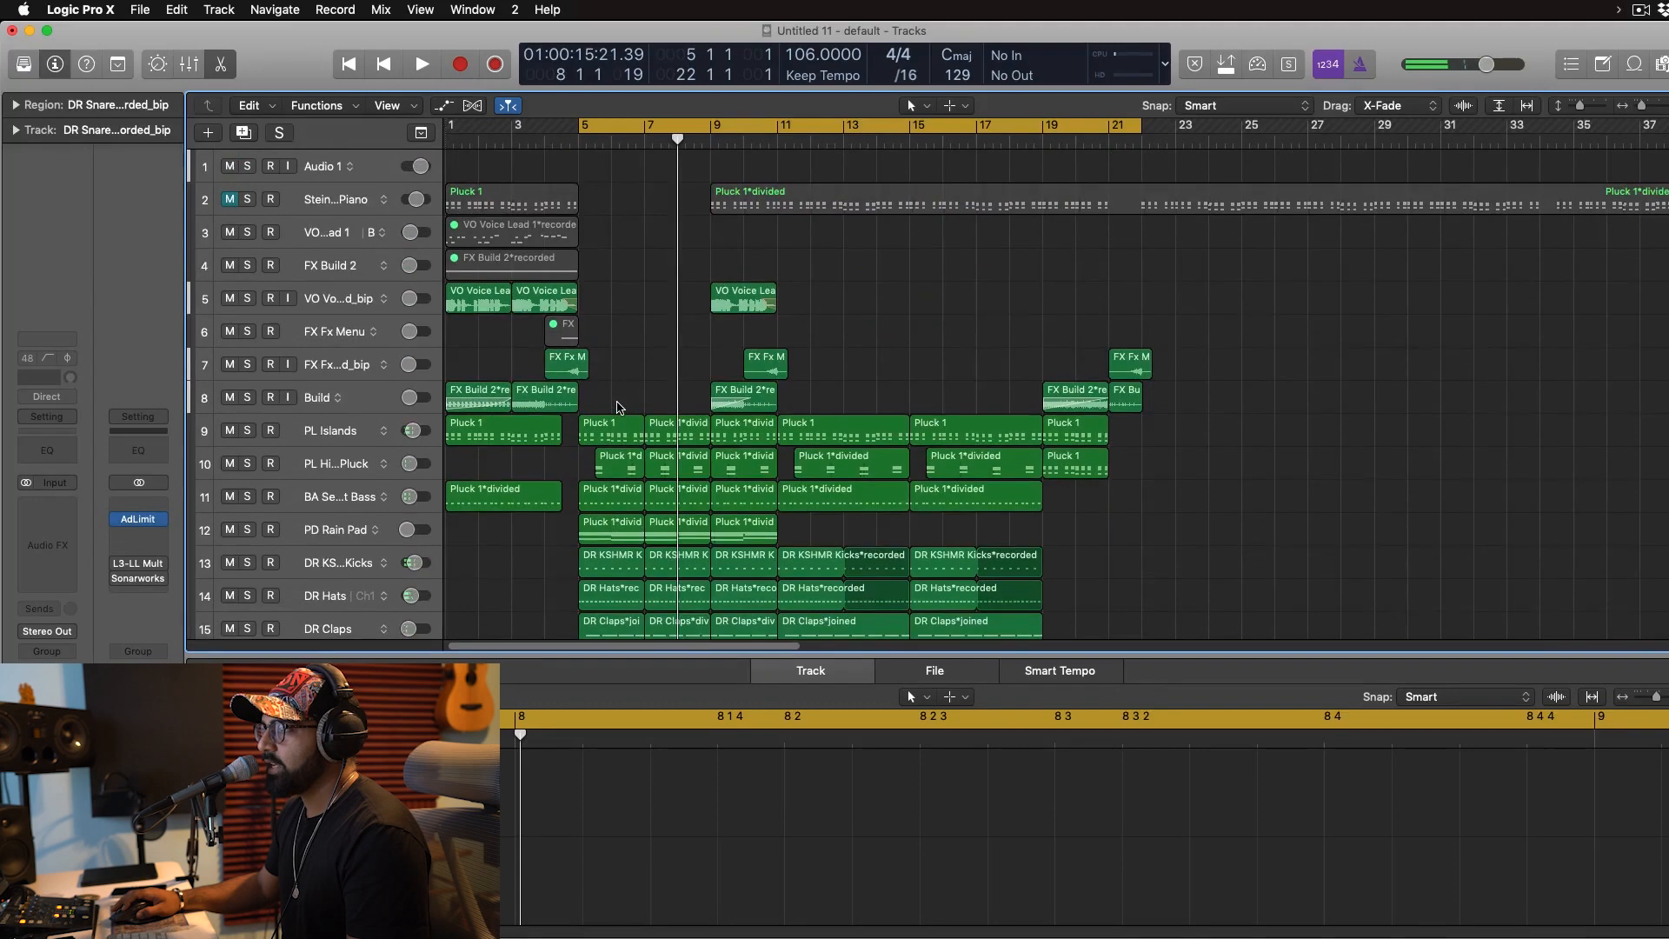
scroll(626, 408, "down", 5)
scroll(635, 410, "up", 5)
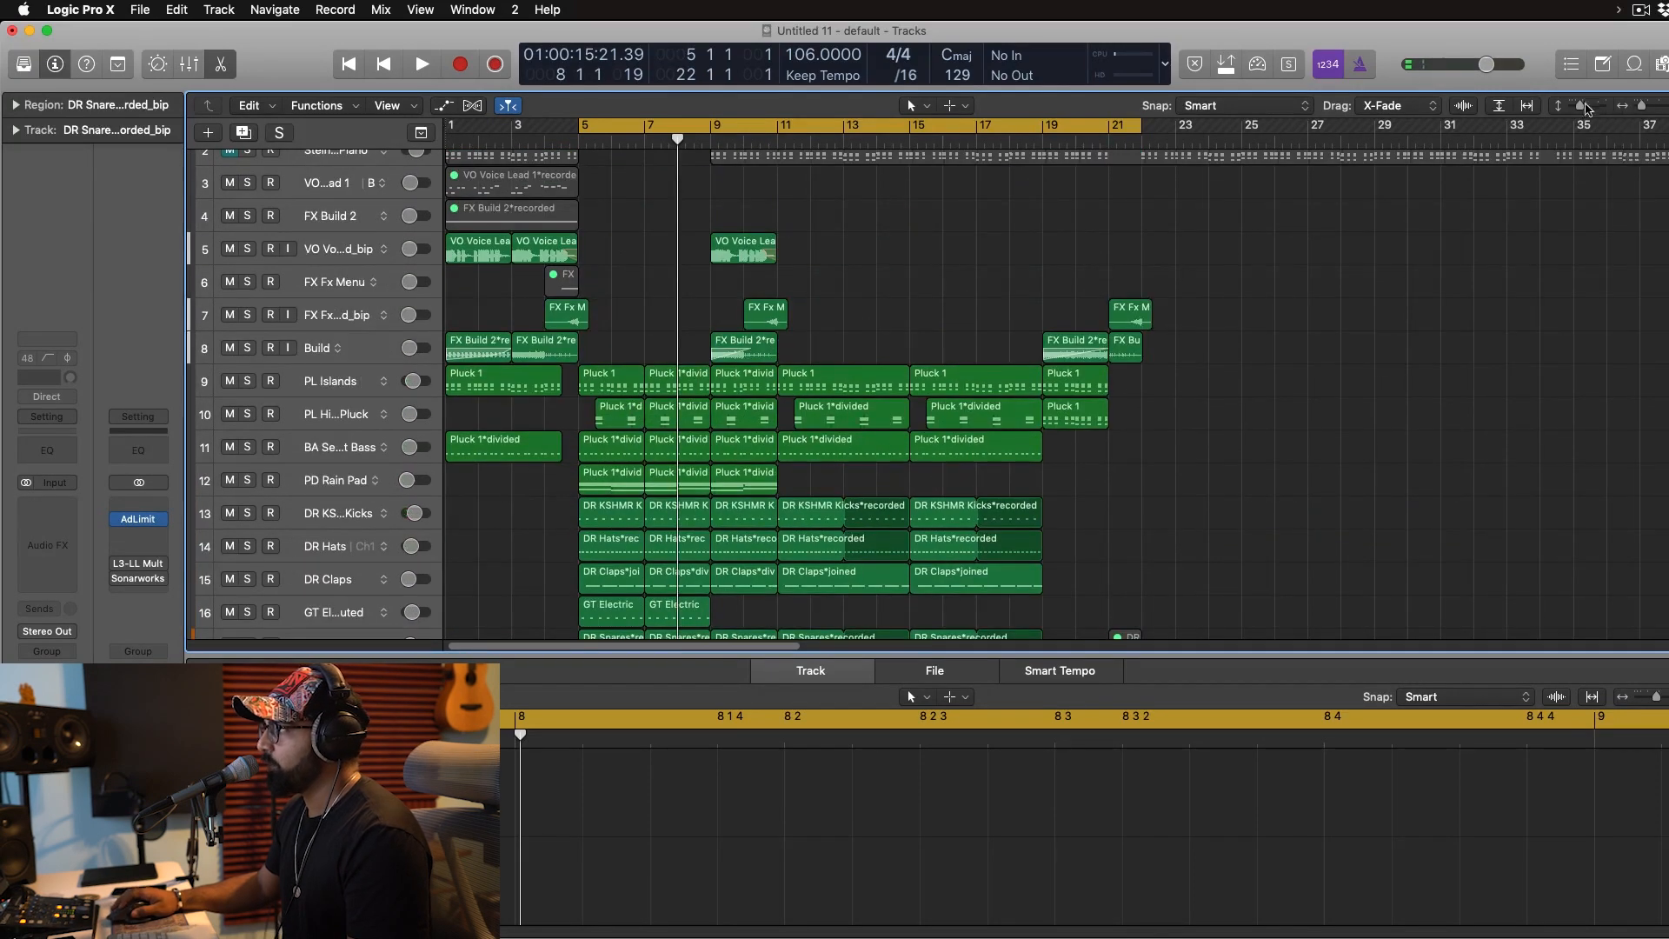
left_click_drag(1582, 105, 1576, 105)
scroll(1136, 428, "up", 5)
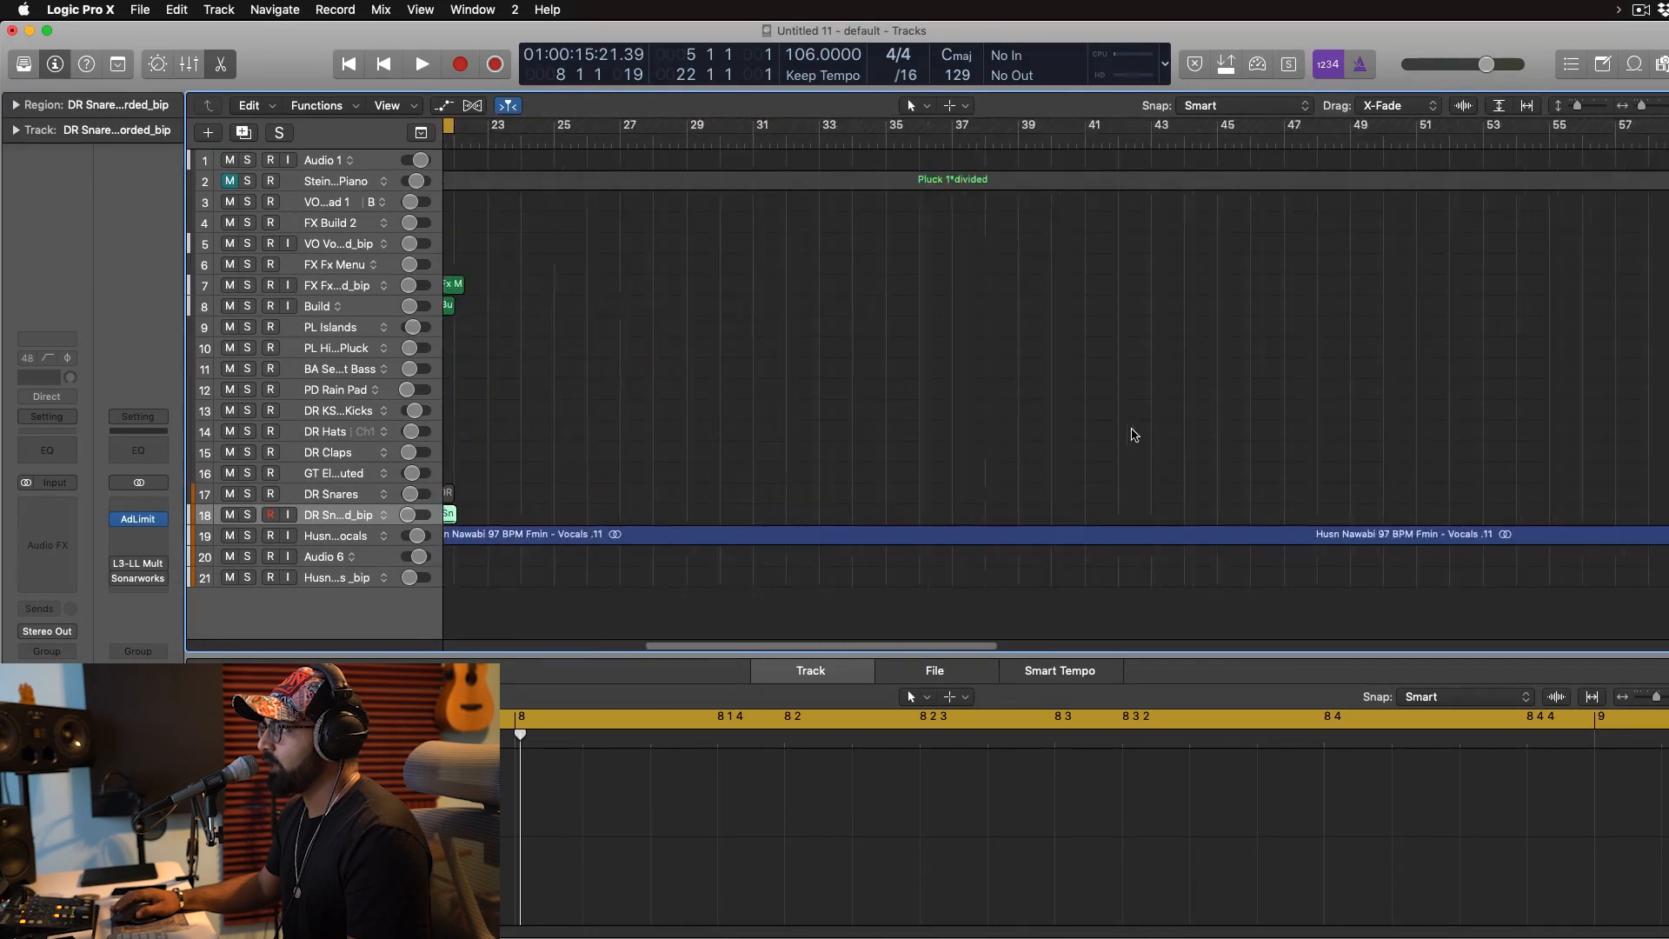
scroll(1133, 432, "down", 5)
scroll(869, 392, "right", 2)
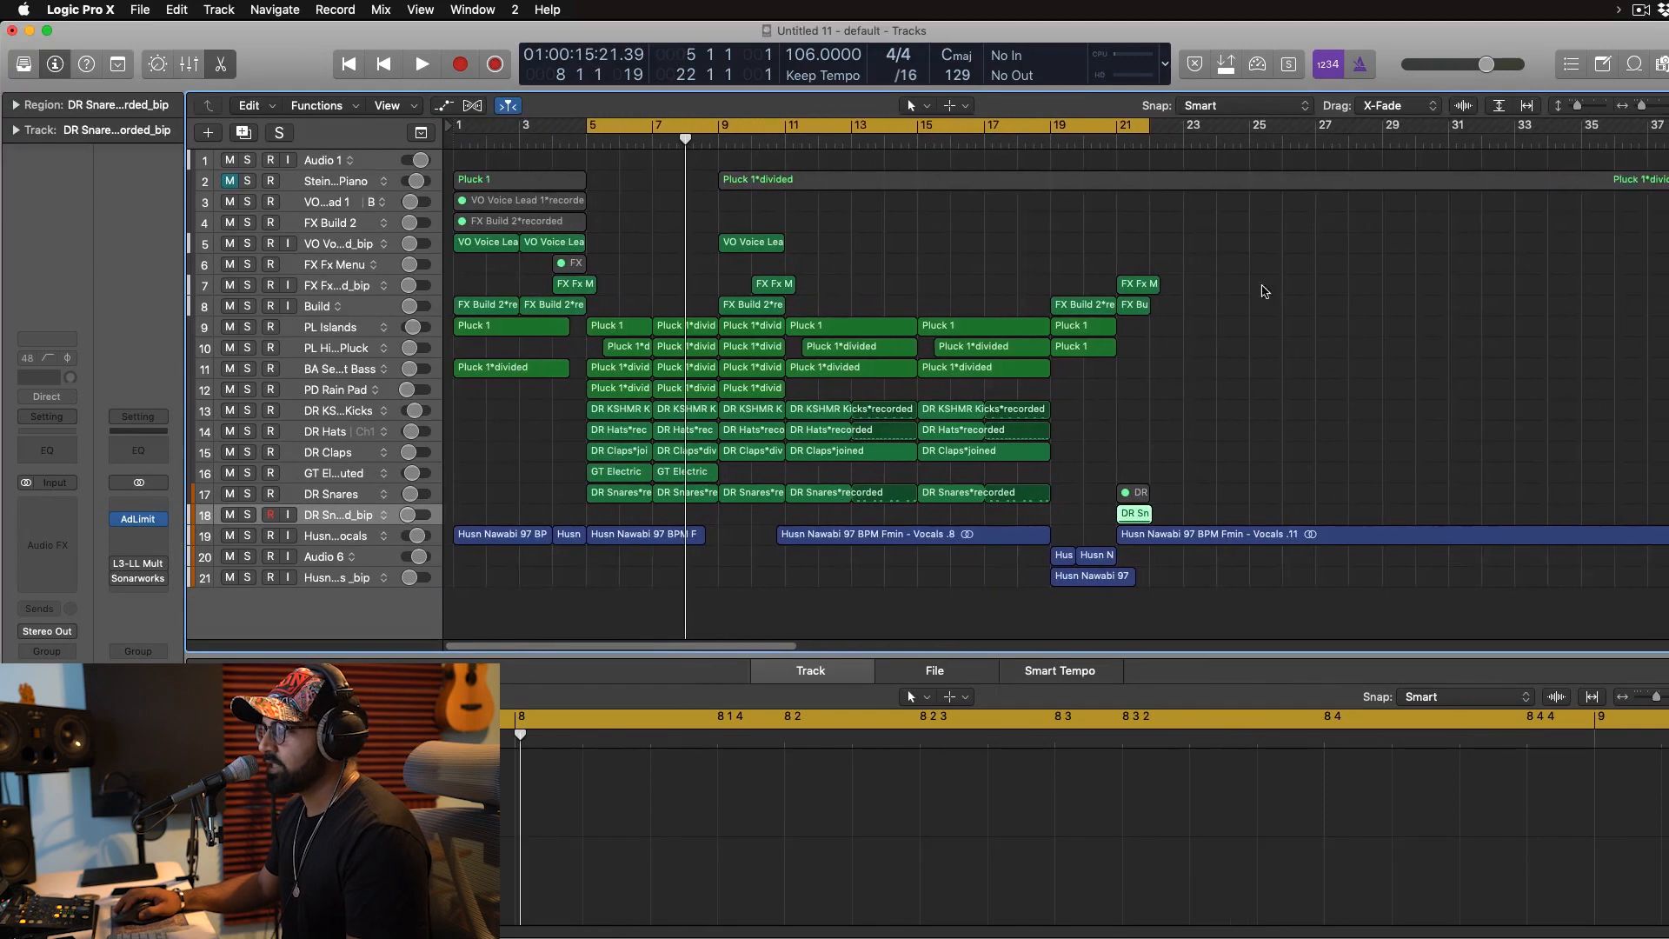
left_click(1584, 105)
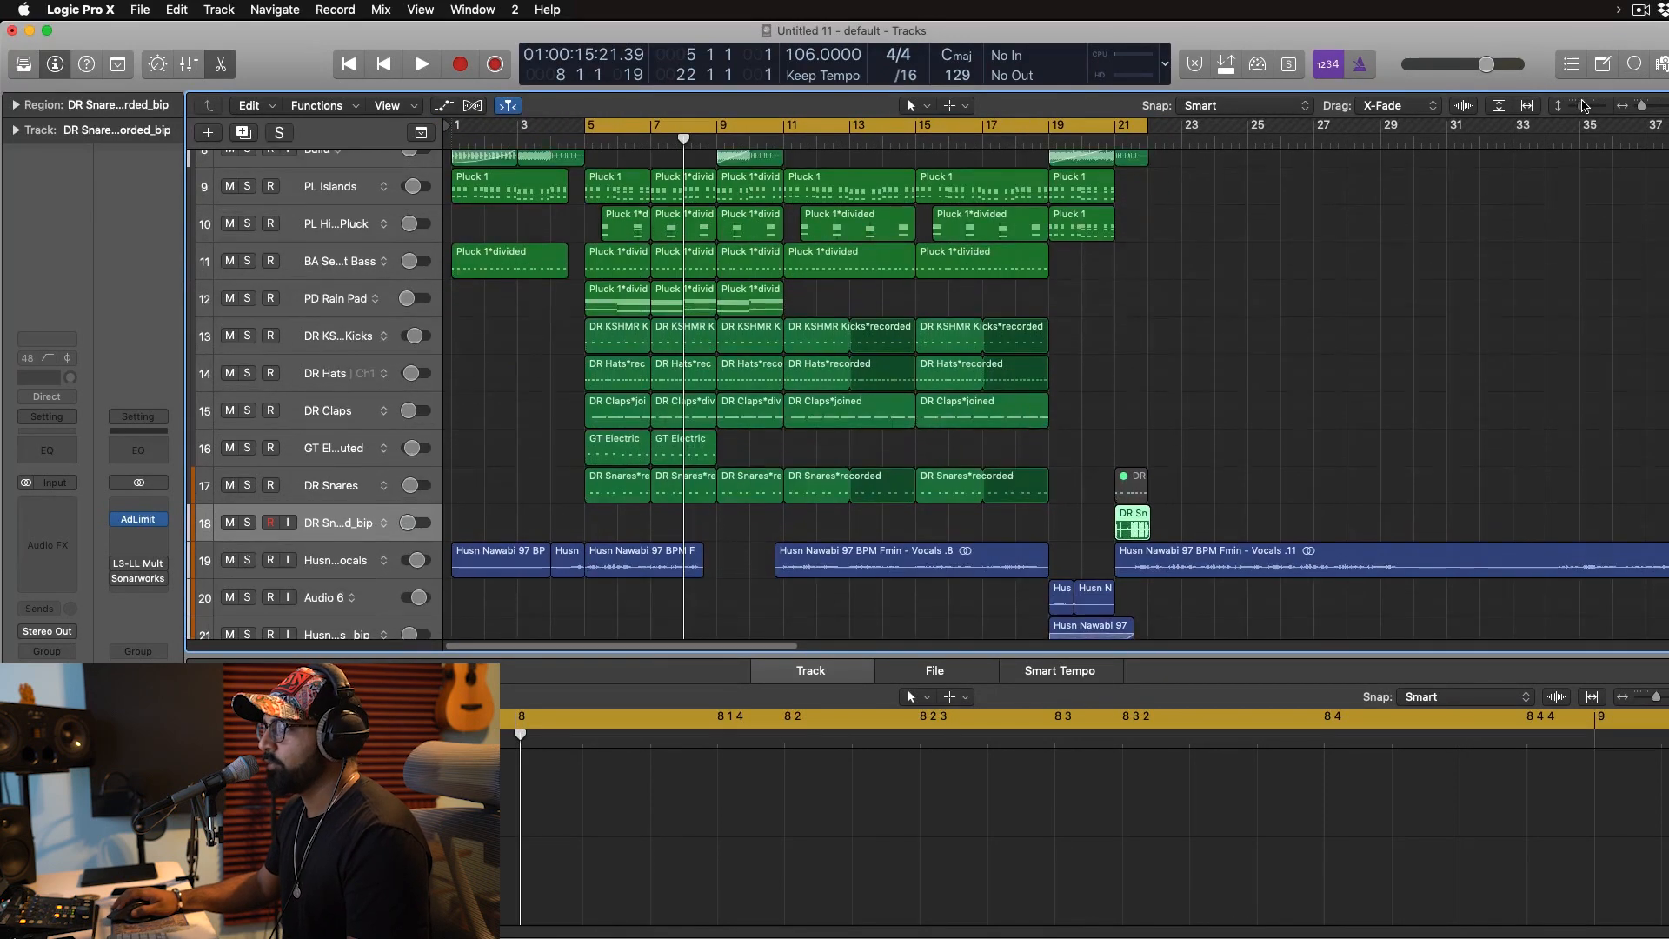
scroll(635, 531, "up", 1)
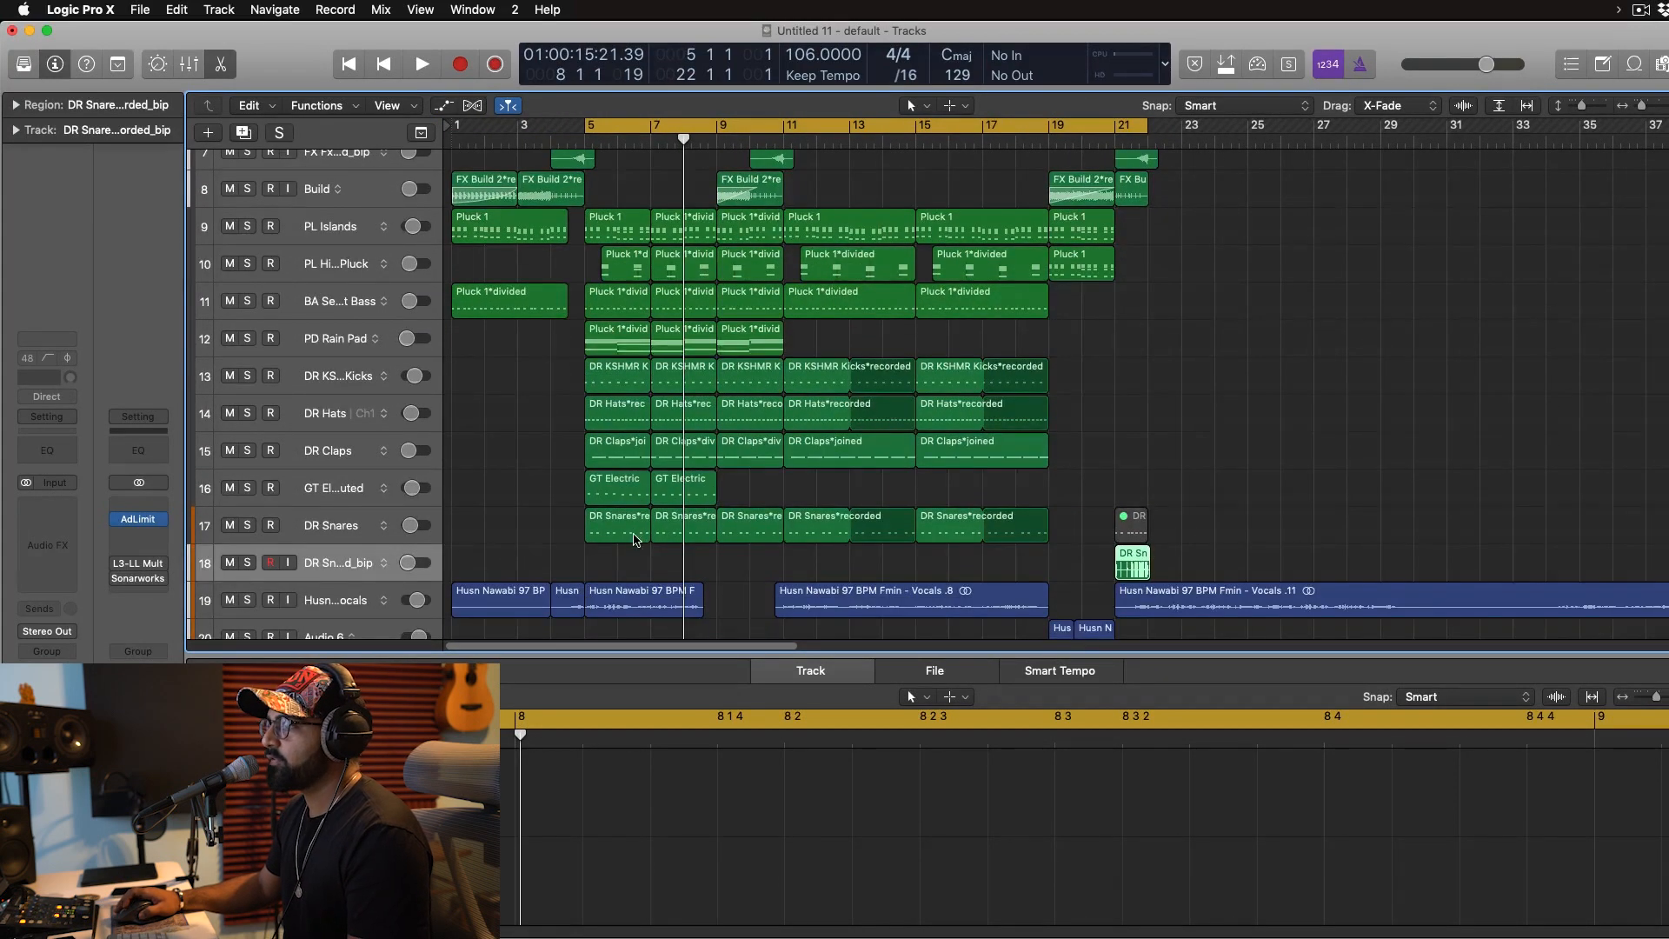
scroll(635, 539, "up", 4)
scroll(636, 538, "down", 4)
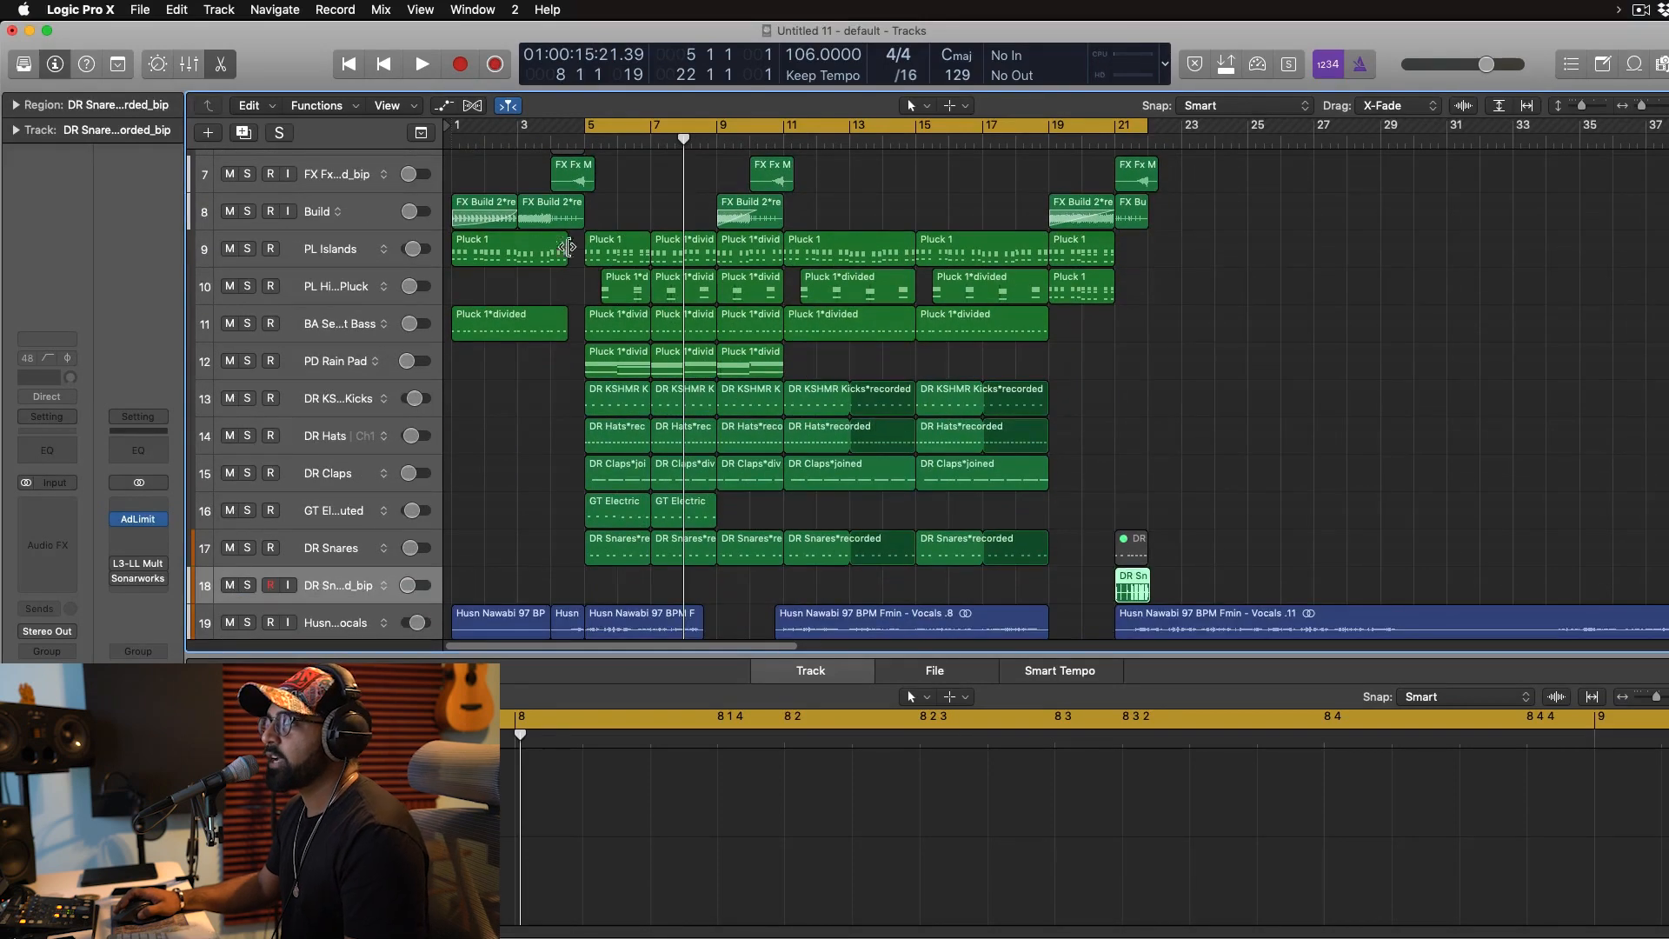
Place the playhead at bar 5 and mute the main Husn Nawabi vocals track.
left_click(590, 141)
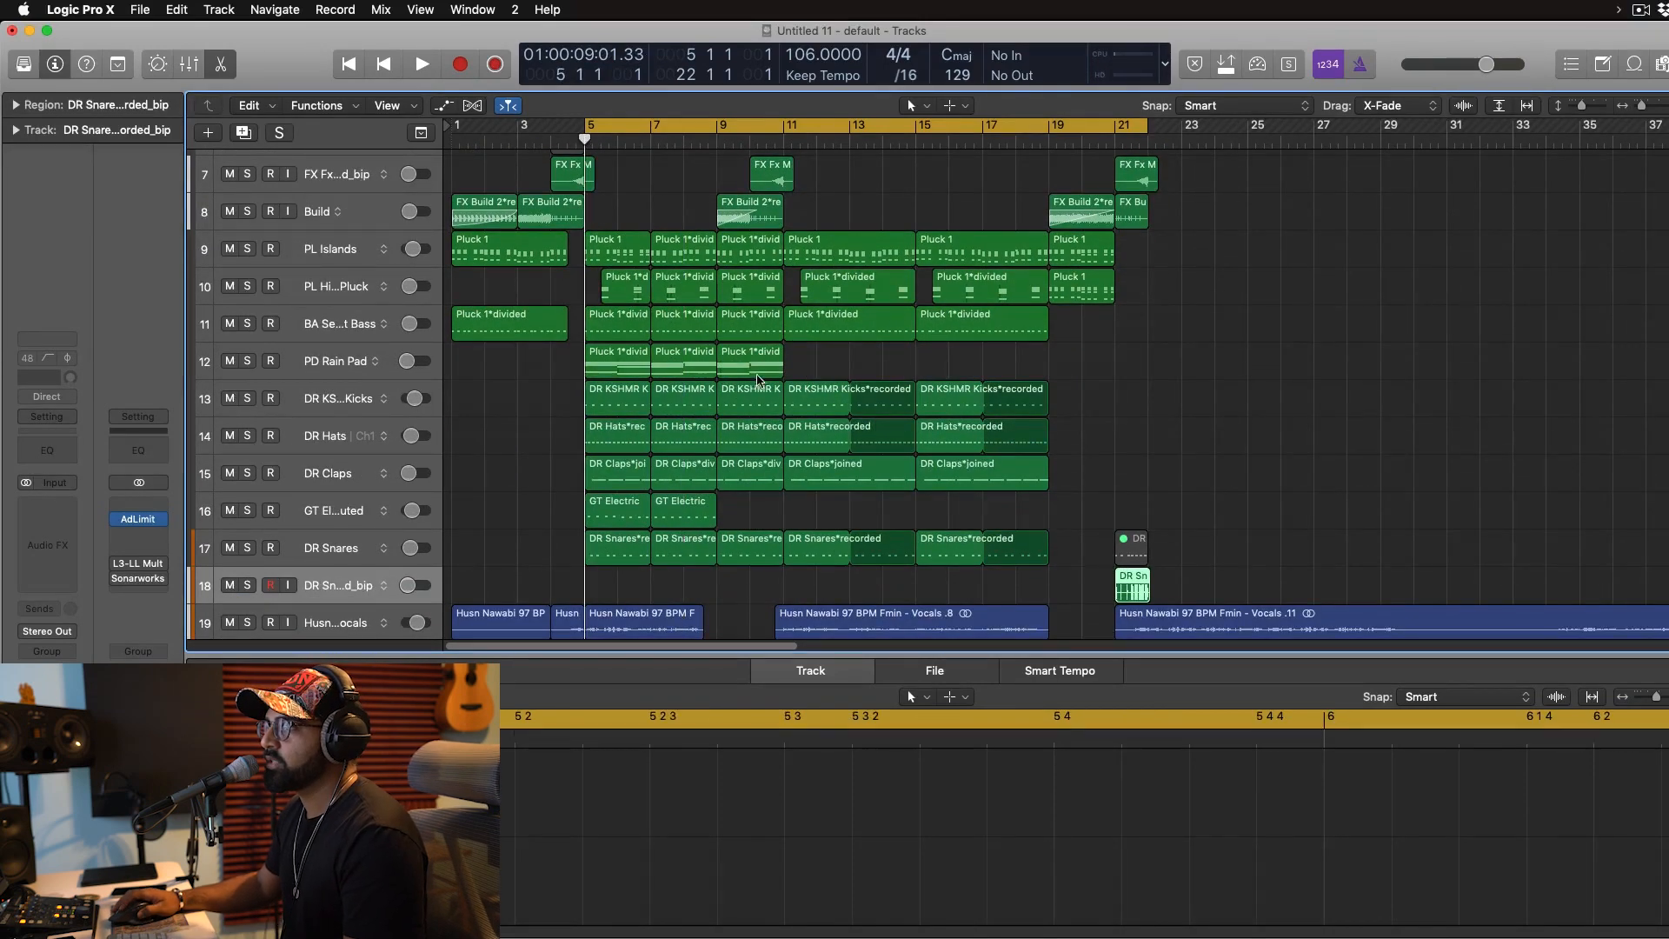
scroll(548, 585, "down", 3)
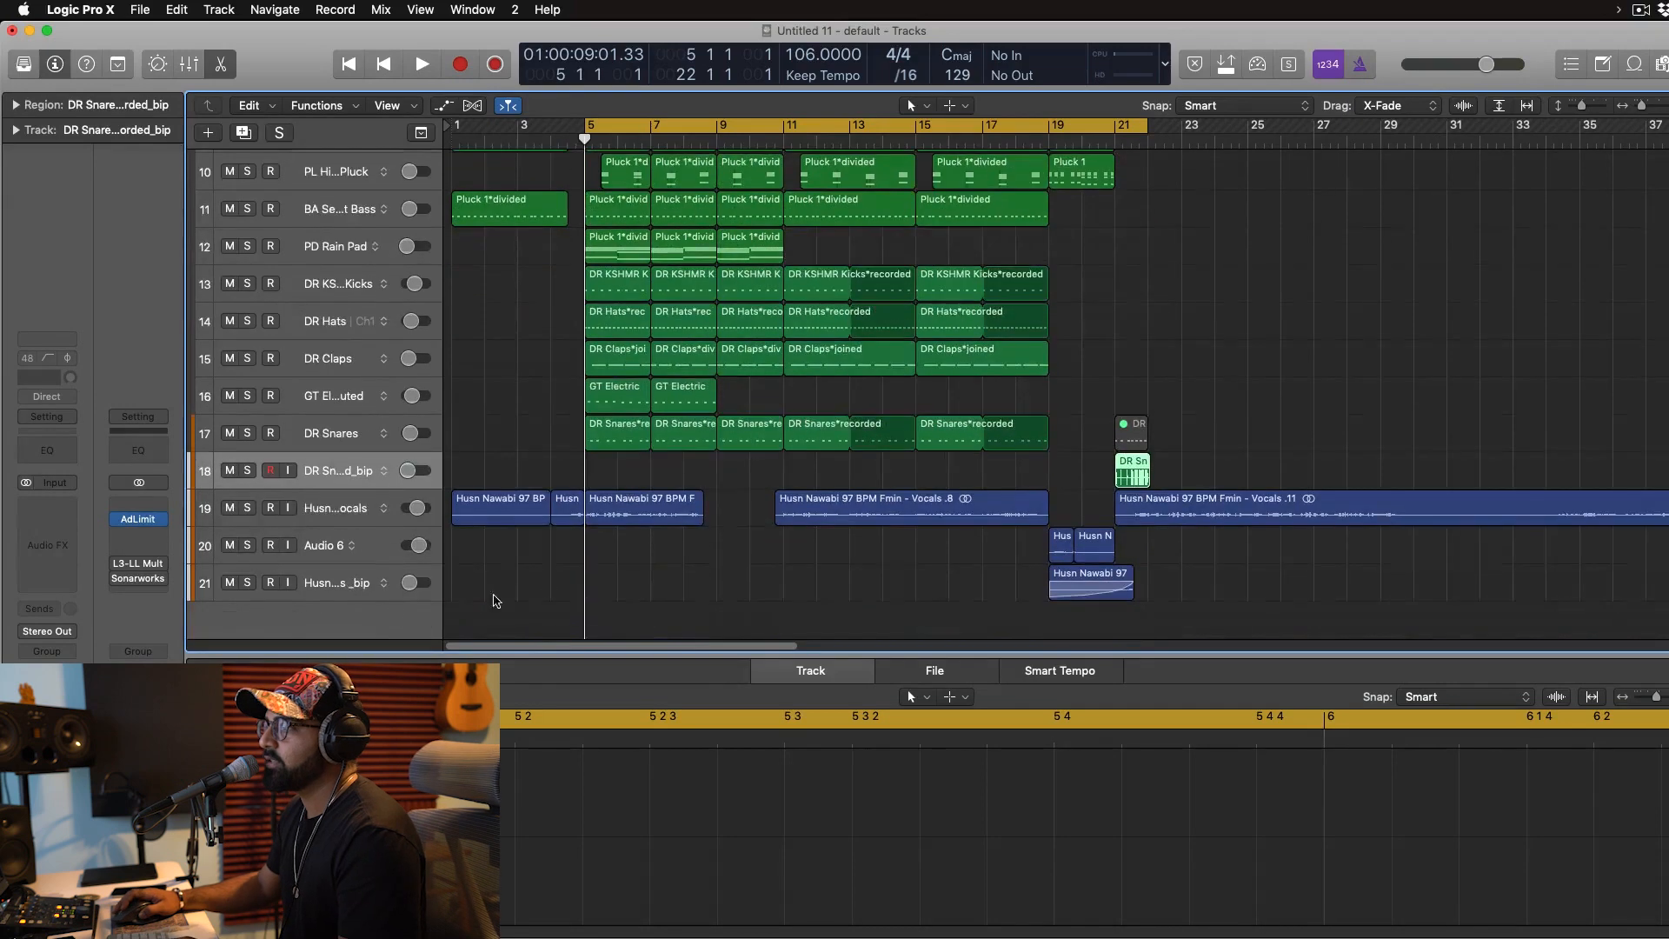
left_click(230, 507)
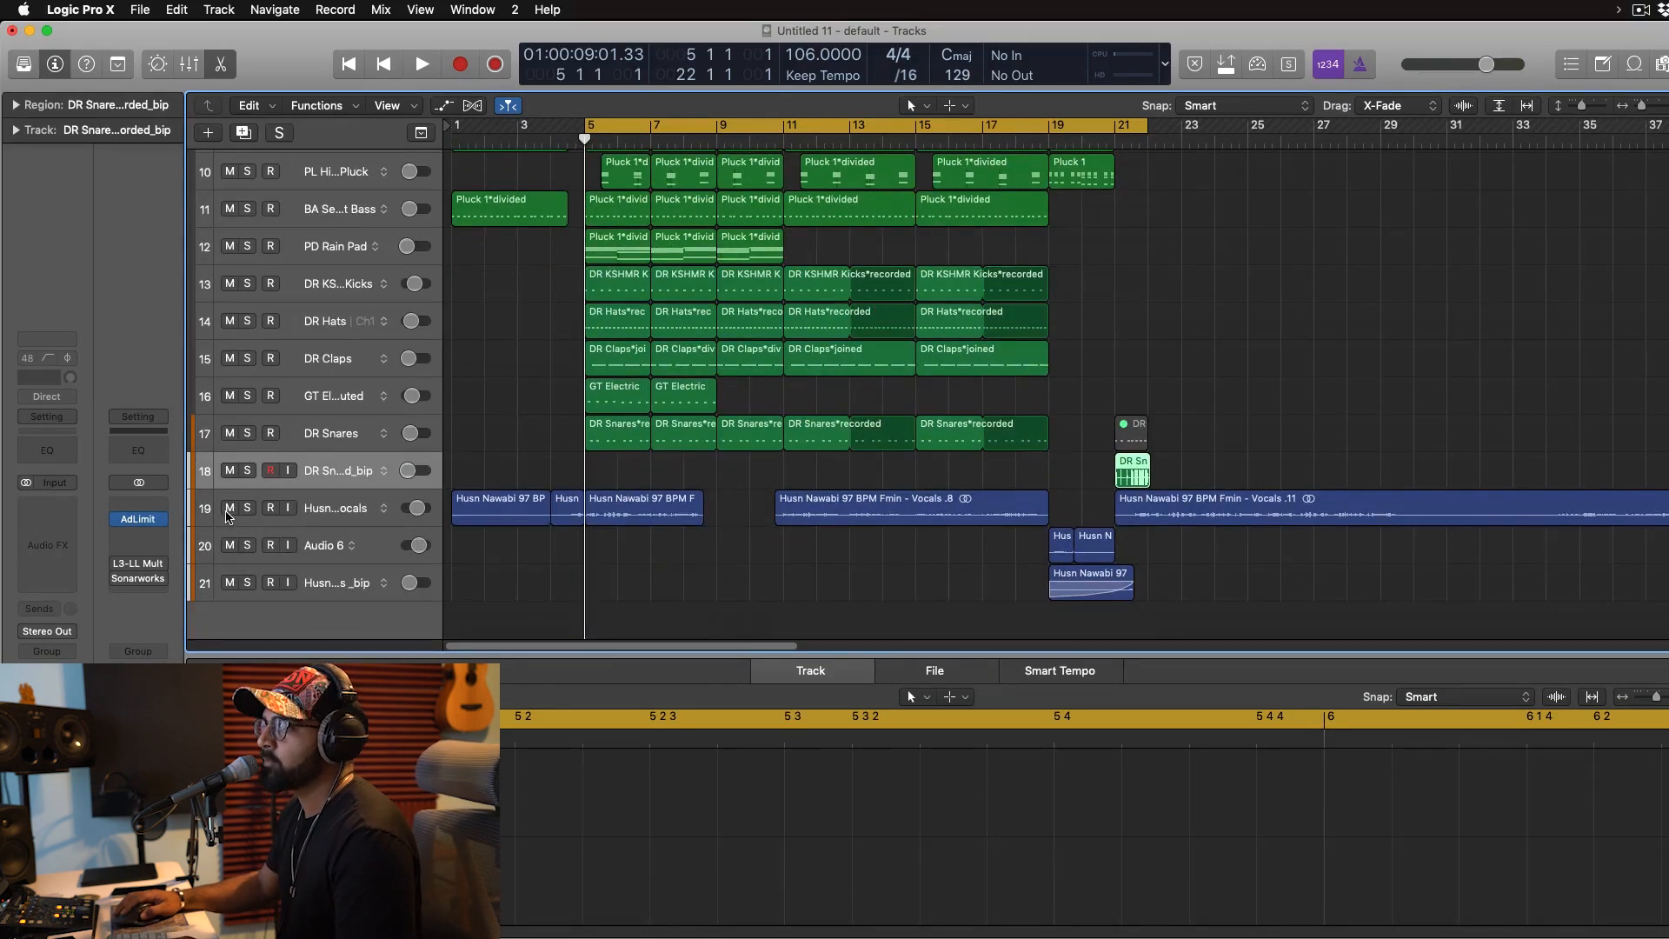
Turn off cycle mode and play the arrangement from bar 1.
scroll(721, 380, "up", 7)
key("c")
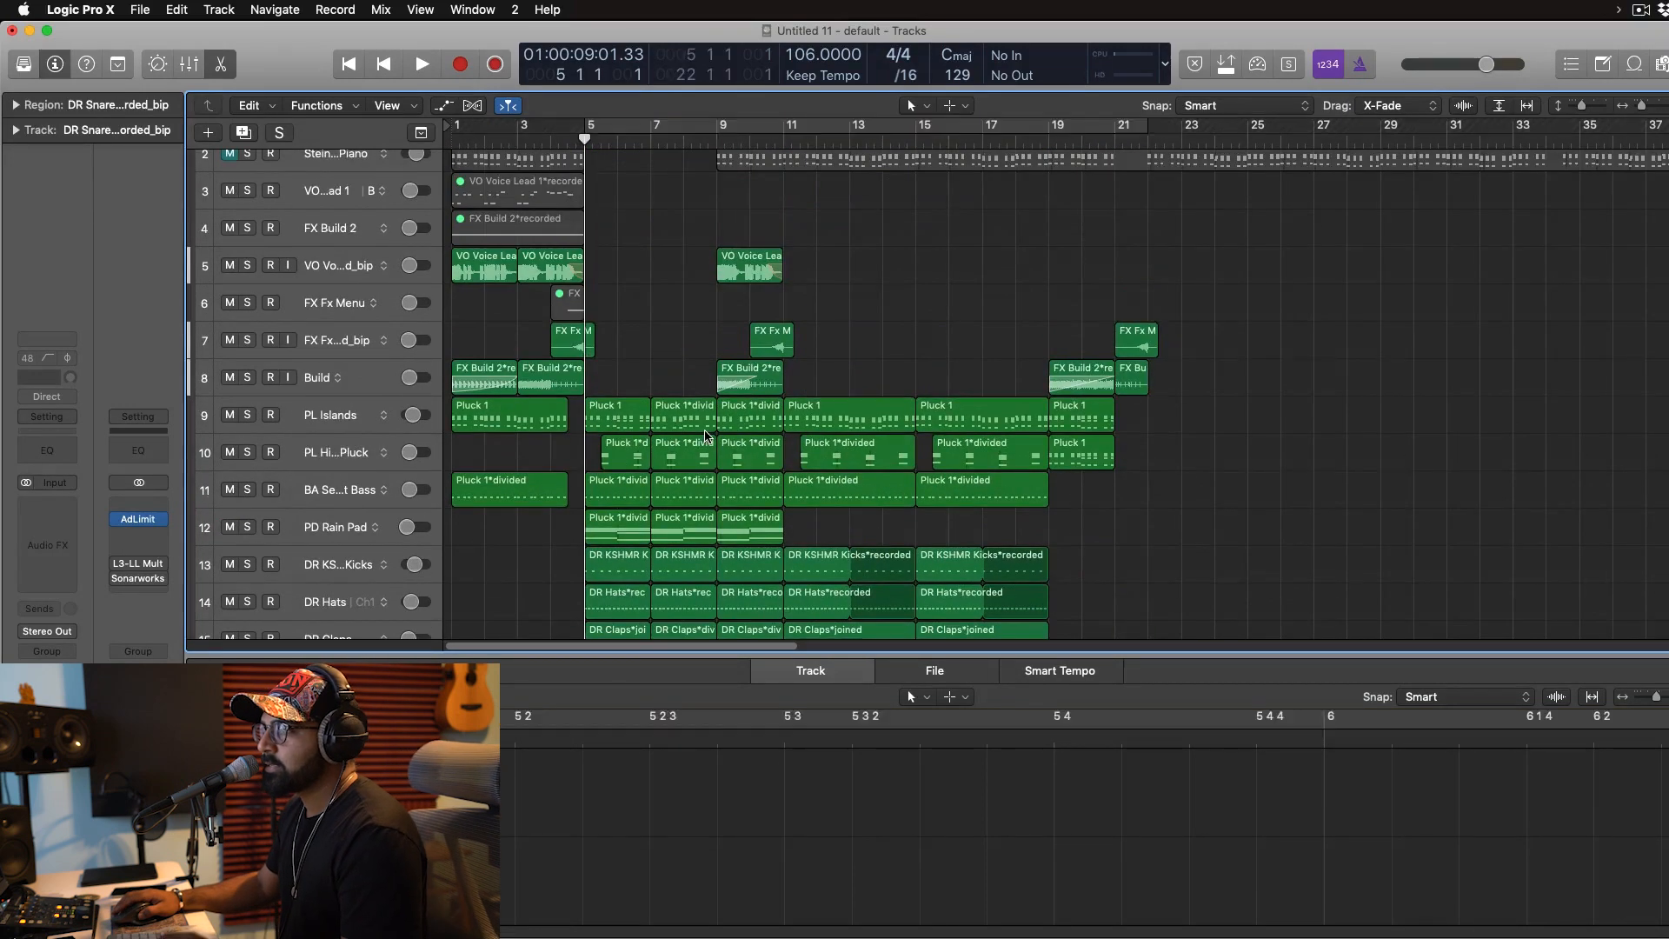
scroll(700, 426, "down", 4)
scroll(630, 405, "up", 1)
key("Return")
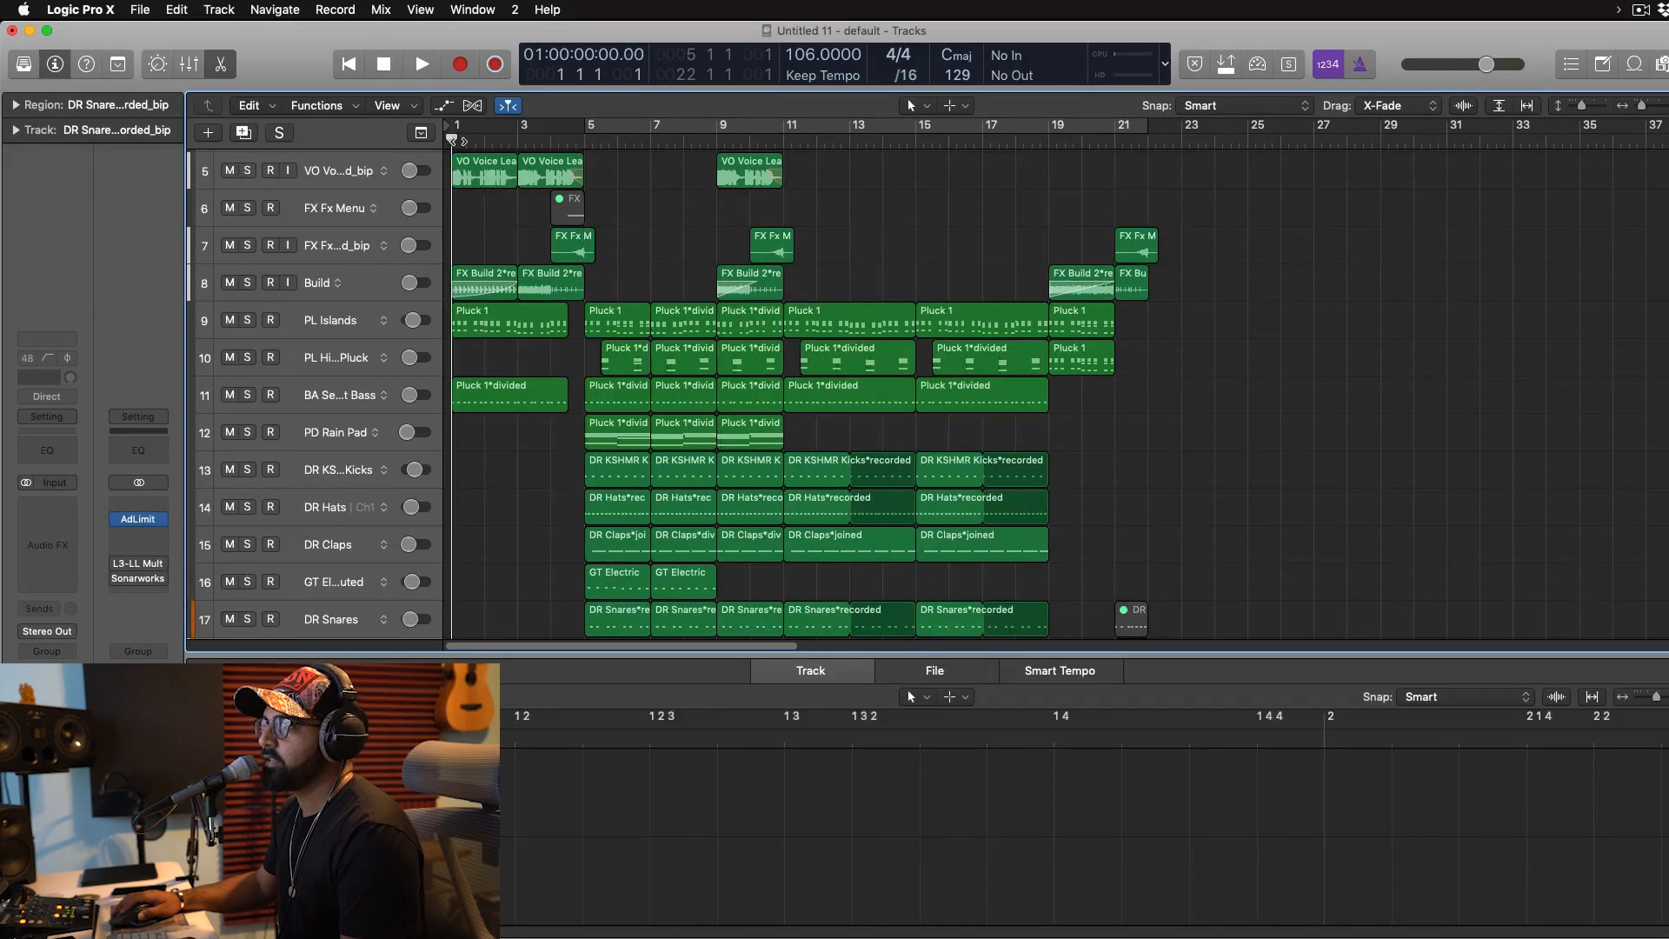
key("space")
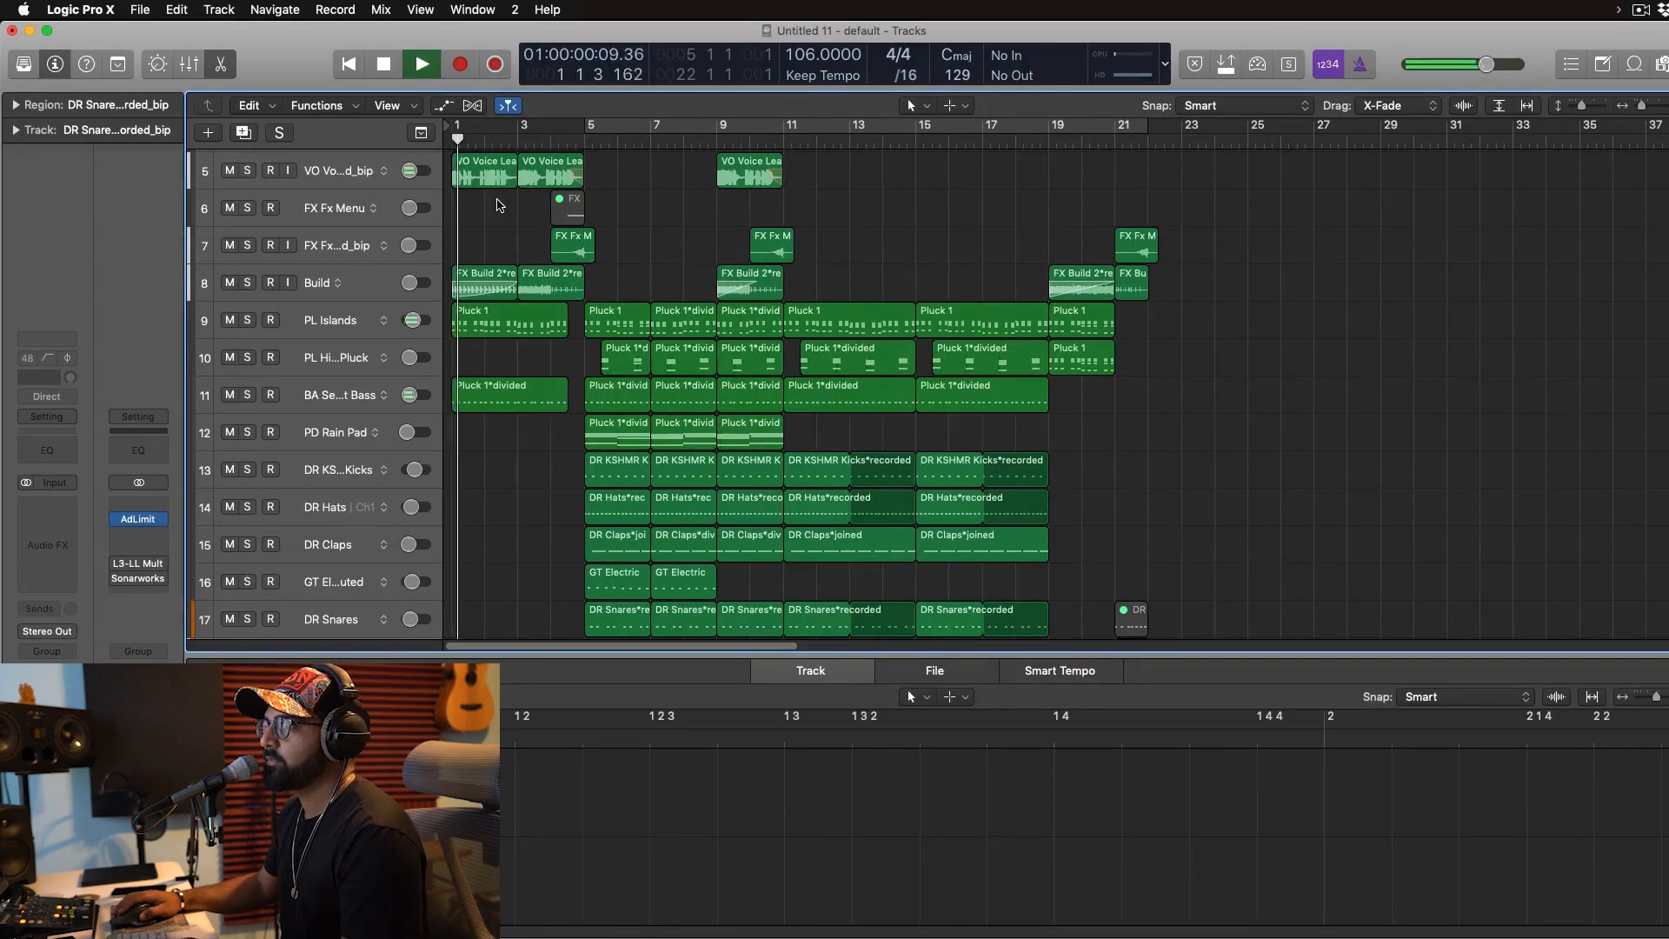
Insert a Channel EQ on the bounced VO Voice Lead track with a high shelf of +5.0 dB at 3500 Hz and the analyzer on.
left_click(352, 172)
left_click(66, 453)
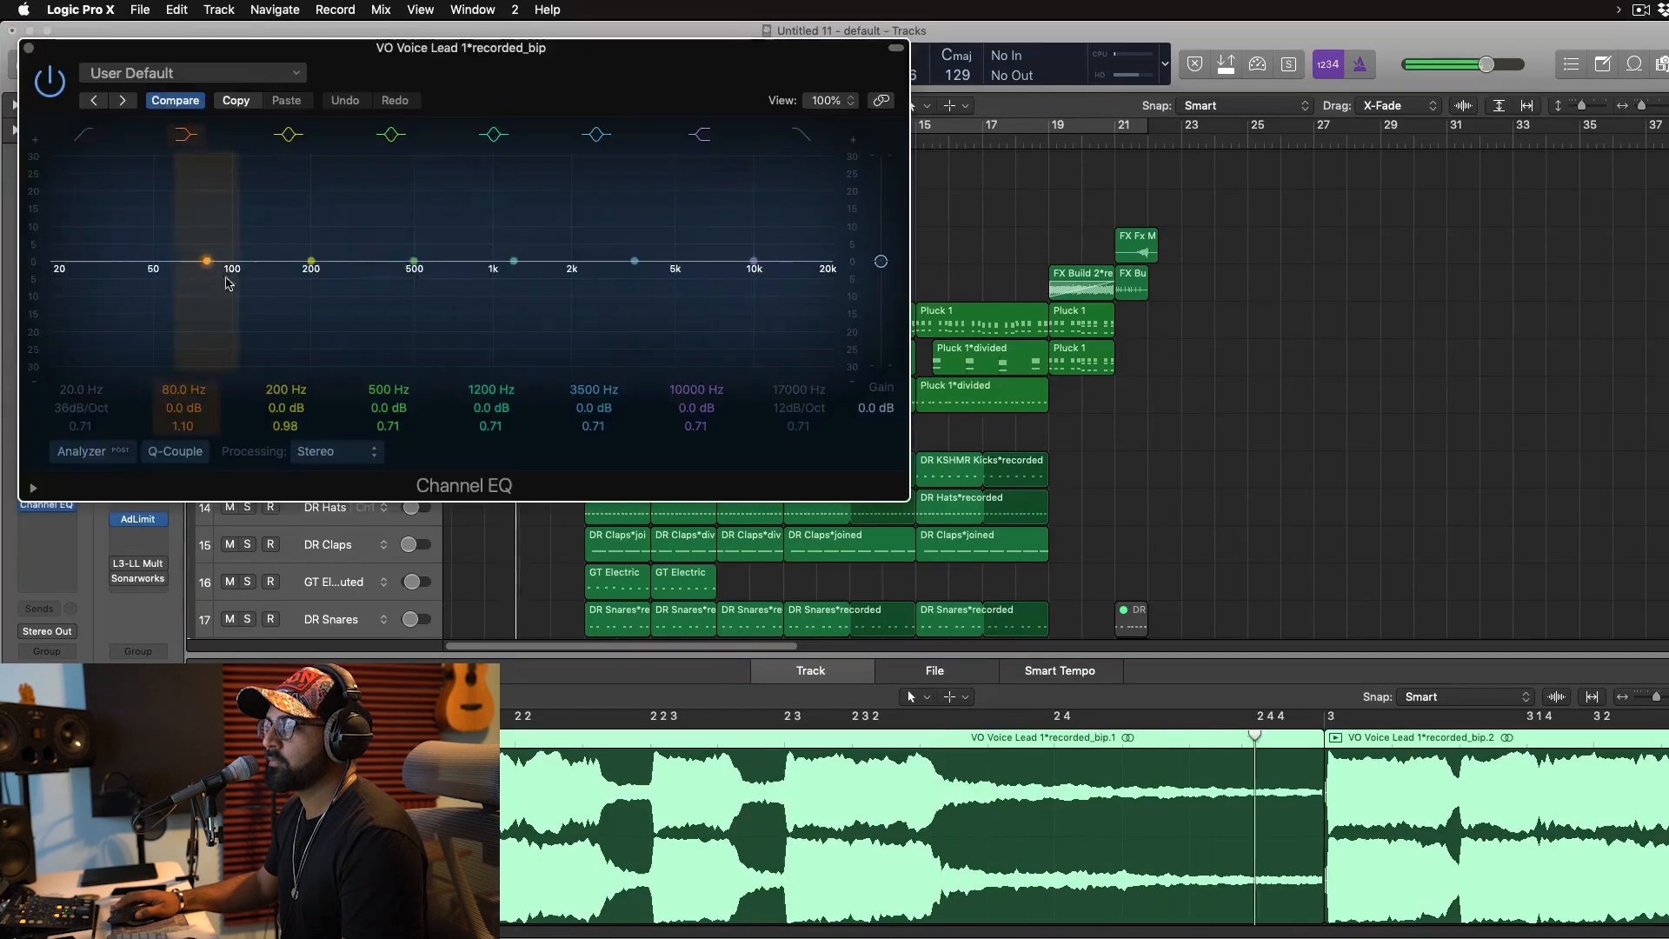
left_click_drag(745, 261, 574, 227)
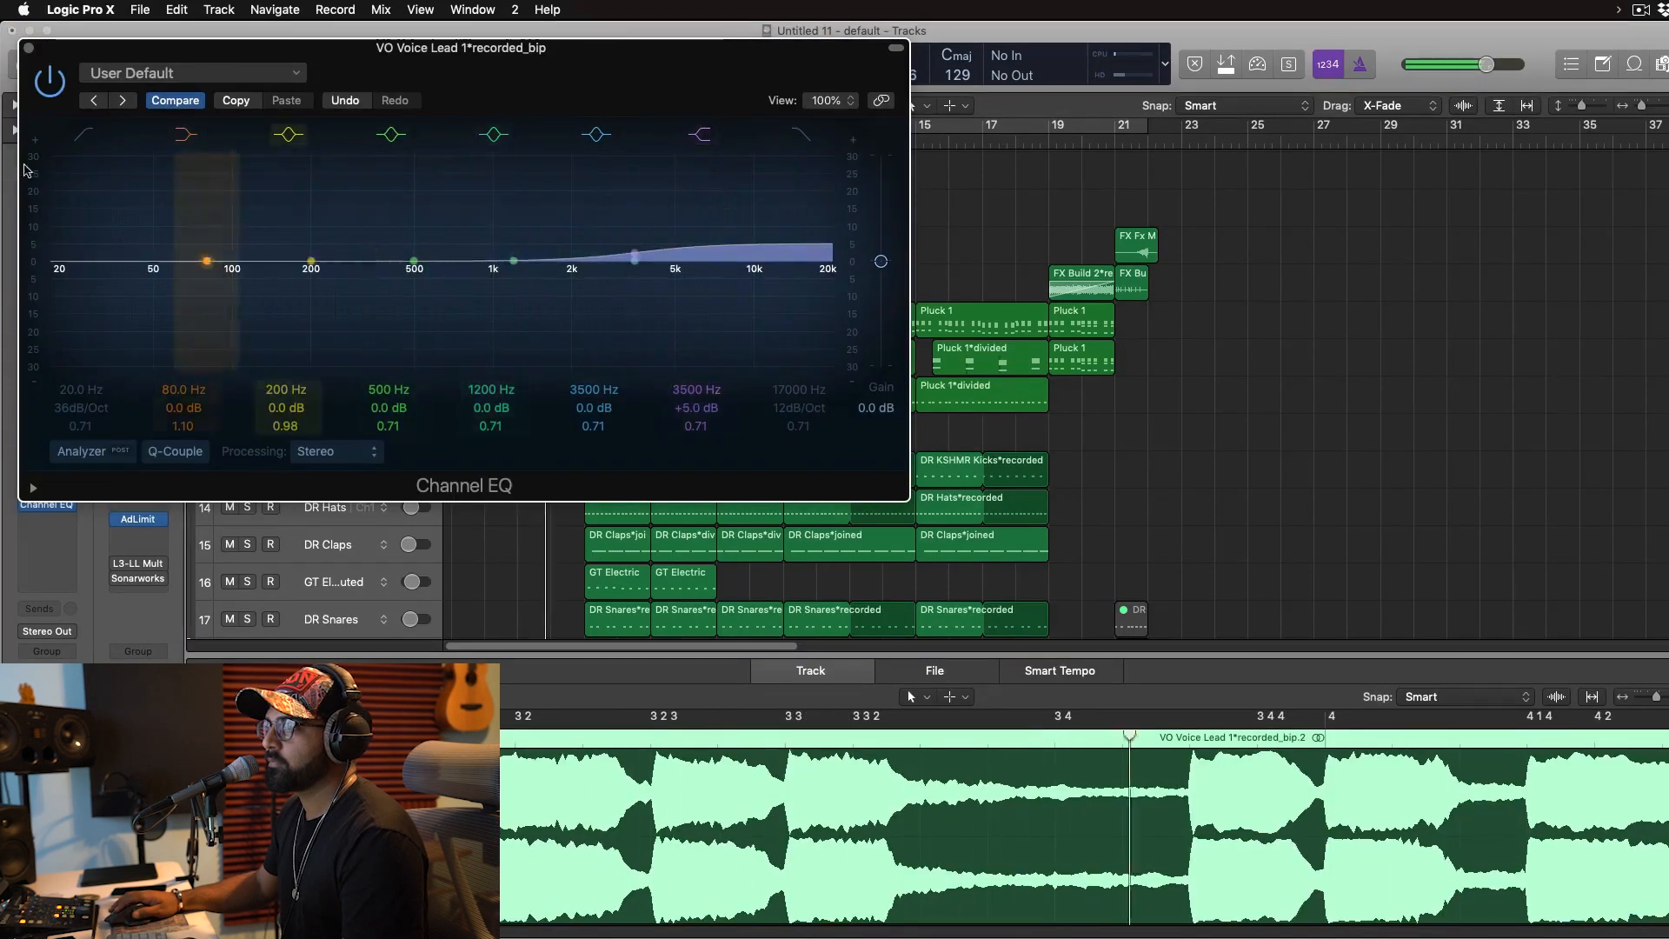
left_click(81, 451)
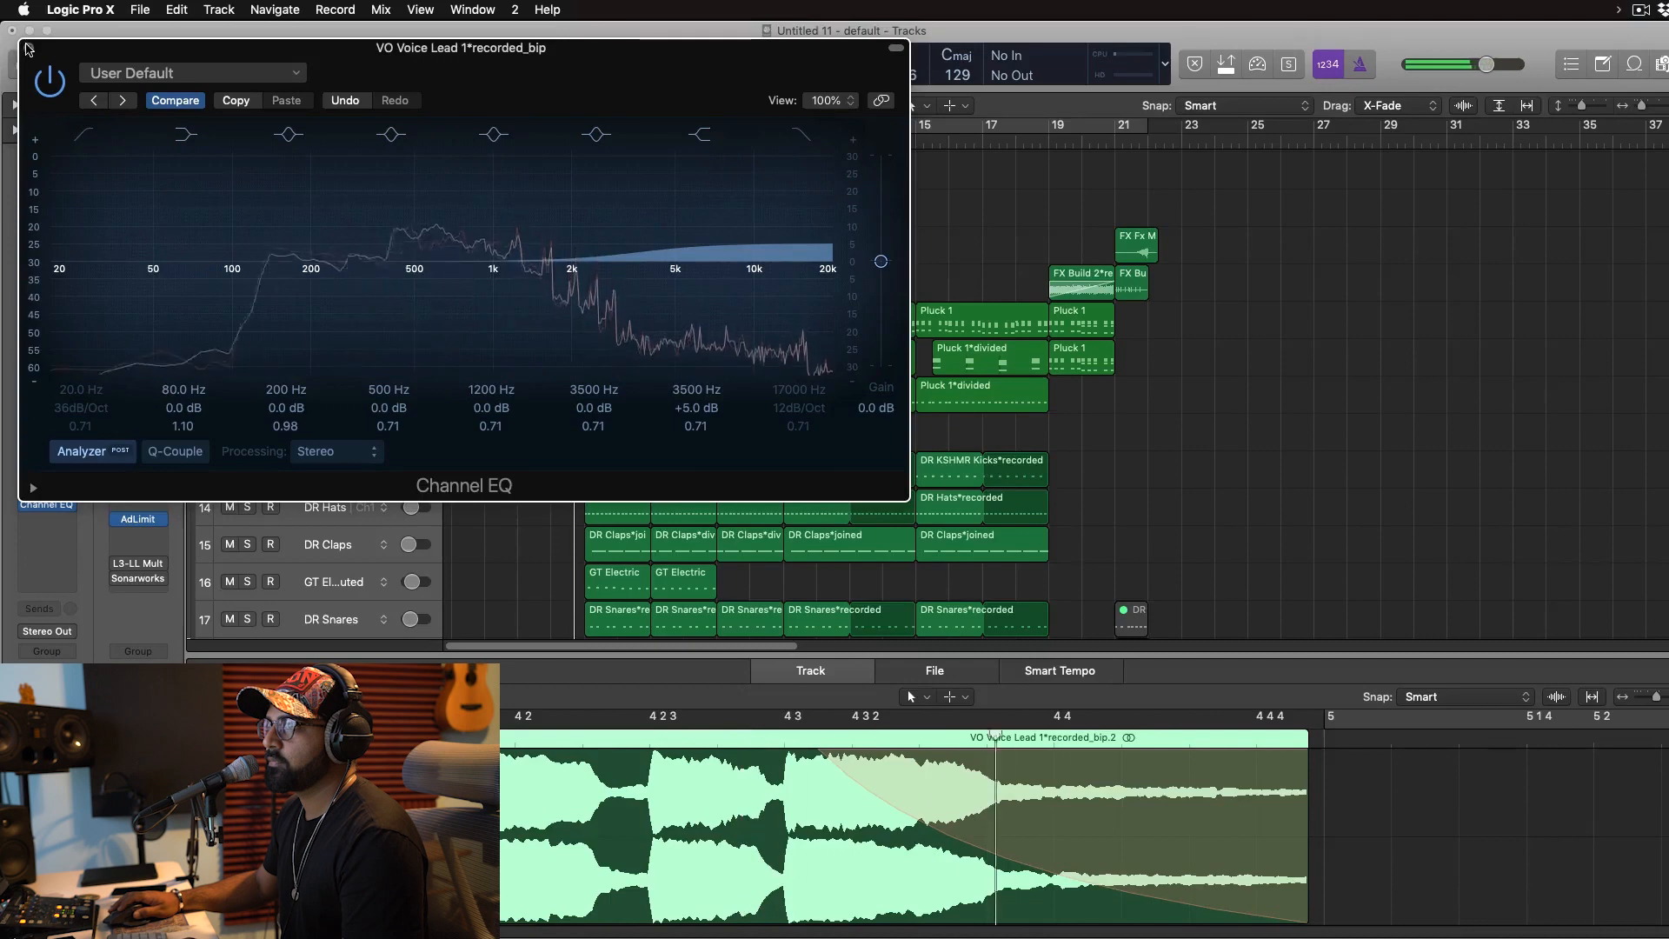
left_click(29, 48)
Listen to the arrangement from about bar 5 to 12, checking the Build region at bar 9 and the DR Claps regions from bar 11.
scroll(826, 347, "down", 2)
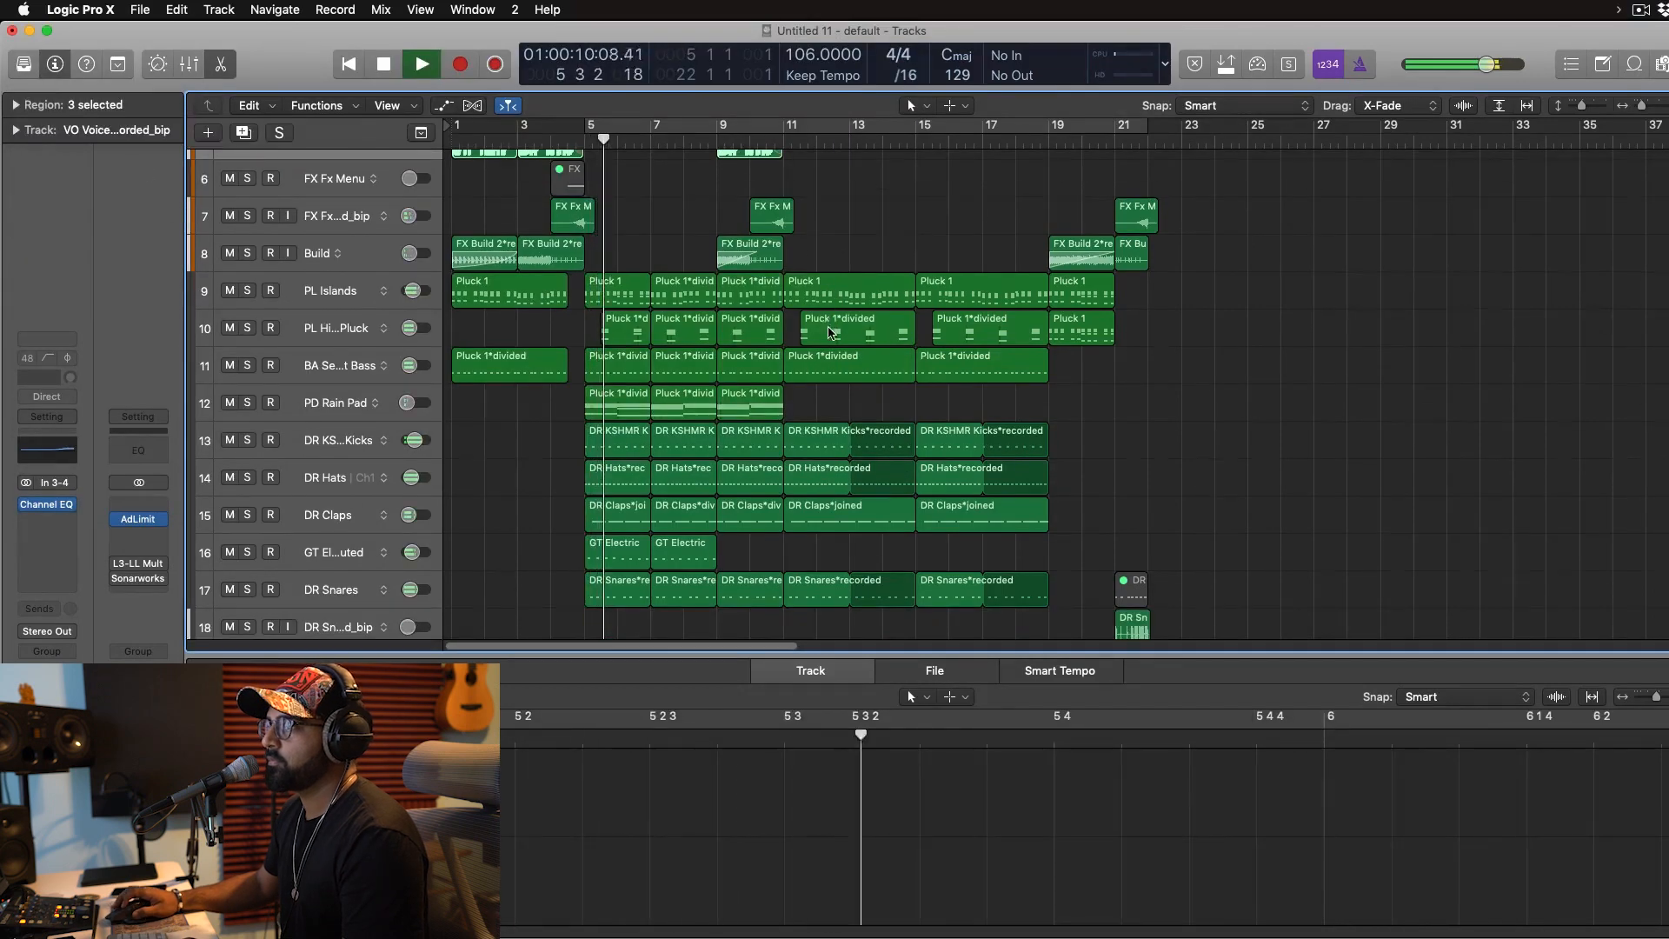
scroll(817, 435, "down", 2)
scroll(810, 480, "up", 2)
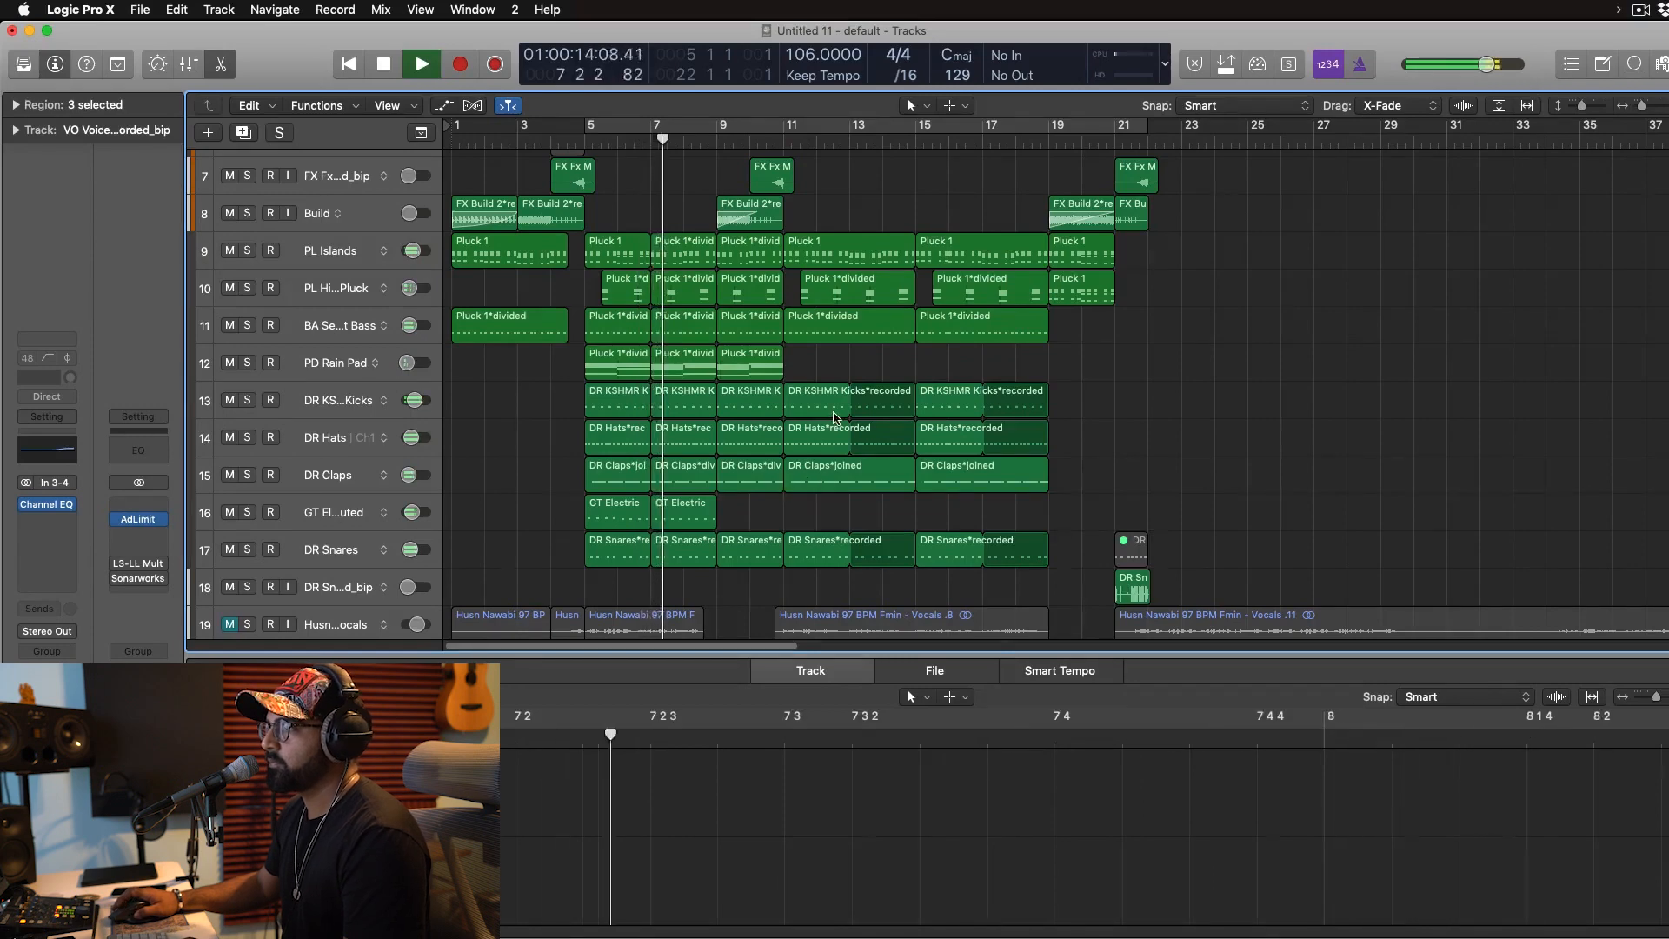
left_click(781, 223)
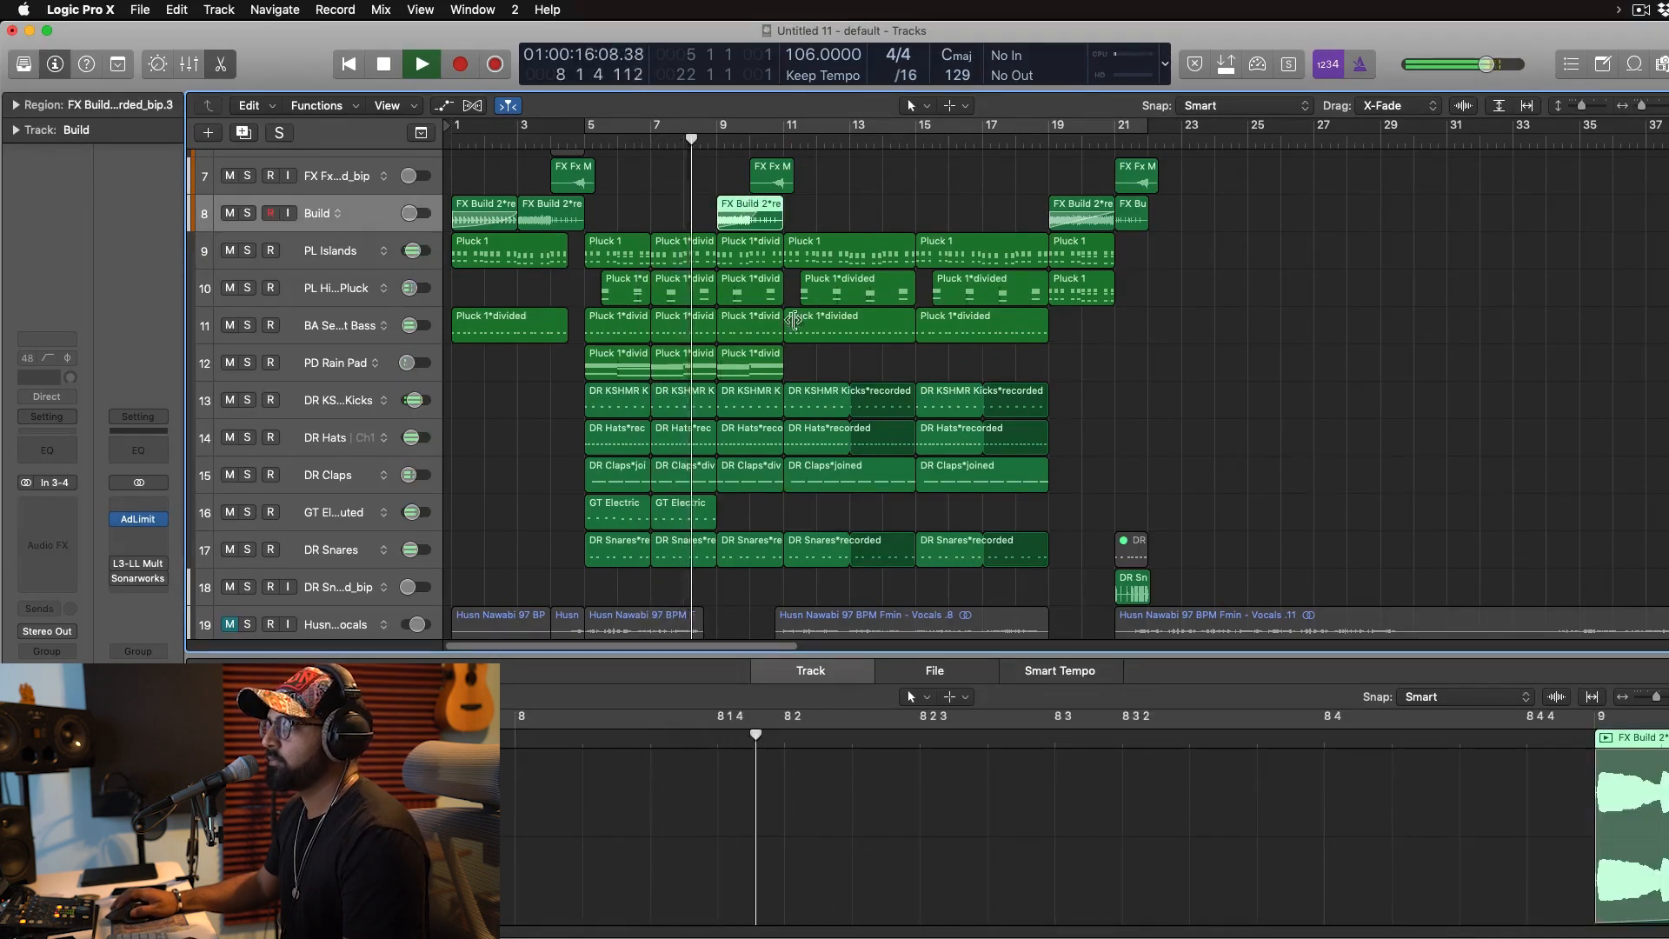
scroll(748, 434, "right", 3)
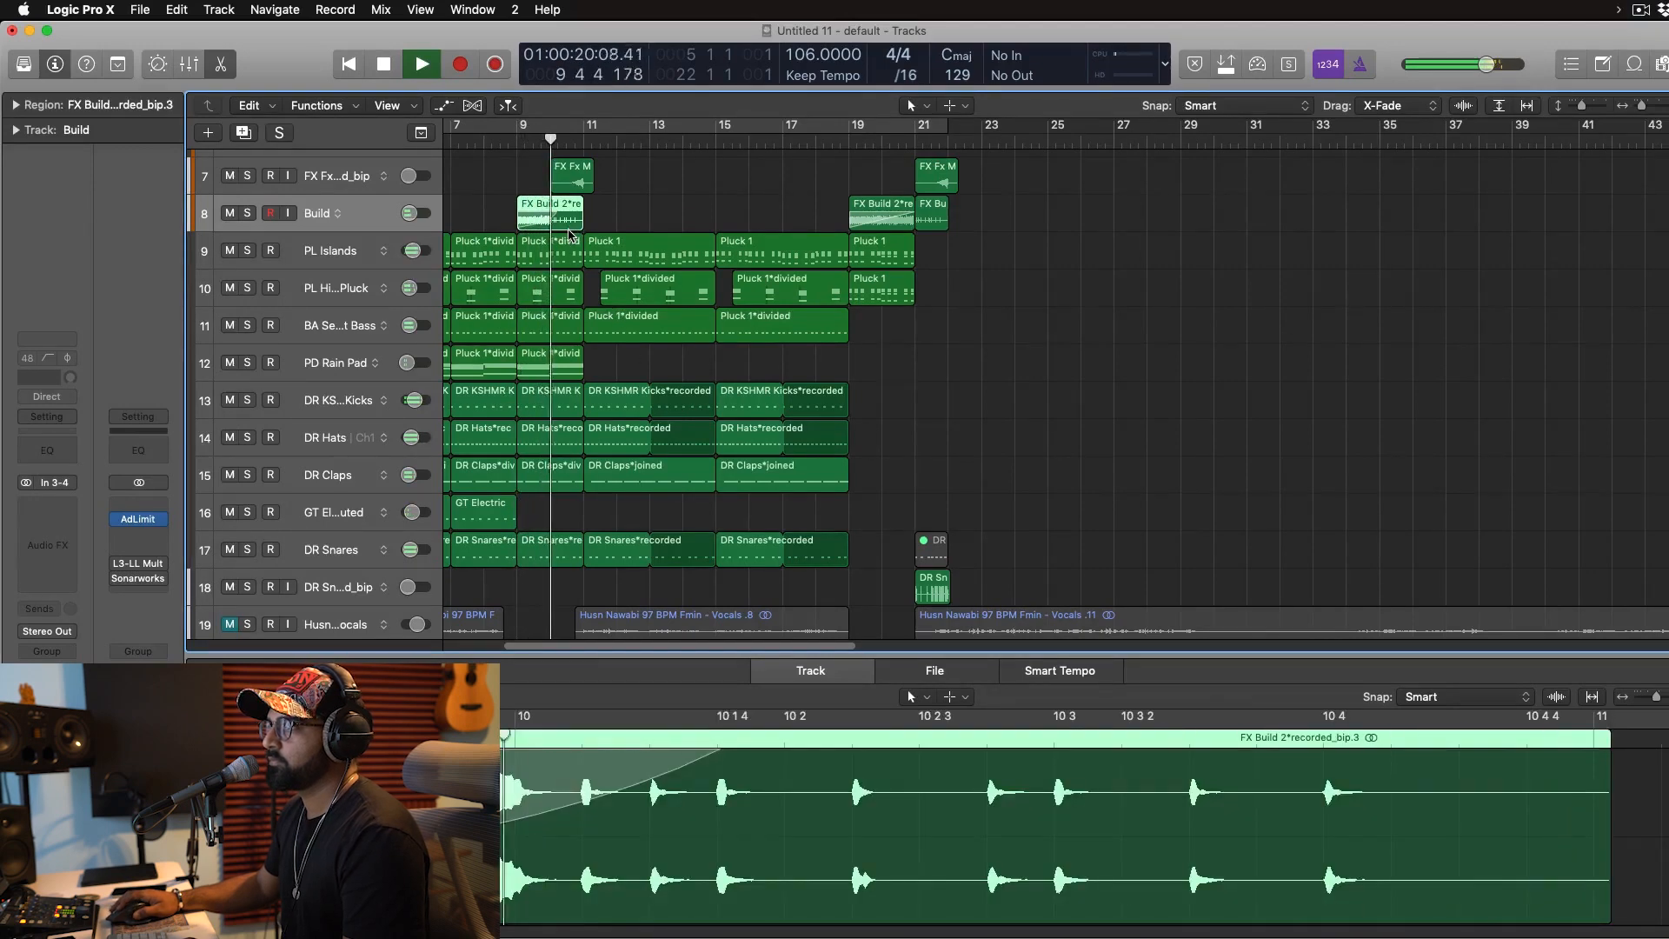
scroll(574, 261, "up", 4)
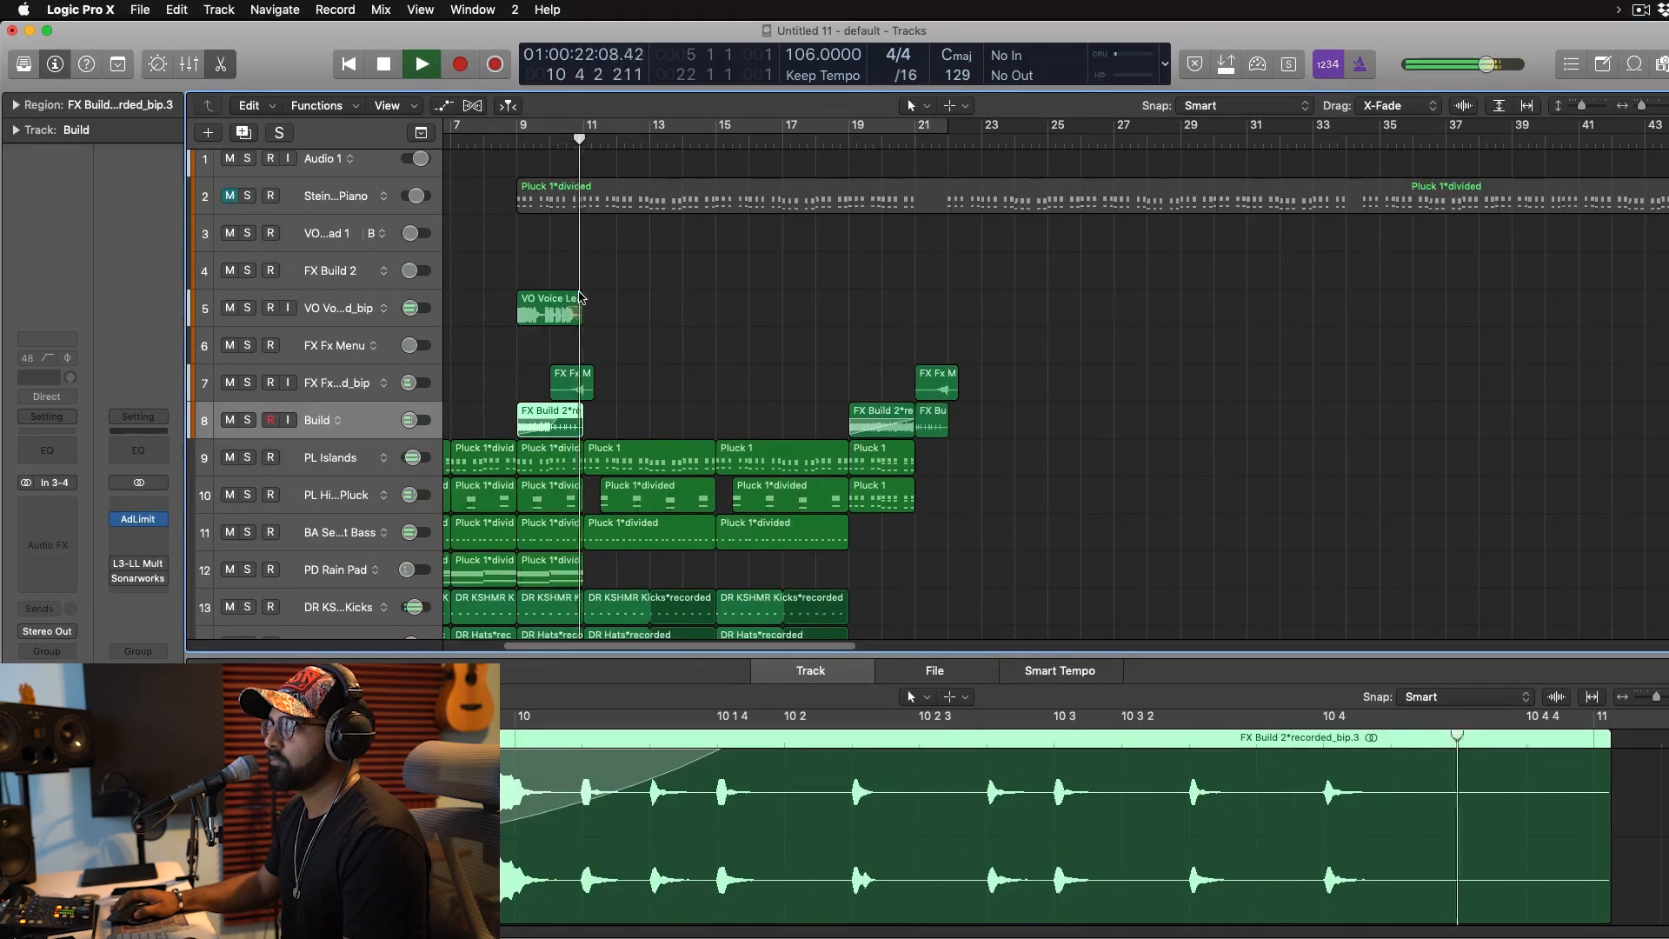
scroll(597, 461, "down", 5)
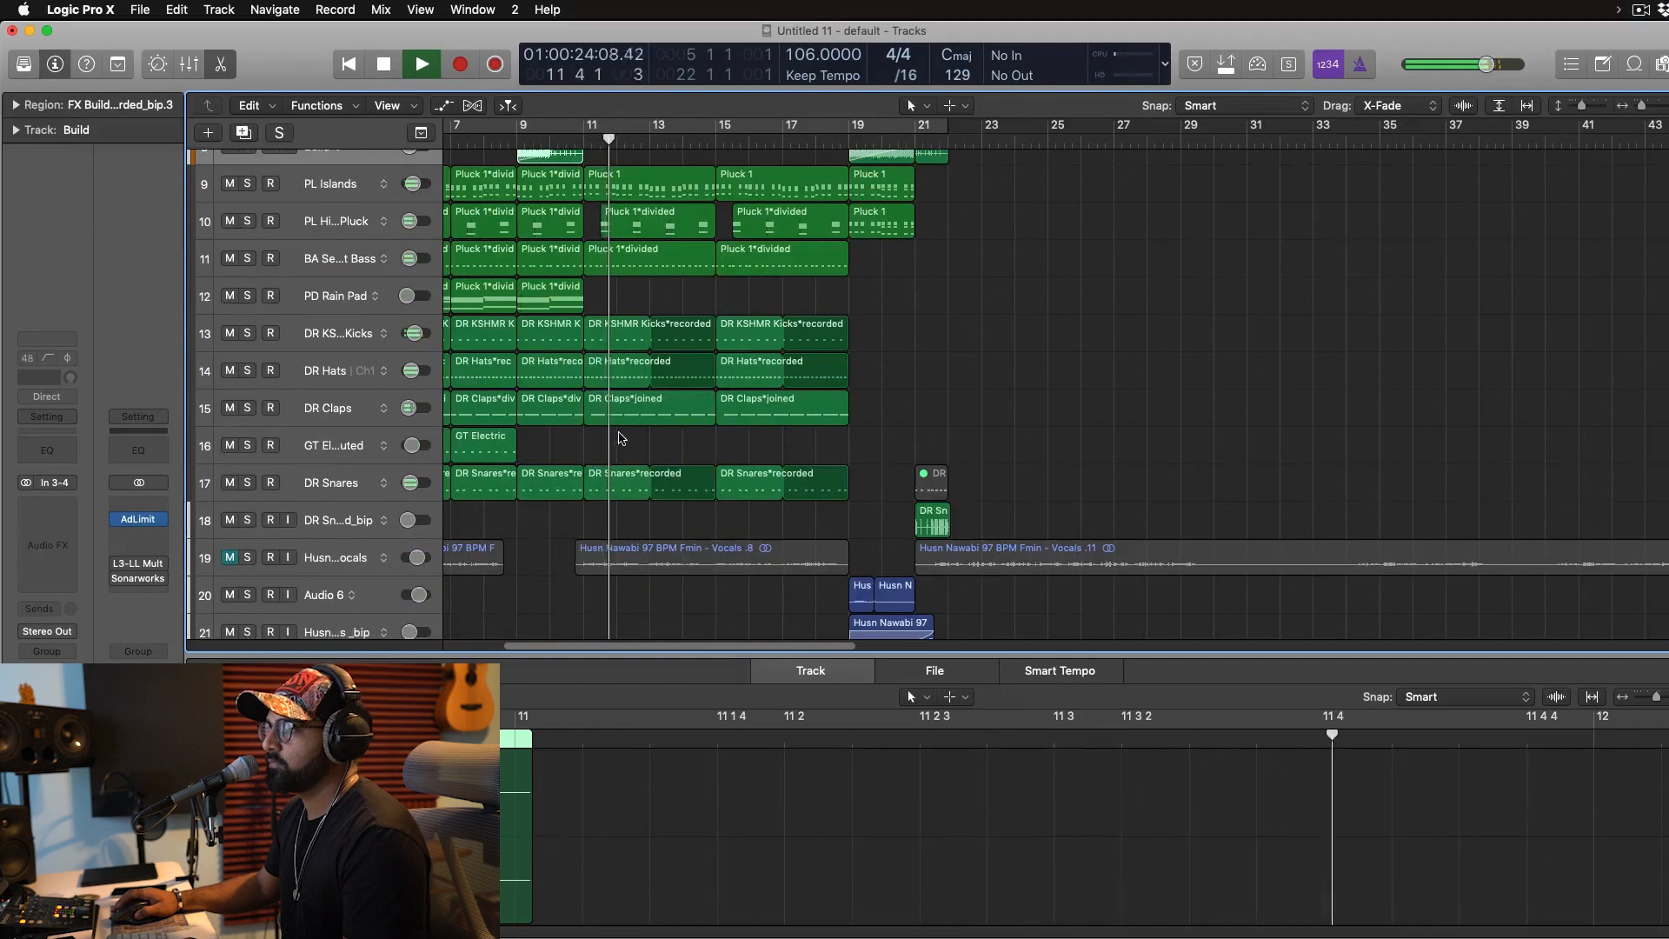
left_click_drag(730, 439, 654, 423)
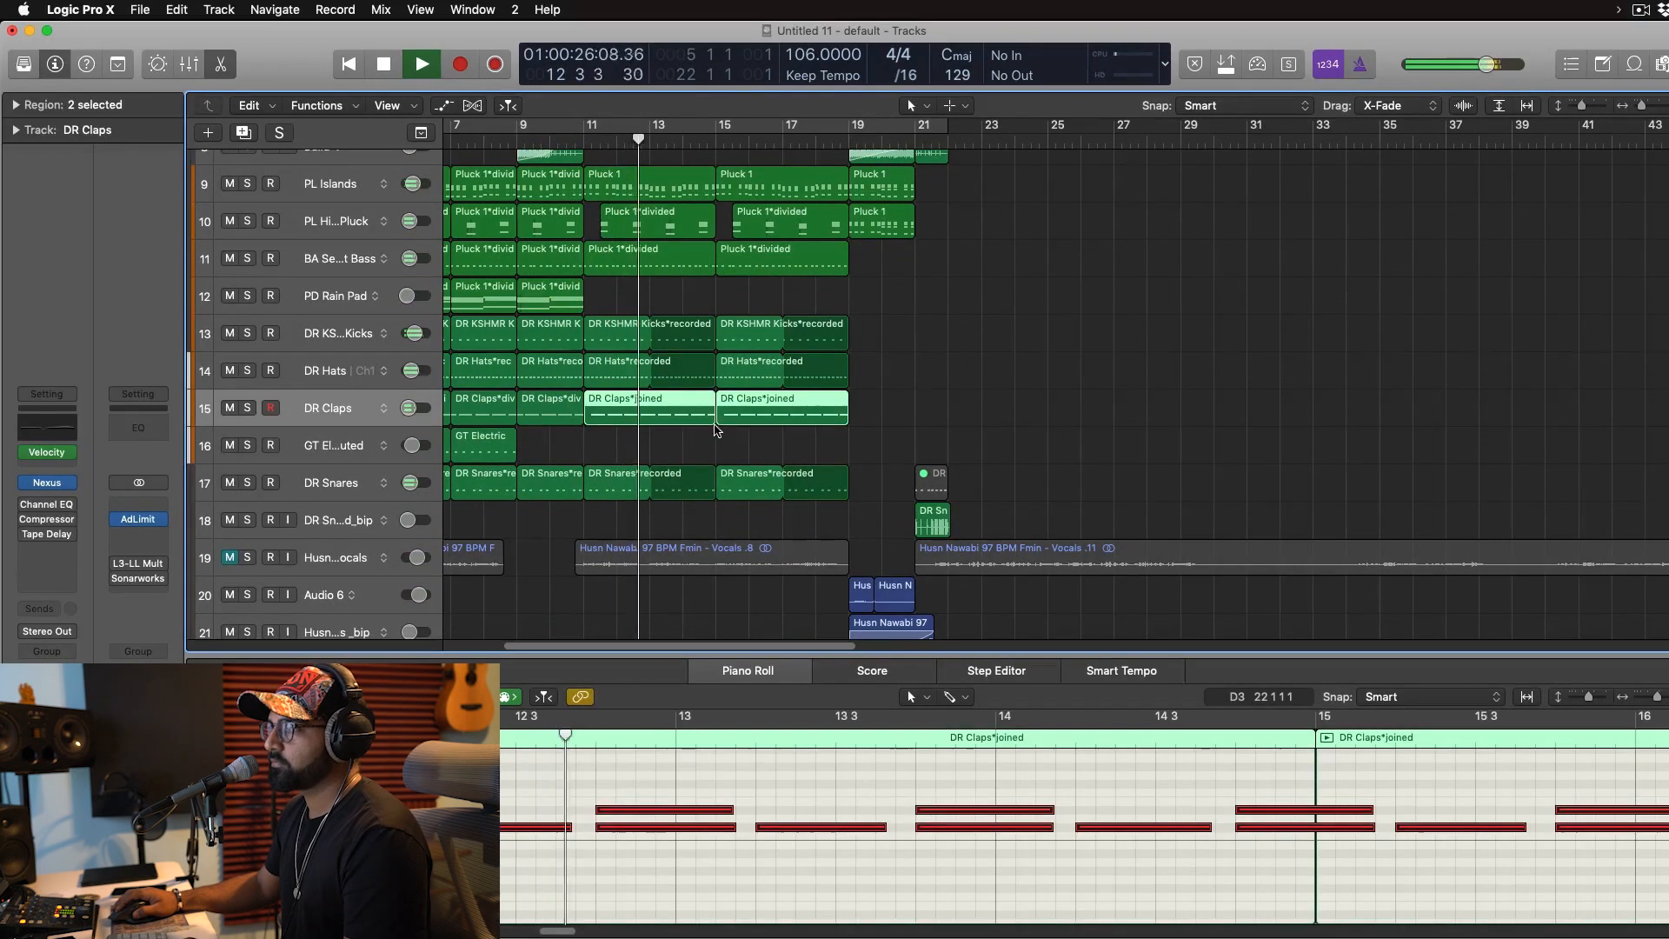
Set the cycle range from bar 5 to bar 22 and deselect the DR Claps regions.
scroll(548, 142, "left", 5)
left_click_drag(548, 142, 1135, 139)
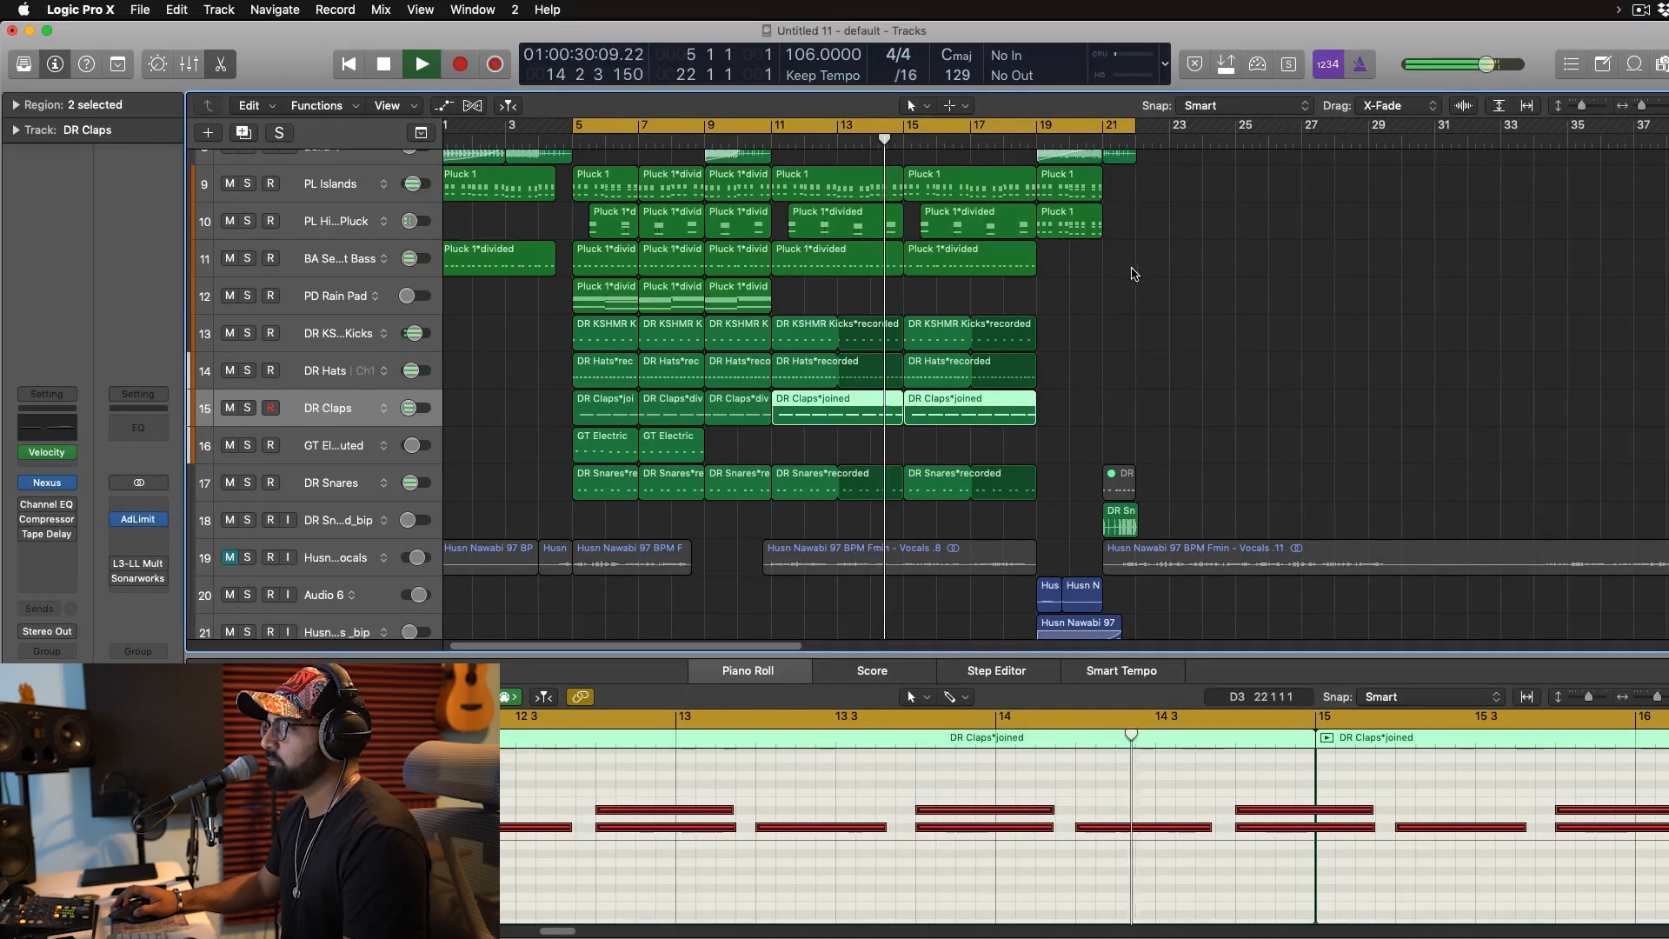
left_click(954, 441)
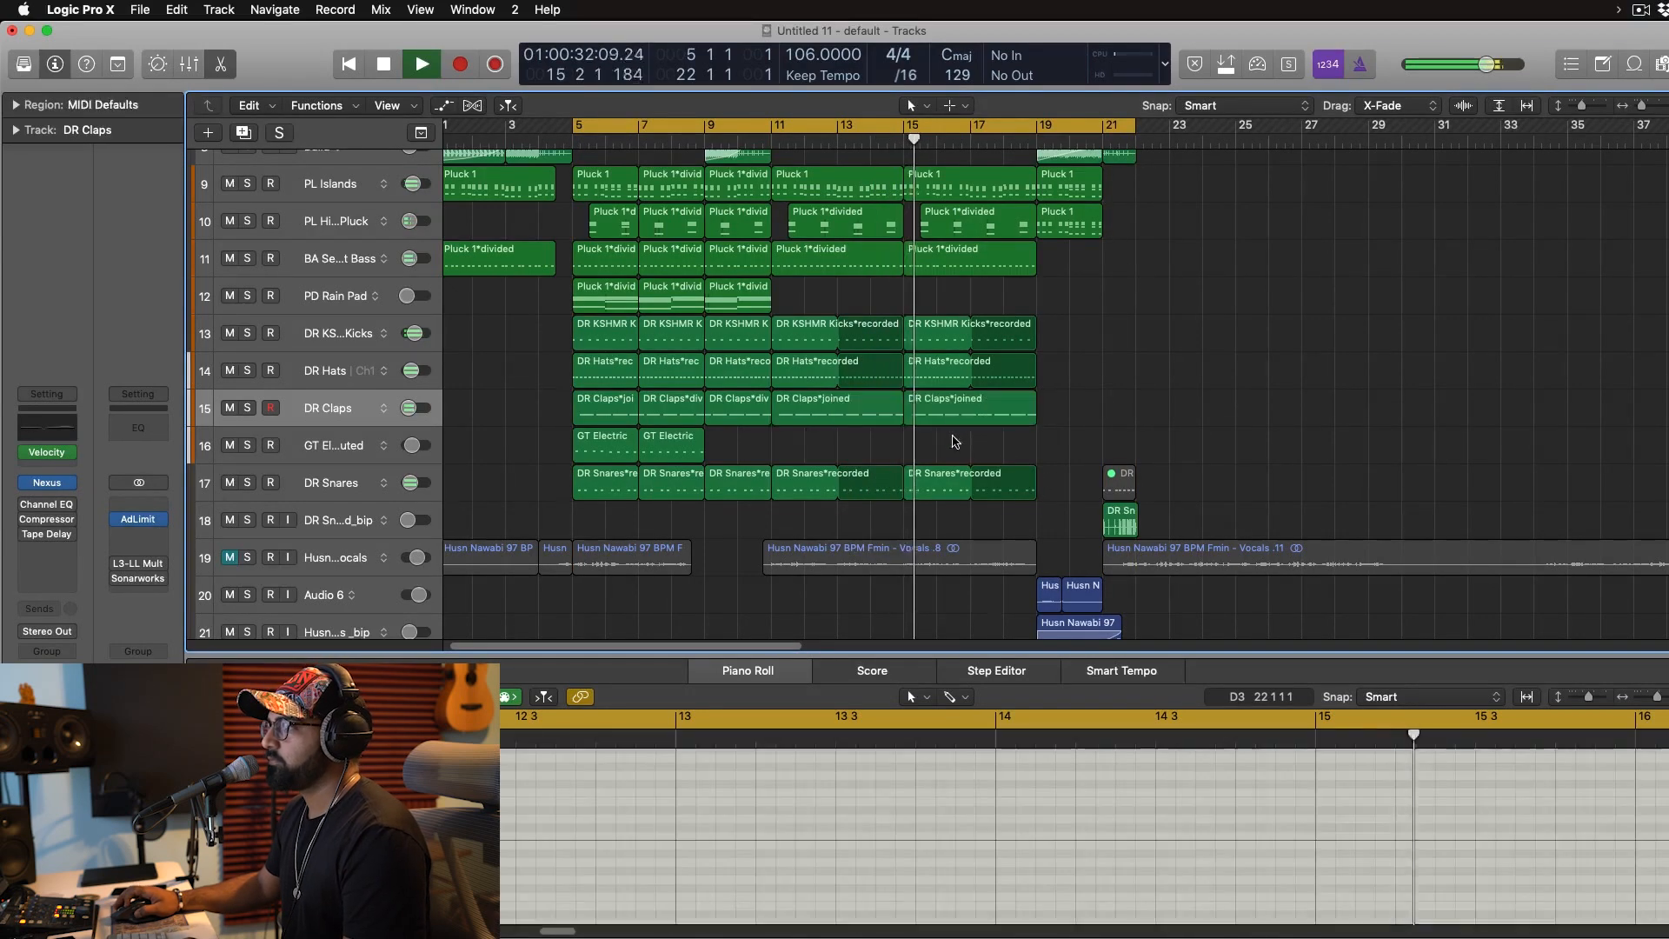
Copy all notes in the DR Hats region at bar 15 a sixteenth note later to double the hi-hat pattern.
left_click(968, 371)
left_click(1363, 813)
key("super+a")
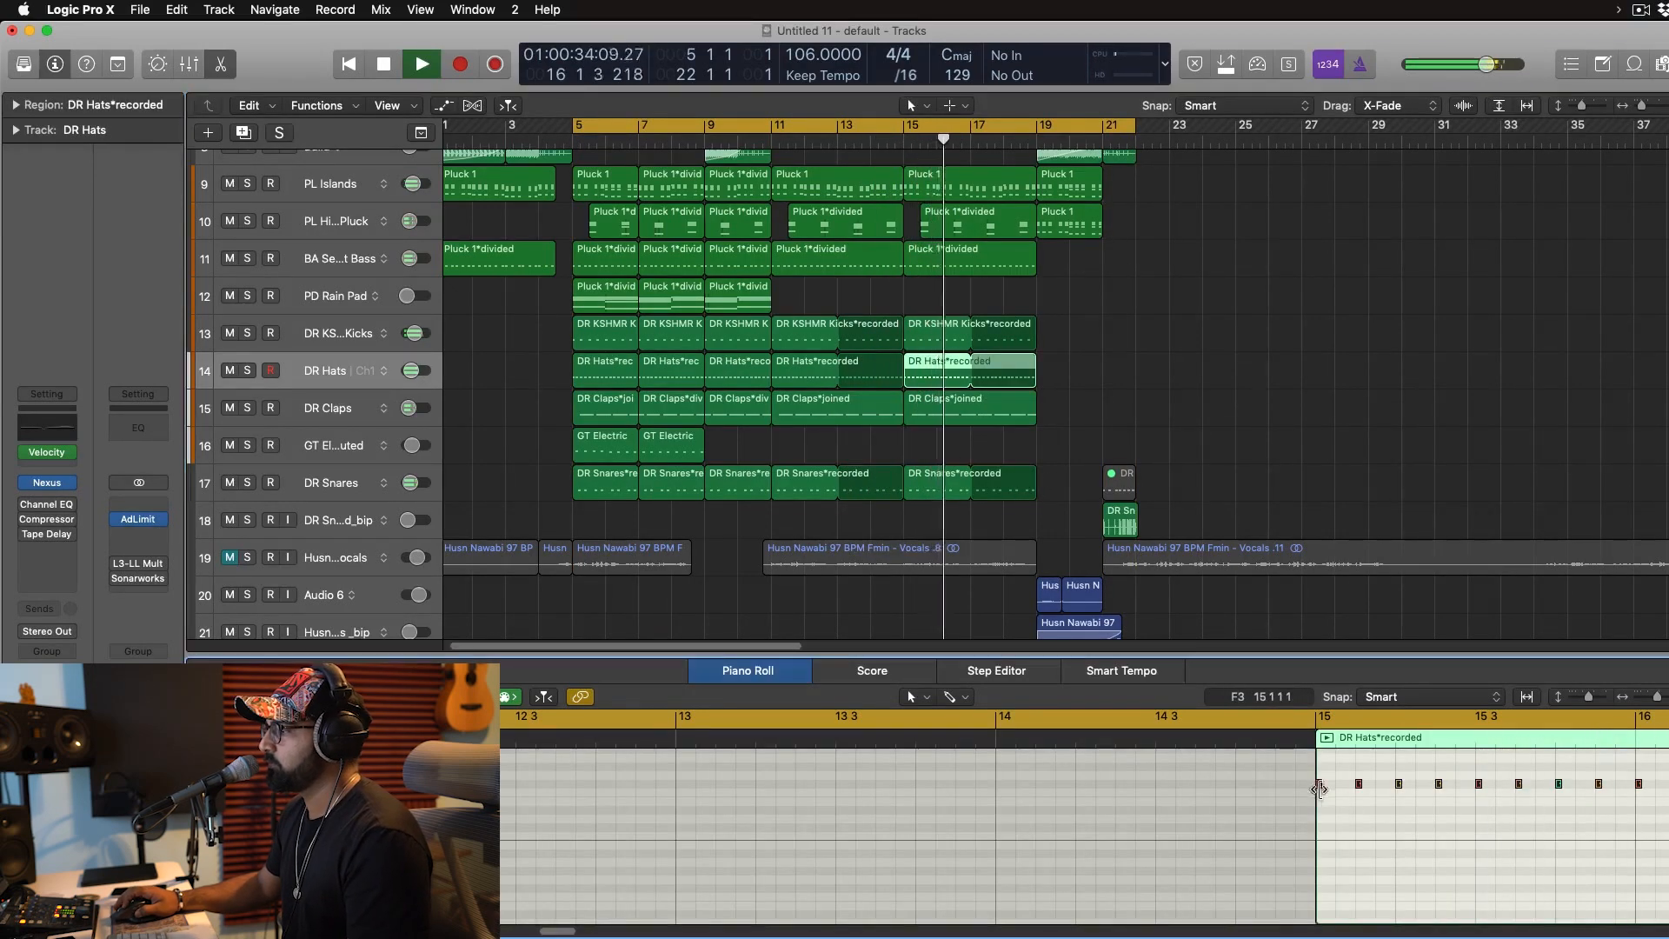
left_click_drag(1319, 785, 1340, 783)
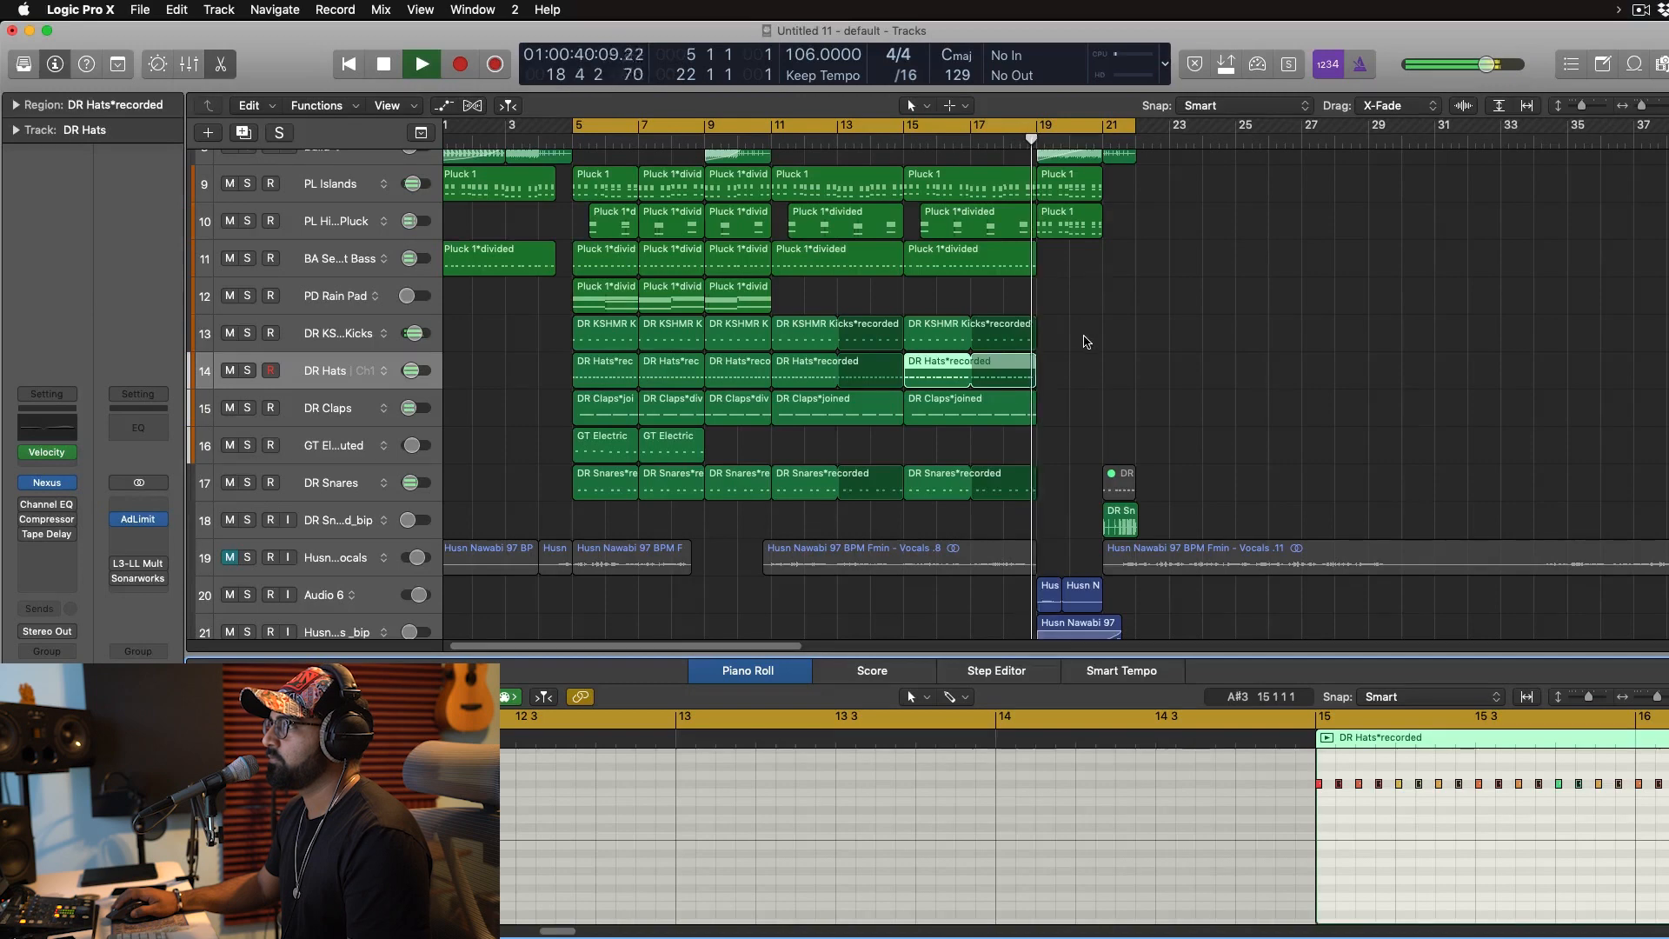
Listen to the end of the cycle and its return to bar 5, and stop playback.
scroll(1092, 533, "down", 1)
scroll(1092, 534, "up", 5)
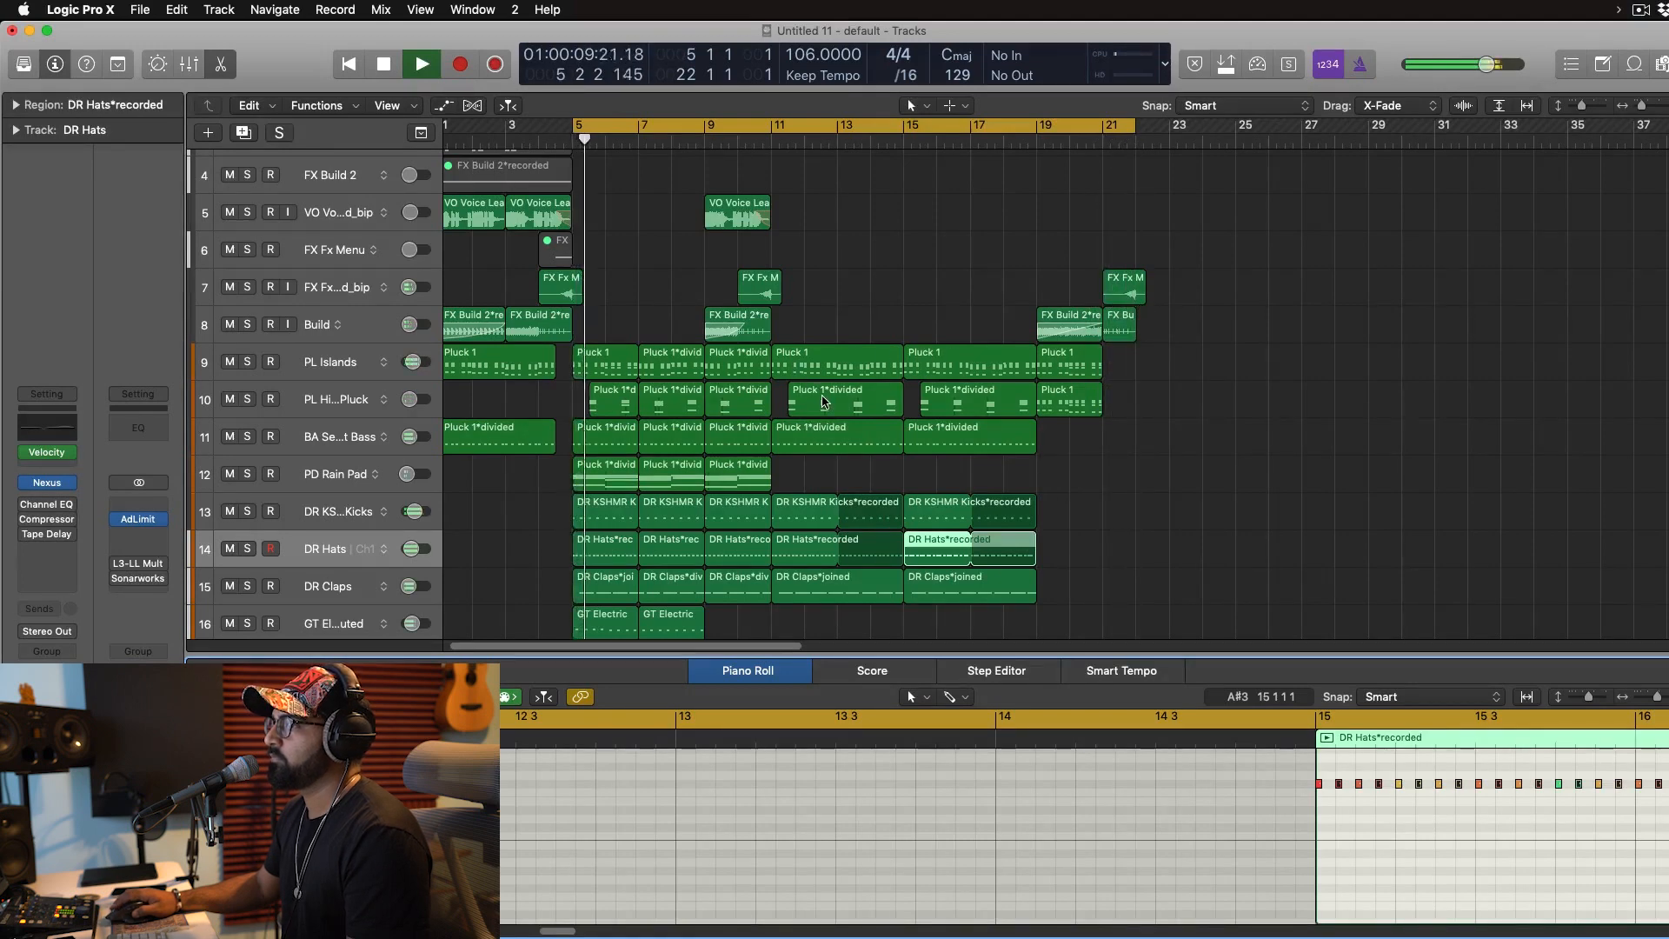
key("space")
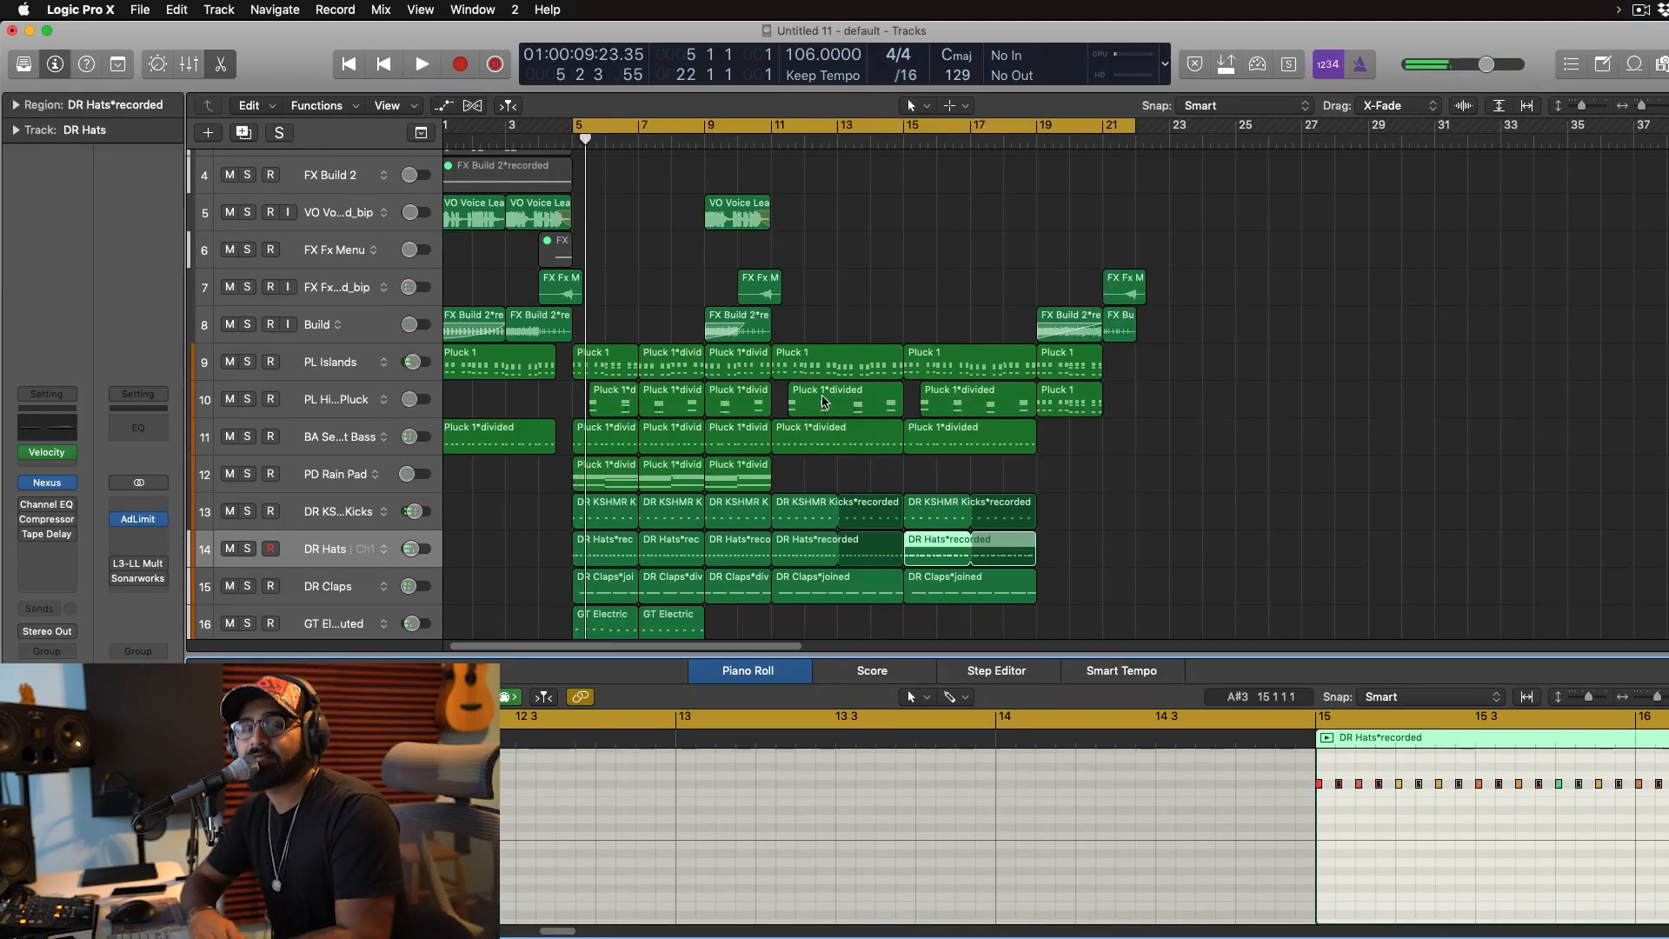